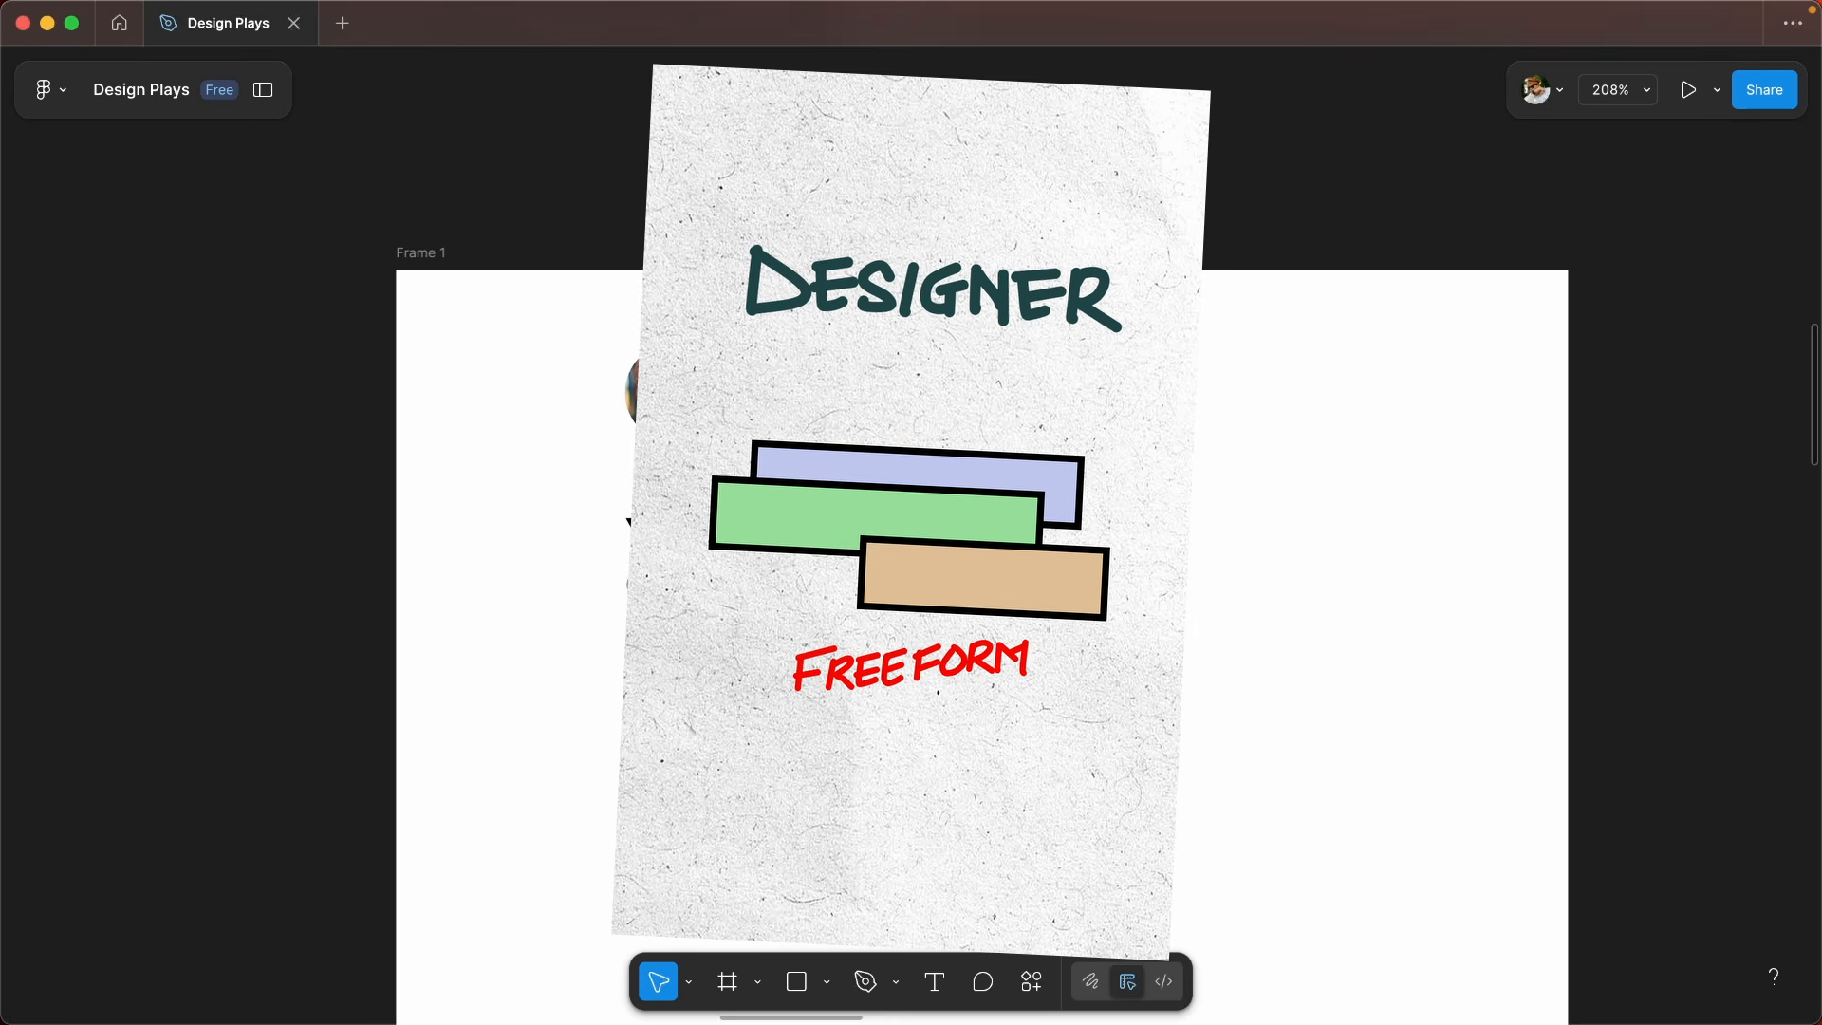
pyautogui.moveTo(678, 403); pyautogui.dragTo(1009, 472)
pyautogui.press('super+z')
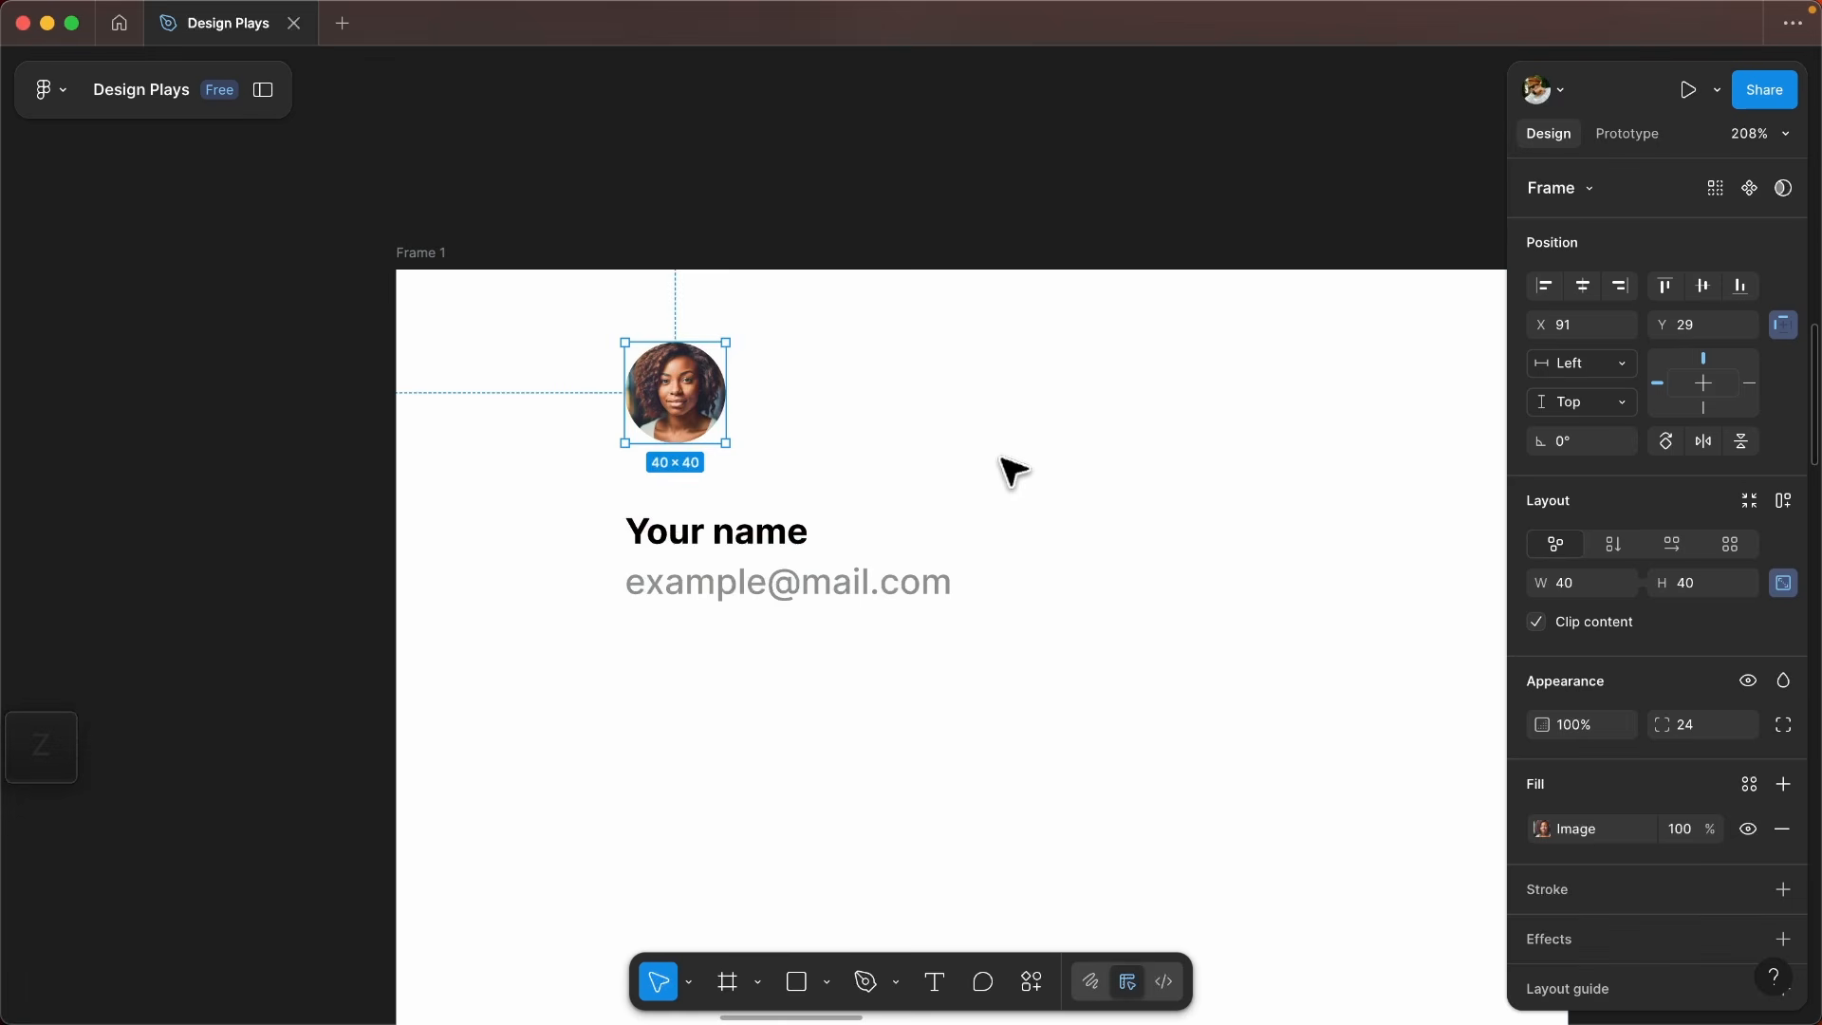
pyautogui.click(1012, 472)
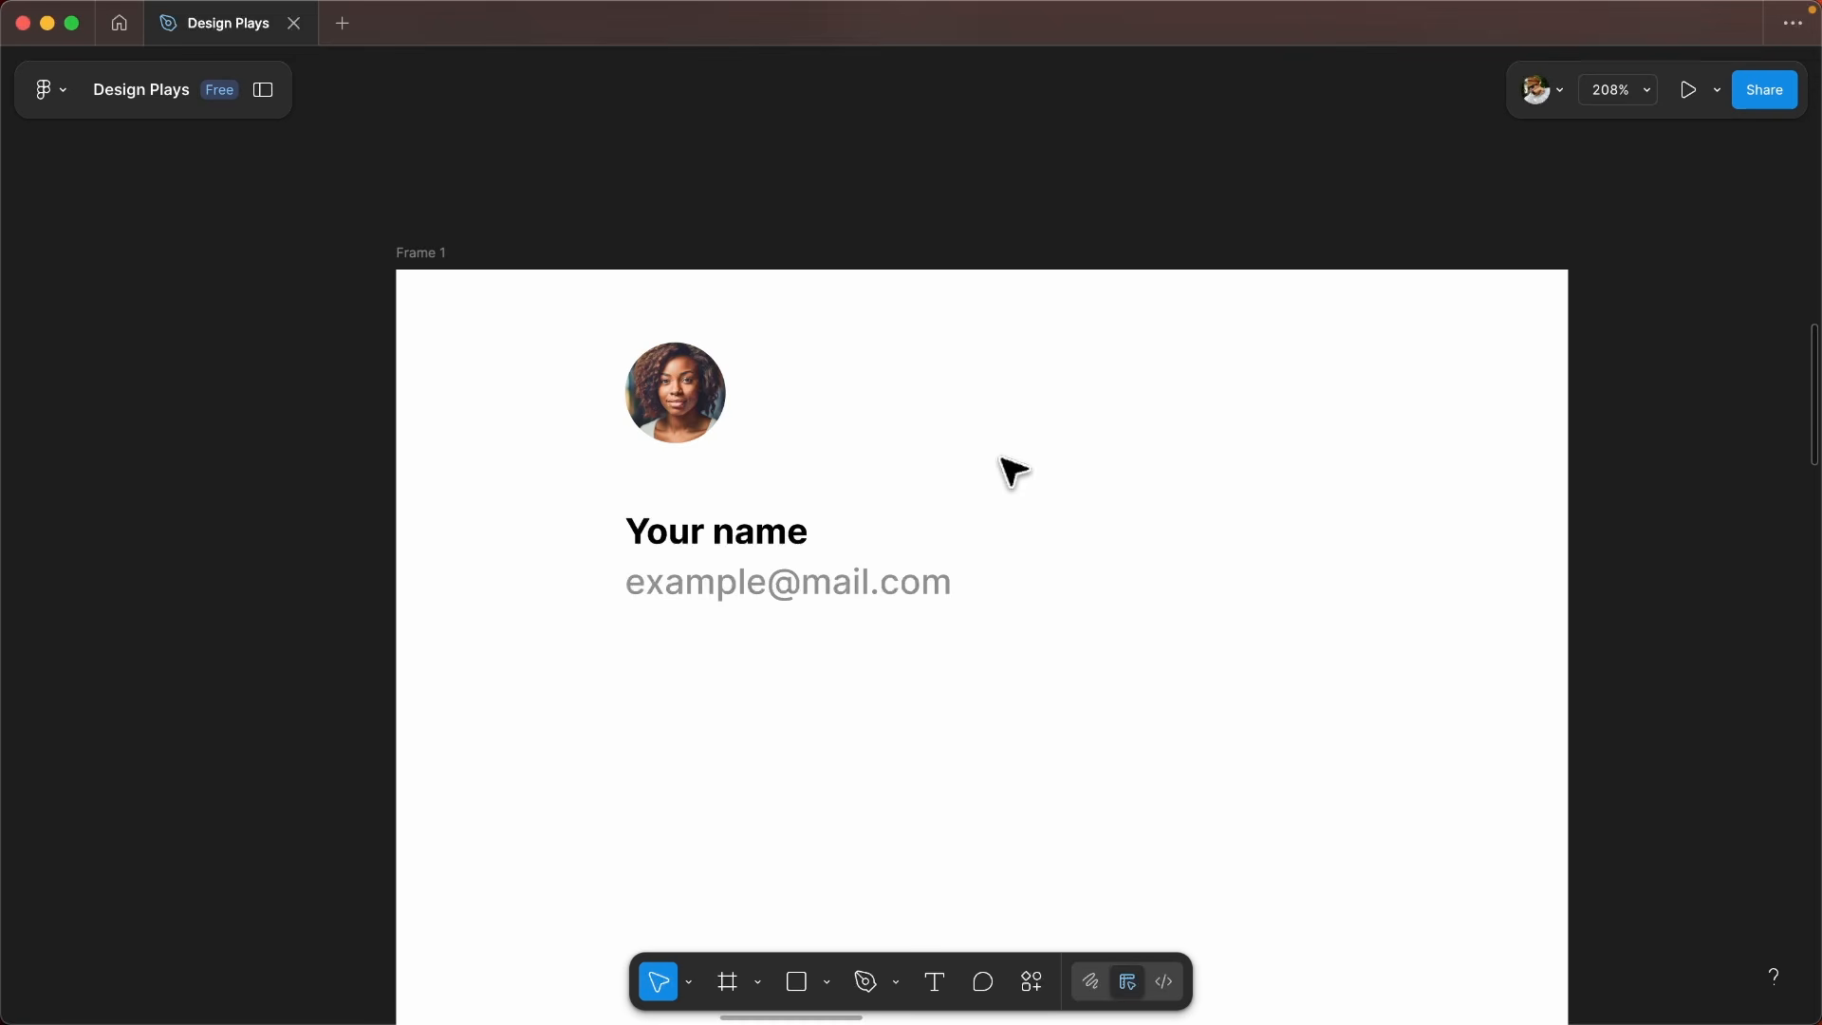
pyautogui.click(1013, 472)
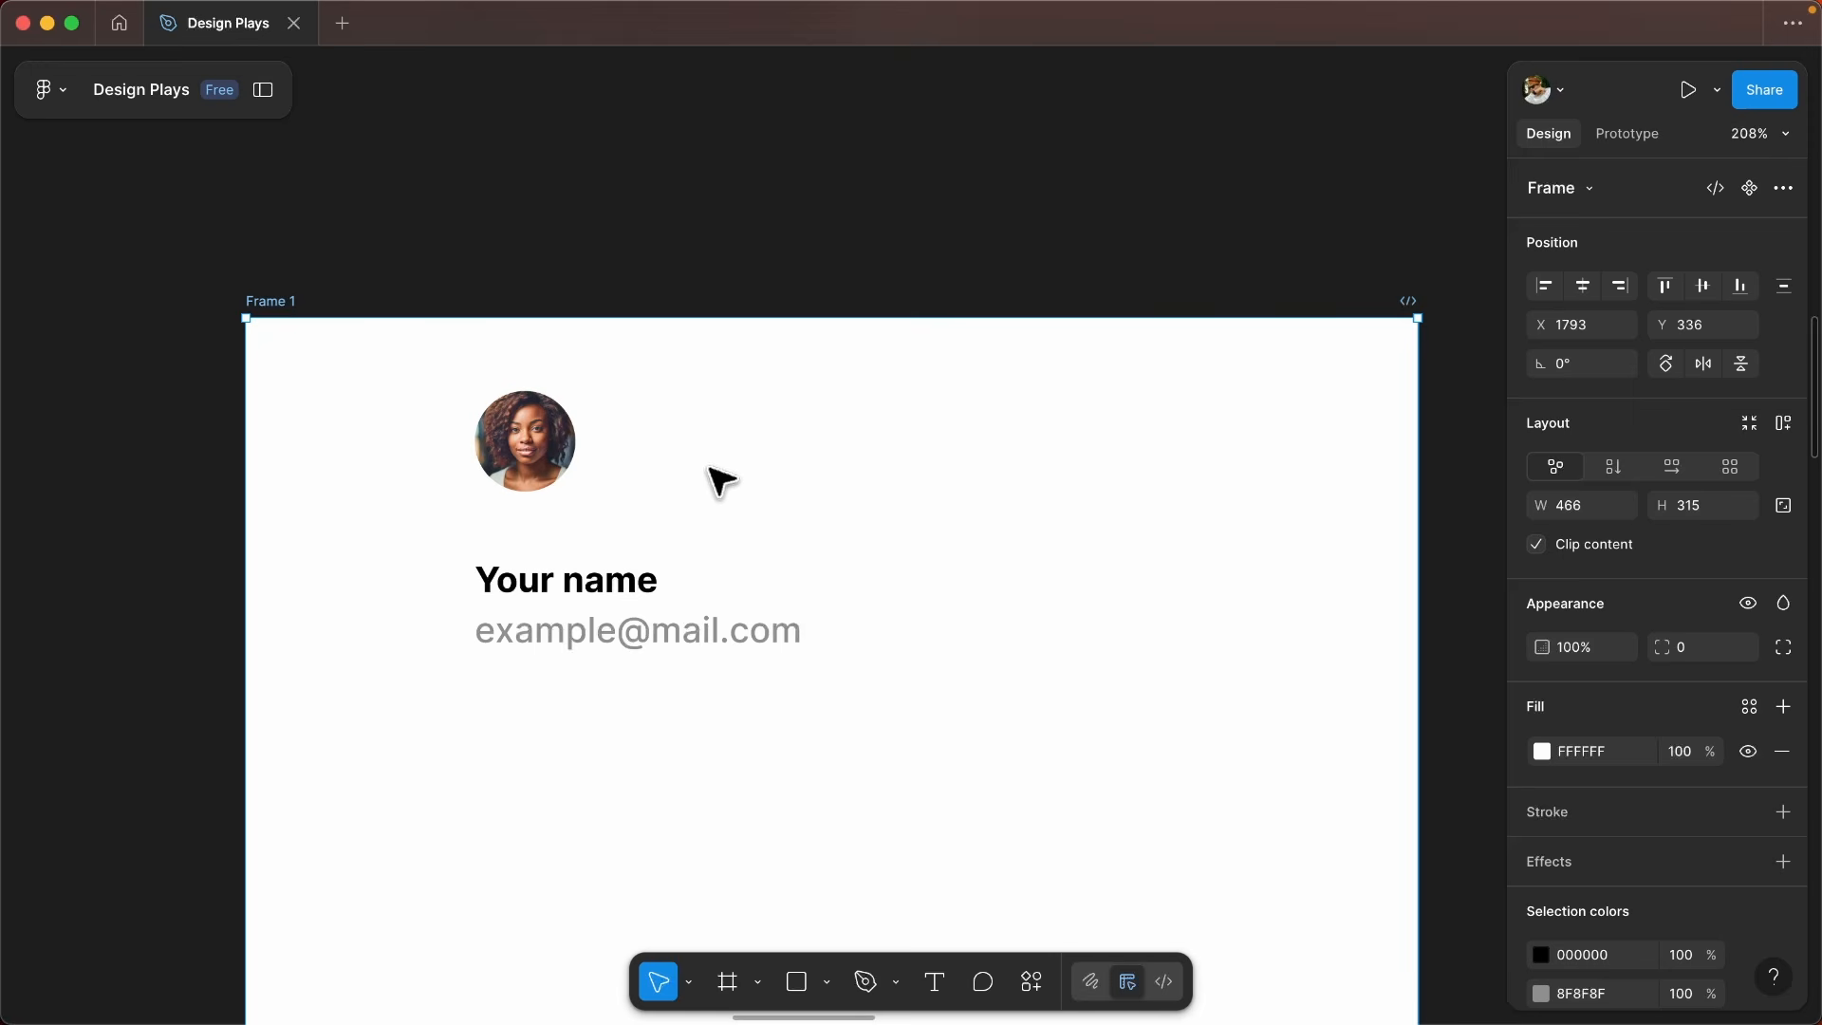
# - Examine the row of mobile app screens, including the blue finance app and the IKEA screen, for how their content is boxed
pyautogui.scroll(-3, 712, 480)
pyautogui.moveTo(954, 475); pyautogui.dragTo(834, 496)
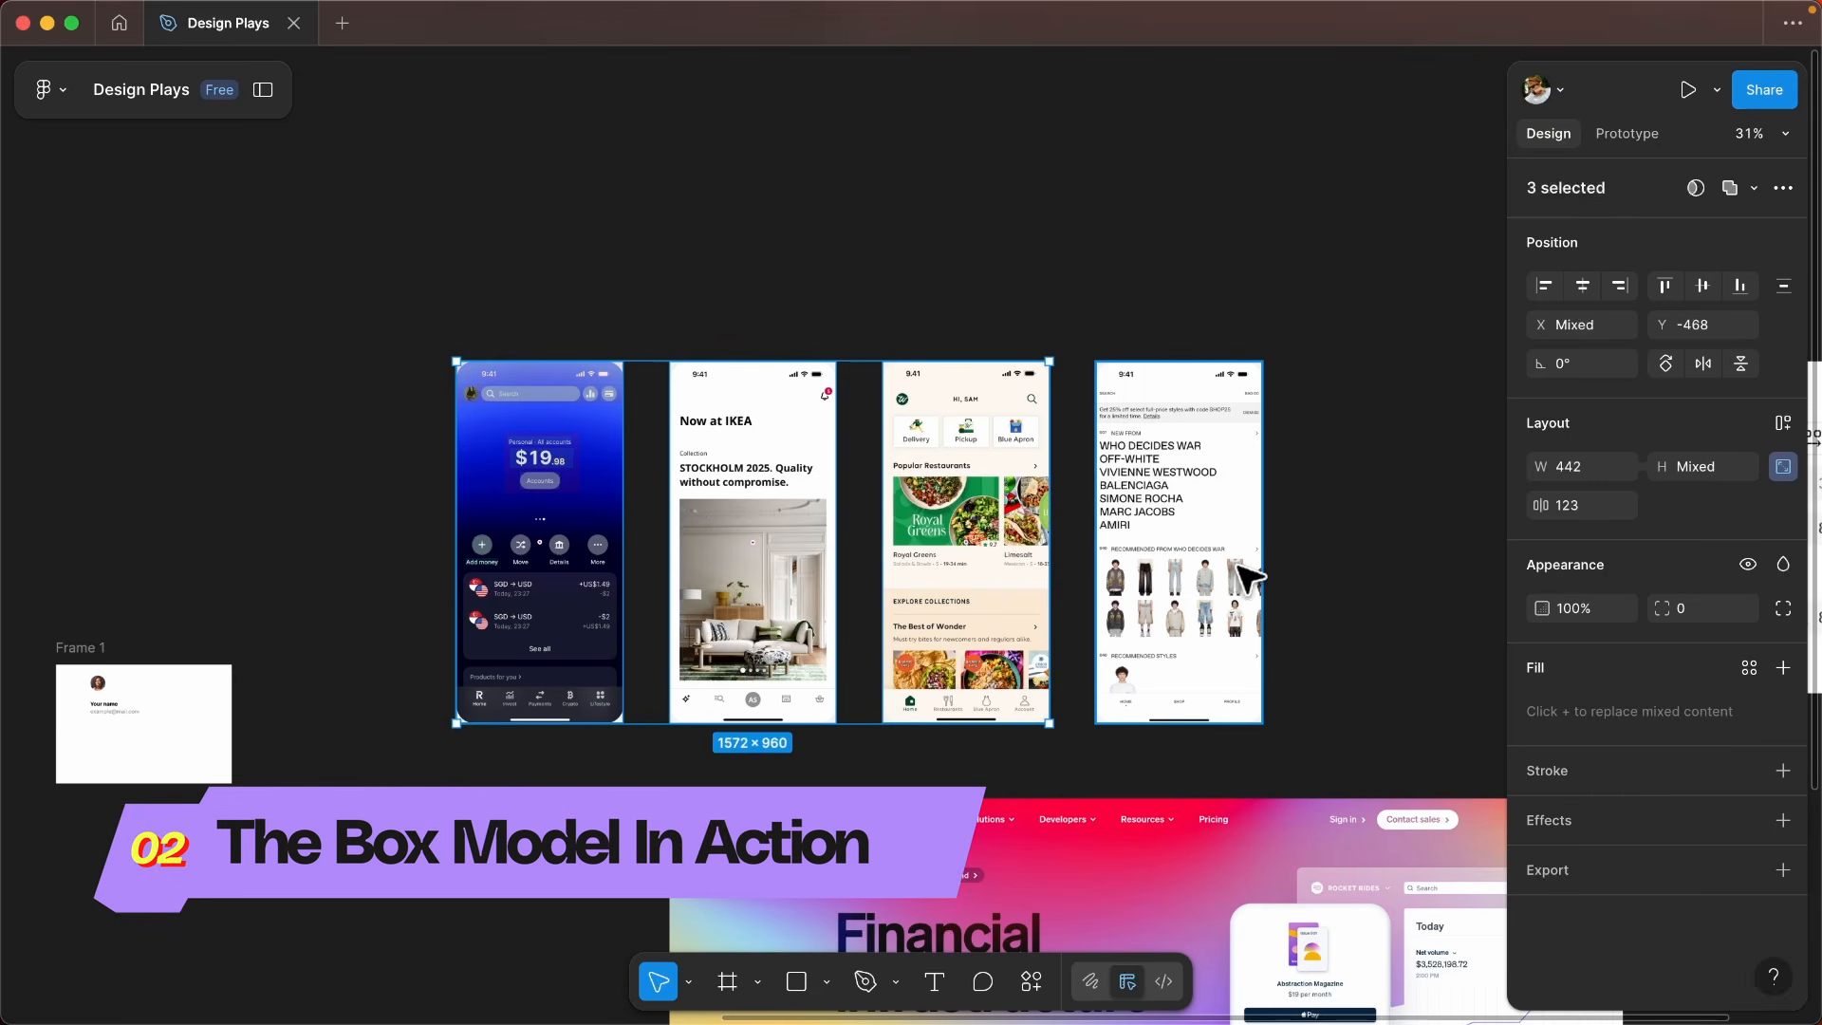
pyautogui.scroll(4, 382, 532)
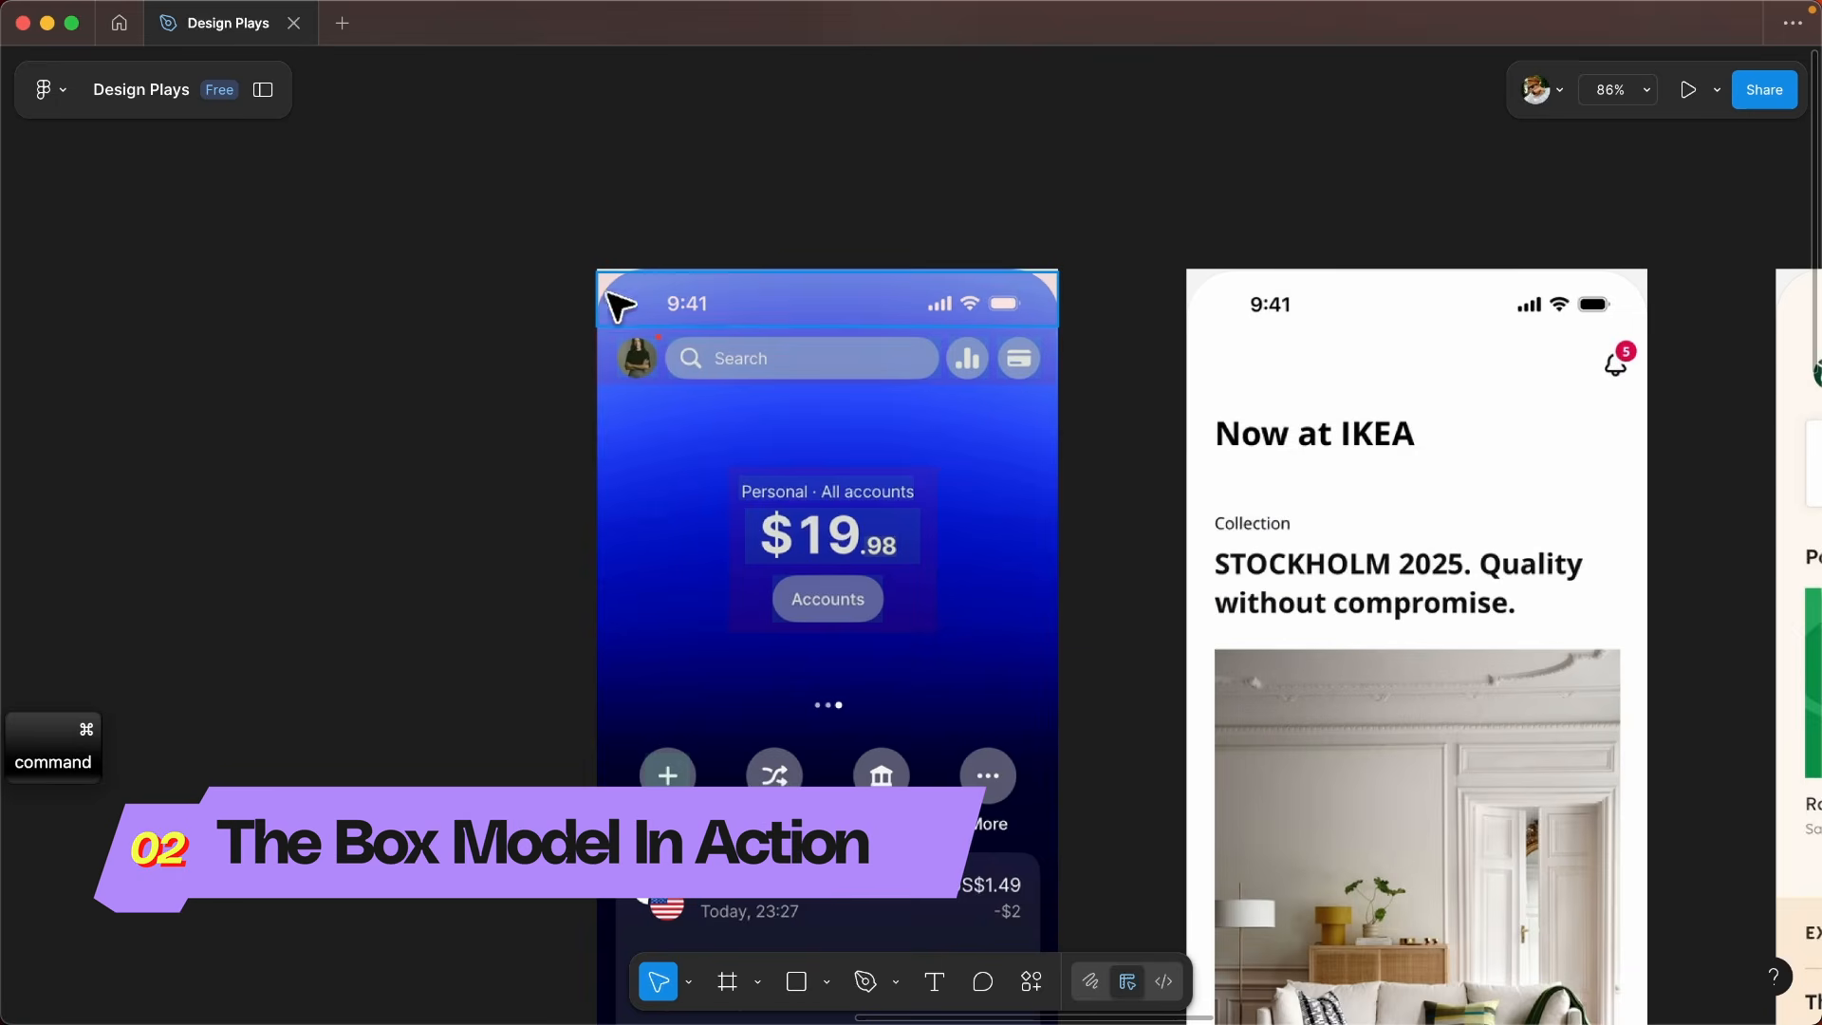
pyautogui.scroll(-2, 433, 316)
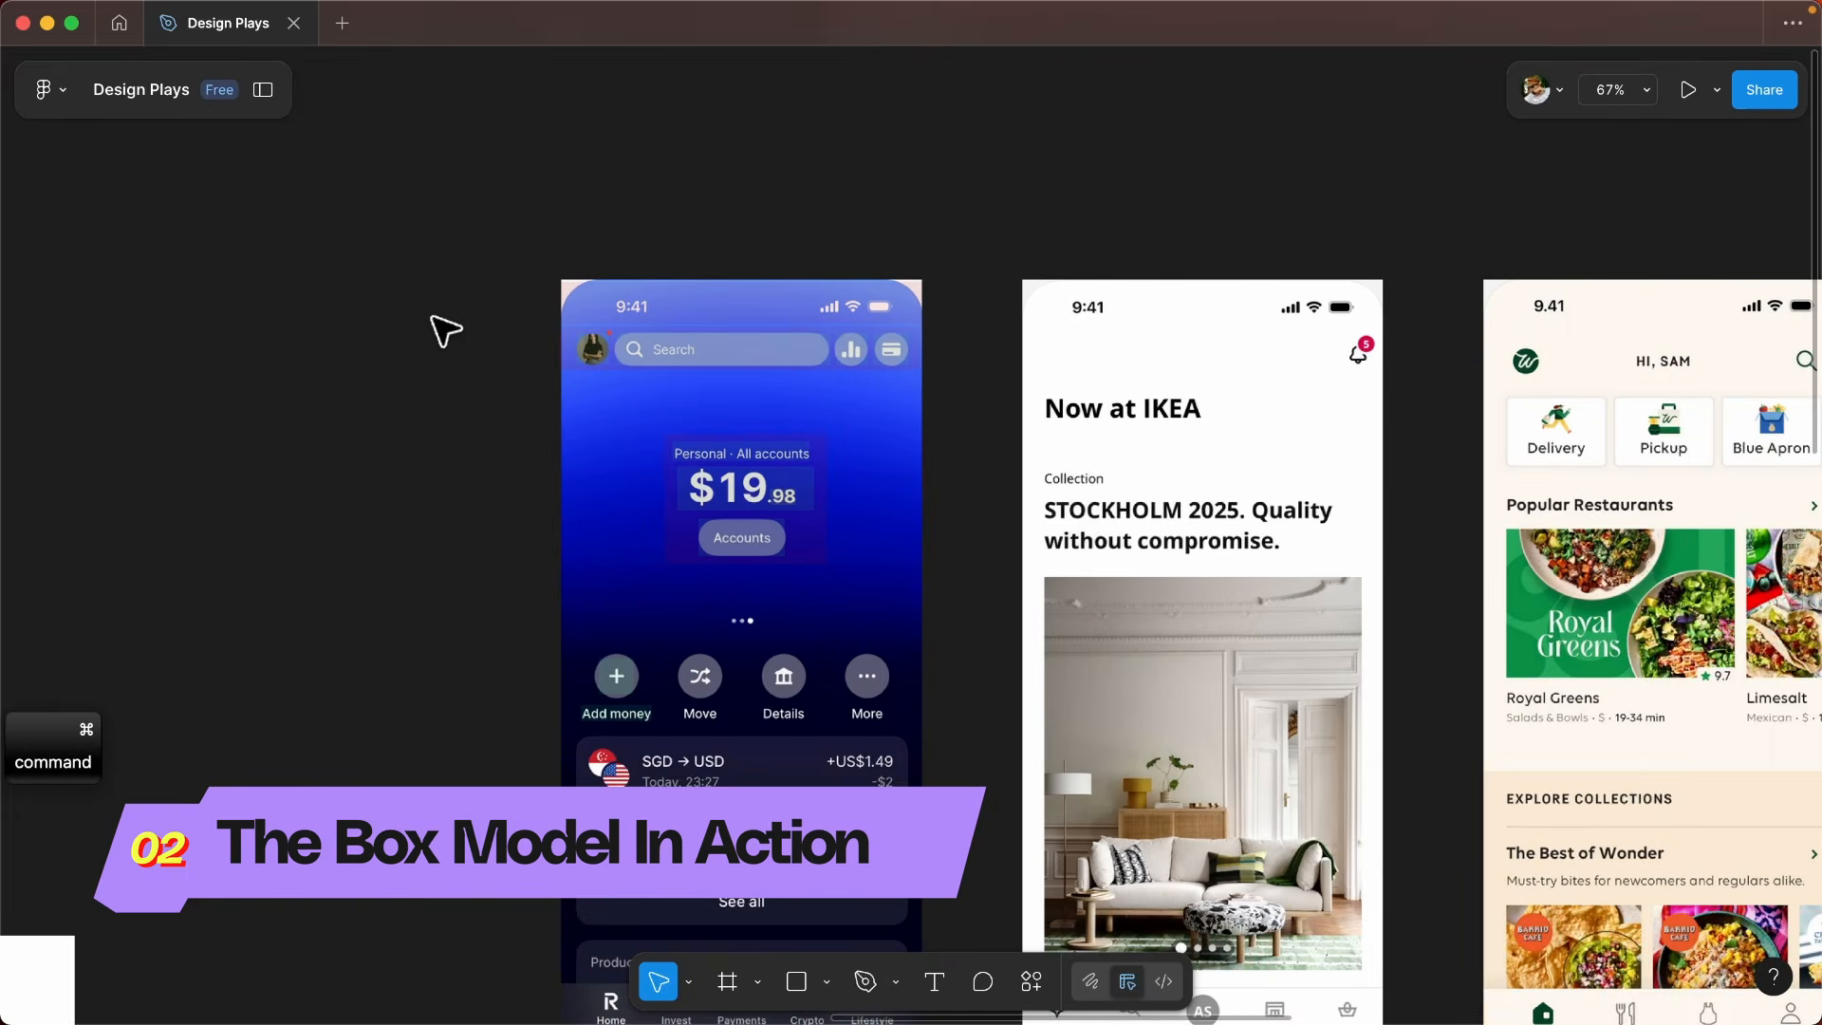
pyautogui.scroll(2, 435, 318)
pyautogui.scroll(-2, 712, 313)
pyautogui.scroll(6, 686, 595)
pyautogui.scroll(-3, 687, 594)
pyautogui.moveTo(687, 595); pyautogui.dragTo(667, 417)
pyautogui.scroll(-3, 670, 342)
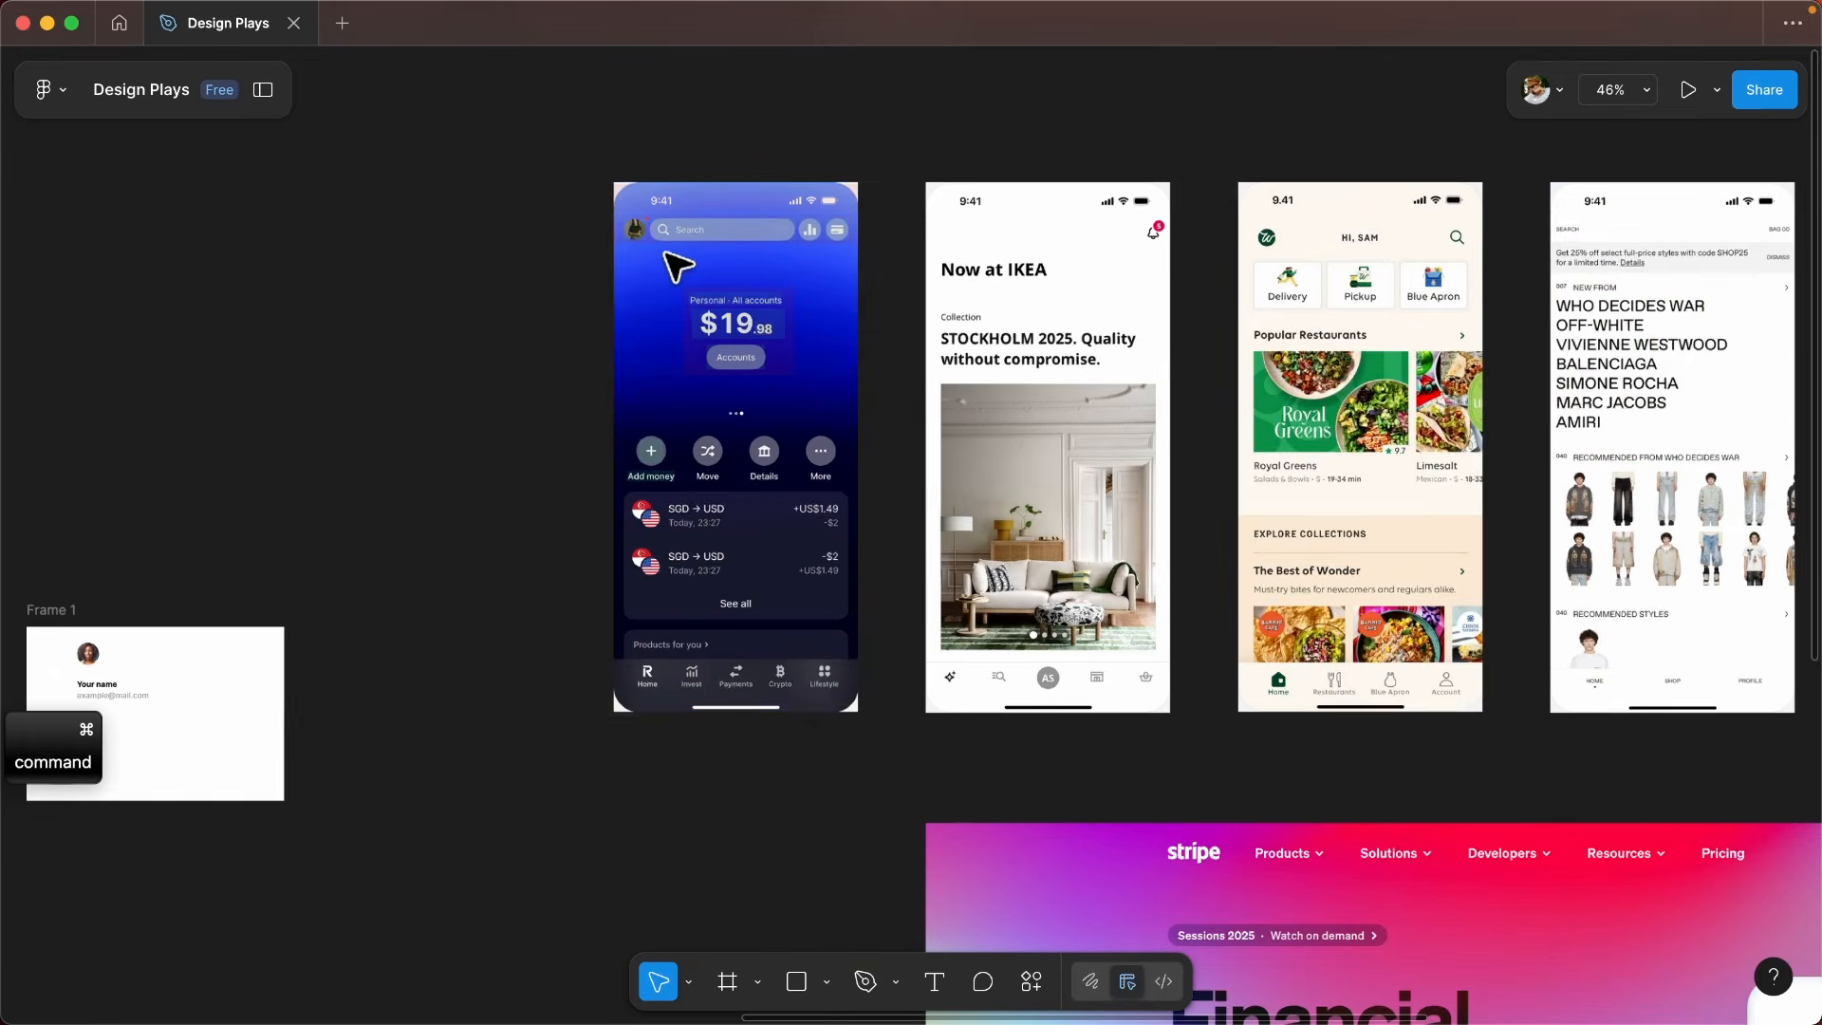
# - Set the red overlay rectangle covering the blue finance app's status bar to 50% opacity
pyautogui.scroll(1, 675, 402)
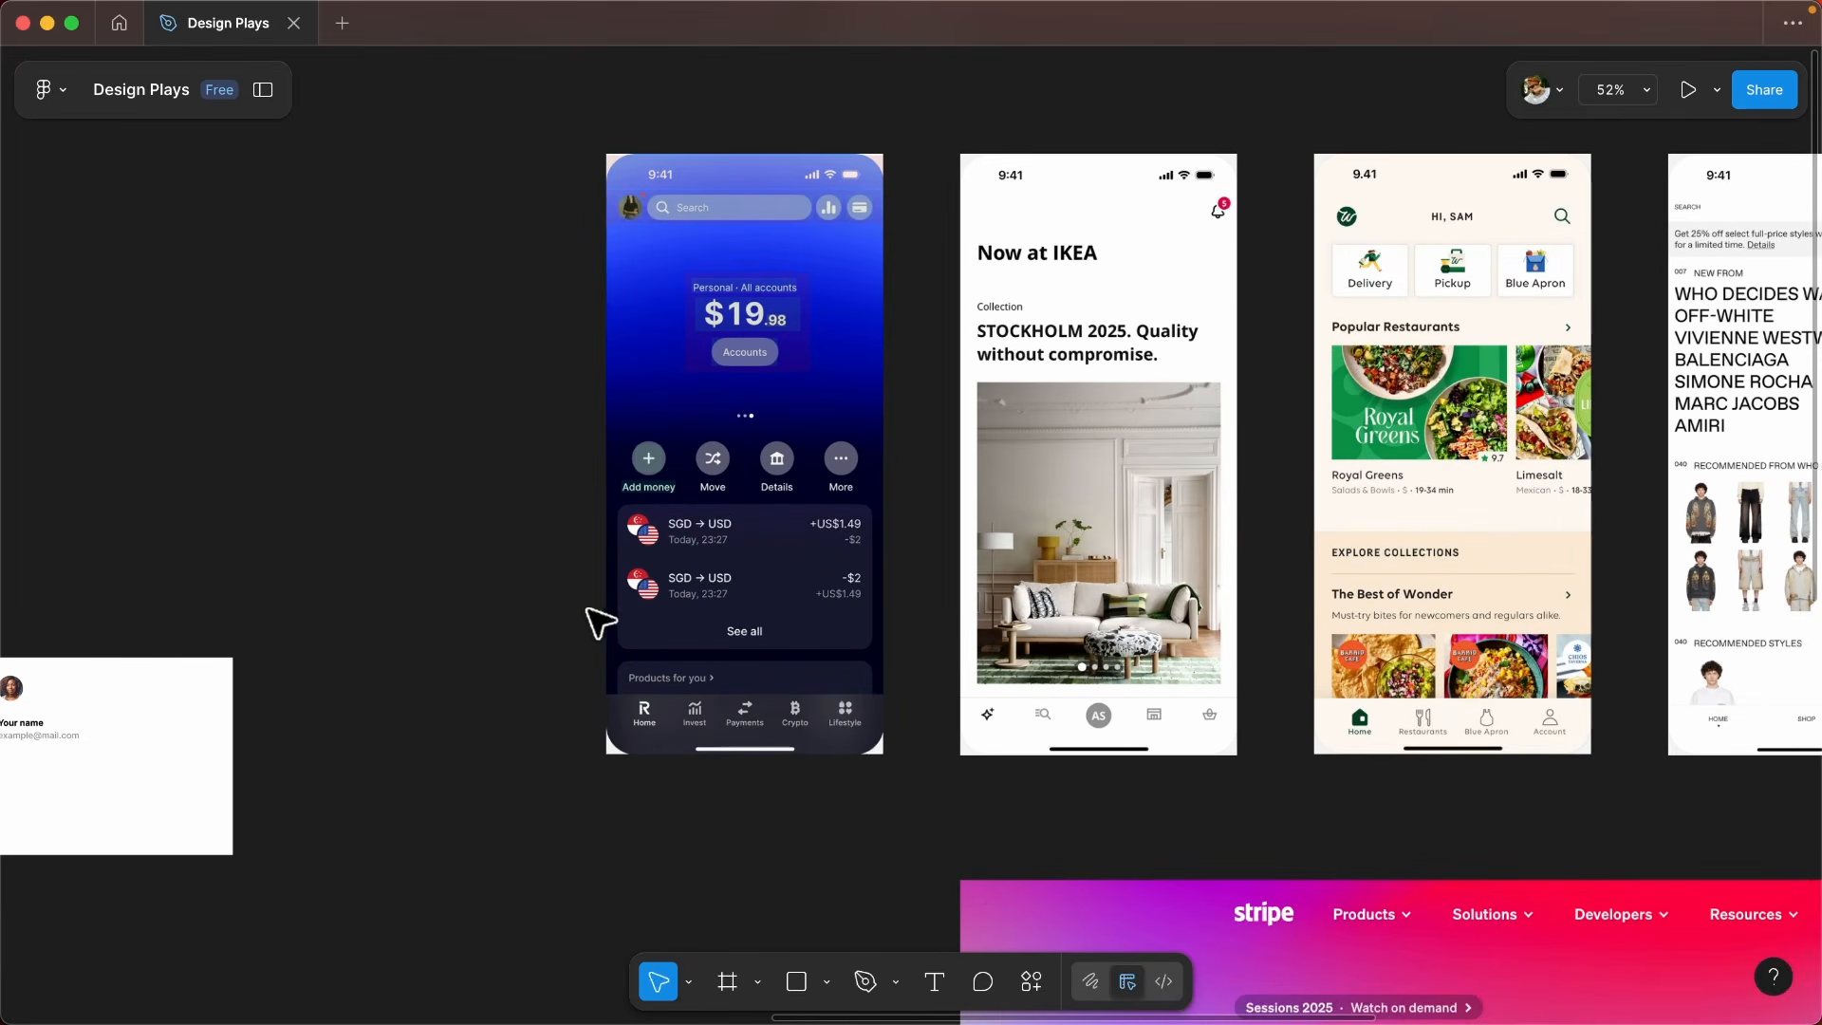
pyautogui.scroll(1, 618, 724)
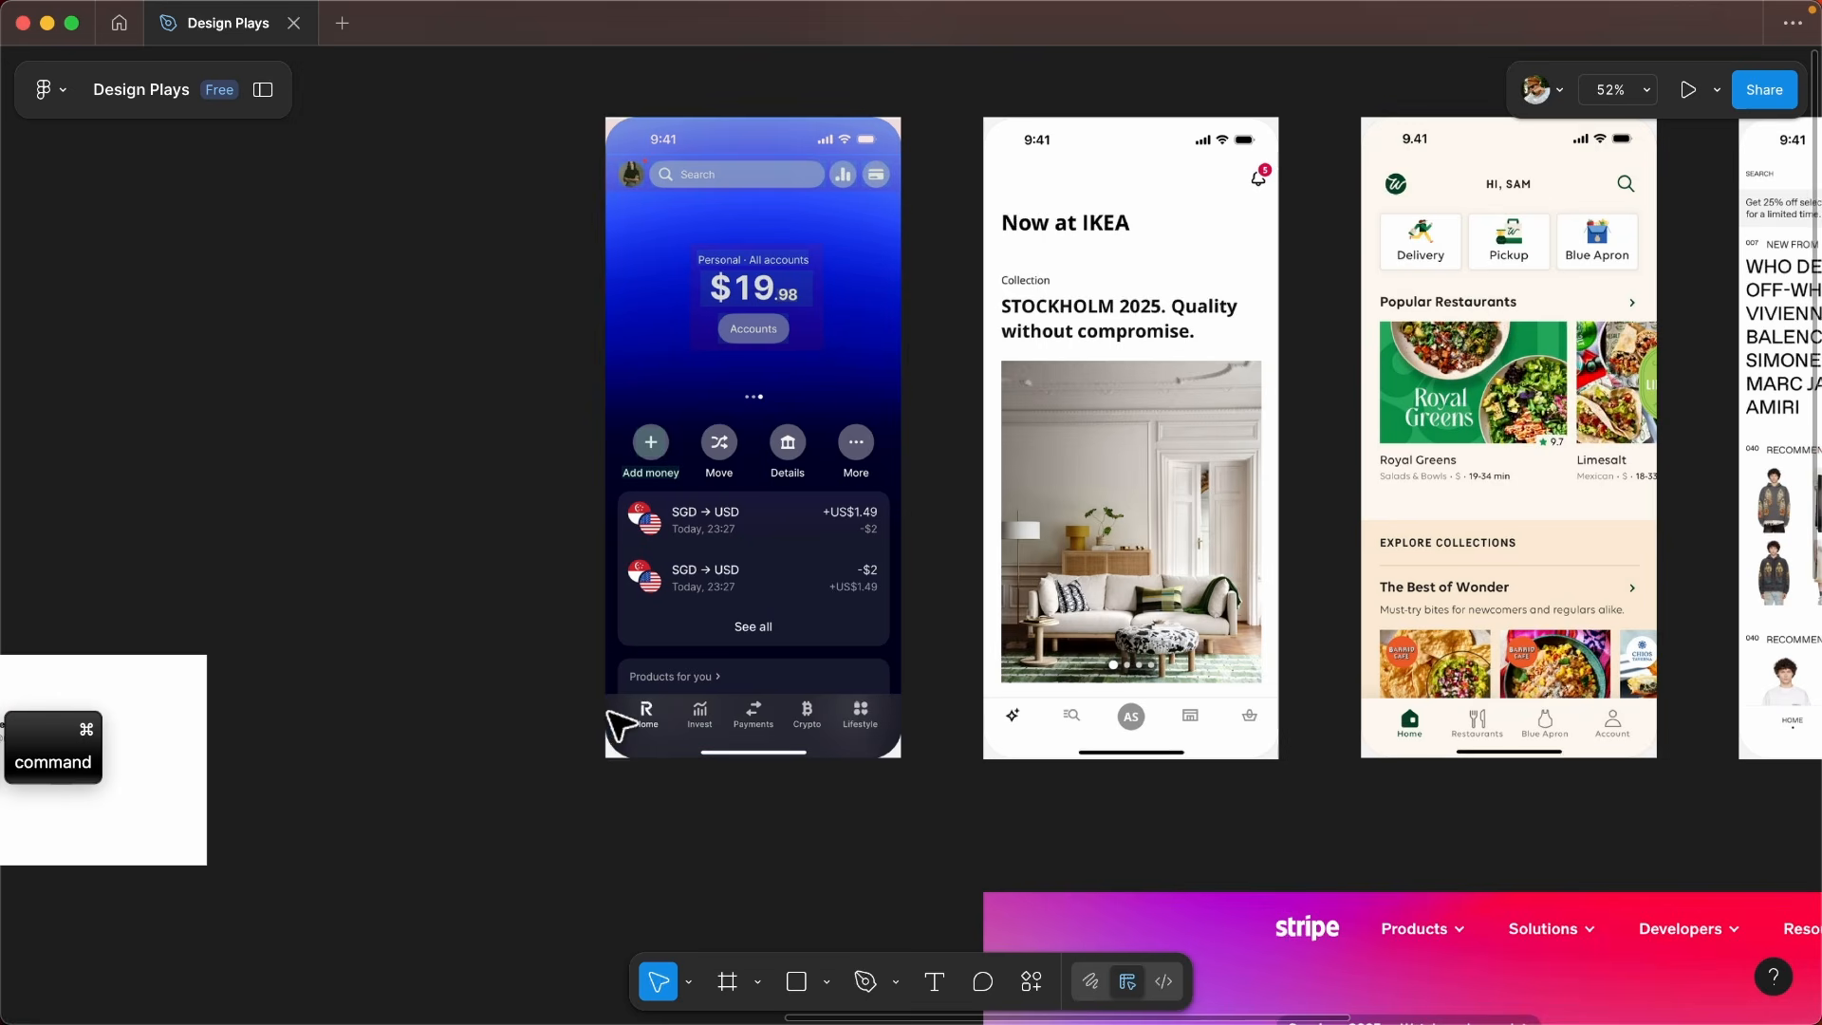
pyautogui.scroll(1, 630, 488)
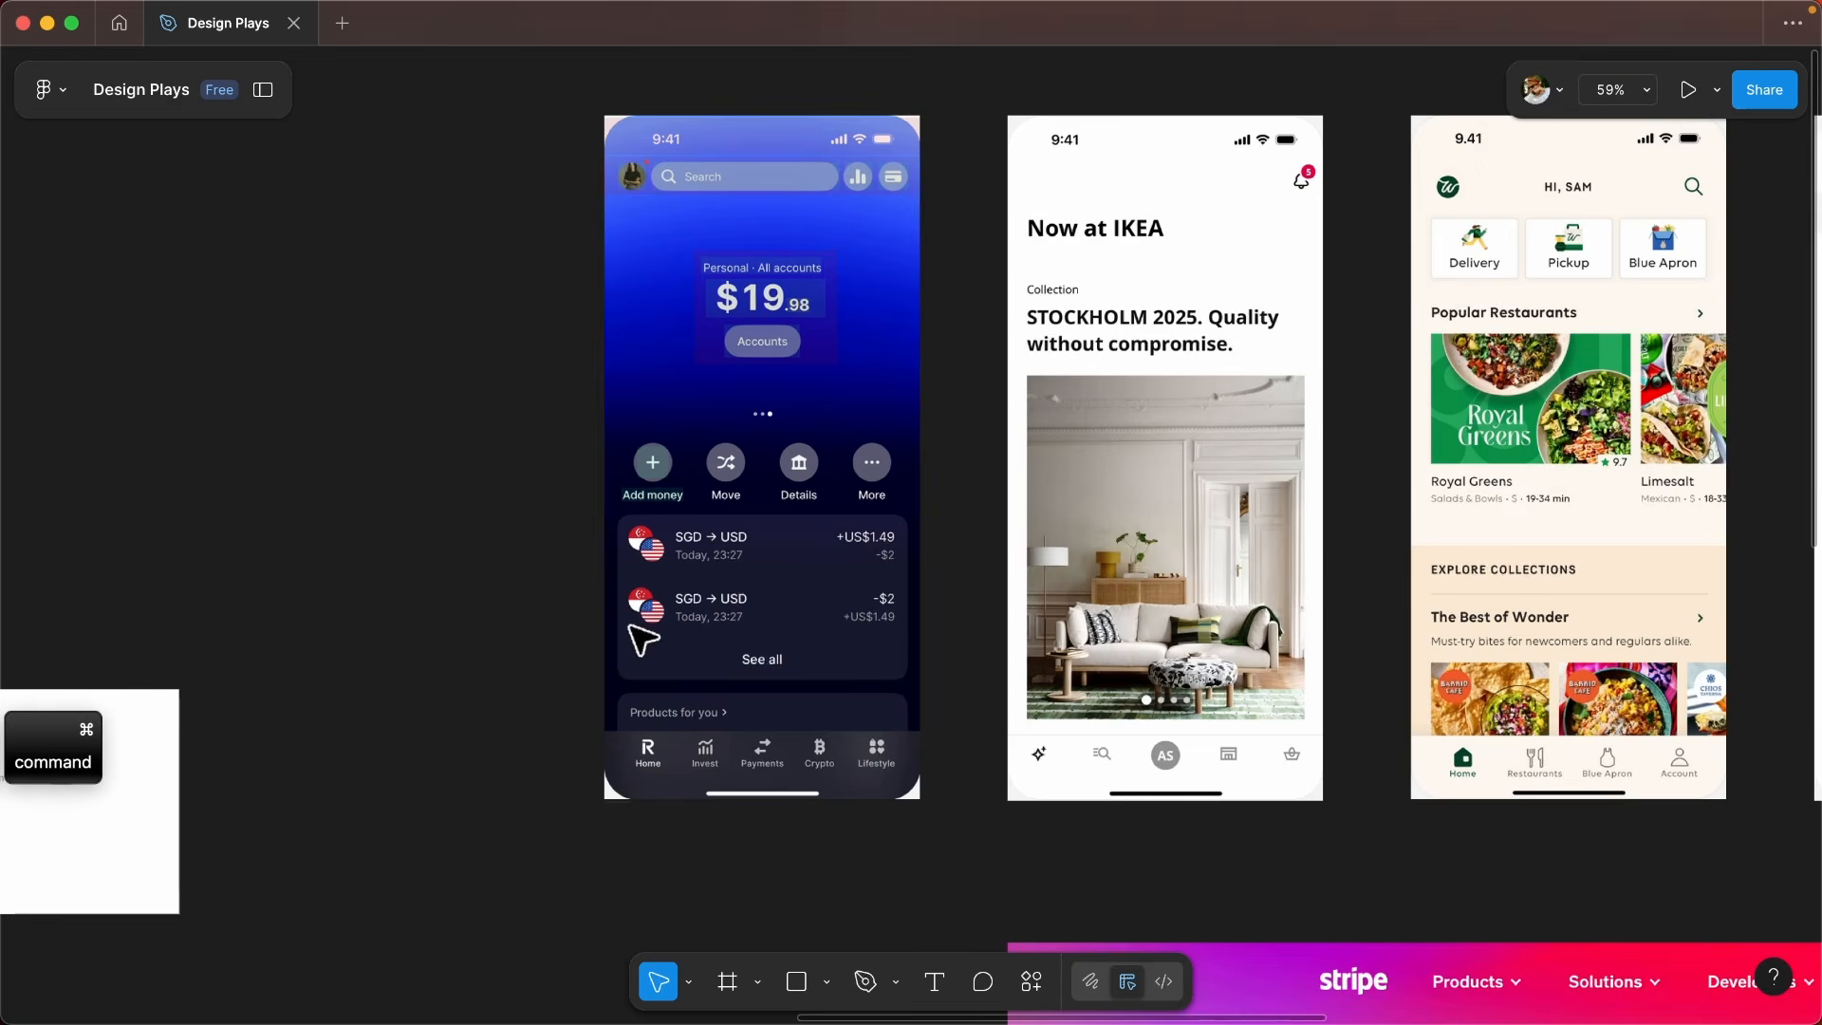
pyautogui.scroll(2, 640, 643)
pyautogui.scroll(10, 655, 260)
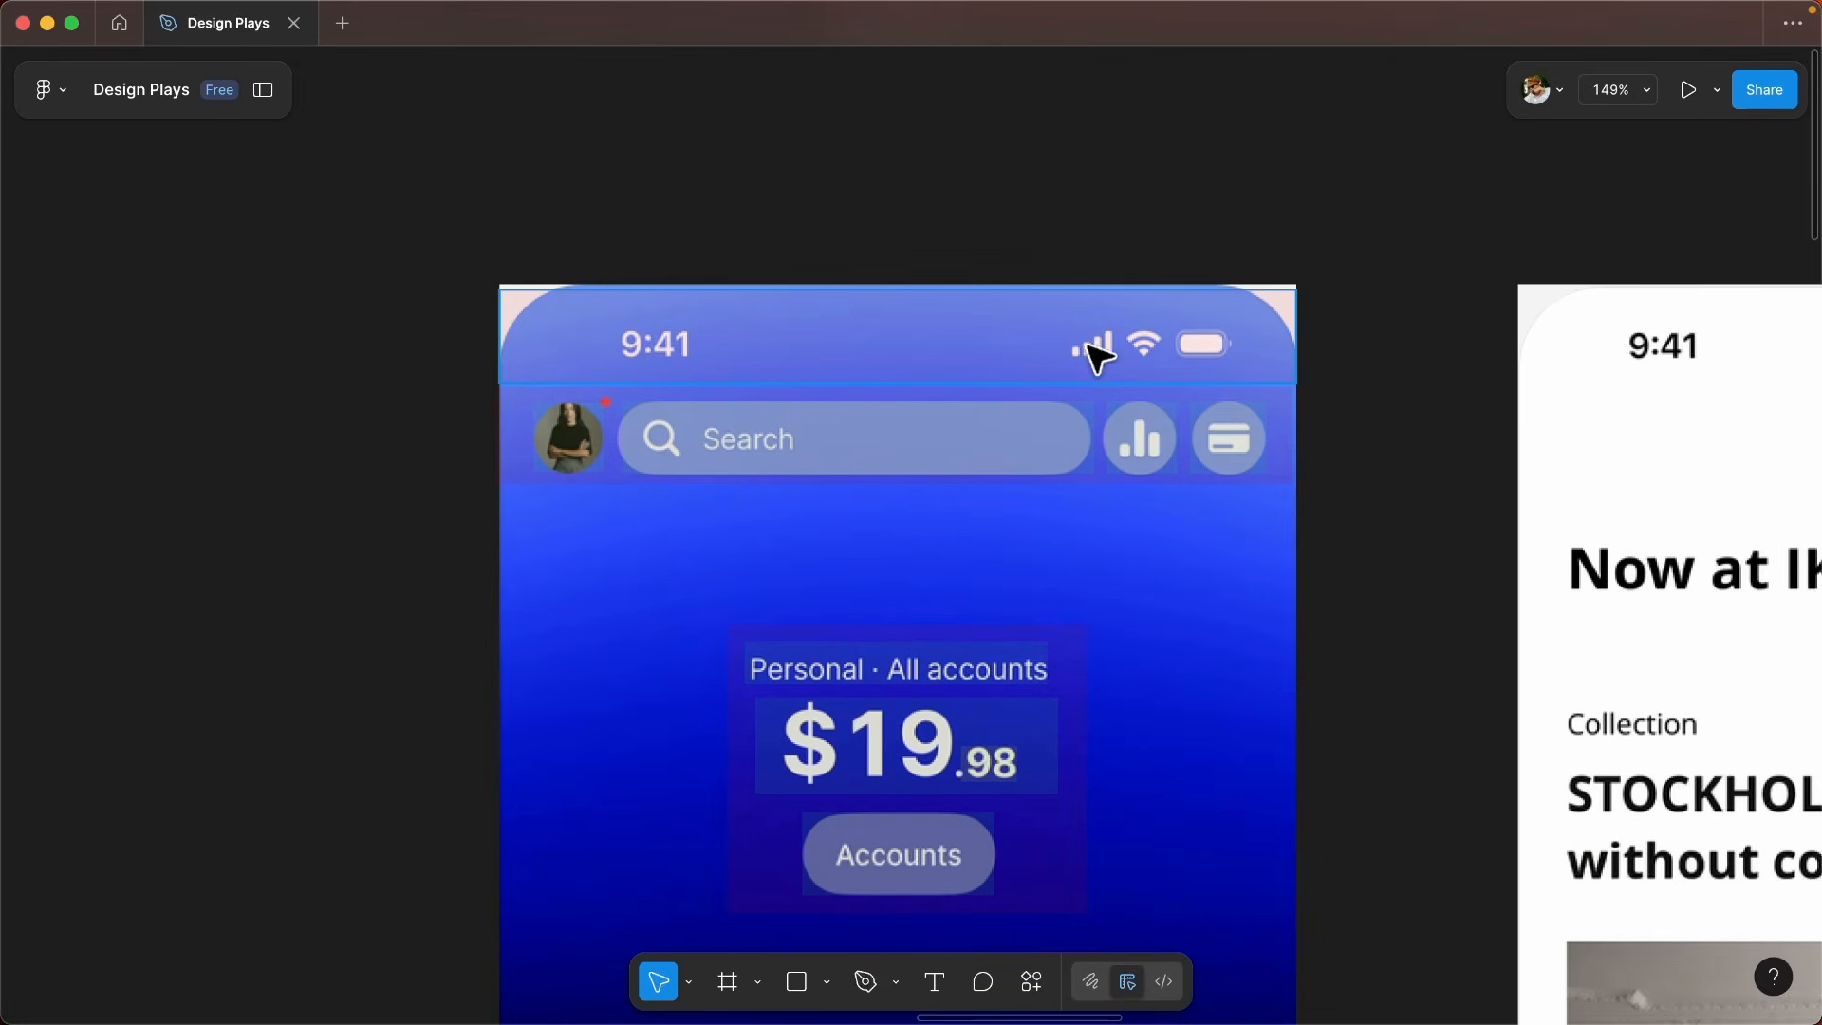
pyautogui.click(979, 379)
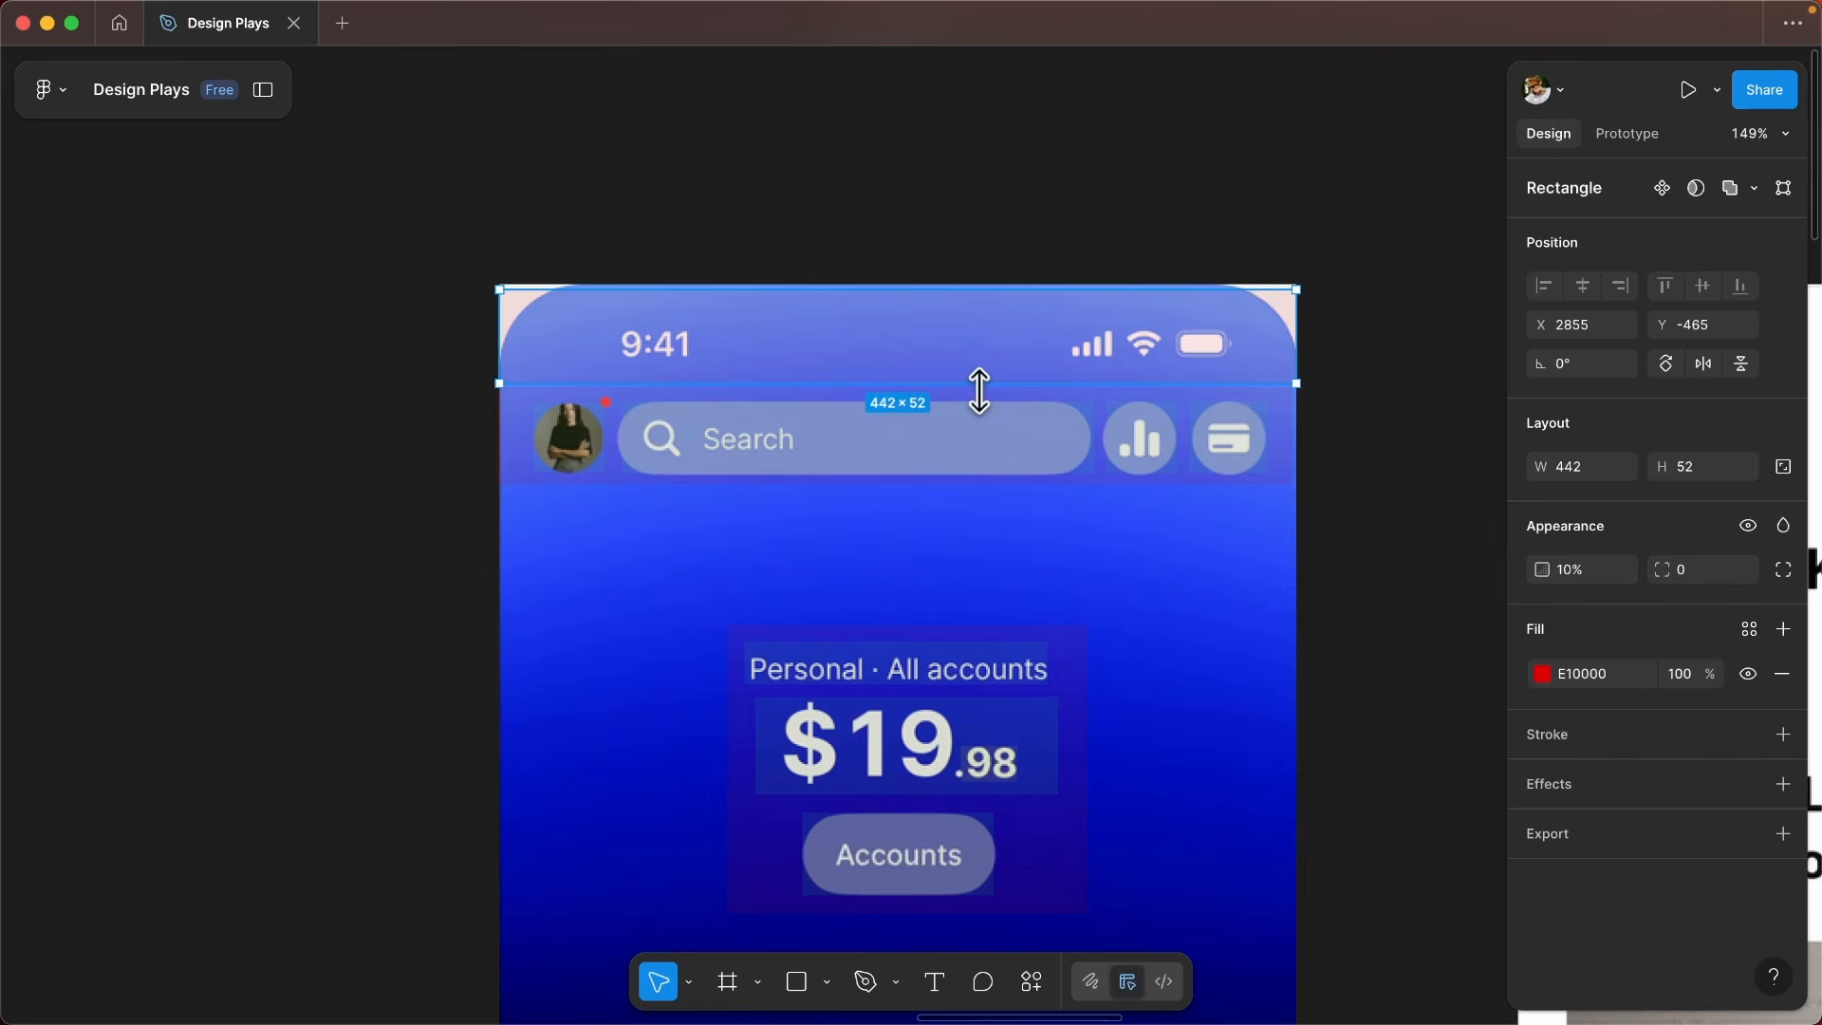
pyautogui.press('5')
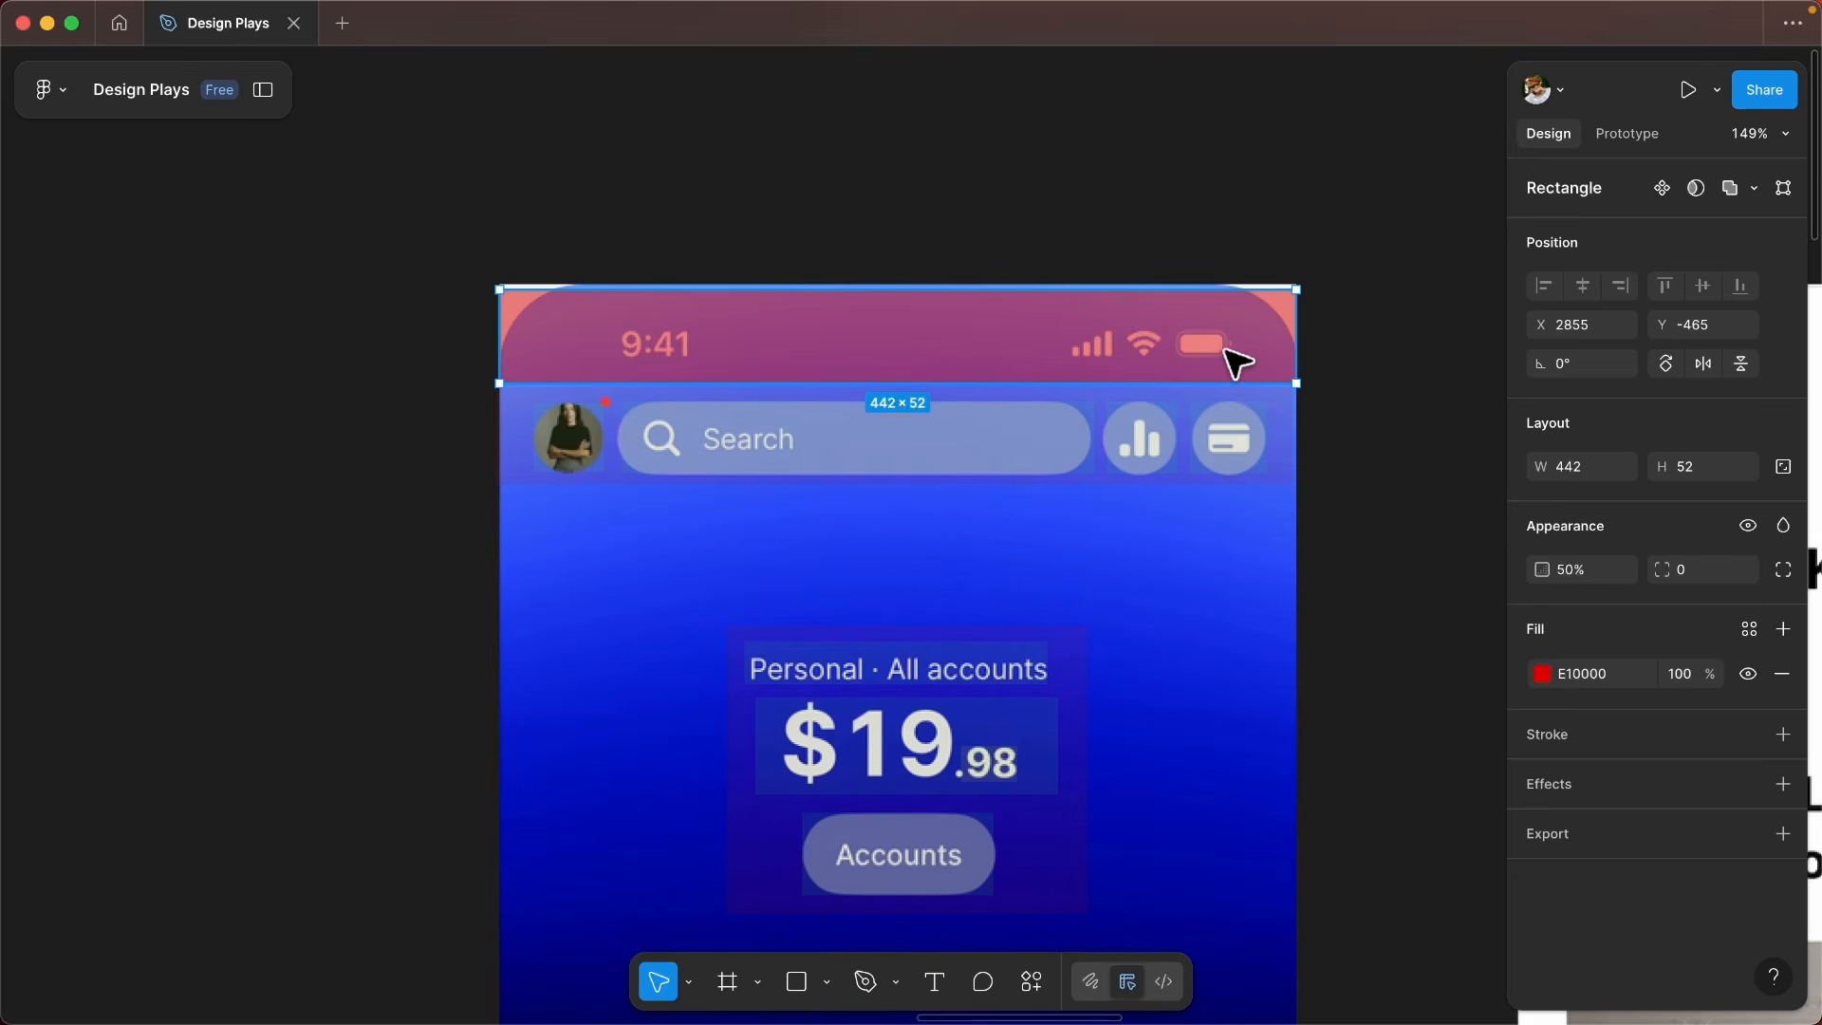
pyautogui.scroll(3, 547, 497)
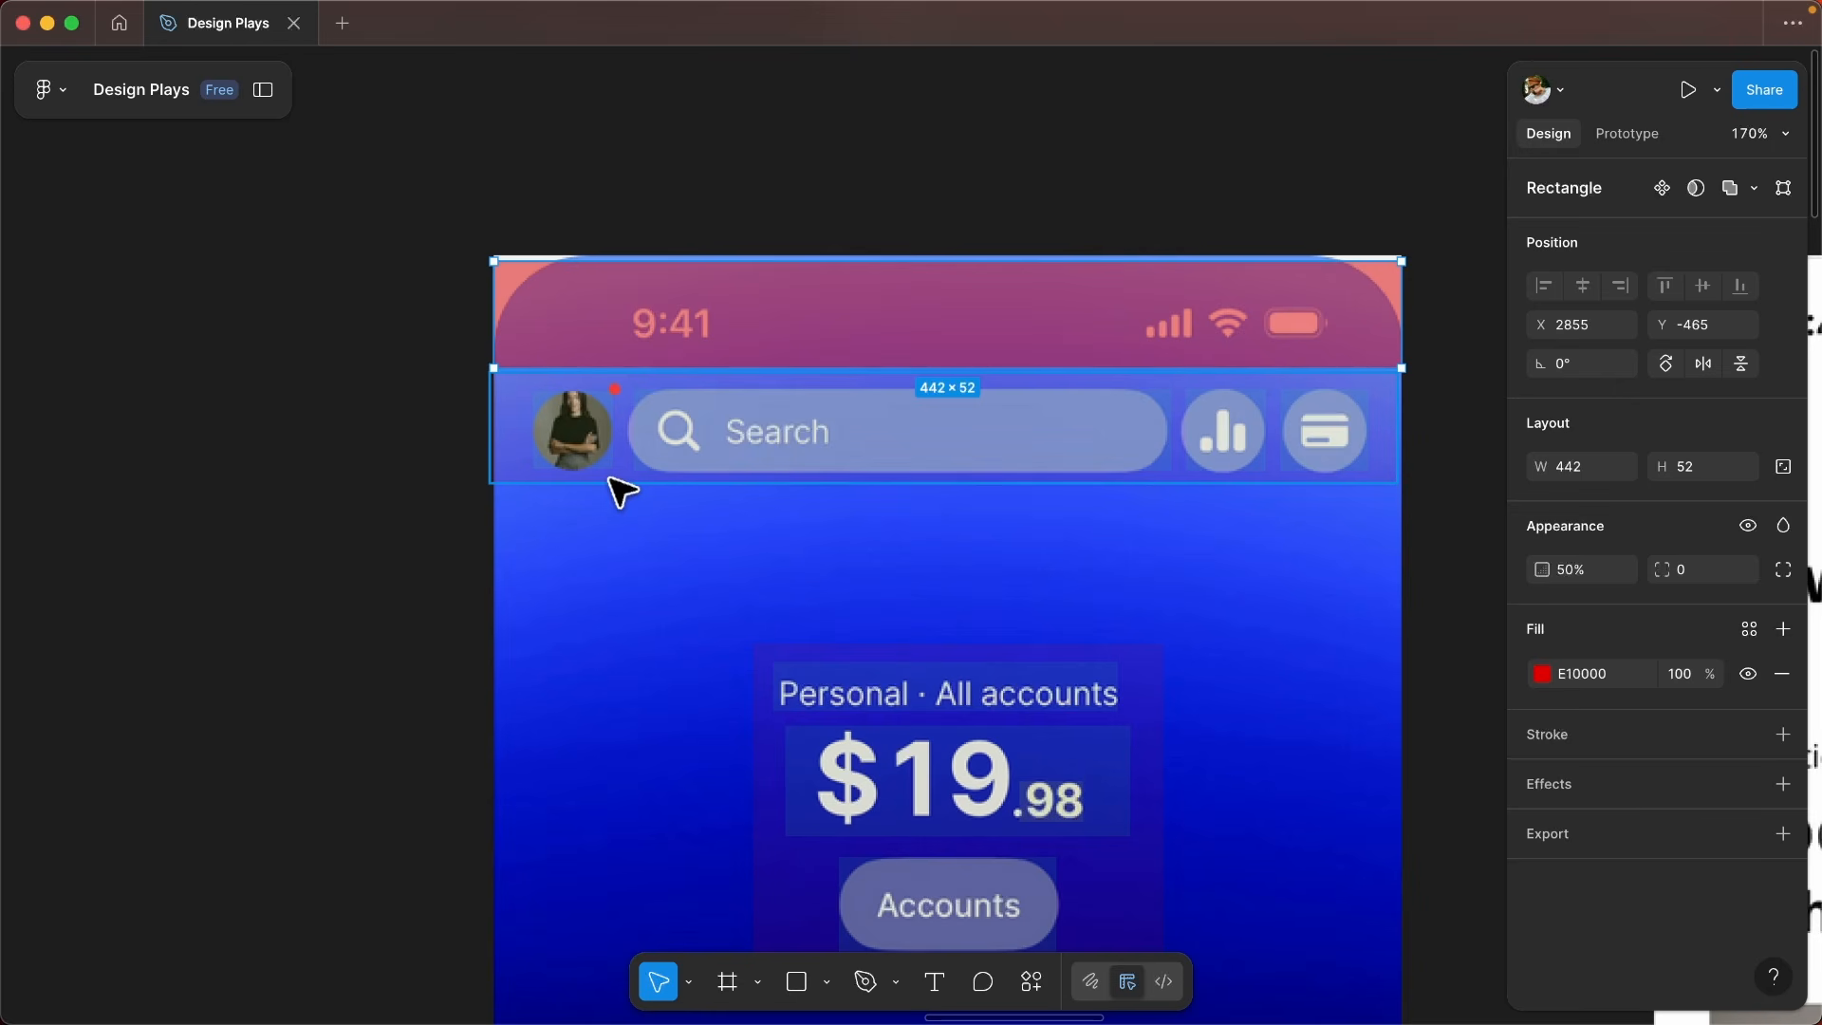
pyautogui.press('Escape')
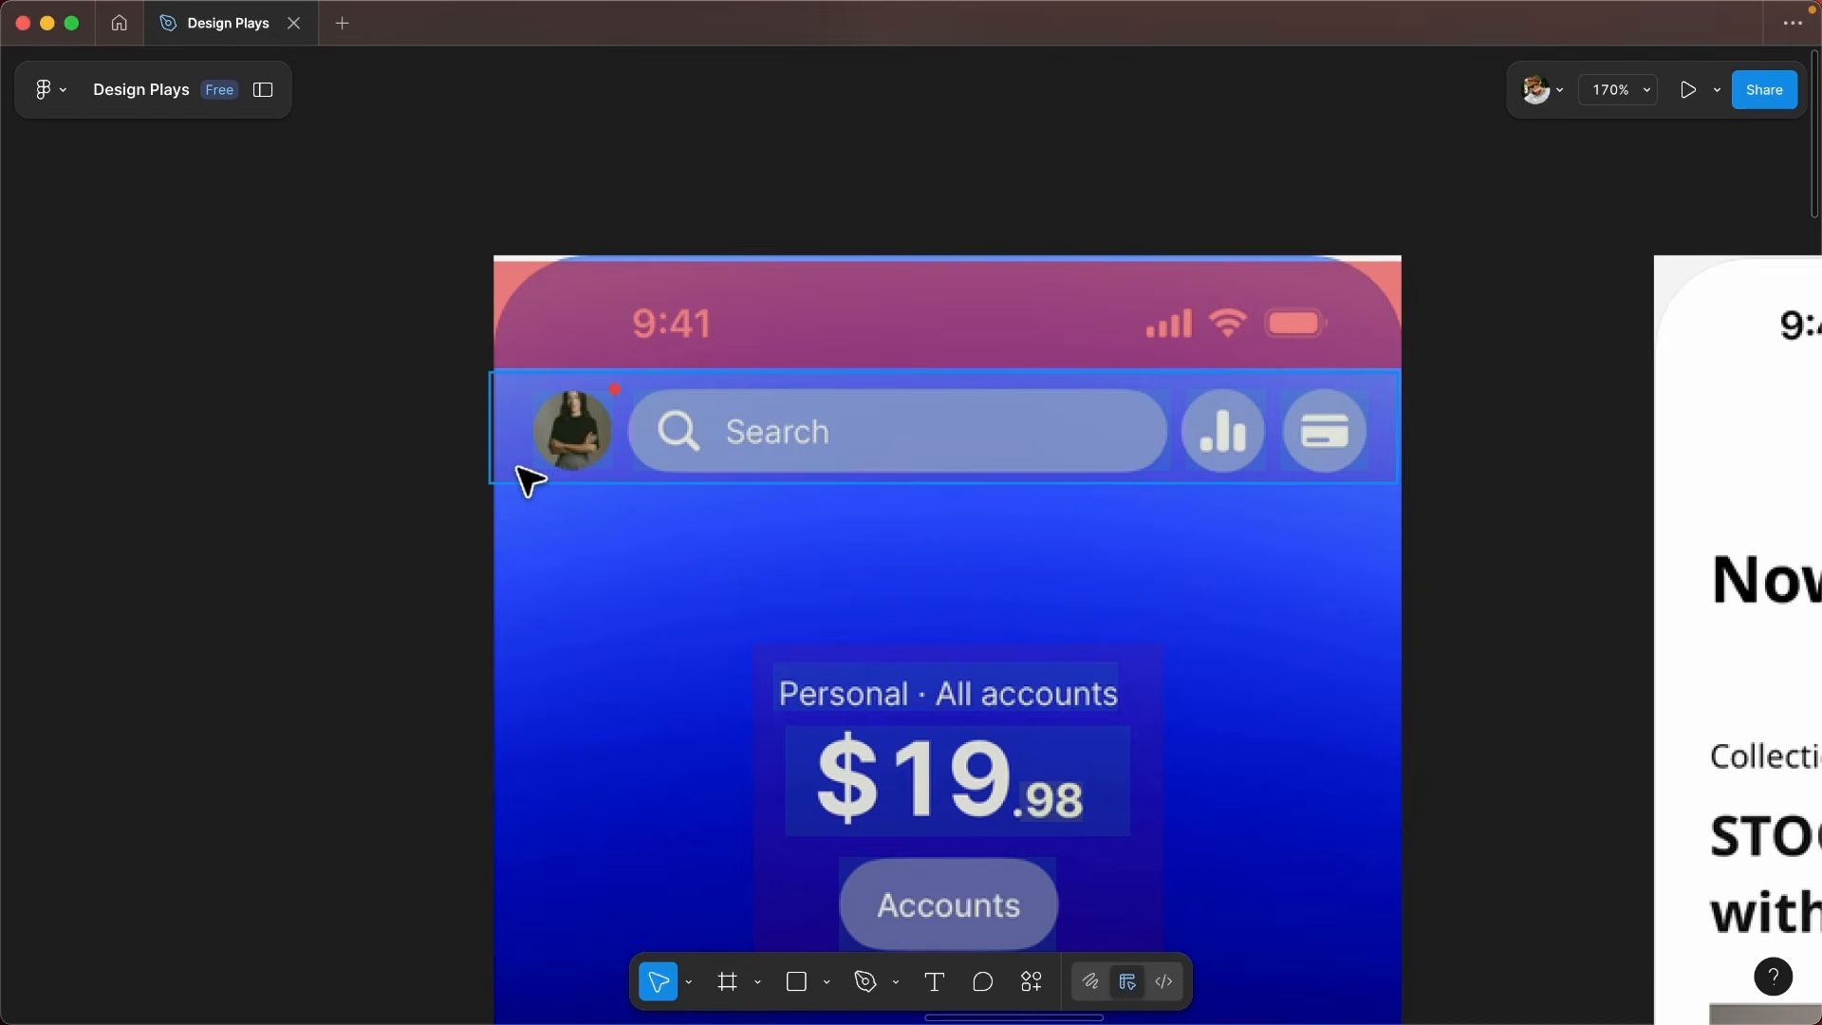
# - Set the search header's red container overlay and the green overlays on its avatar, search field and two icon buttons to 50% opacity
pyautogui.click(515, 466)
pyautogui.press('5')
pyautogui.click(548, 435)
pyautogui.press('5')
pyautogui.click(712, 439)
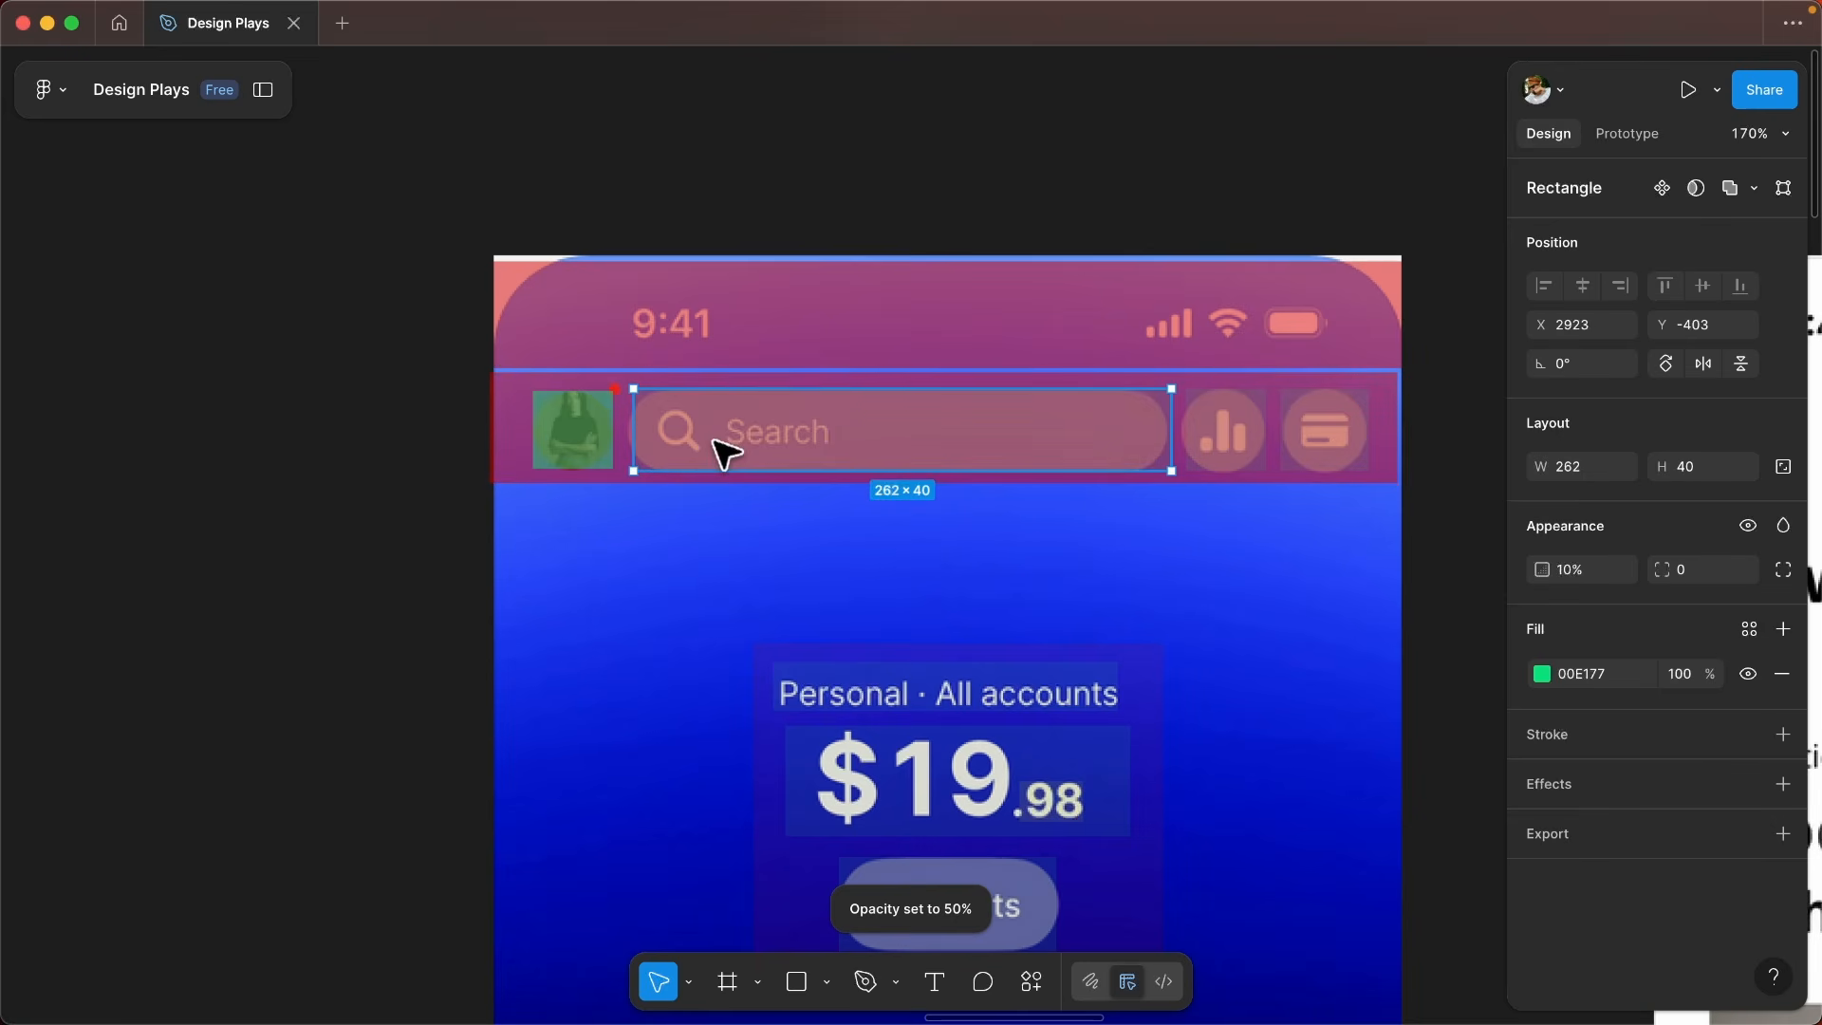
pyautogui.press('5')
pyautogui.click(1223, 432)
pyautogui.press('5')
pyautogui.click(1334, 446)
pyautogui.press('5')
# - Set the balance block's red container overlay and the overlays on its account label, amount, cents and Accounts button to 50% opacity
pyautogui.scroll(-2, 871, 533)
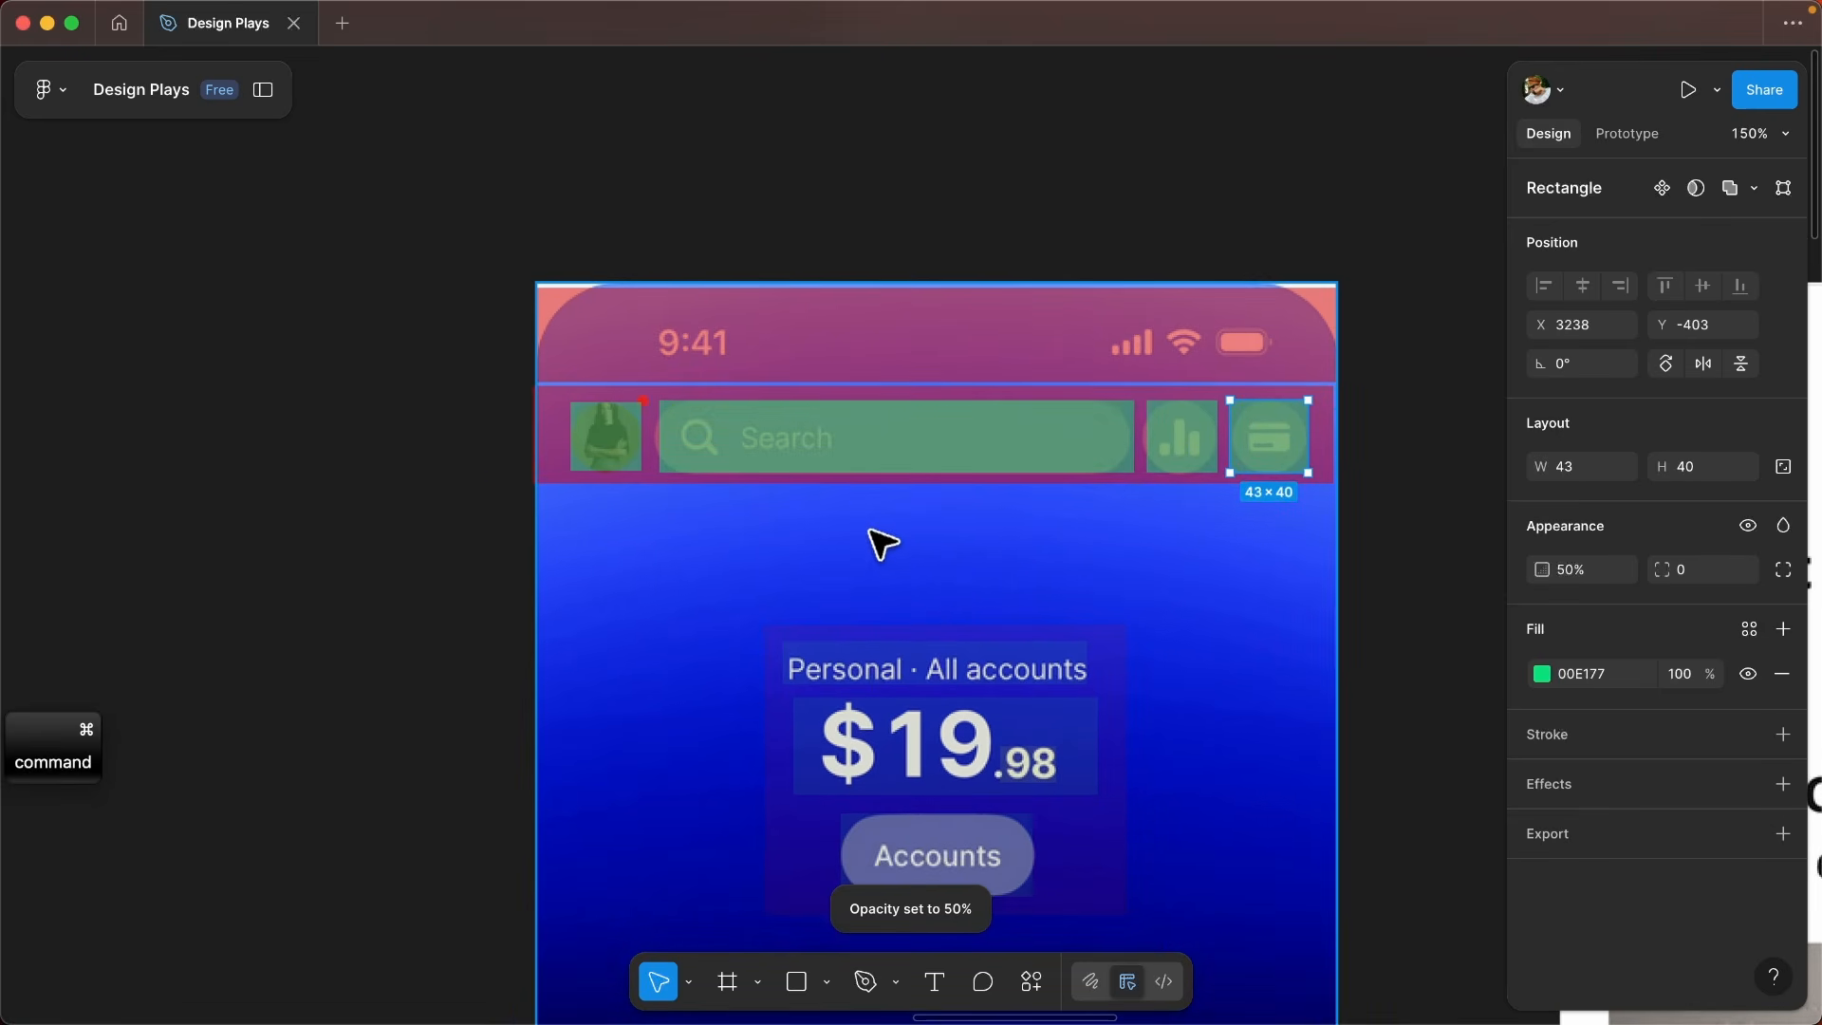
pyautogui.scroll(2, 890, 579)
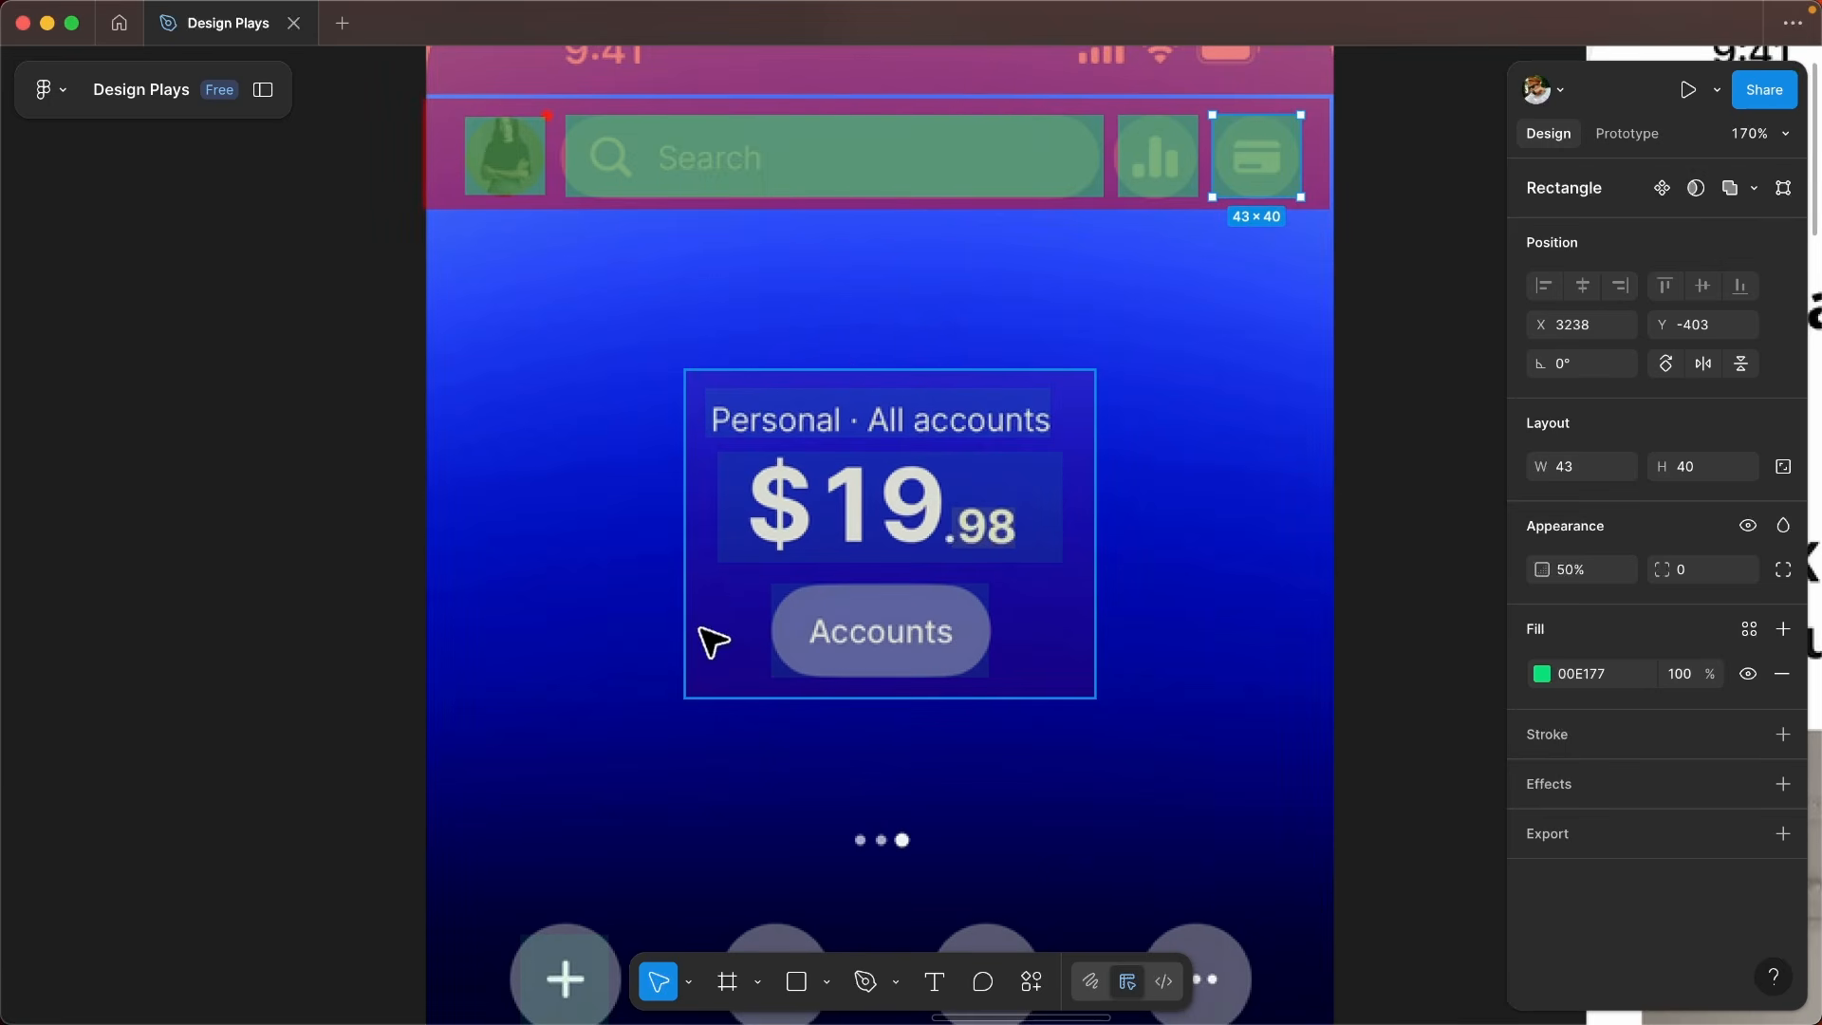
pyautogui.click(740, 681)
pyautogui.press('5')
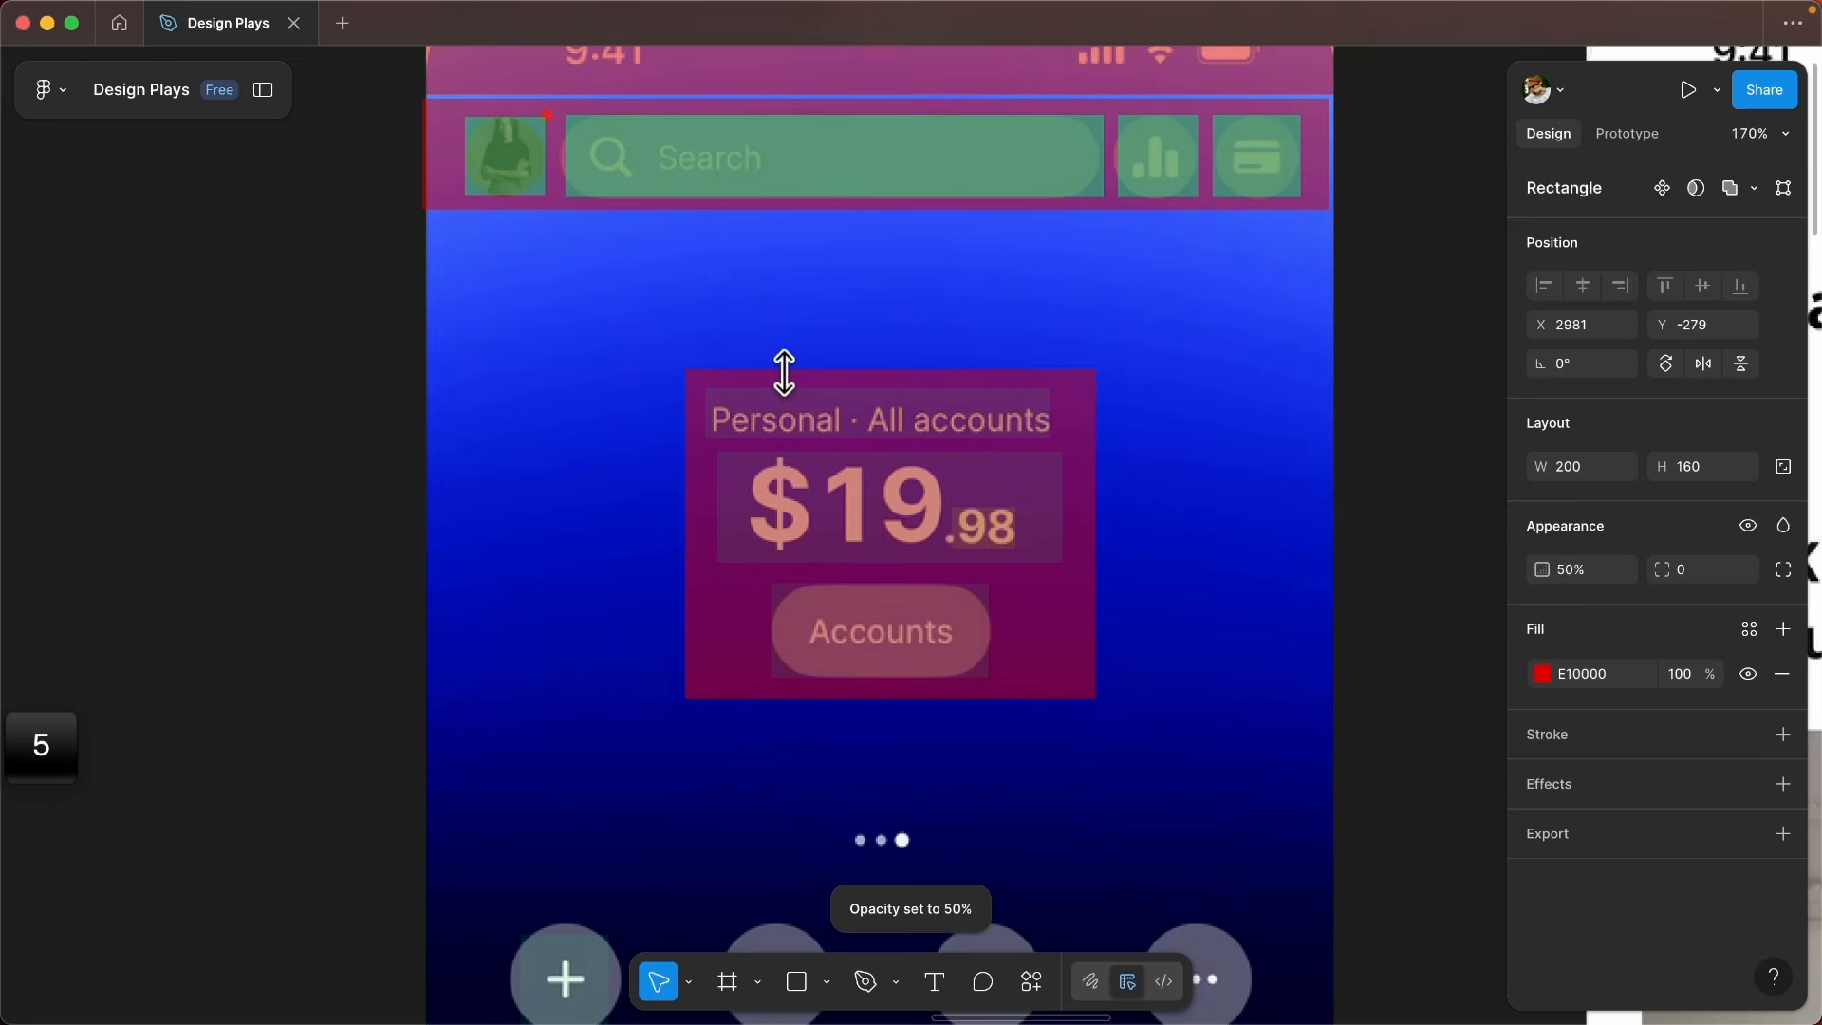
pyautogui.click(956, 427)
pyautogui.press('5')
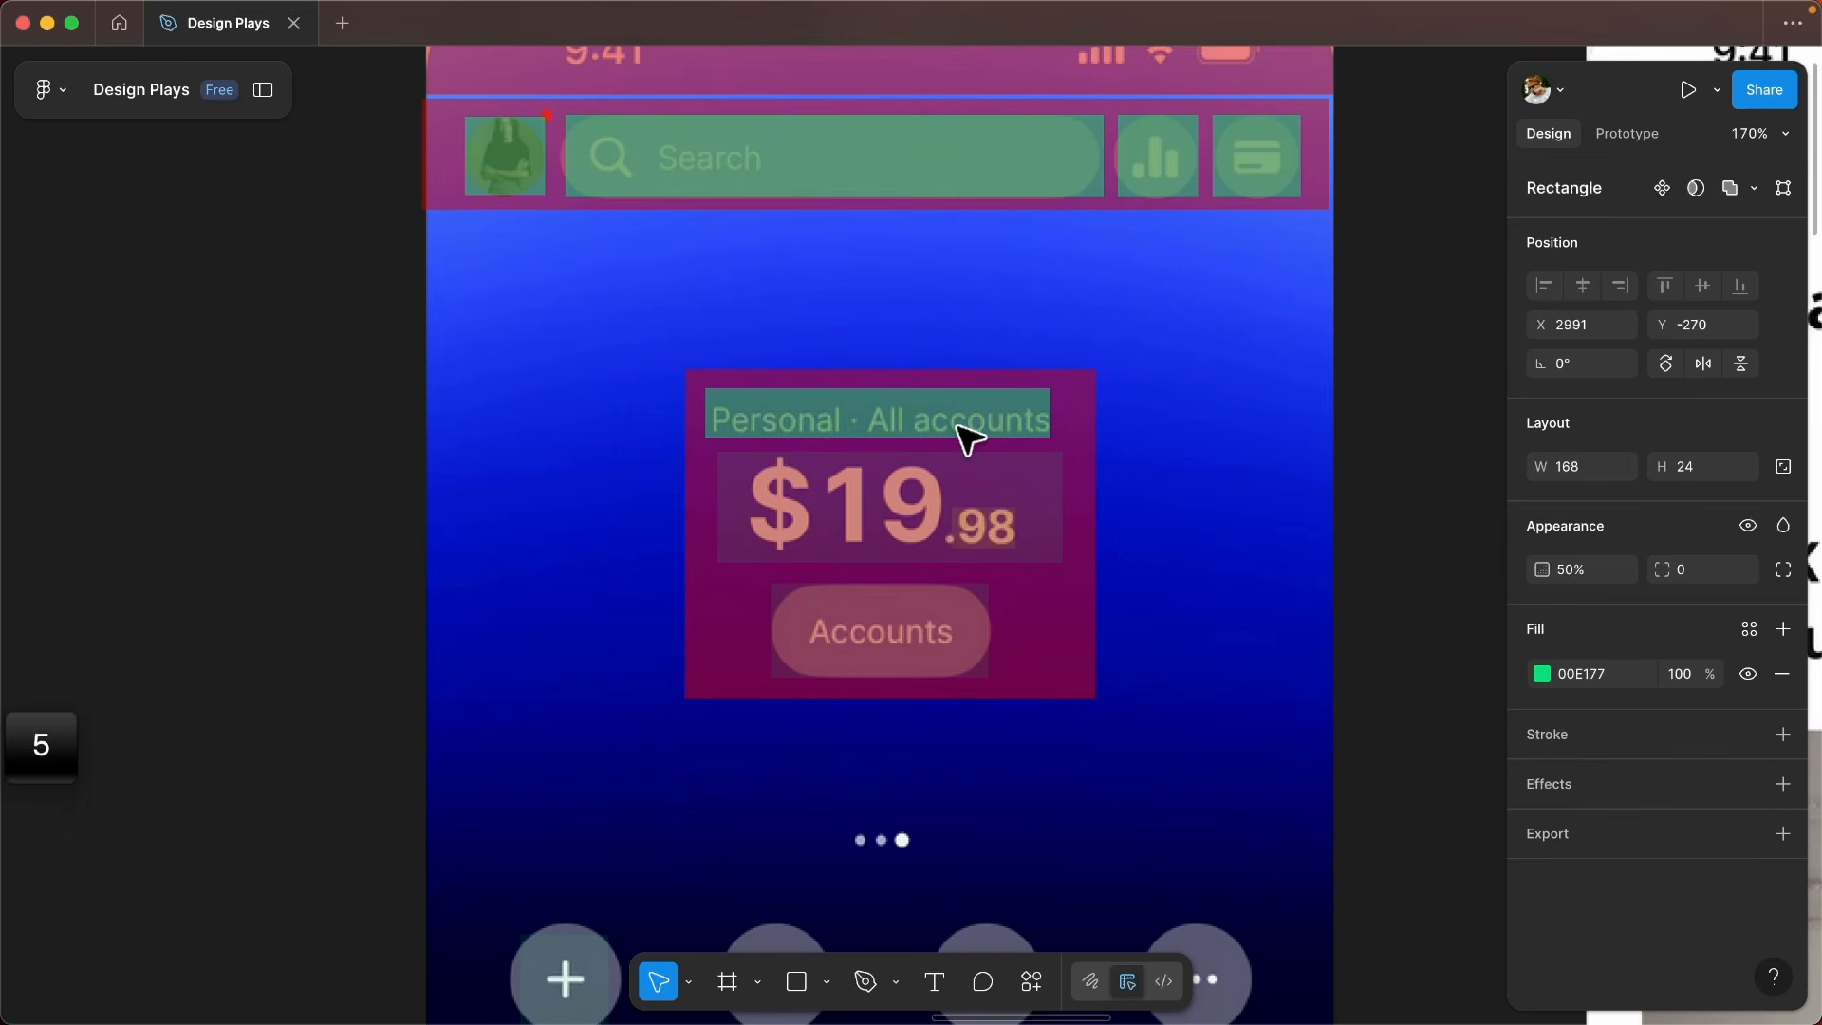
pyautogui.click(868, 543)
pyautogui.press('5')
pyautogui.click(976, 532)
pyautogui.press('5')
pyautogui.click(920, 642)
pyautogui.press('5')
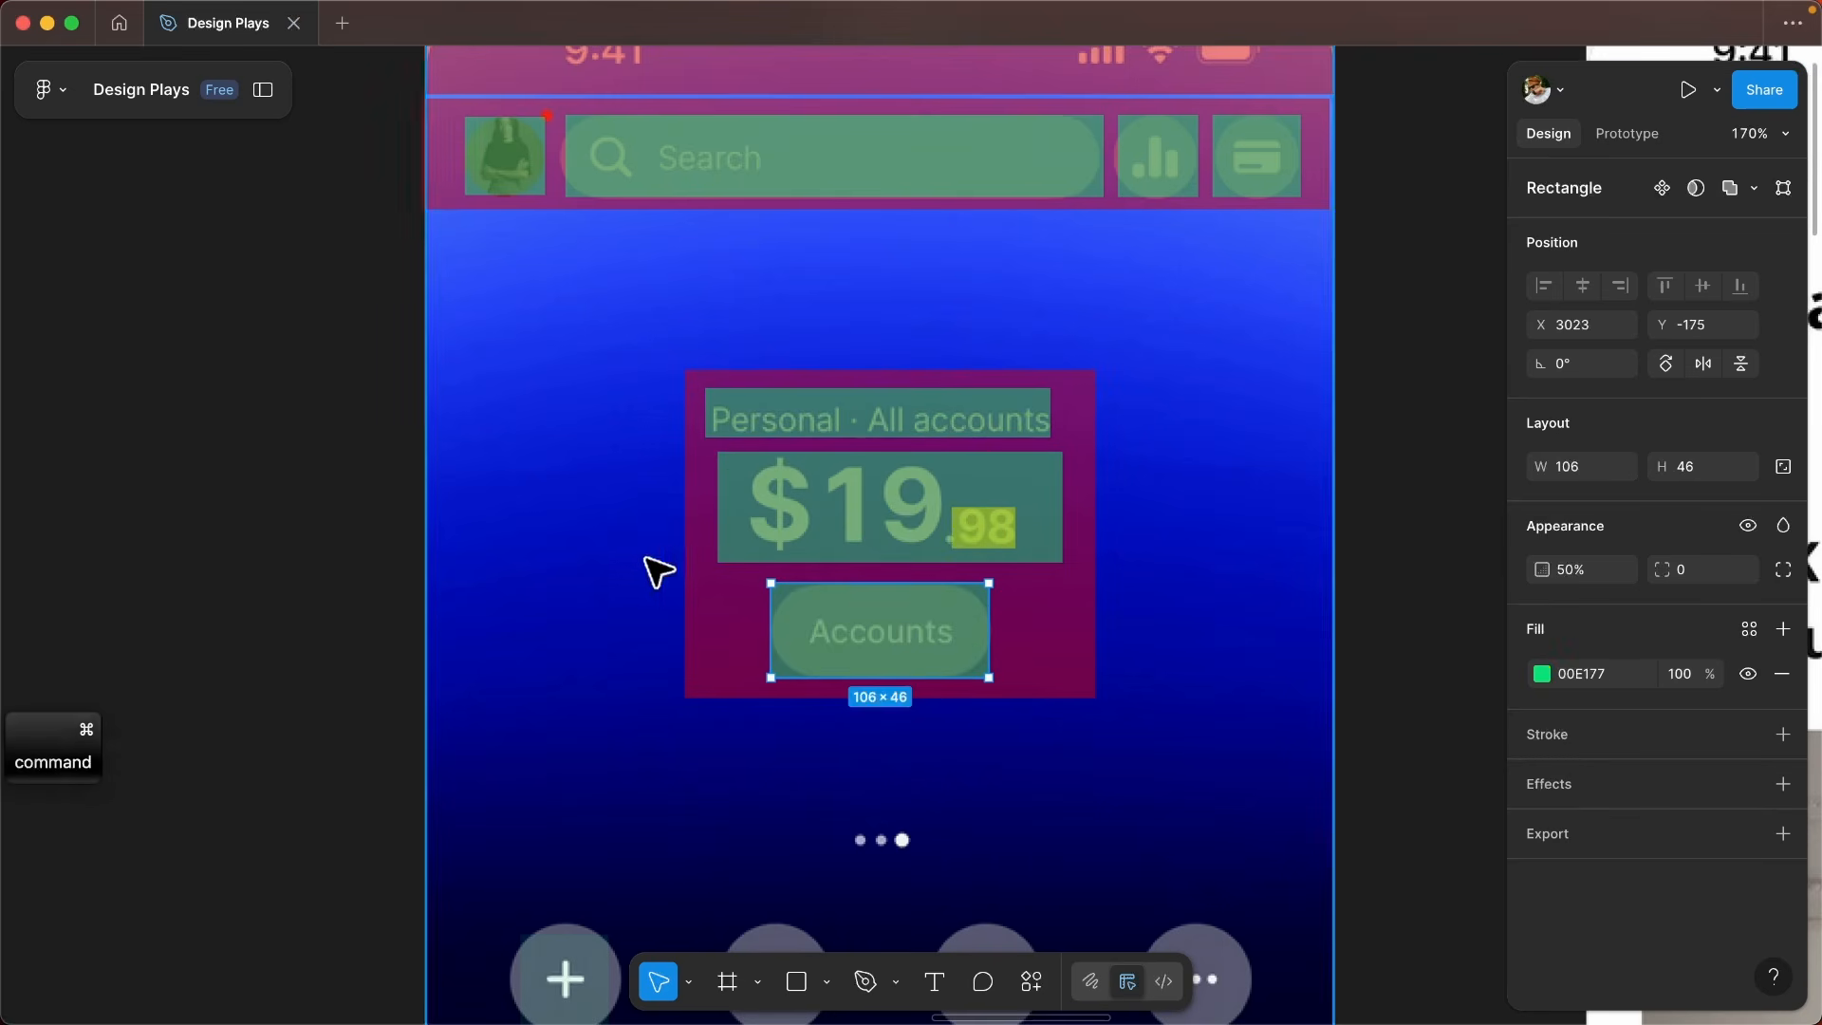
# - Set the green overlays on the Add money icon and its label to 50% opacity
pyautogui.scroll(-2, 954, 427)
pyautogui.scroll(-3, 940, 527)
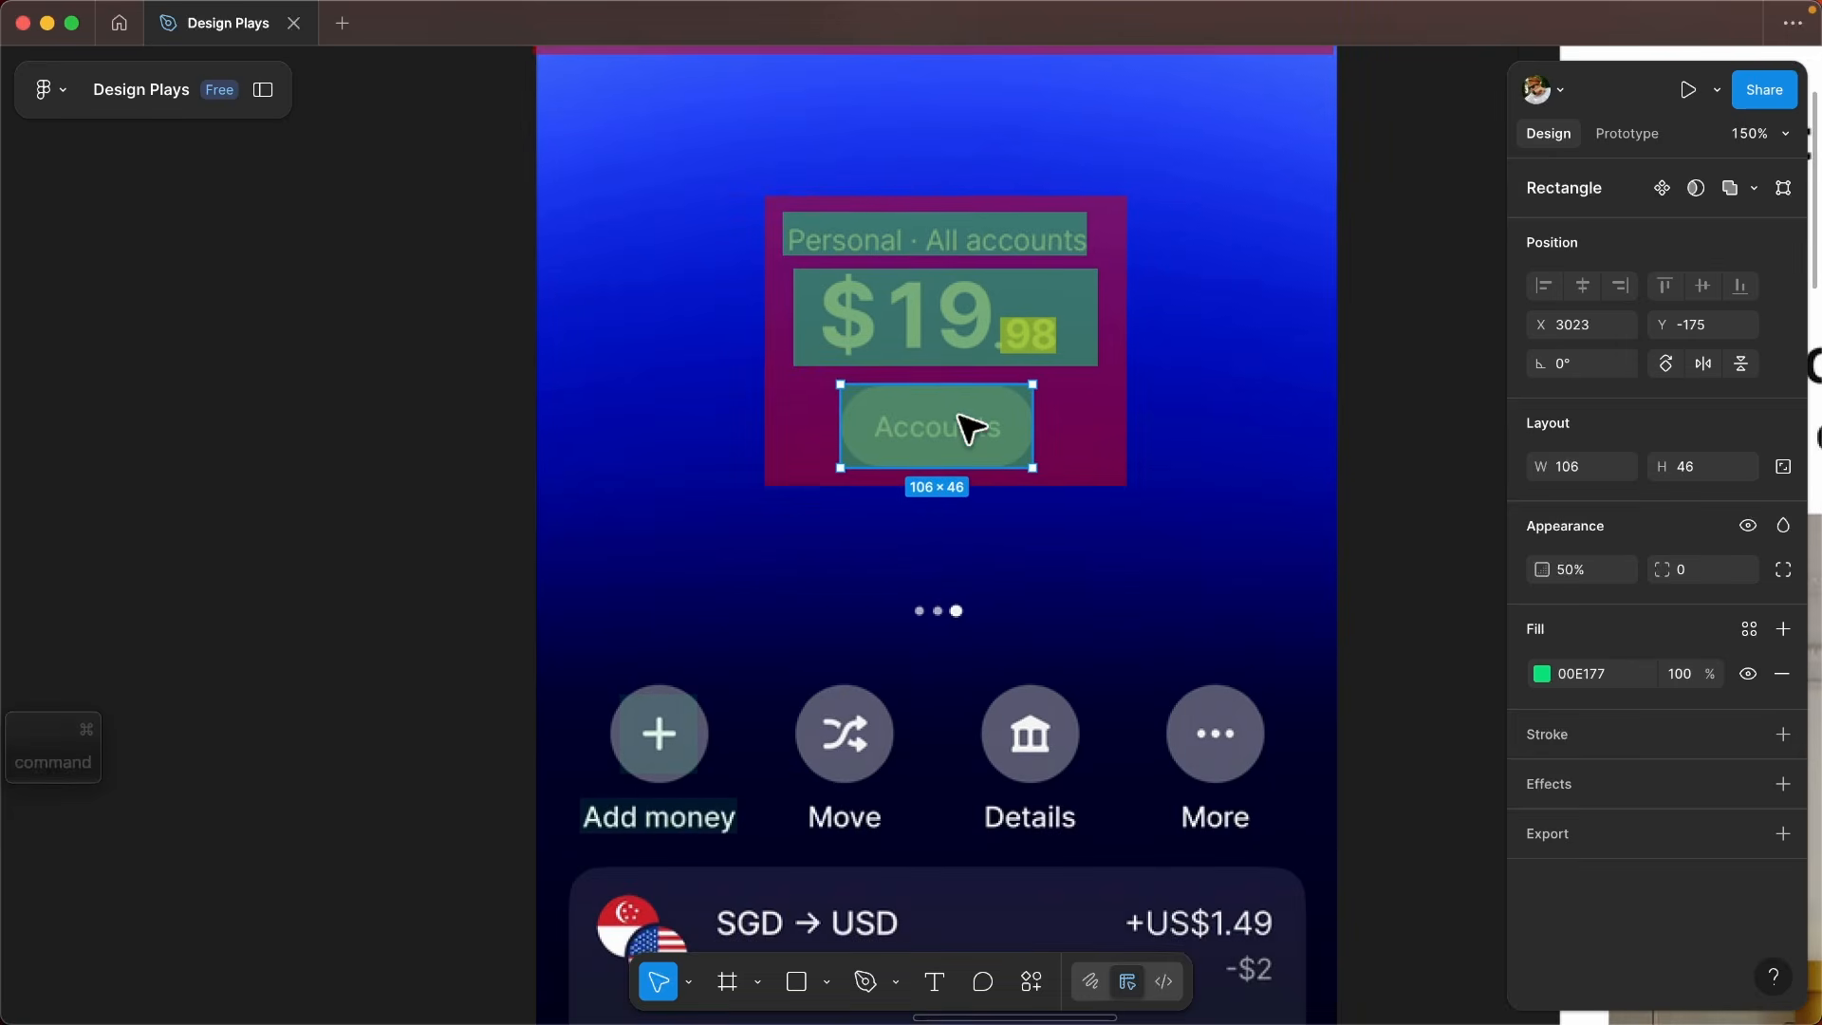
pyautogui.scroll(-4, 964, 407)
pyautogui.hscroll(3, 883, 528)
pyautogui.scroll(-1, 883, 529)
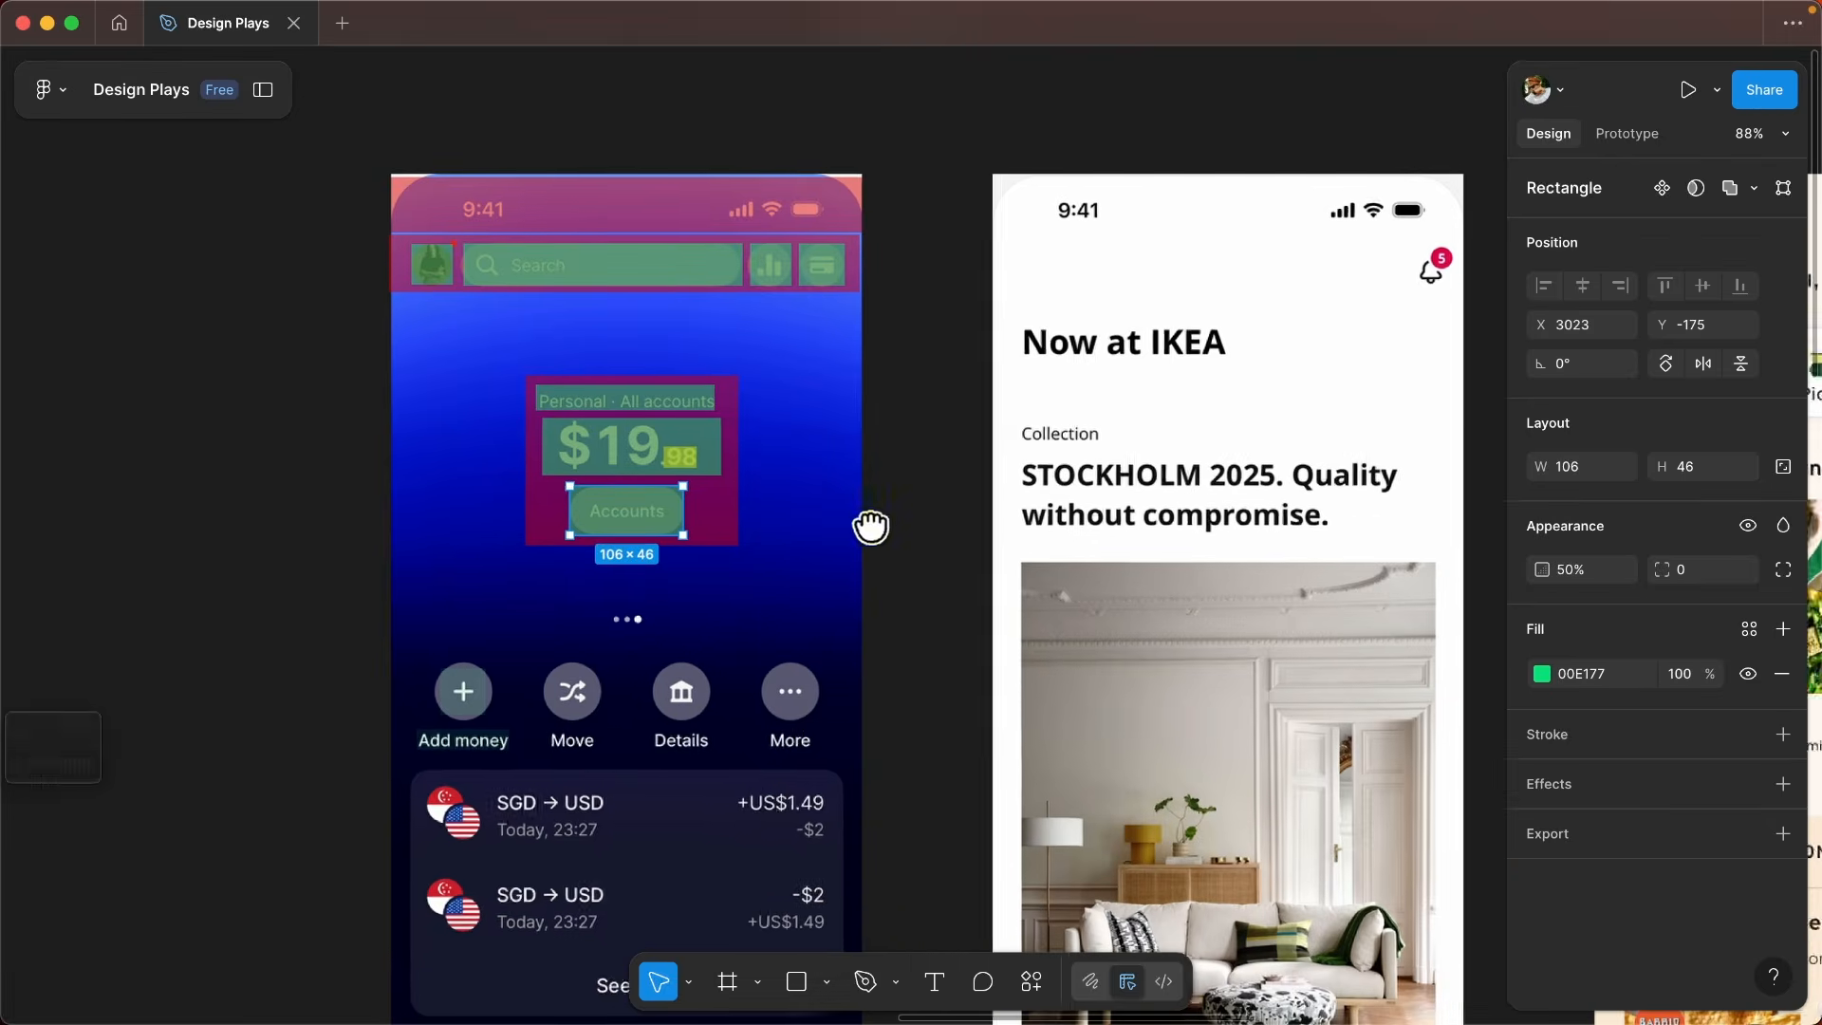
pyautogui.scroll(4, 918, 569)
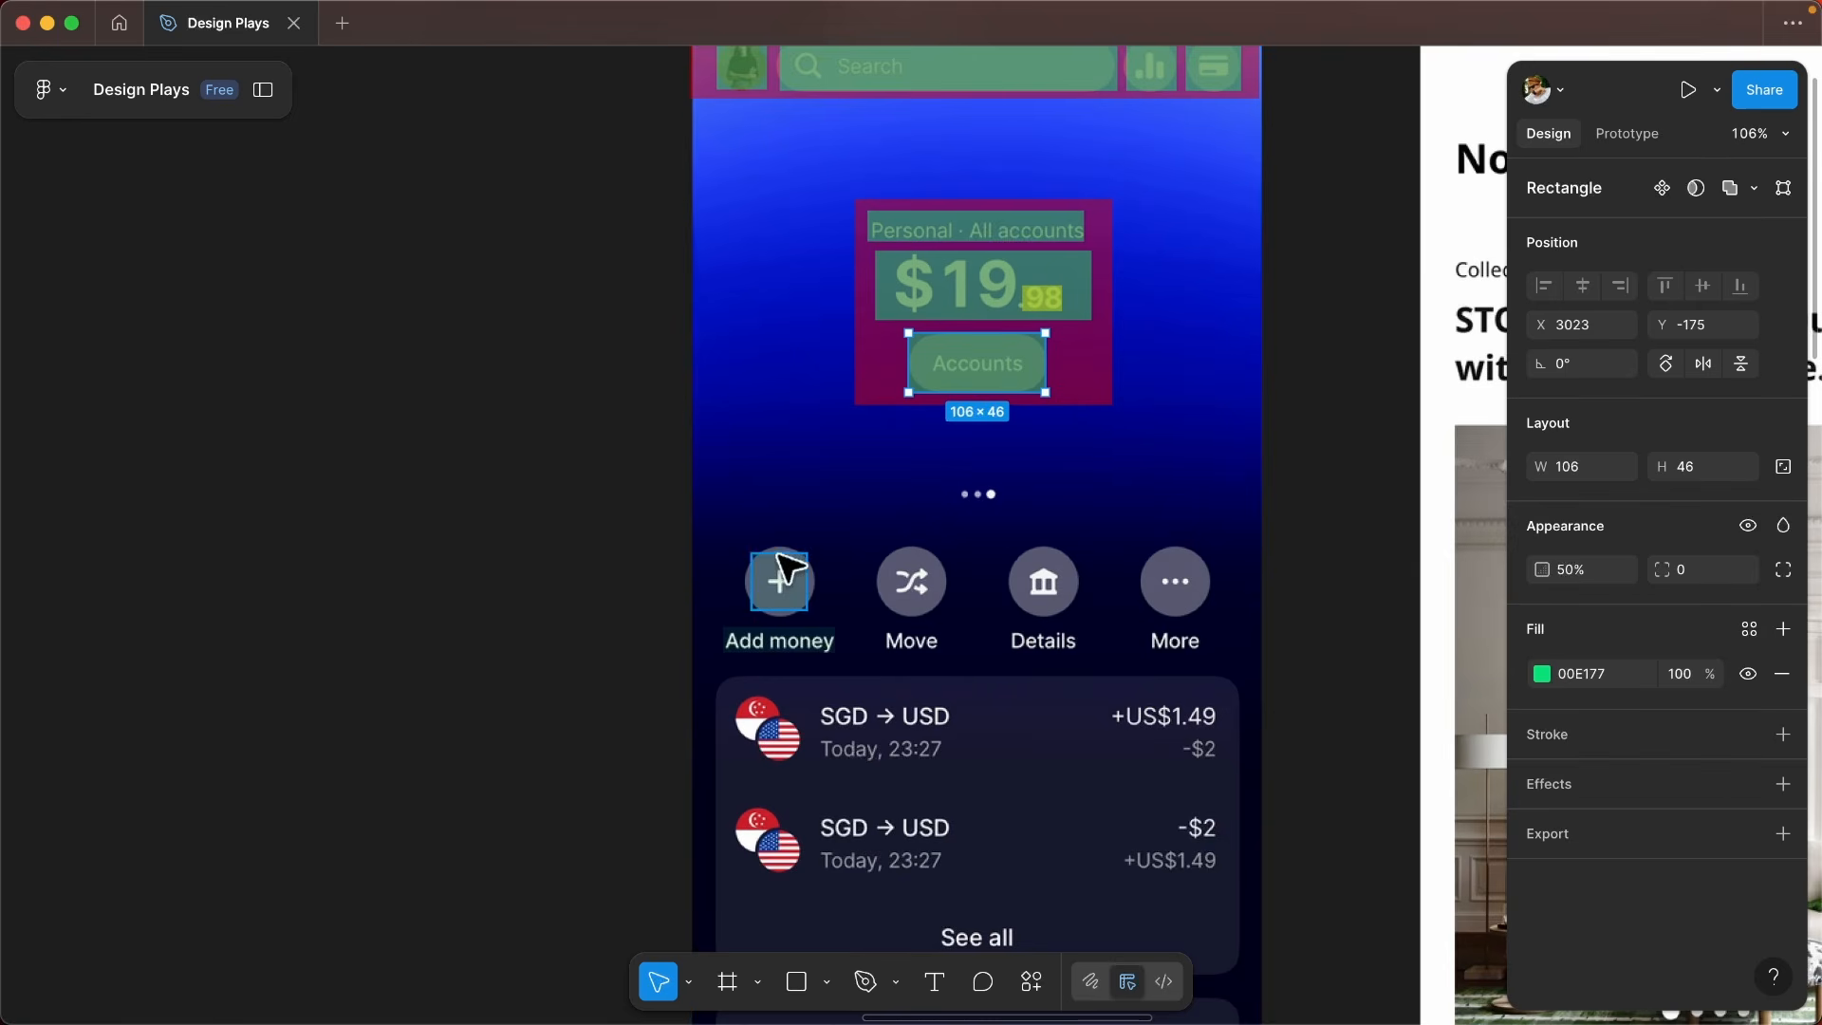
pyautogui.scroll(3, 788, 649)
pyautogui.keyDown('super'); pyautogui.click(788, 594); pyautogui.keyUp('super')
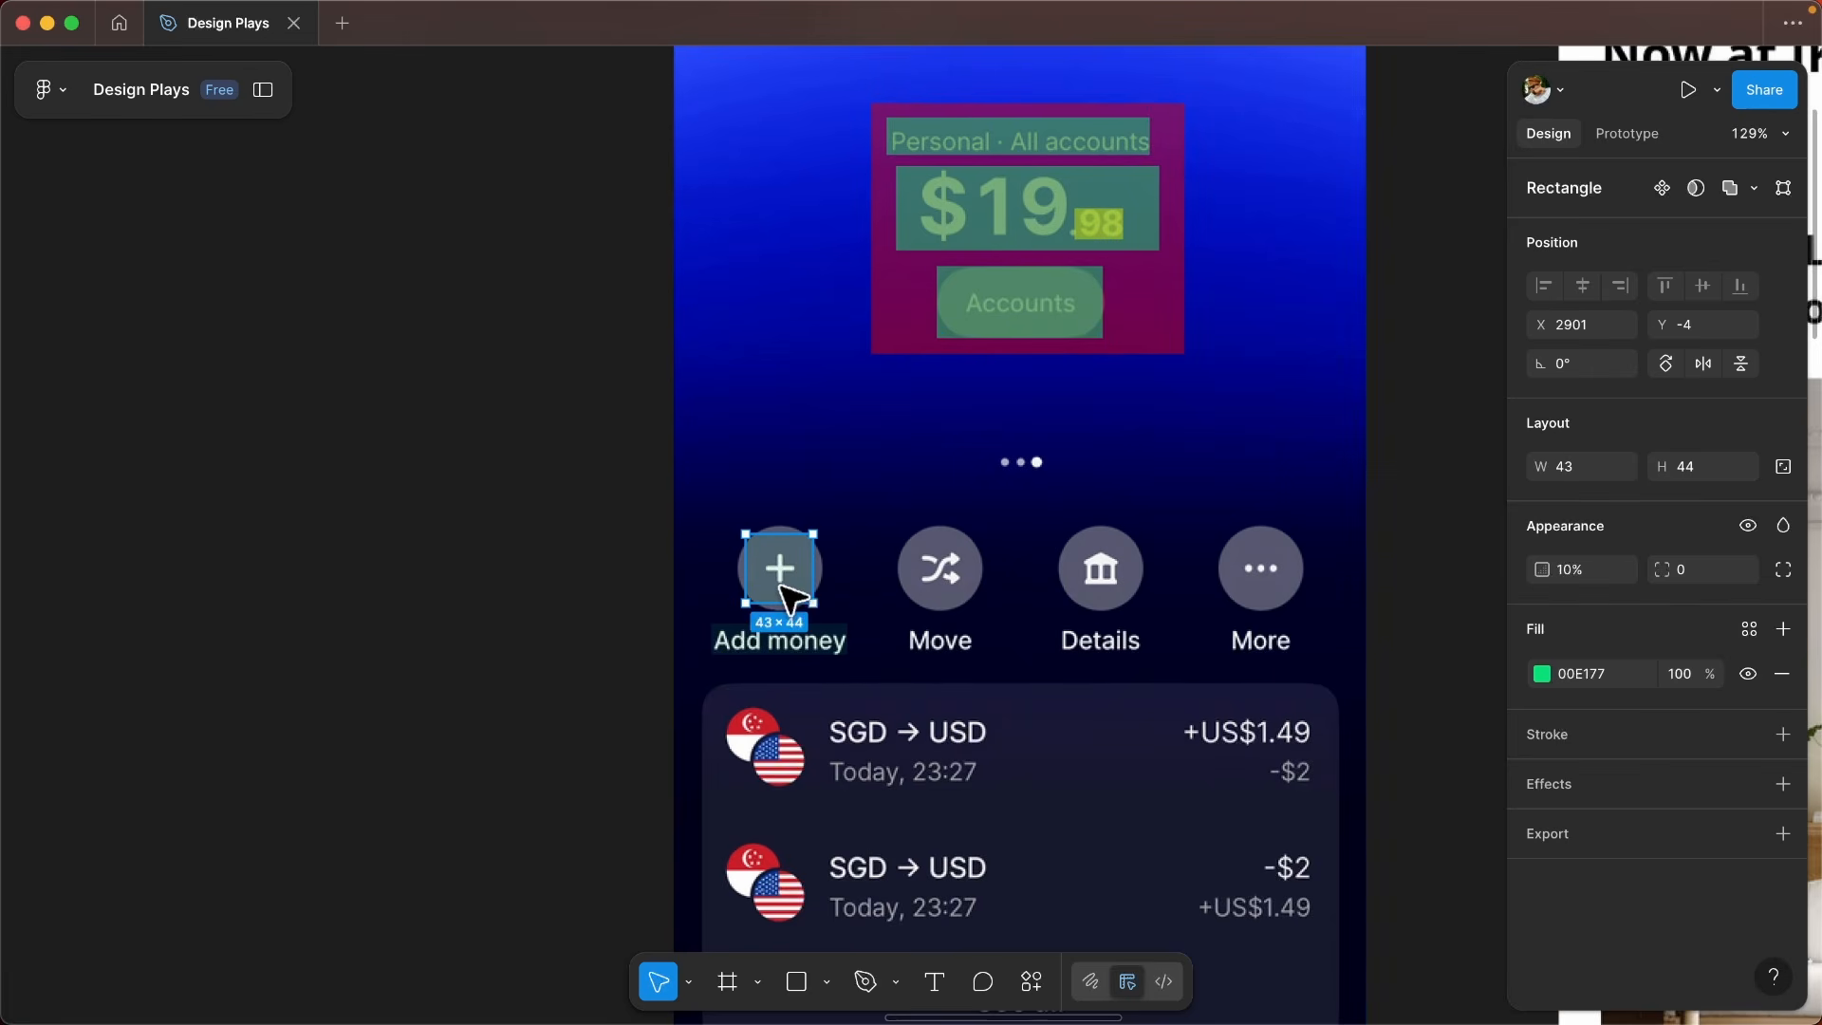
pyautogui.press('5')
pyautogui.keyDown('super'); pyautogui.click(786, 645); pyautogui.keyUp('super')
pyautogui.press('5')
# - Review the marked-up finance screen, the Auto layout panel image and the profile elements in Frame 1
pyautogui.scroll(-5, 721, 469)
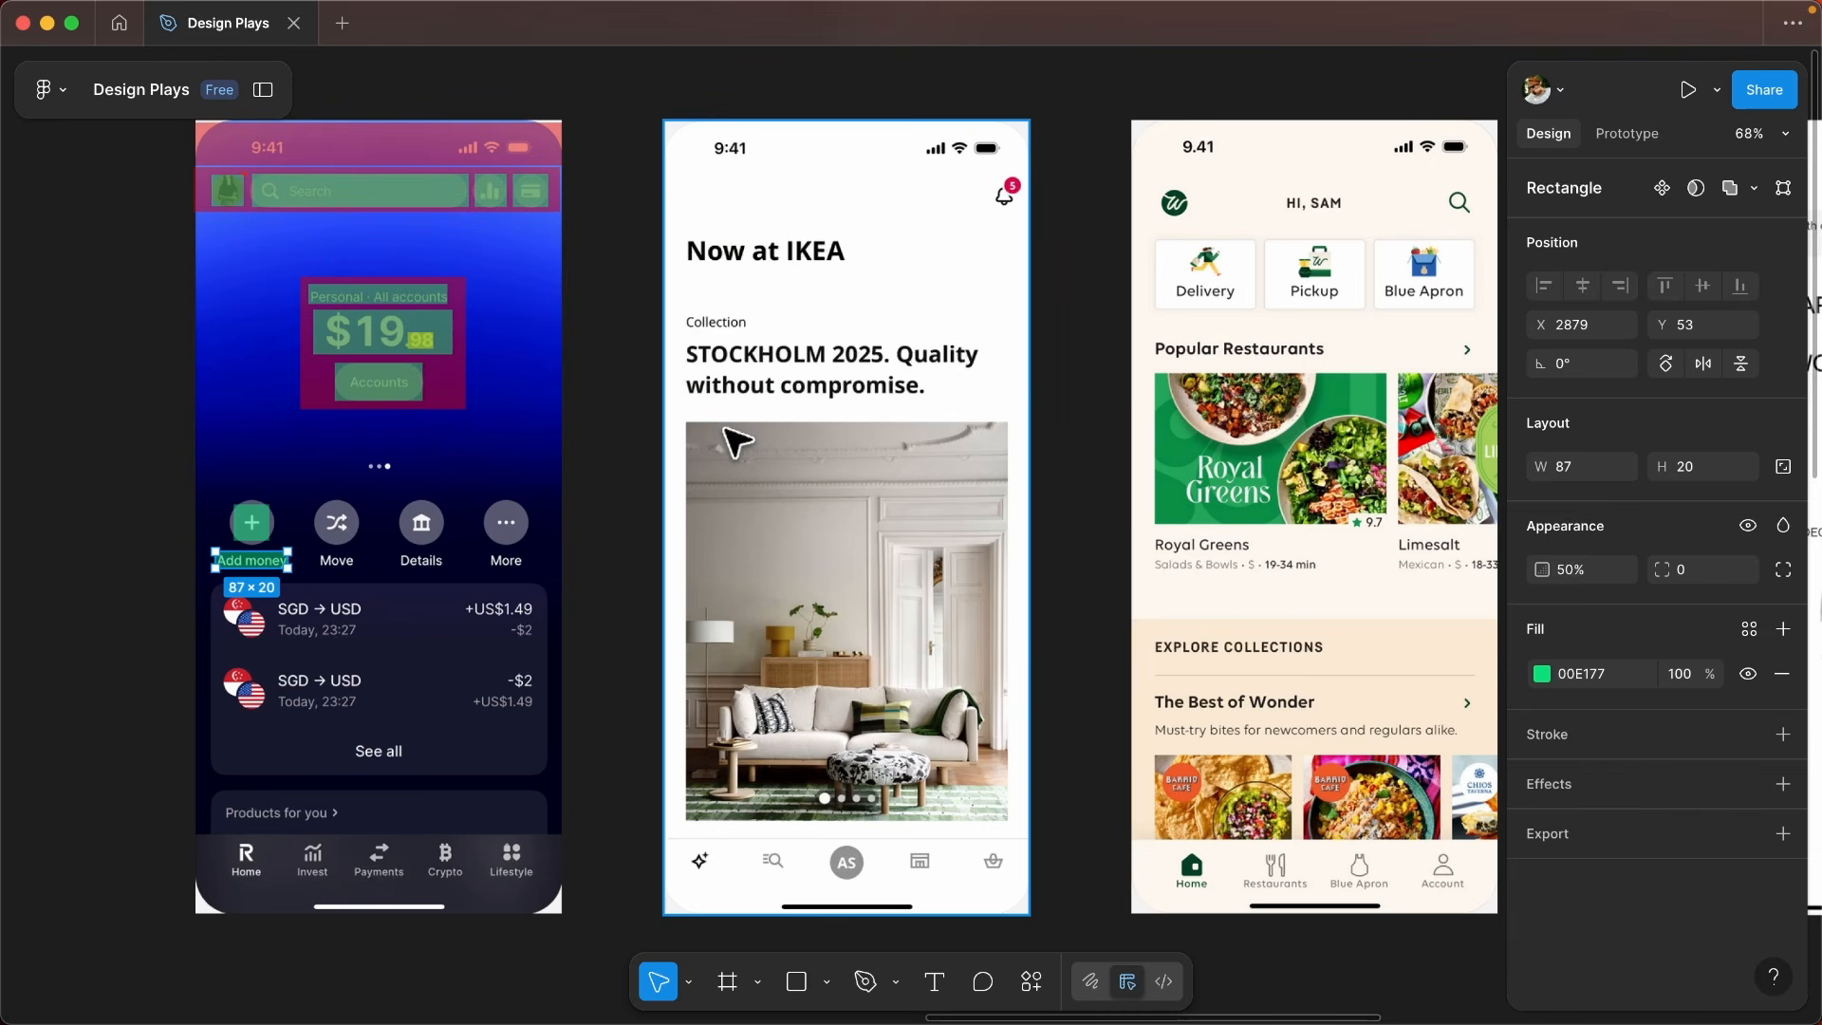
pyautogui.scroll(-5, 1069, 488)
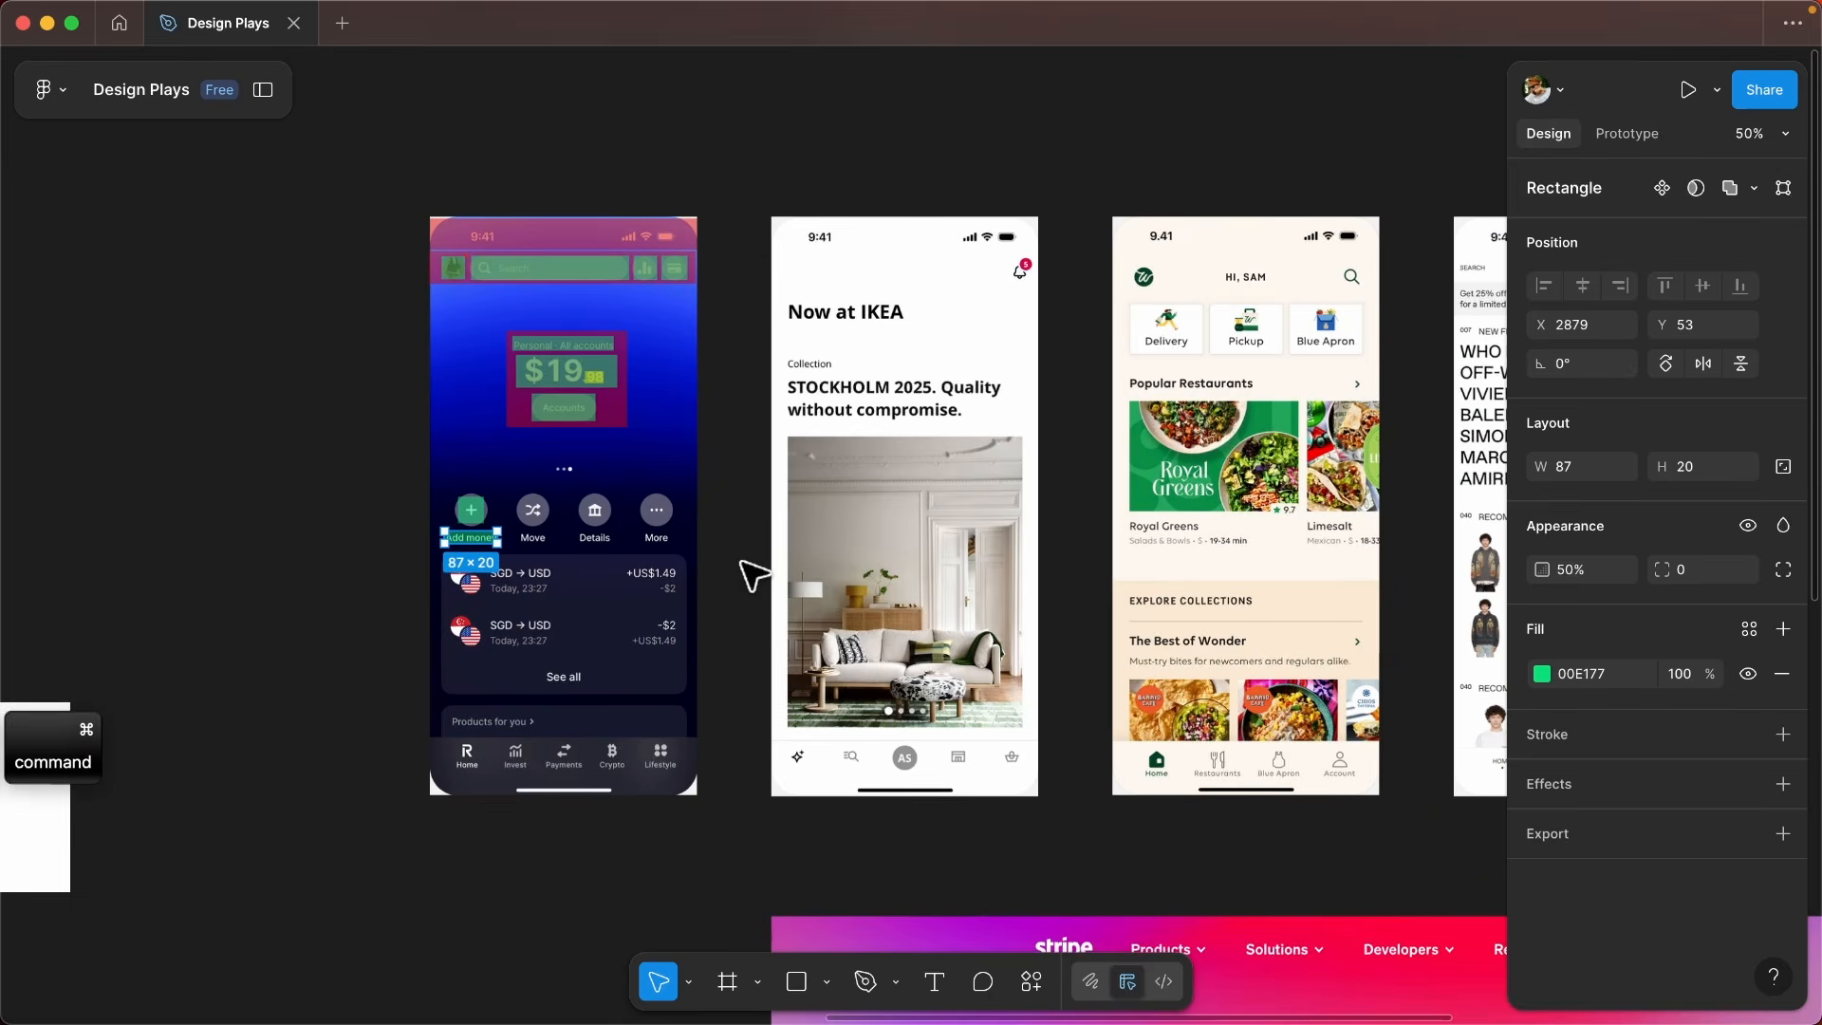
pyautogui.scroll(-3, 960, 793)
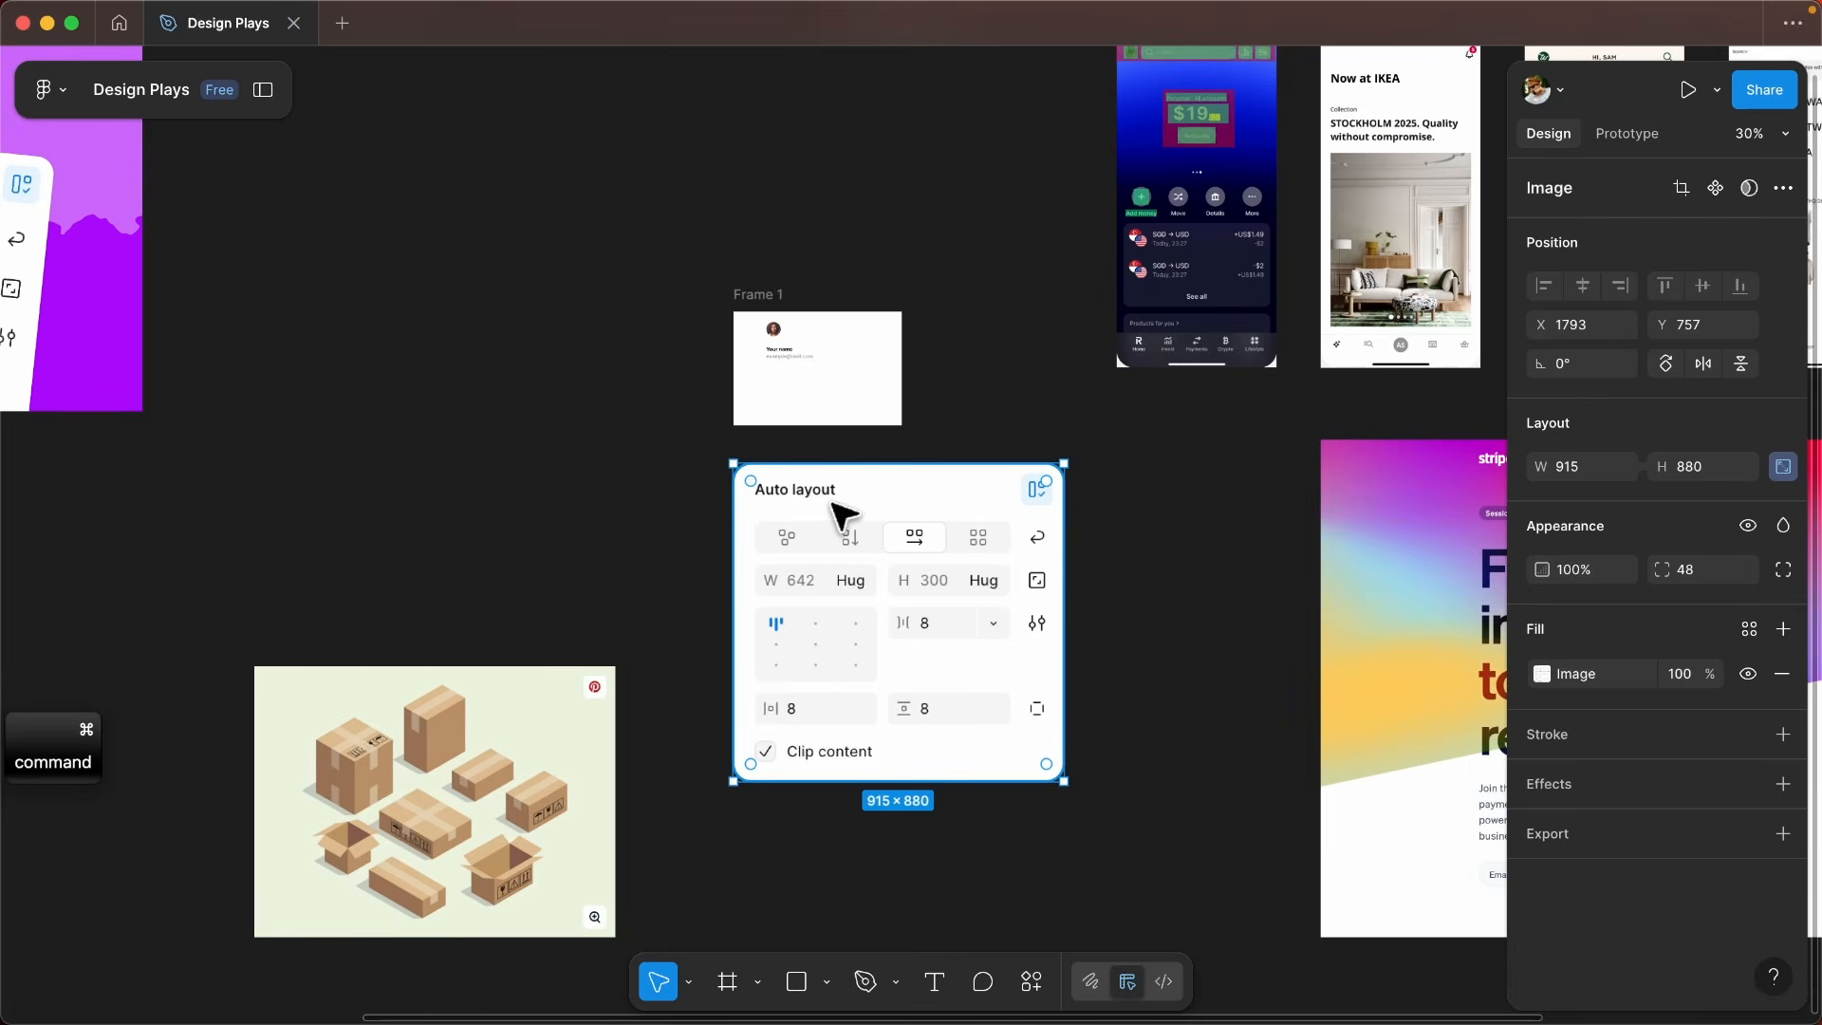
pyautogui.scroll(3, 826, 522)
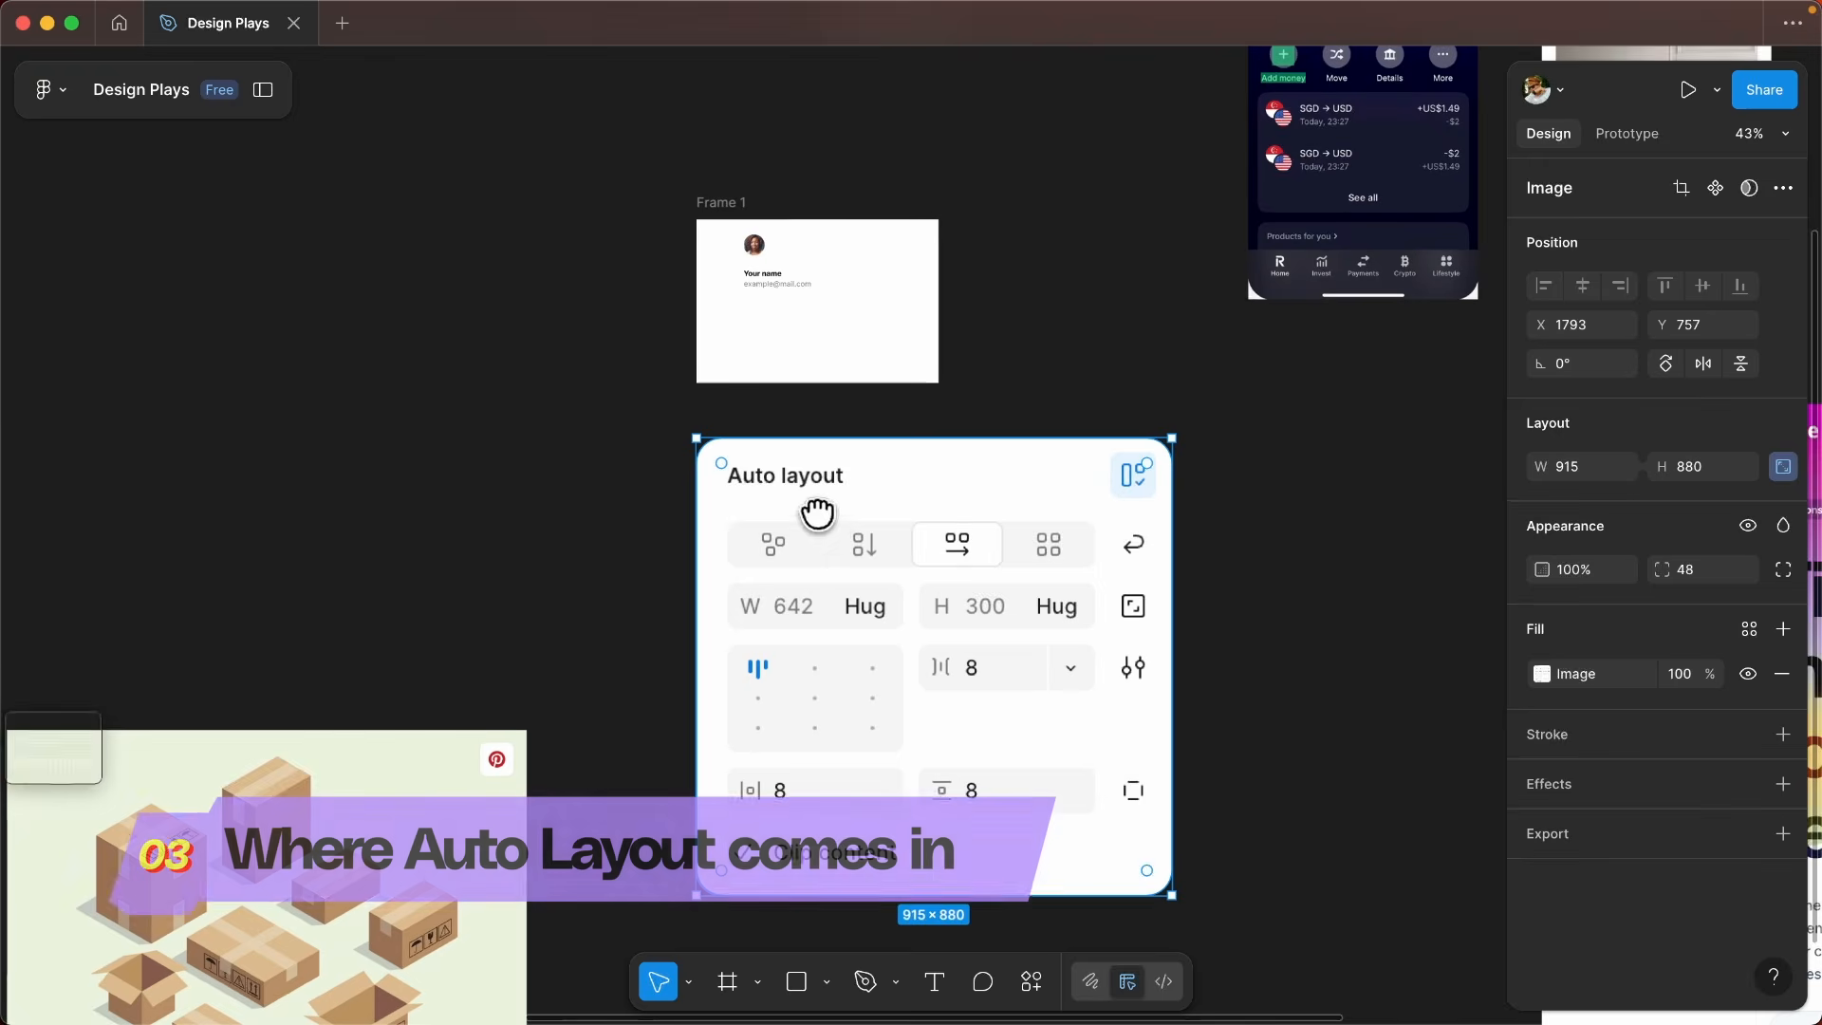
pyautogui.scroll(-3, 655, 540)
pyautogui.scroll(2, 781, 440)
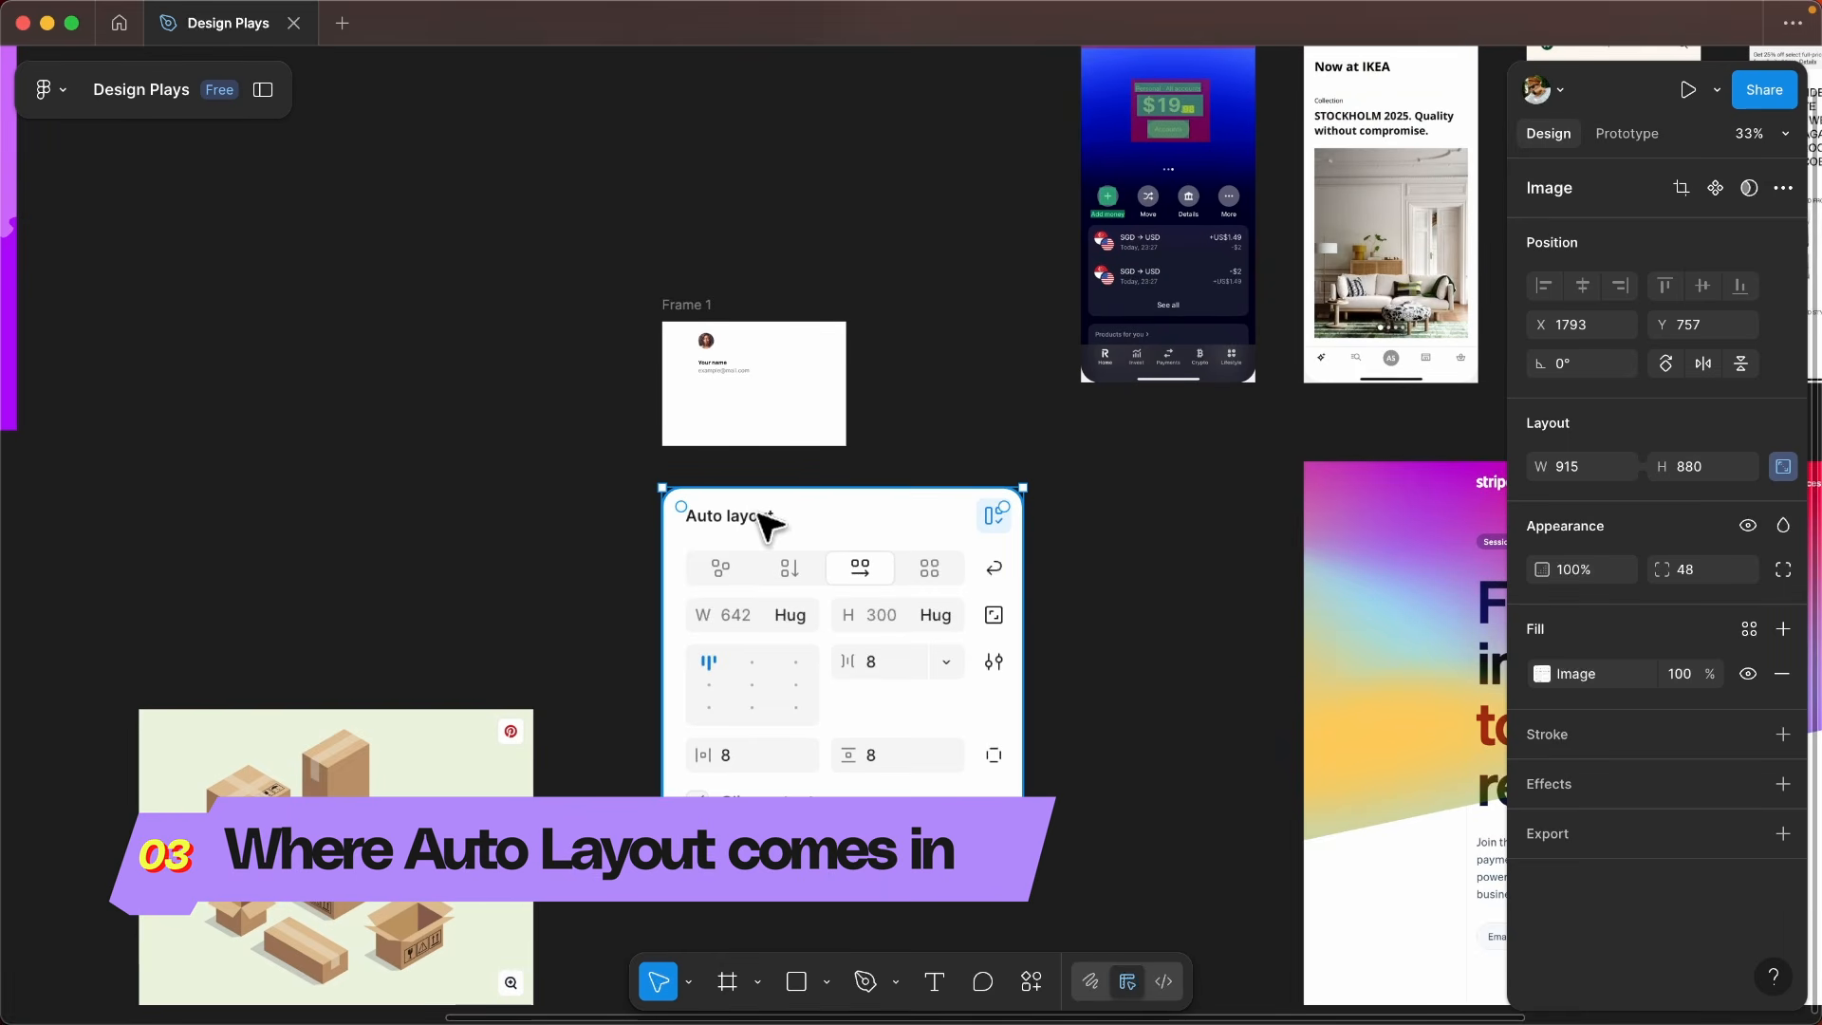
pyautogui.scroll(5, 717, 359)
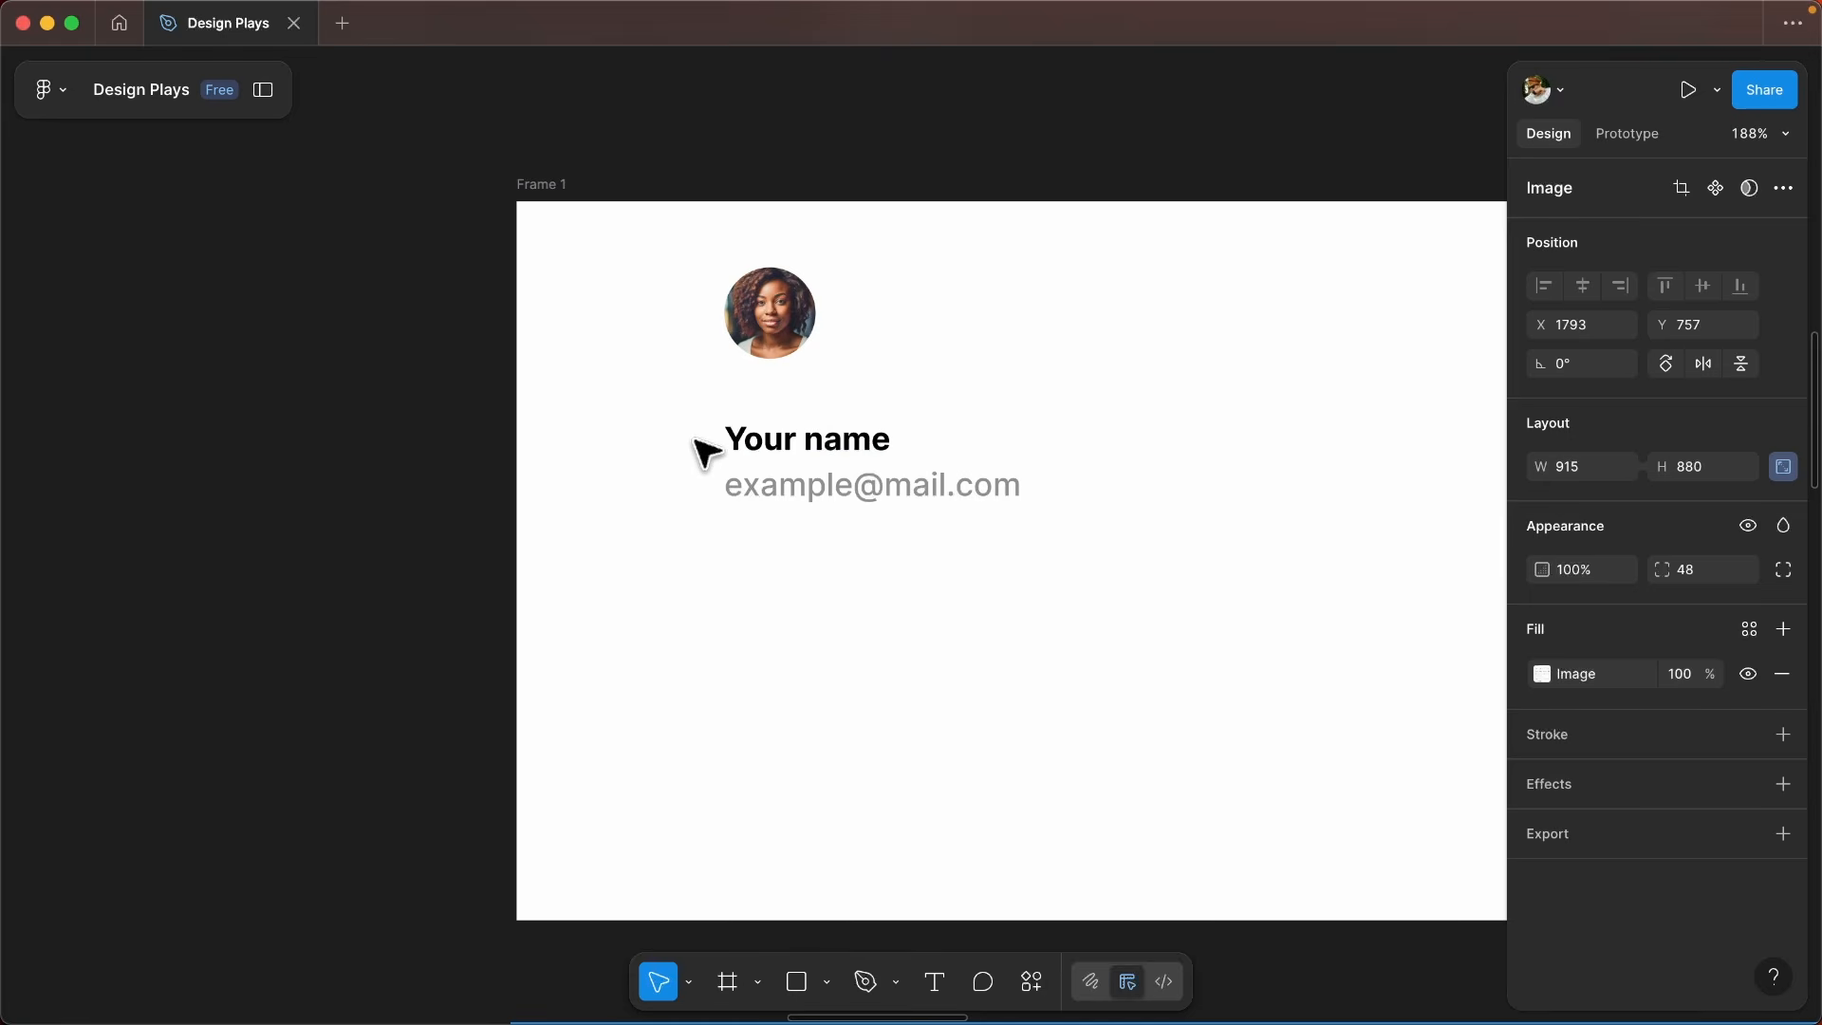
pyautogui.scroll(2, 849, 446)
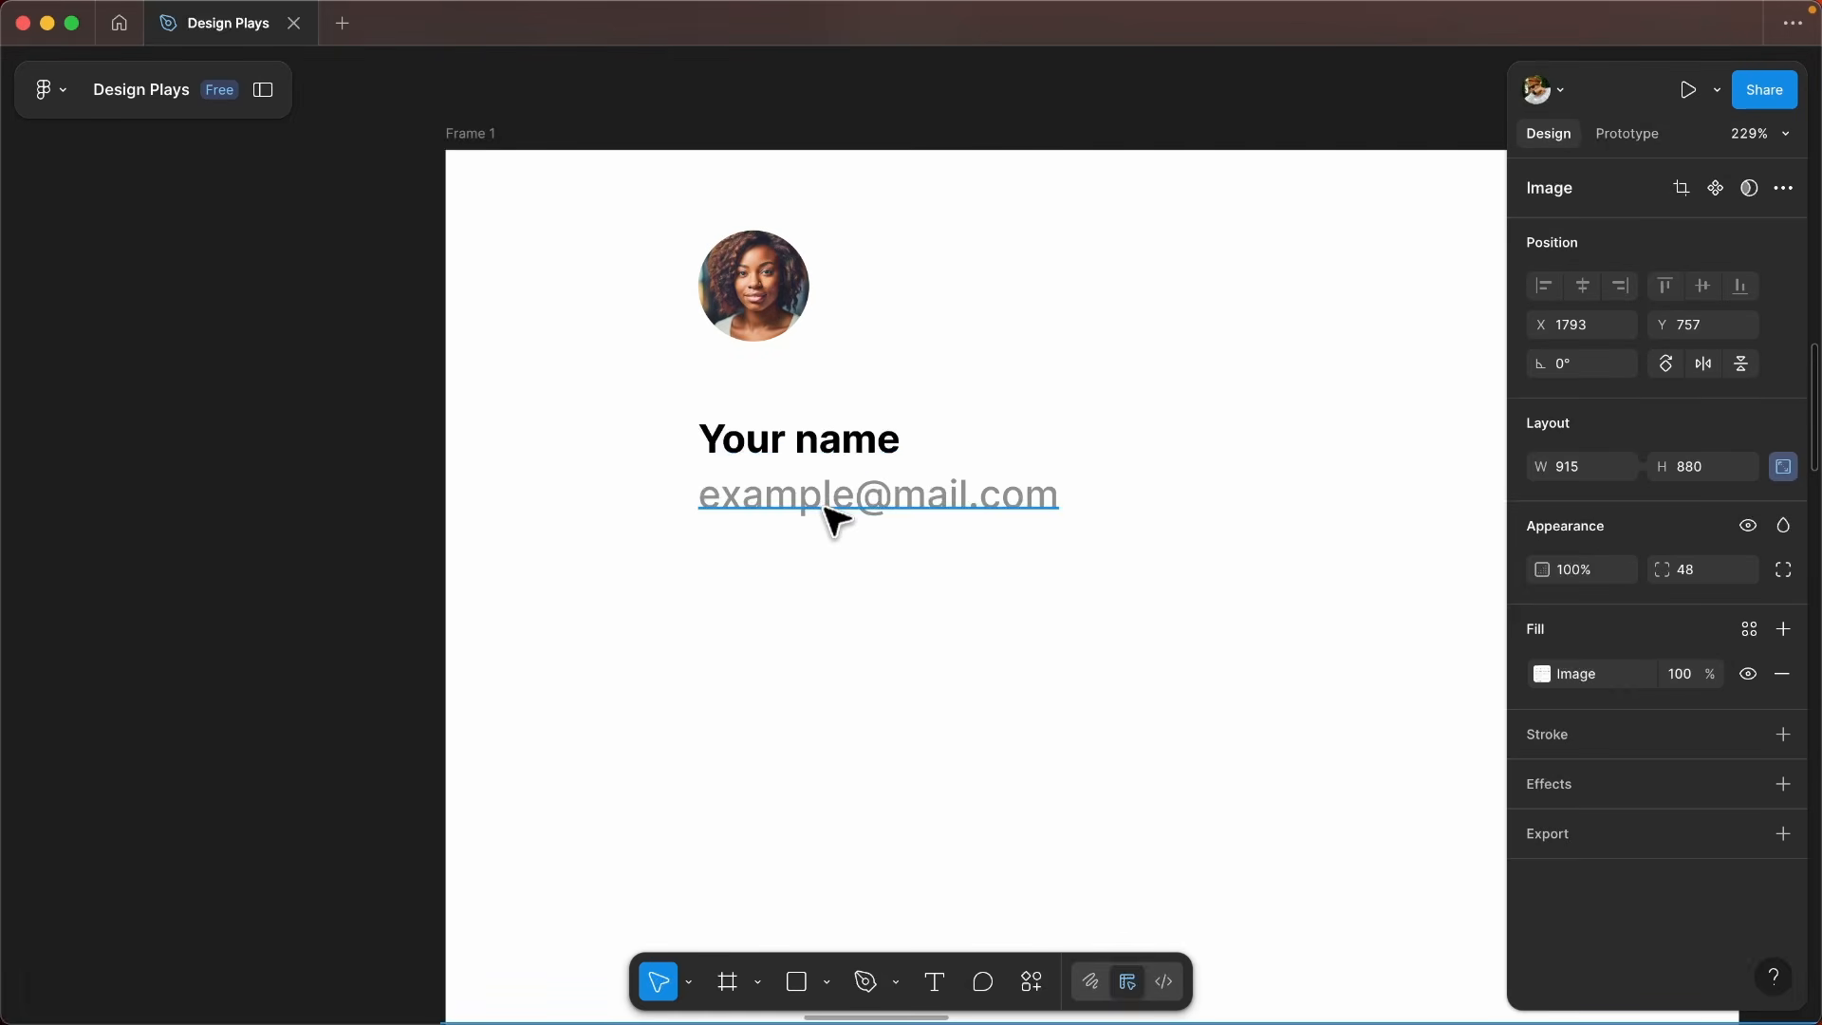
# - Inspect the name and email texts in Frame 1 as one combined selection, and clear the selection
pyautogui.click(843, 438)
pyautogui.keyDown('shift'); pyautogui.click(773, 514); pyautogui.keyUp('shift')
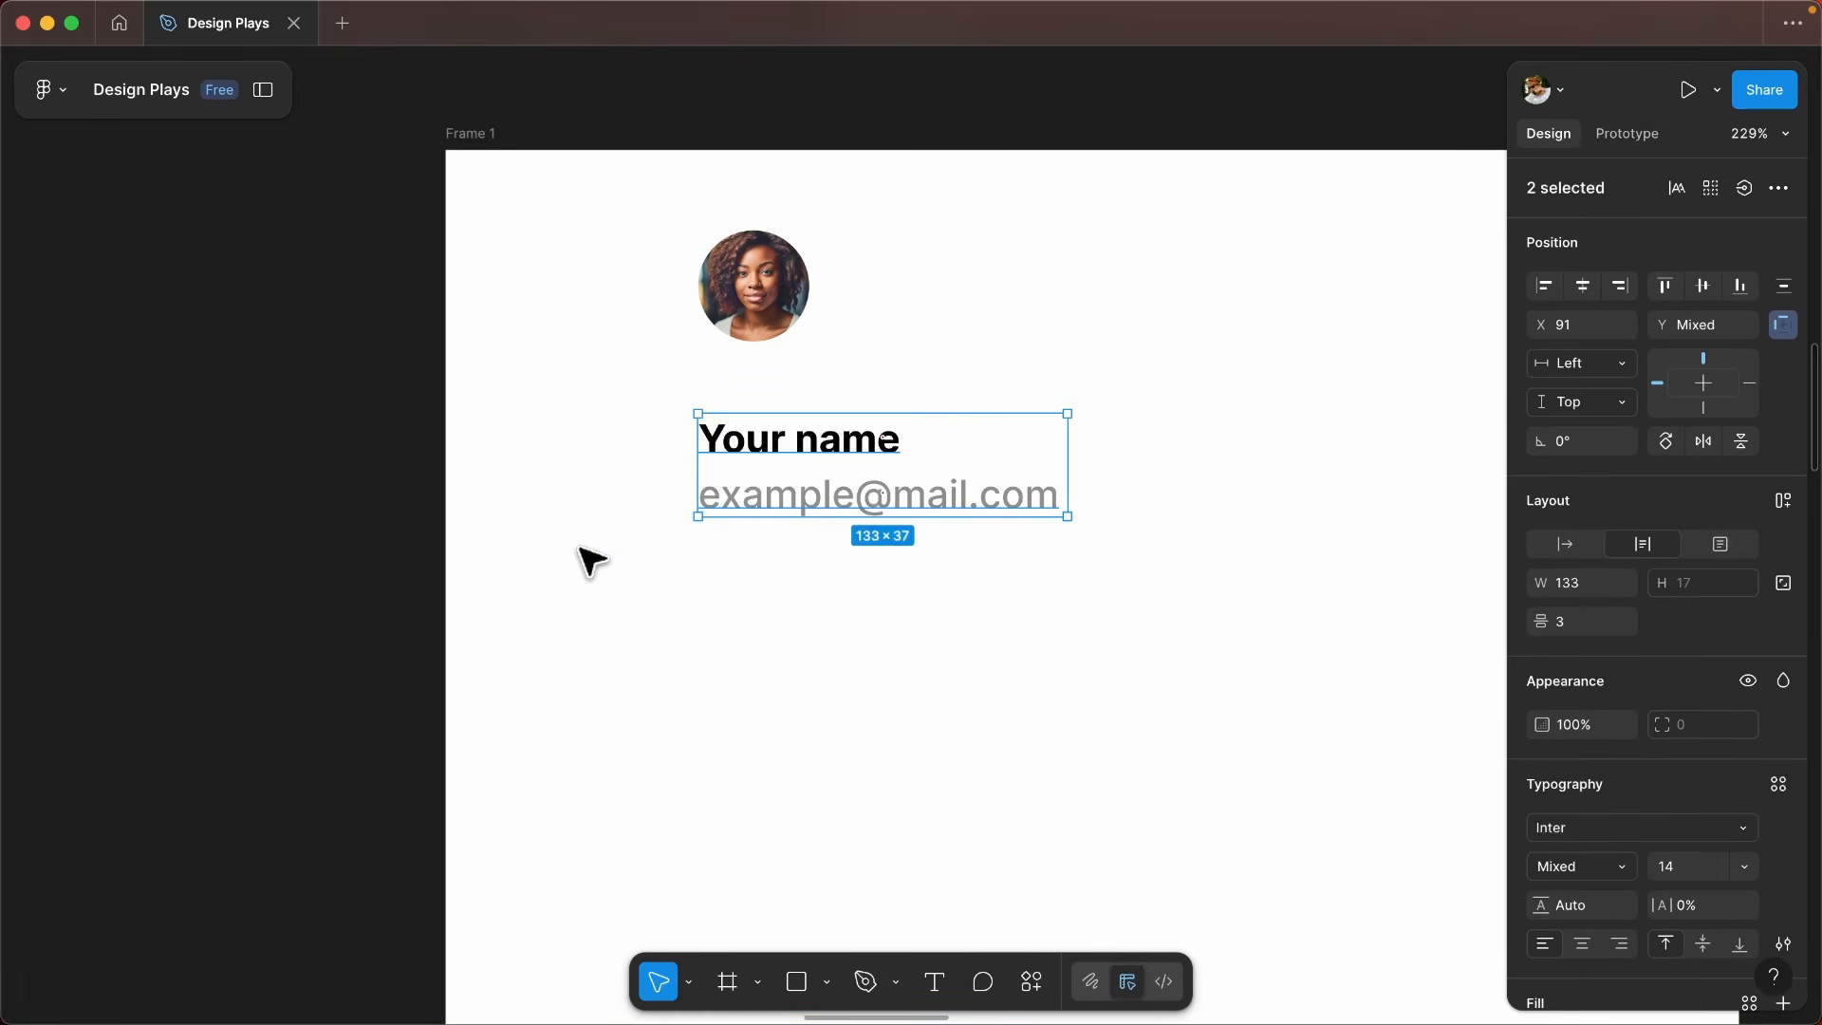
pyautogui.click(634, 559)
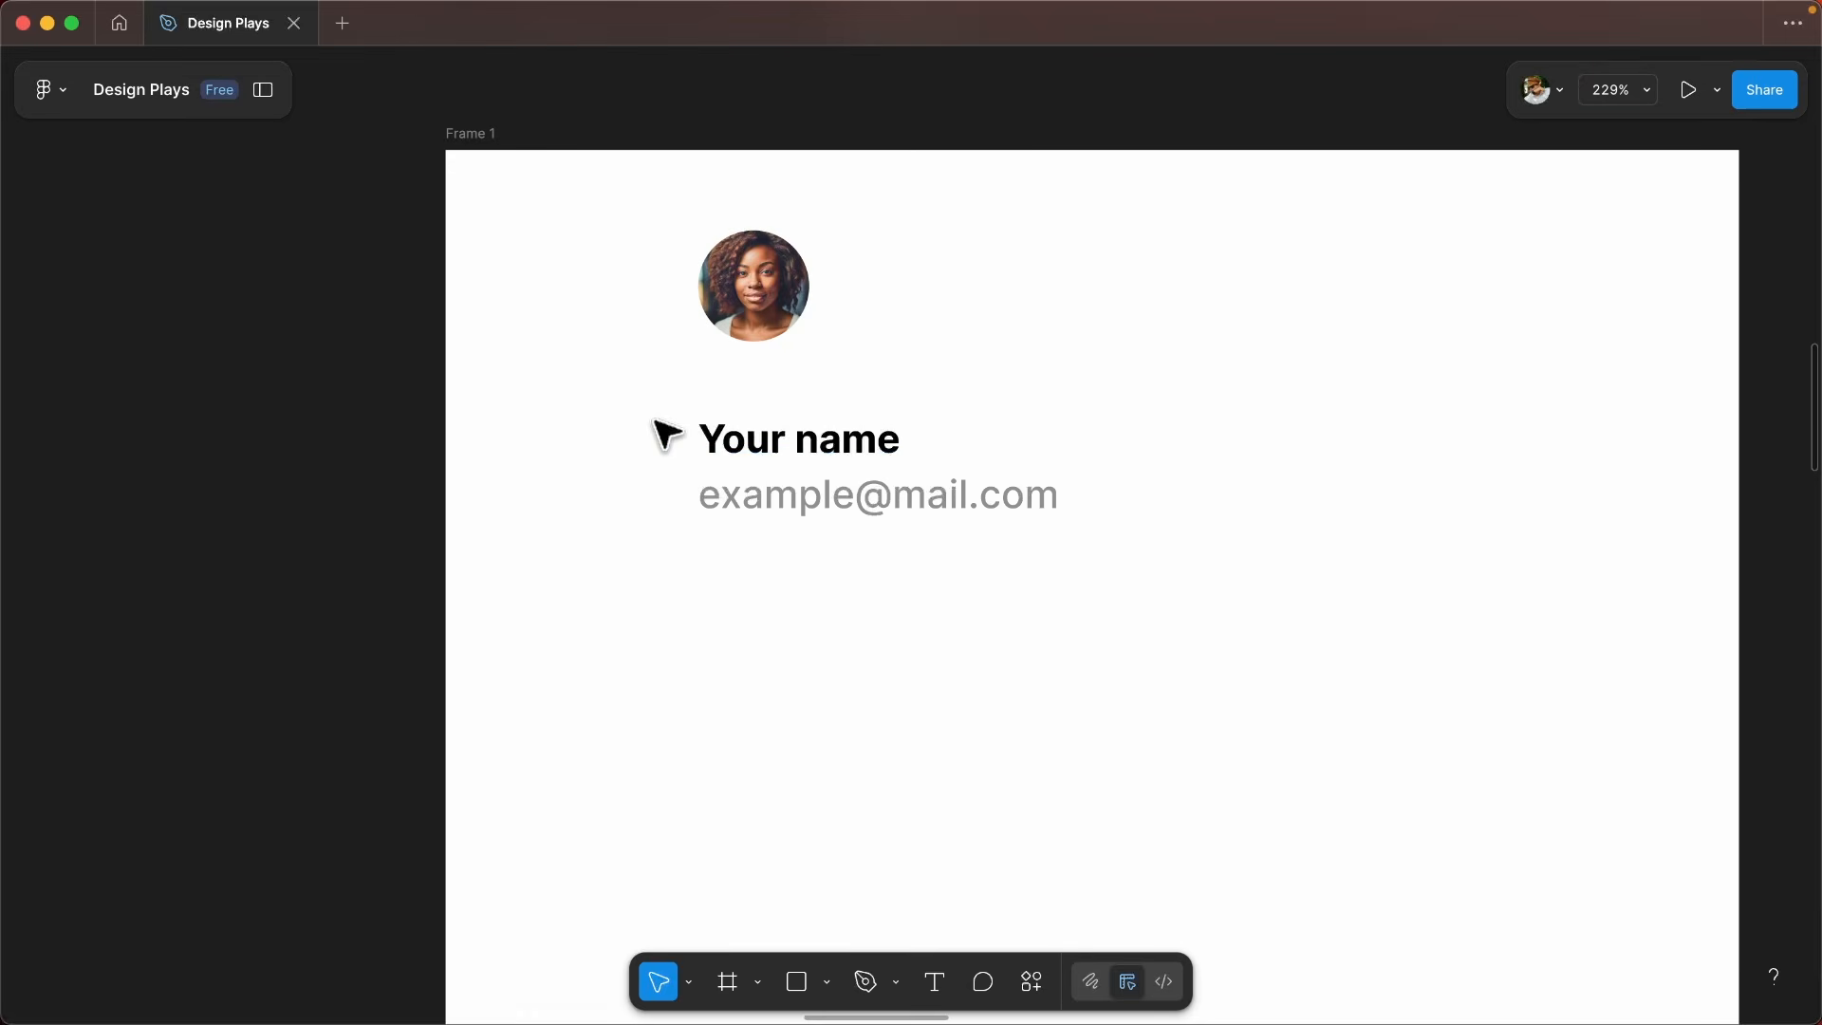
pyautogui.scroll(3, 708, 436)
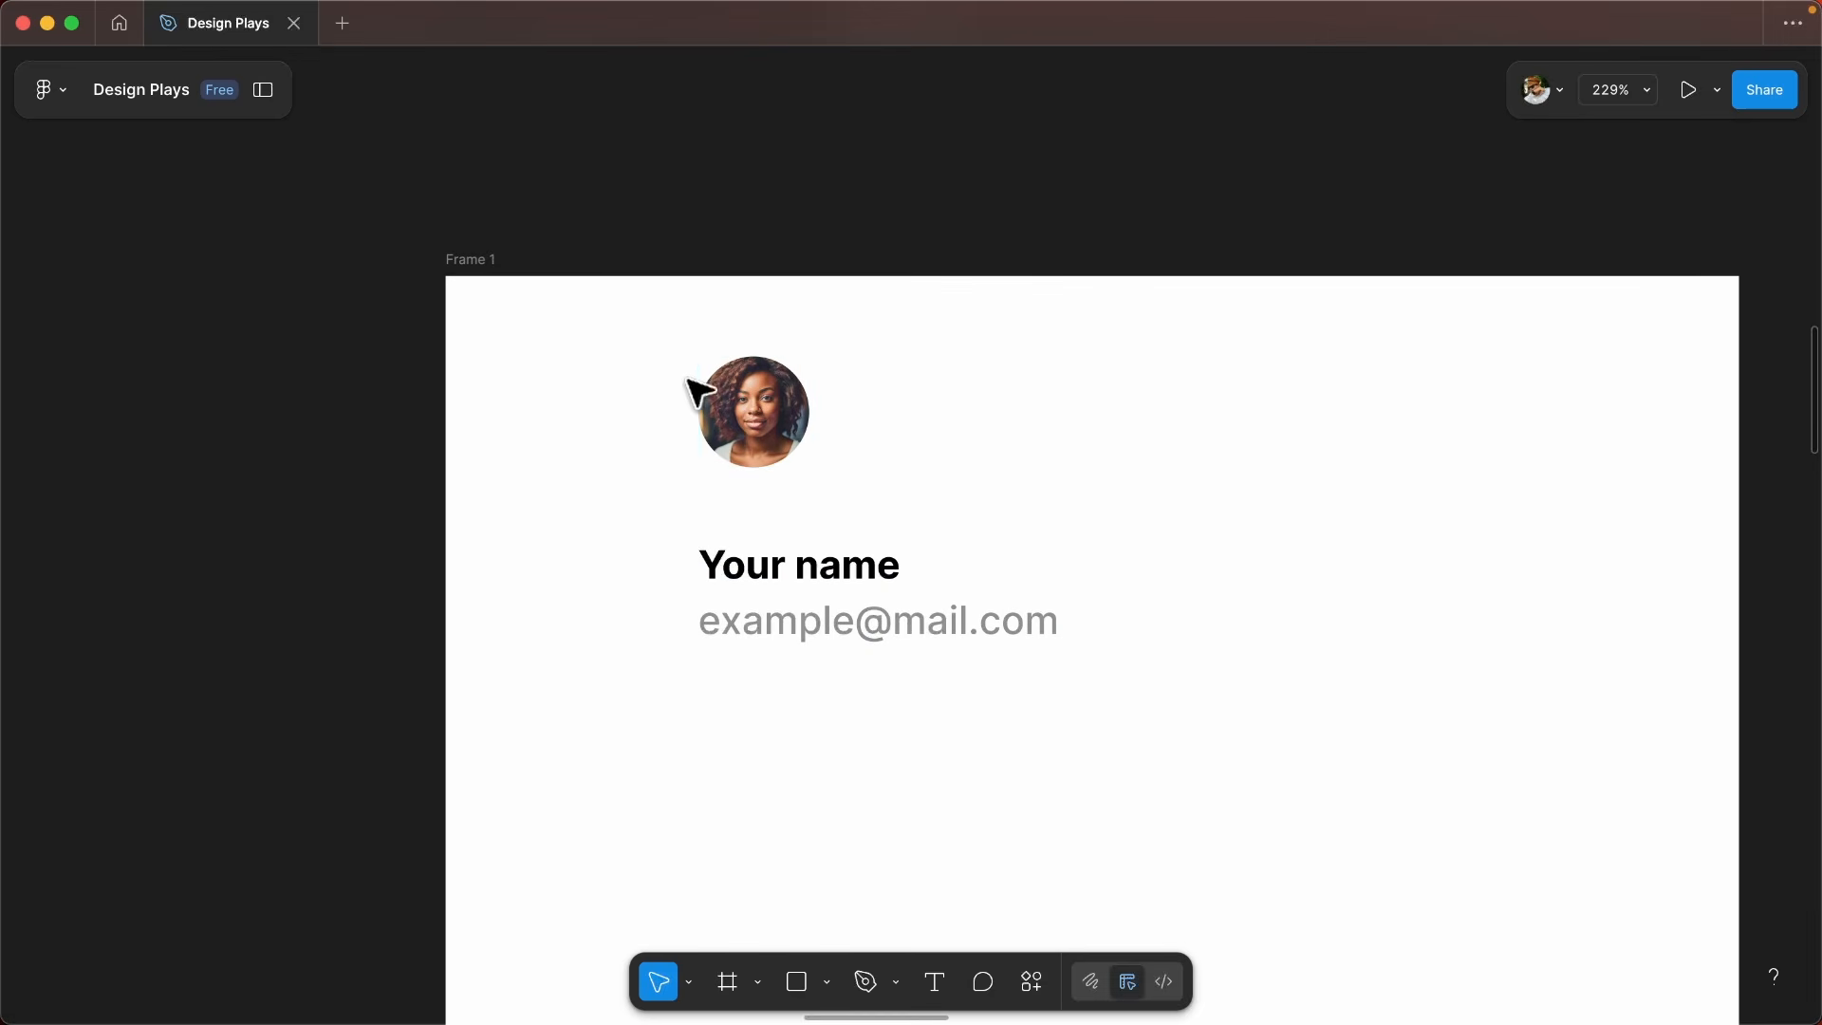
pyautogui.scroll(-4, 757, 455)
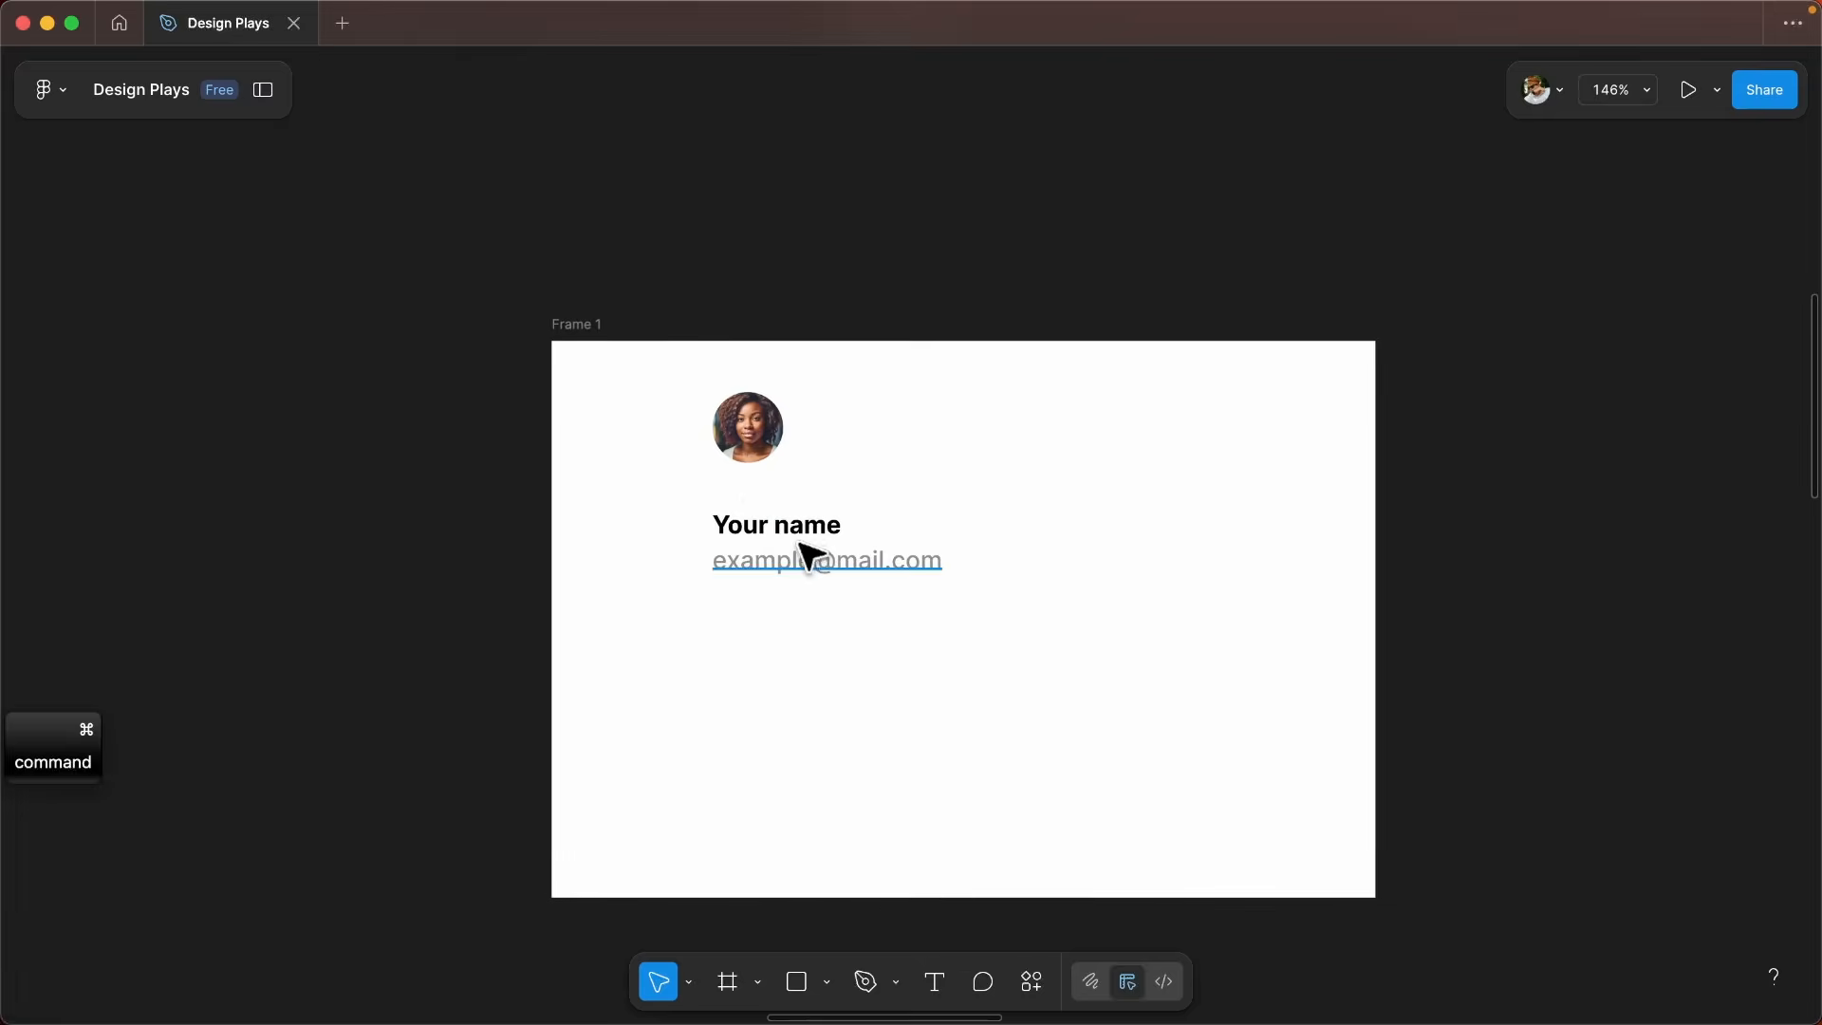
# - Try adding auto layout to the whole of Frame 1, and undo it
pyautogui.moveTo(801, 537); pyautogui.dragTo(752, 419)
pyautogui.scroll(2, 735, 485)
pyautogui.scroll(-5, 664, 464)
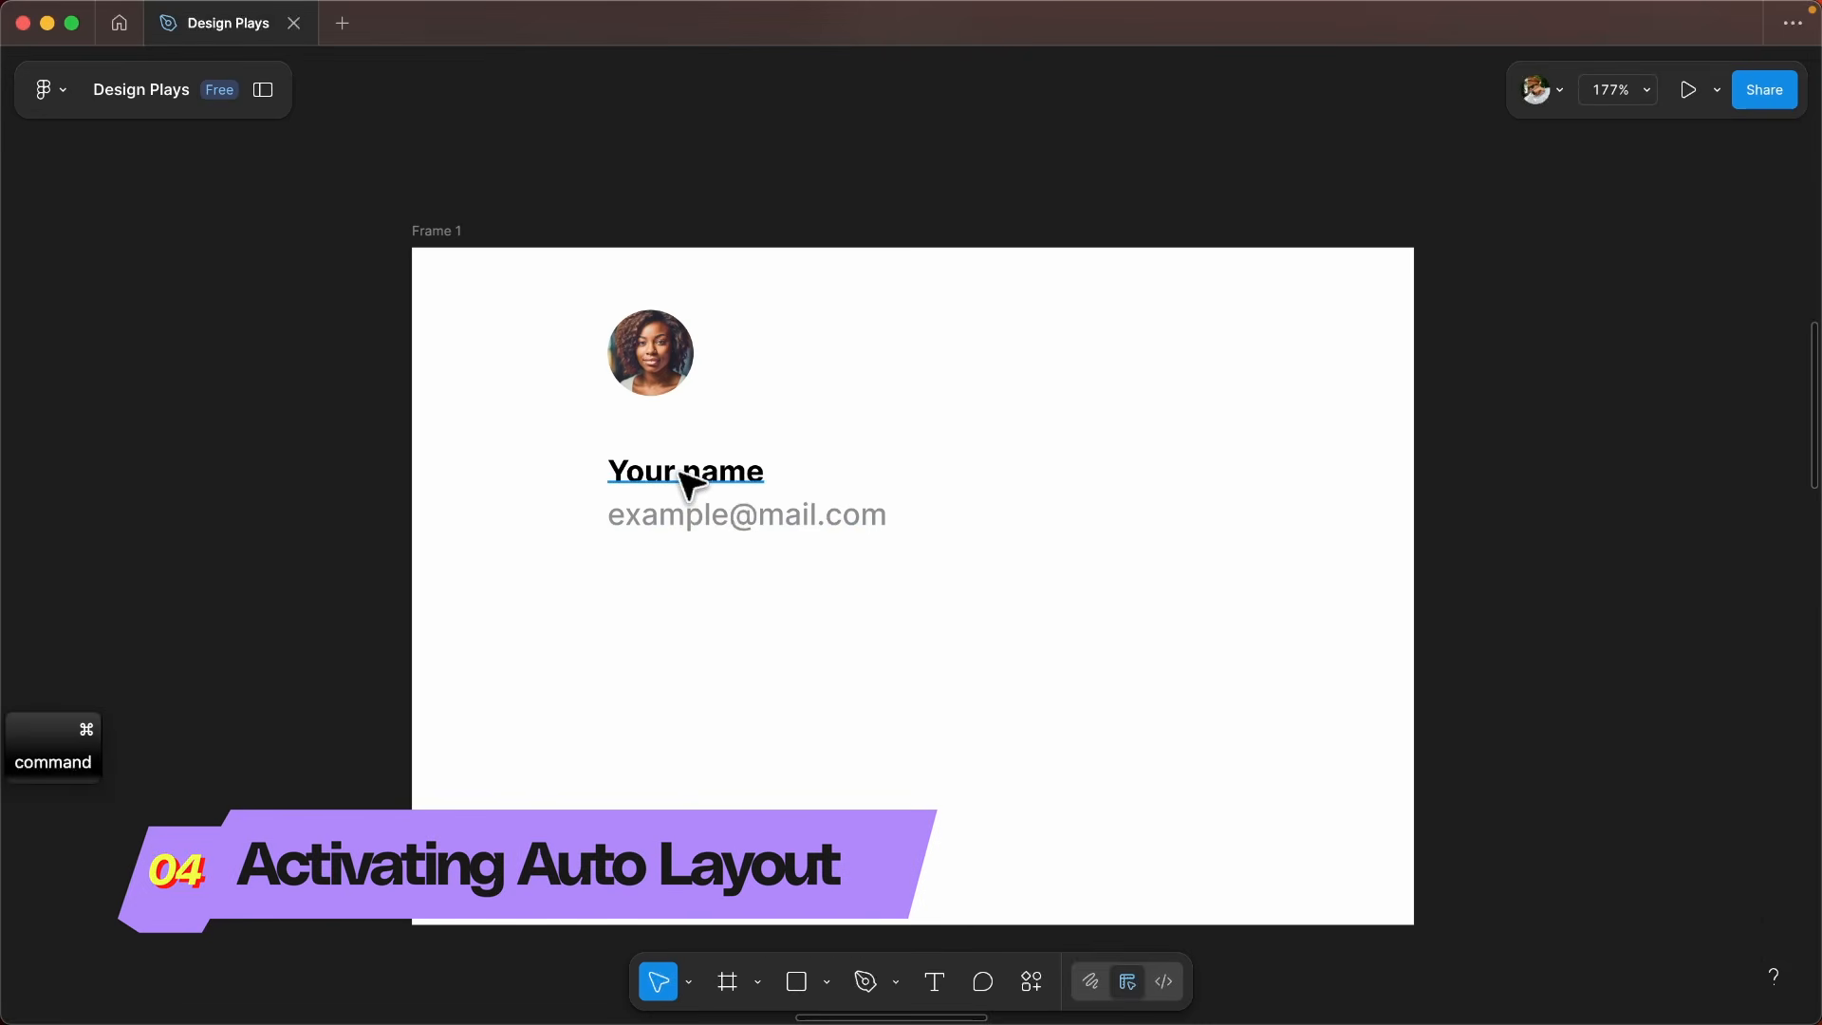
pyautogui.scroll(-5, 688, 484)
pyautogui.click(797, 501)
pyautogui.rightClick(668, 460)
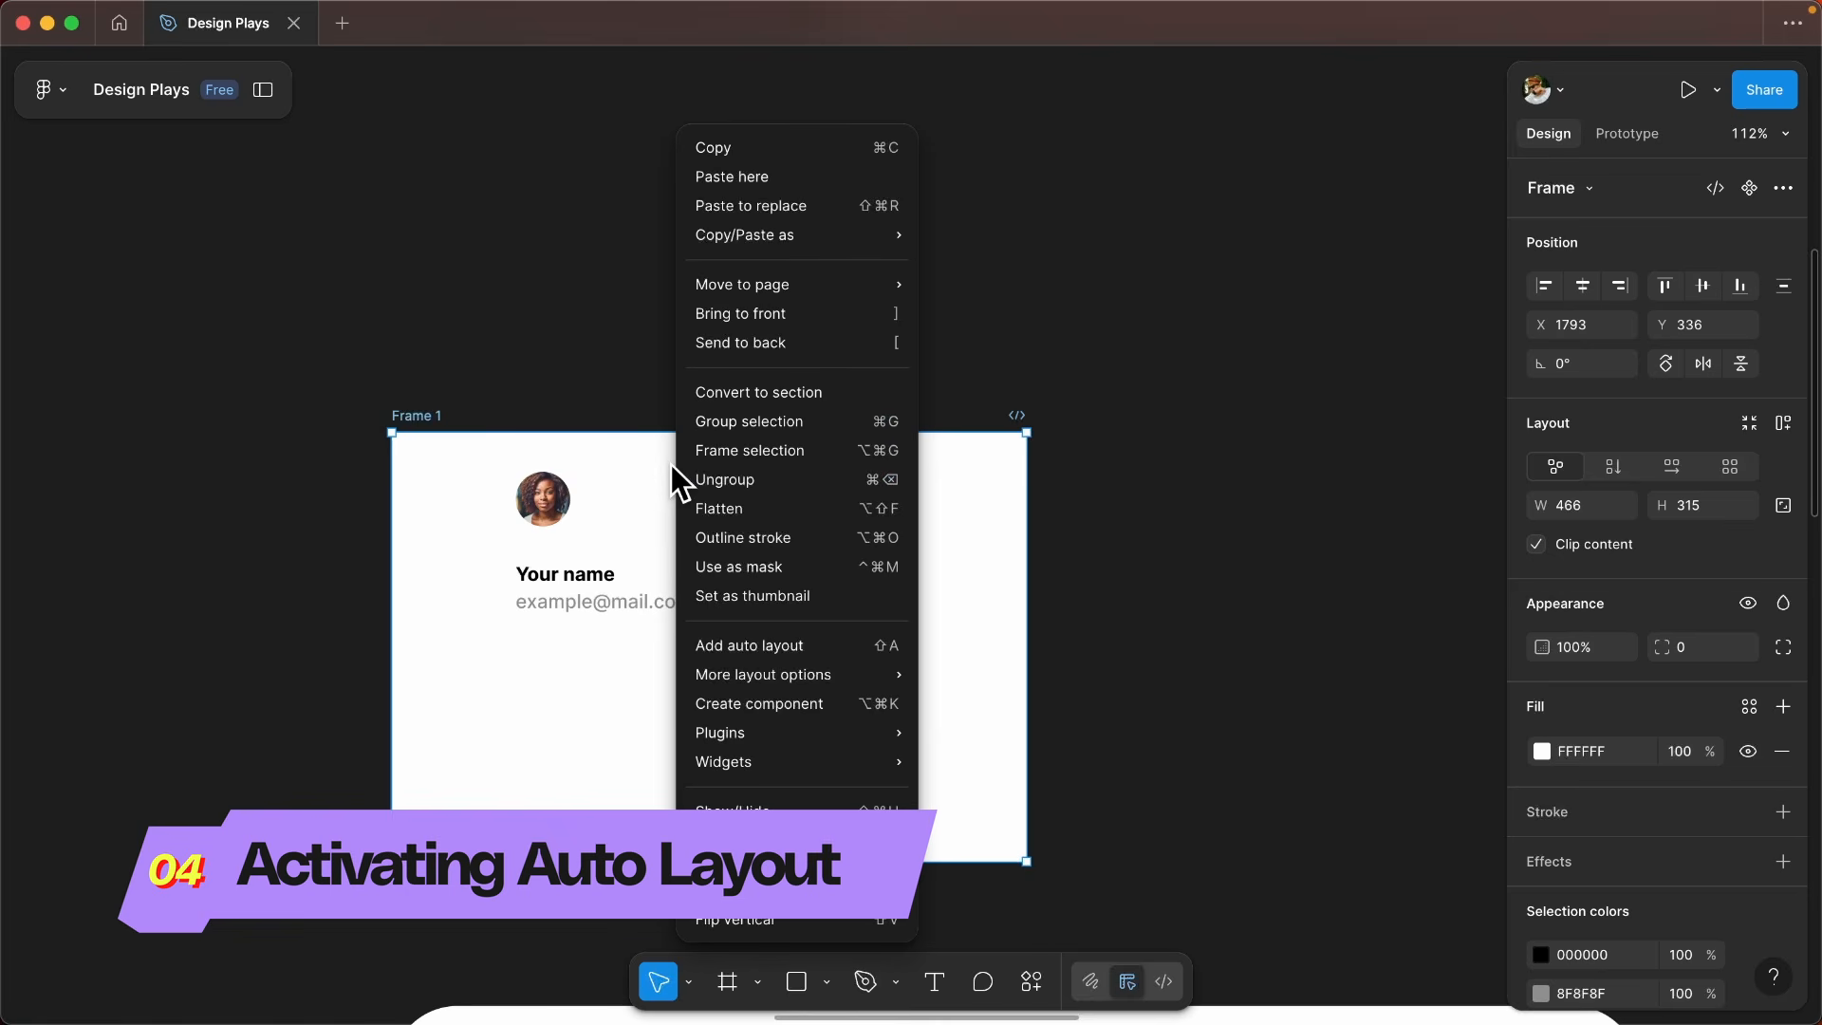
pyautogui.click(759, 645)
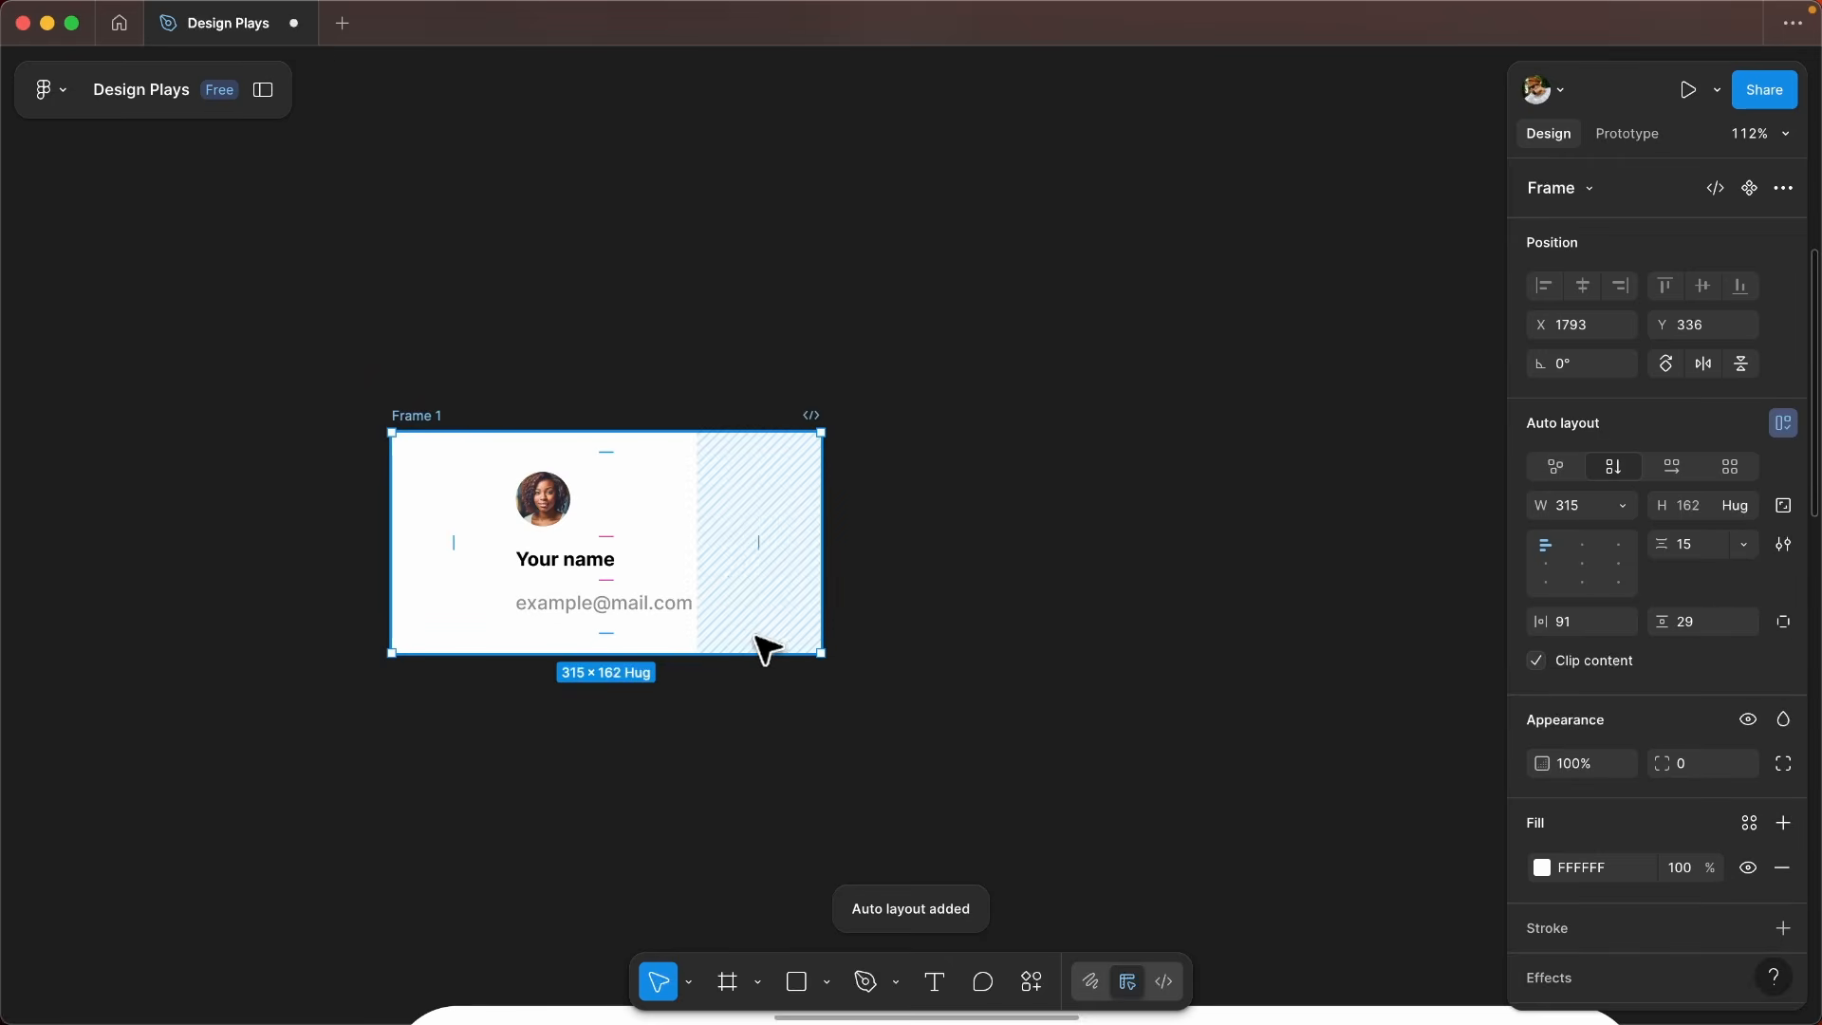
pyautogui.press('z')
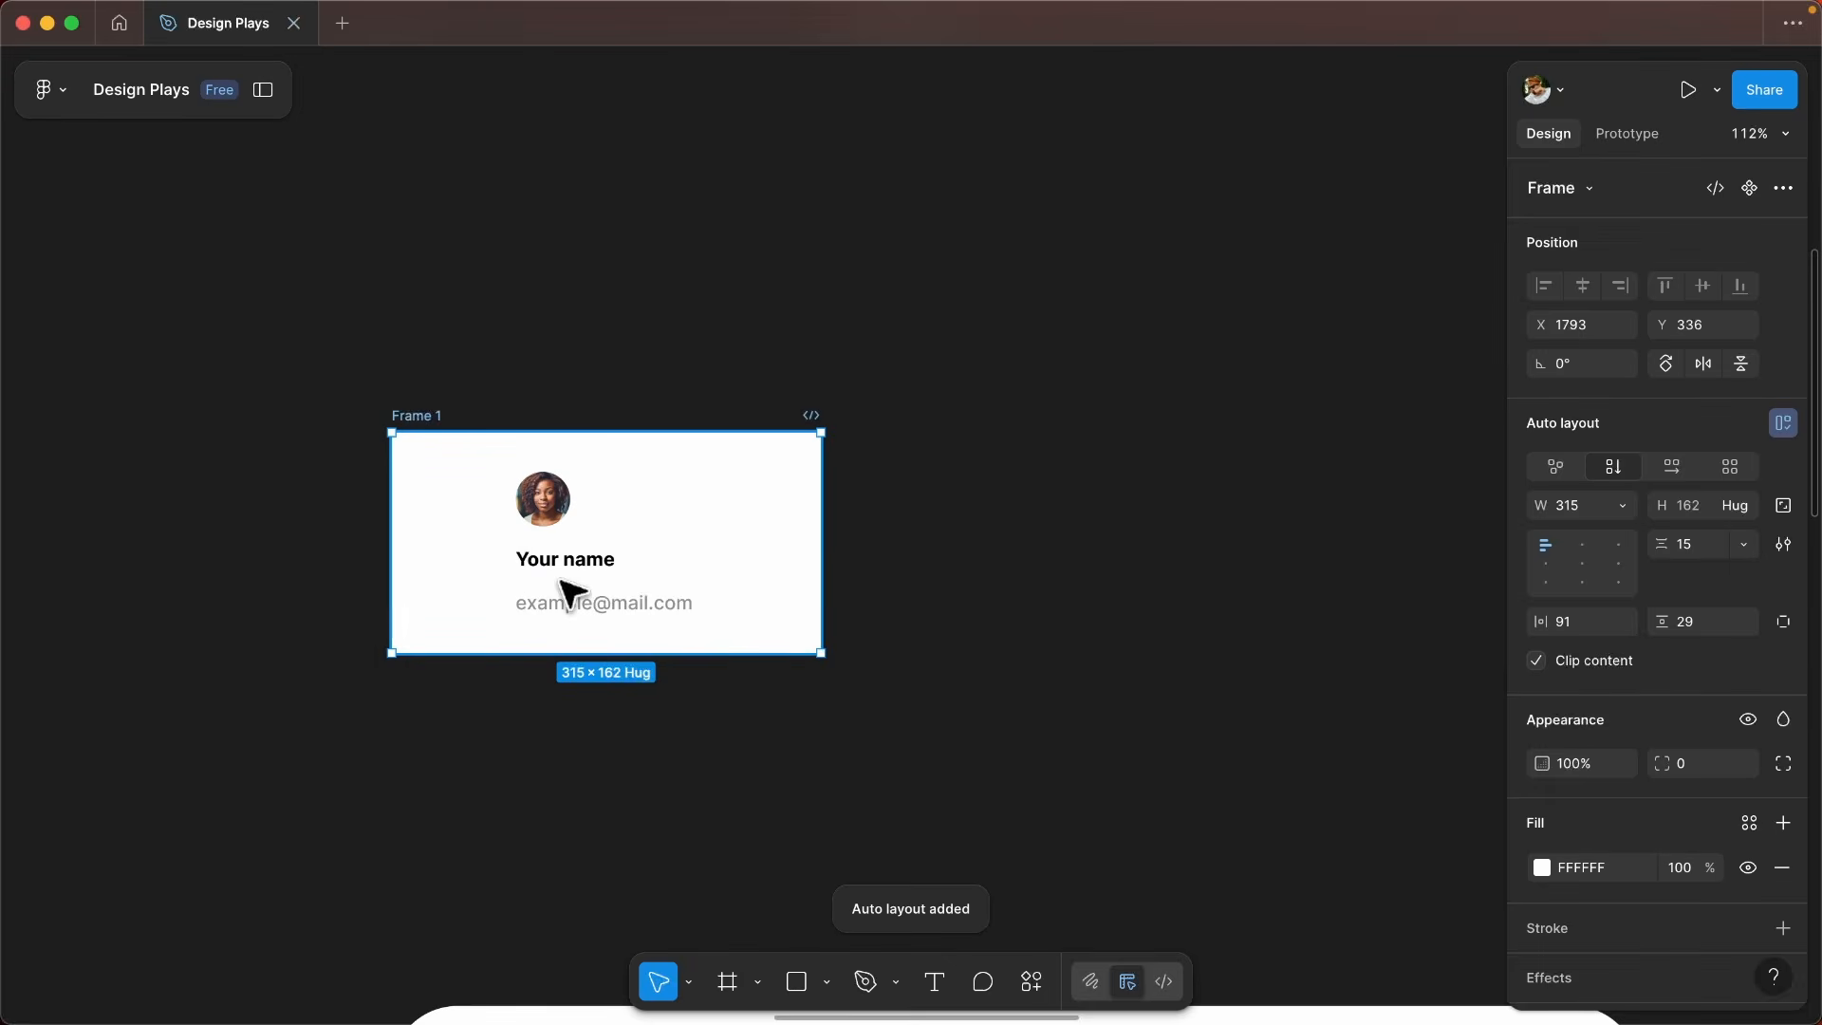
pyautogui.press('super+z')
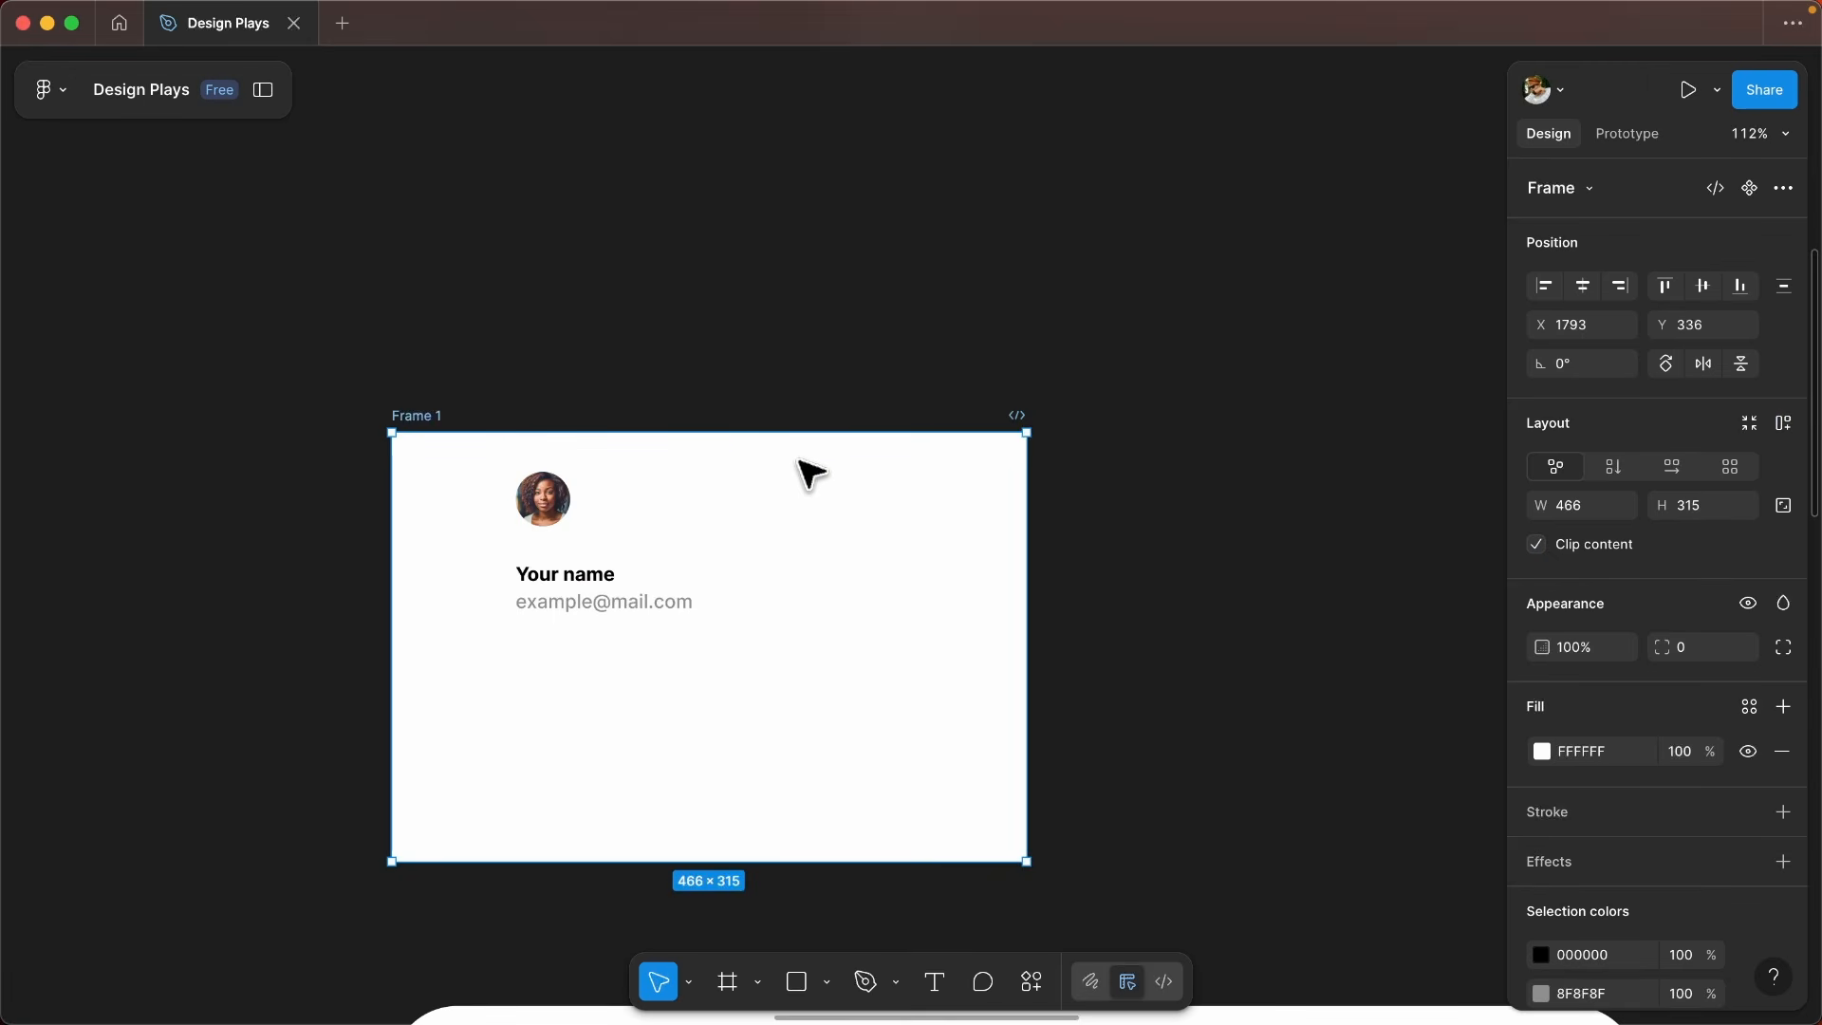
# - Try vertical and horizontal auto layout flows on Frame 1, undoing each trial
pyautogui.click(1782, 424)
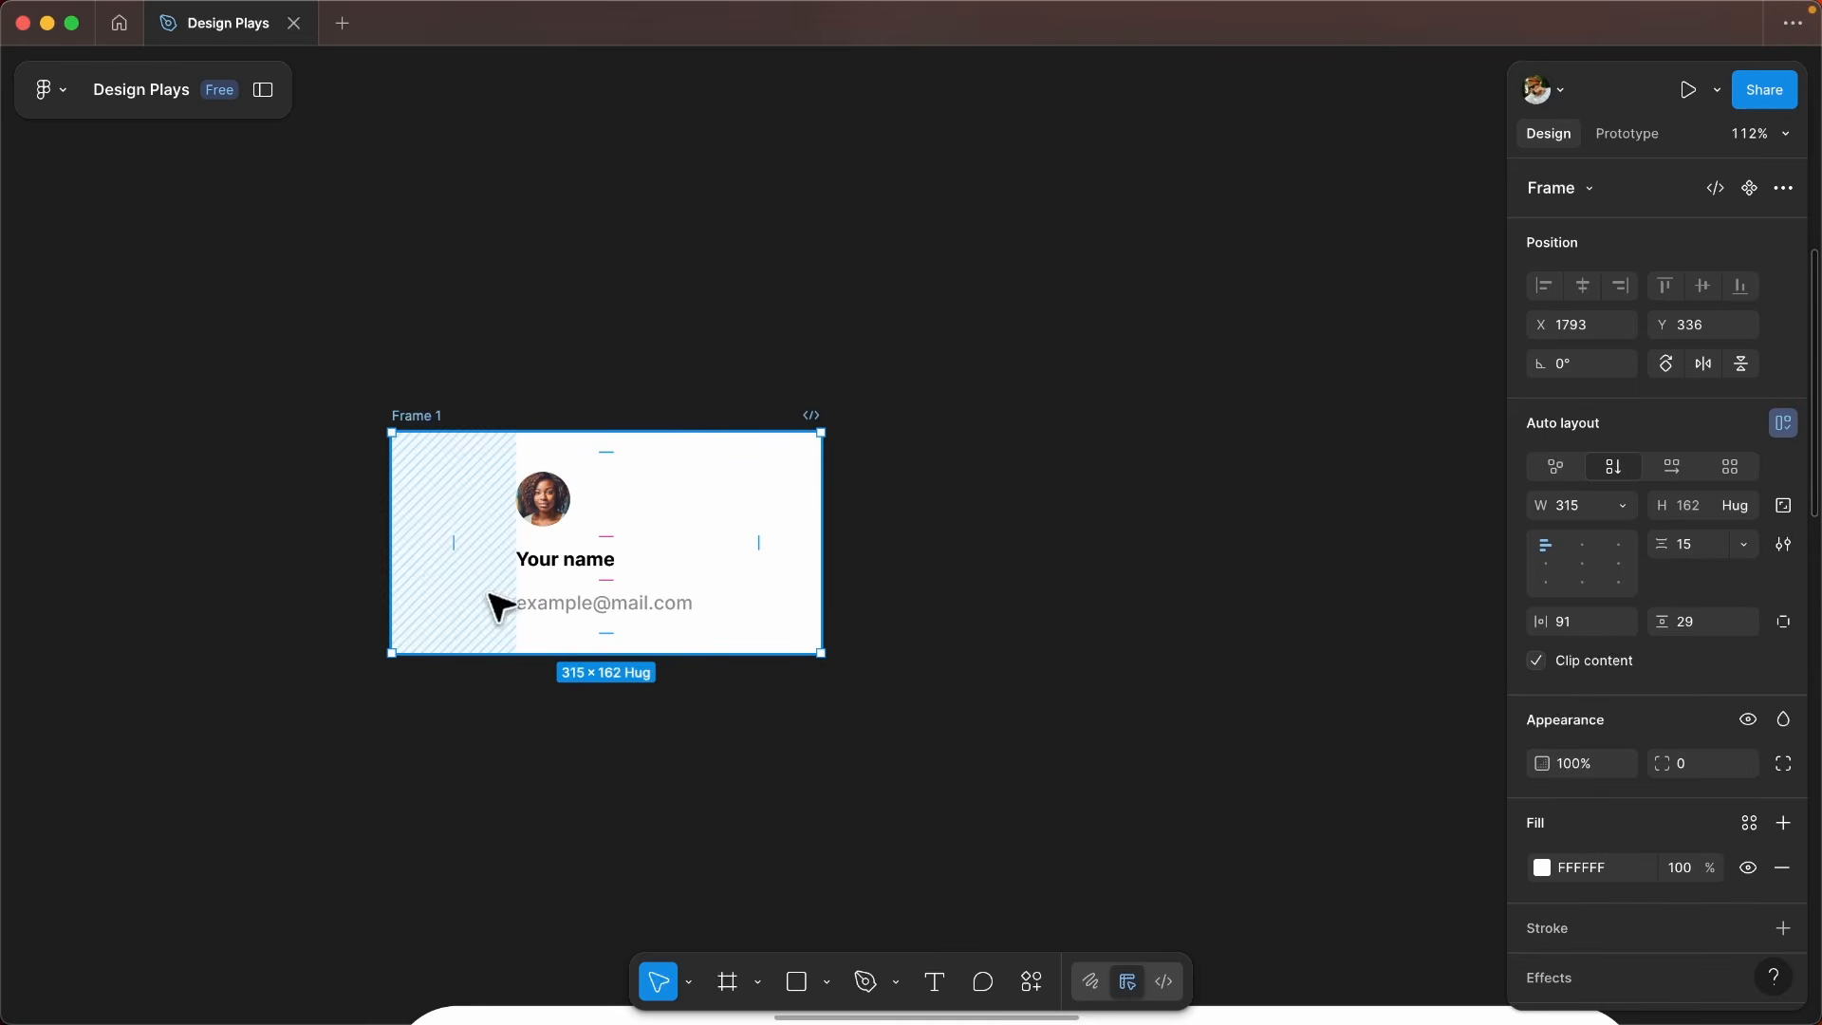
pyautogui.press('super+z')
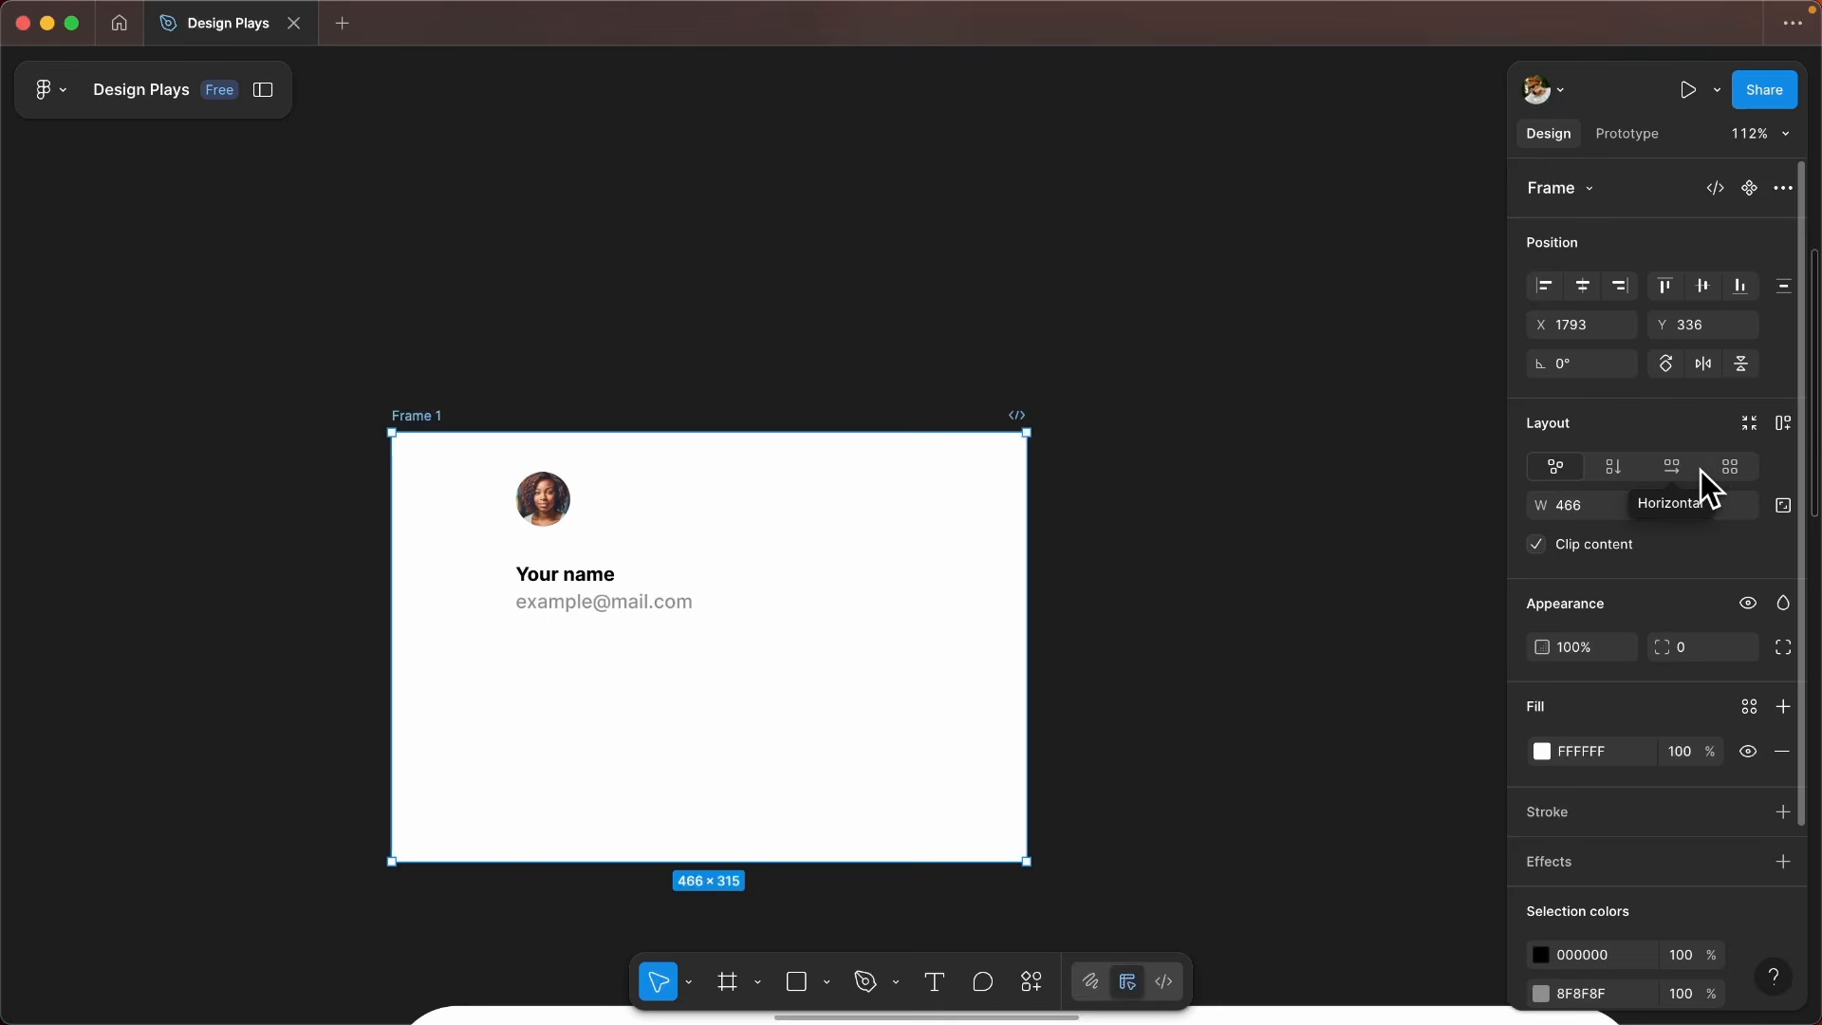
pyautogui.click(1608, 470)
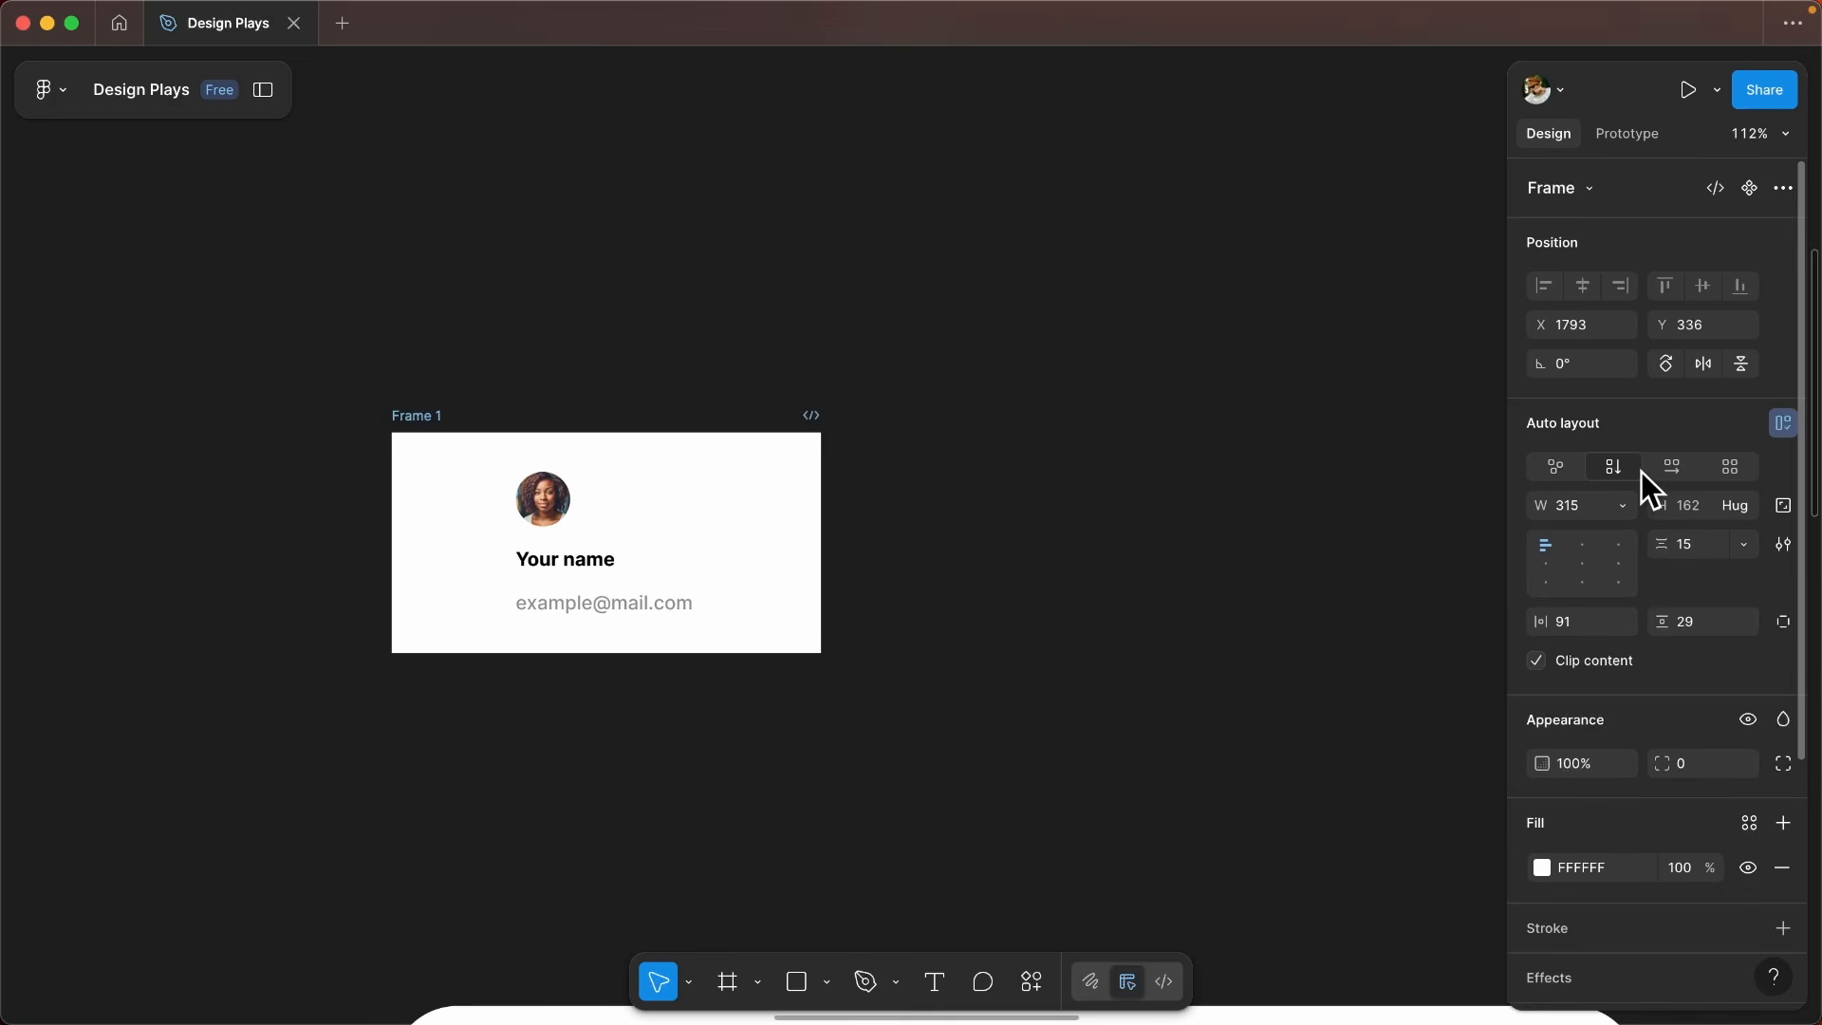
pyautogui.click(1671, 469)
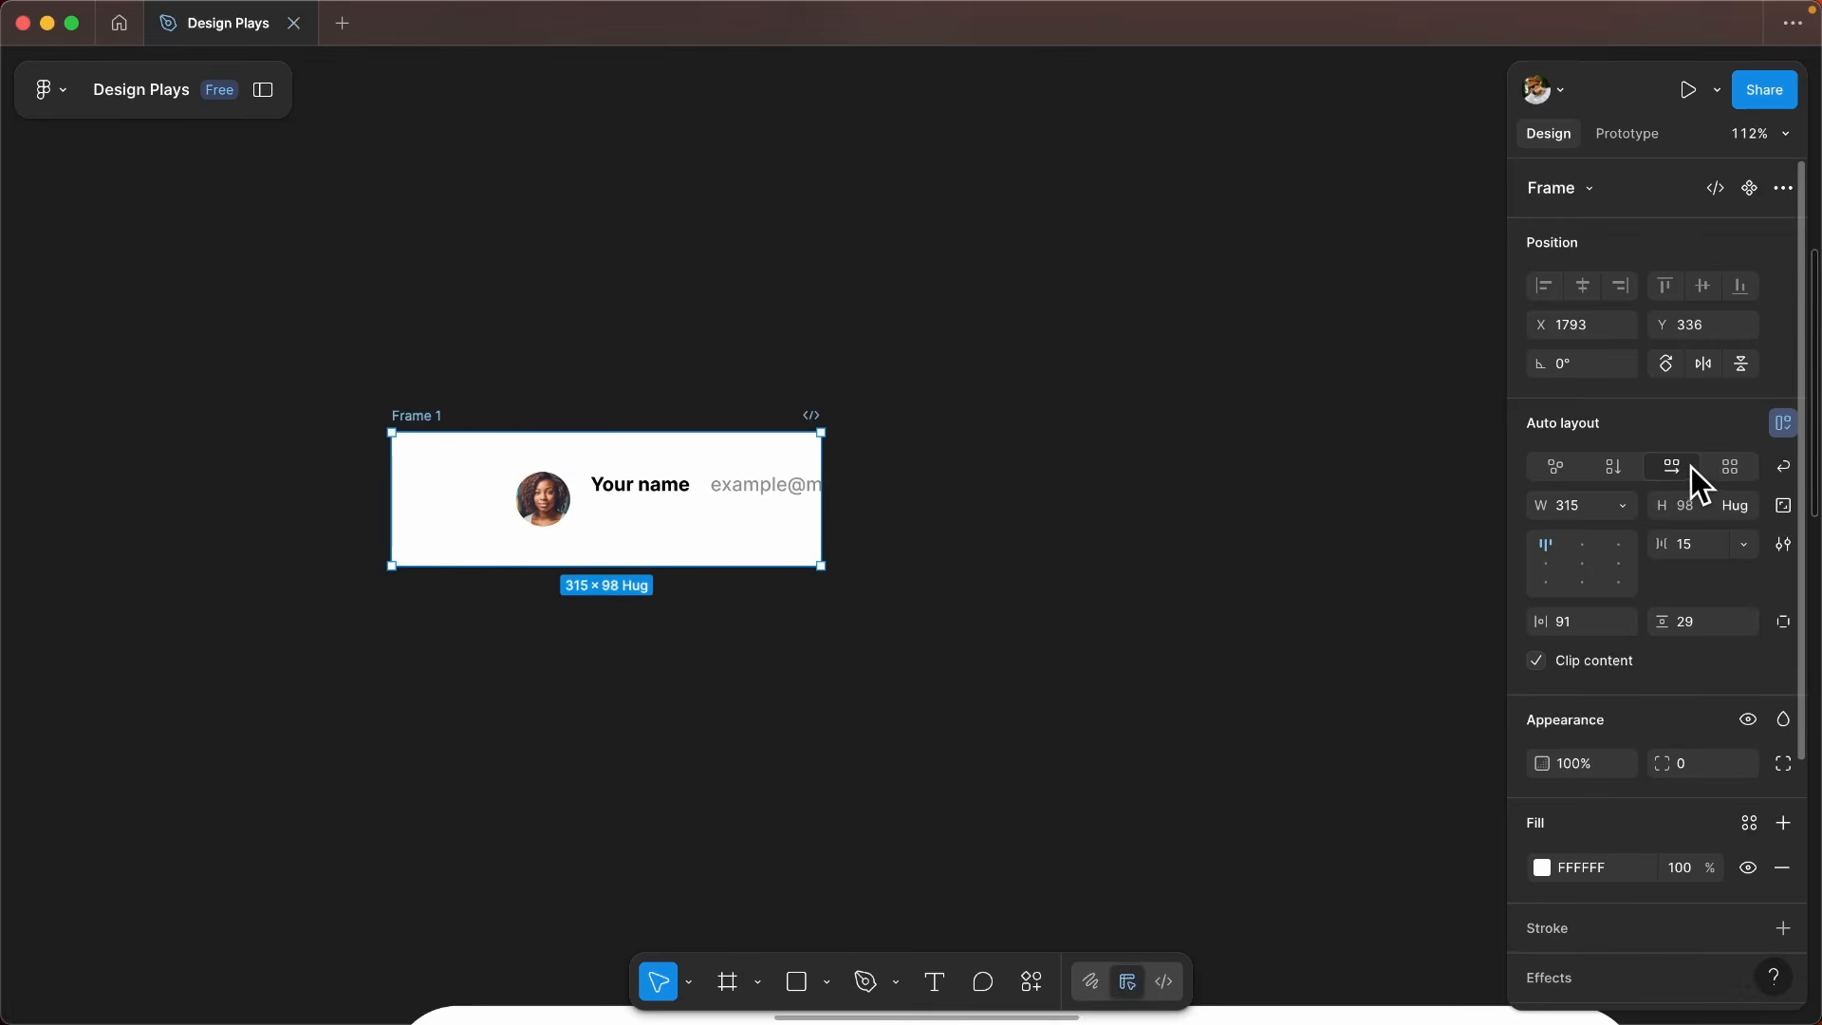
pyautogui.press('super+z')
pyautogui.press('super+z')
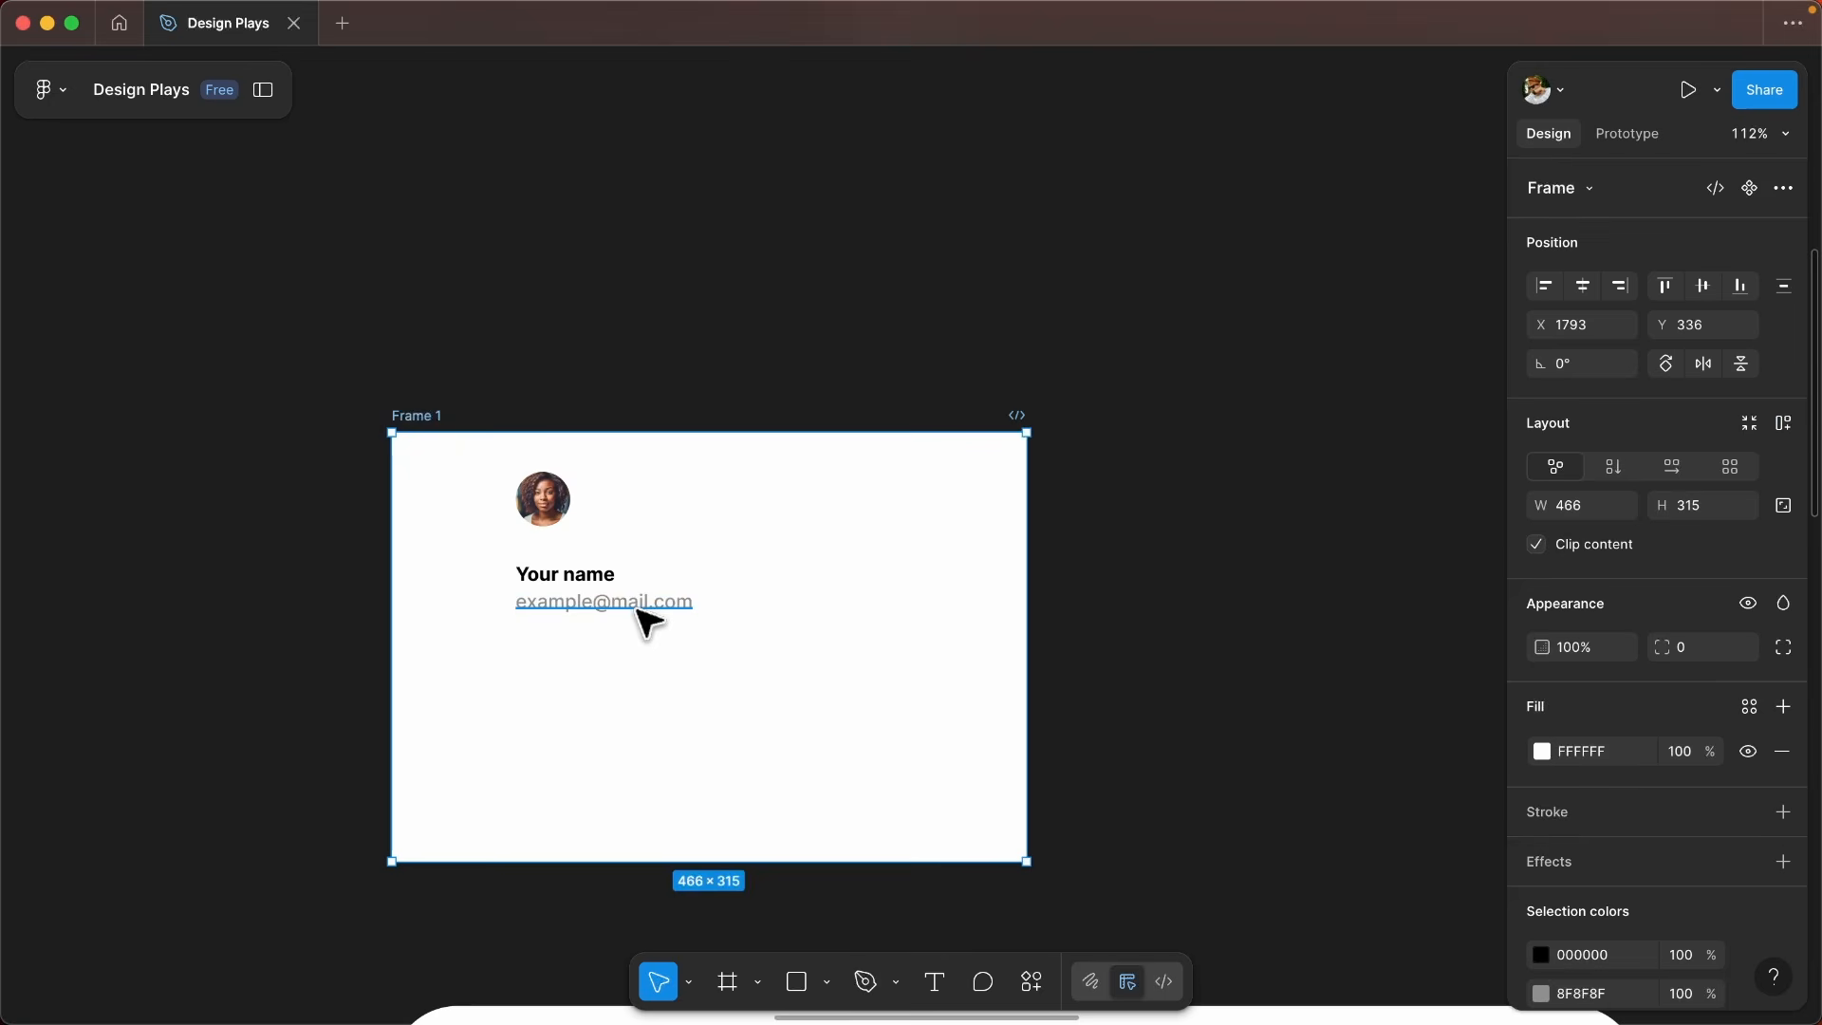
# - Apply auto layout to the selected Frame 1 once more, and undo it
pyautogui.press('z')
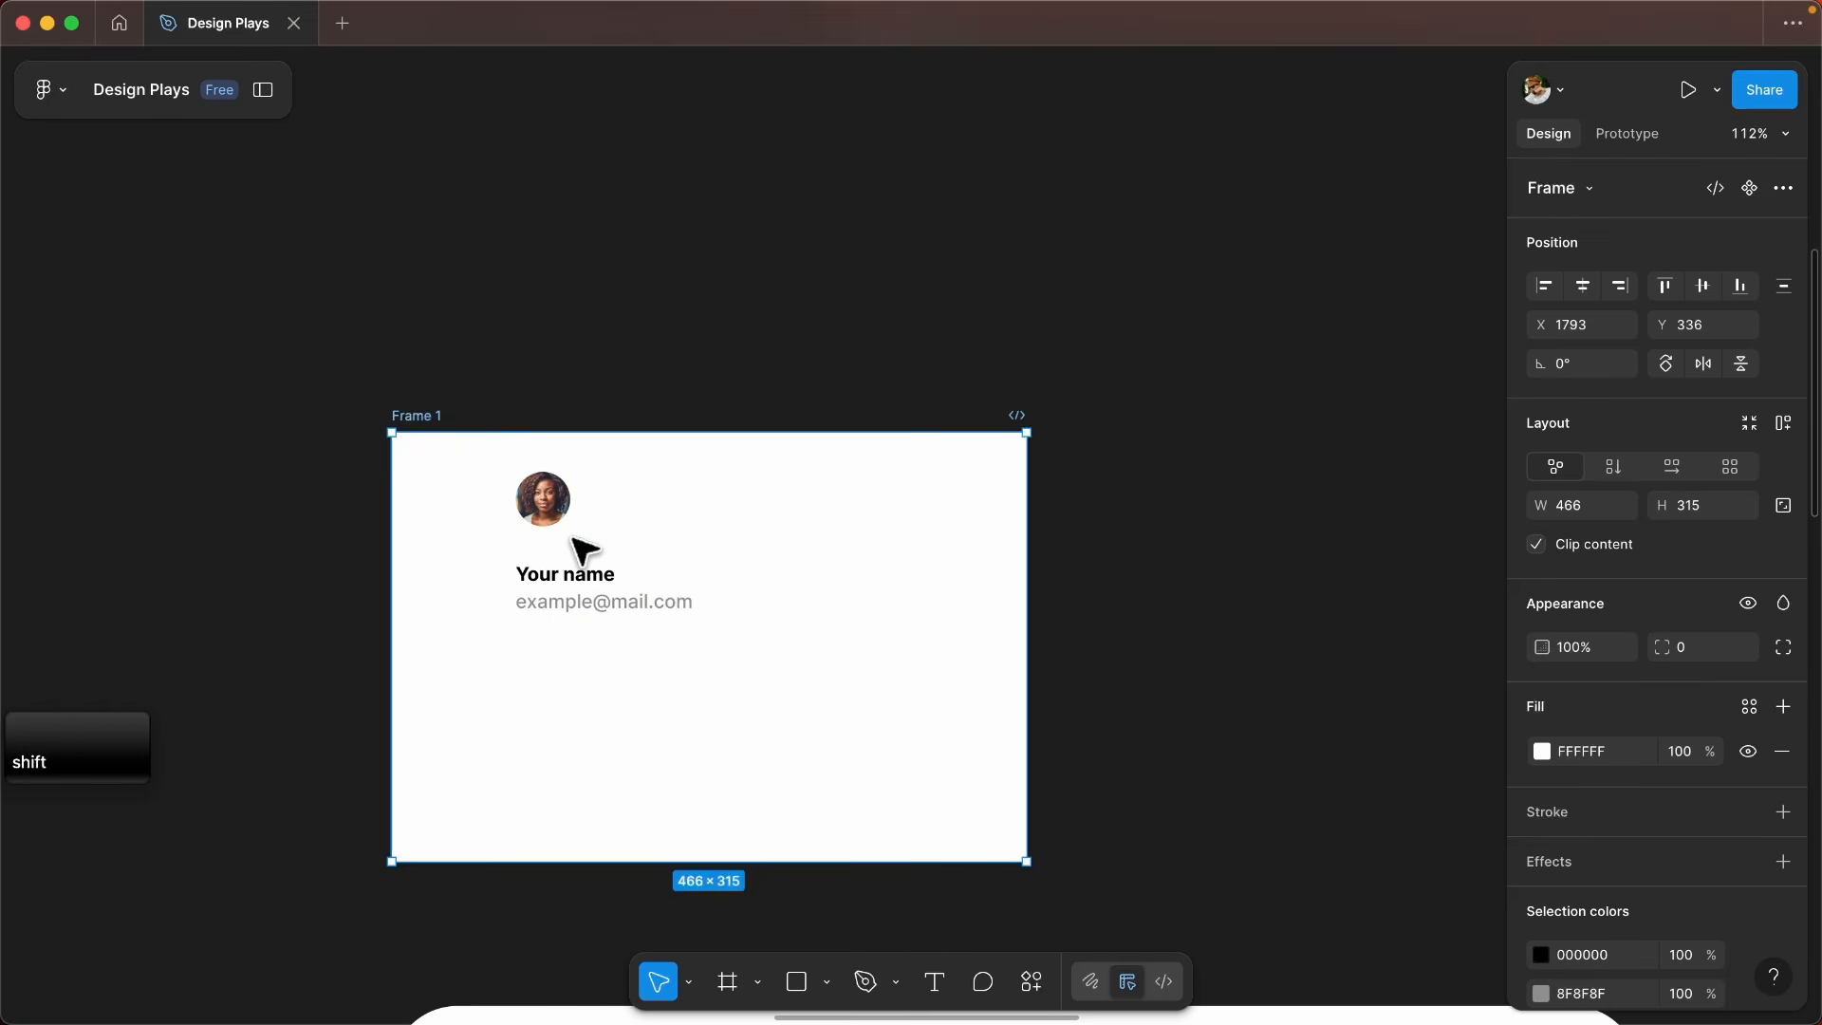
pyautogui.hotkey('shift', 'a')
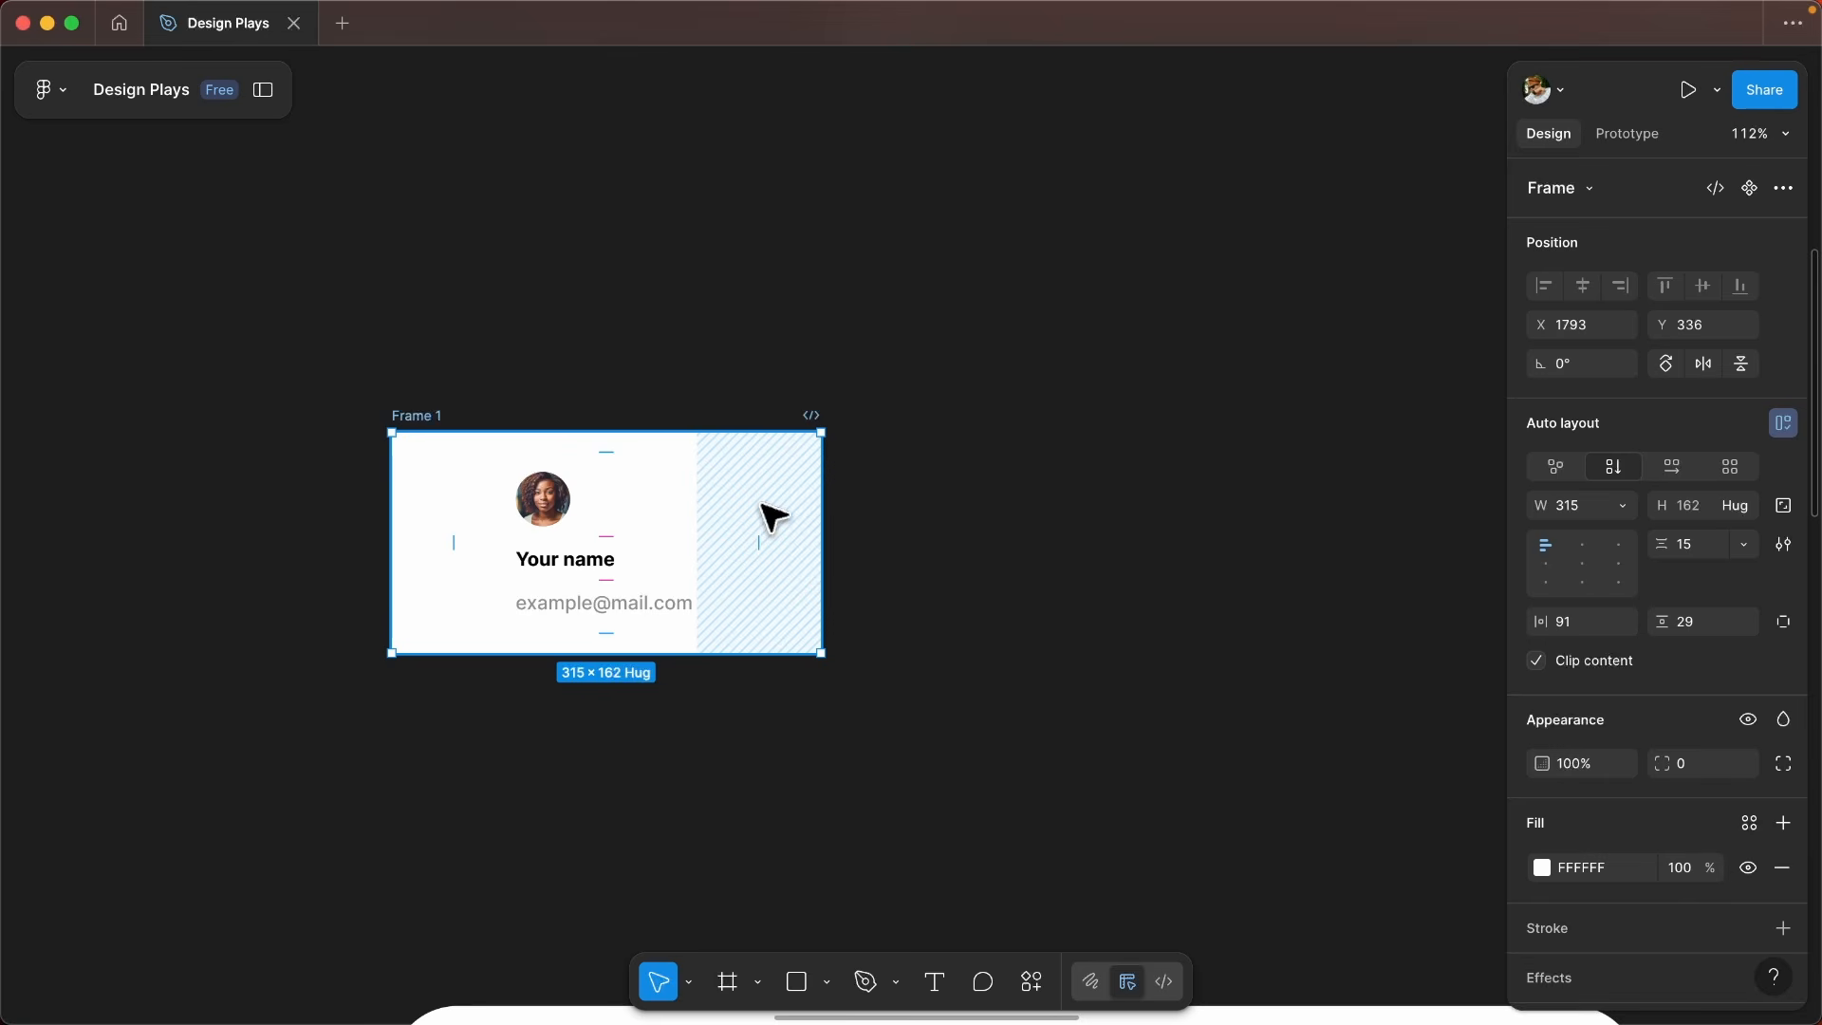
pyautogui.press('super+z')
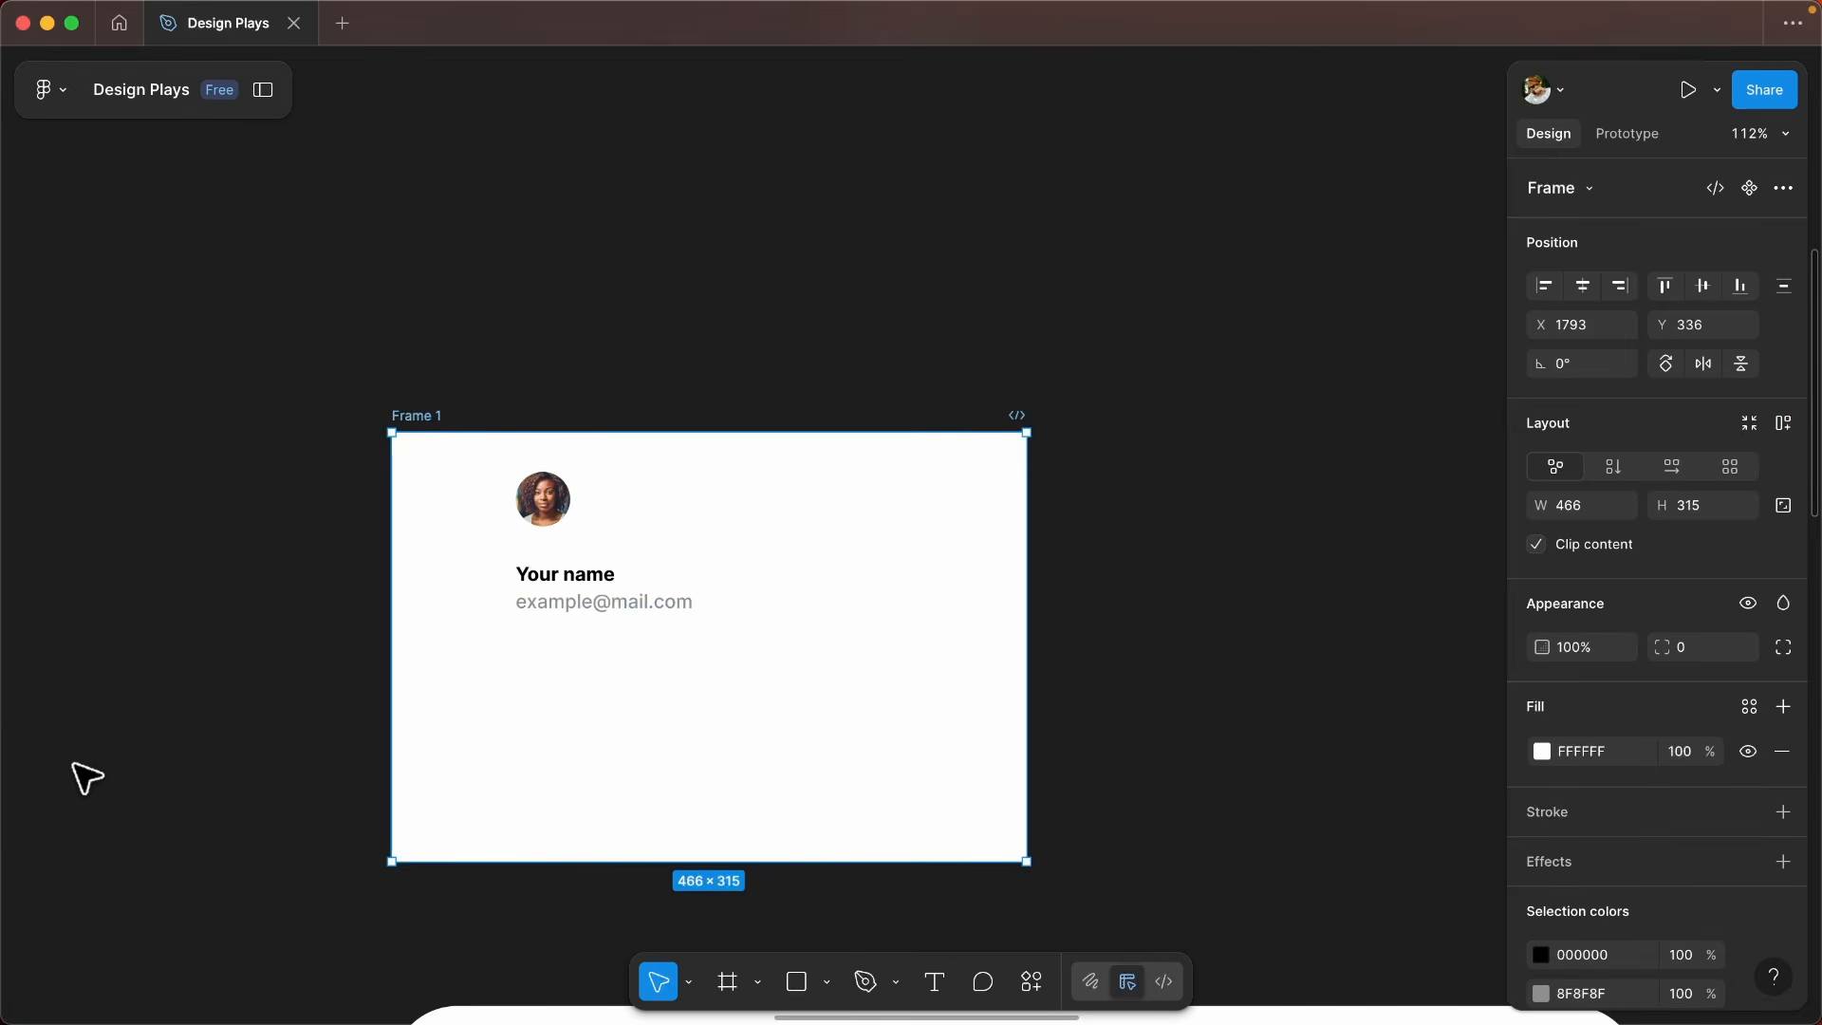
# - Inspect the name text's bounding box in Frame 1, and select the avatar together with the texts below it
pyautogui.scroll(3, 189, 702)
pyautogui.scroll(2, 731, 536)
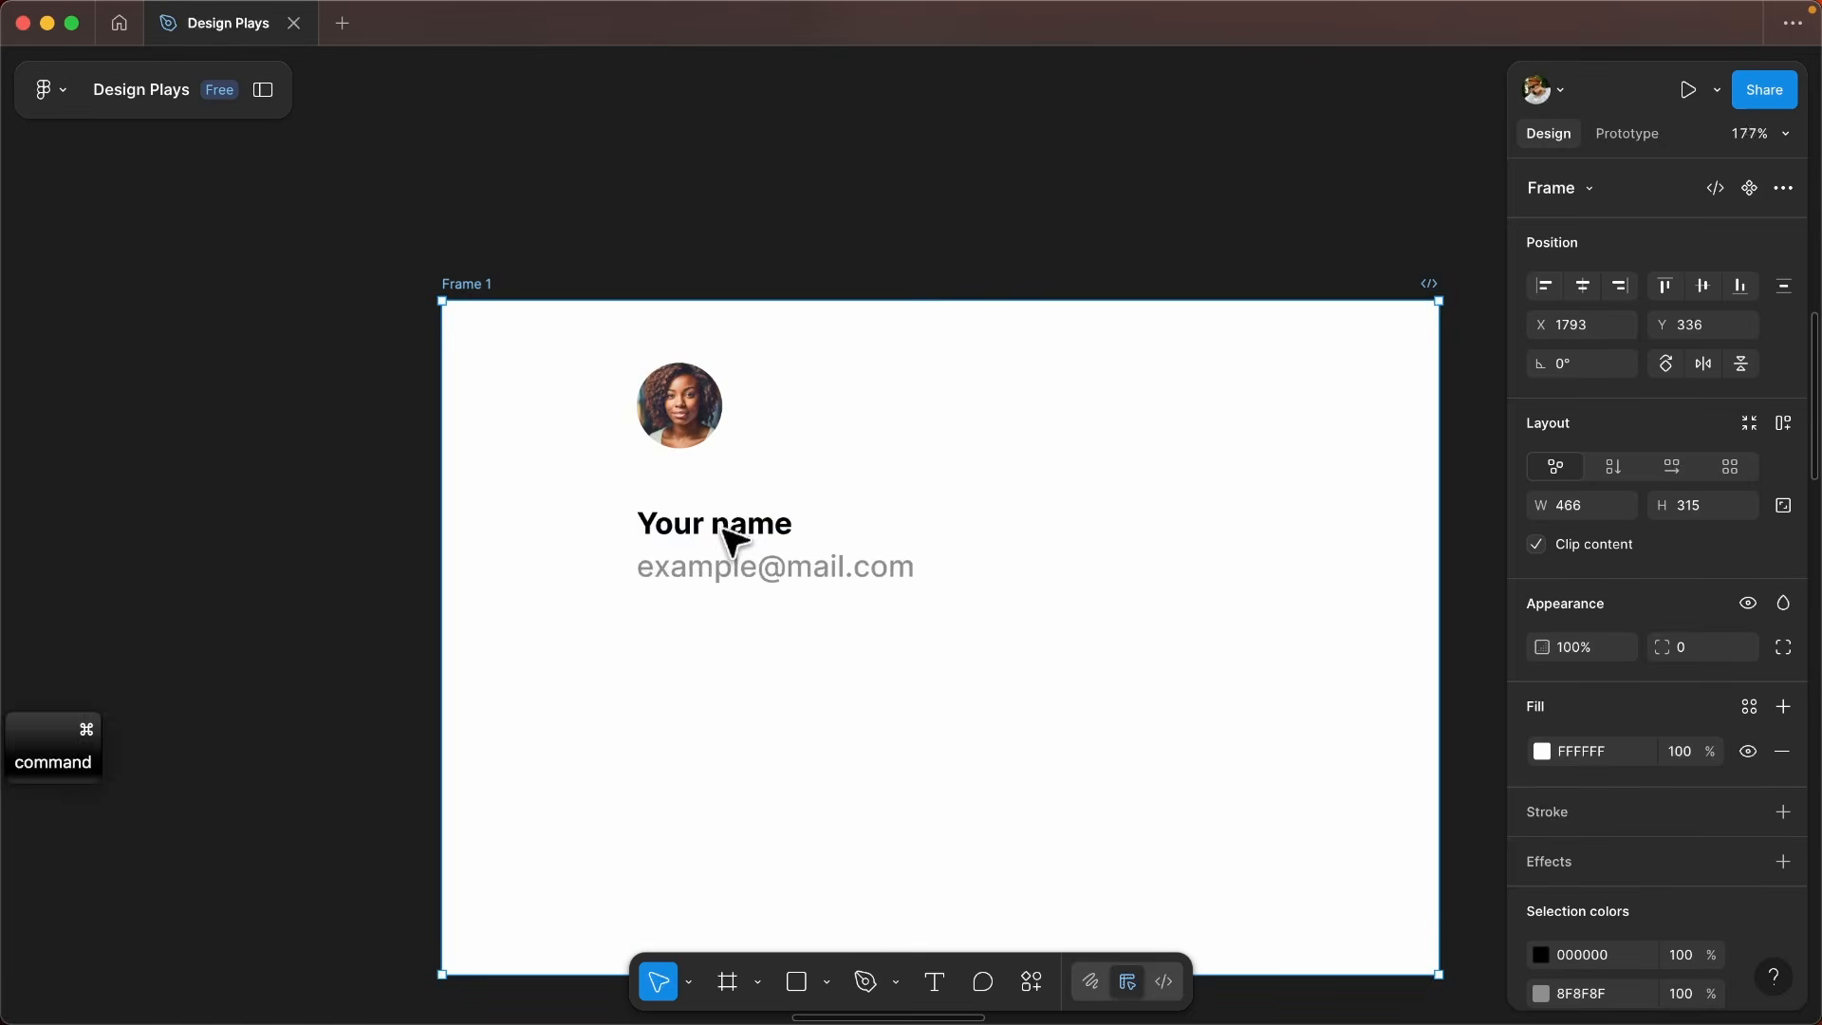
pyautogui.scroll(1, 730, 536)
pyautogui.scroll(2, 720, 532)
pyautogui.keyDown('super'); pyautogui.click(712, 533); pyautogui.keyUp('super')
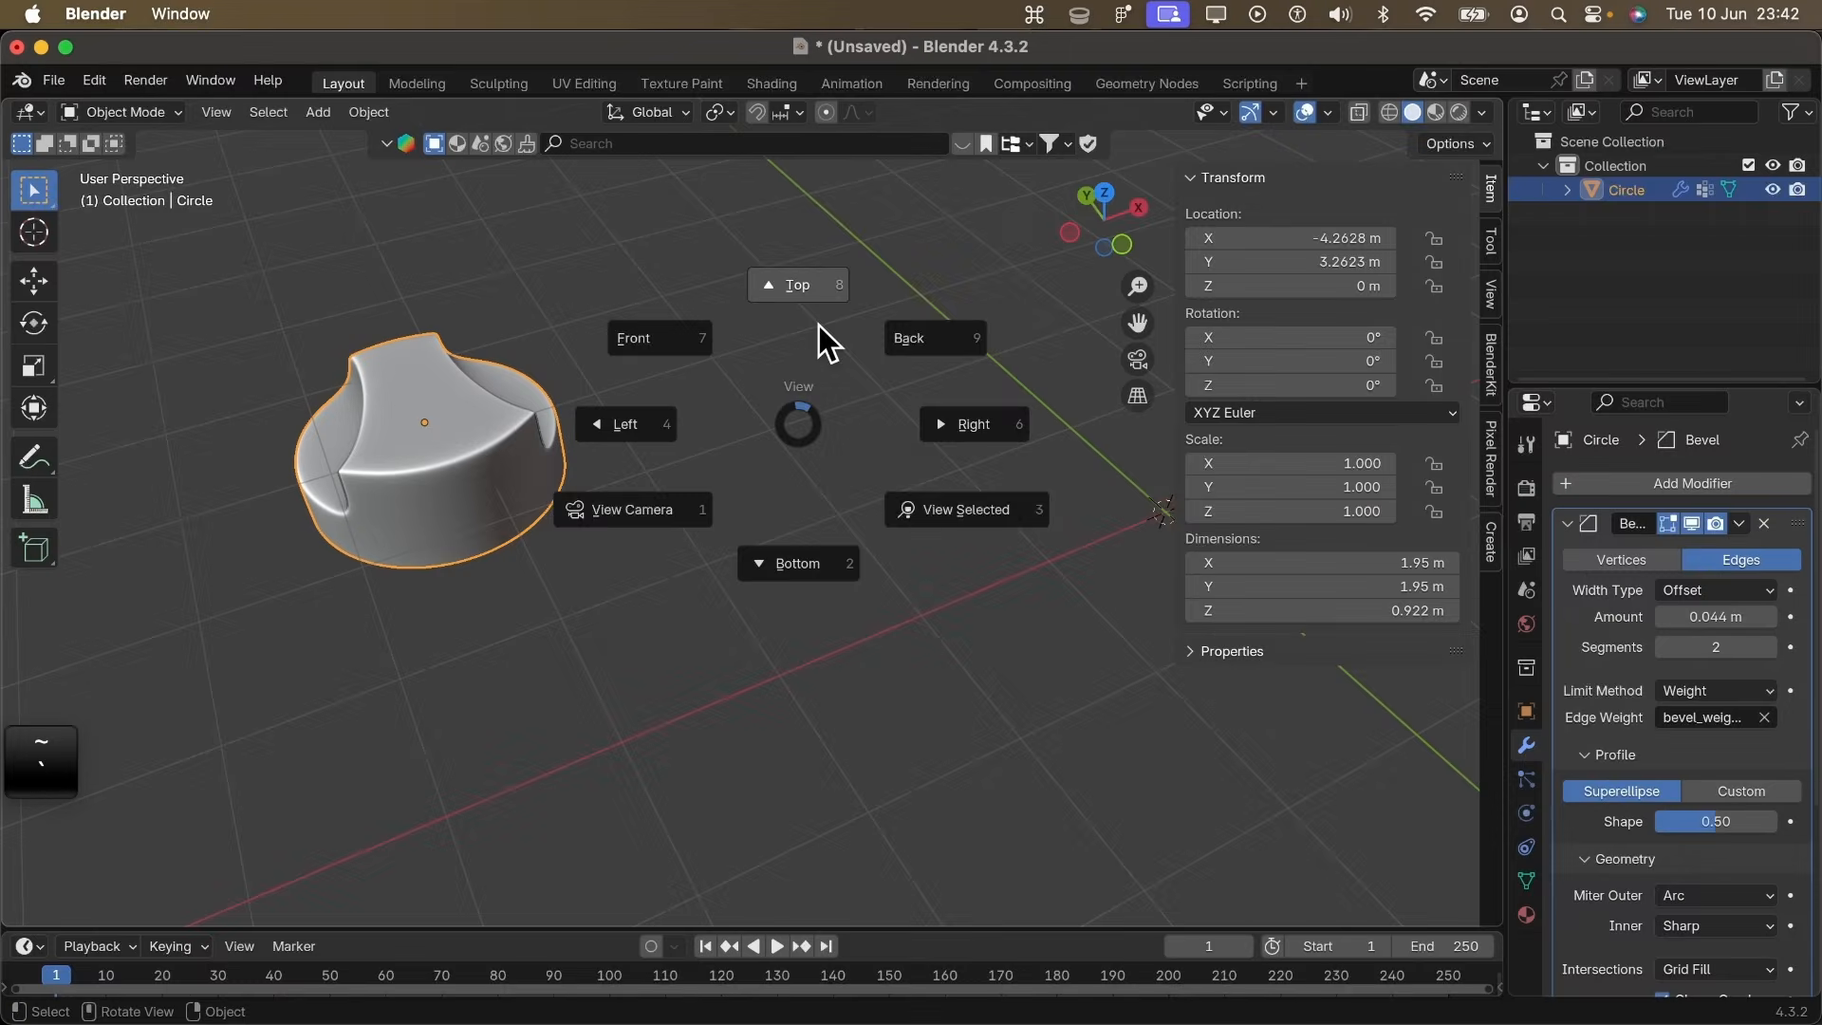
pyautogui.click(818, 332)
pyautogui.moveTo(628, 394); pyautogui.dragTo(696, 615)
# - Switch to Blender and examine the amp model and the volume knob in the viewports
pyautogui.press('r')
pyautogui.press('z')
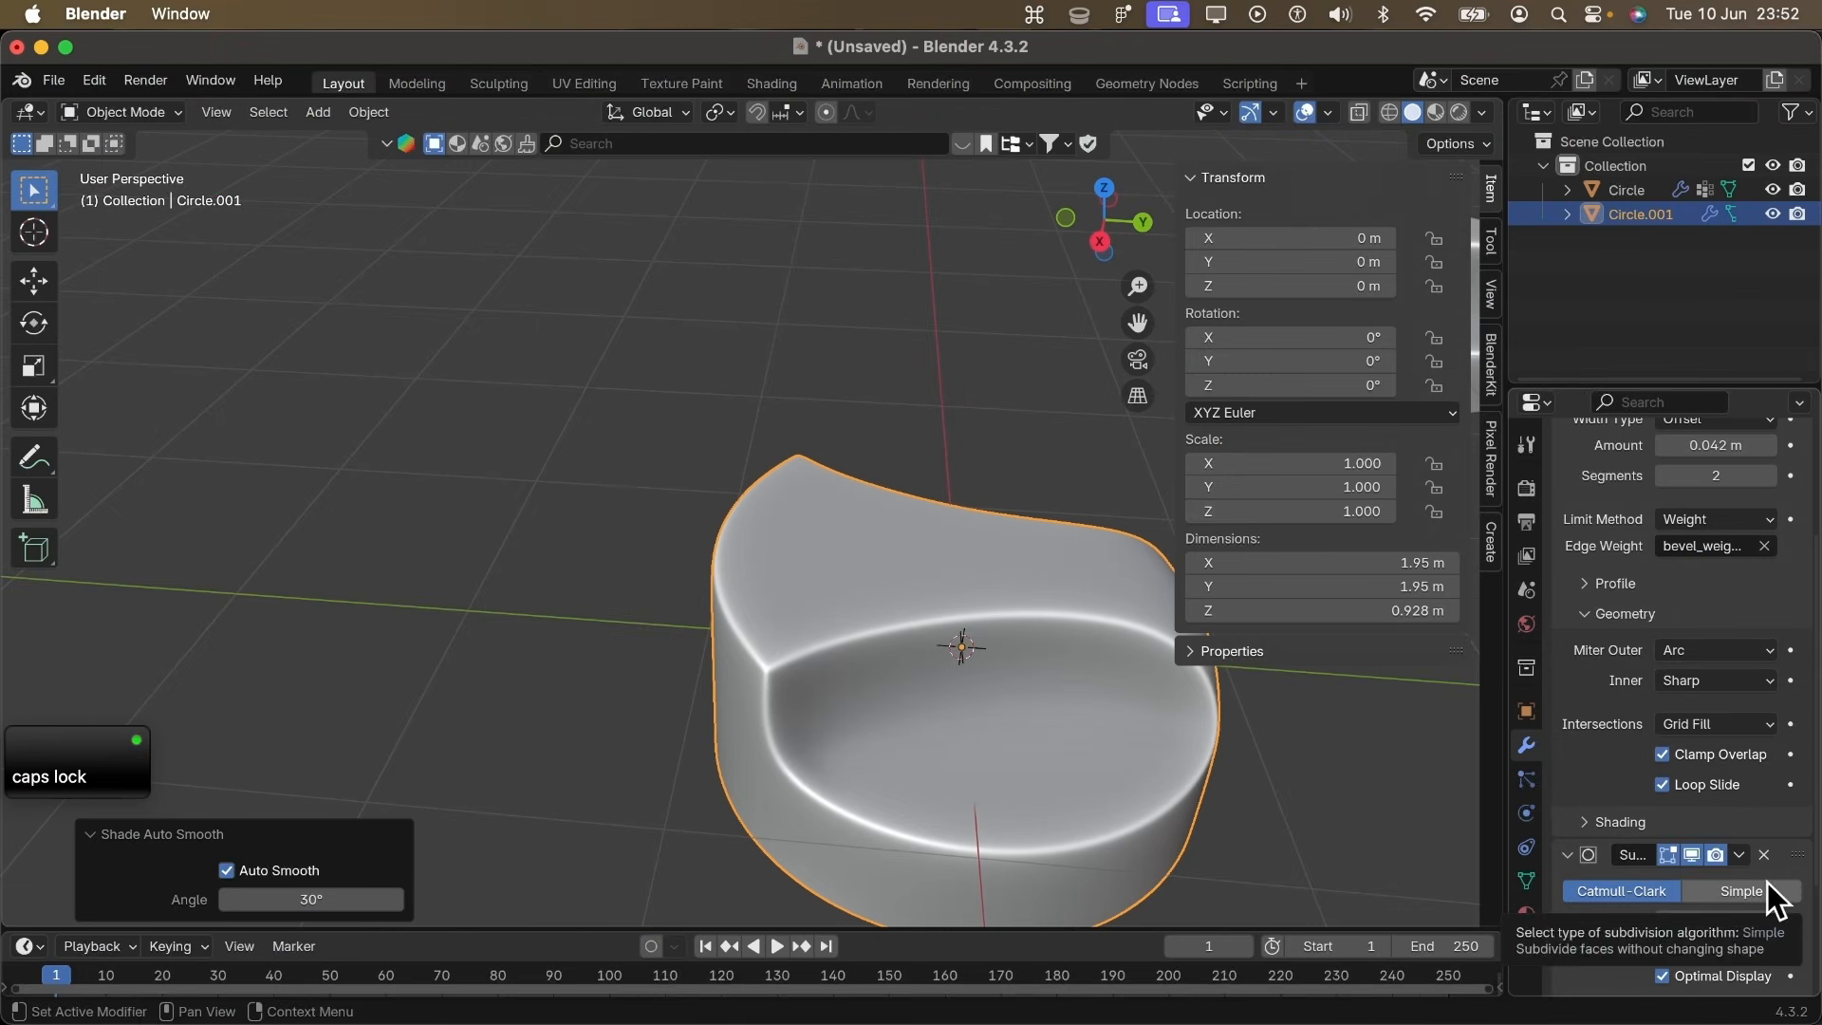
pyautogui.scroll(-2, 1767, 882)
pyautogui.click(1771, 758)
pyautogui.click(1770, 781)
pyautogui.hscroll(-10, 978, 736)
pyautogui.hscroll(-10, 976, 733)
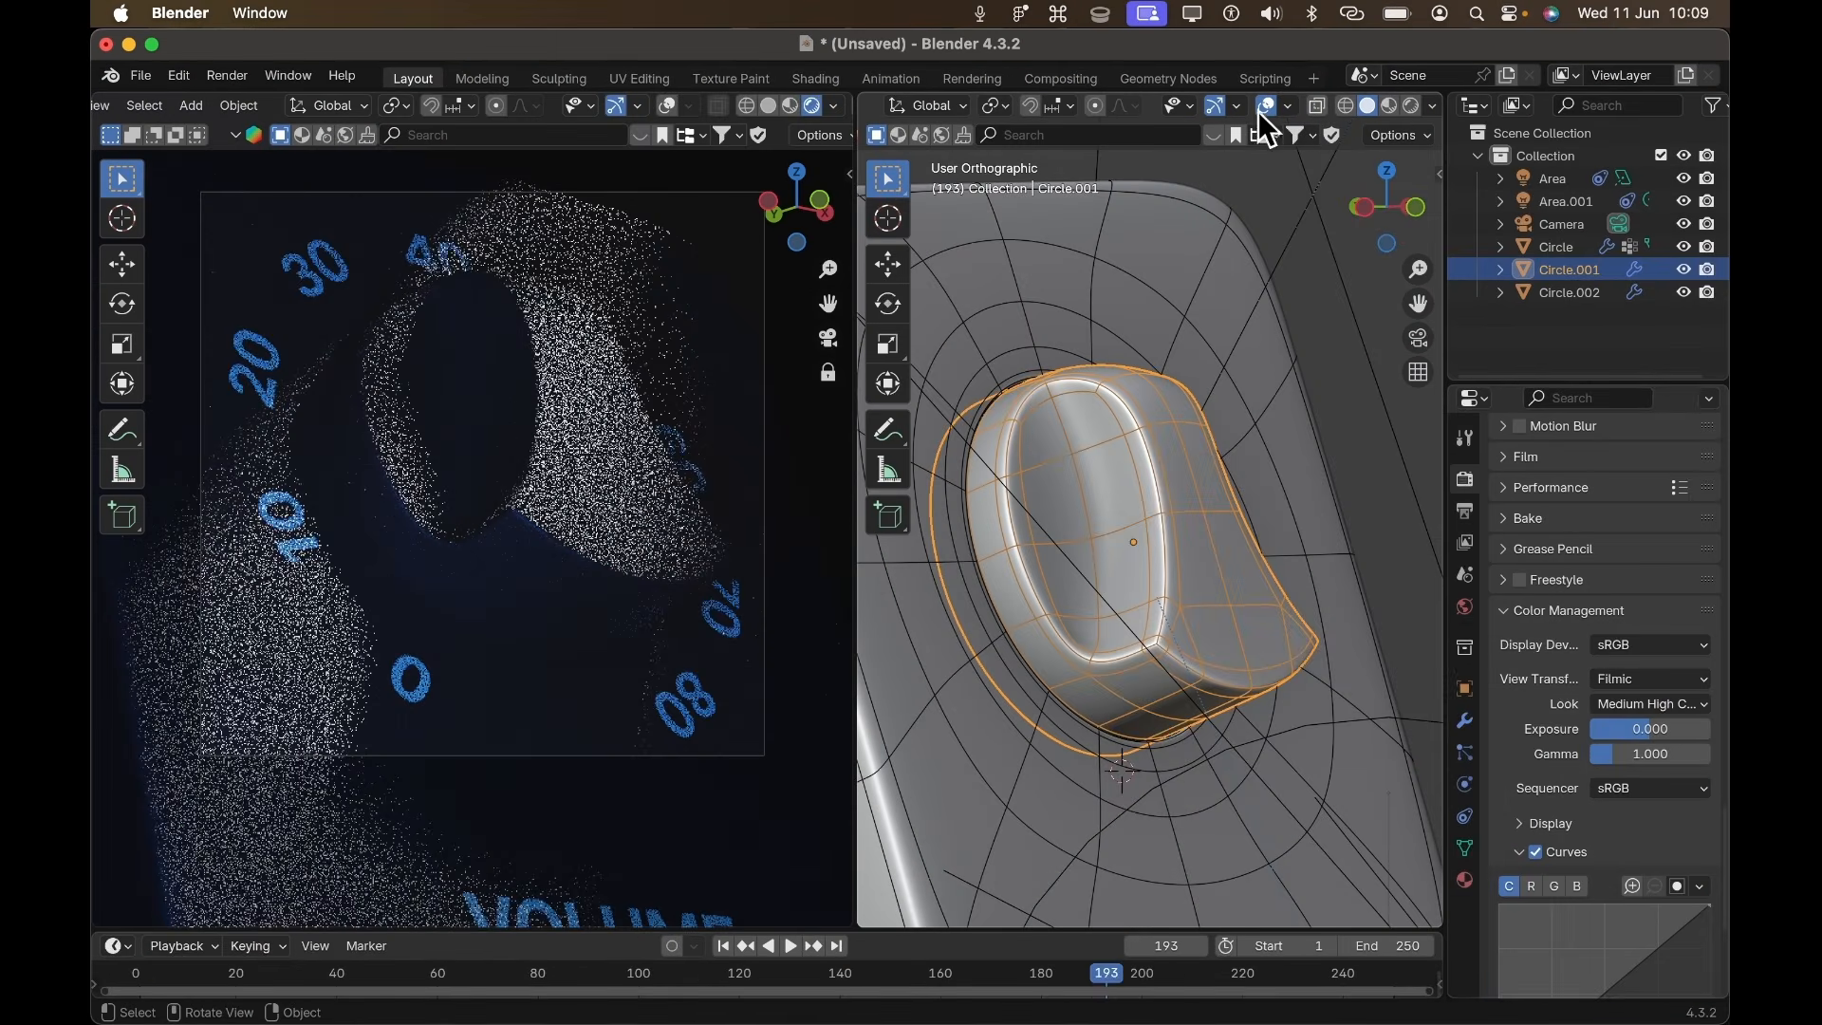
pyautogui.click(1389, 106)
pyautogui.scroll(-5, 1177, 522)
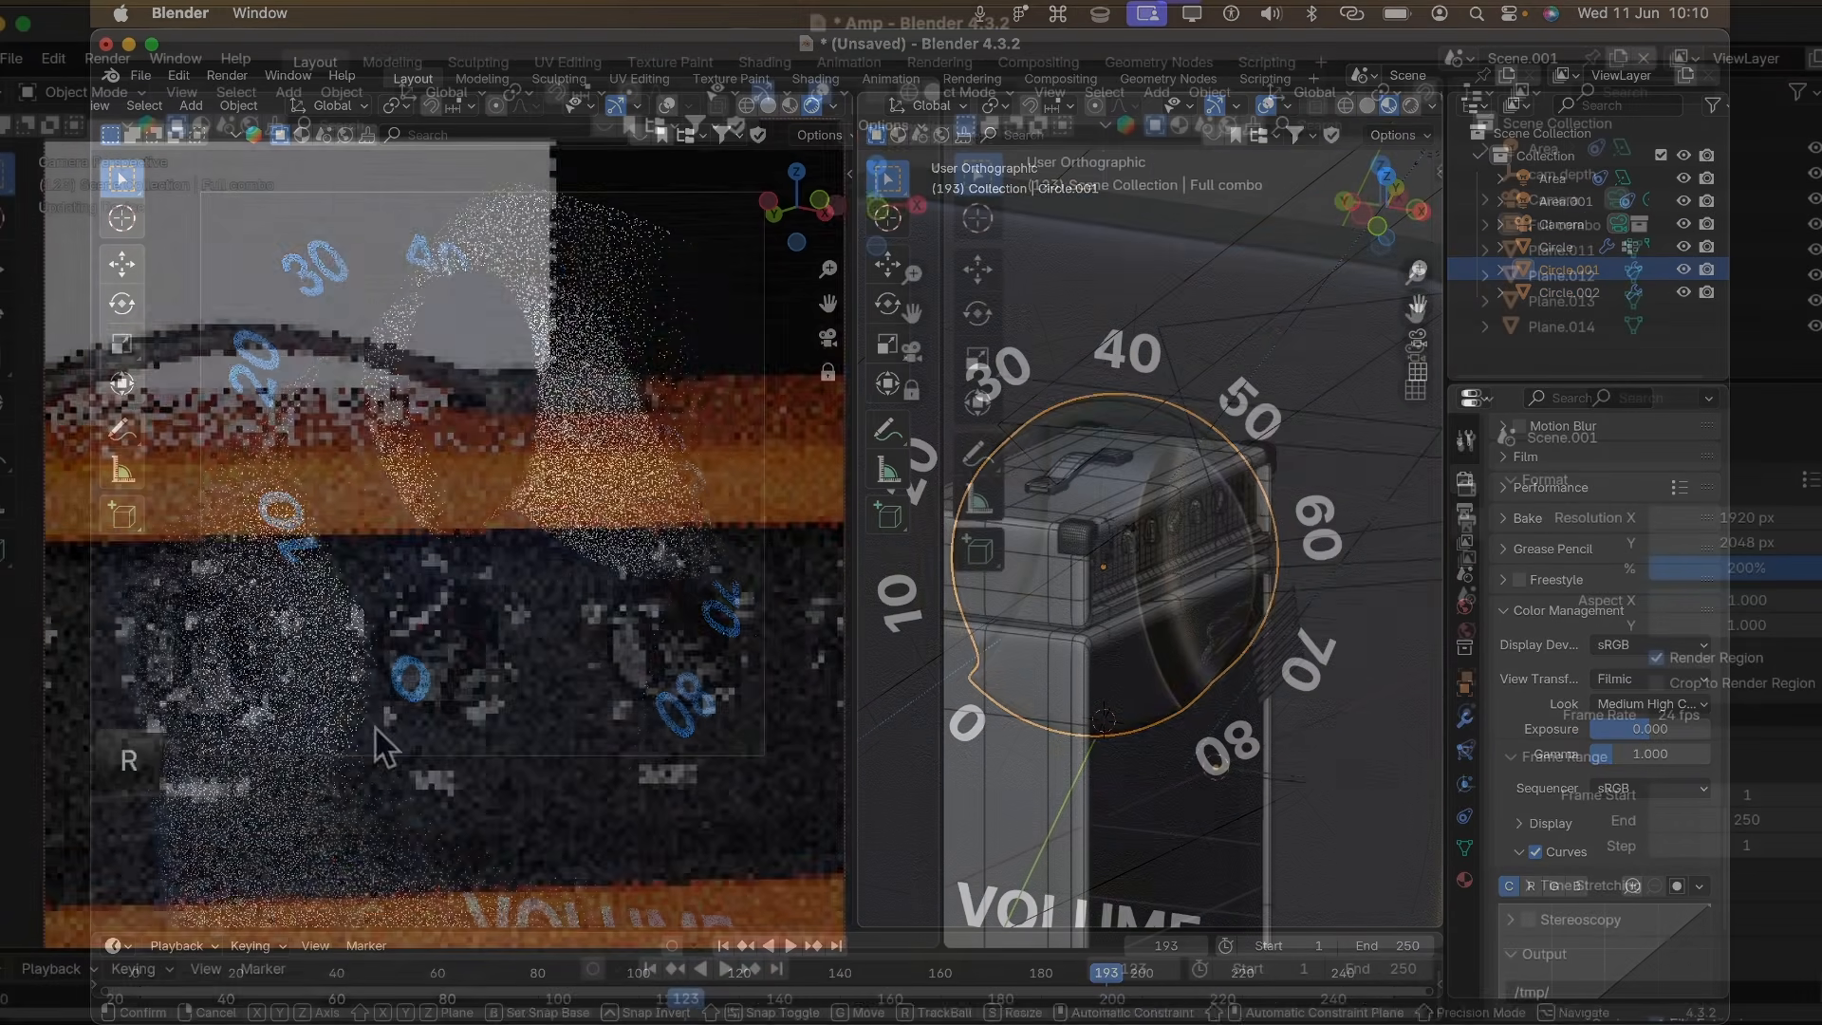
# - Switch back to Figma and examine the flow direction options in the Auto layout panel image
pyautogui.scroll(-5, 1291, 789)
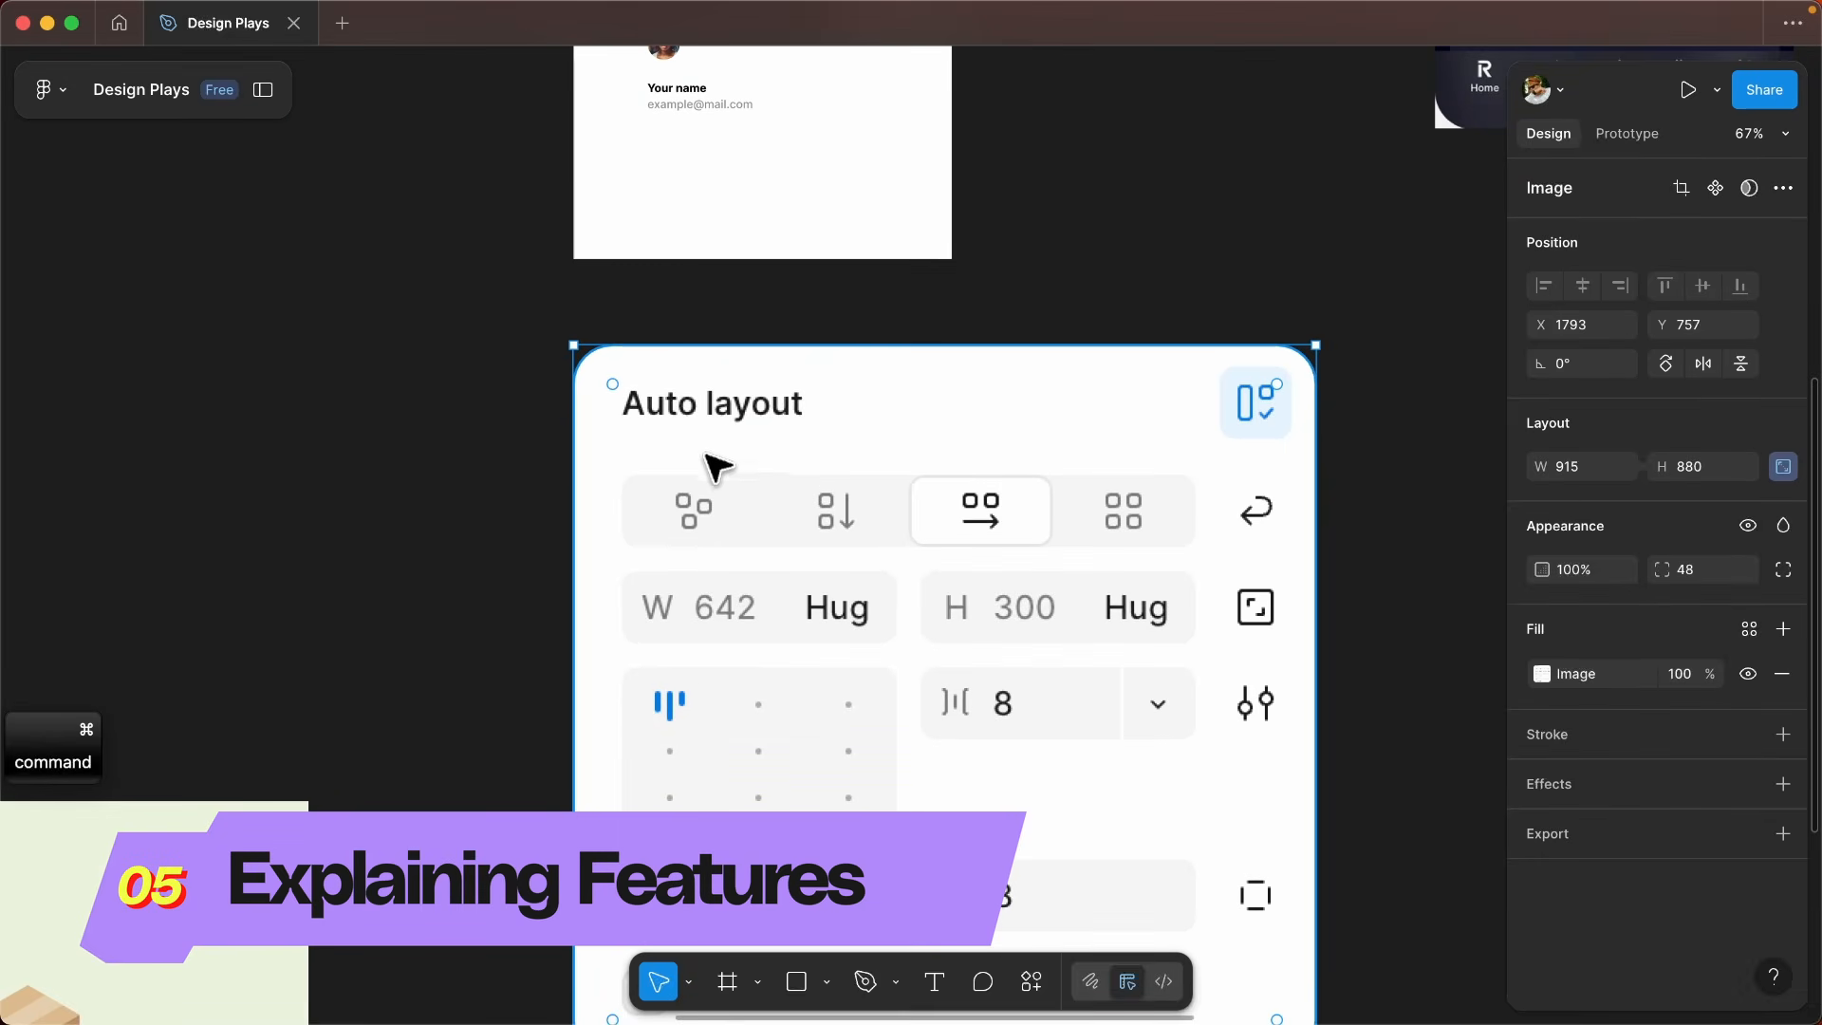
pyautogui.scroll(2, 765, 488)
pyautogui.scroll(2, 629, 482)
pyautogui.scroll(1, 626, 475)
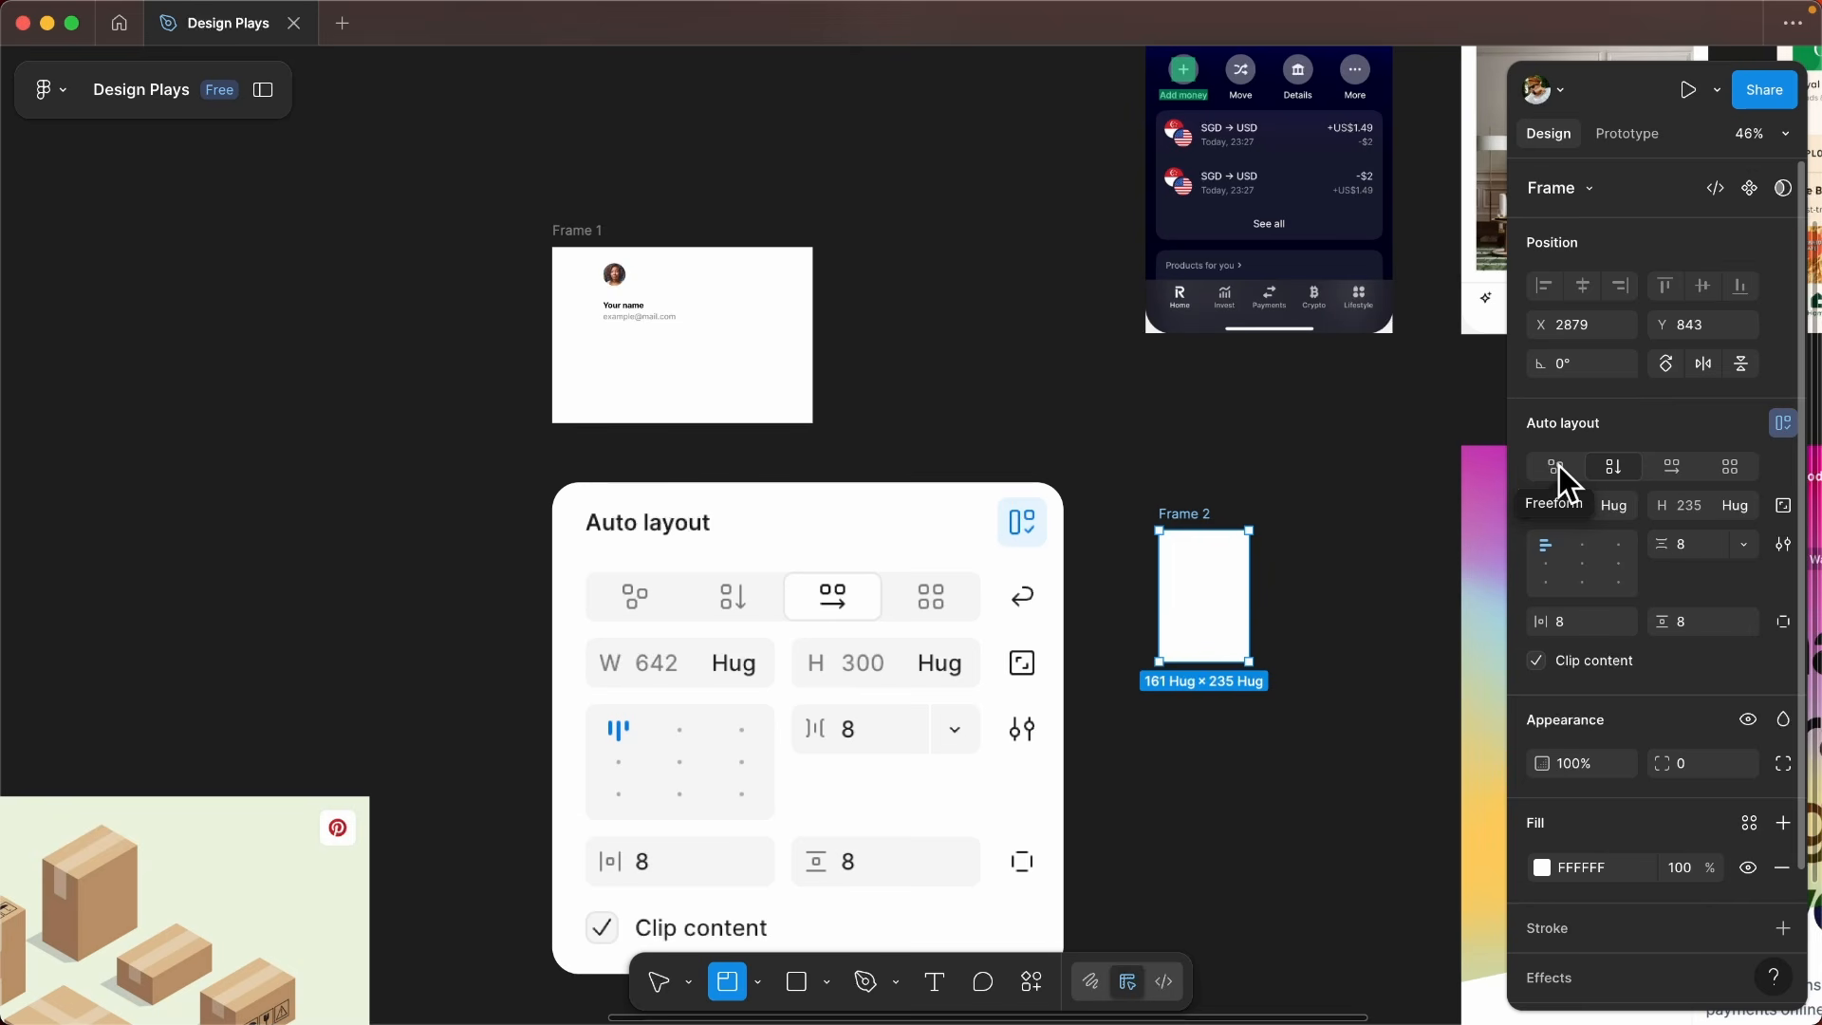
pyautogui.hscroll(-1, 697, 596)
pyautogui.scroll(5, 807, 588)
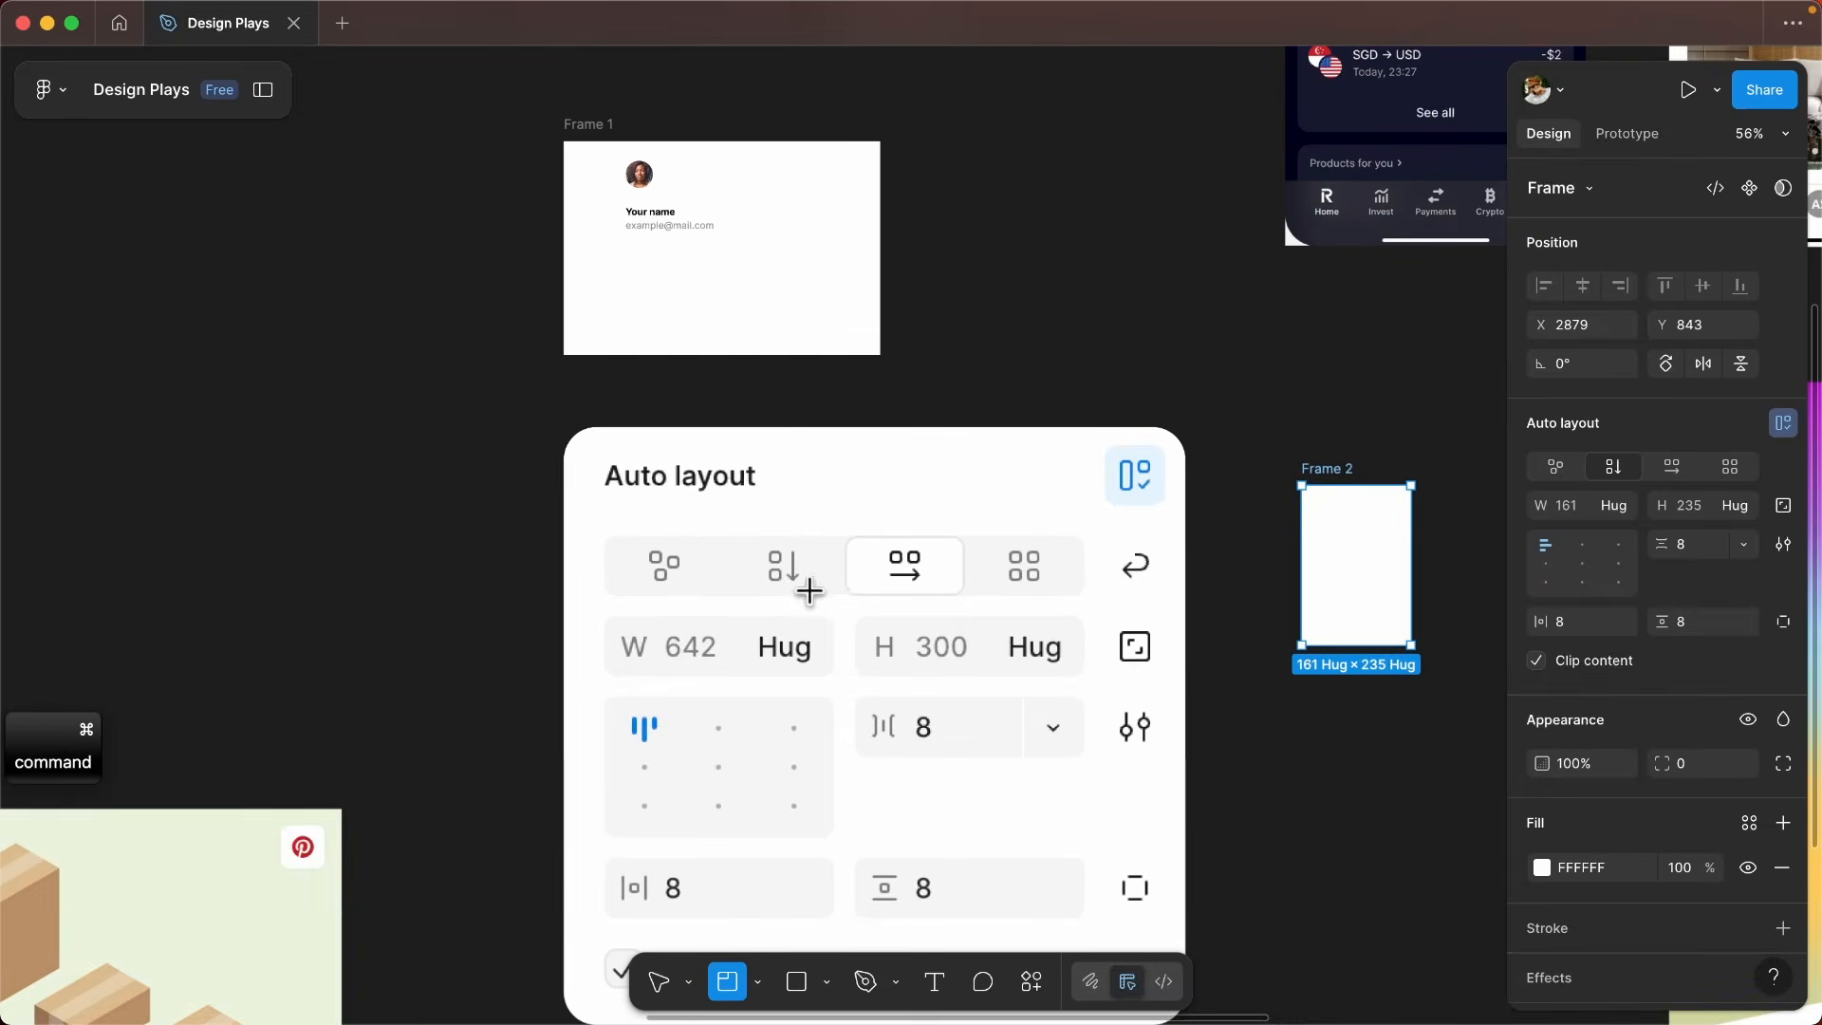
pyautogui.press('v')
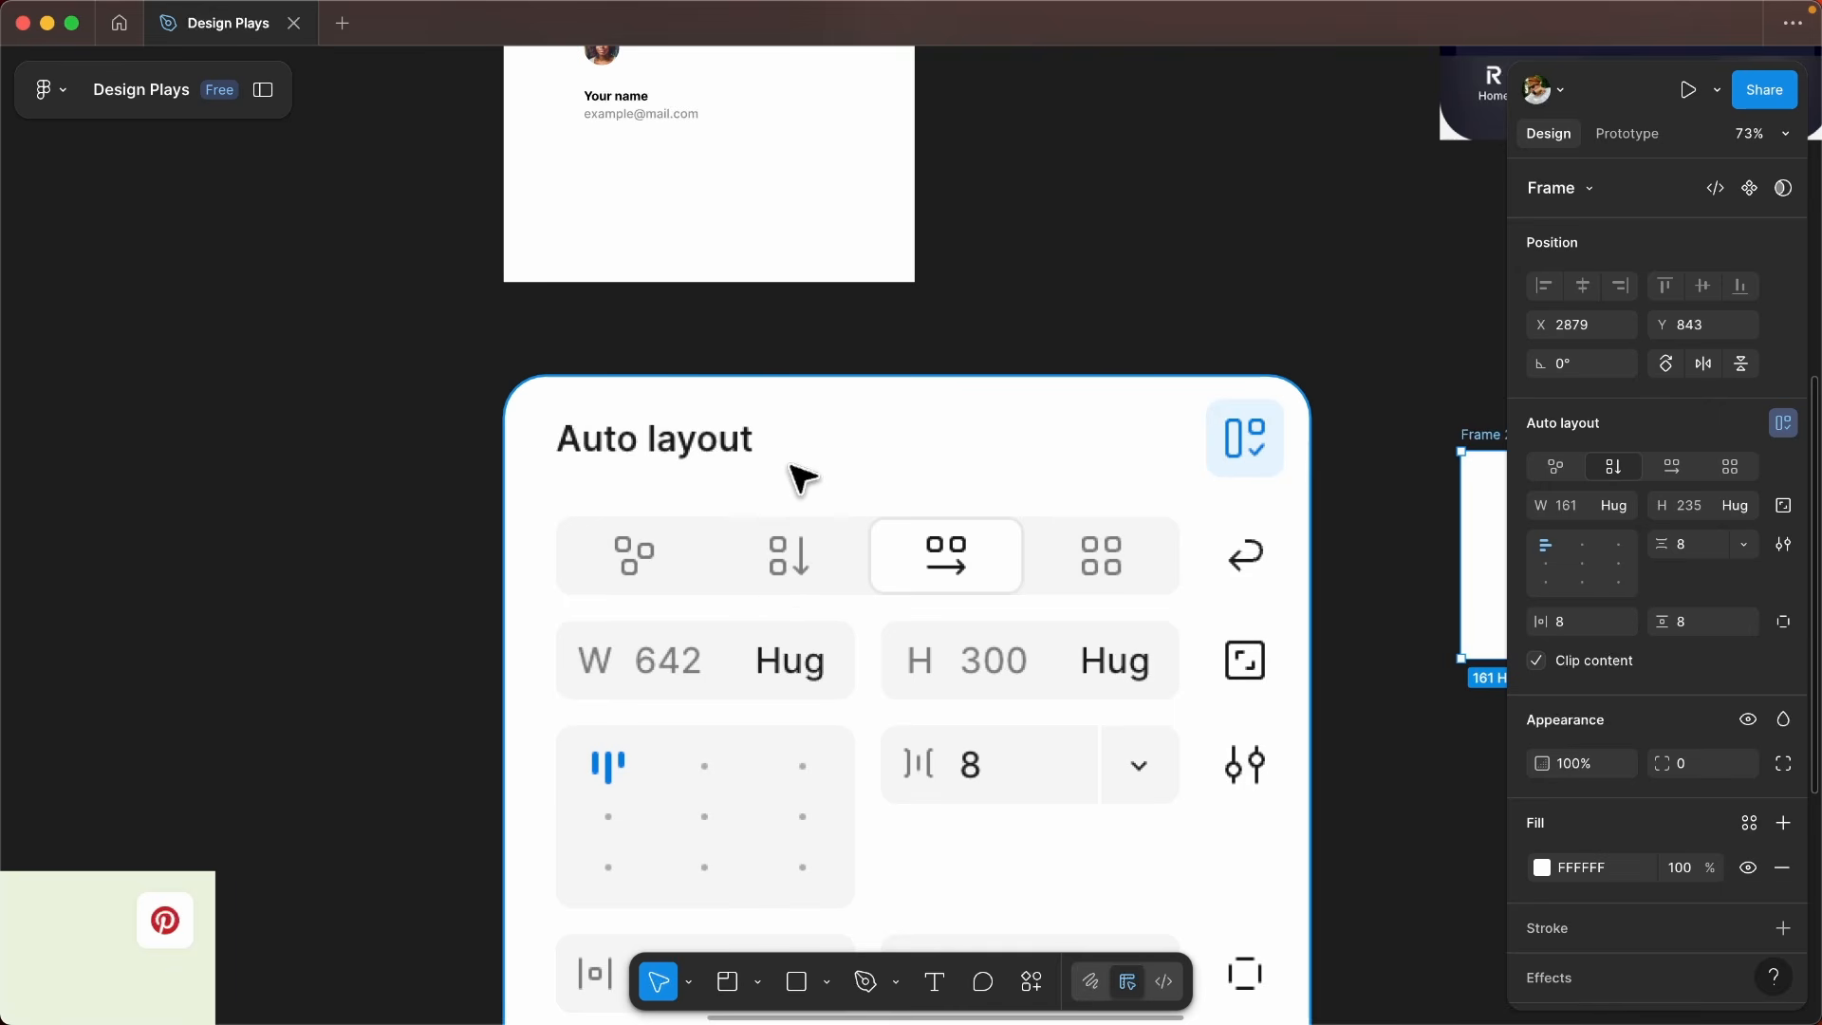
pyautogui.scroll(2, 818, 730)
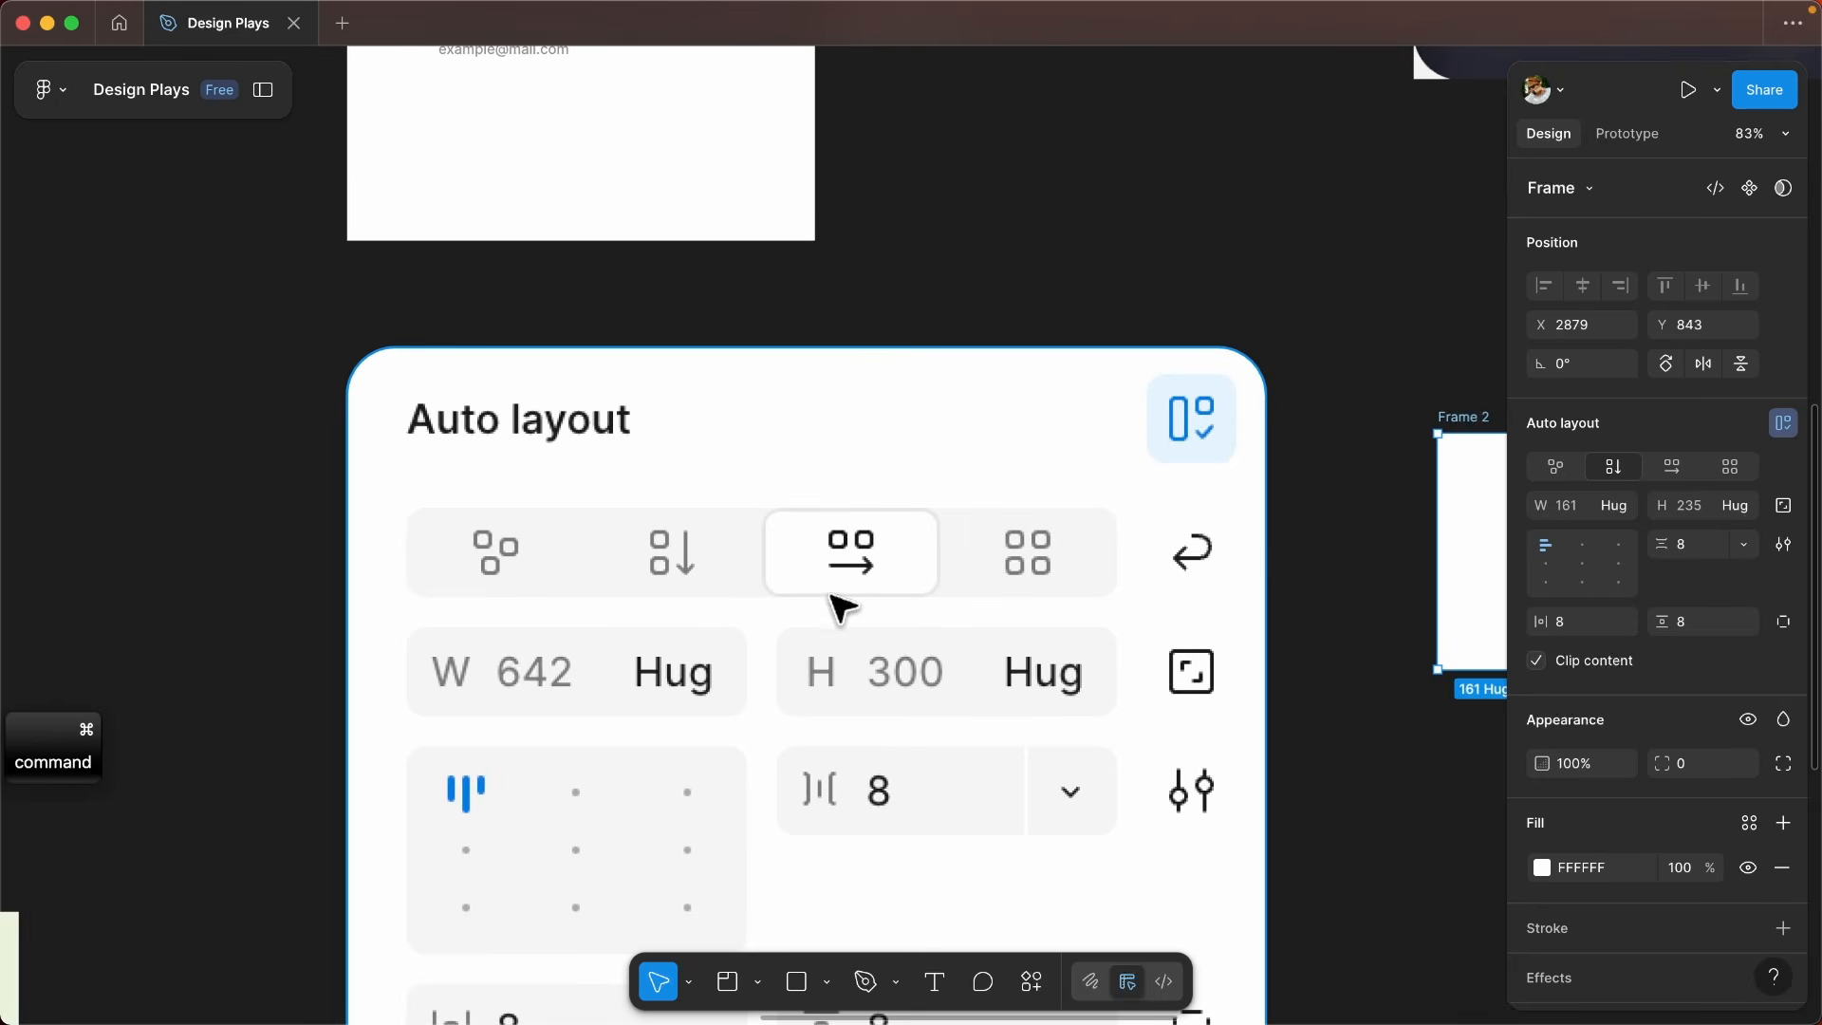
pyautogui.press('super')
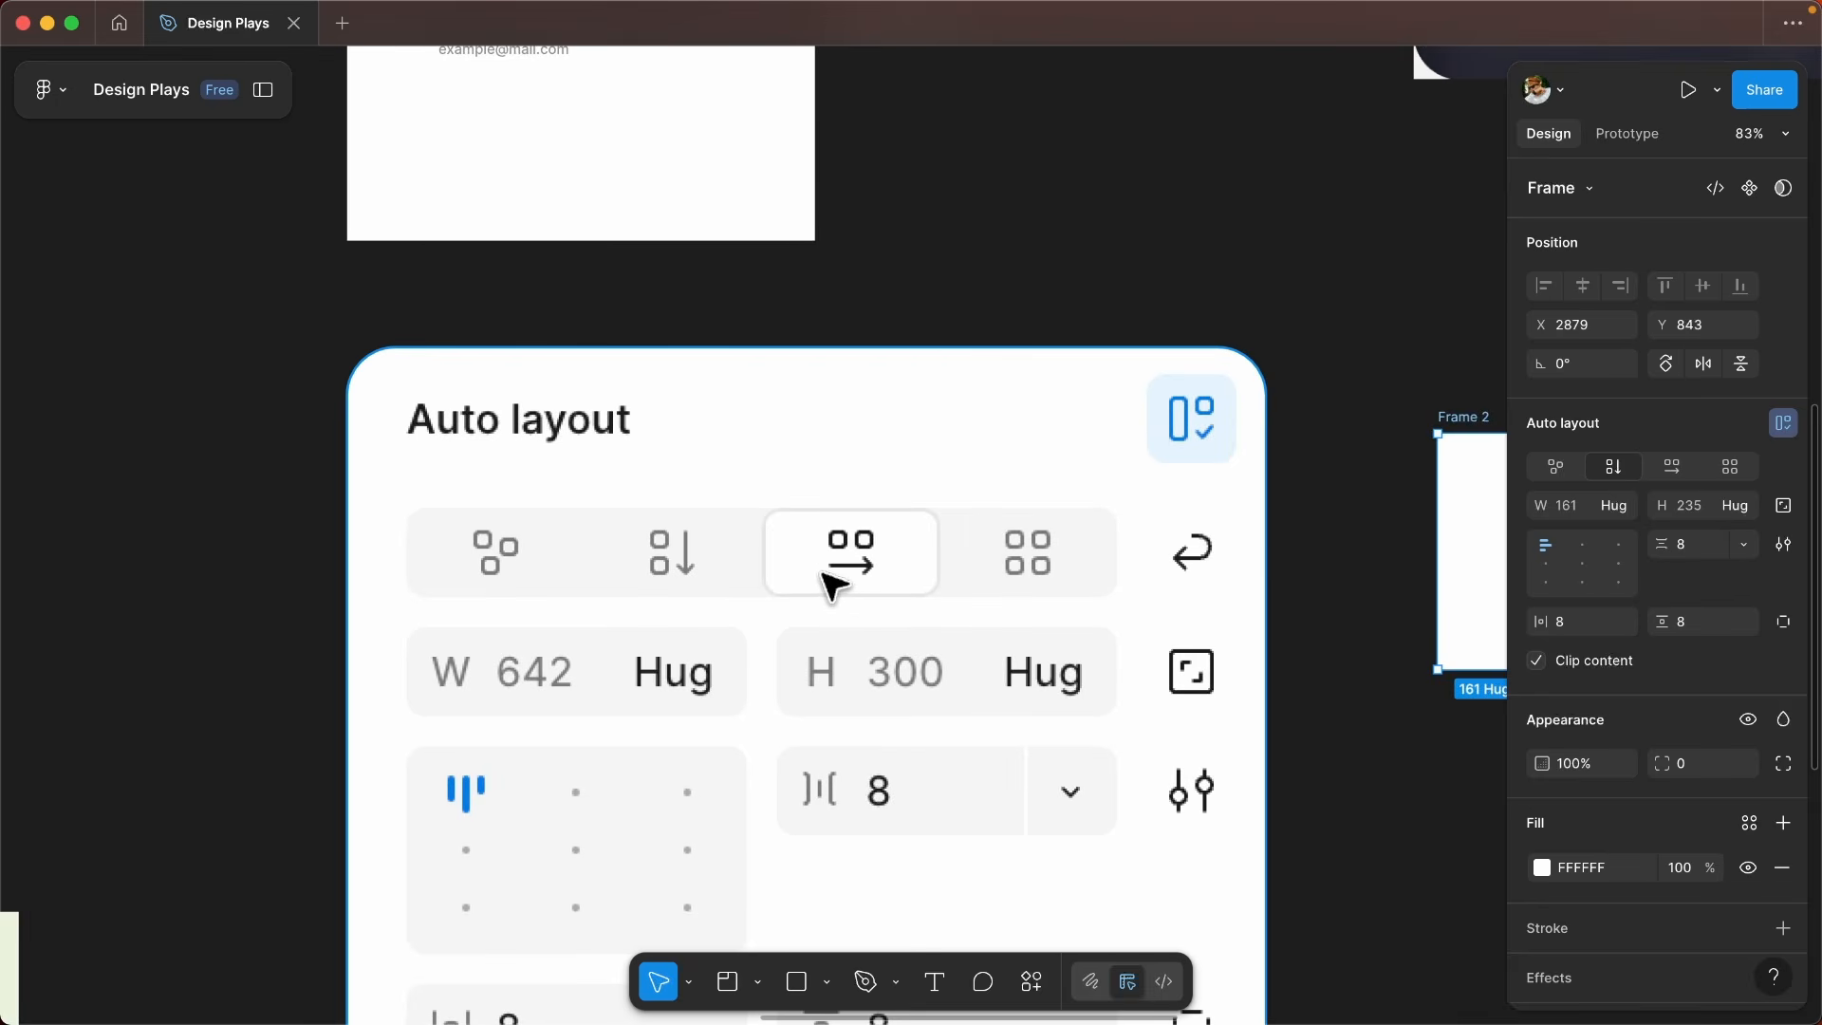
pyautogui.press('super')
pyautogui.scroll(-5, 895, 574)
pyautogui.scroll(-2, 961, 565)
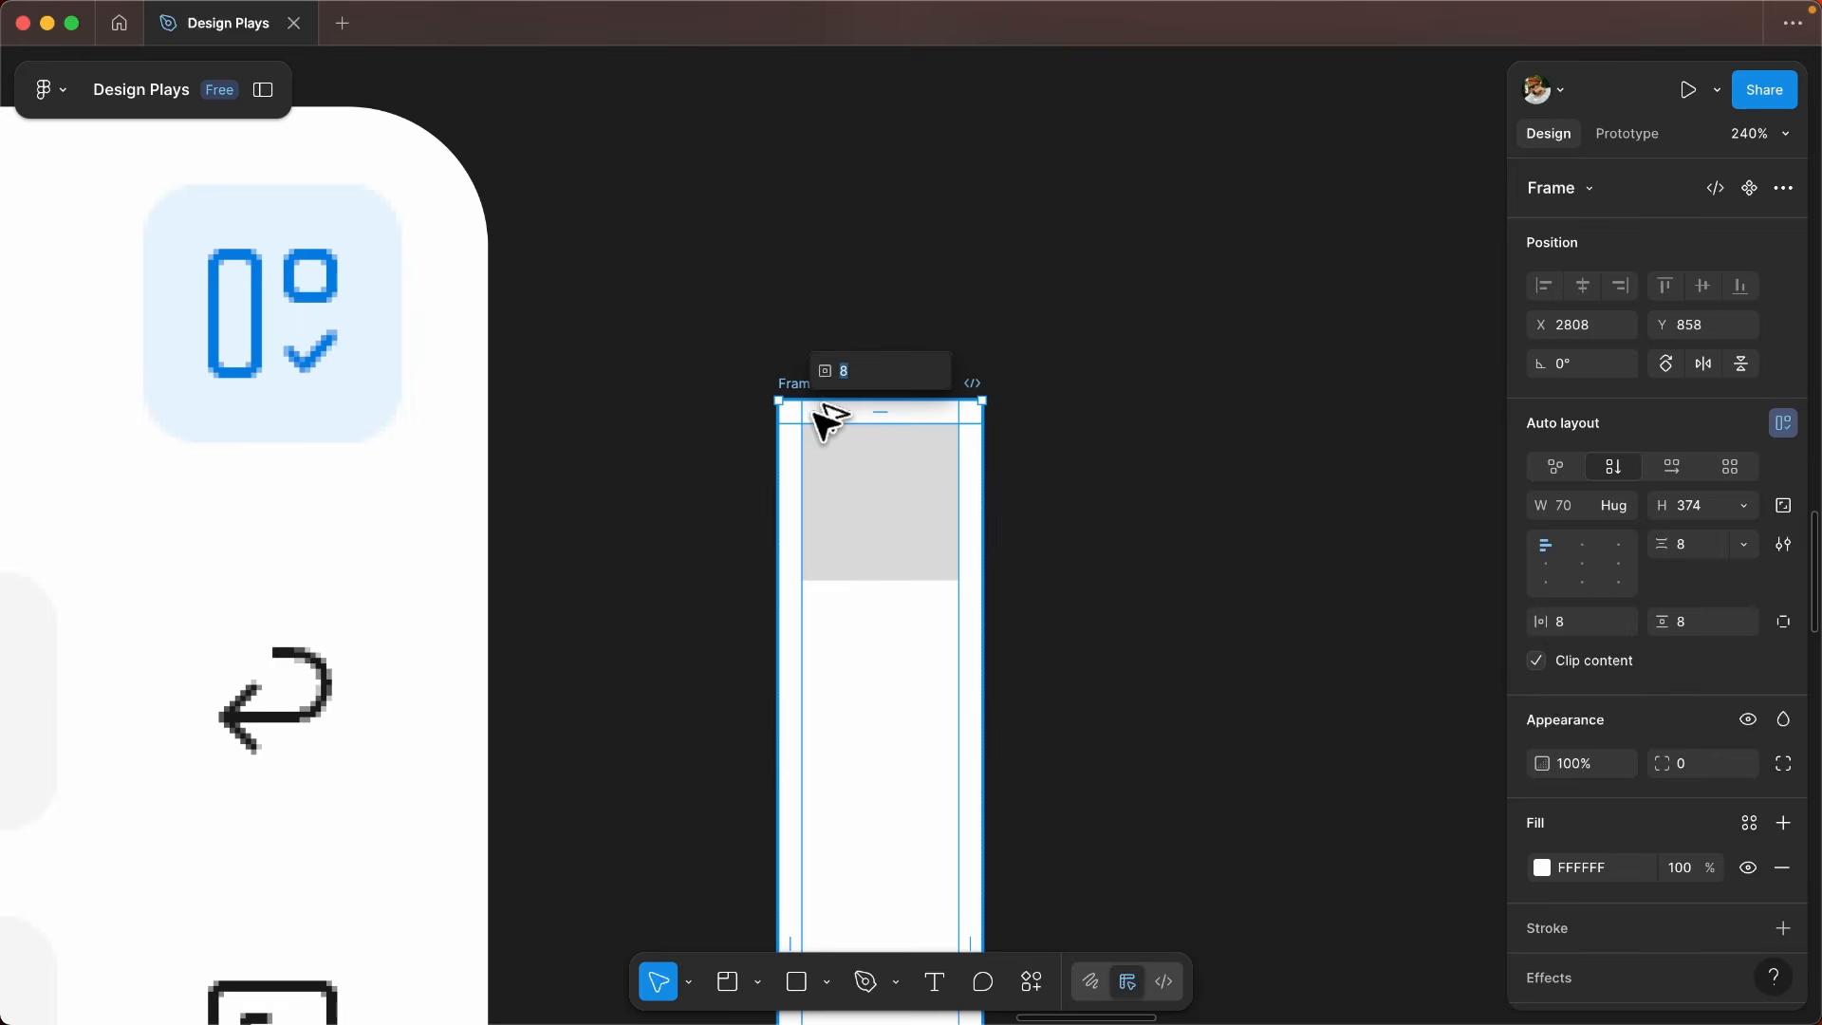
# - Set Frame 2's auto layout padding to 16 on all sides
pyautogui.write('16')
pyautogui.press('Return')
# - Duplicate the gray square in Frame 2 until there are seven, and switch the frame's flow to horizontal
pyautogui.press('super+d')
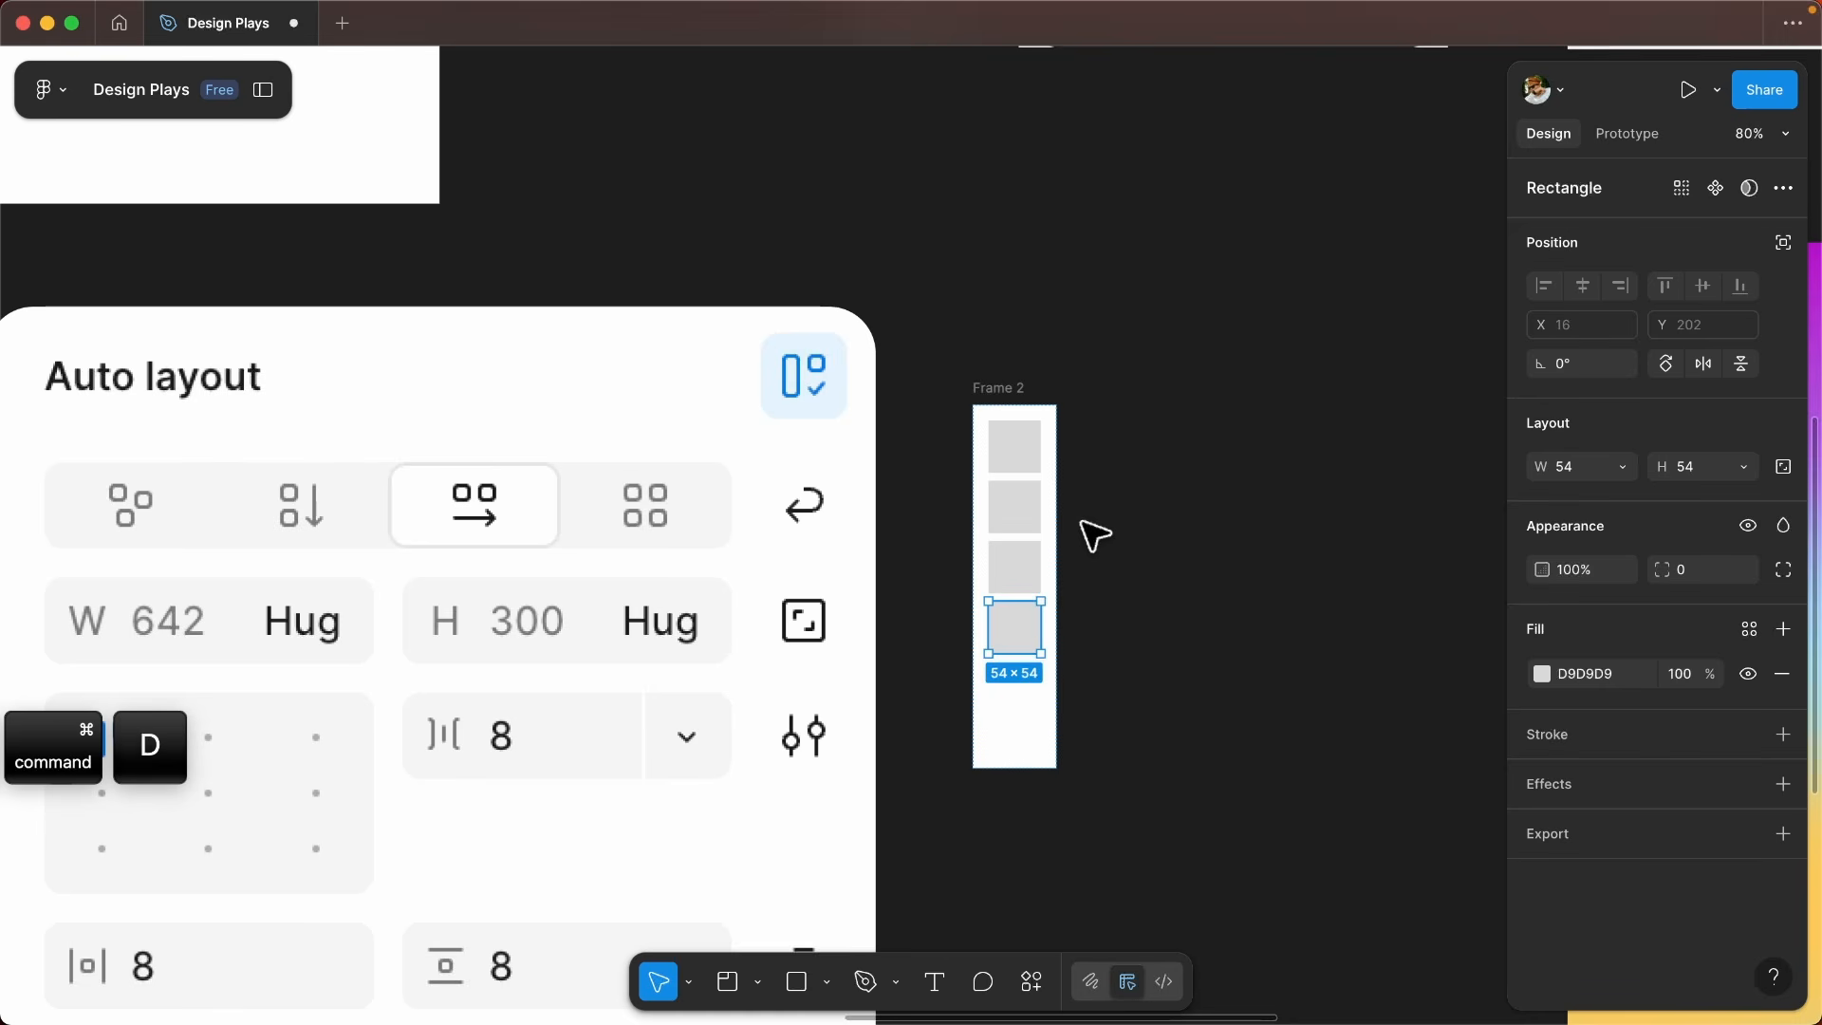
pyautogui.press('super+d')
pyautogui.press('super+d')
pyautogui.press('super+d')
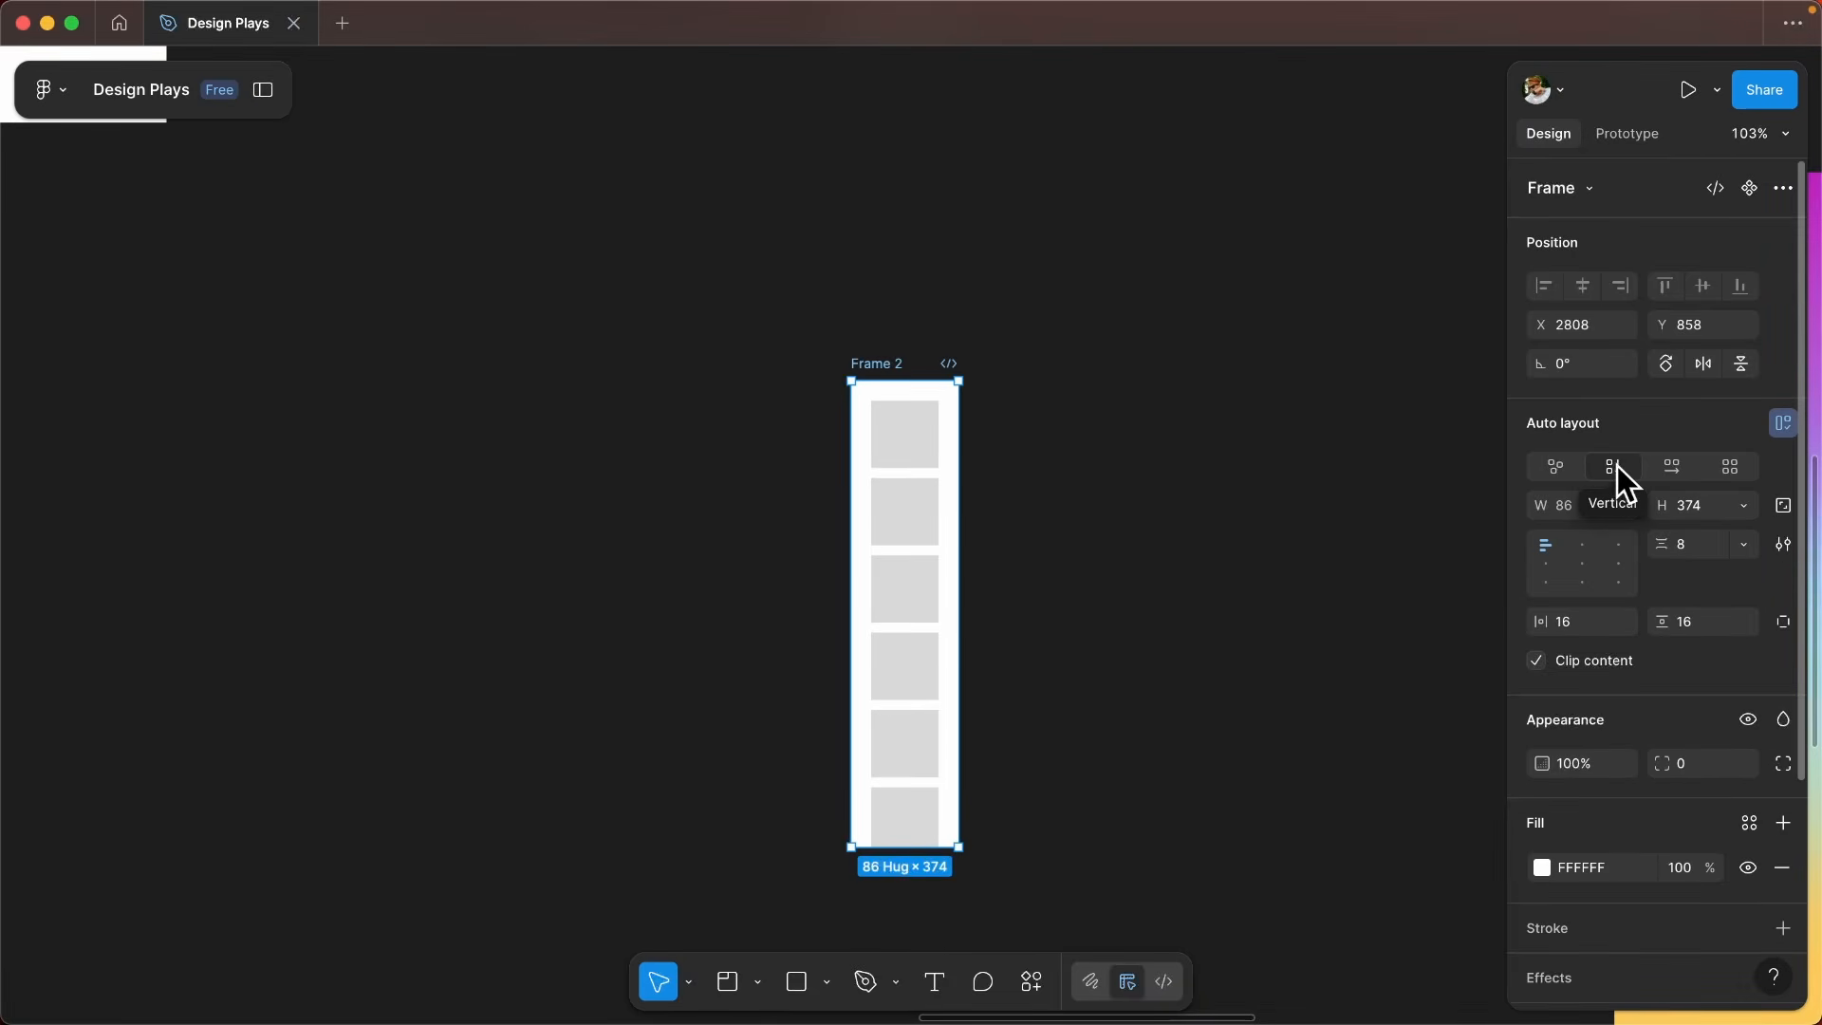
pyautogui.click(1668, 469)
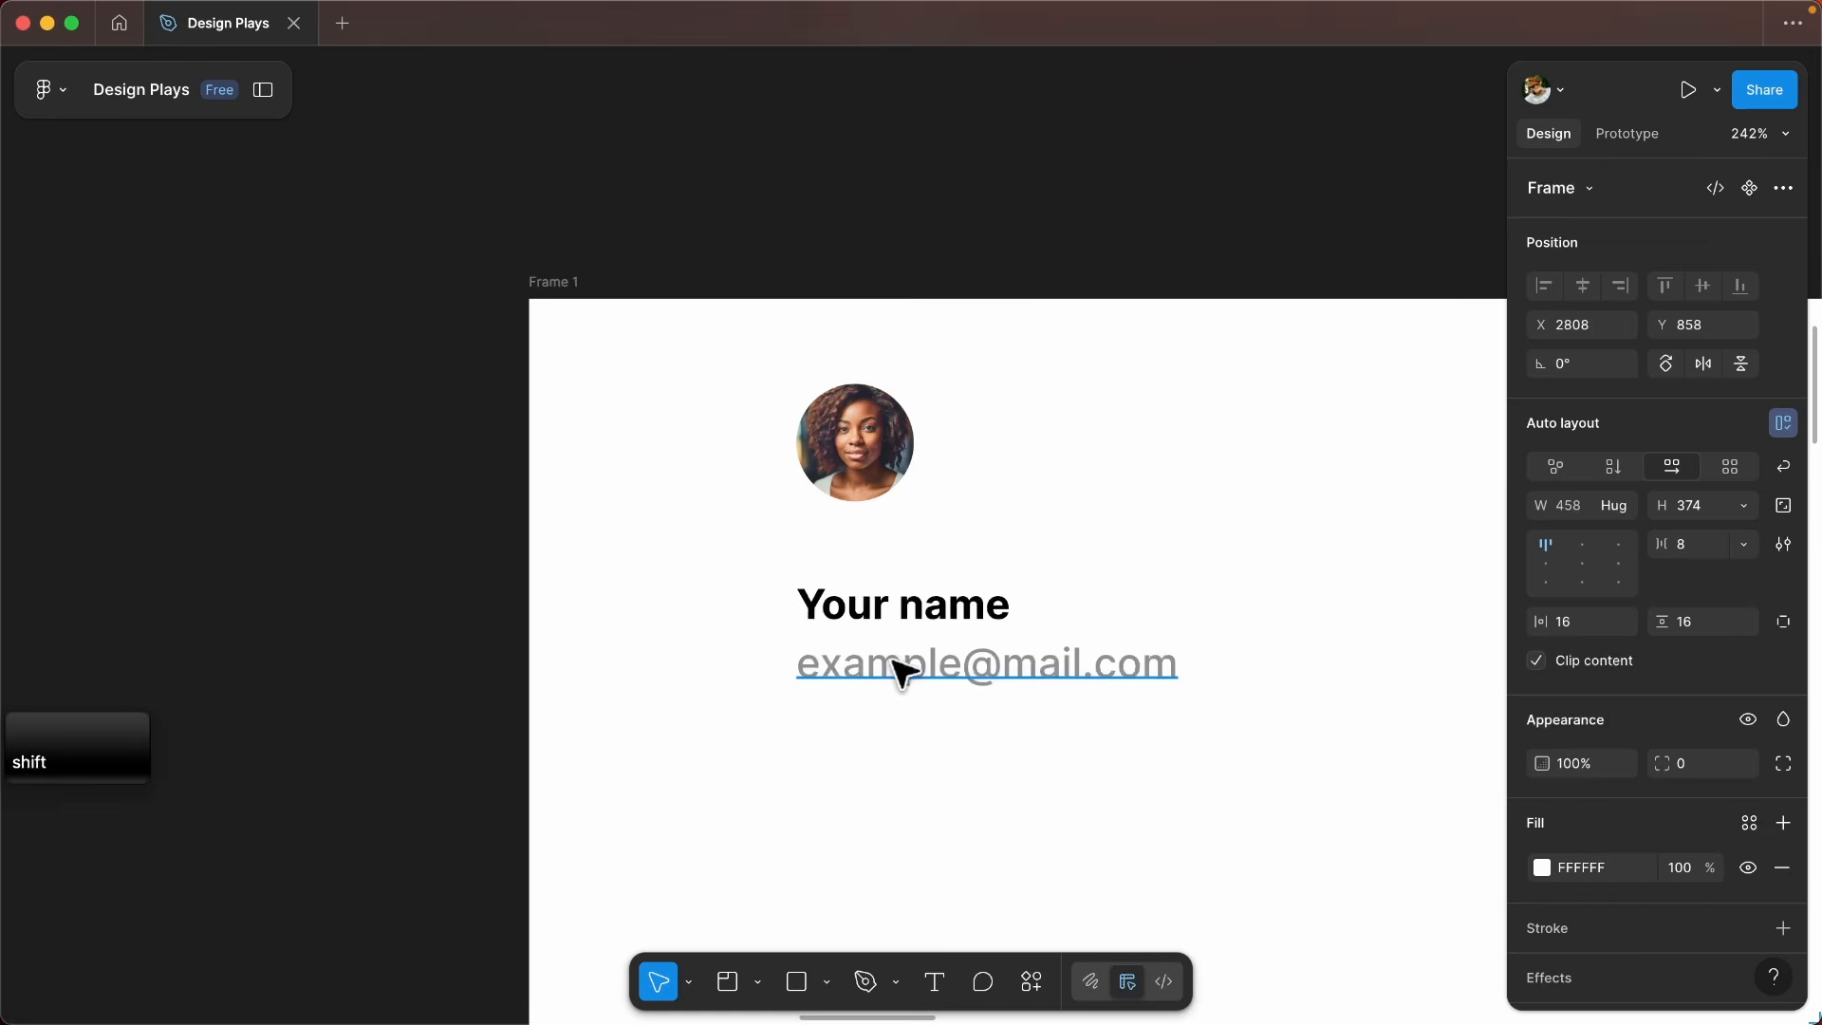
# - Wrap the name and email texts in an auto layout frame, and nest it with the avatar in an outer auto layout
pyautogui.keyDown('shift'); pyautogui.click(897, 668); pyautogui.keyUp('shift')
pyautogui.keyDown('shift'); pyautogui.click(906, 601); pyautogui.keyUp('shift')
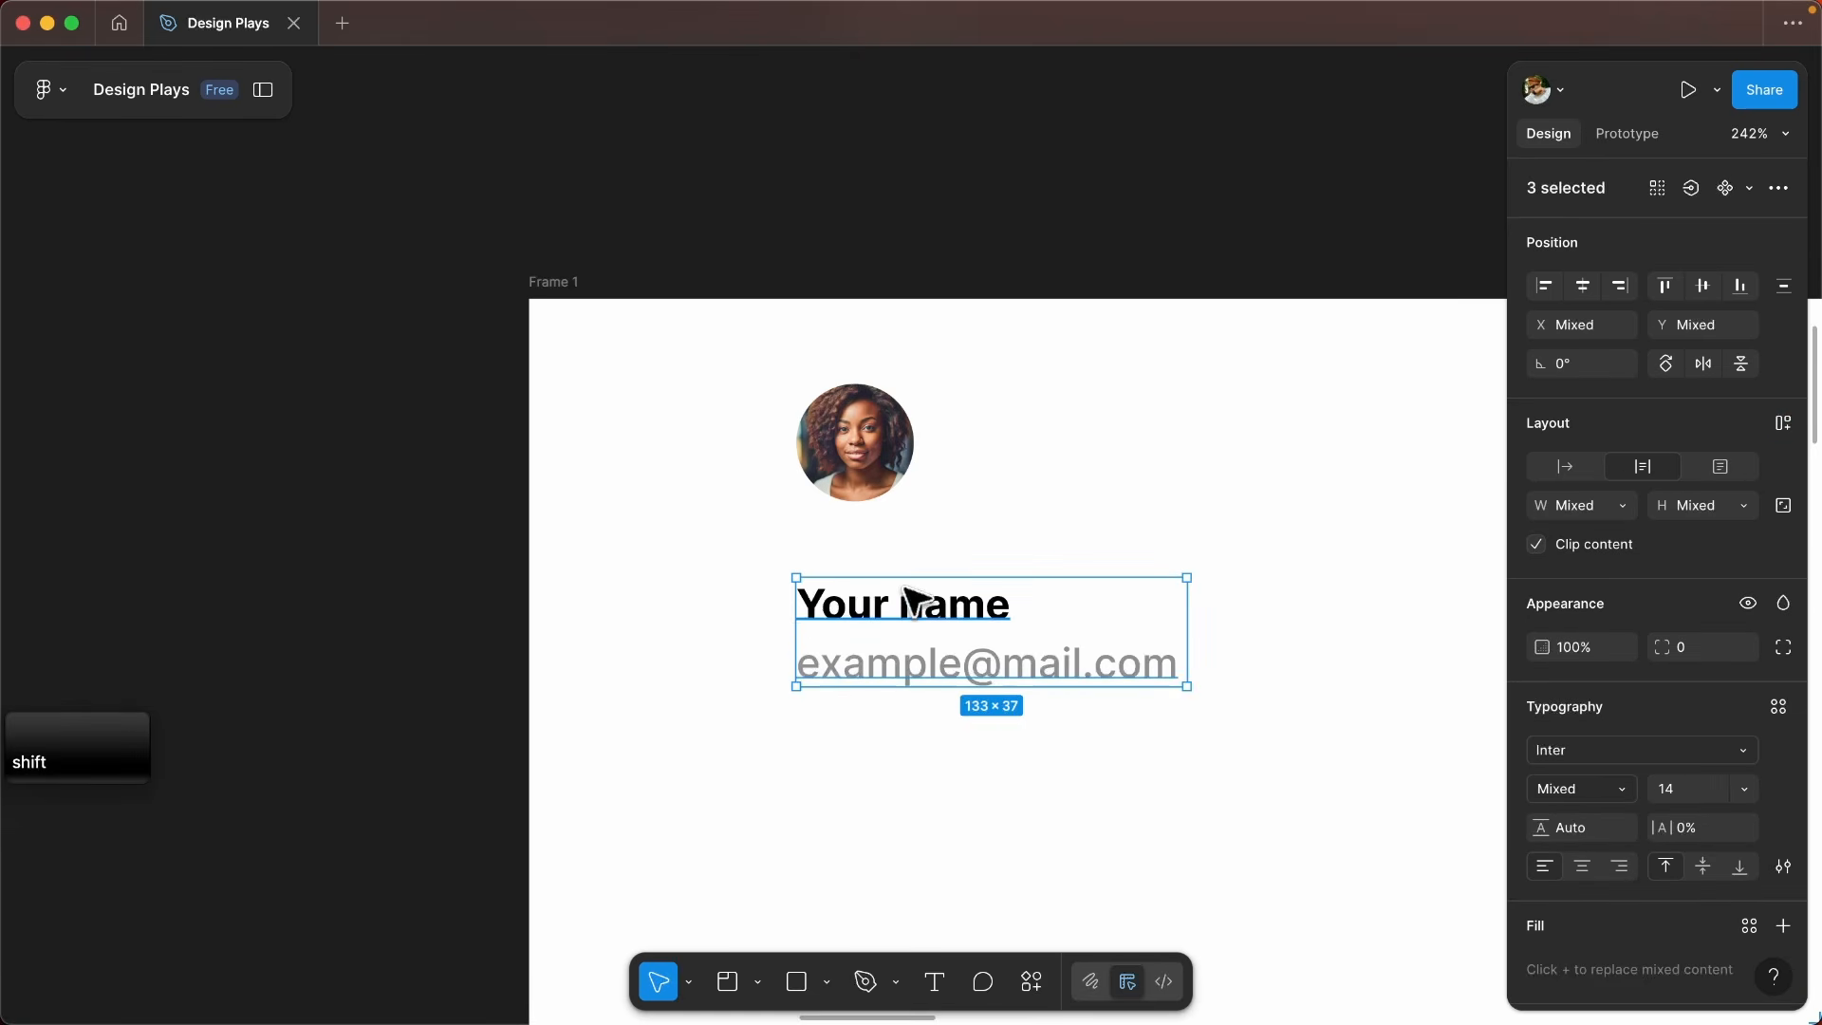
pyautogui.hotkey('shift', 'a')
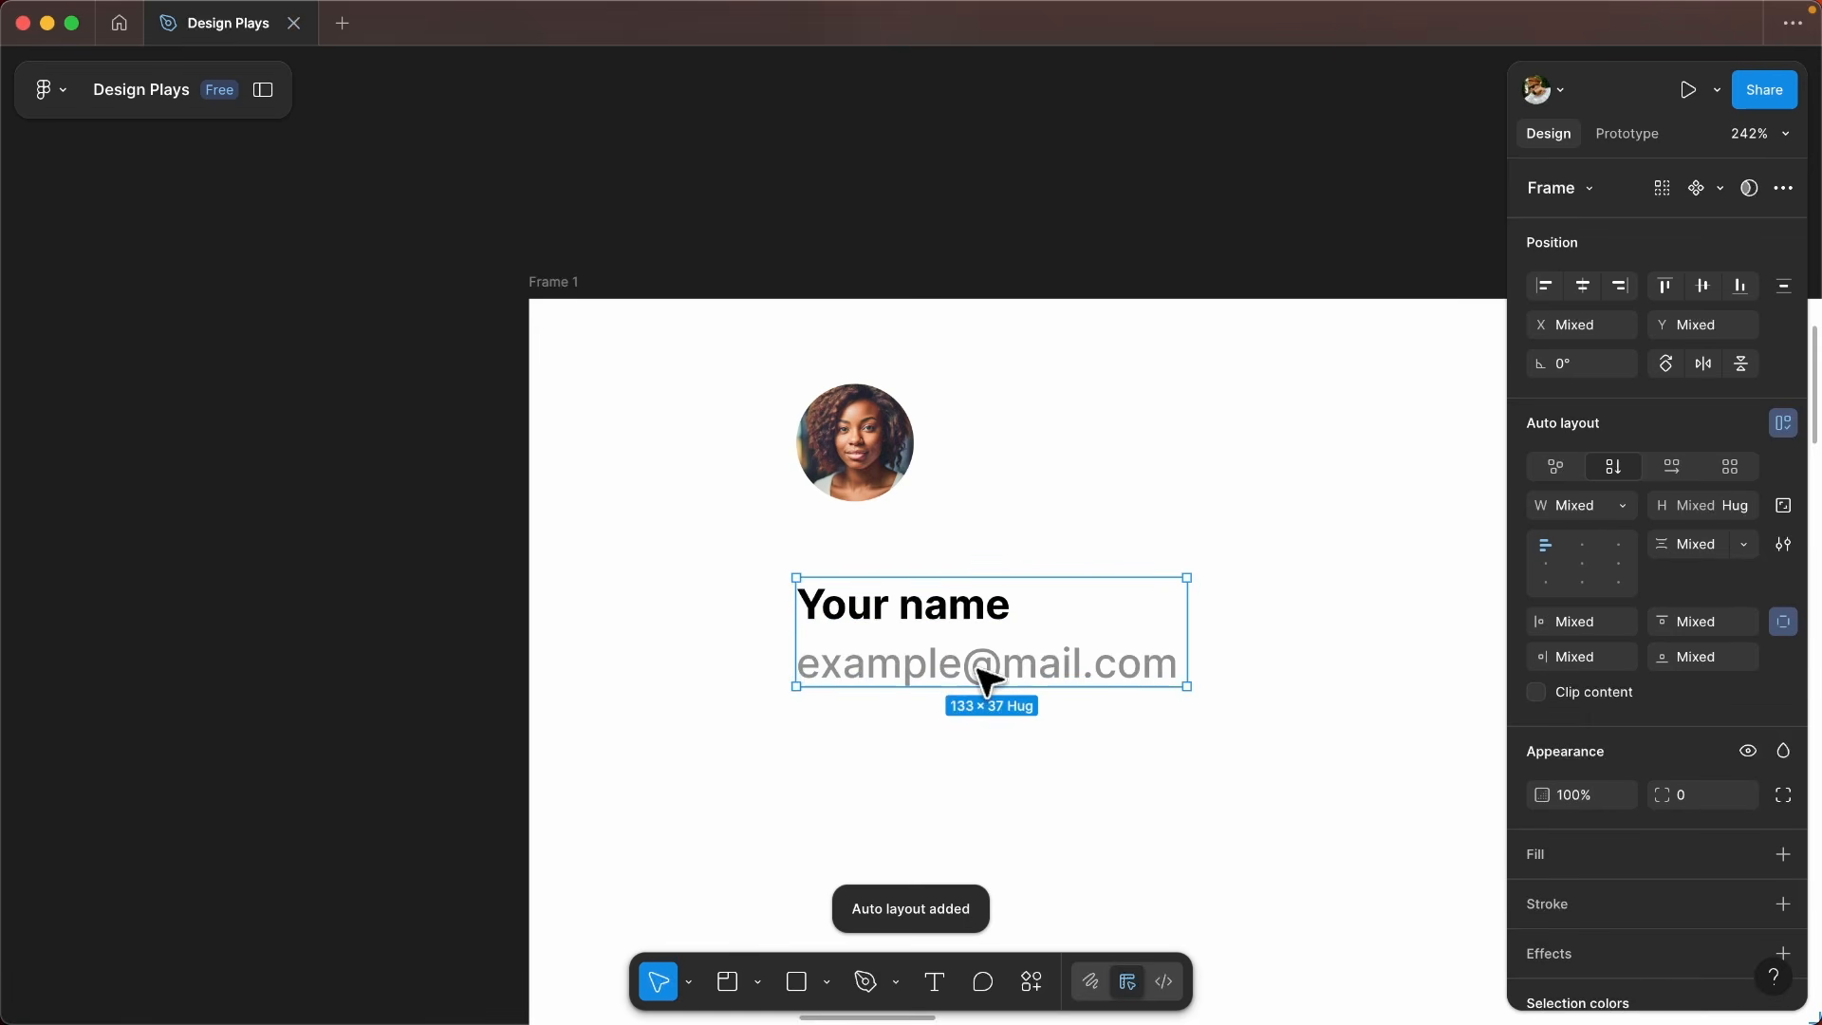
pyautogui.keyDown('shift'); pyautogui.click(902, 479); pyautogui.keyUp('shift')
pyautogui.hotkey('shift', 'a')
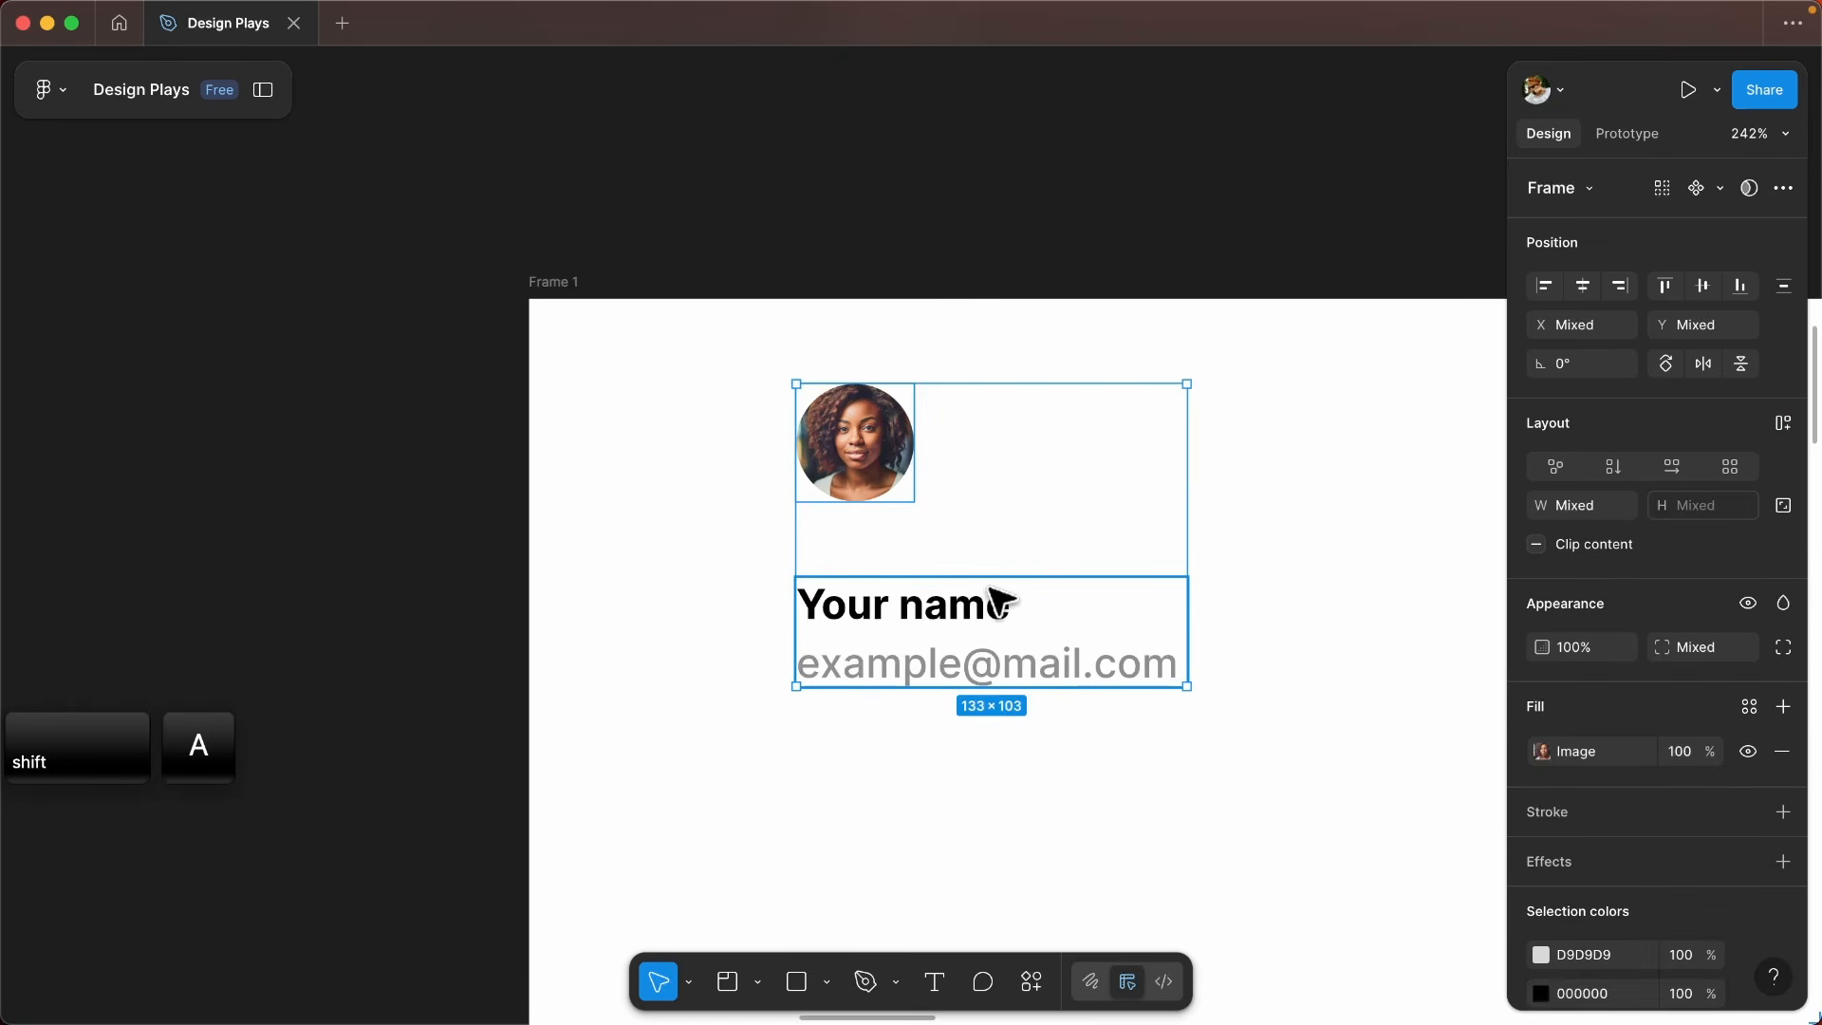
# - Move the Auto layout panel image to about X 1671, Y 1045, beside the cardboard boxes picture
pyautogui.scroll(-1, 685, 550)
pyautogui.scroll(-3, 685, 551)
pyautogui.scroll(-3, 976, 581)
pyautogui.scroll(2, 716, 617)
pyautogui.moveTo(705, 603); pyautogui.dragTo(815, 669)
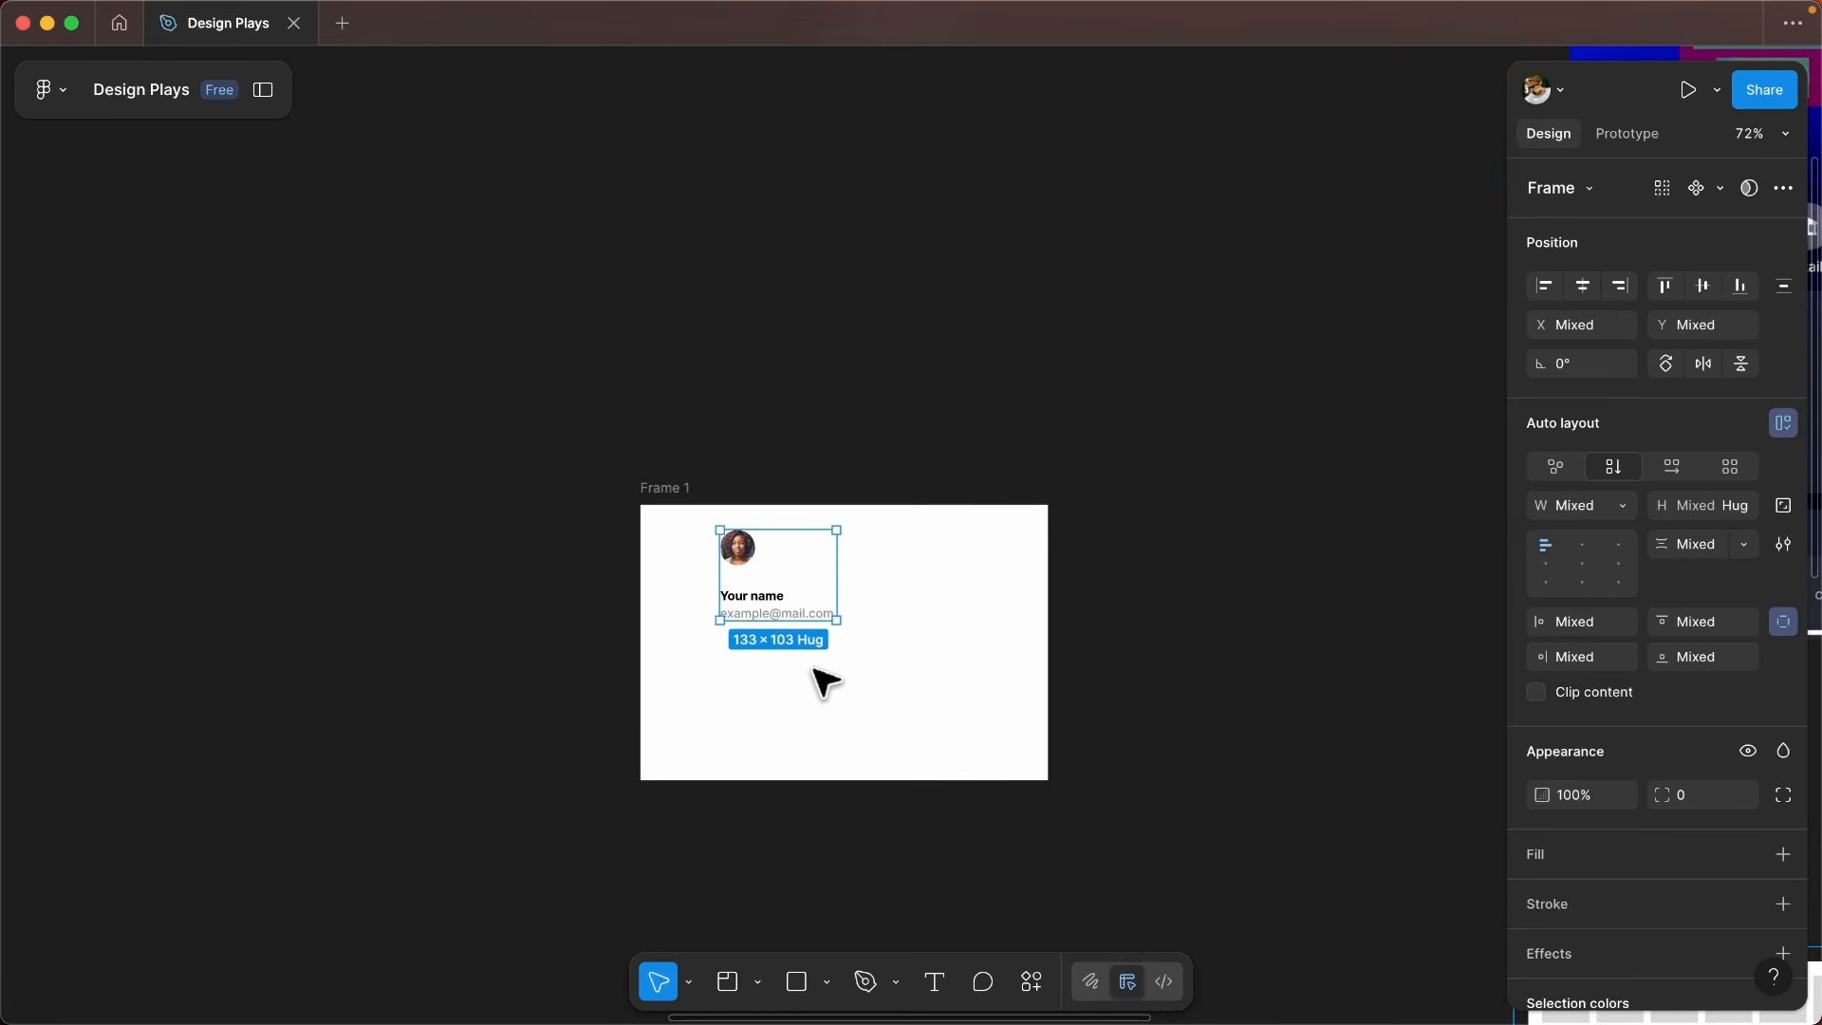
pyautogui.scroll(2, 564, 598)
pyautogui.moveTo(577, 612); pyautogui.dragTo(631, 574)
pyautogui.scroll(-1, 741, 512)
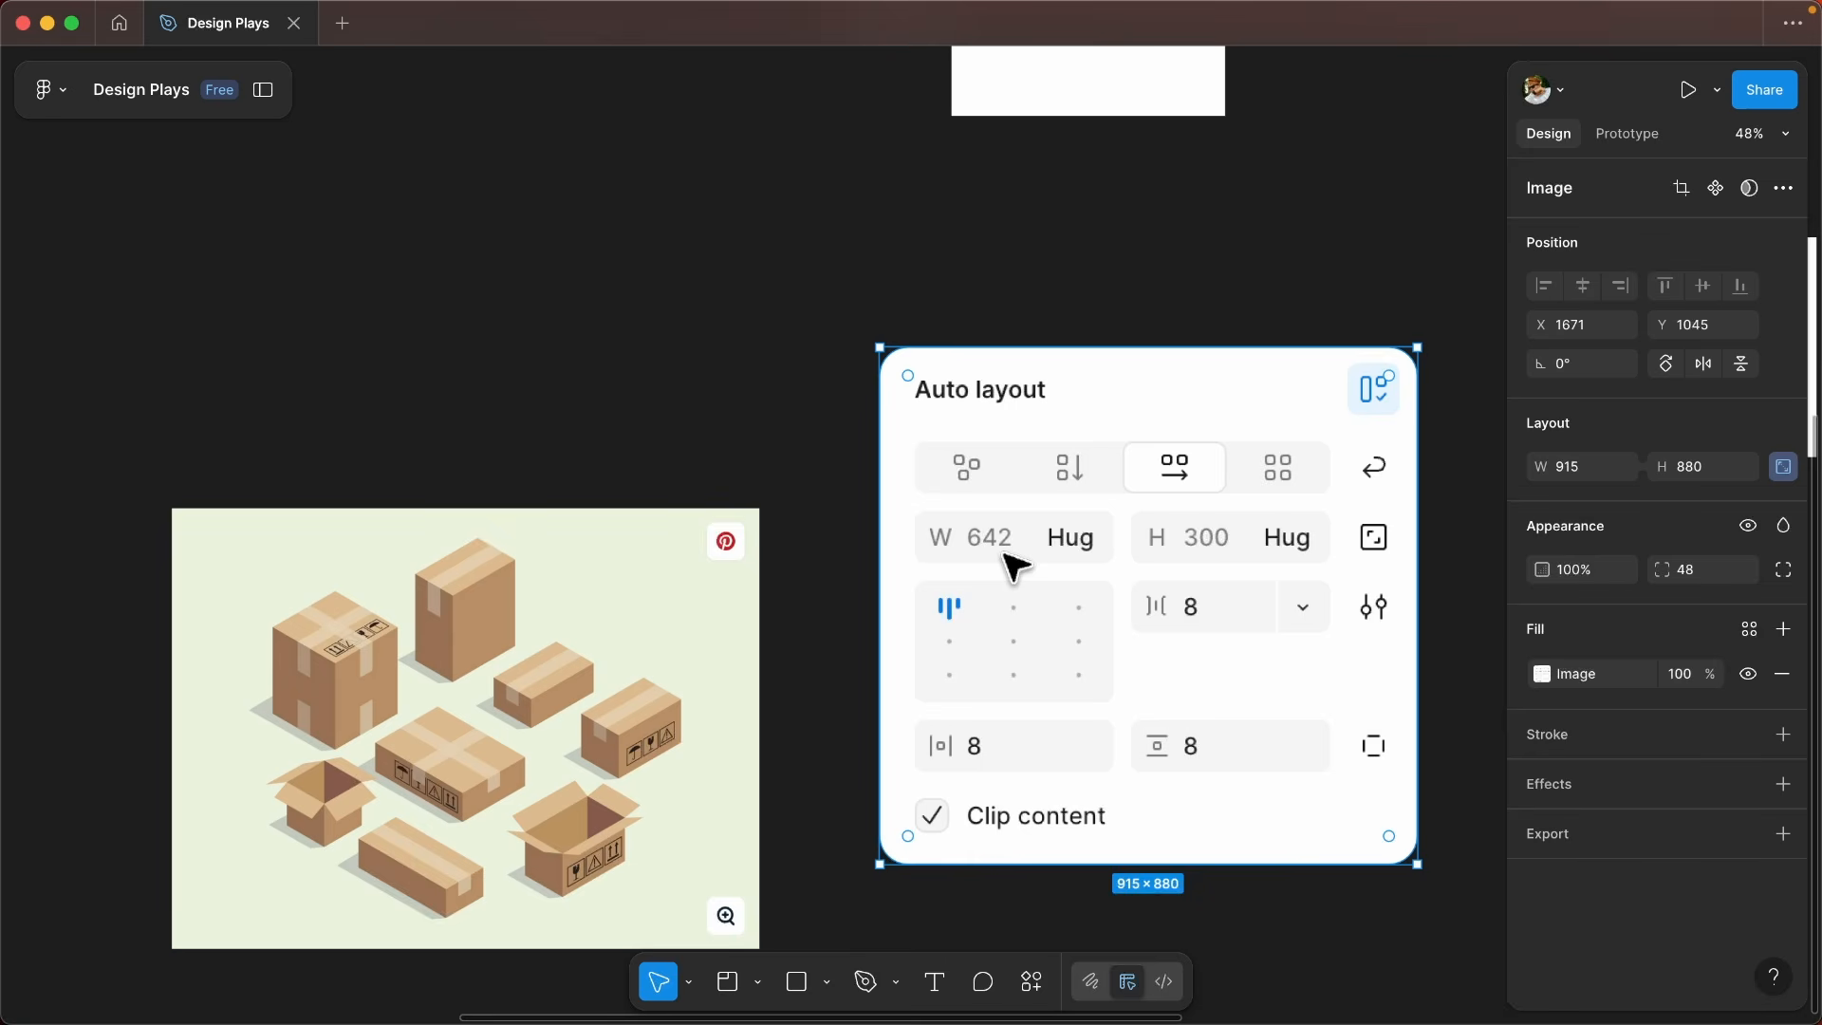
pyautogui.scroll(2, 1014, 566)
pyautogui.scroll(-1, 930, 636)
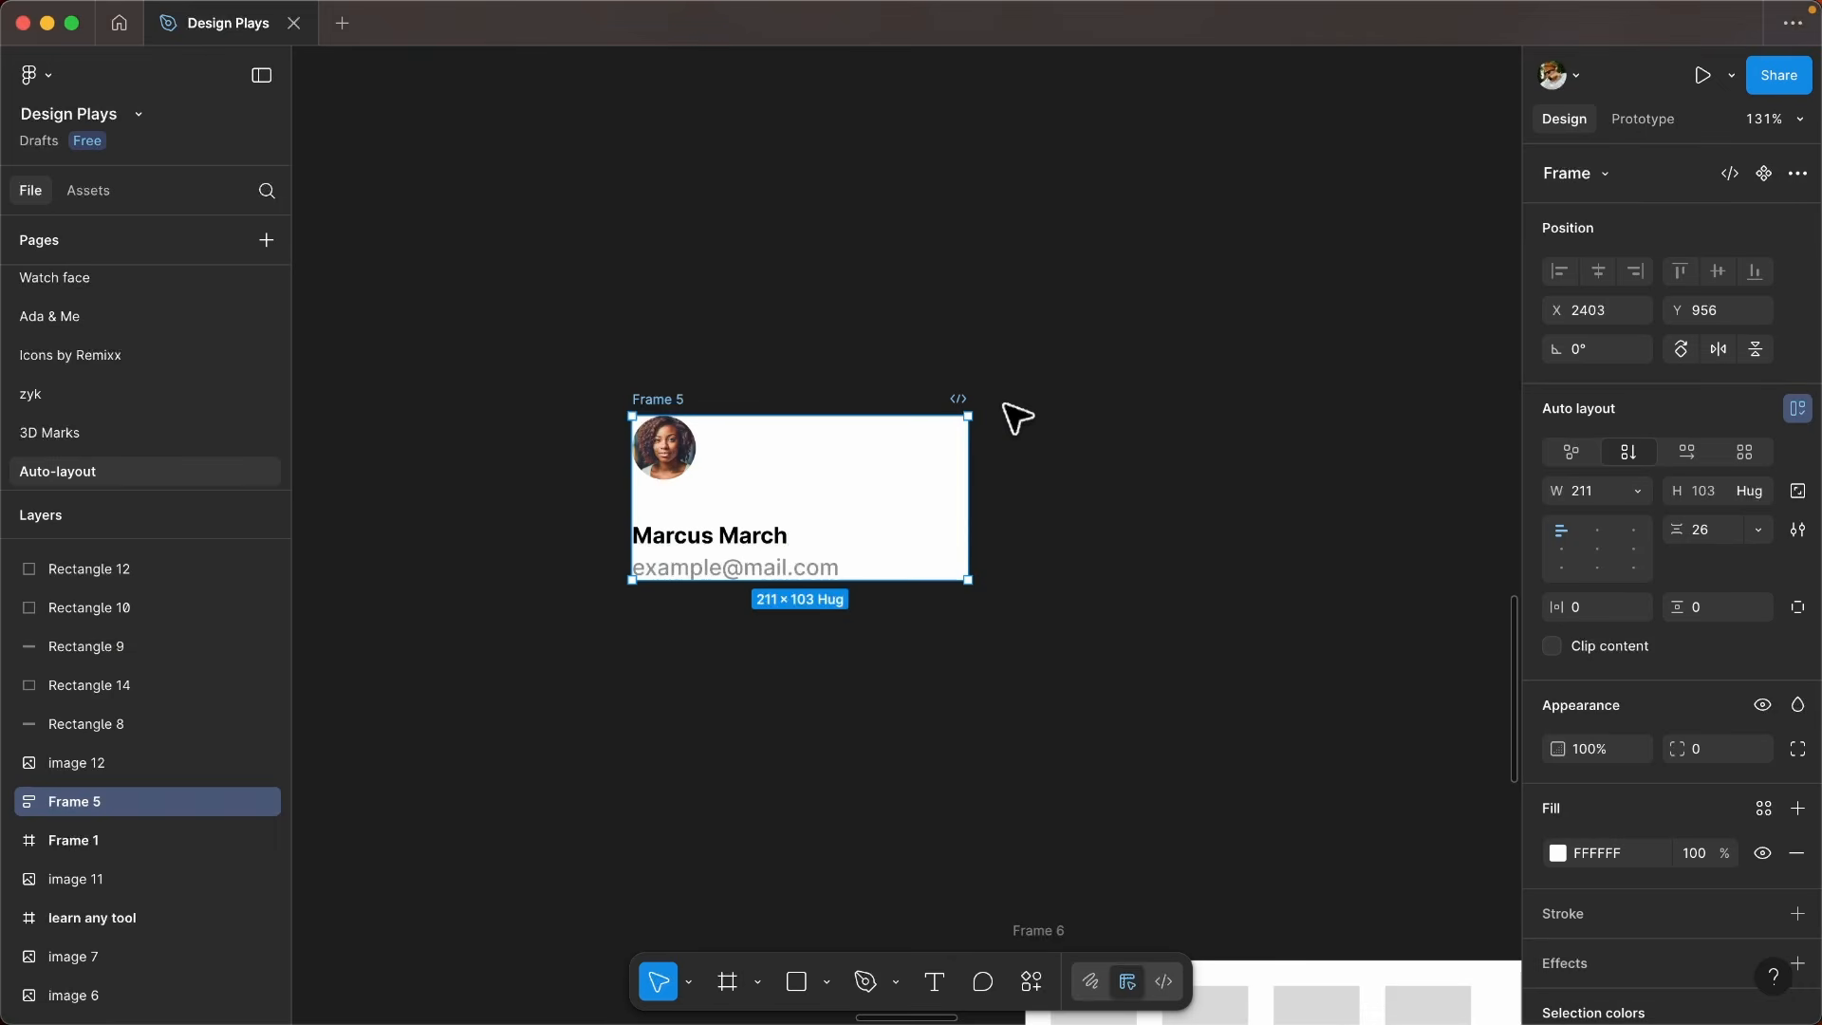
# - Keep Frame 5 at a fixed width and set that width to 220
pyautogui.scroll(1, 786, 465)
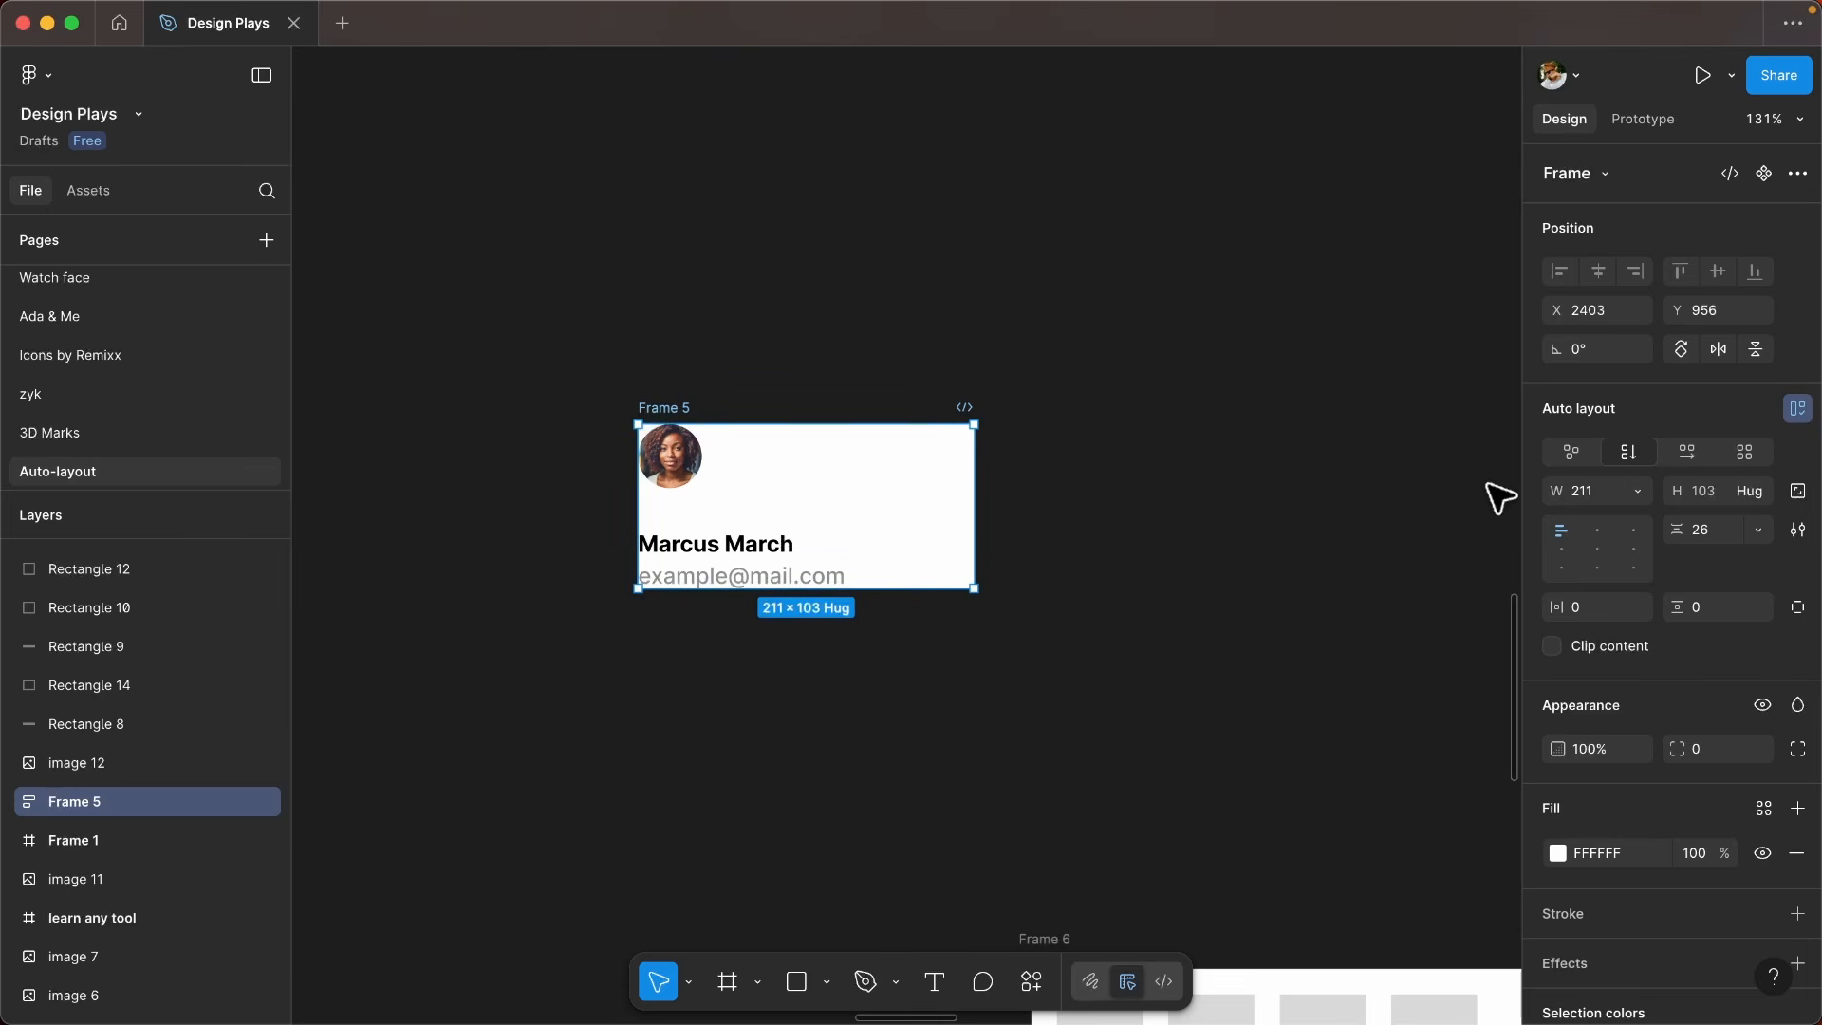
pyautogui.click(1630, 492)
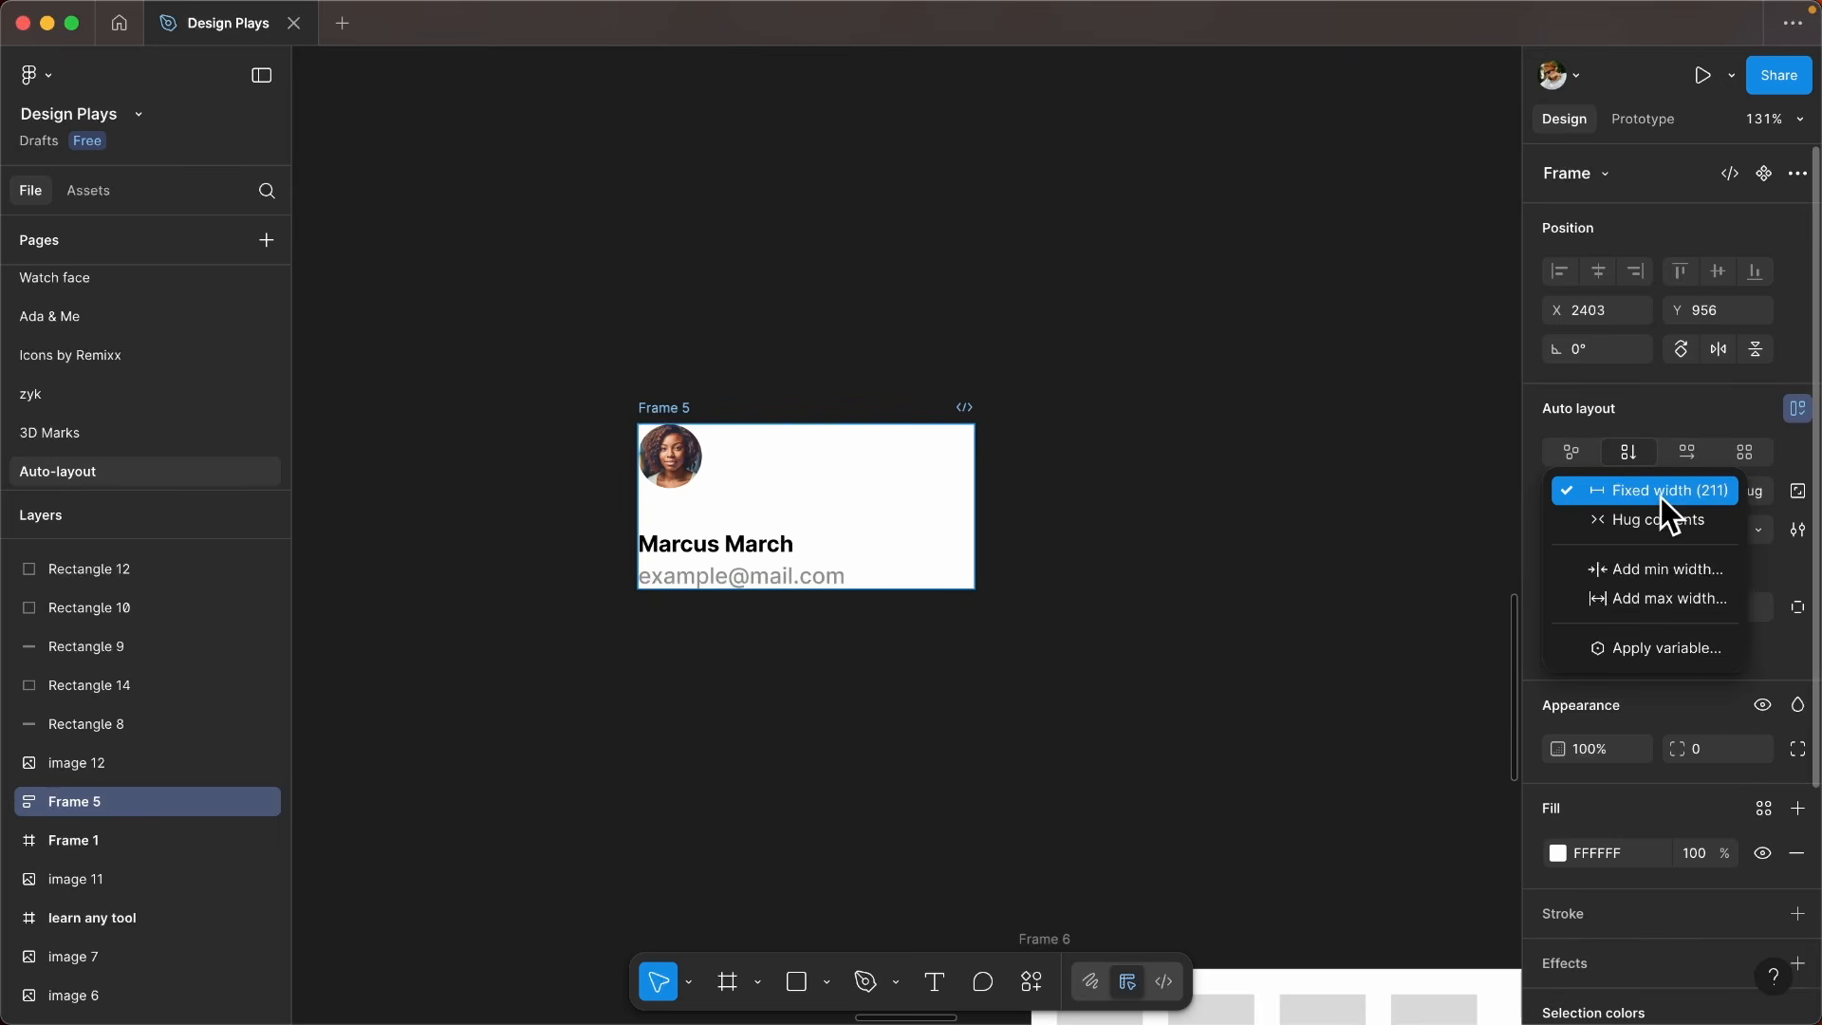
pyautogui.click(1654, 496)
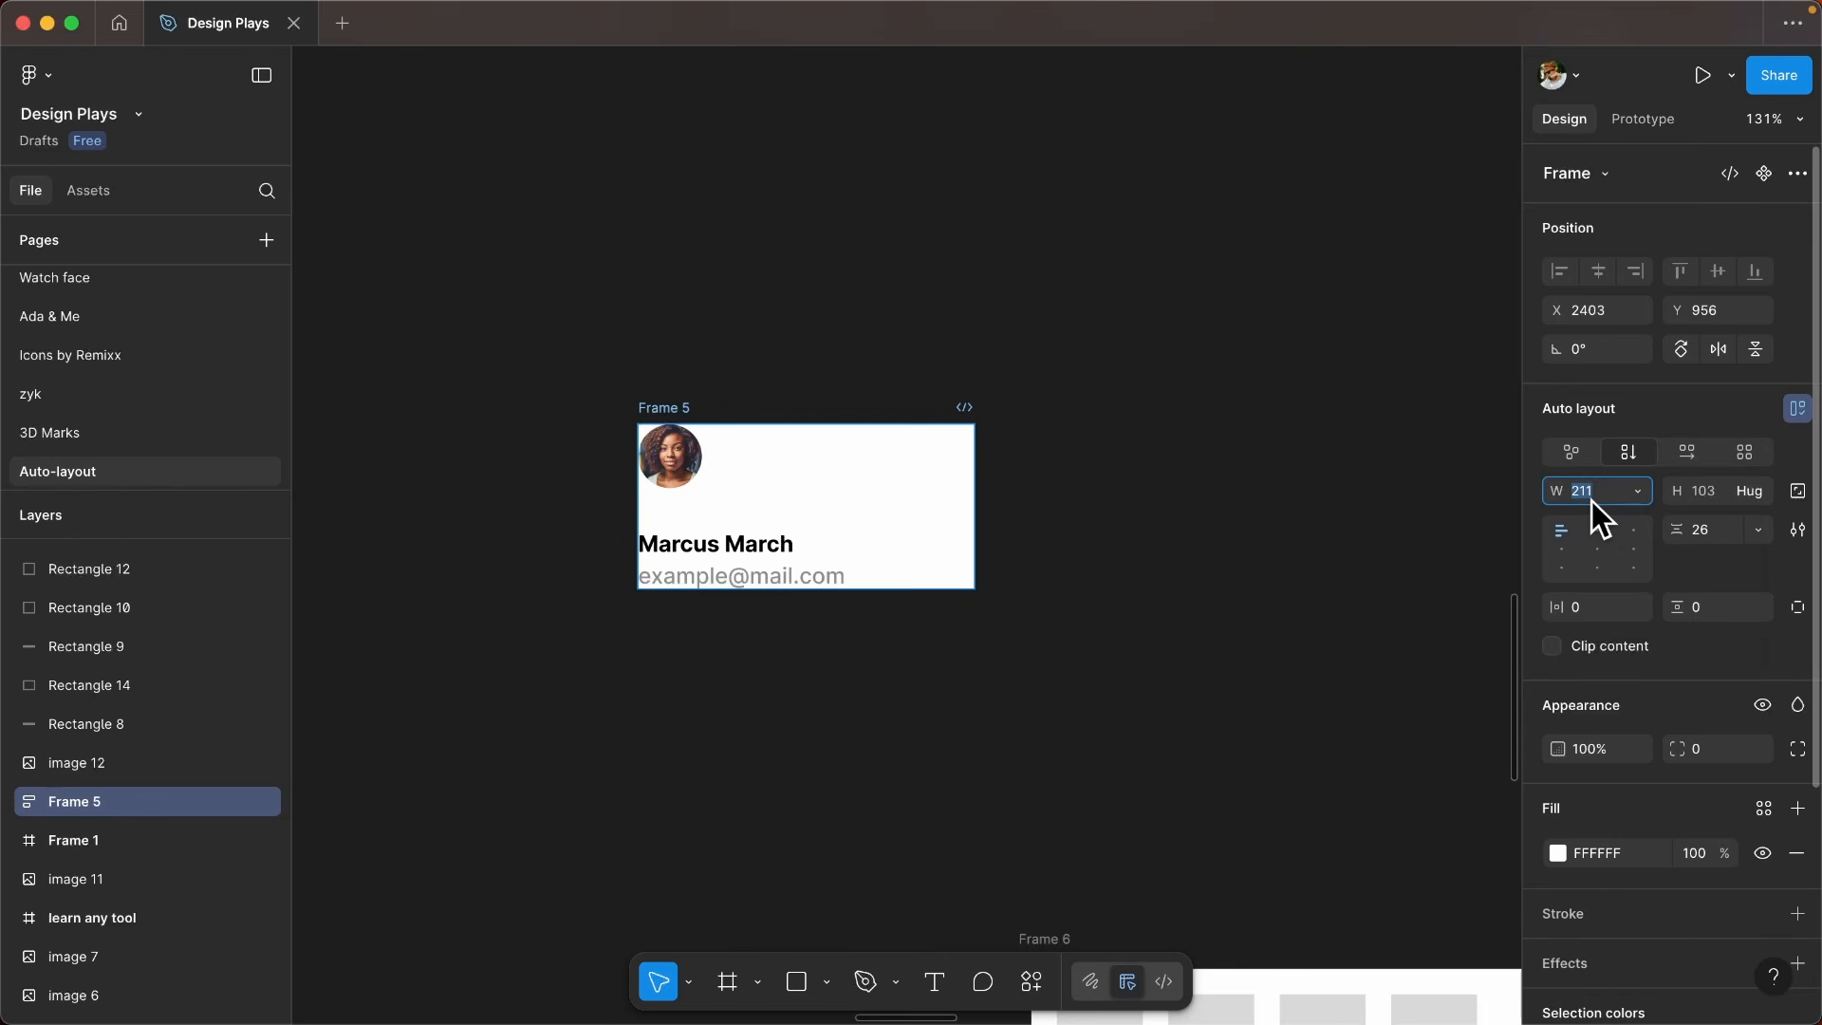
pyautogui.write('220')
pyautogui.press('Return')
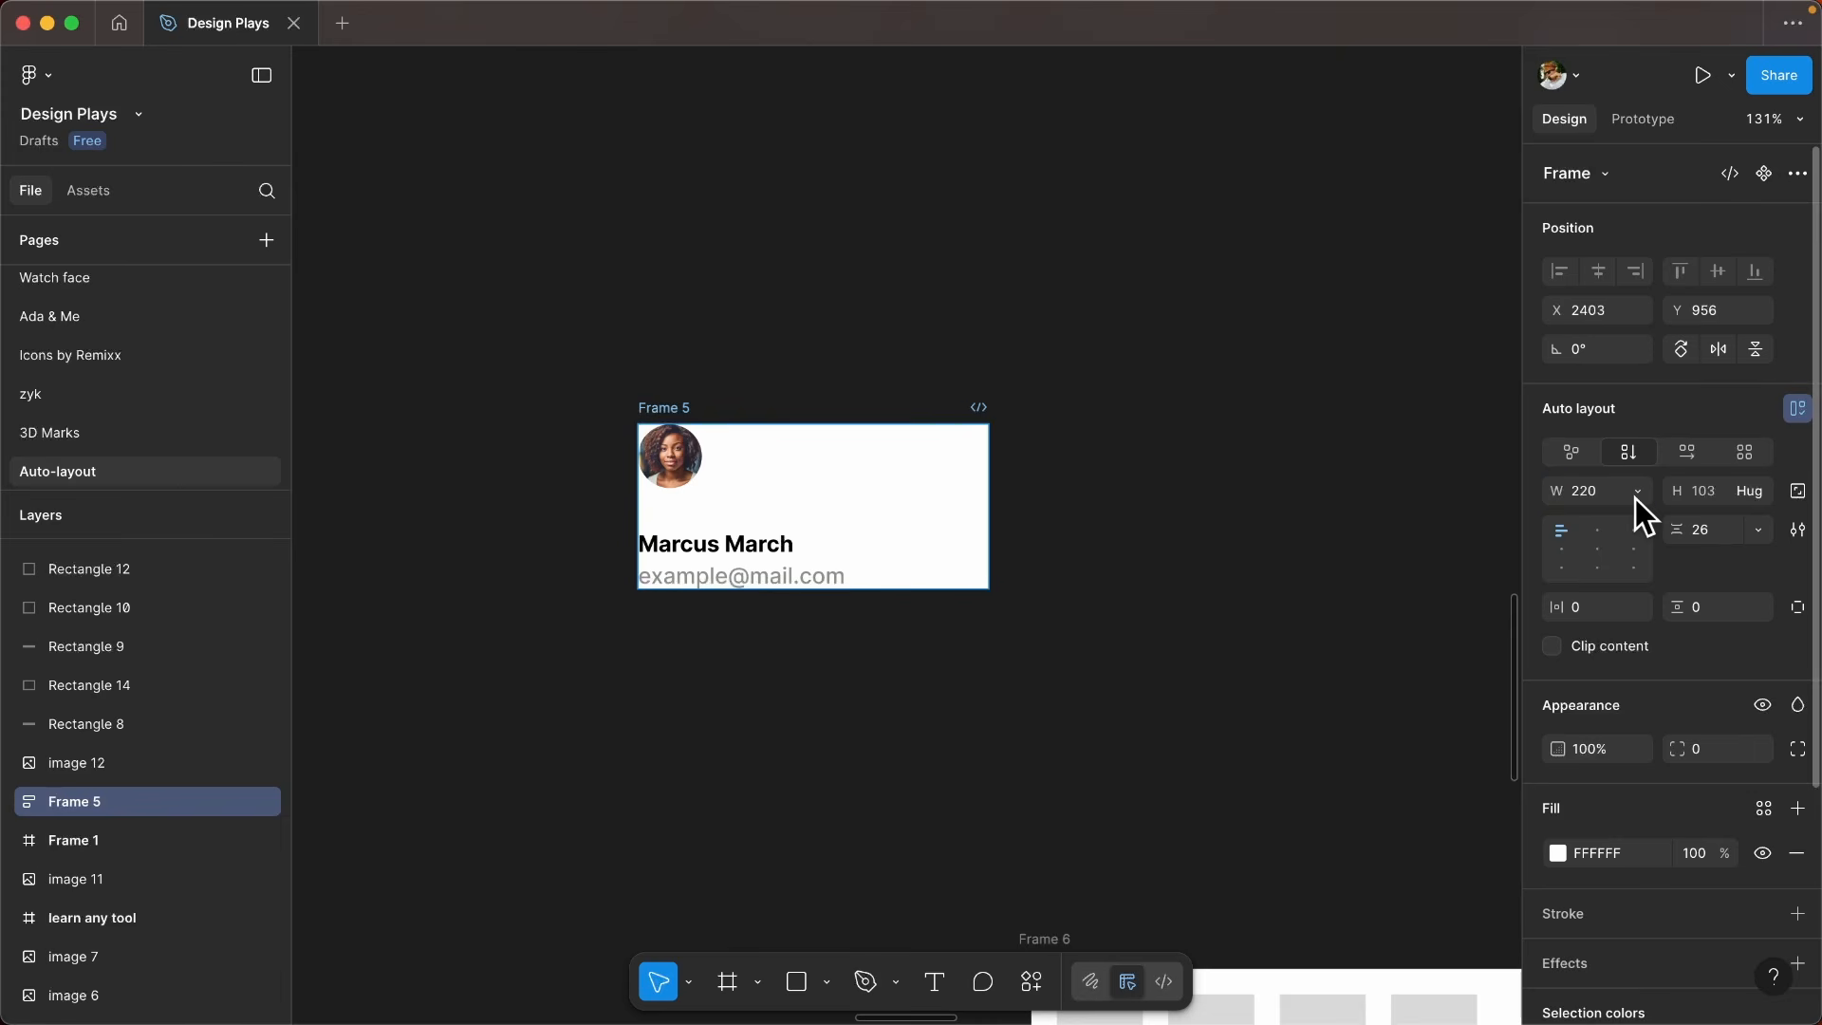
# - Make Frame 5's width hug its contents, and wrap the frame in another auto layout frame
pyautogui.click(1637, 493)
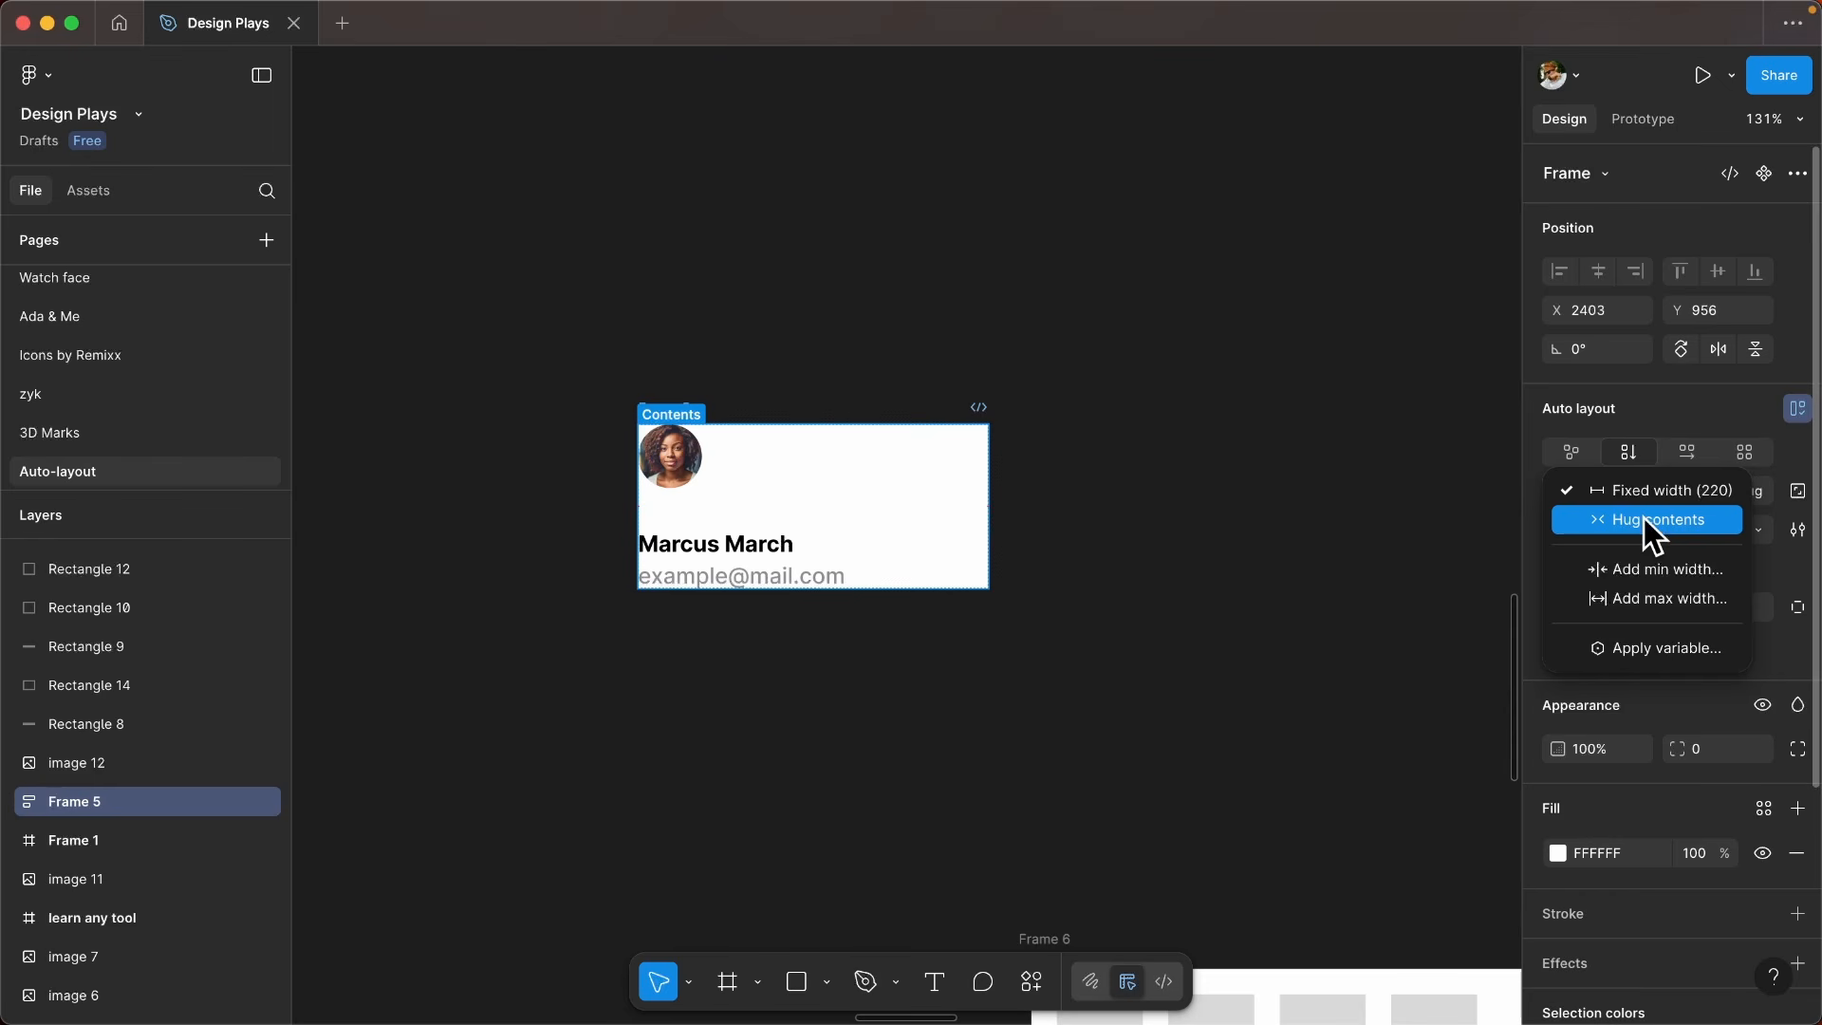
pyautogui.click(1643, 518)
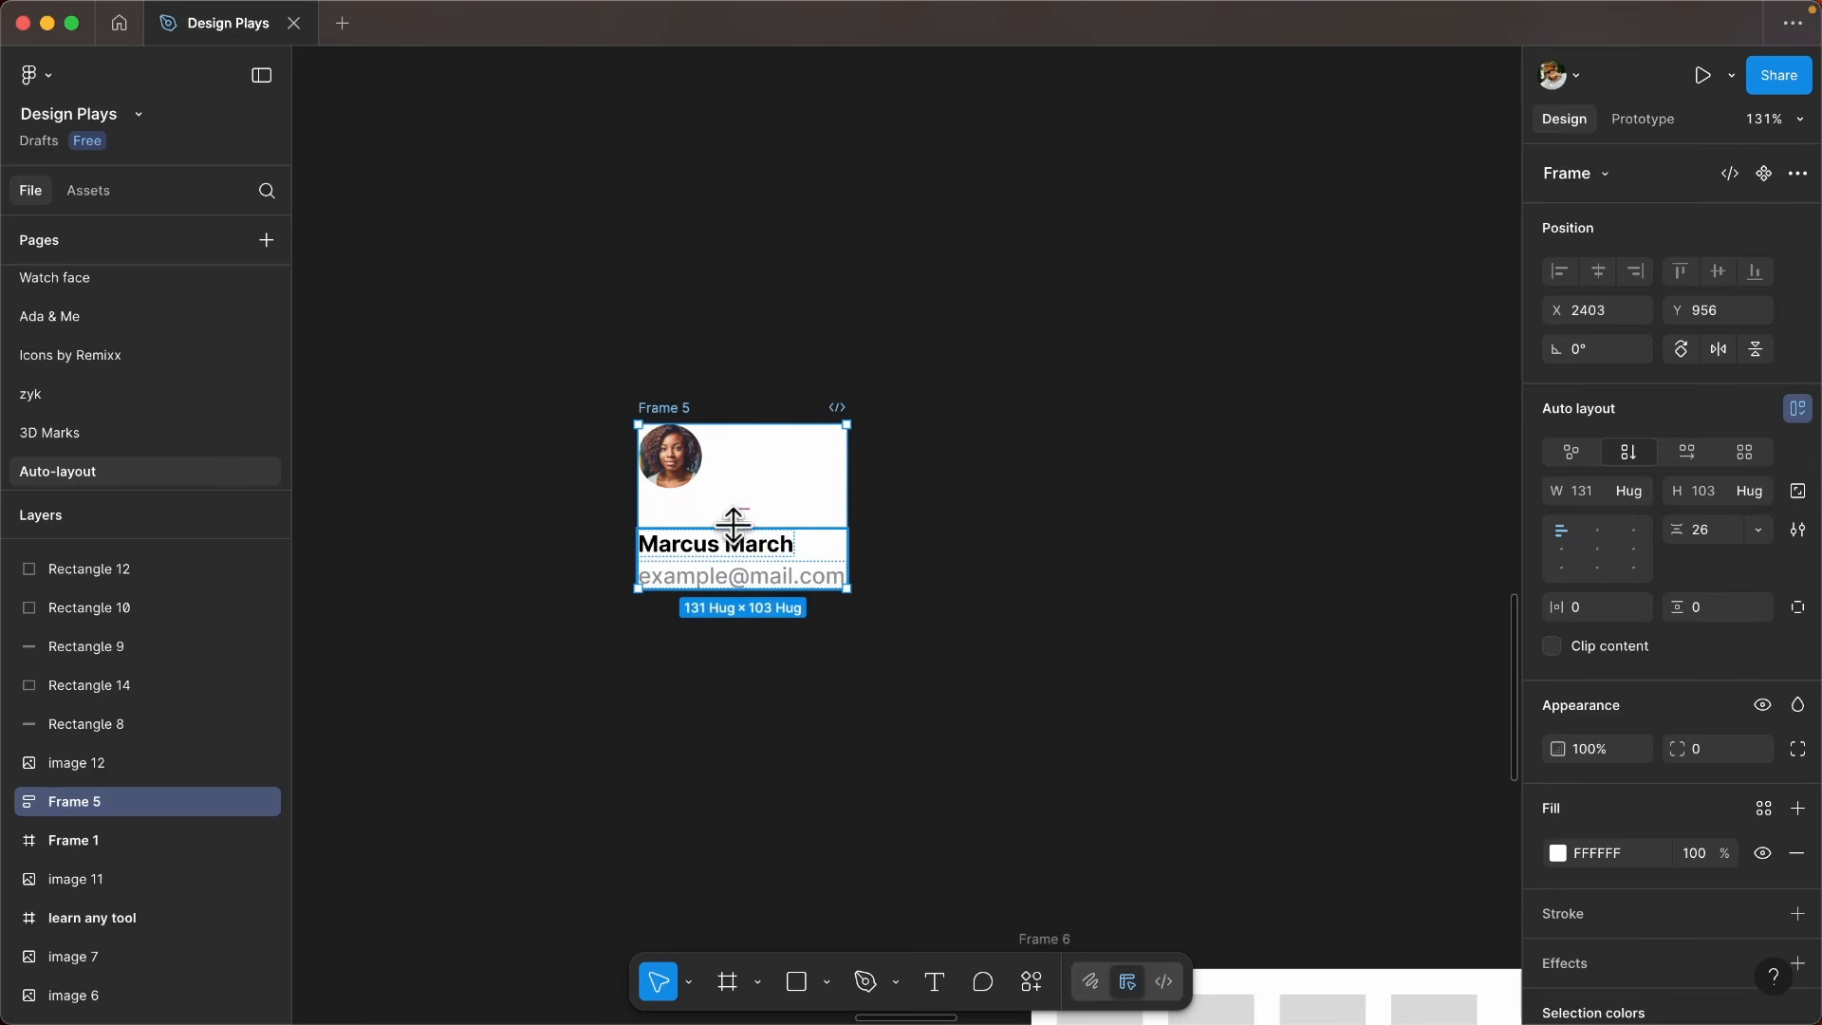
pyautogui.hotkey('shift', 'a')
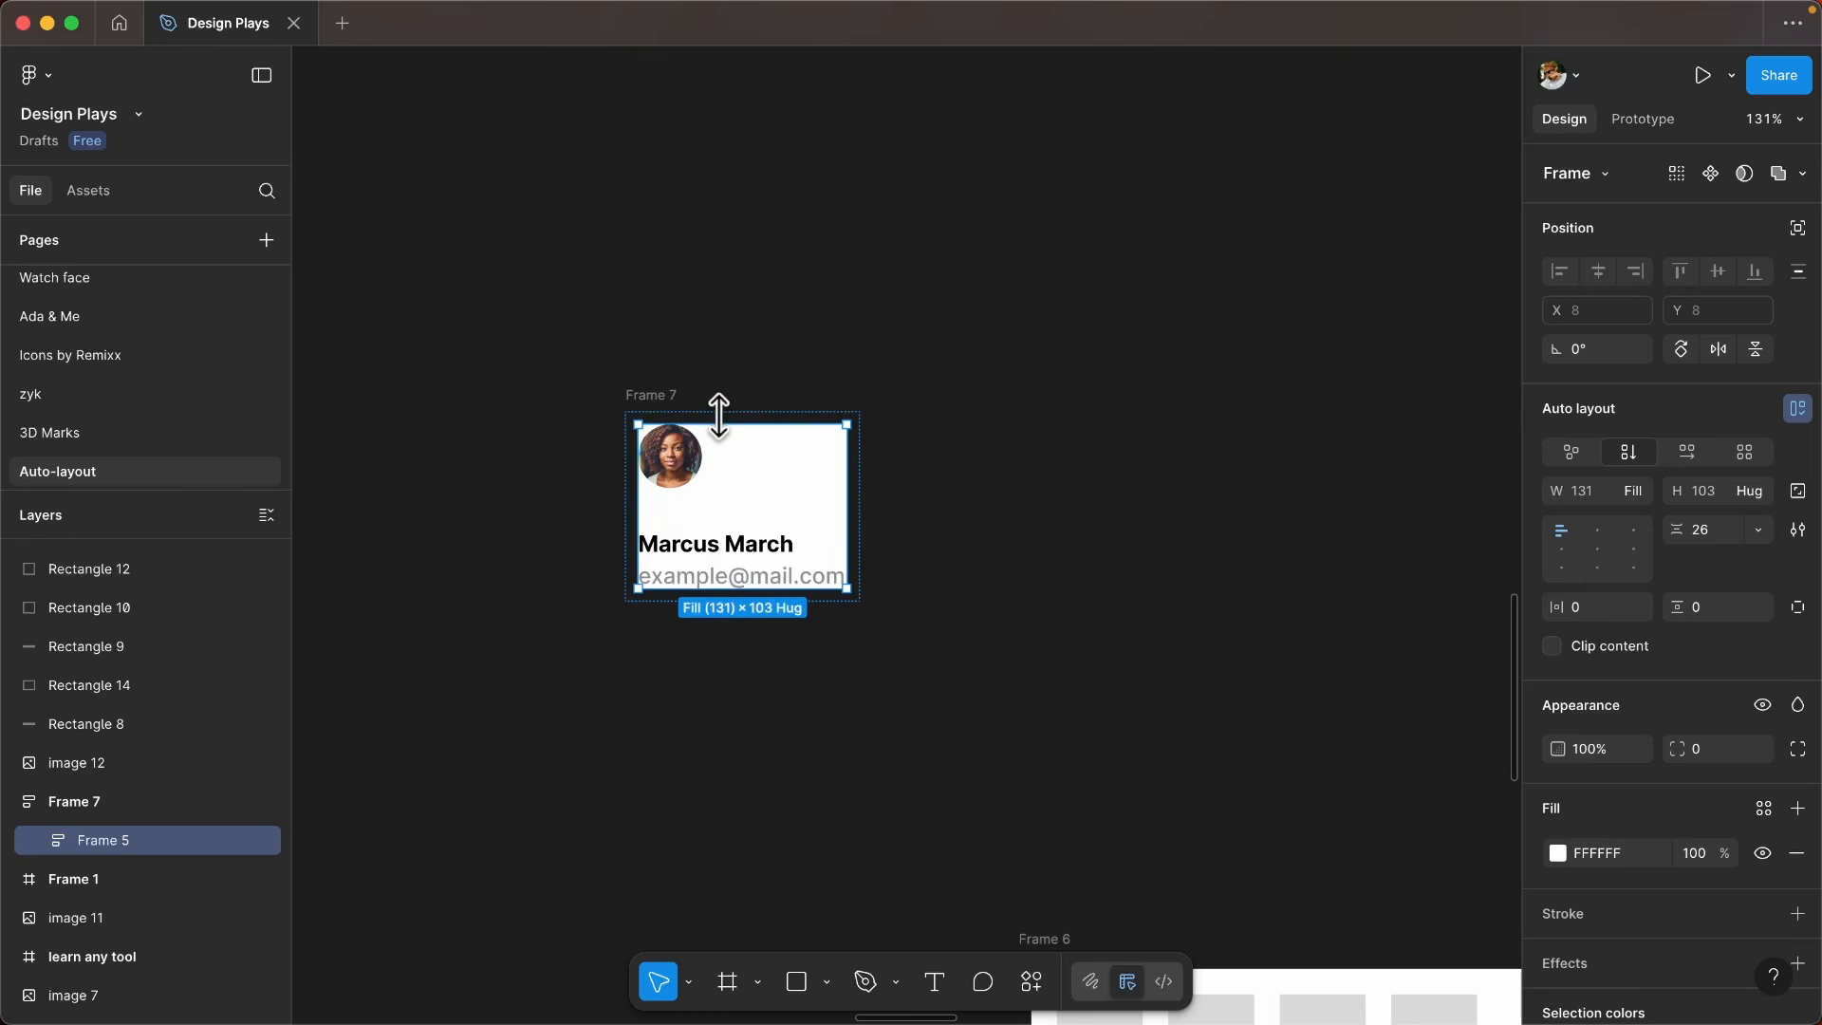
# - Check the width sizing options of Frame 5, and widen its parent Frame 7 until the inner frame is about 278 wide
pyautogui.click(1630, 503)
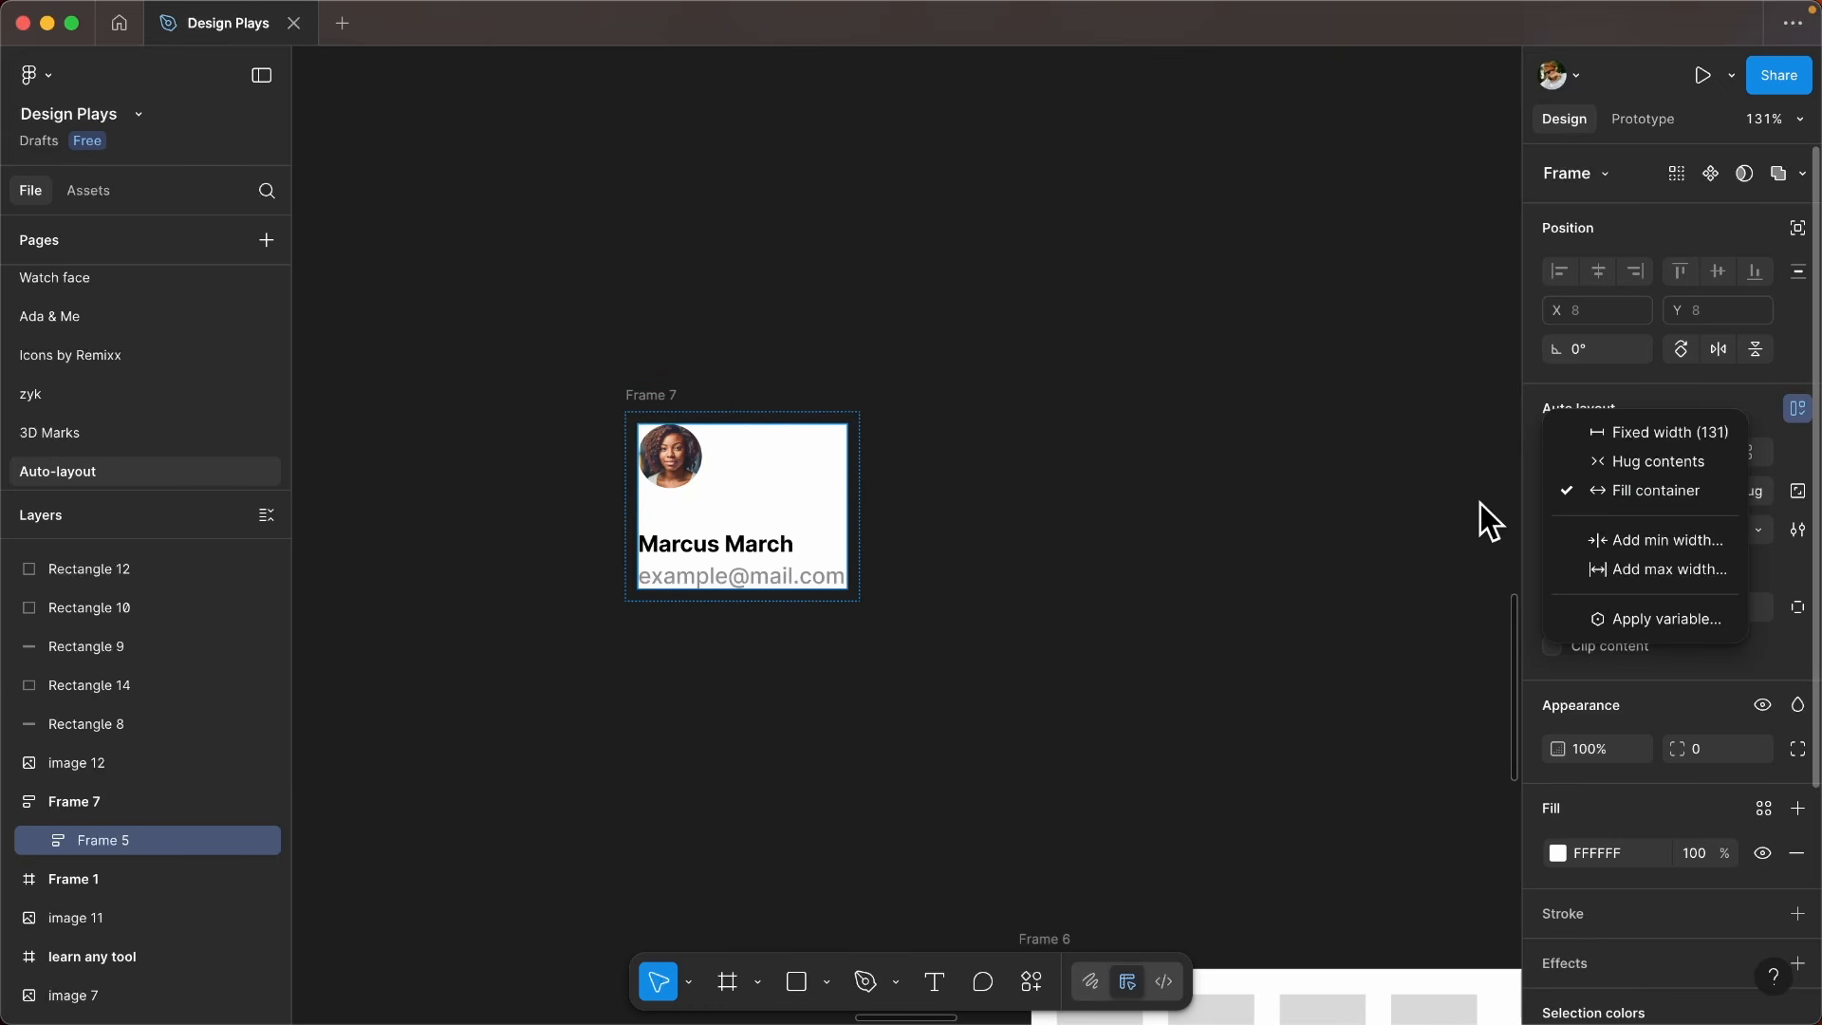
pyautogui.click(762, 461)
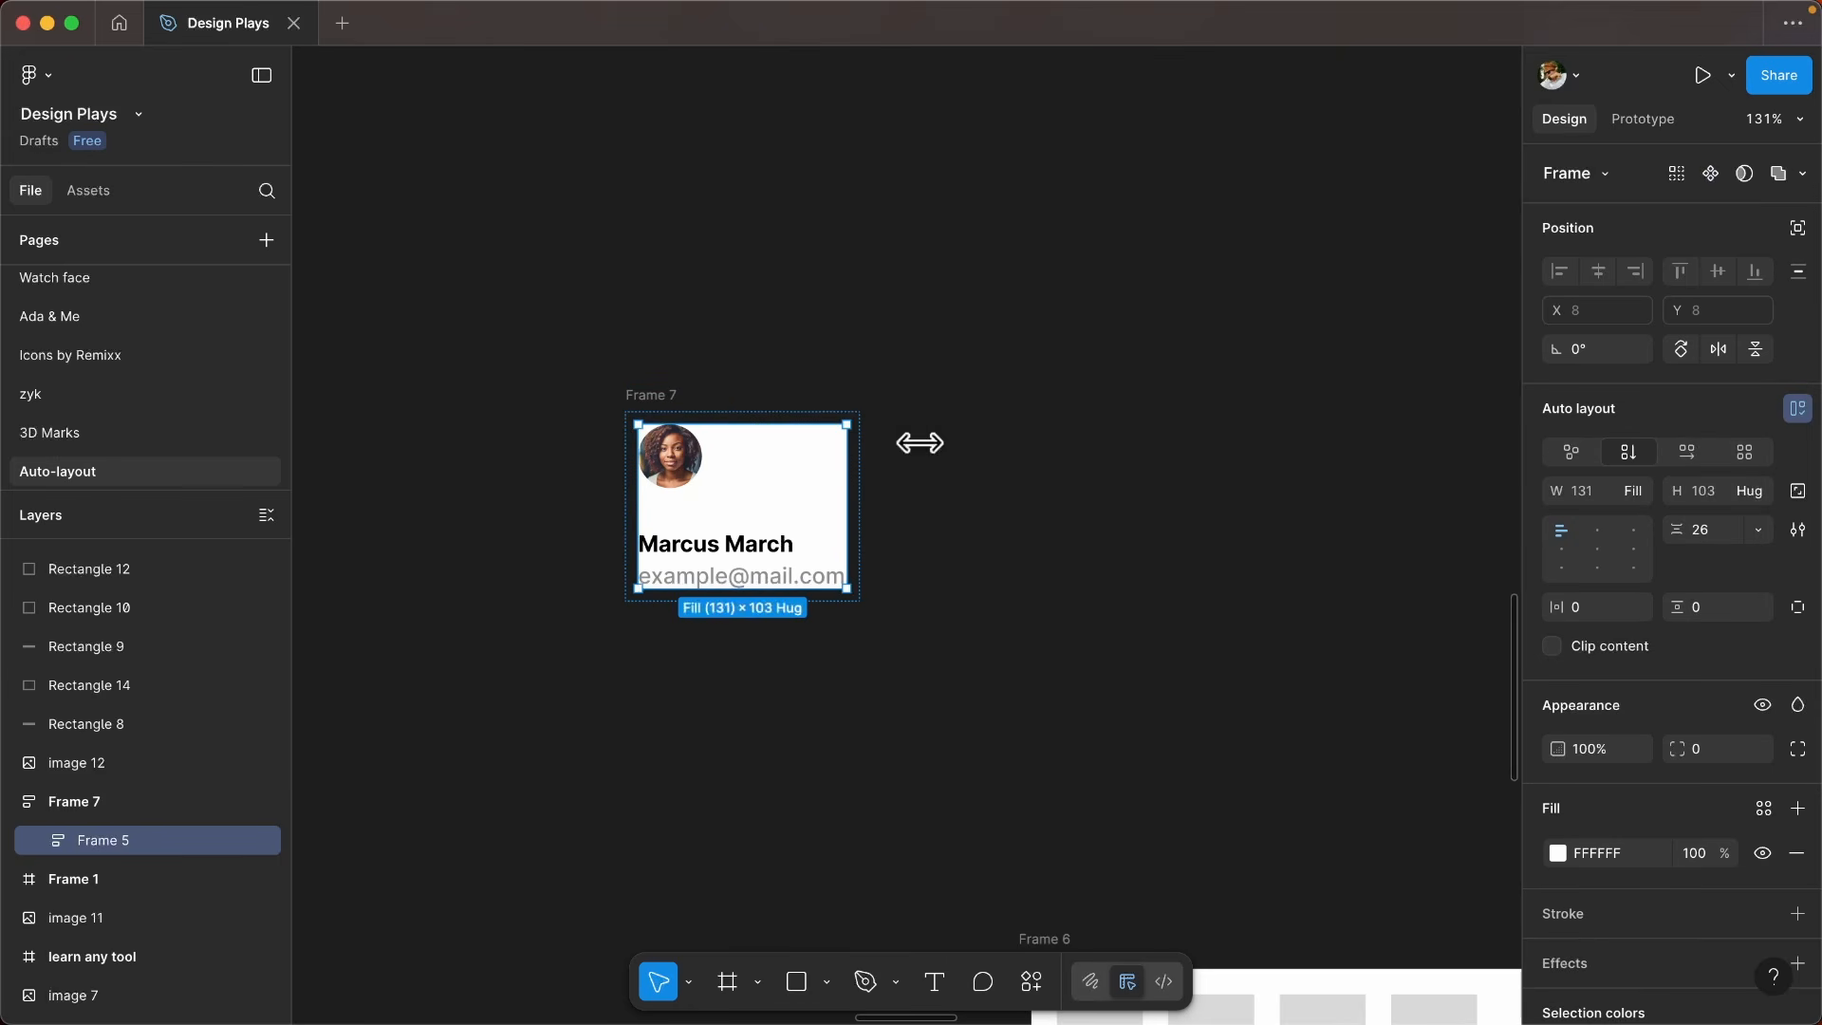
pyautogui.click(673, 402)
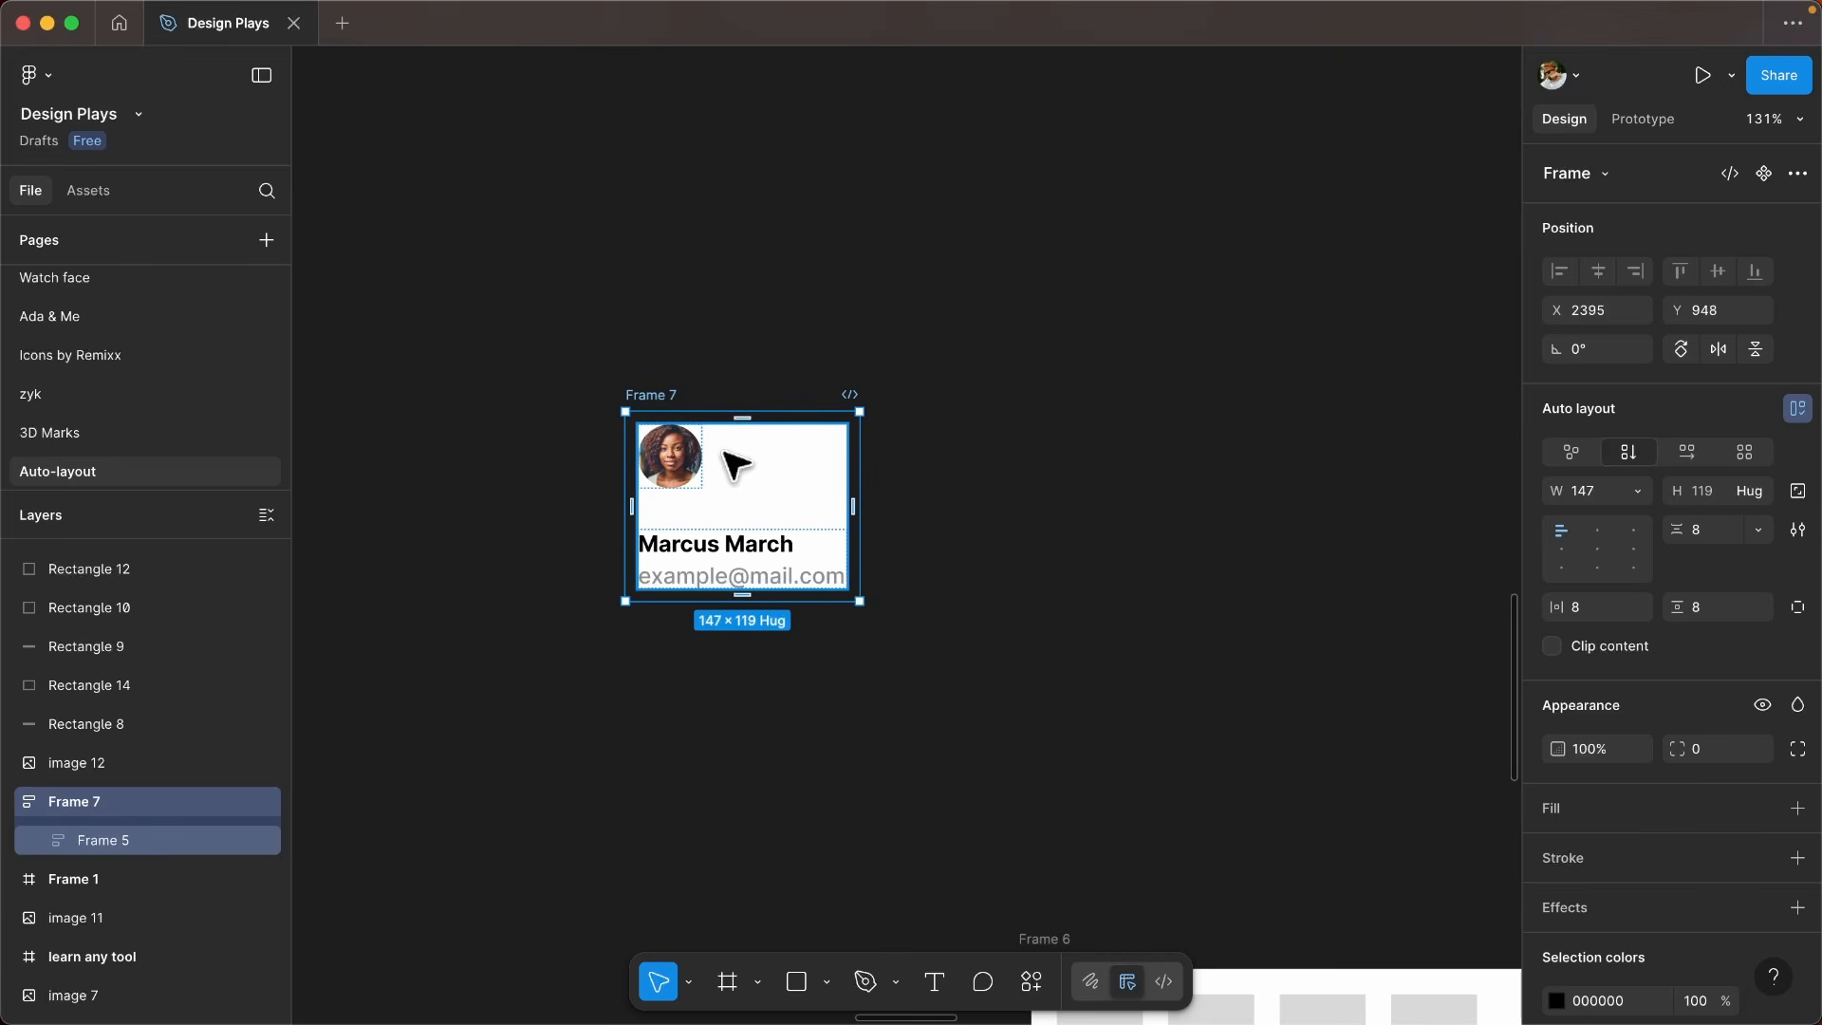
pyautogui.click(756, 464)
pyautogui.click(652, 395)
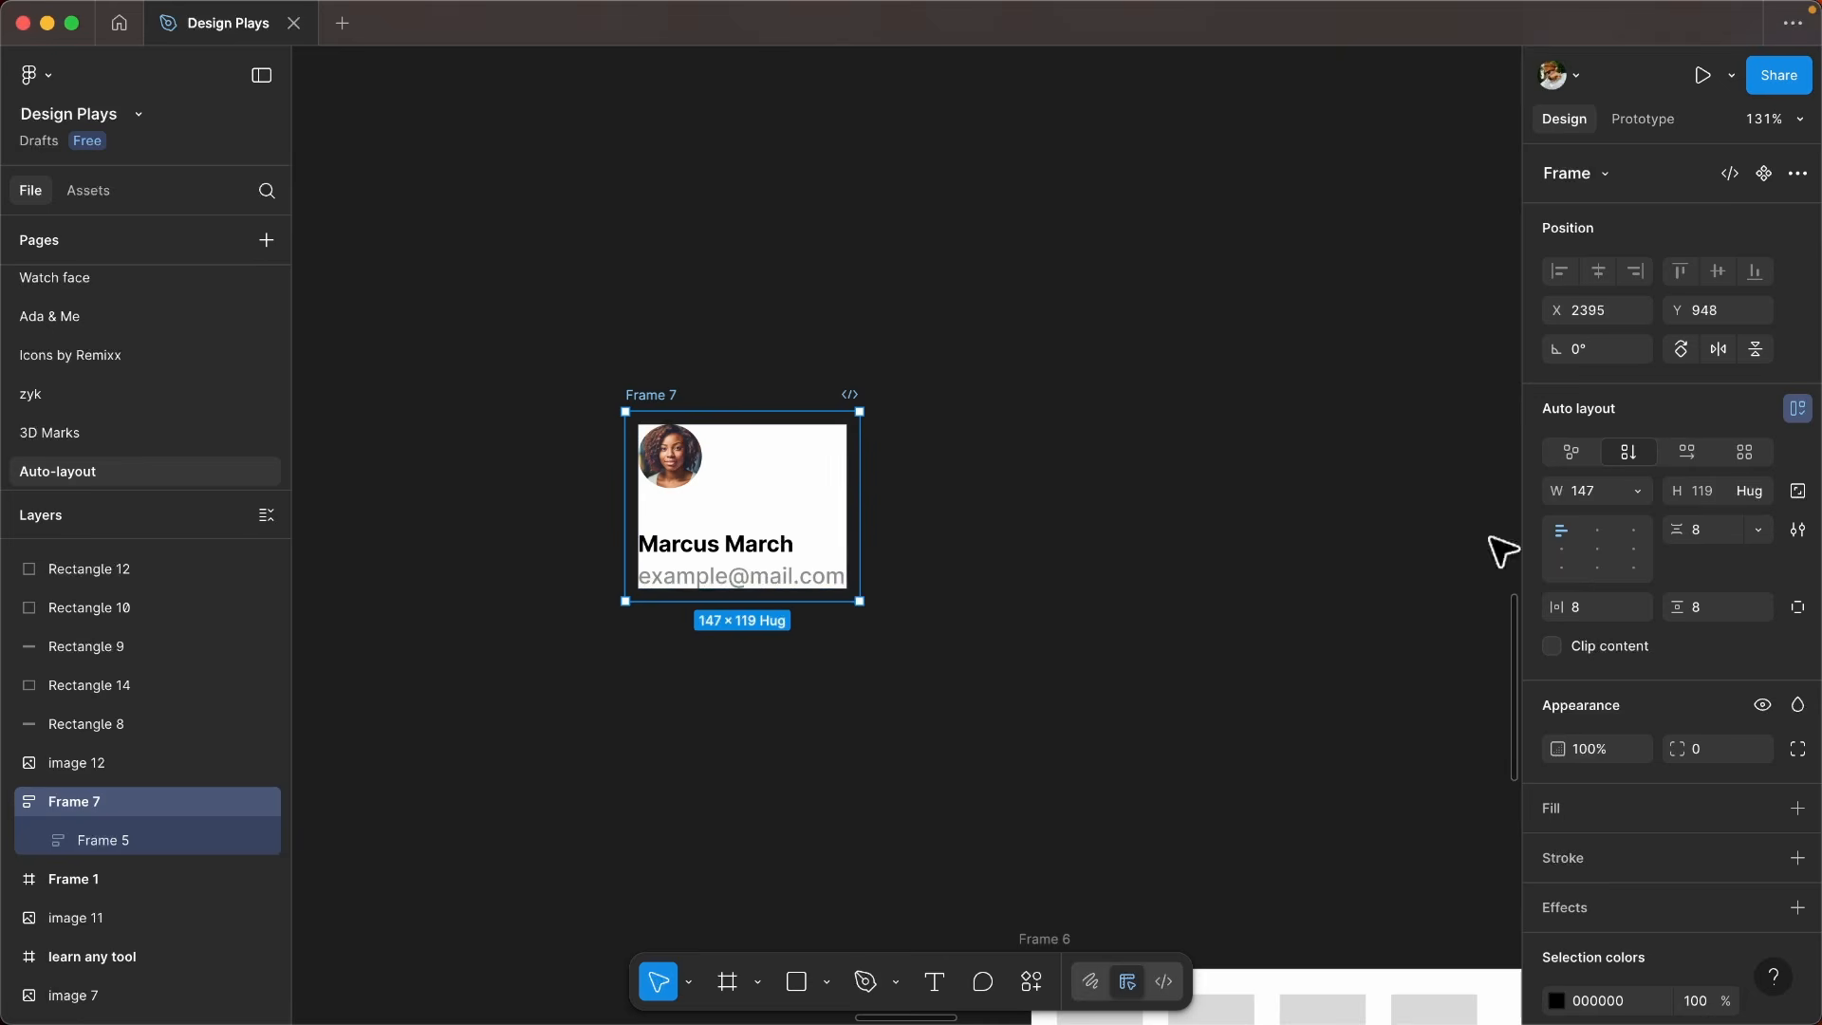
pyautogui.click(766, 525)
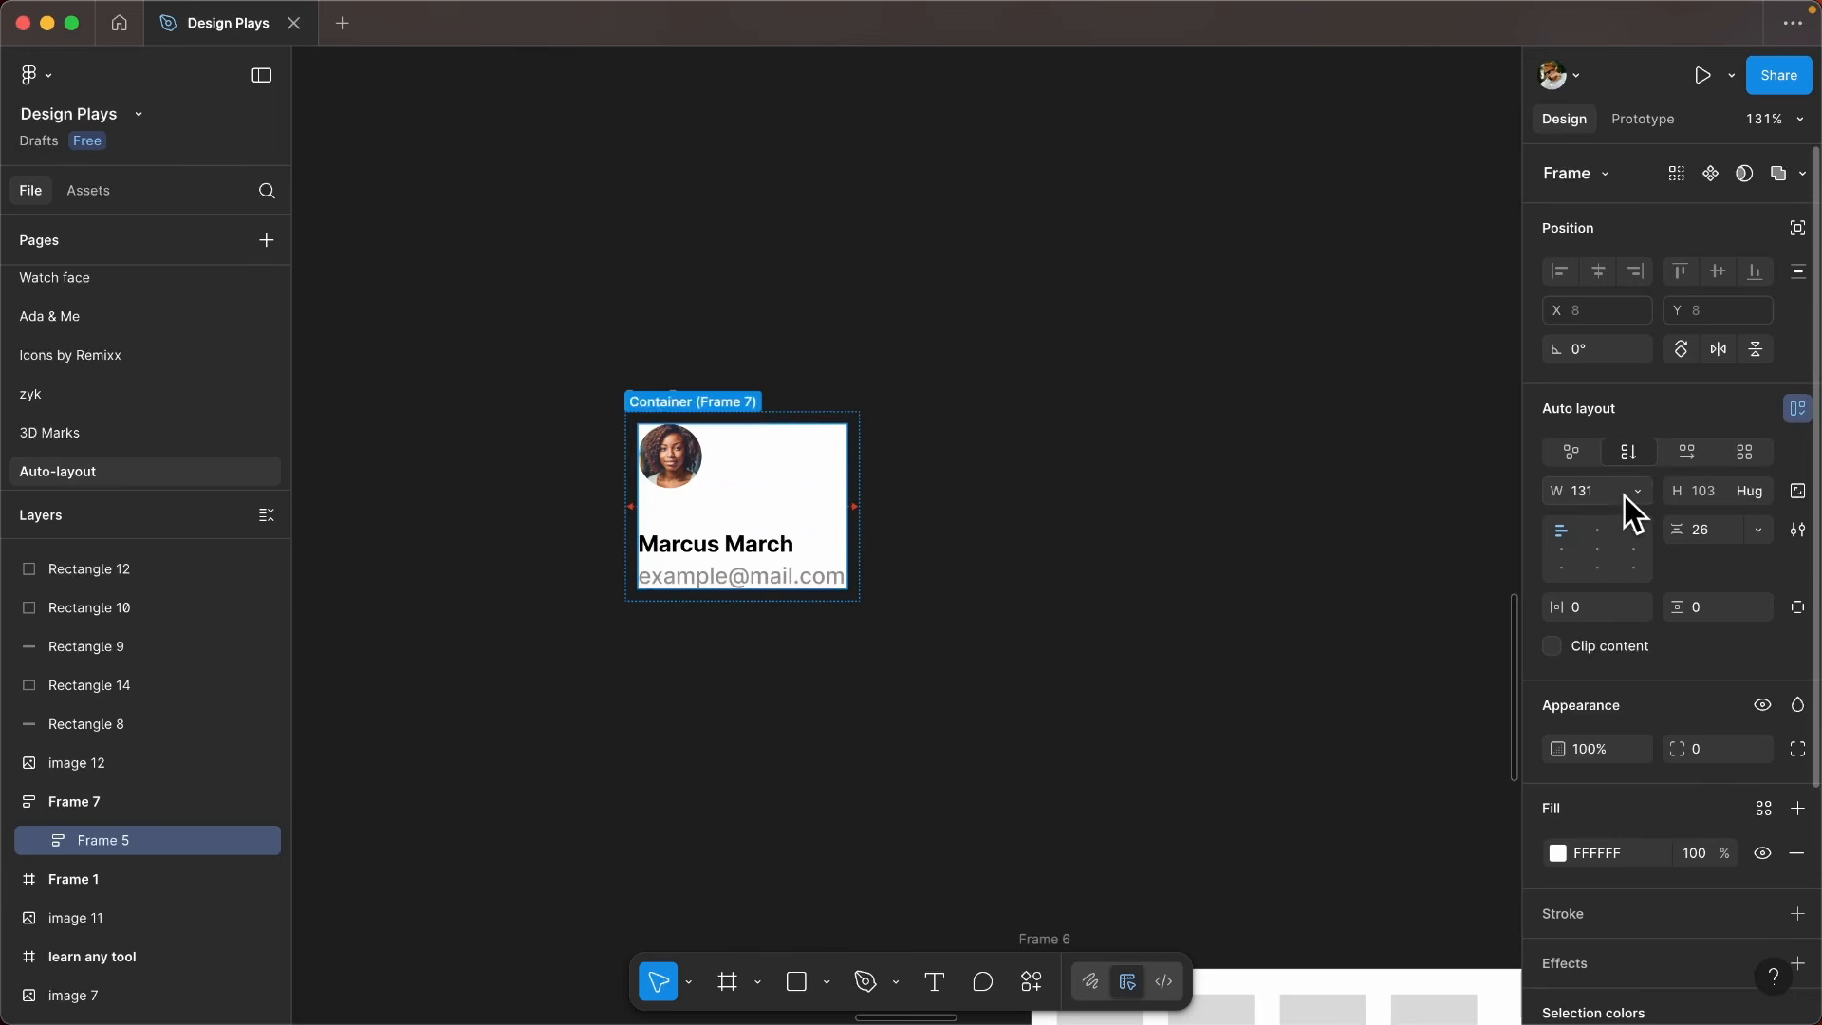
pyautogui.moveTo(858, 471)
pyautogui.mouseDown()
pyautogui.moveTo(1301, 464)
pyautogui.moveTo(886, 460)
pyautogui.mouseUp()
pyautogui.moveTo(1150, 472); pyautogui.dragTo(898, 473)
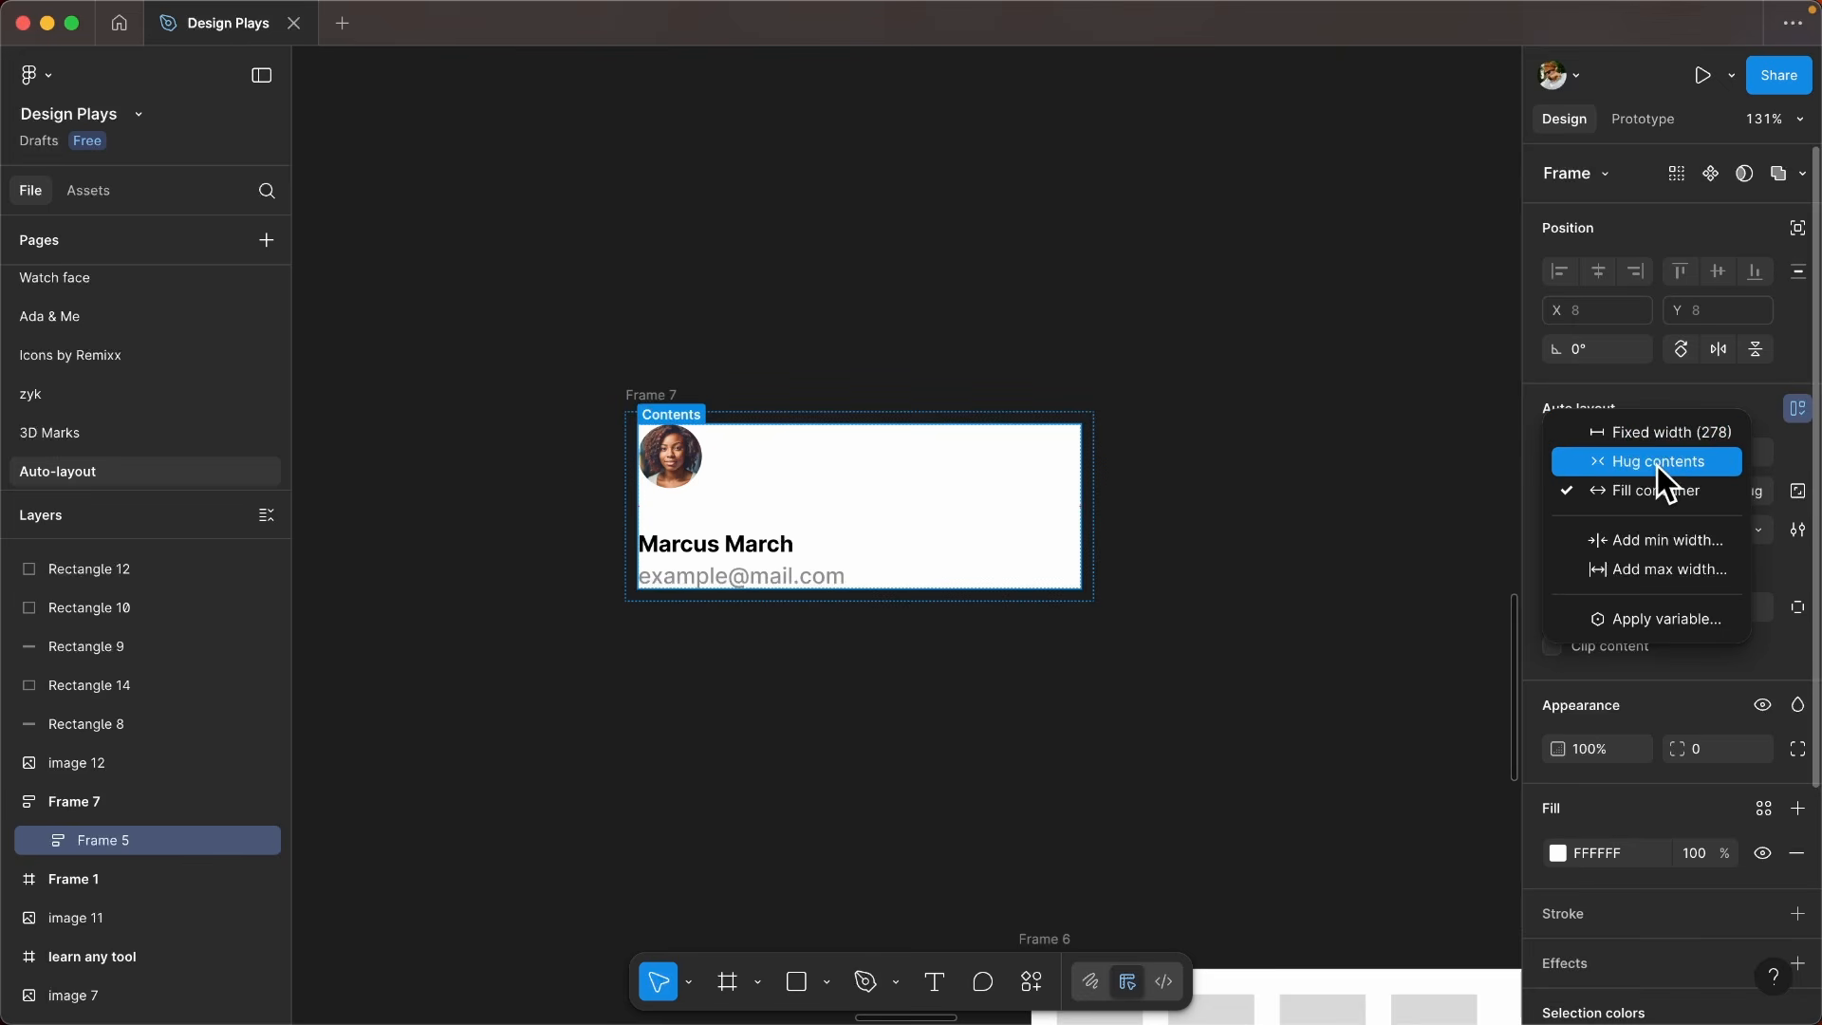
# - Add a minimum width of 180 to Frame 5, the white card inside Frame 7
pyautogui.click(808, 542)
pyautogui.click(787, 555)
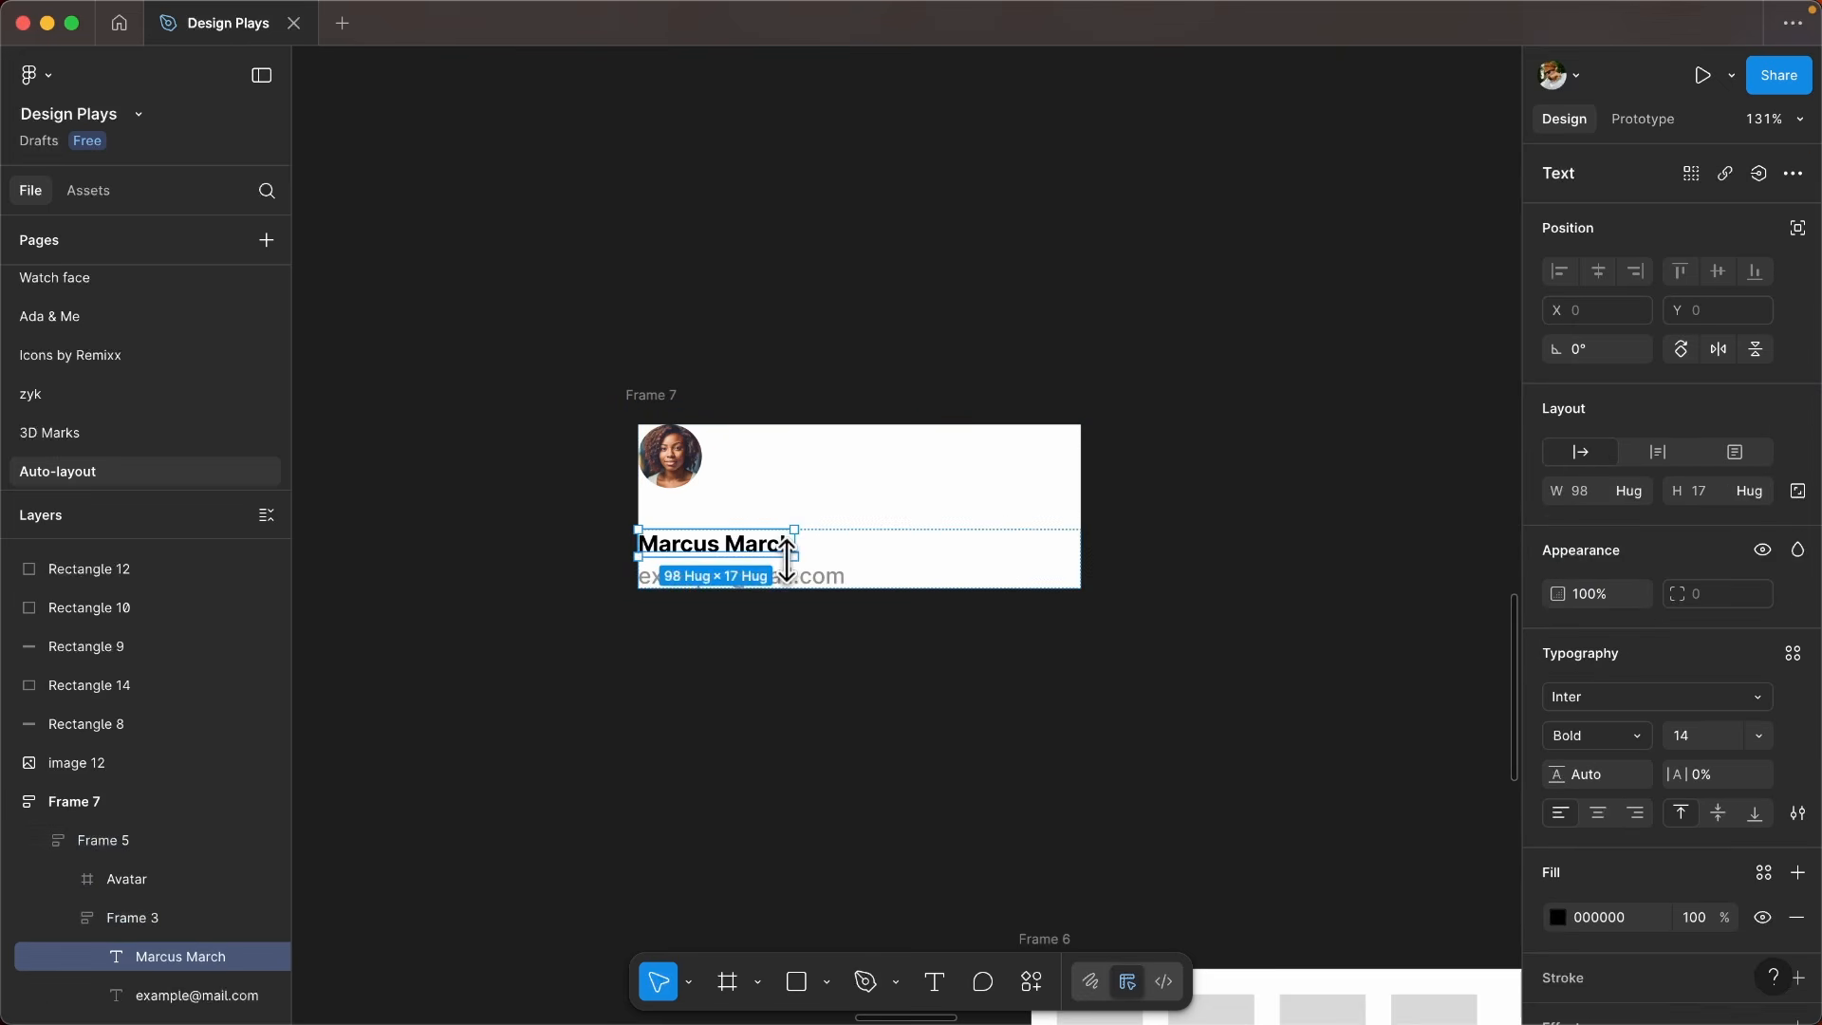
pyautogui.click(909, 512)
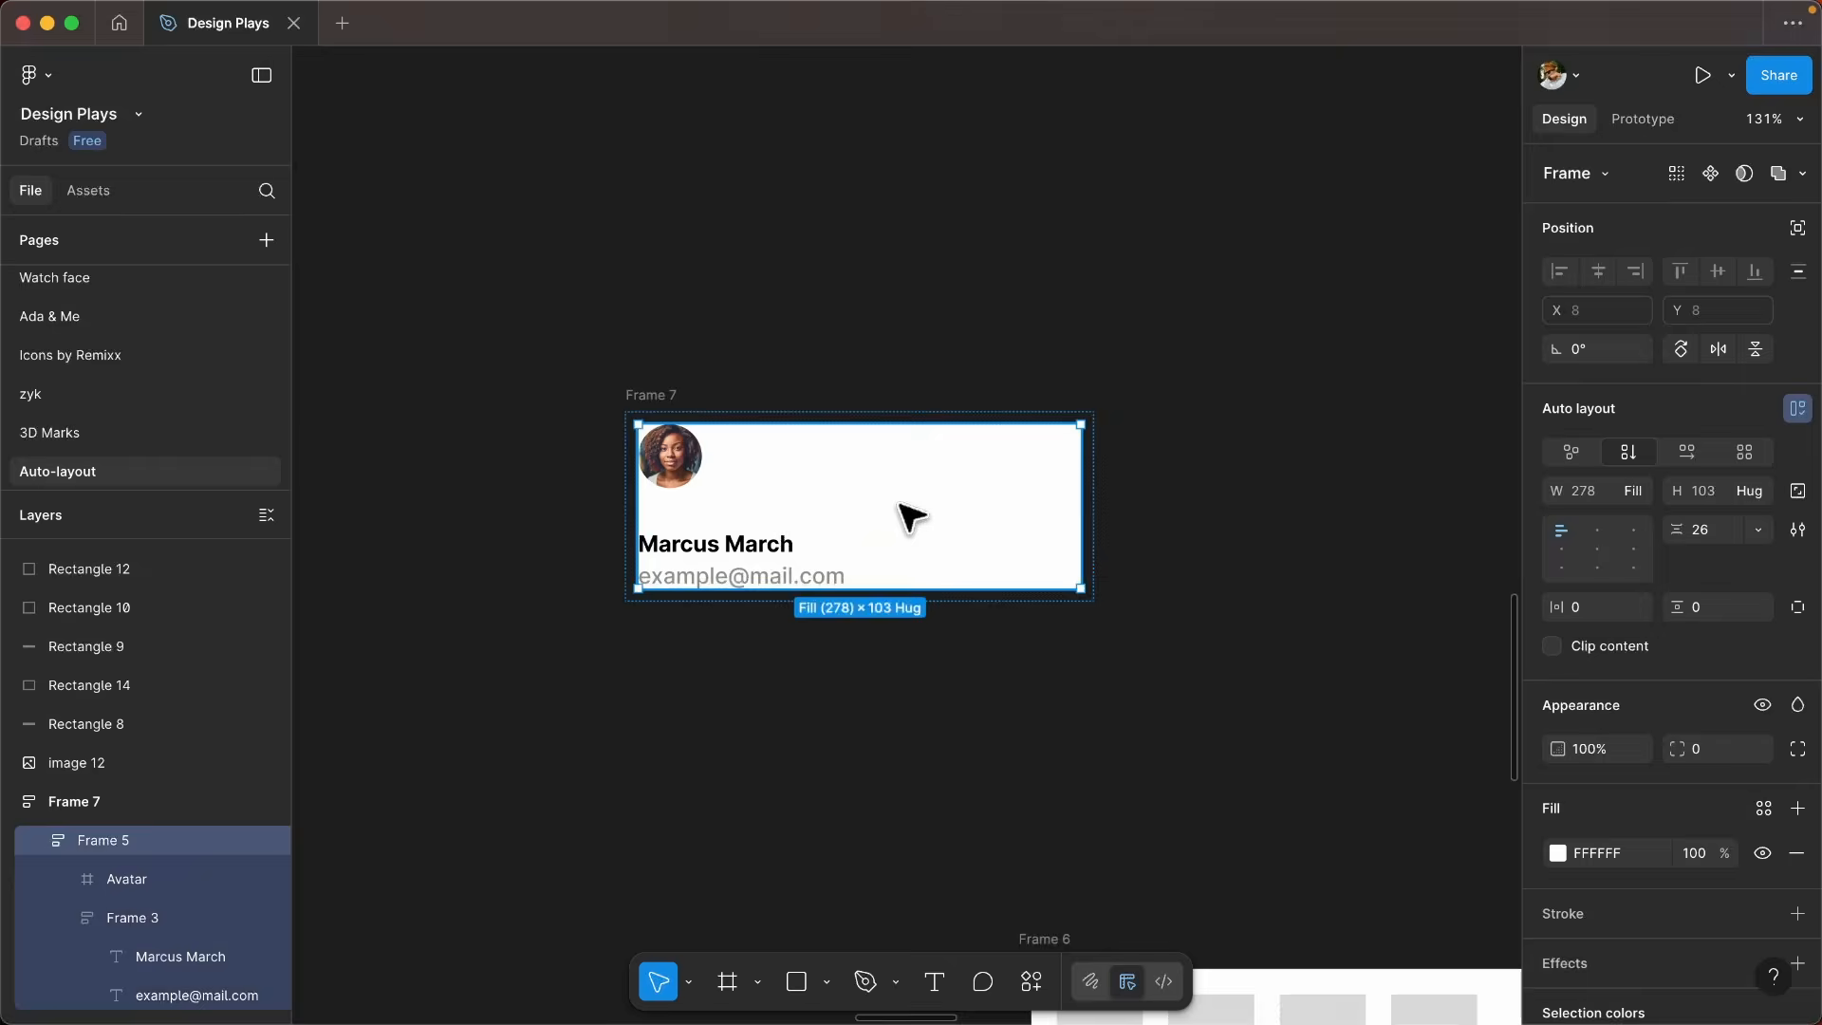
pyautogui.click(1638, 491)
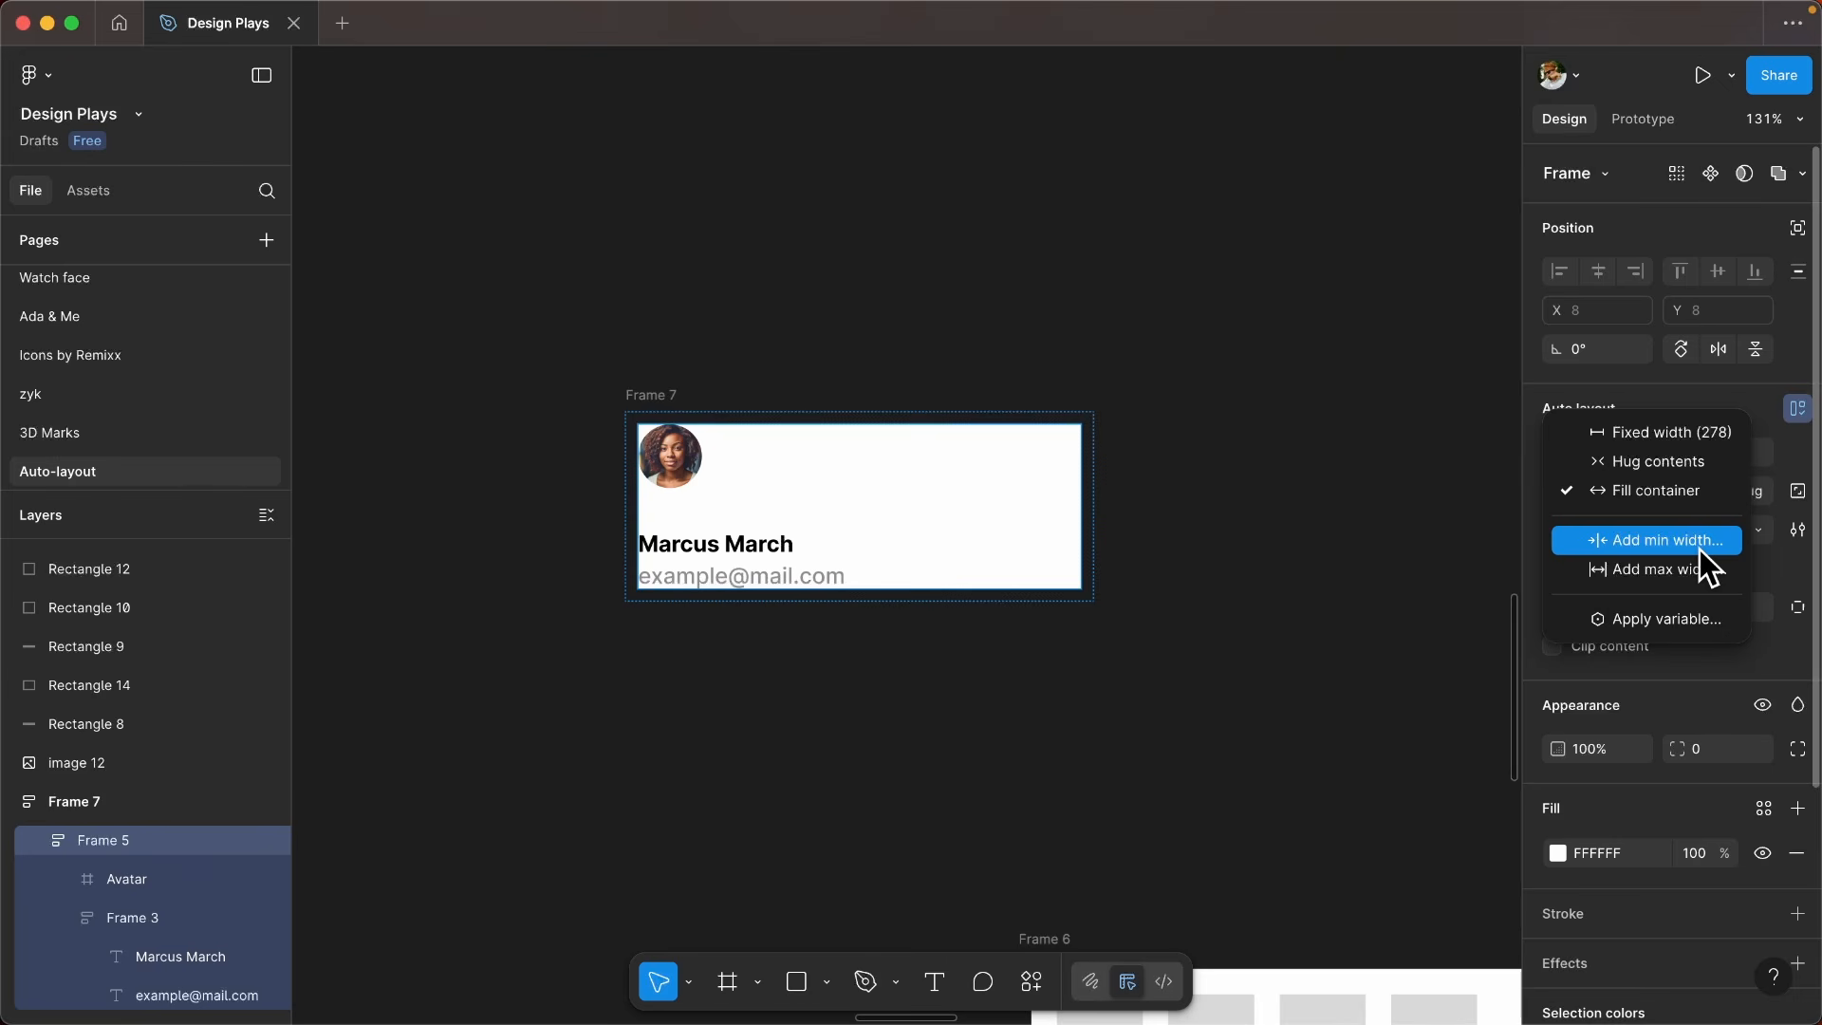
pyautogui.press('Escape')
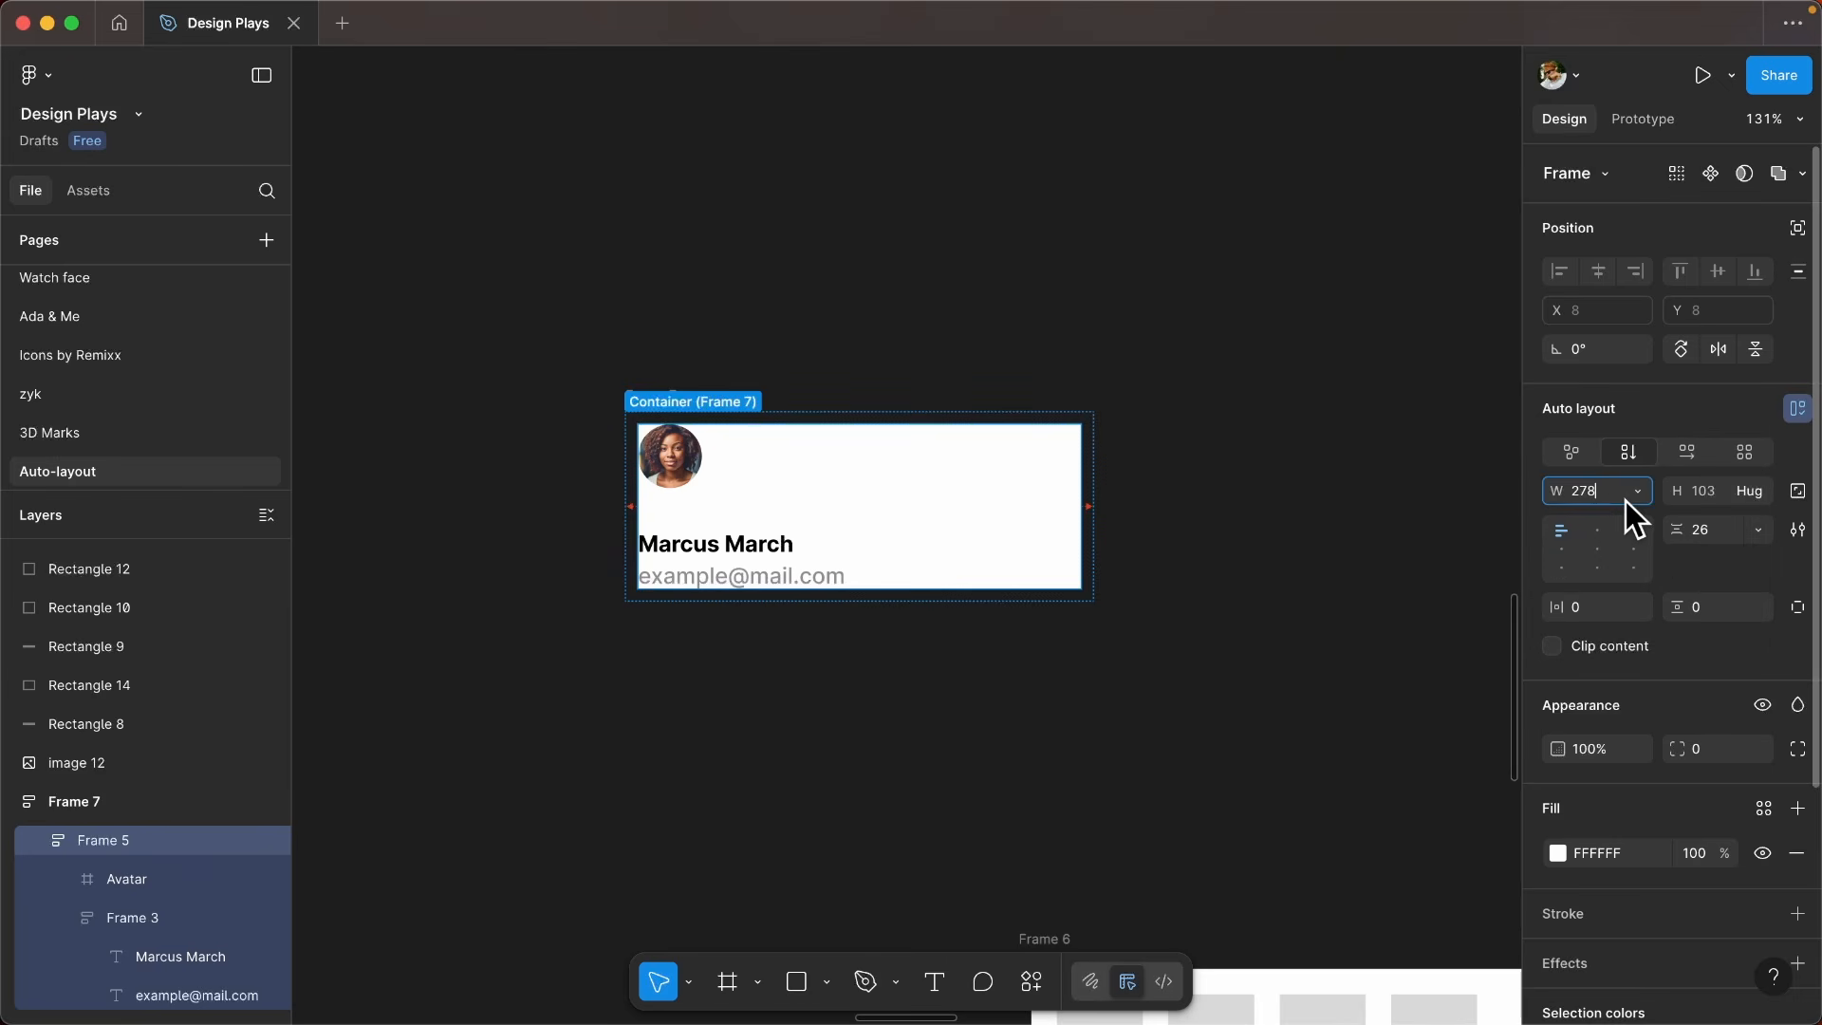
pyautogui.click(1634, 493)
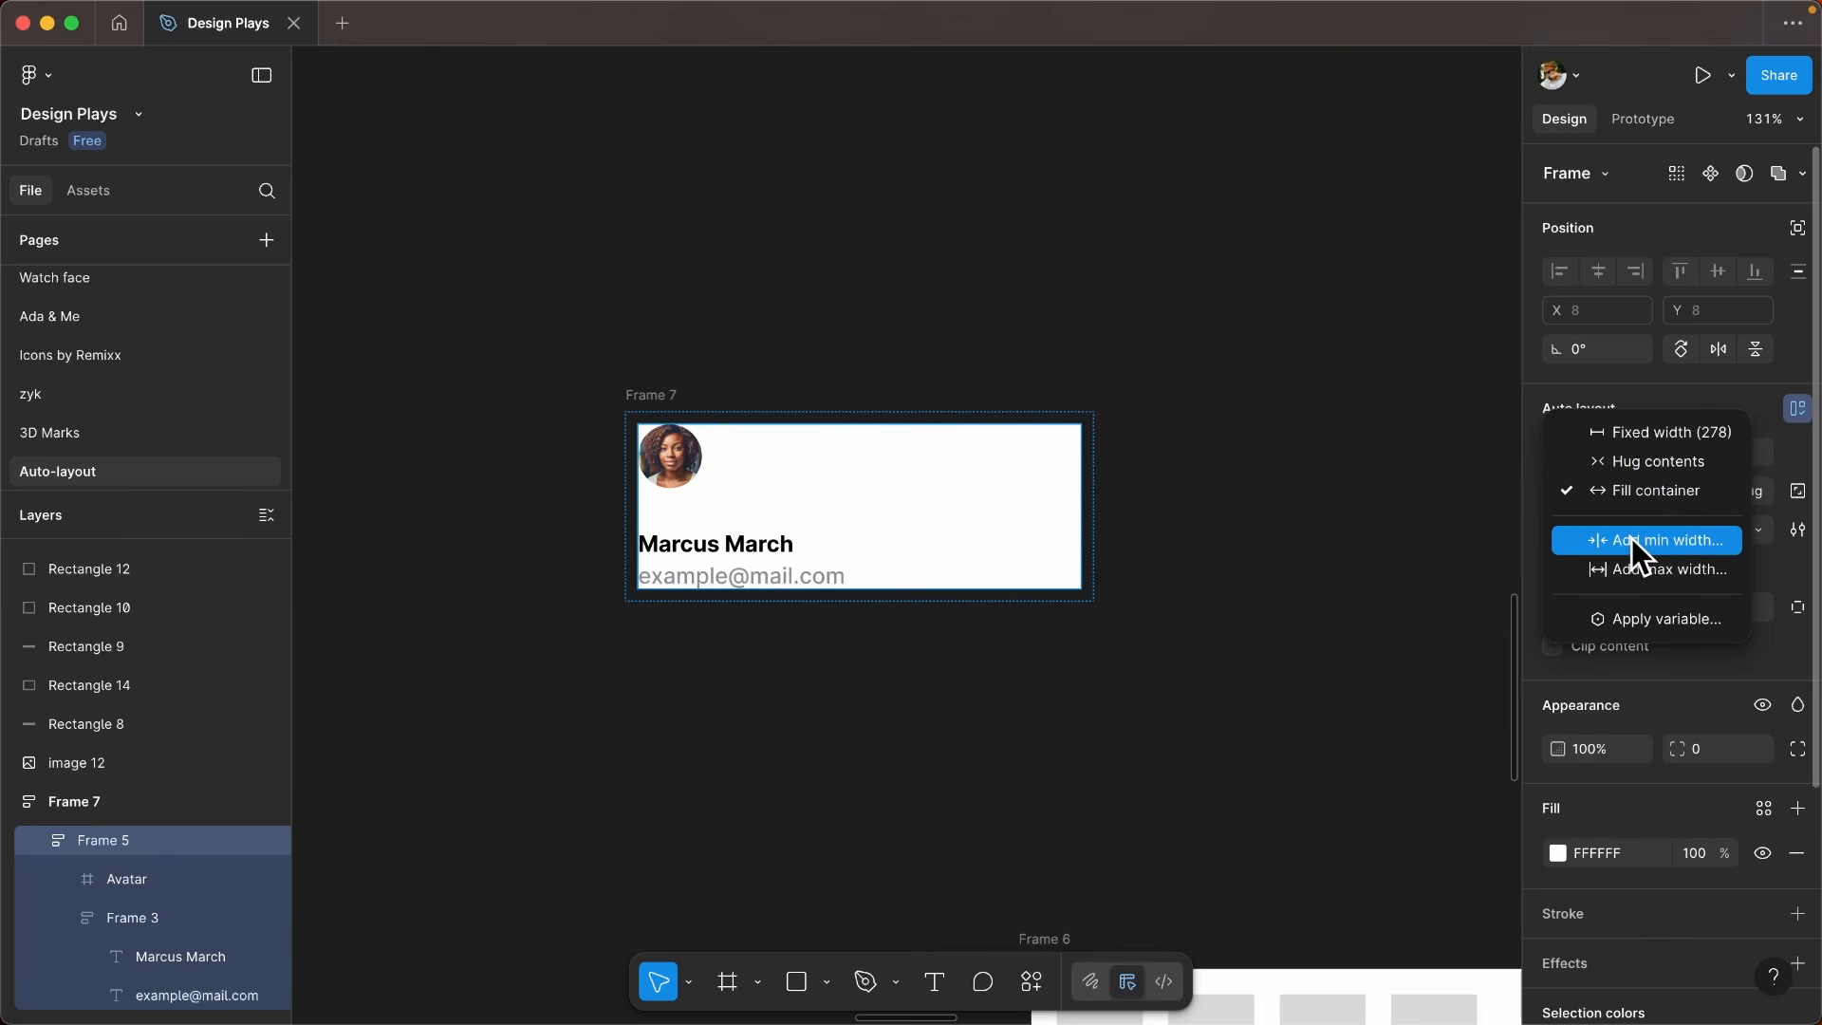
pyautogui.click(1631, 538)
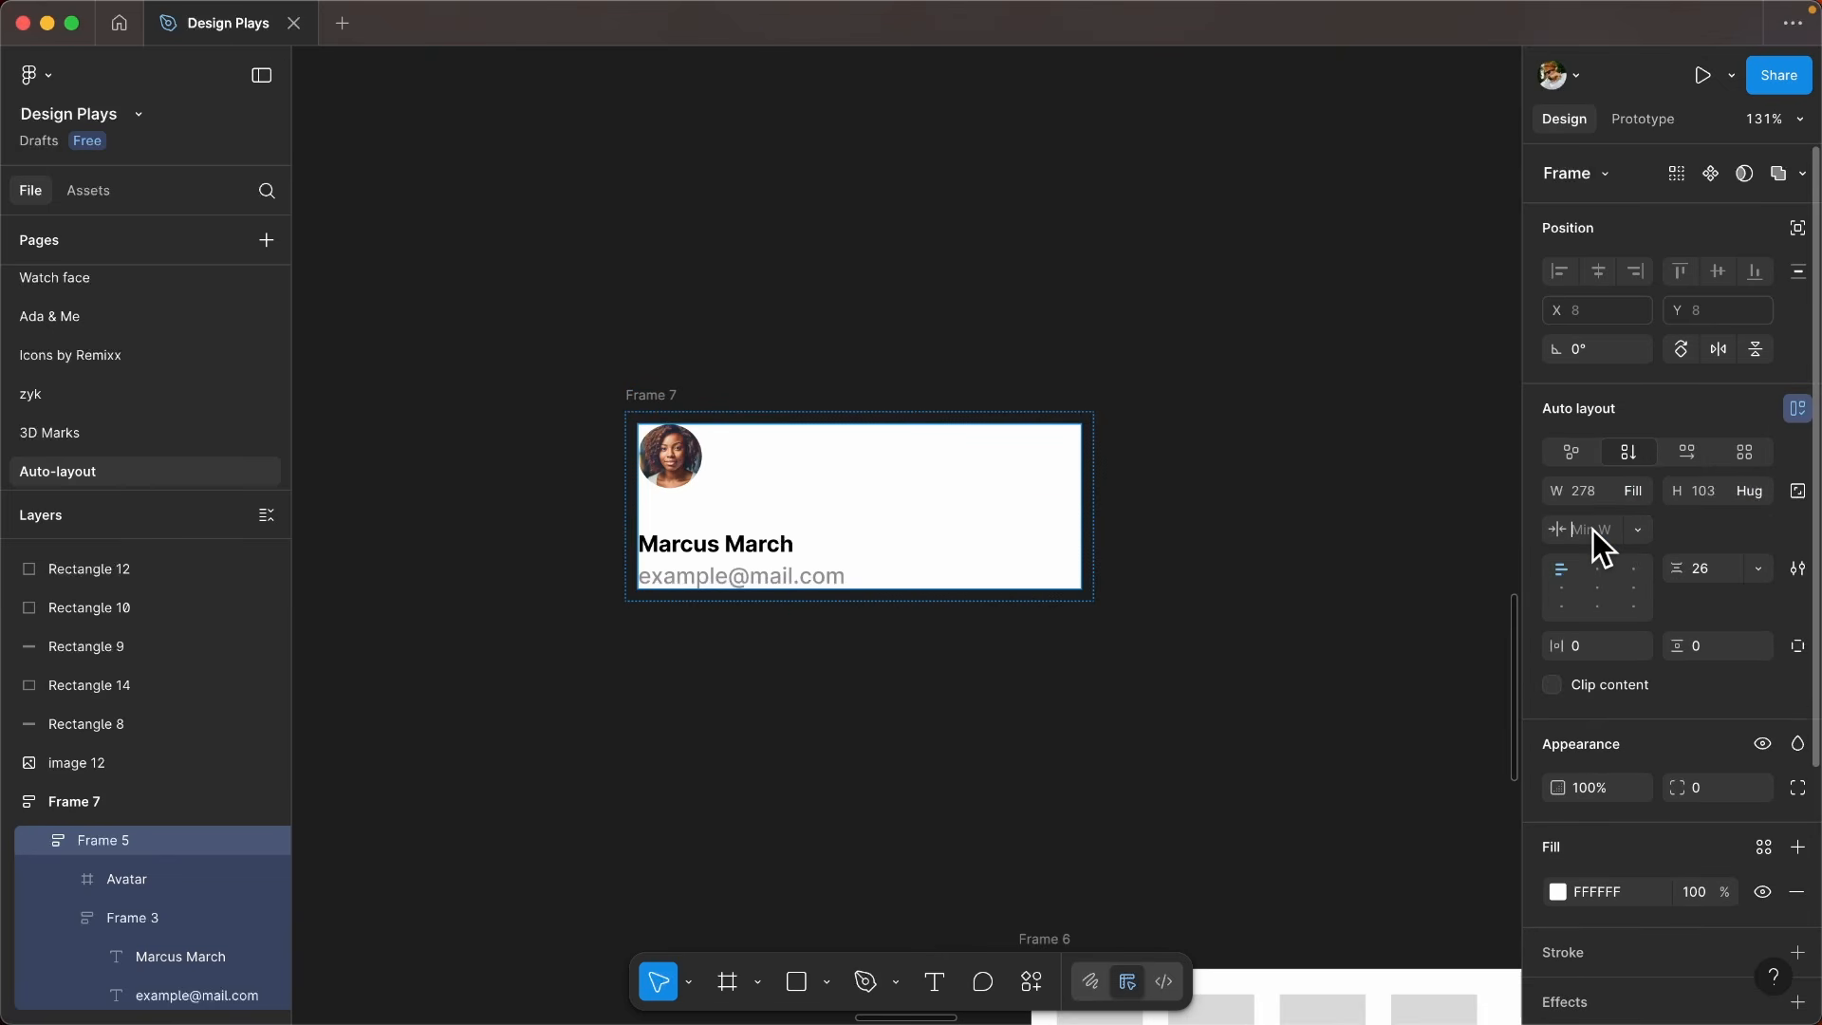
pyautogui.write('180')
pyautogui.press('Return')
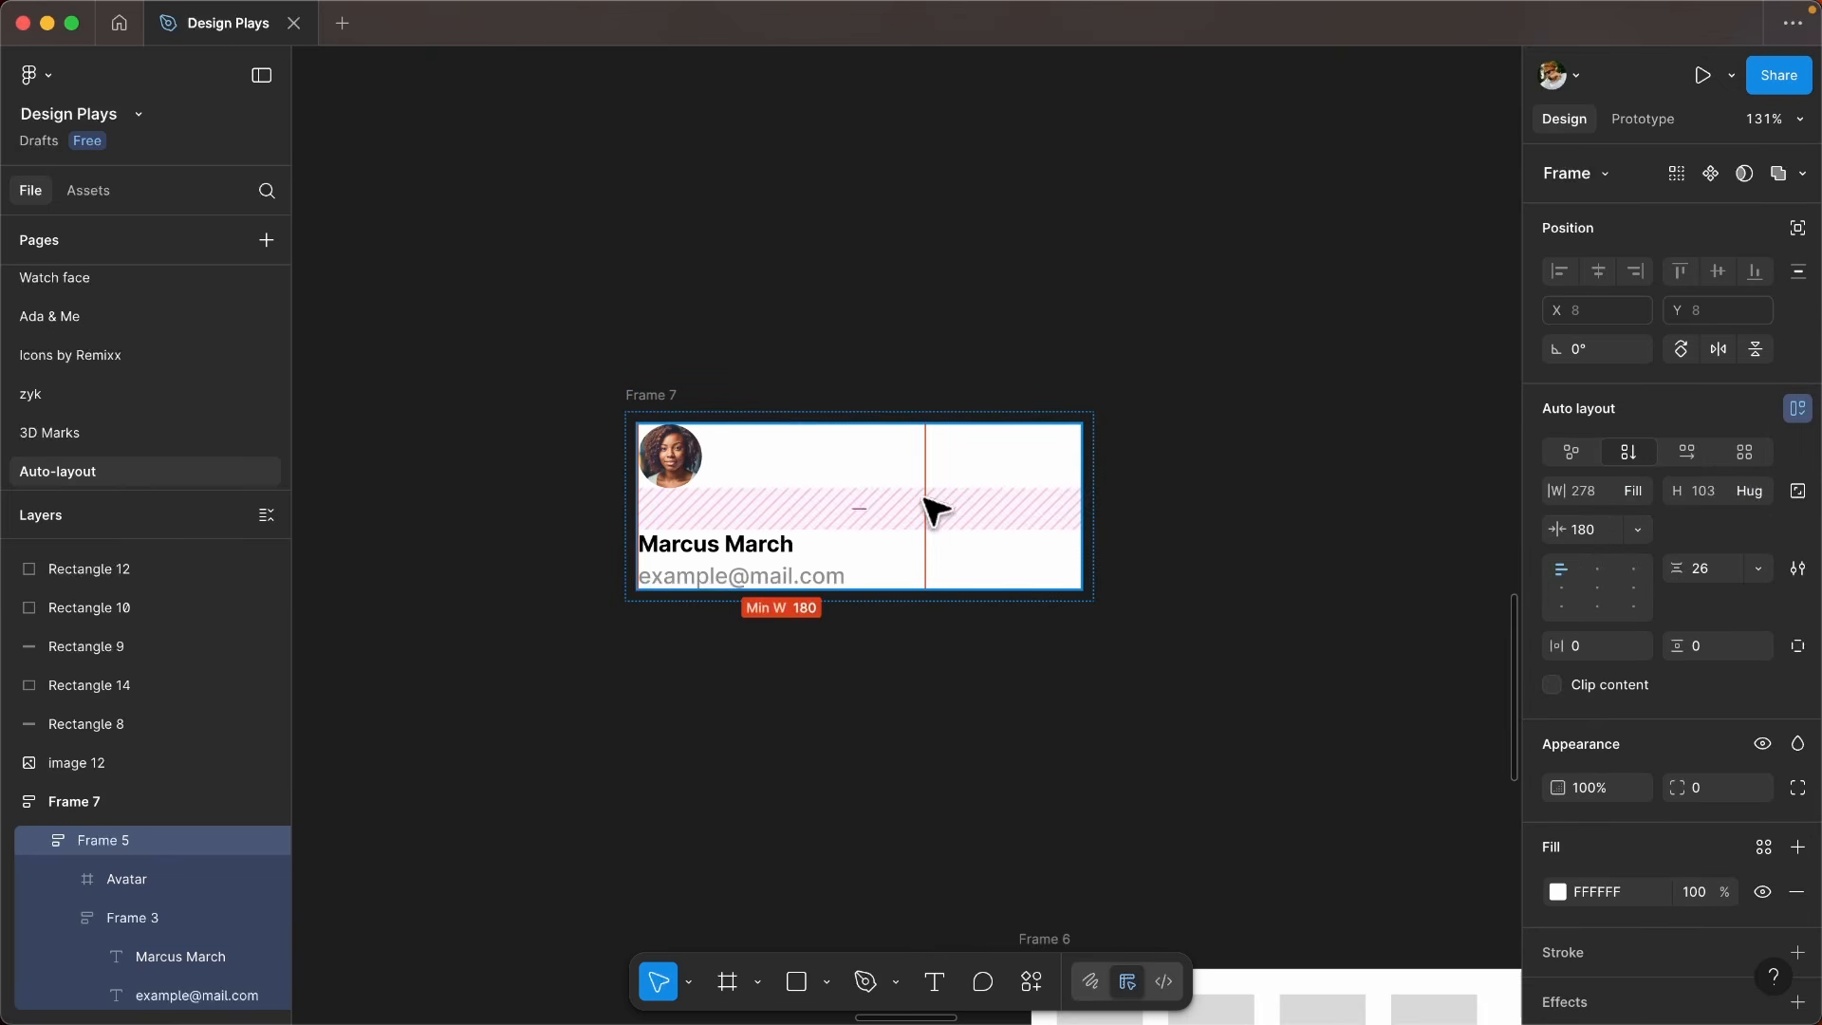
# - Narrow the outer Frame 7 to about 234 wide
pyautogui.click(678, 405)
pyautogui.moveTo(1093, 481); pyautogui.dragTo(1001, 496)
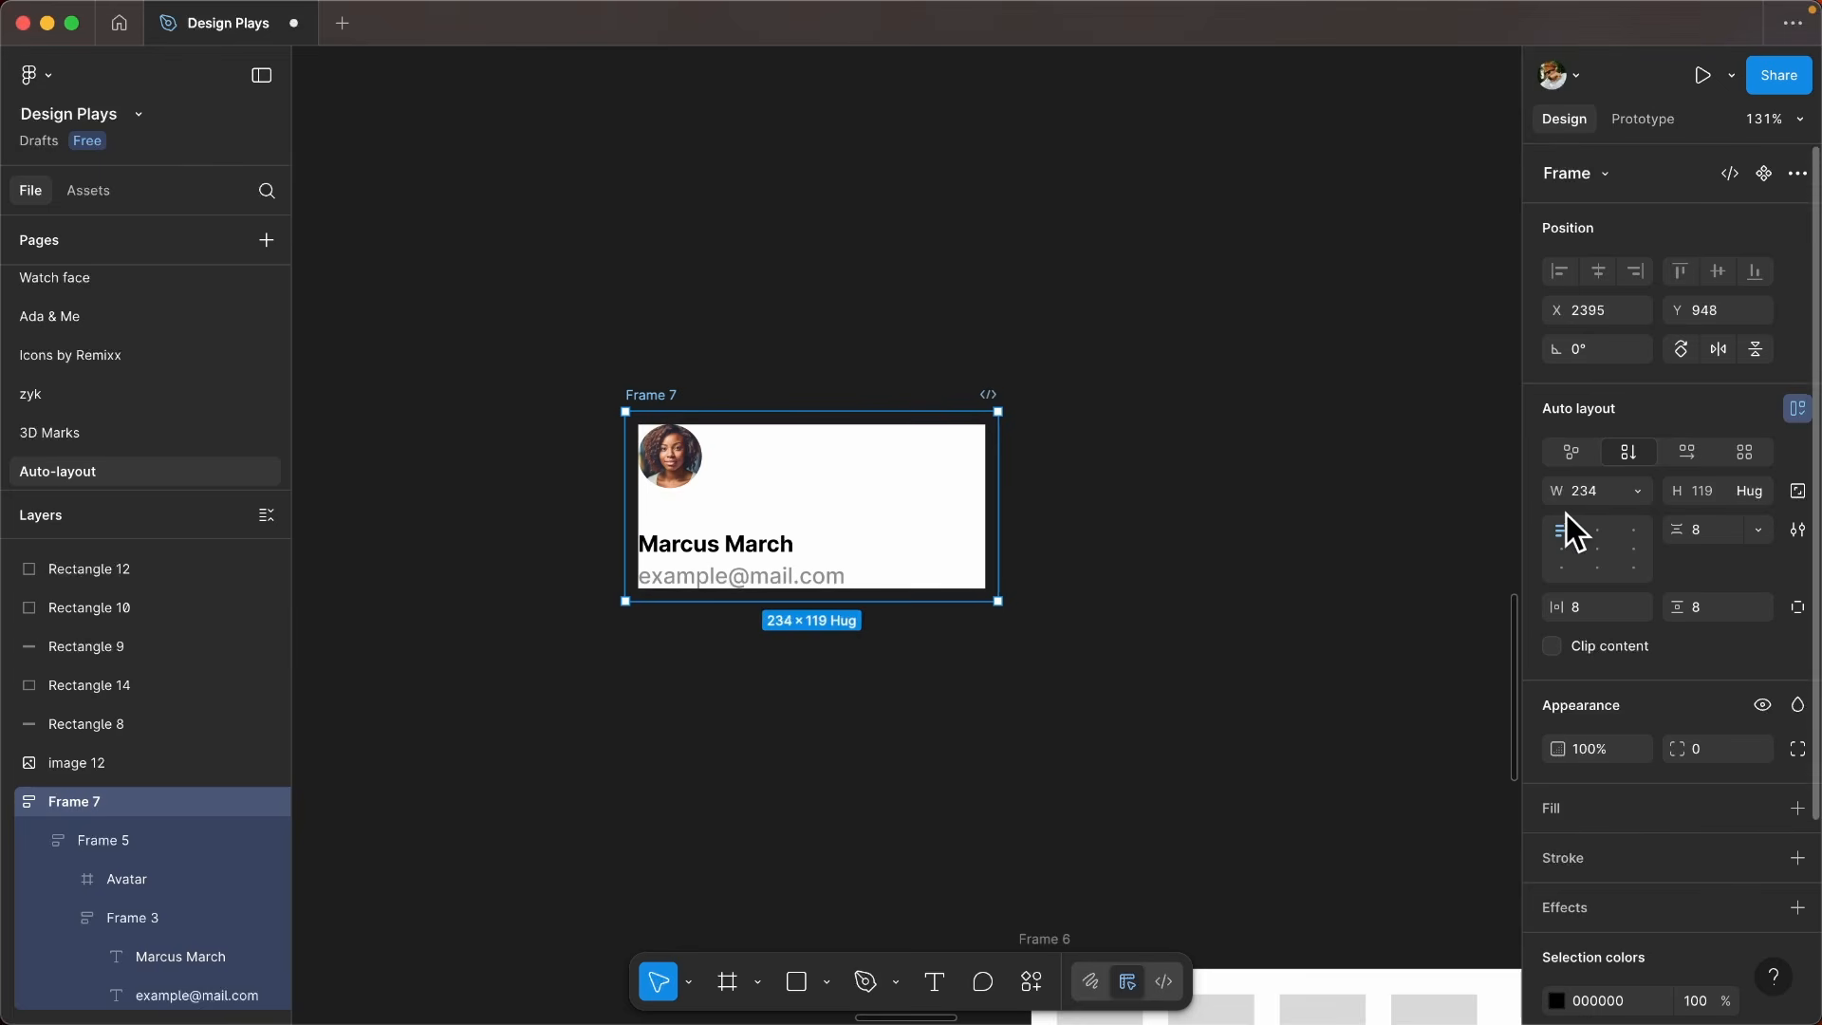
# - Try the centre and right alignments on Frame 5's contents, and return them to the top left
pyautogui.press('Return')
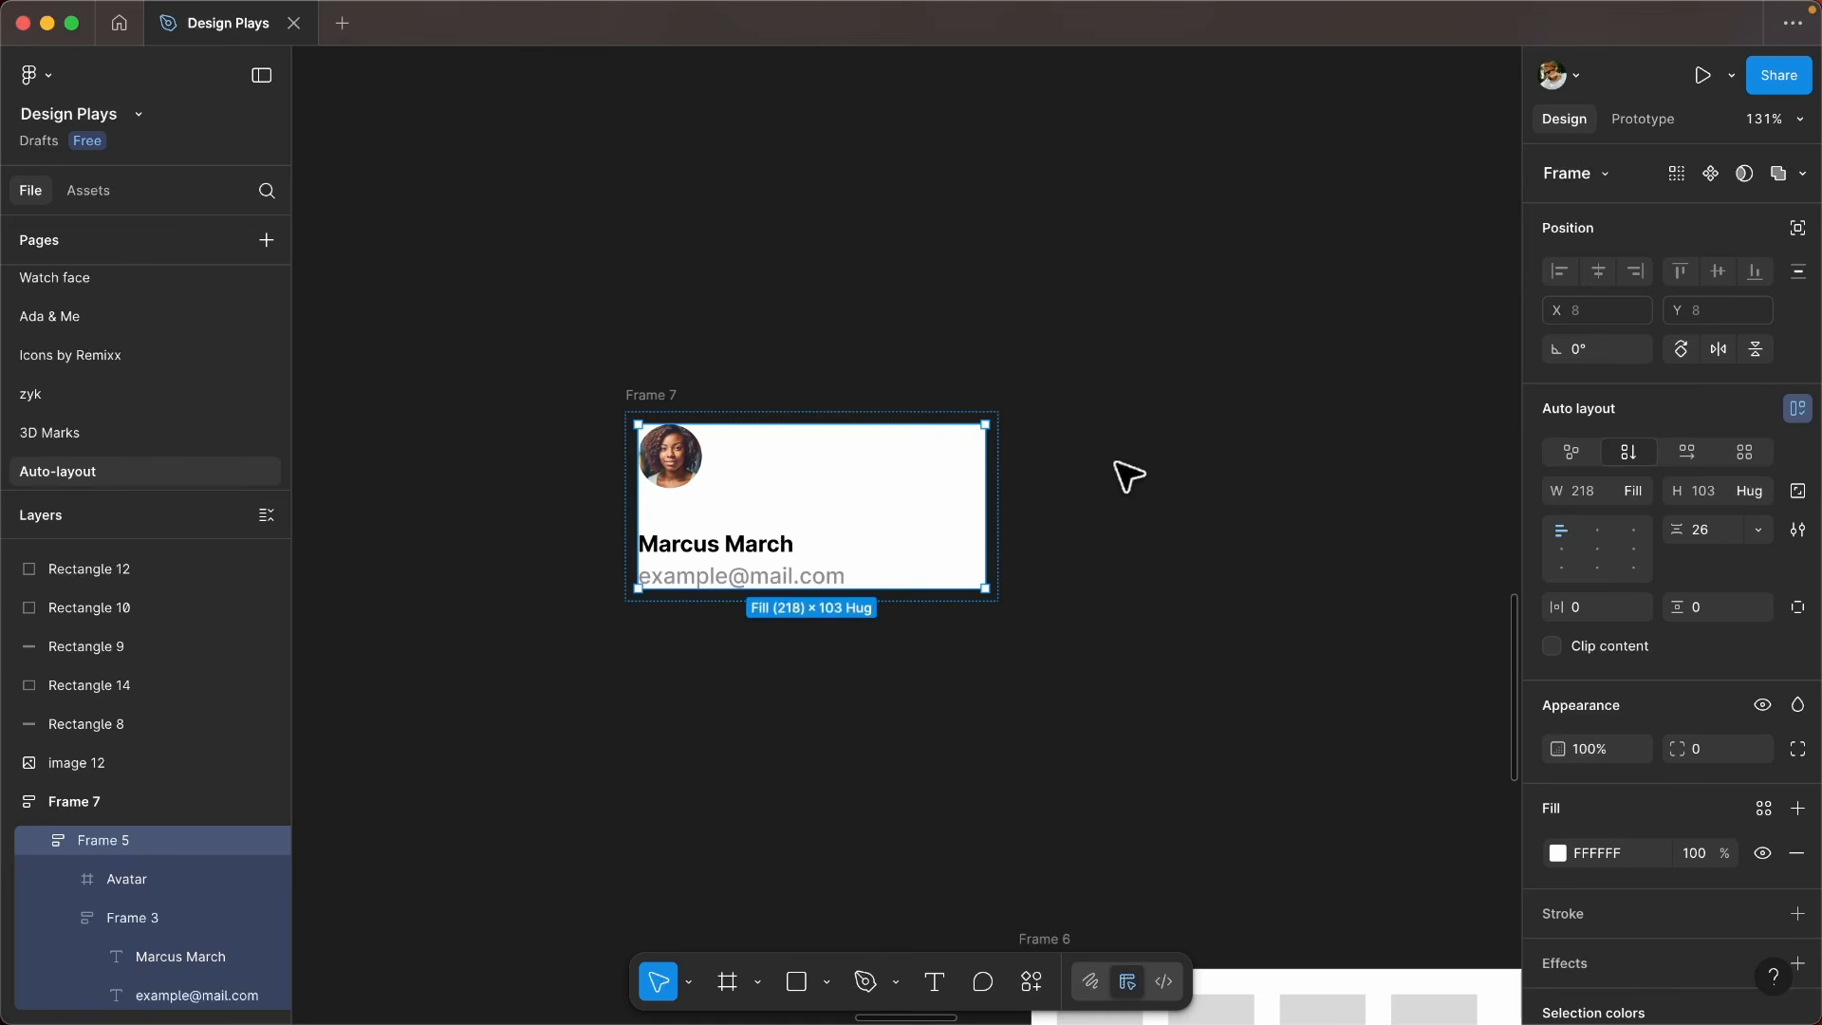
pyautogui.click(1571, 558)
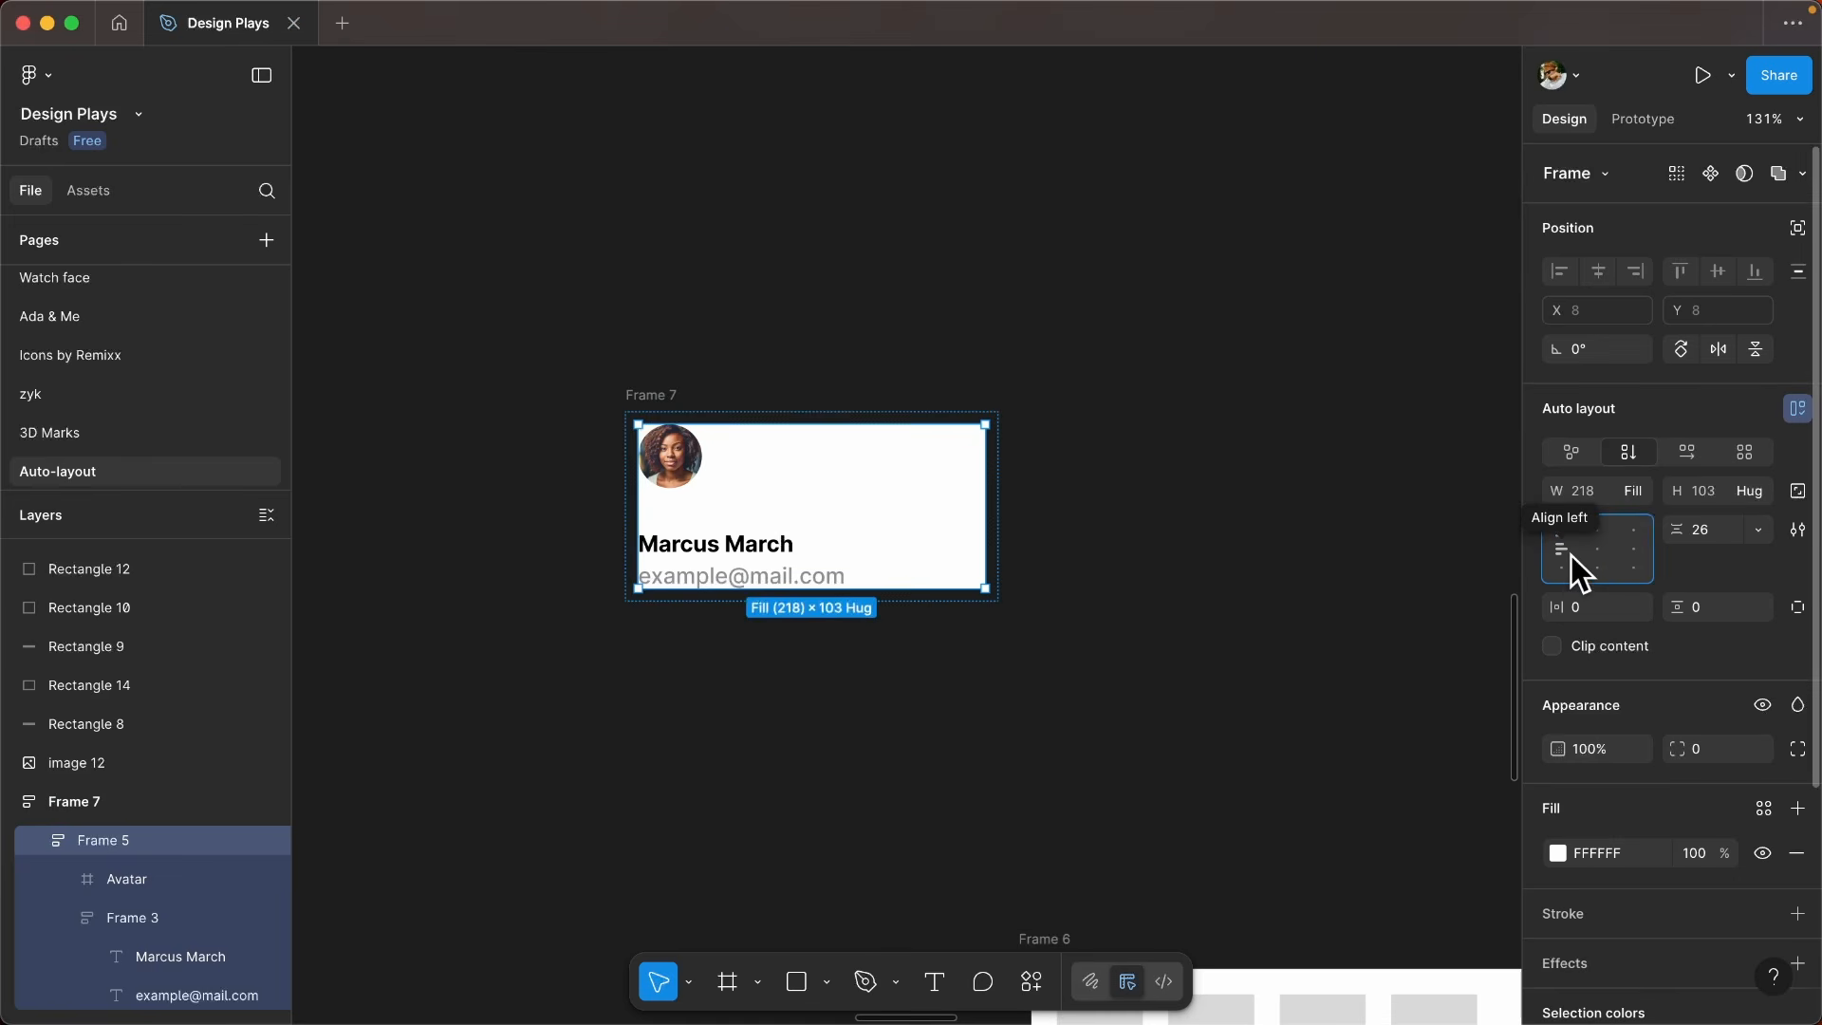
pyautogui.click(1598, 560)
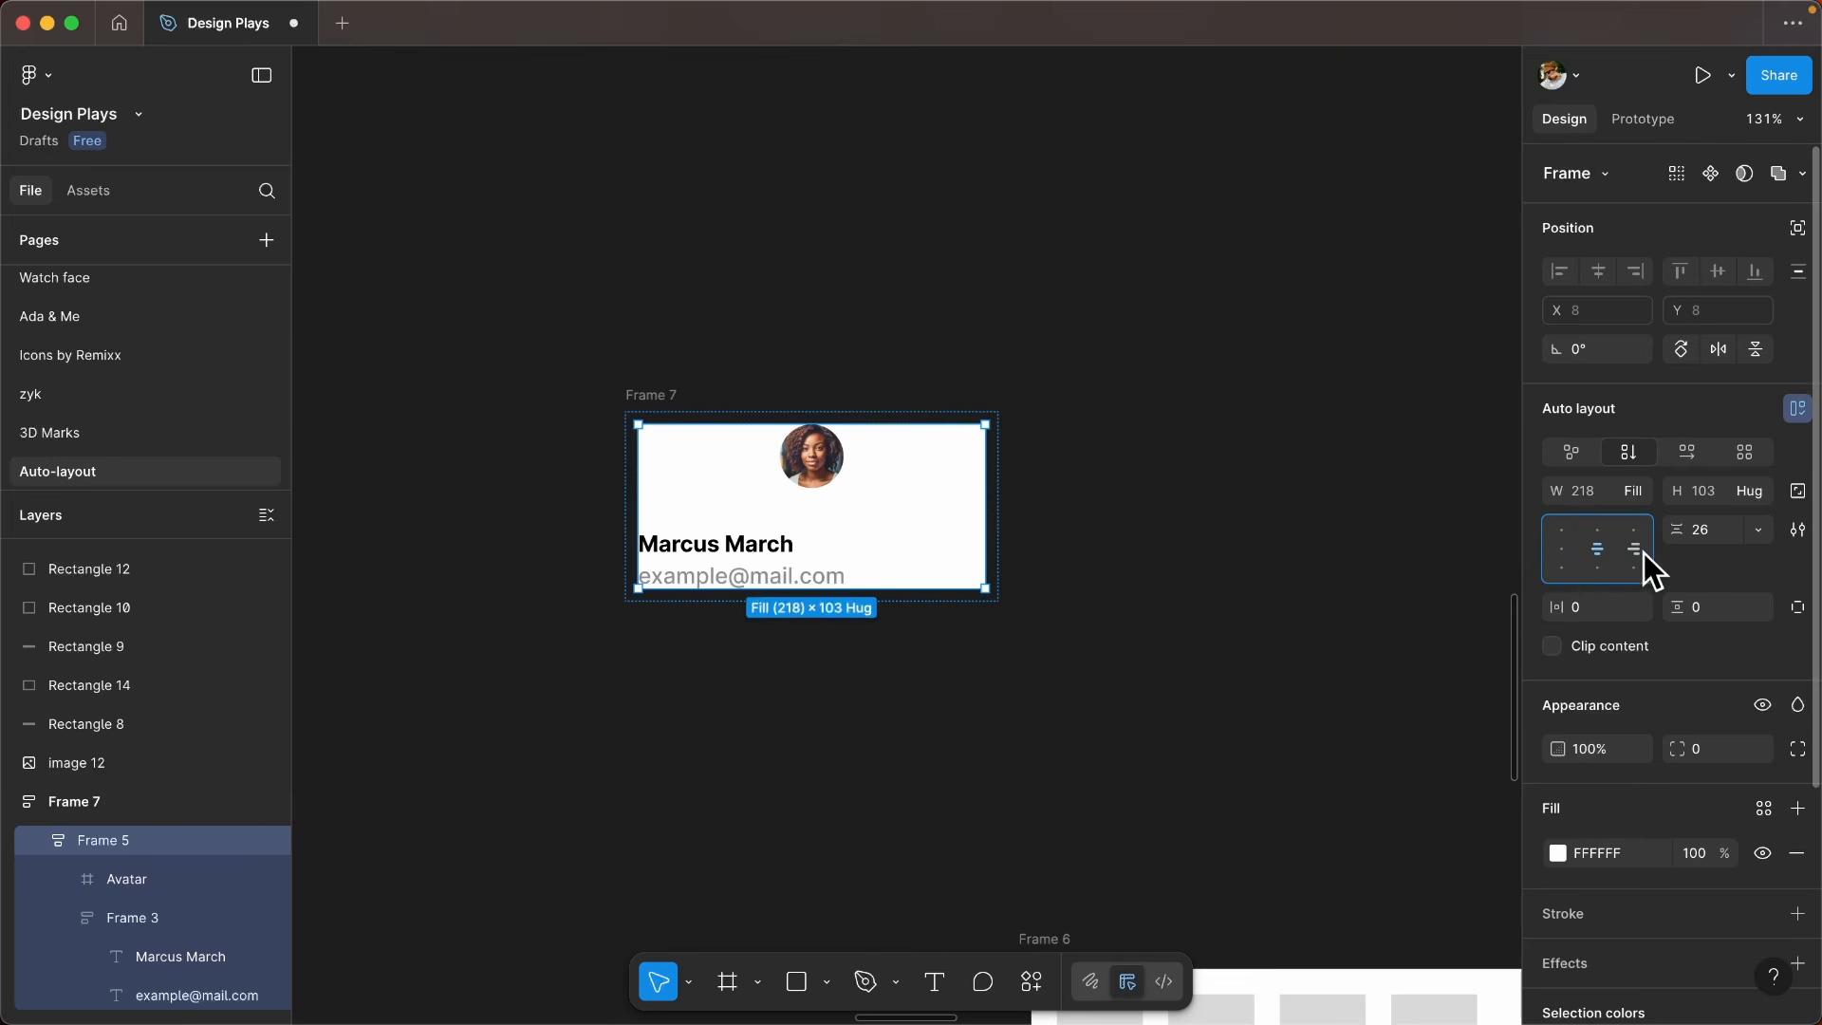
pyautogui.click(1632, 532)
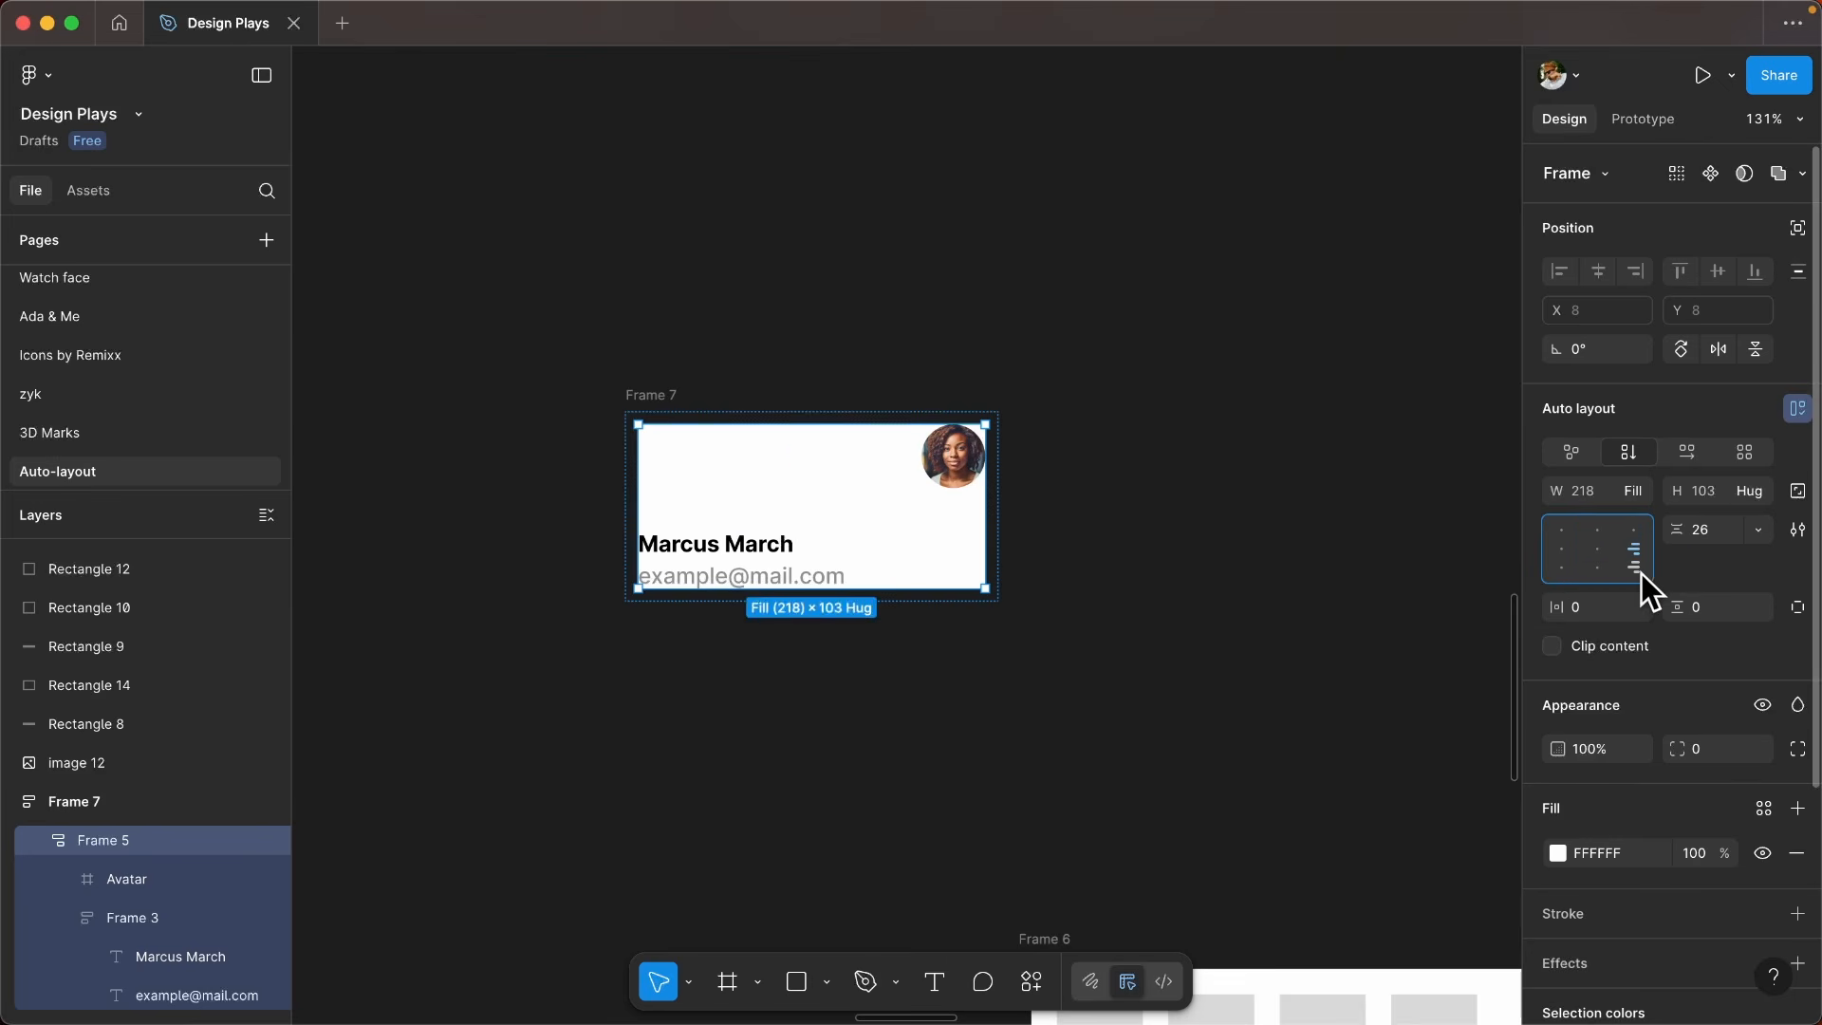
pyautogui.click(1595, 529)
pyautogui.click(1556, 533)
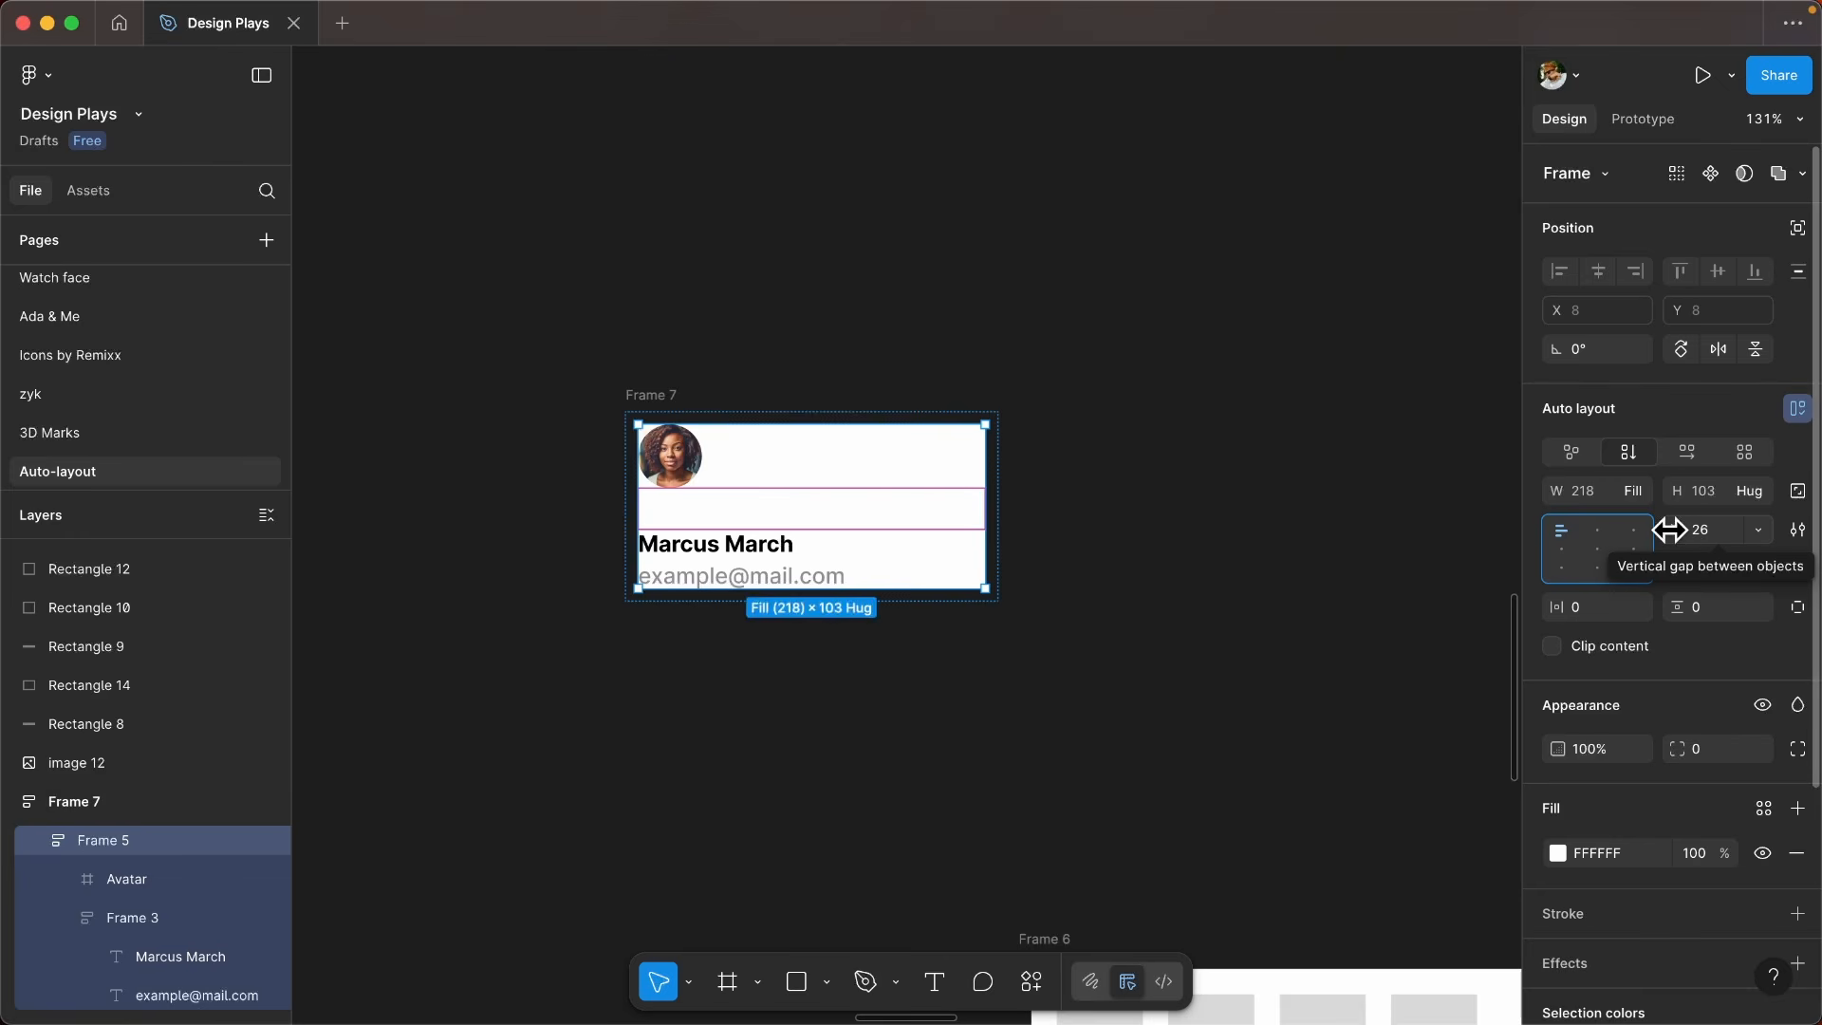
# - Duplicate the avatar inside Frame 5 and adjust the vertical gap between its objects to 48
pyautogui.moveTo(1670, 529); pyautogui.dragTo(1756, 529)
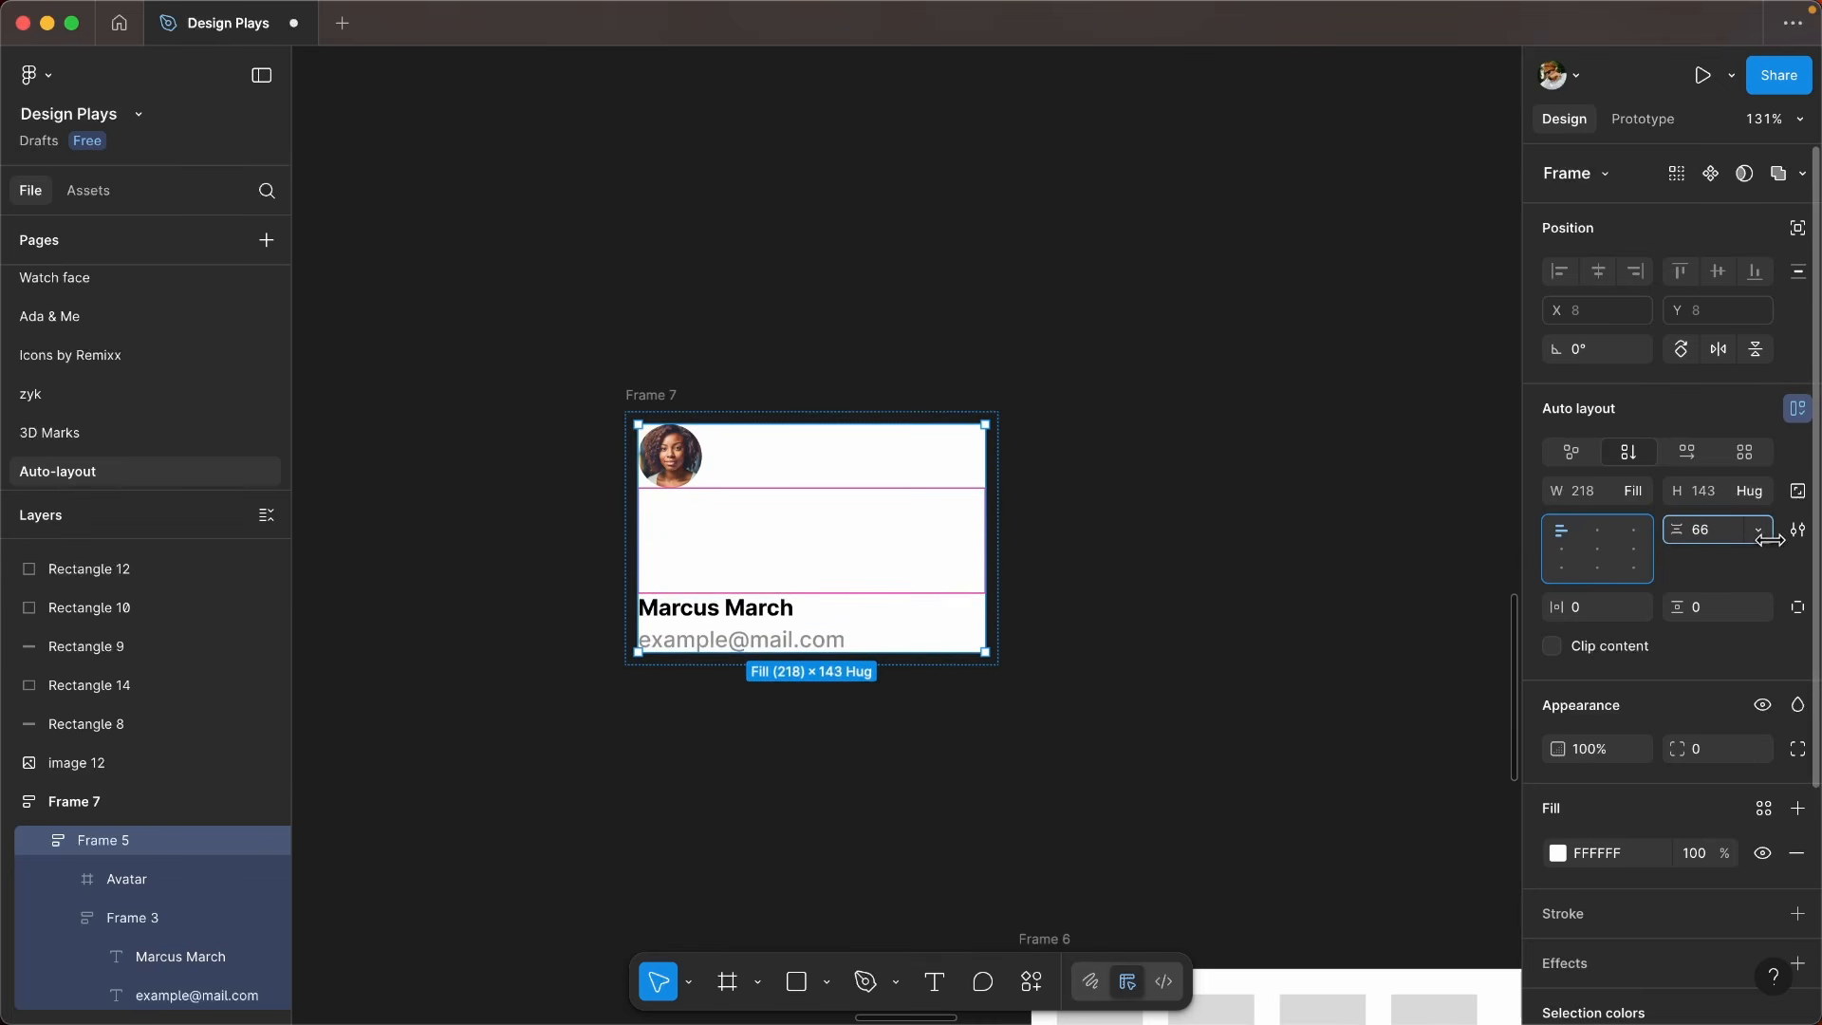
pyautogui.click(695, 477)
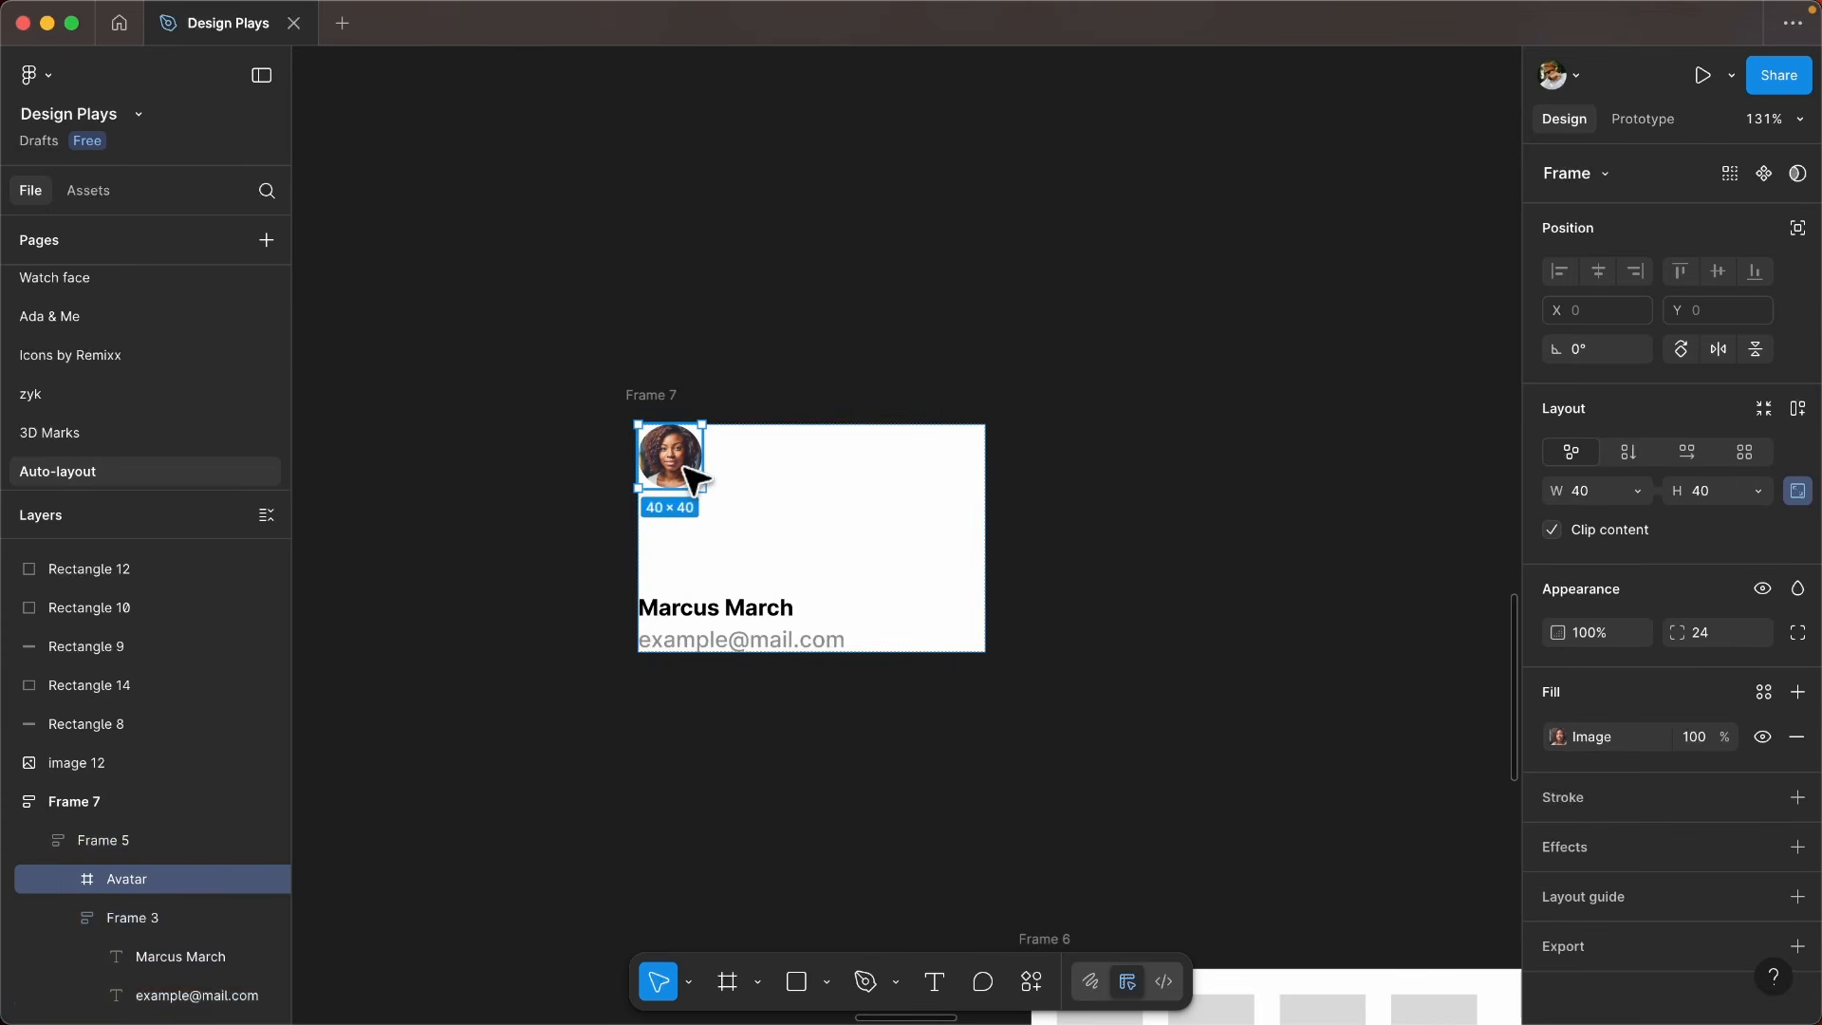
pyautogui.press('super+d')
pyautogui.click(823, 517)
pyautogui.moveTo(1675, 529)
pyautogui.mouseDown()
pyautogui.moveTo(1716, 528)
pyautogui.moveTo(1606, 529)
pyautogui.moveTo(1673, 531)
pyautogui.mouseUp()
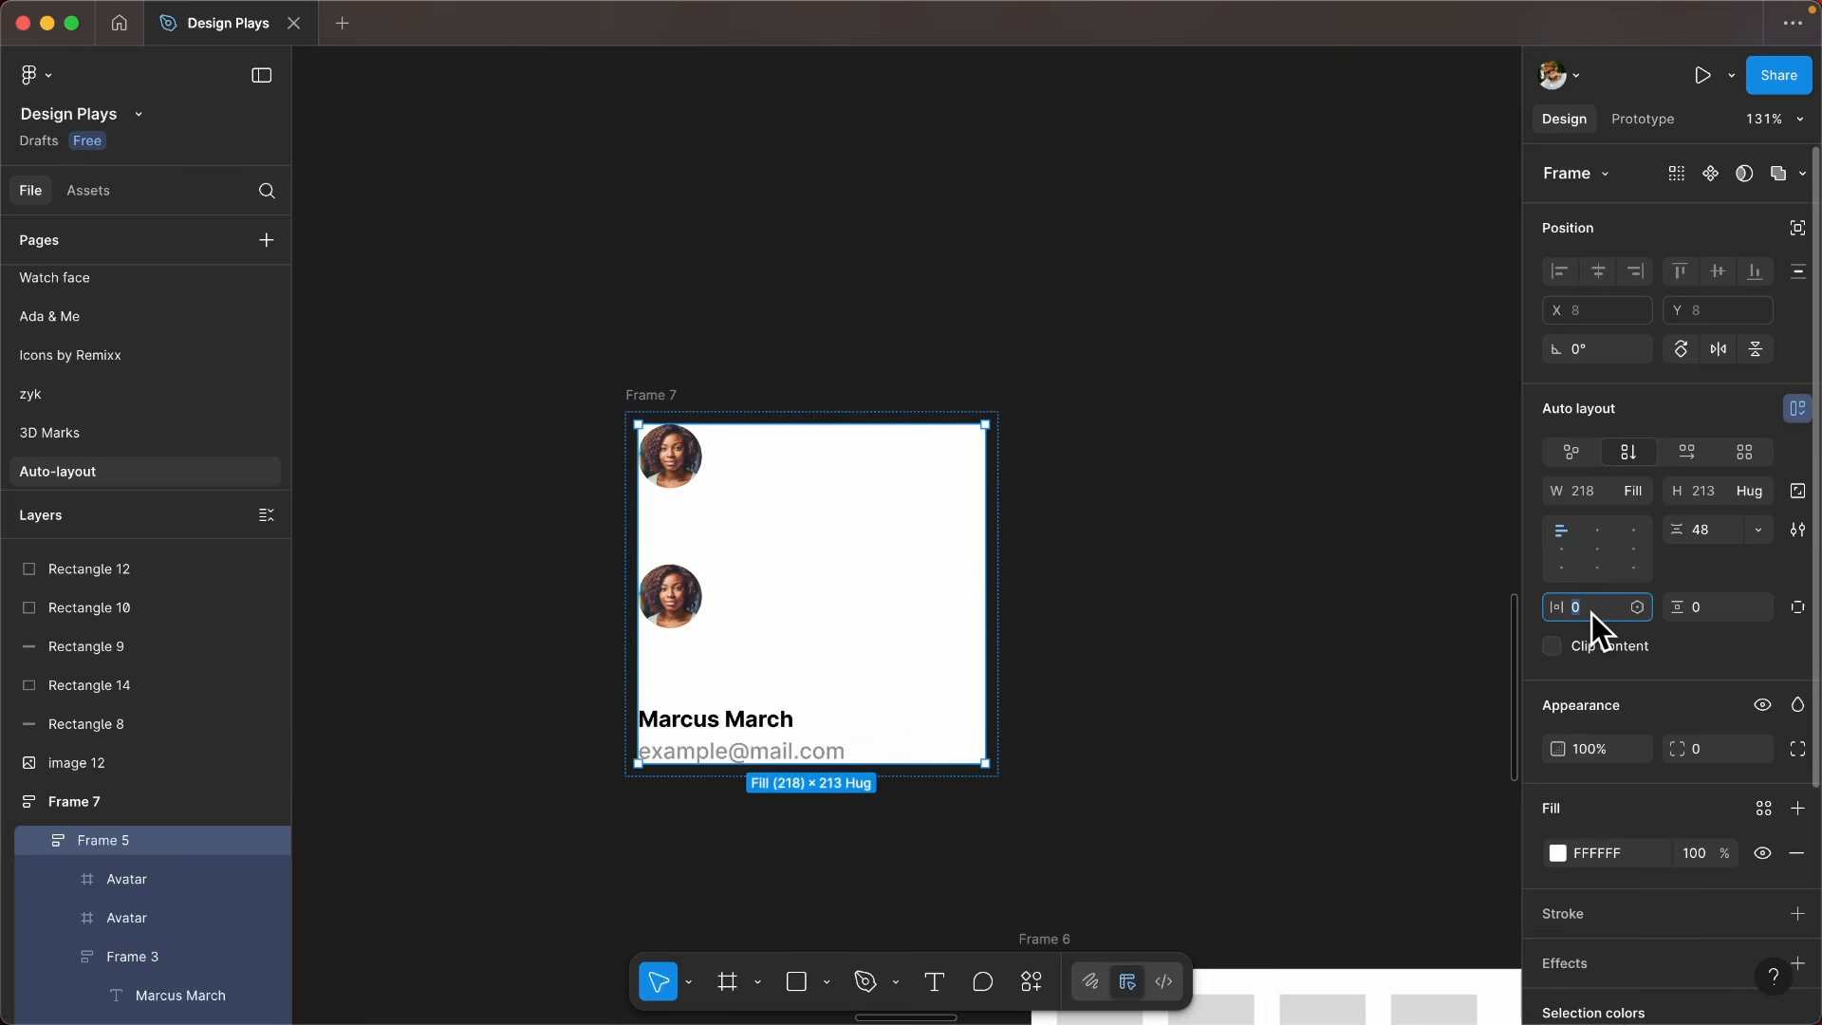
# - Set Frame 5's horizontal and vertical padding to 16 each
pyautogui.write('16')
pyautogui.click(1707, 607)
pyautogui.write('16')
pyautogui.press('Return')
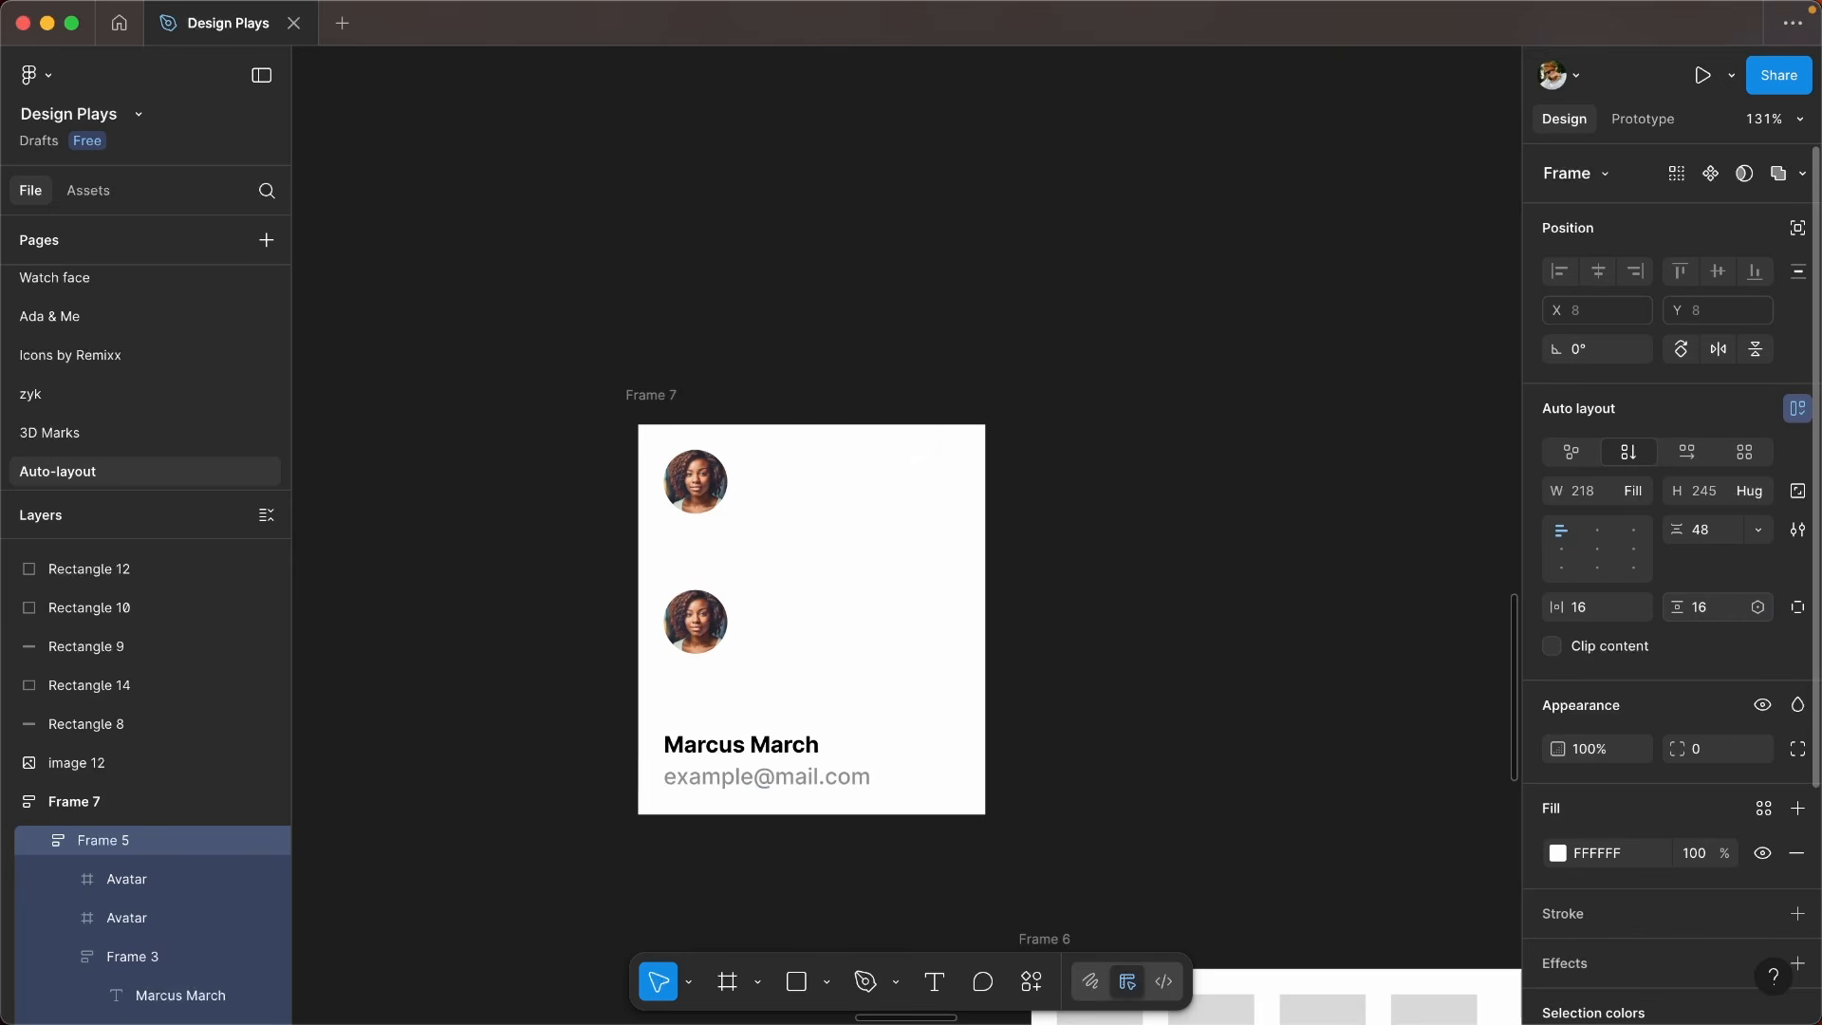
# - Adjust the padding of Frame 5 directly on the canvas, increasing only its top padding to 56
pyautogui.moveTo(719, 618); pyautogui.dragTo(1044, 509)
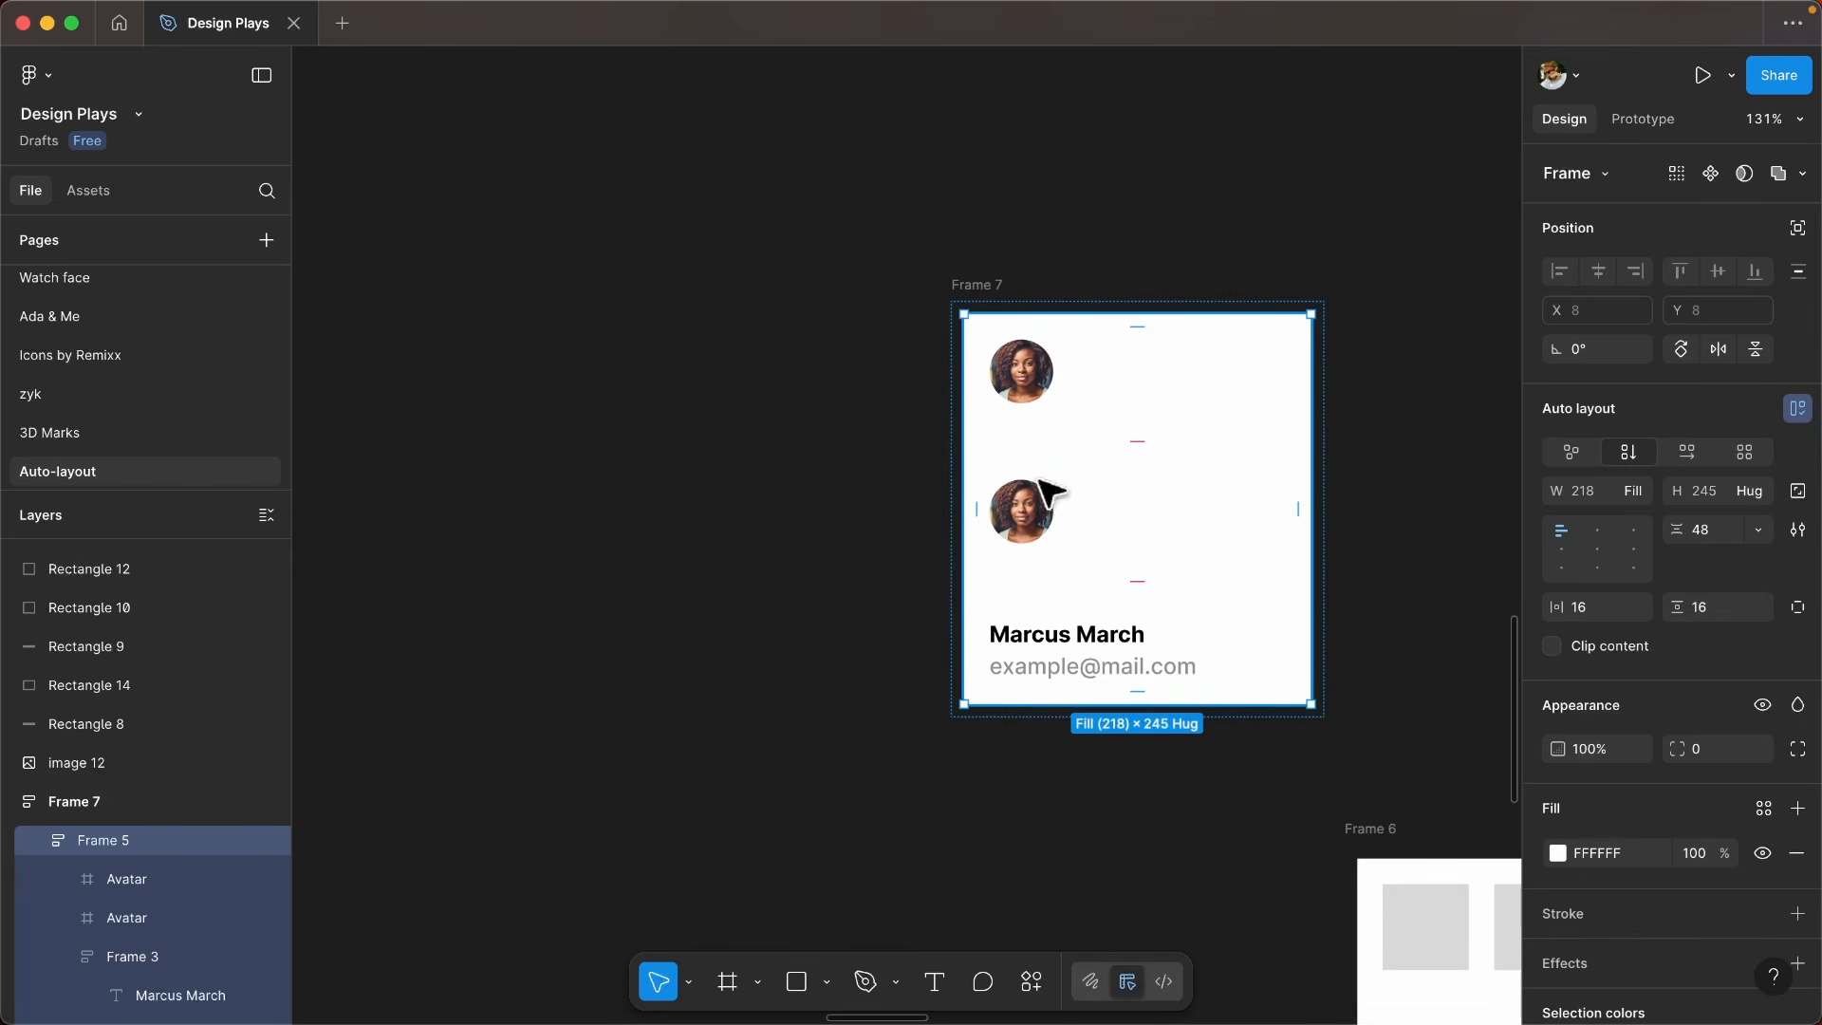
pyautogui.scroll(2, 1075, 265)
pyautogui.scroll(2, 1088, 277)
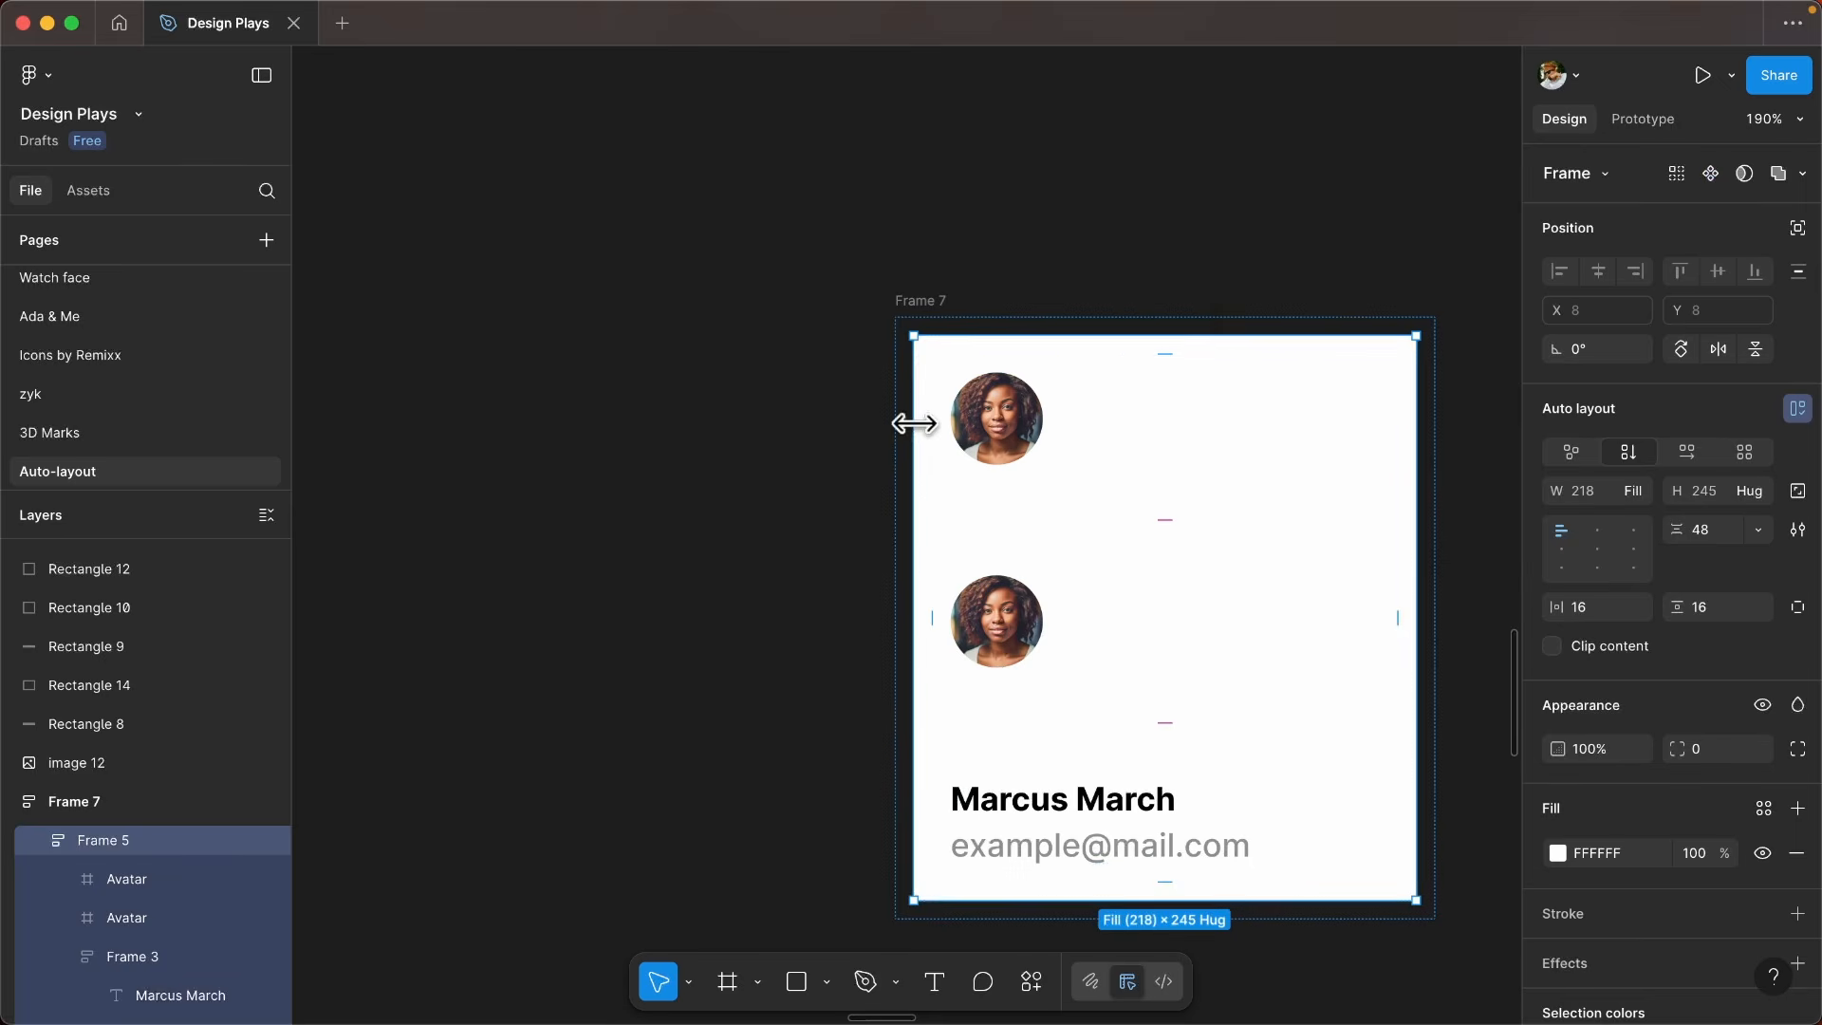
pyautogui.click(1166, 874)
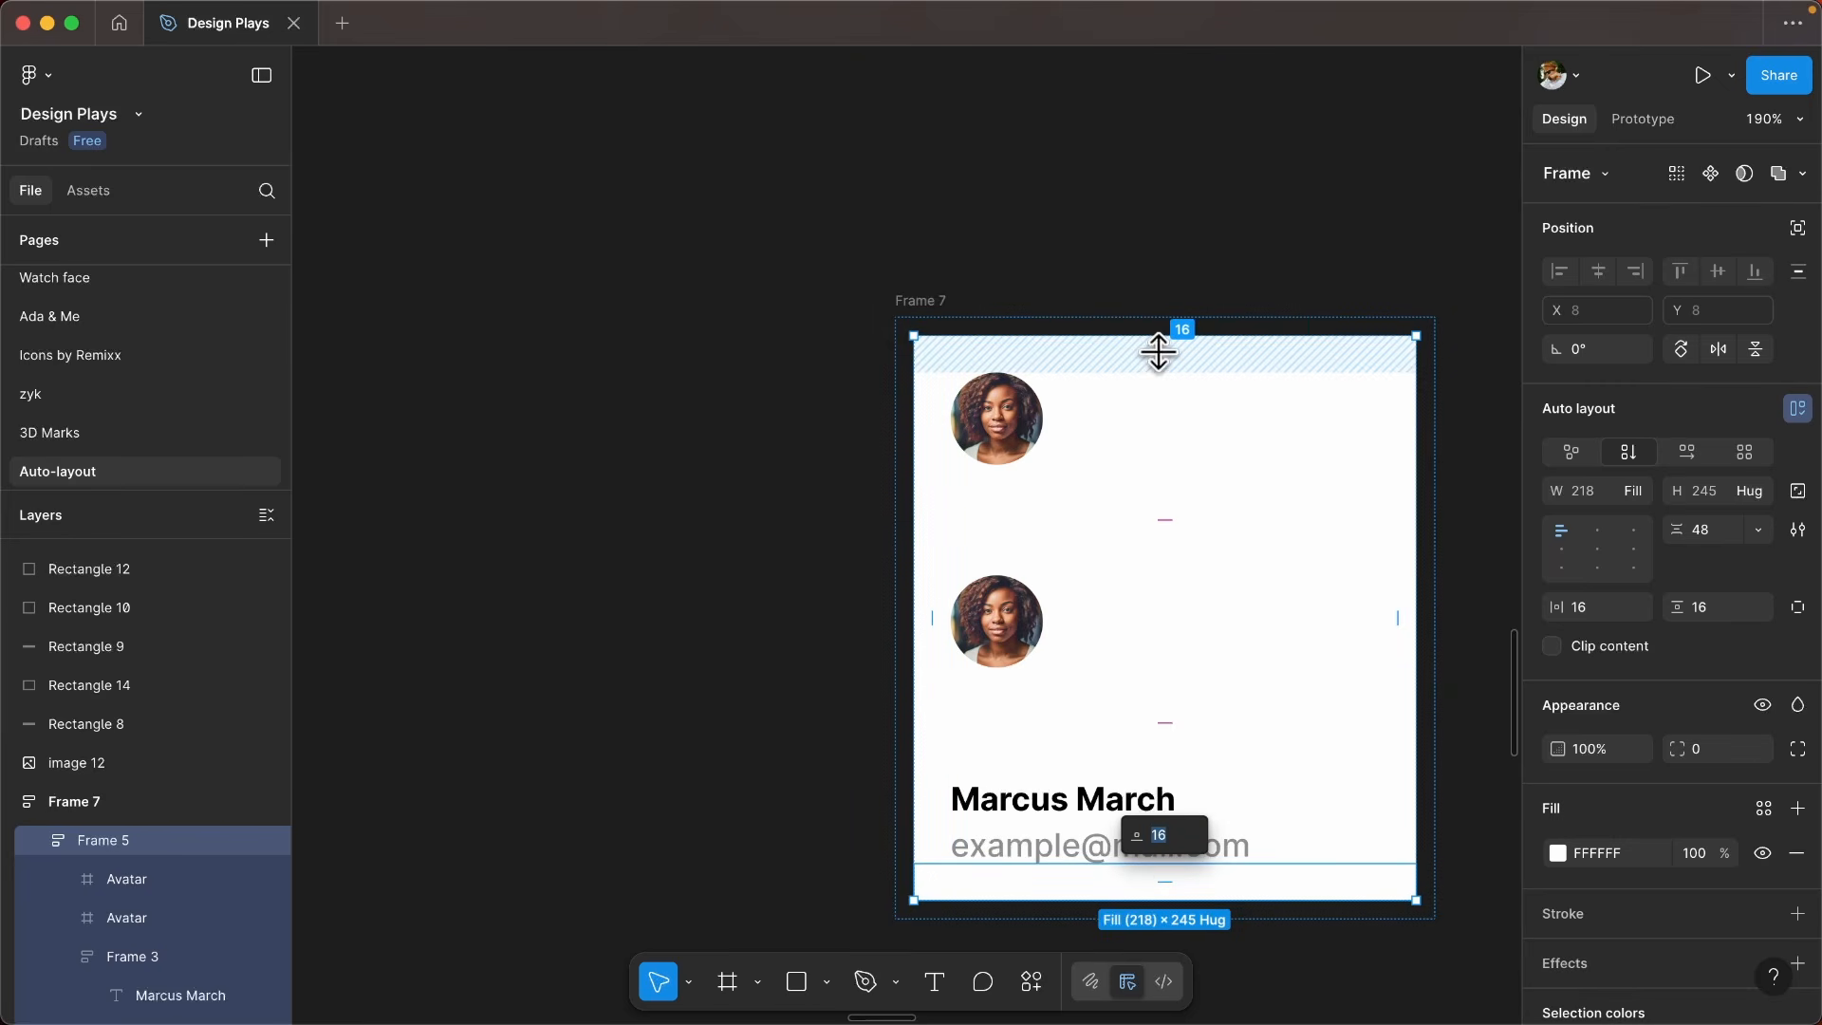
pyautogui.click(1158, 351)
pyautogui.moveTo(1157, 351)
pyautogui.mouseDown()
pyautogui.moveTo(1167, 472)
pyautogui.moveTo(1170, 383)
pyautogui.mouseUp()
pyautogui.press('super+z')
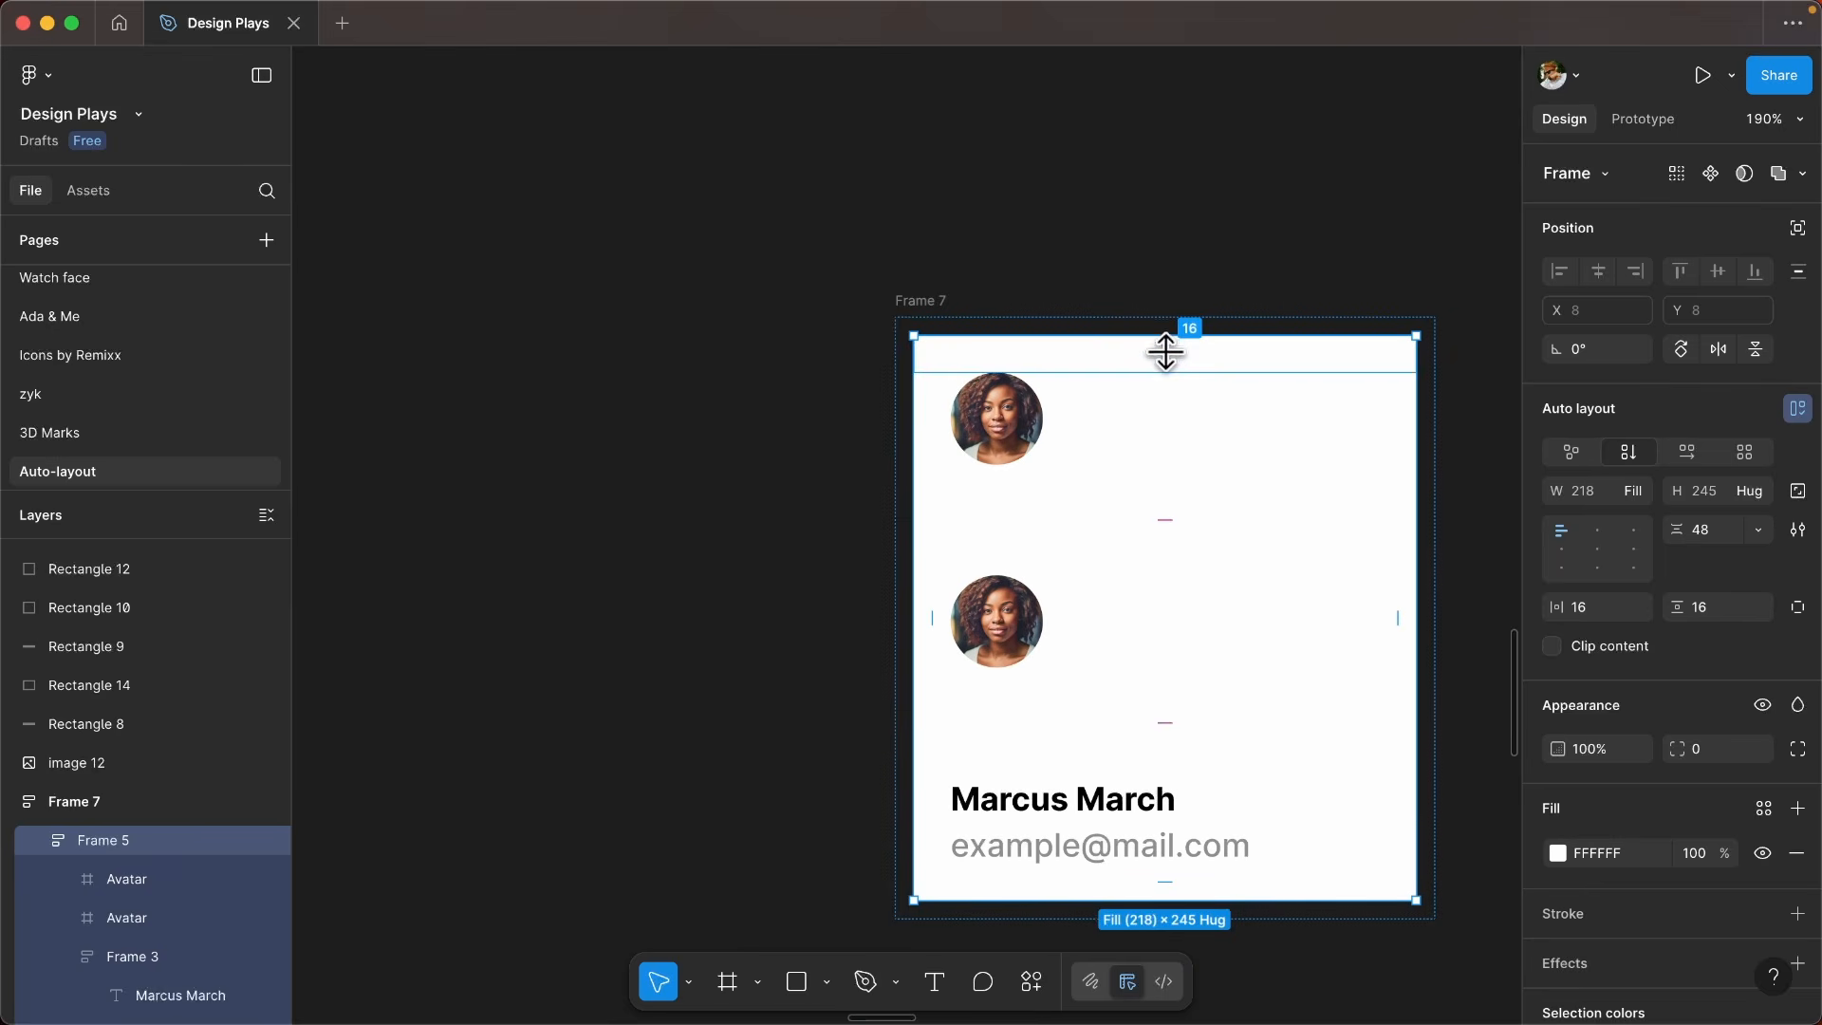
pyautogui.moveTo(1167, 357); pyautogui.dragTo(1167, 435)
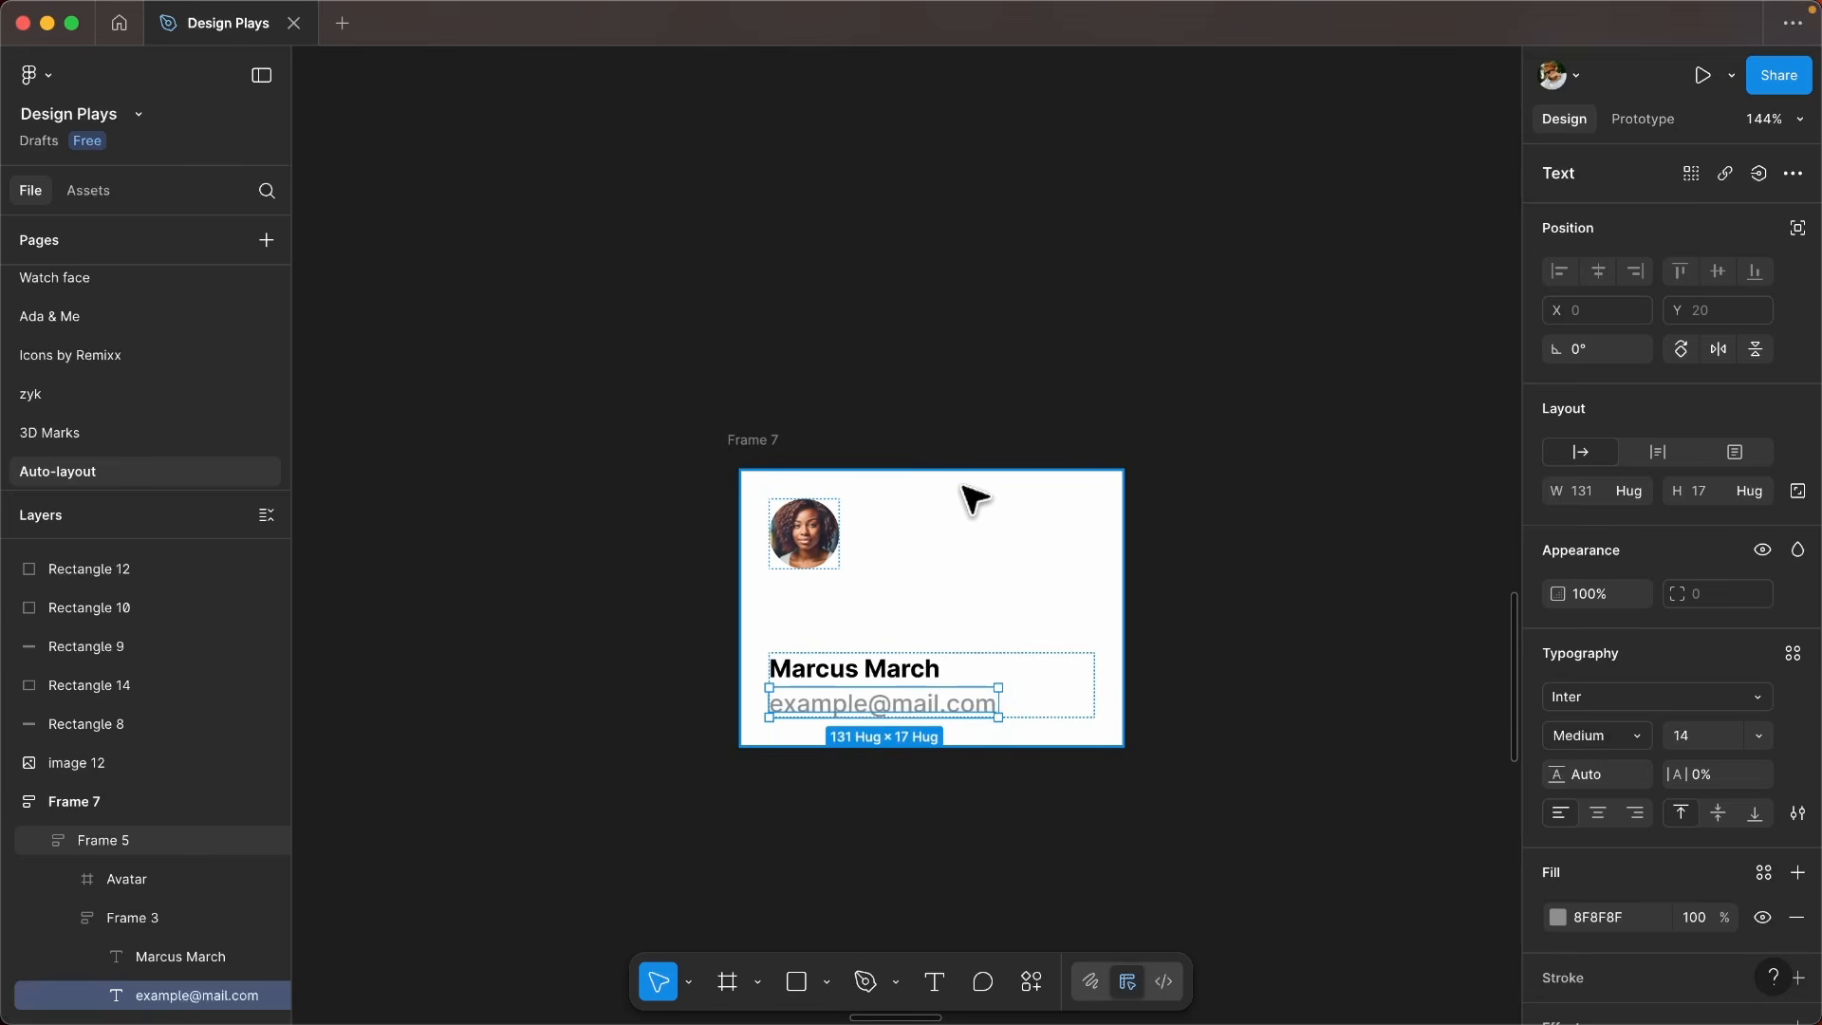
# - Remove the duplicated avatar from the profile card and return its top padding to 16
pyautogui.click(972, 498)
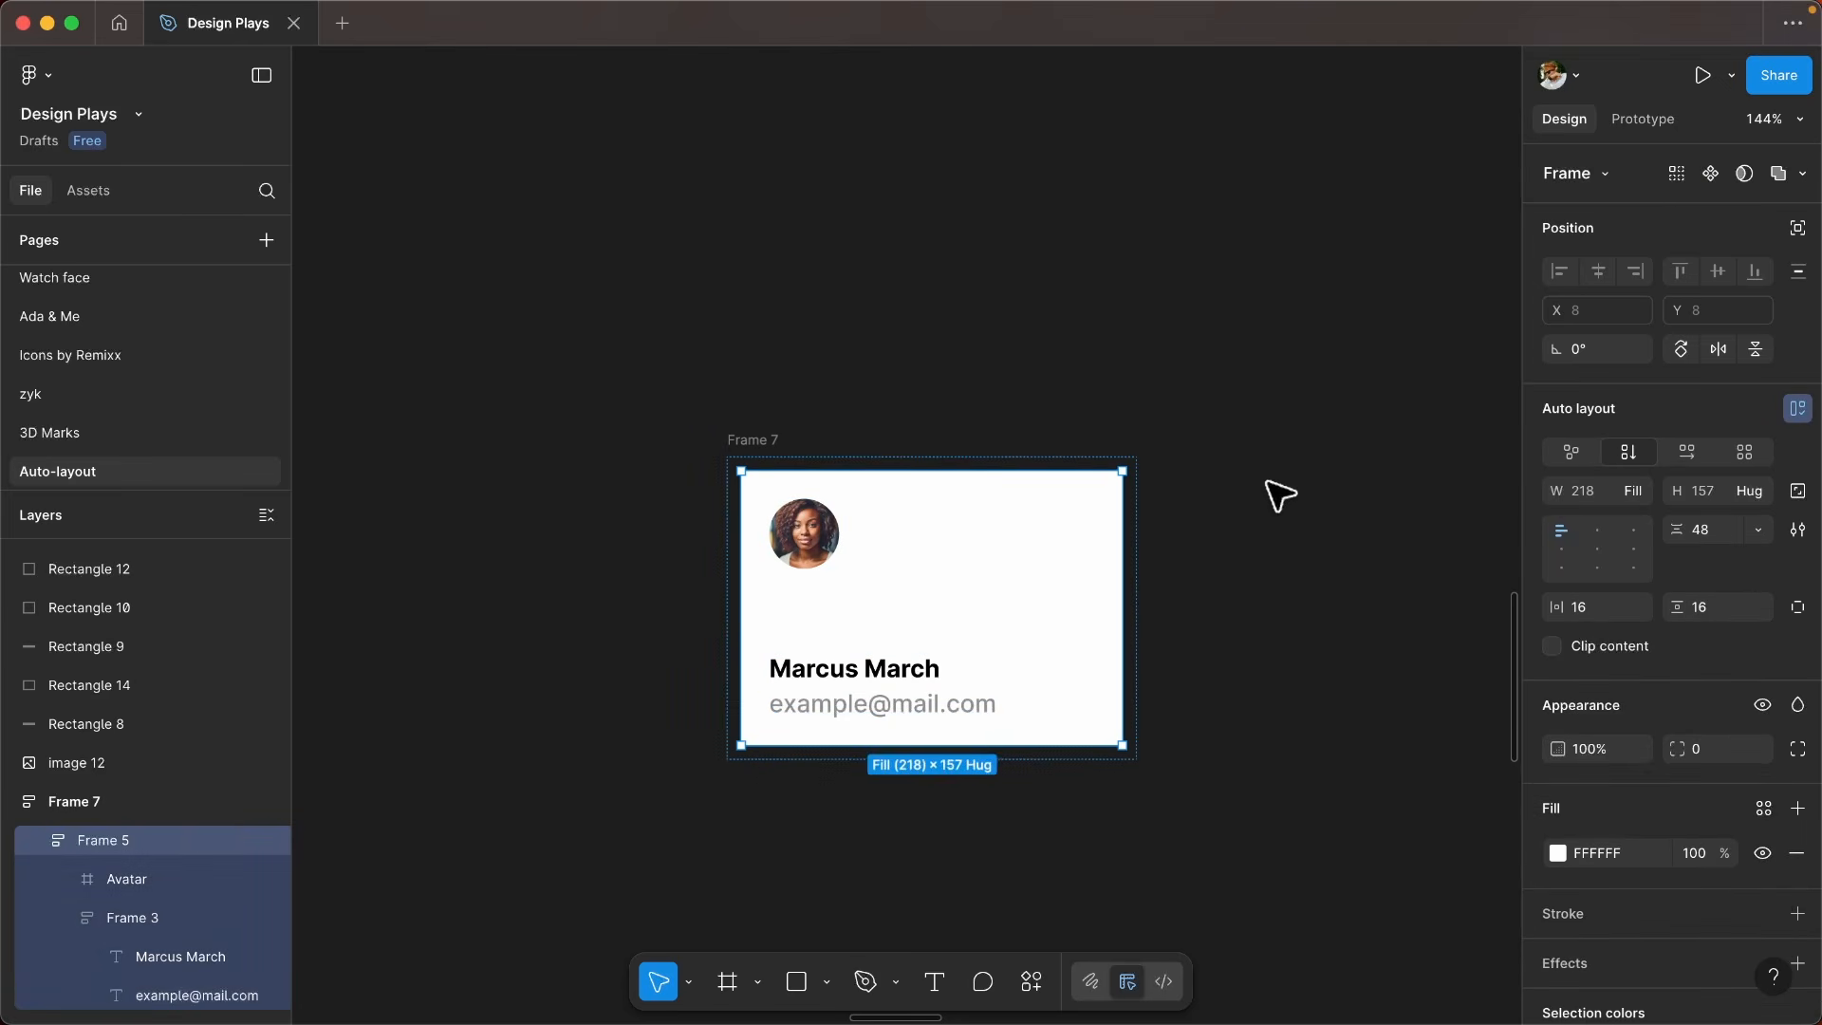
pyautogui.scroll(-1, 854, 564)
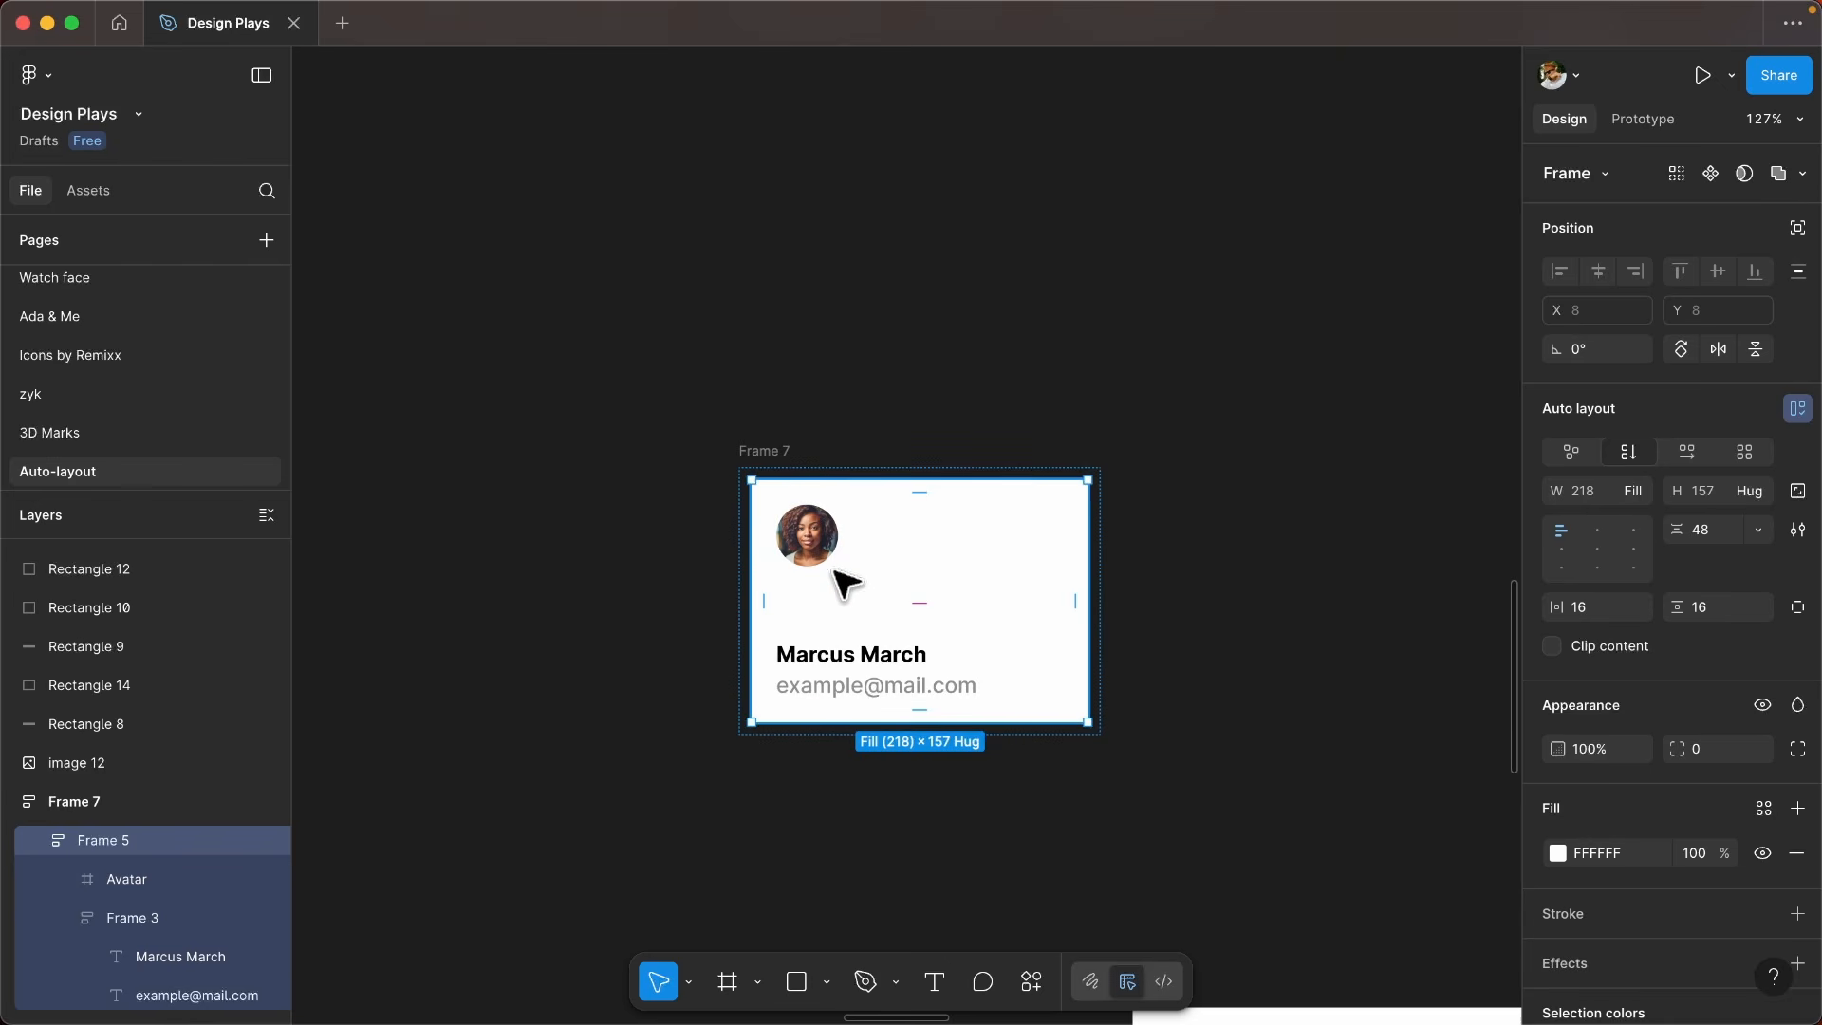
pyautogui.scroll(-5, 873, 646)
pyautogui.moveTo(1025, 573); pyautogui.dragTo(930, 705)
pyautogui.scroll(-3, 934, 681)
pyautogui.moveTo(925, 835); pyautogui.dragTo(996, 639)
pyautogui.scroll(4, 994, 629)
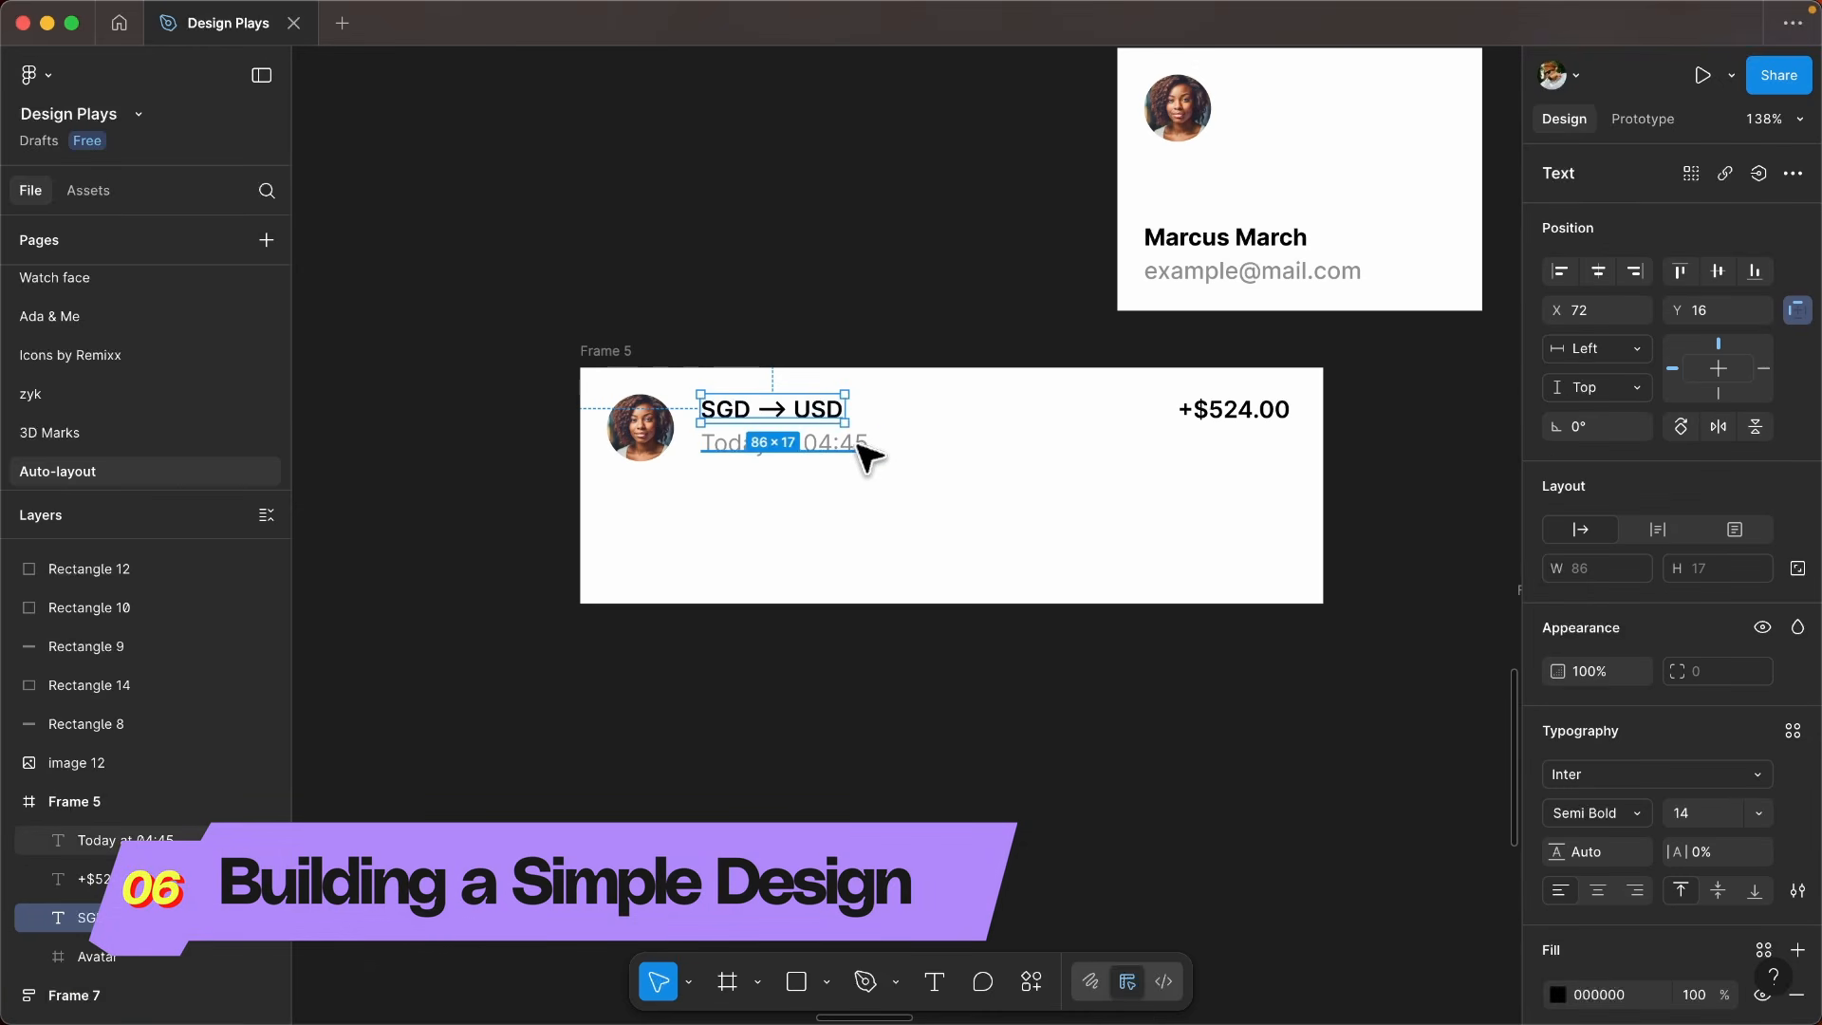
pyautogui.moveTo(915, 450); pyautogui.dragTo(956, 435)
pyautogui.click(951, 481)
# - Try moving the loose text objects and the avatar around inside the transaction frame, and undo the moves
pyautogui.scroll(1, 951, 481)
pyautogui.moveTo(846, 476); pyautogui.dragTo(975, 533)
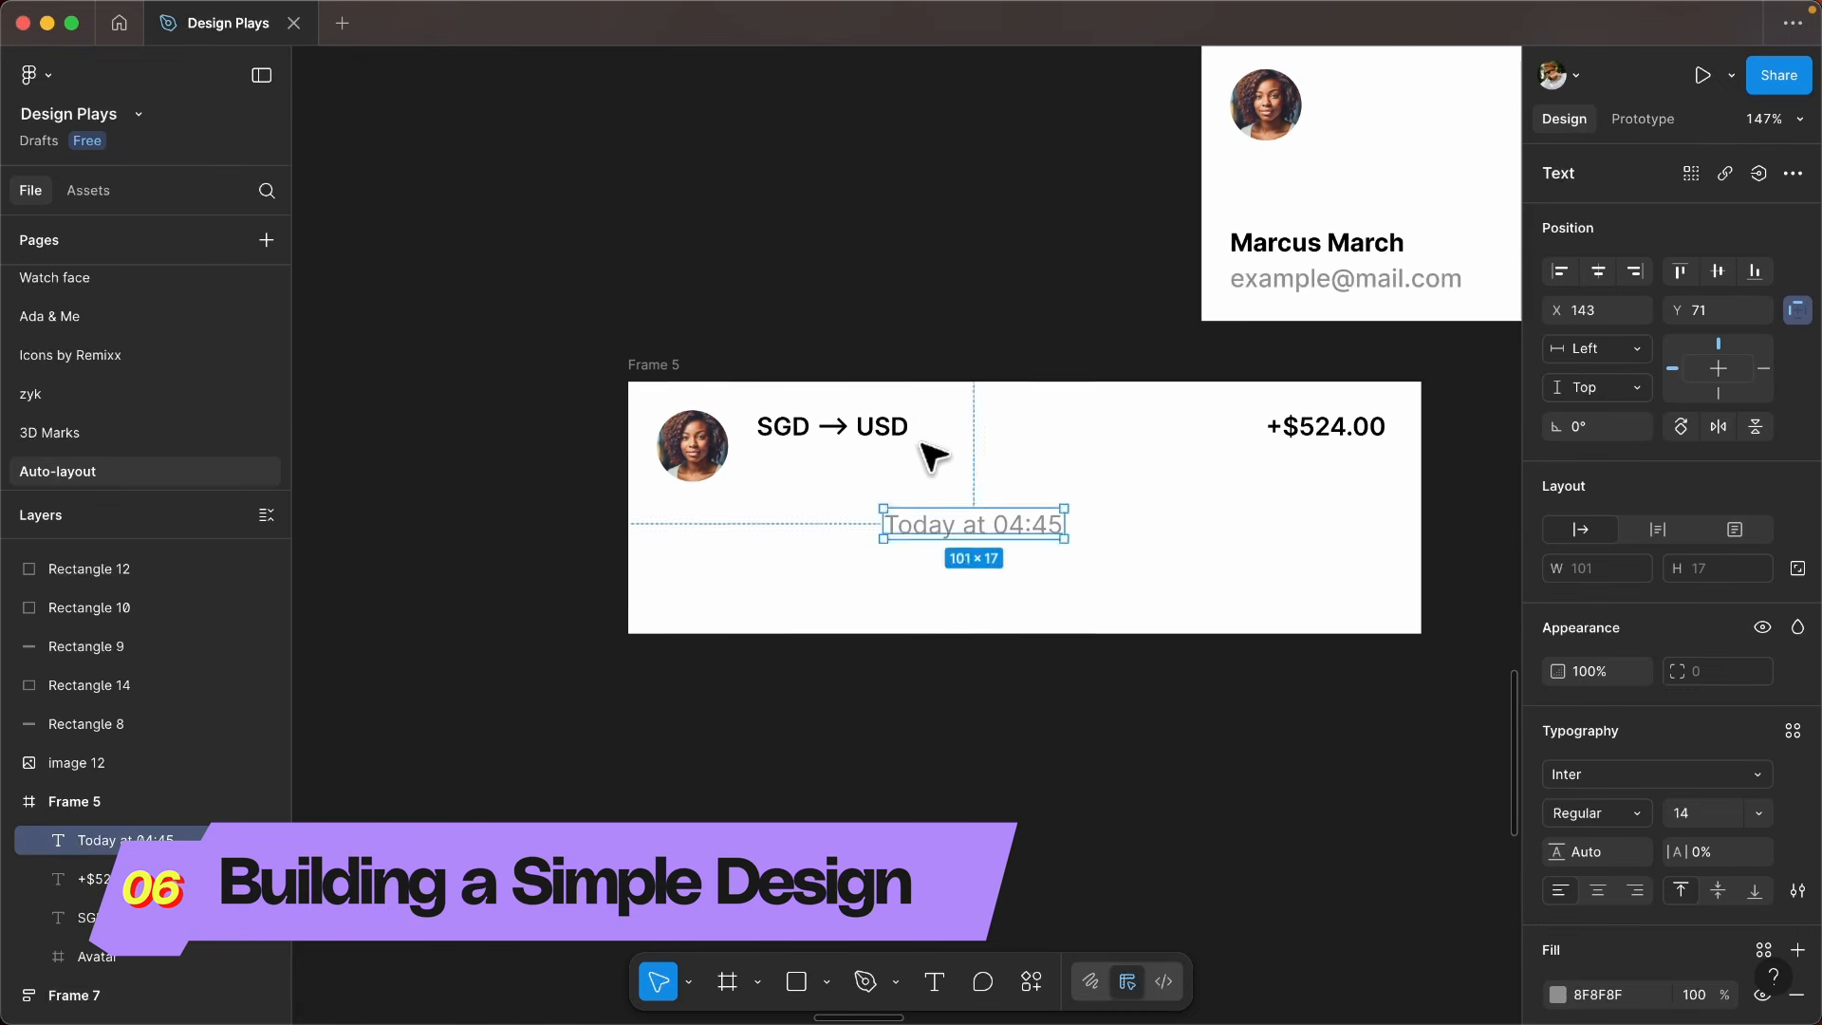
pyautogui.moveTo(835, 432); pyautogui.dragTo(844, 514)
pyautogui.press('super+z')
pyautogui.press('super+z')
pyautogui.press('super+z')
pyautogui.moveTo(699, 449); pyautogui.dragTo(816, 474)
pyautogui.press('super+z')
# - Draw a red rectangle of 69 × 39 at 20% opacity in the transaction frame and fit it over the avatar
pyautogui.click(801, 495)
pyautogui.scroll(-2, 797, 492)
pyautogui.scroll(3, 809, 491)
pyautogui.scroll(-3, 847, 520)
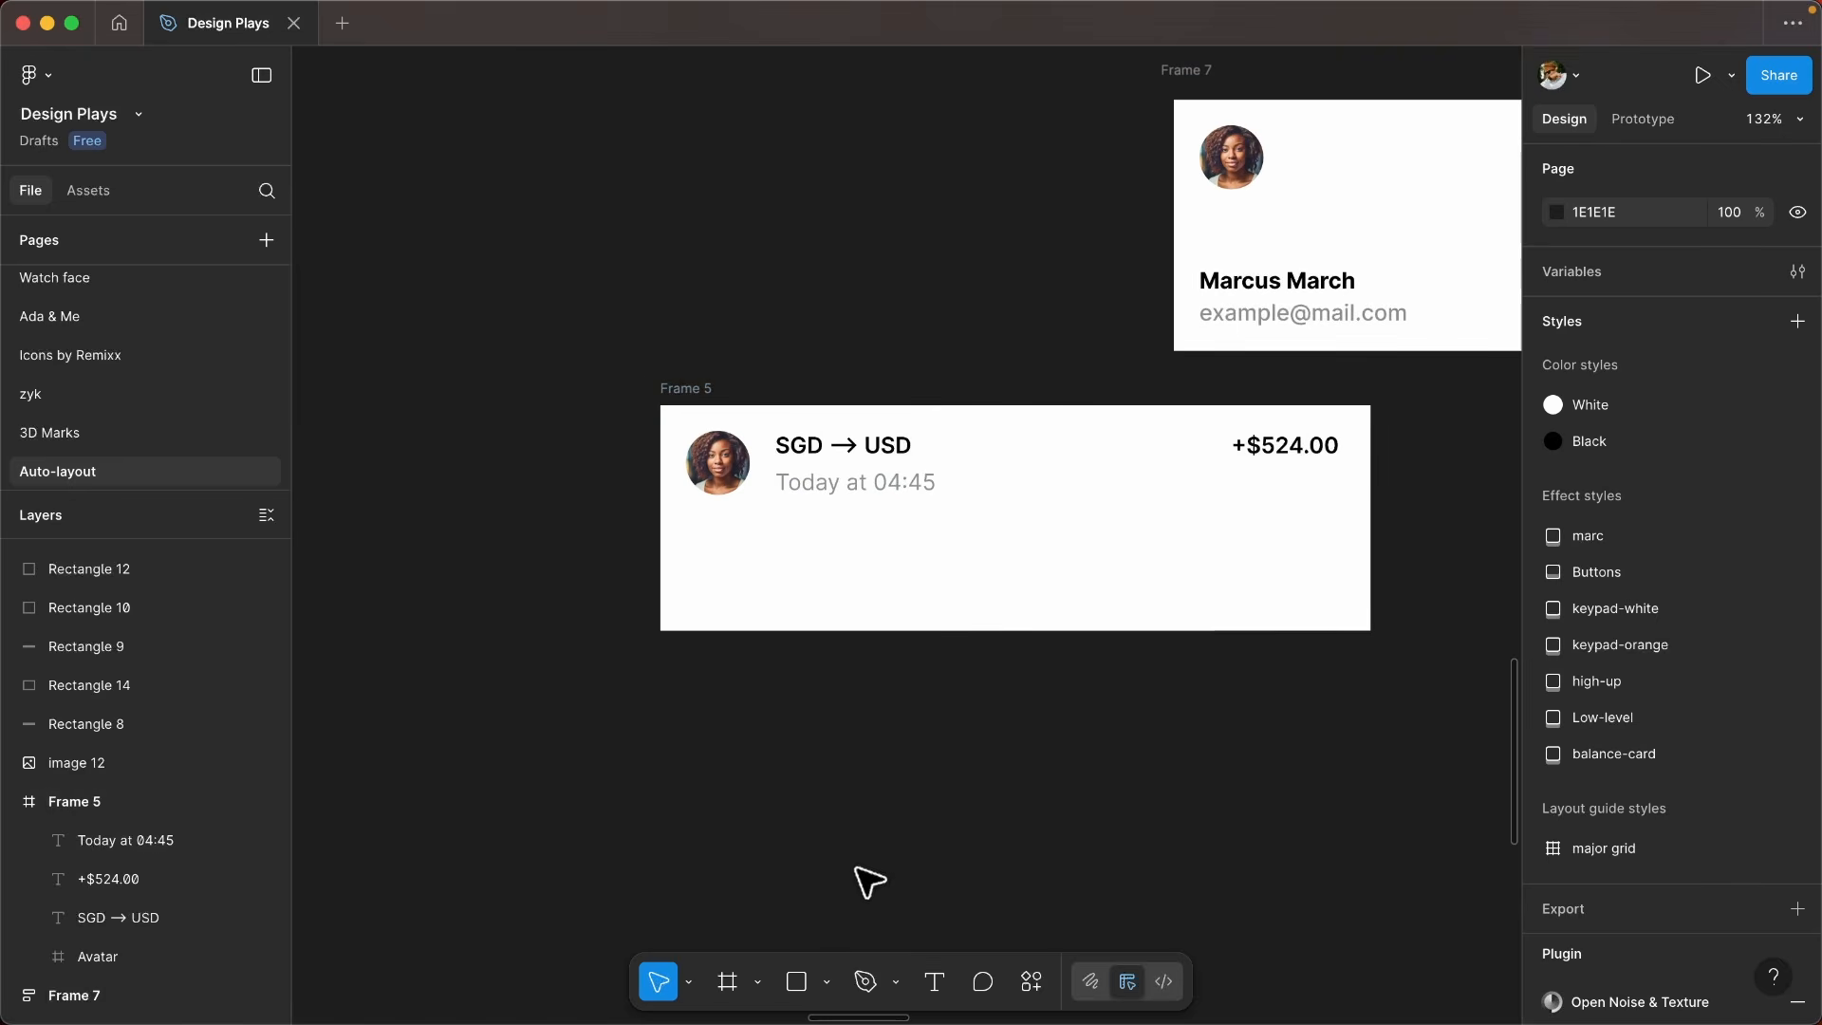
pyautogui.scroll(-5, 1007, 481)
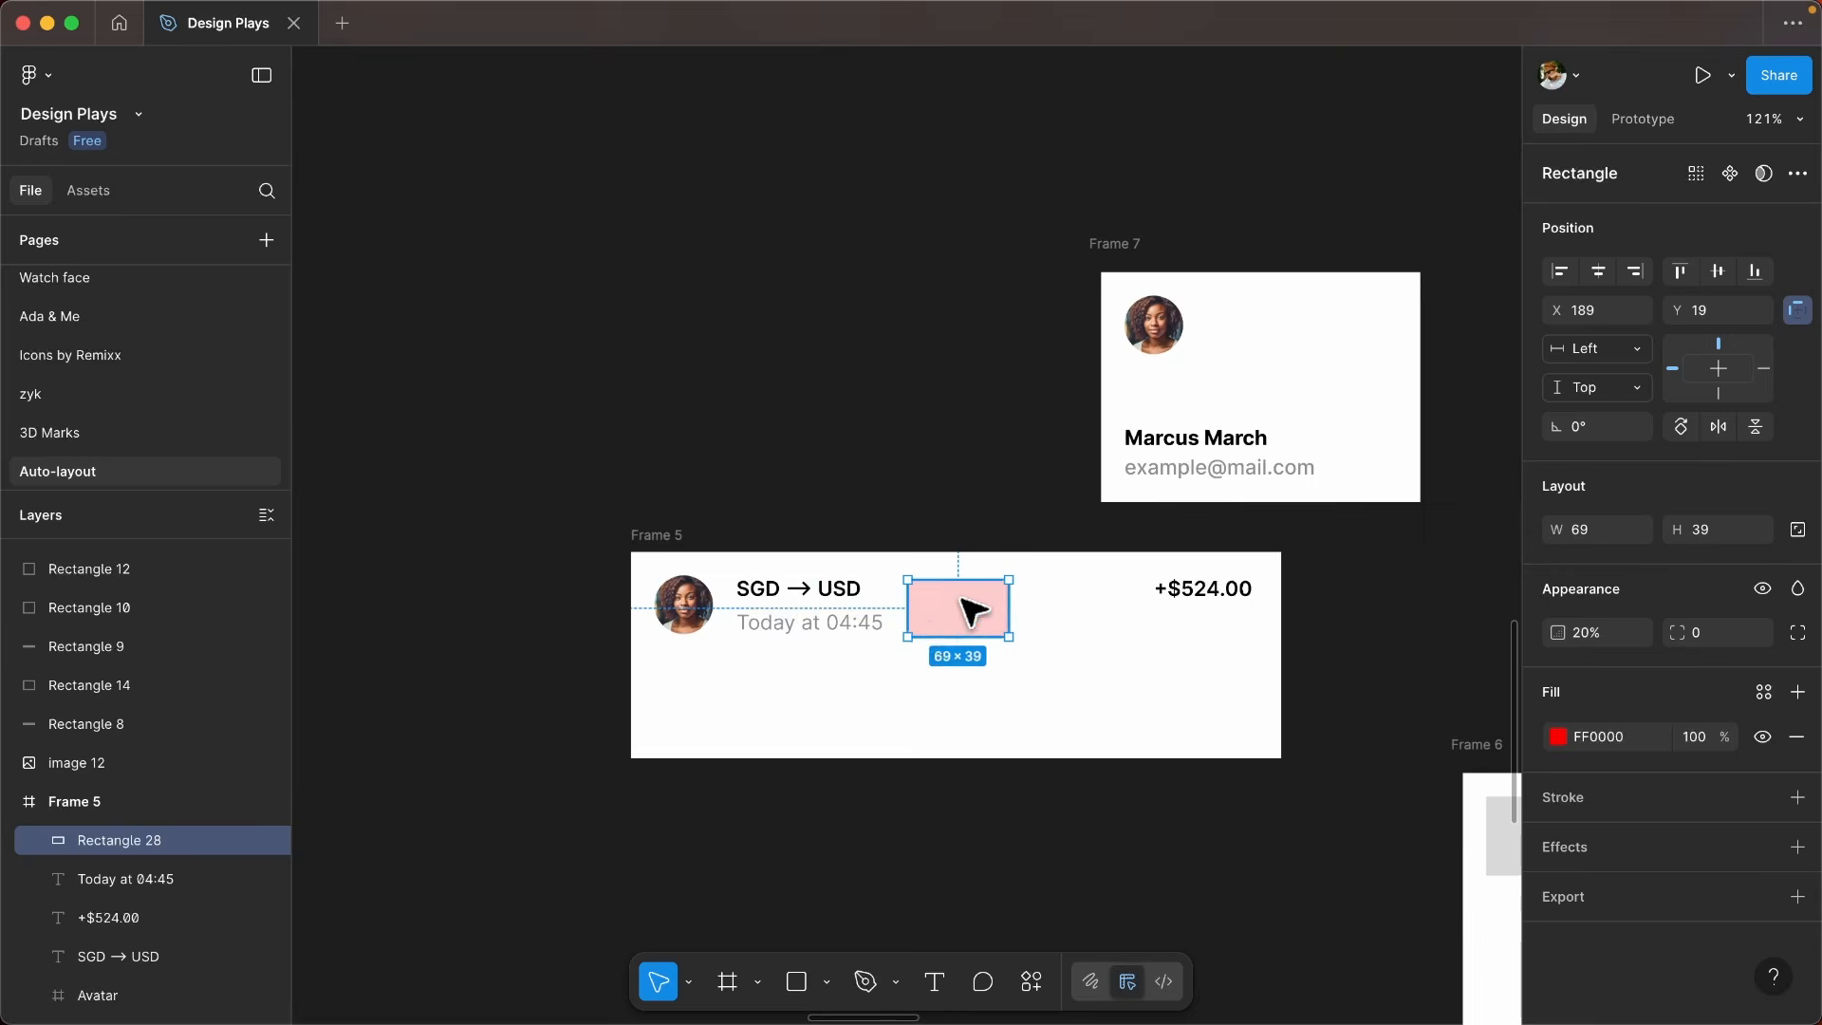
pyautogui.moveTo(960, 604); pyautogui.dragTo(969, 696)
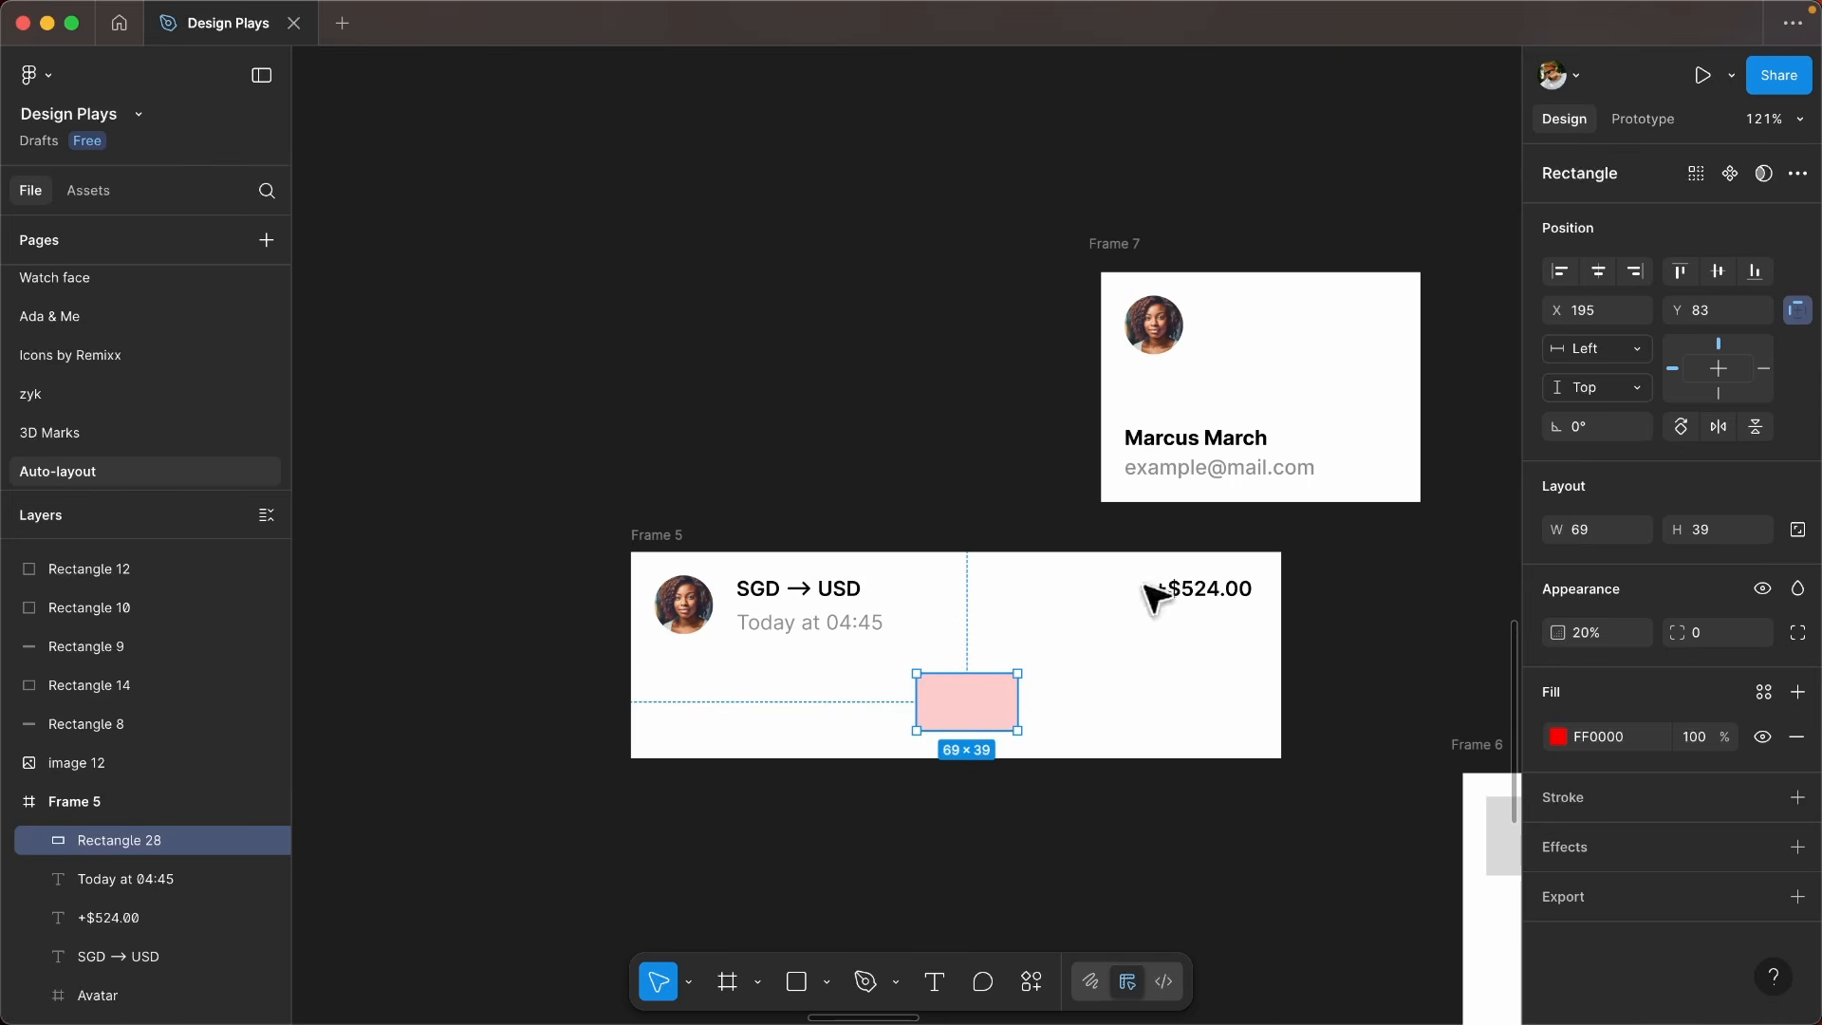
pyautogui.scroll(5, 817, 594)
pyautogui.moveTo(1125, 593); pyautogui.dragTo(790, 512)
pyautogui.scroll(10, 939, 692)
pyautogui.moveTo(930, 482); pyautogui.dragTo(842, 486)
# - Duplicate the red rectangle over the text block beside the avatar and over each of its two text lines
pyautogui.keyDown('alt'); pyautogui.moveTo(766, 533); pyautogui.dragTo(978, 536); pyautogui.keyUp('alt')
pyautogui.click(1064, 469)
pyautogui.click(1048, 476)
pyautogui.moveTo(1057, 479); pyautogui.dragTo(1338, 472)
pyautogui.keyDown('alt'); pyautogui.moveTo(1060, 522); pyautogui.dragTo(1060, 460); pyautogui.keyUp('alt')
pyautogui.moveTo(1134, 341); pyautogui.dragTo(1125, 447)
pyautogui.keyDown('alt'); pyautogui.moveTo(1122, 447); pyautogui.dragTo(1129, 537); pyautogui.keyUp('alt')
pyautogui.keyDown('ctrl'); pyautogui.scroll(-3, 1129, 537); pyautogui.keyUp('ctrl')
# - Duplicate a red highlight over the +$524.00 amount and narrow it to 78 × 20
pyautogui.click(763, 512)
pyautogui.keyDown('alt'); pyautogui.moveTo(764, 512); pyautogui.dragTo(1293, 516); pyautogui.keyUp('alt')
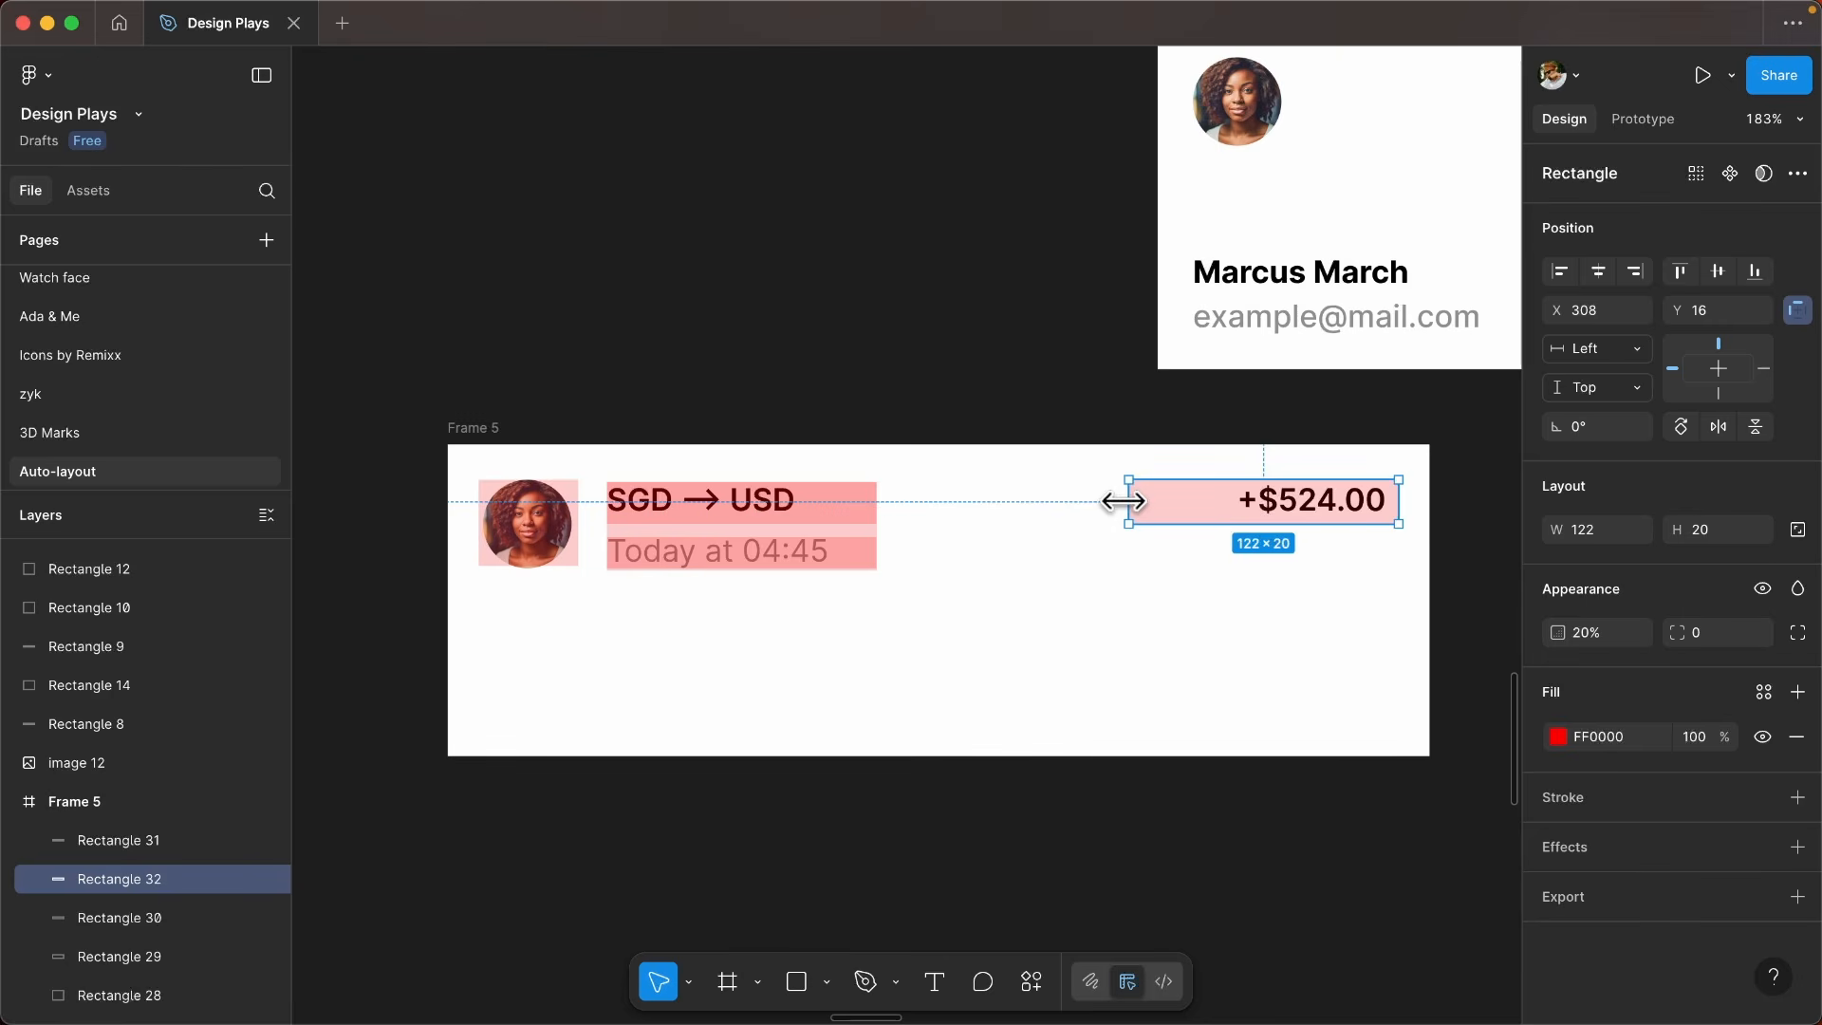
pyautogui.moveTo(1144, 500); pyautogui.dragTo(1222, 501)
pyautogui.keyDown('ctrl'); pyautogui.scroll(-2, 1120, 531); pyautogui.keyUp('ctrl')
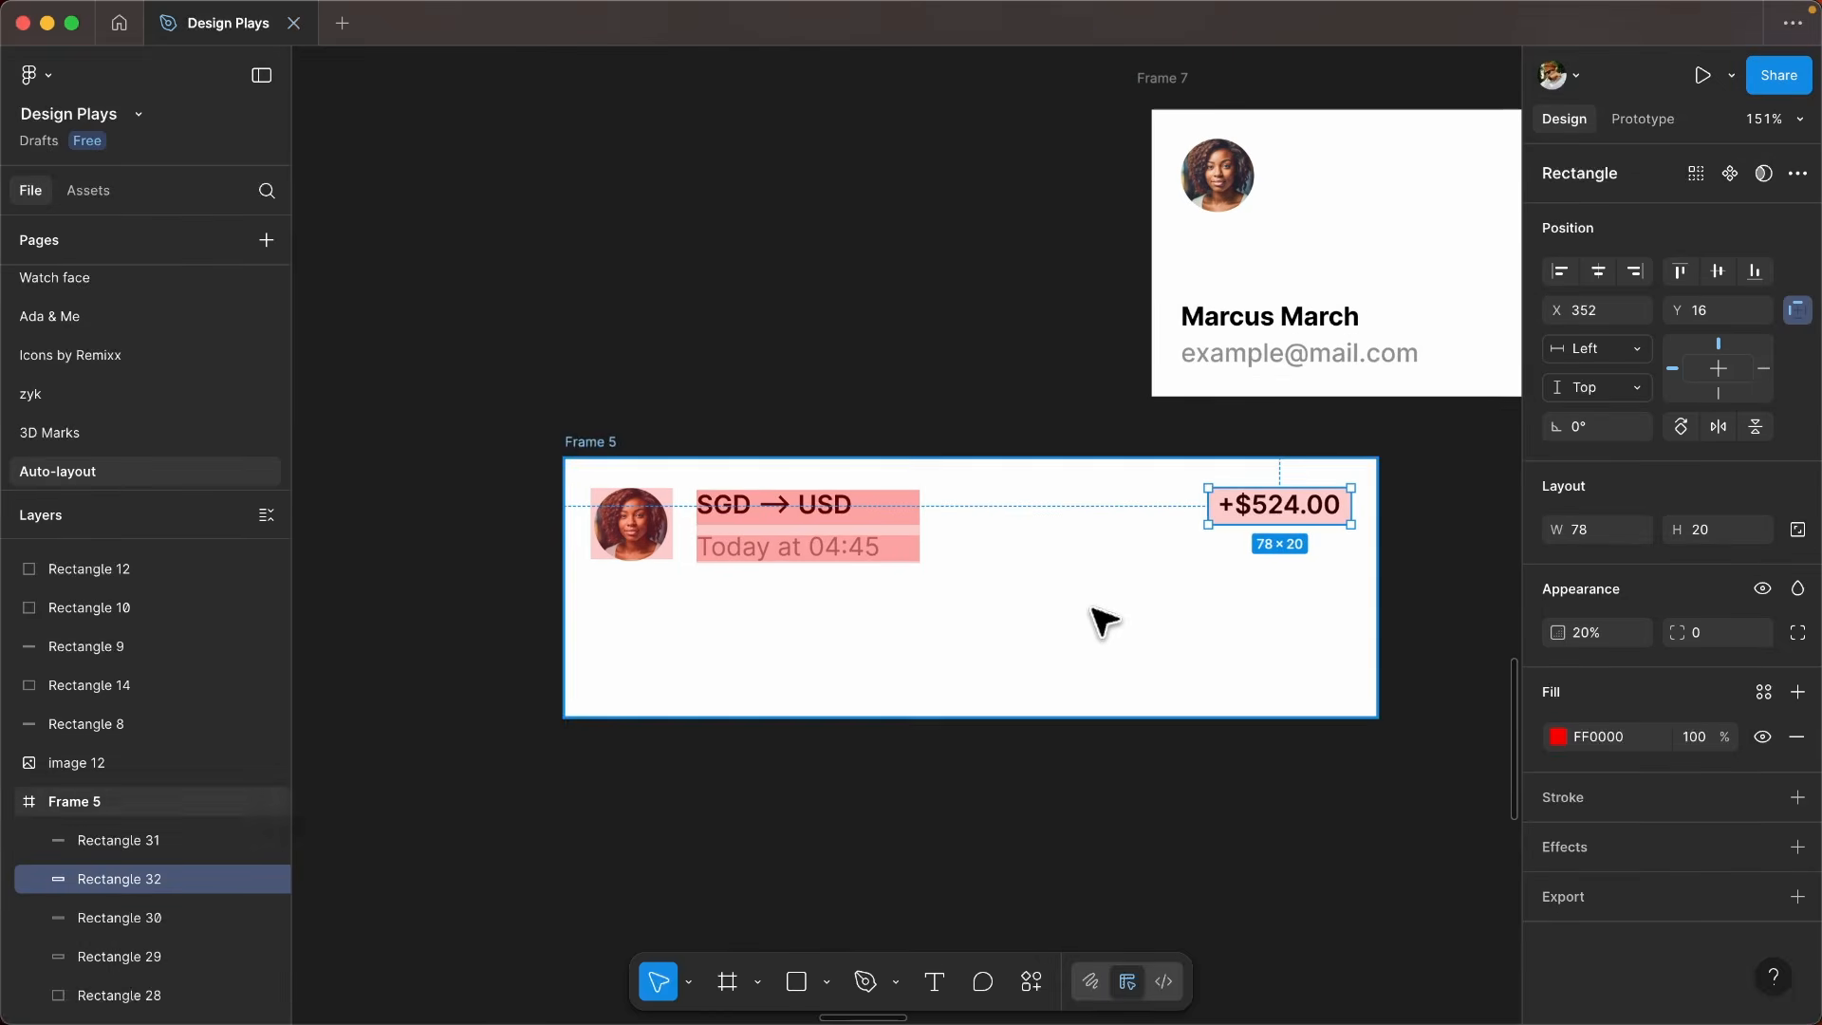
# - Delete all the red highlight rectangles from the transaction frame
pyautogui.keyDown('ctrl'); pyautogui.scroll(1, 1100, 622); pyautogui.keyUp('ctrl')
pyautogui.hscroll(2, 1028, 570)
pyautogui.scroll(-1, 1028, 570)
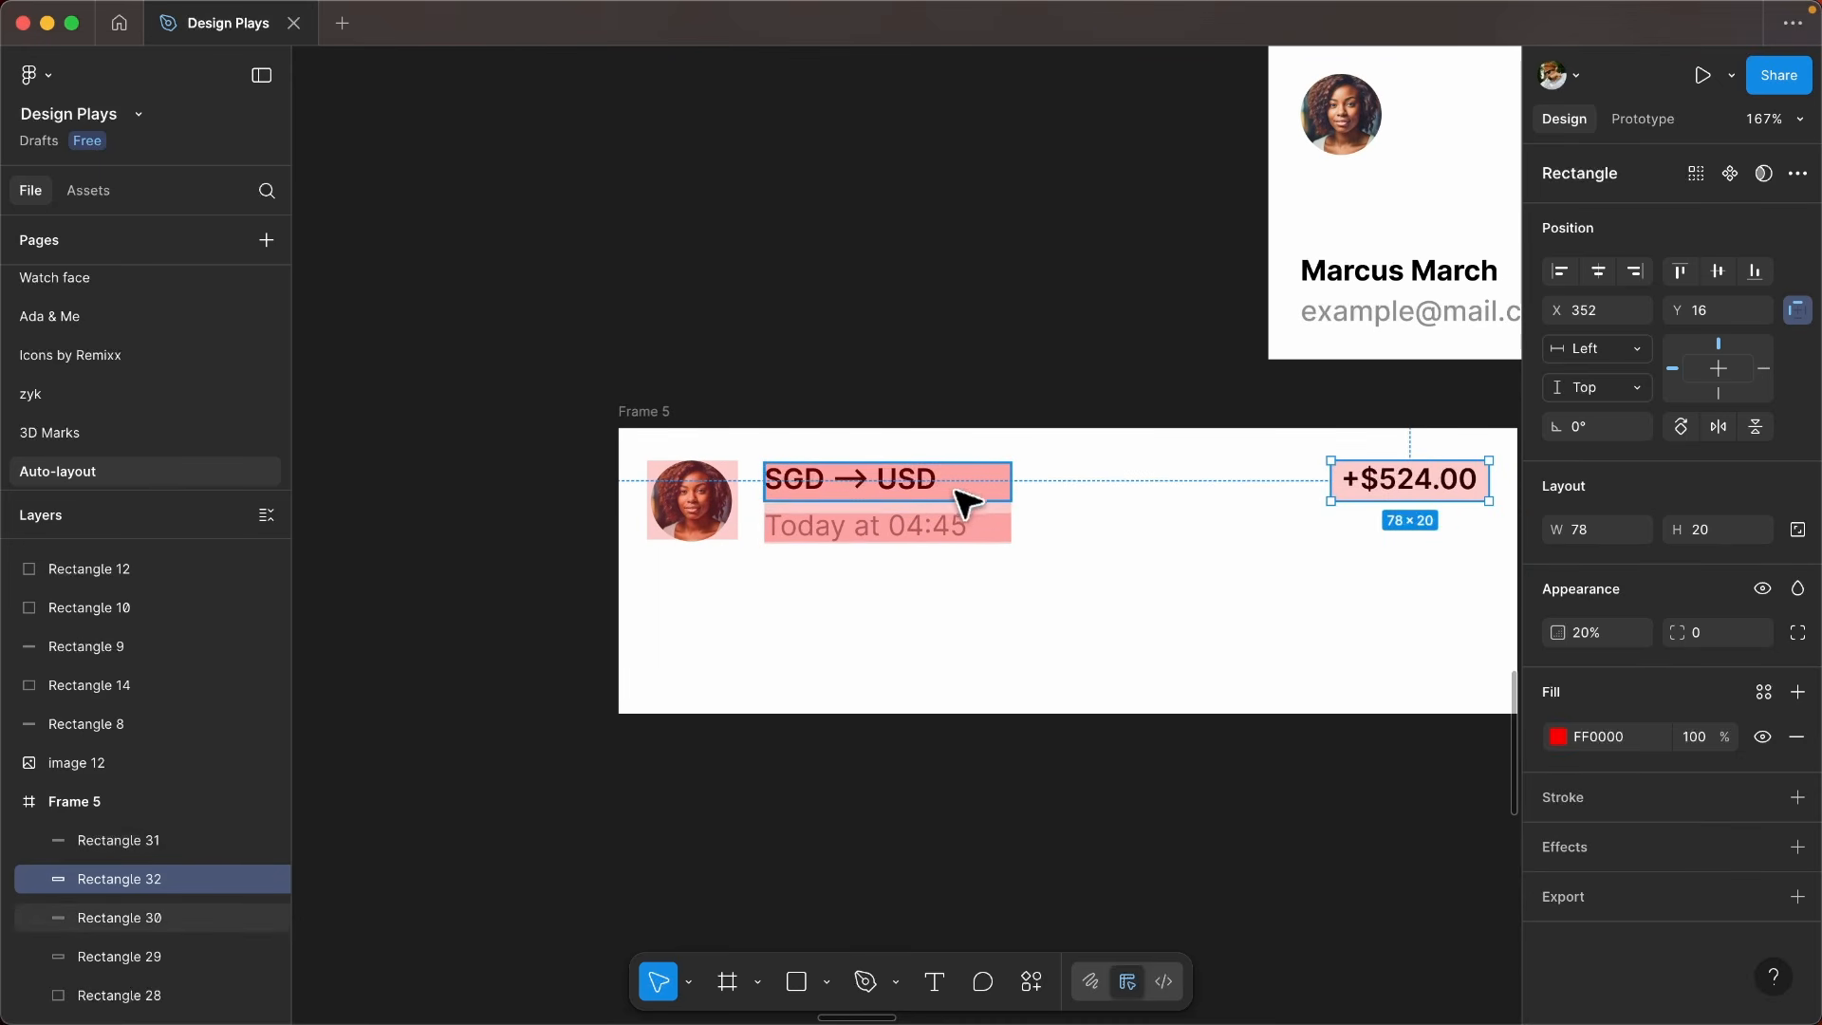
pyautogui.keyDown('ctrl'); pyautogui.scroll(2, 648, 533); pyautogui.keyUp('ctrl')
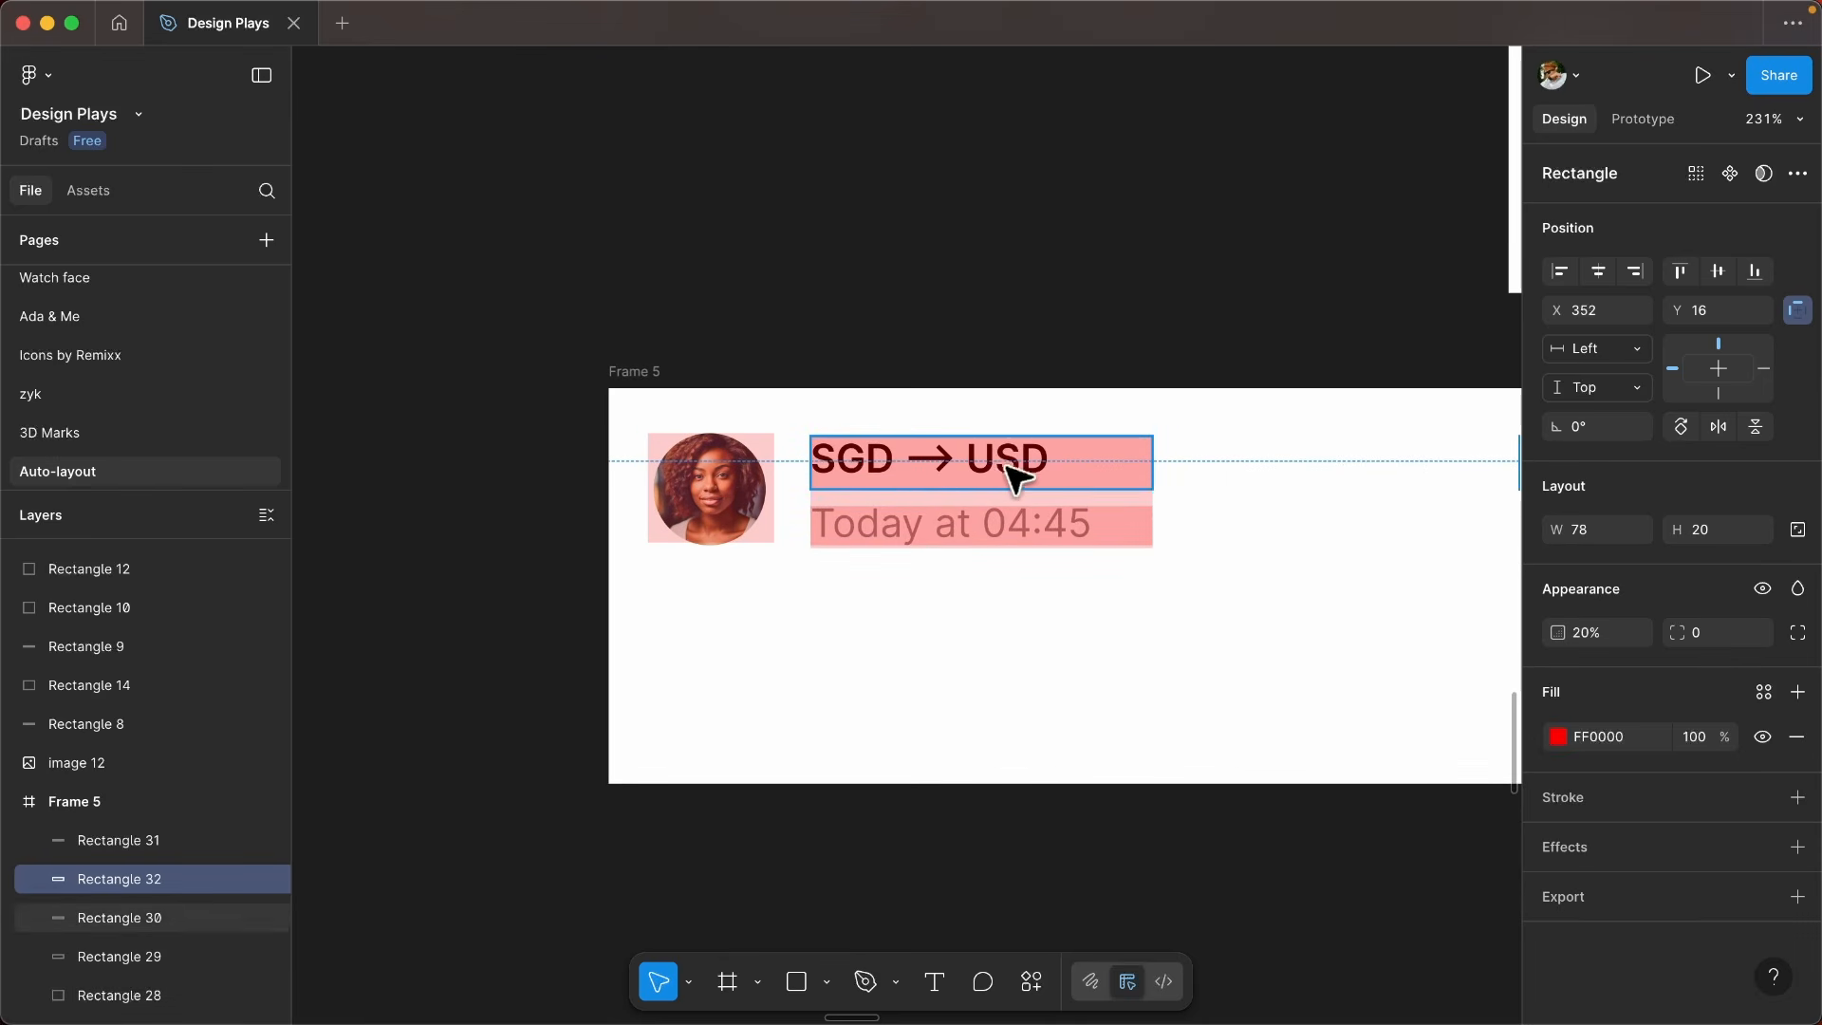
pyautogui.moveTo(1023, 485); pyautogui.dragTo(638, 558)
pyautogui.scroll(-4, 1063, 451)
pyautogui.click(1061, 450)
pyautogui.scroll(2, 778, 511)
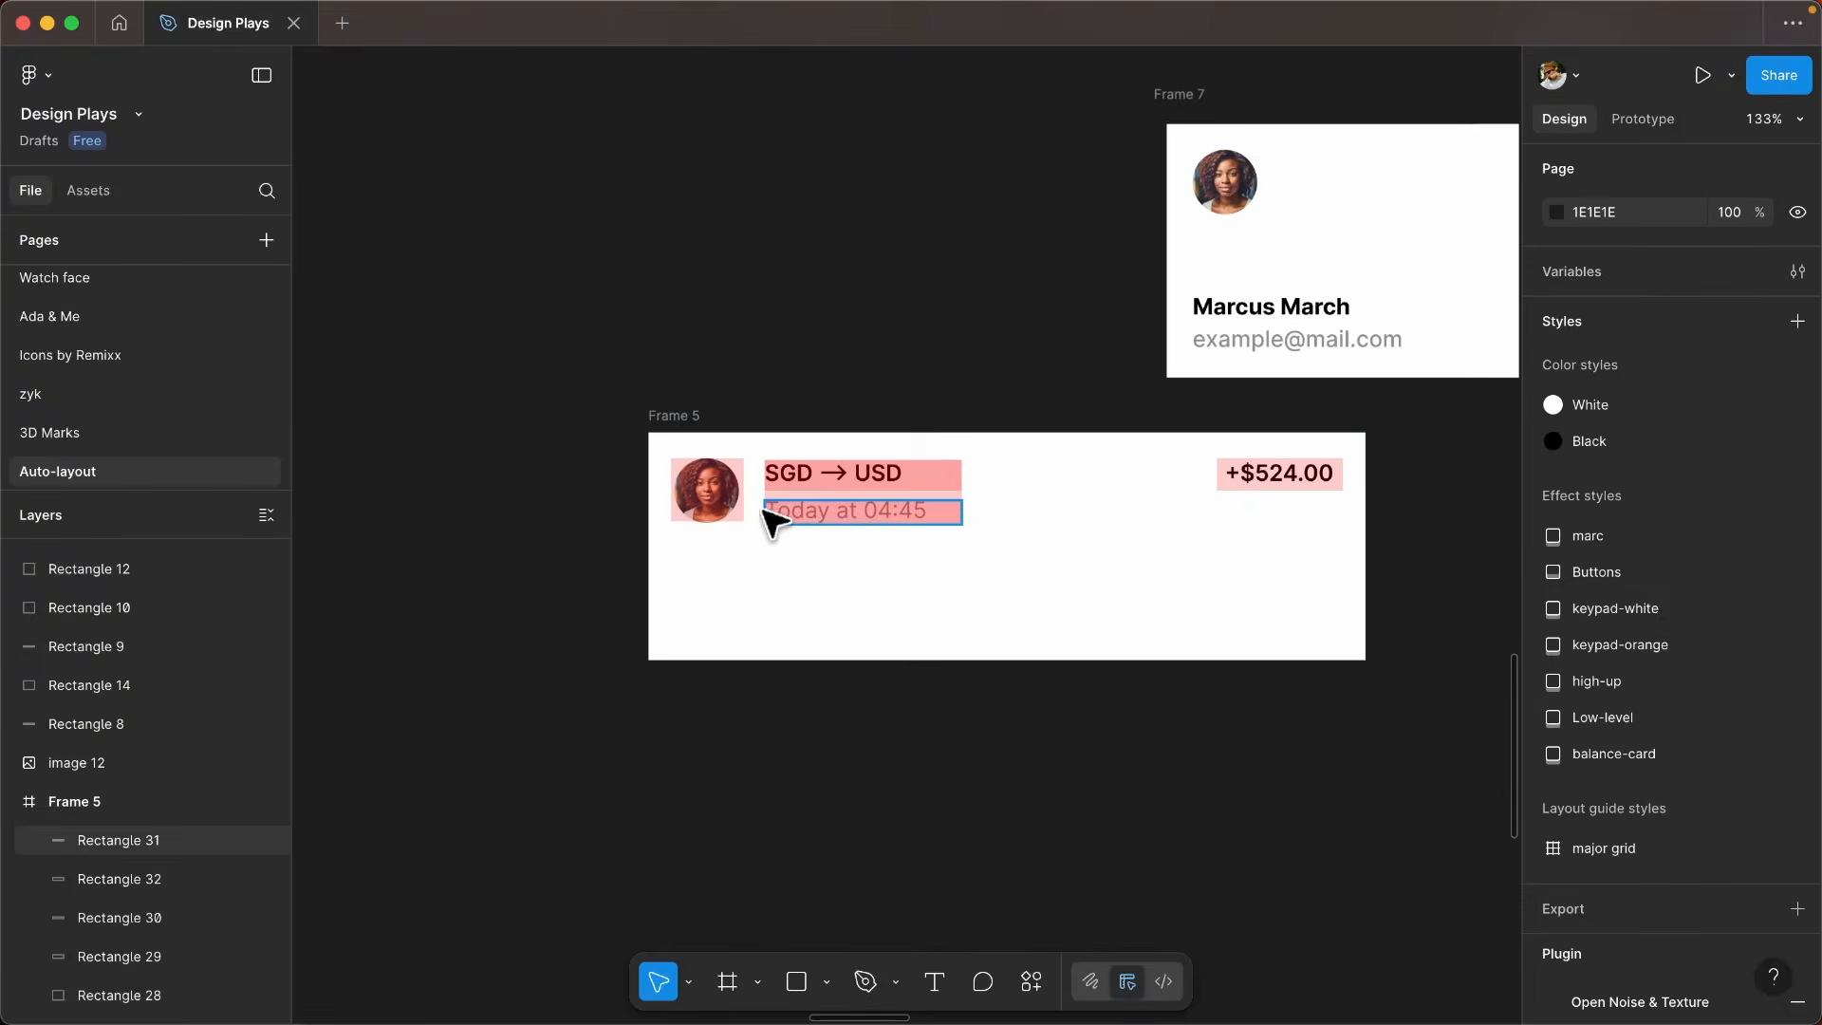
pyautogui.click(711, 493)
pyautogui.scroll(3, 895, 490)
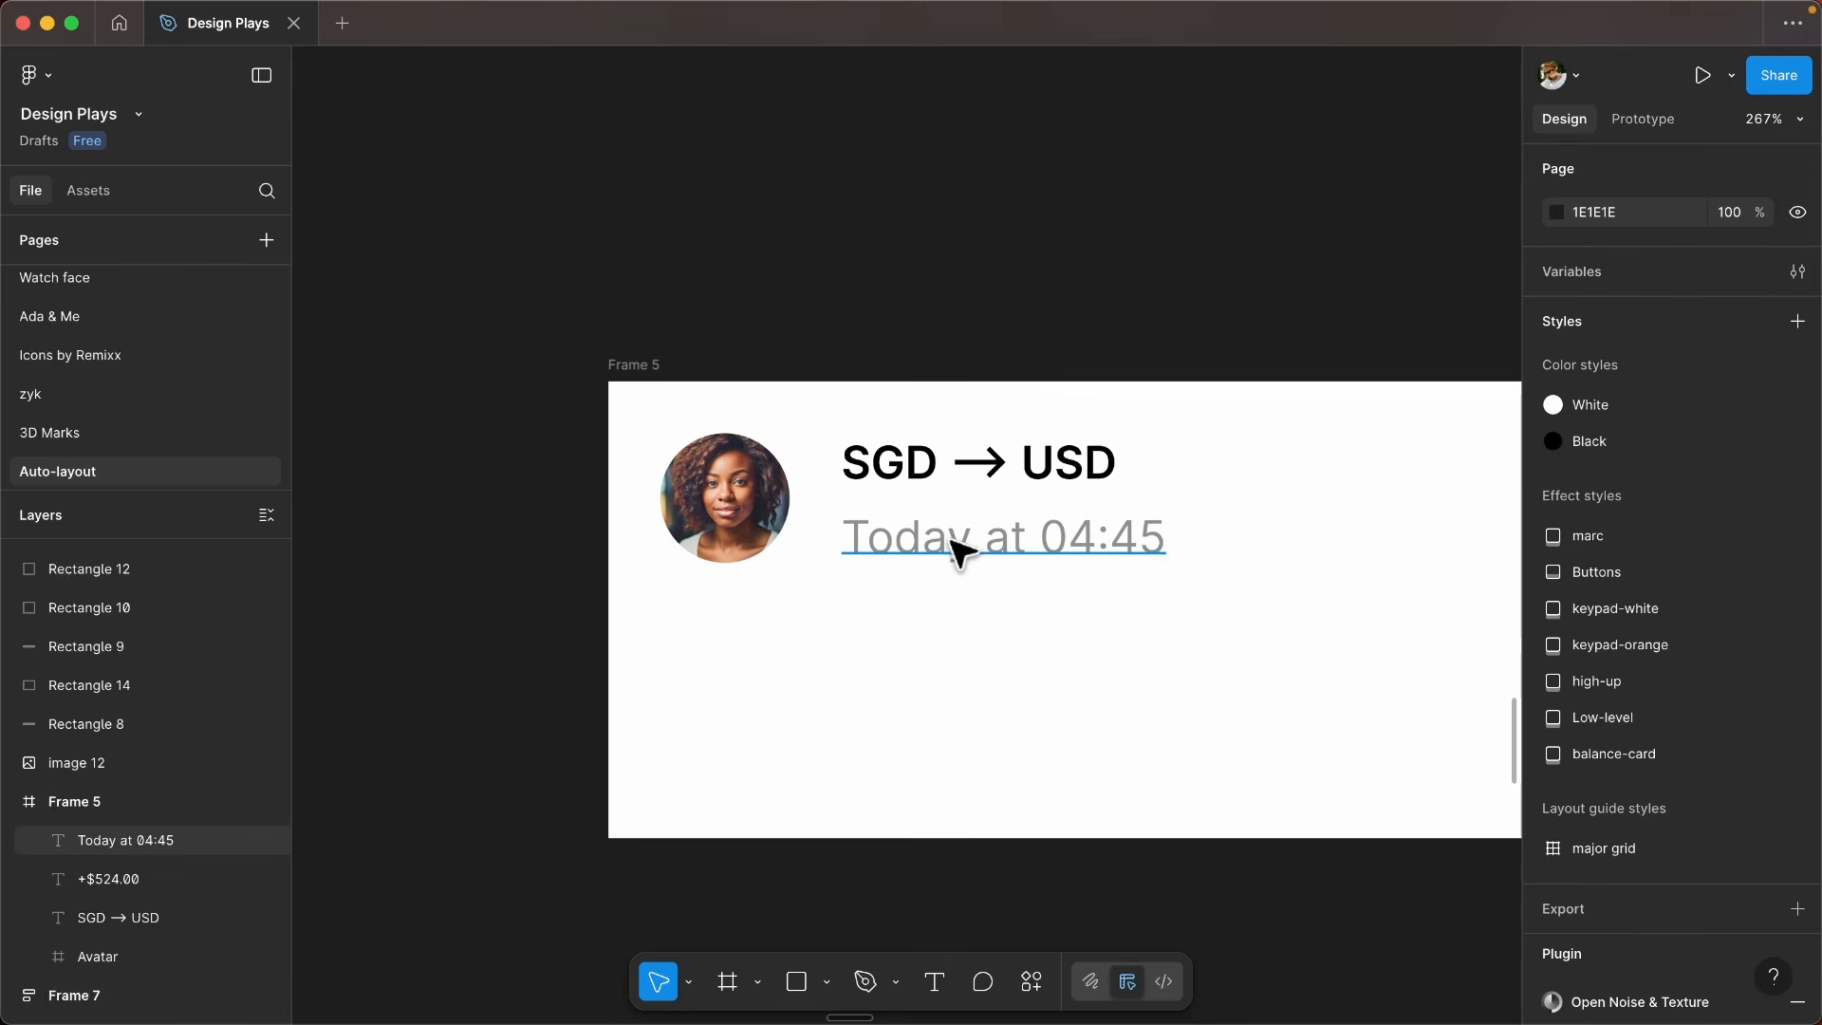
# - Combine the SGD → USD and Today at 04:45 texts in a vertical auto layout with a gap of 6
pyautogui.click(960, 547)
pyautogui.keyDown('shift'); pyautogui.click(966, 463); pyautogui.keyUp('shift')
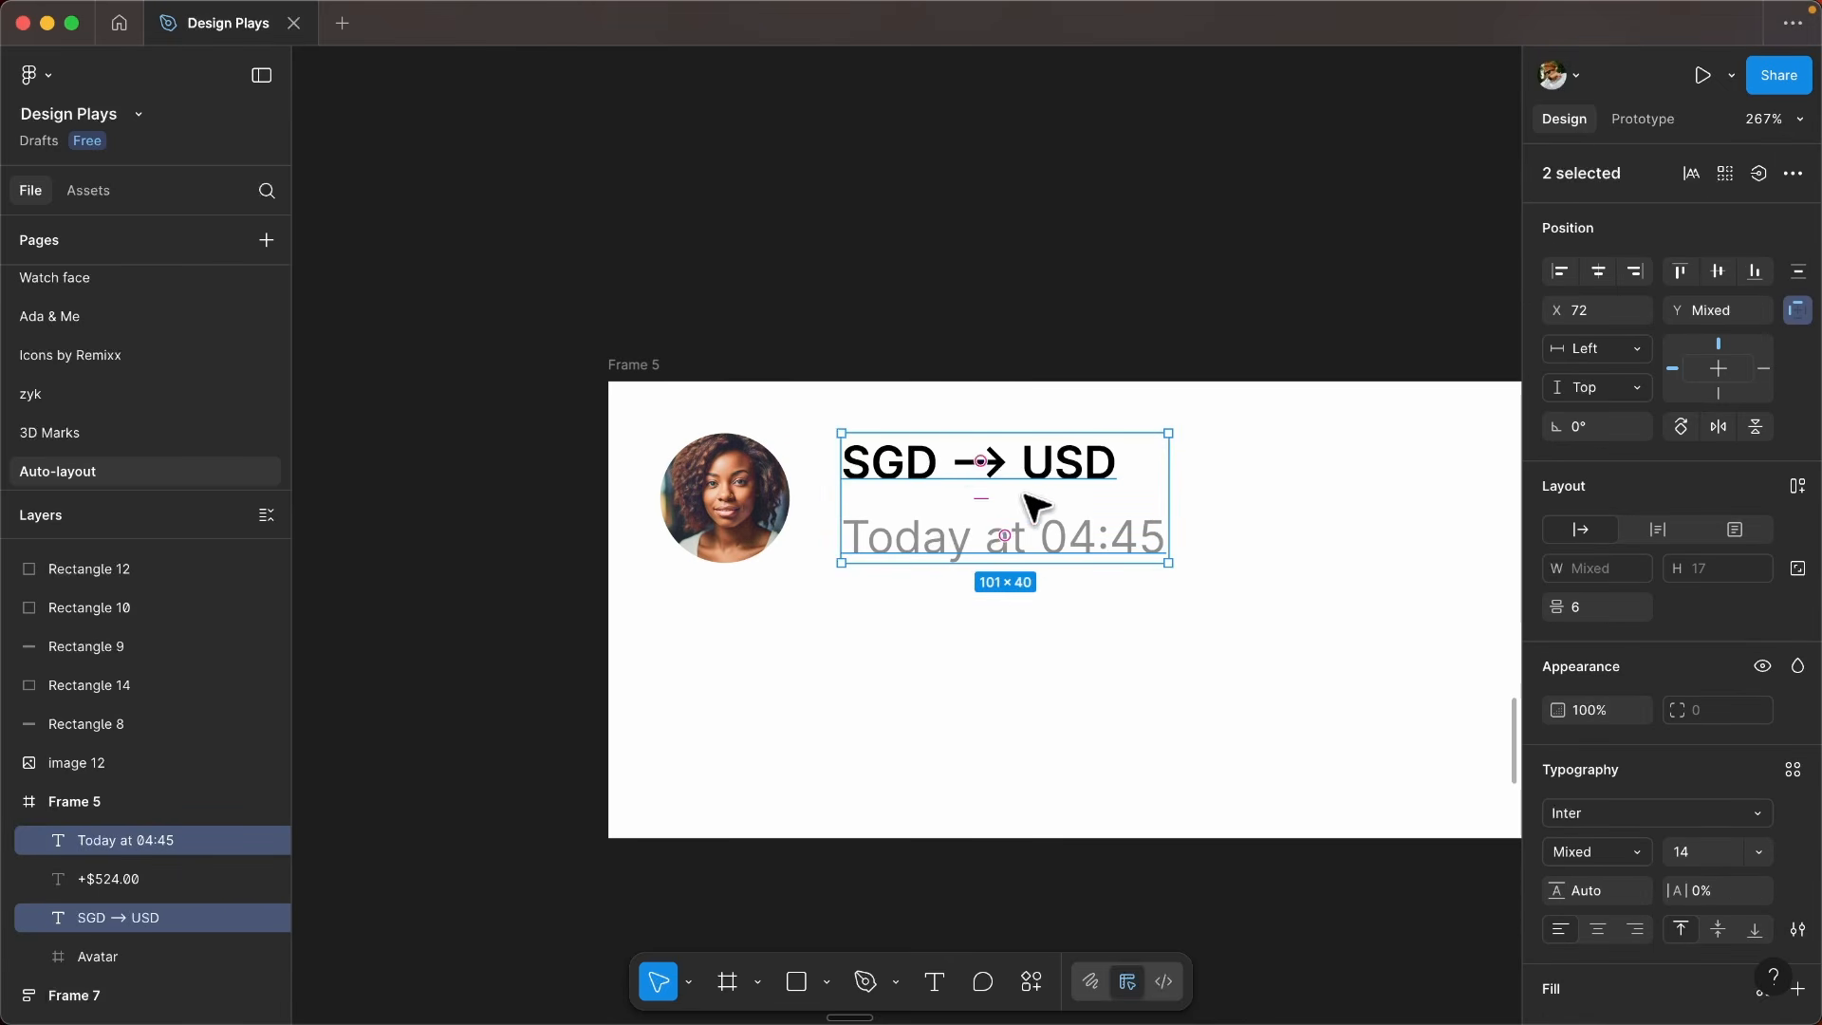
pyautogui.hotkey('shift', 'a')
pyautogui.scroll(2, 970, 504)
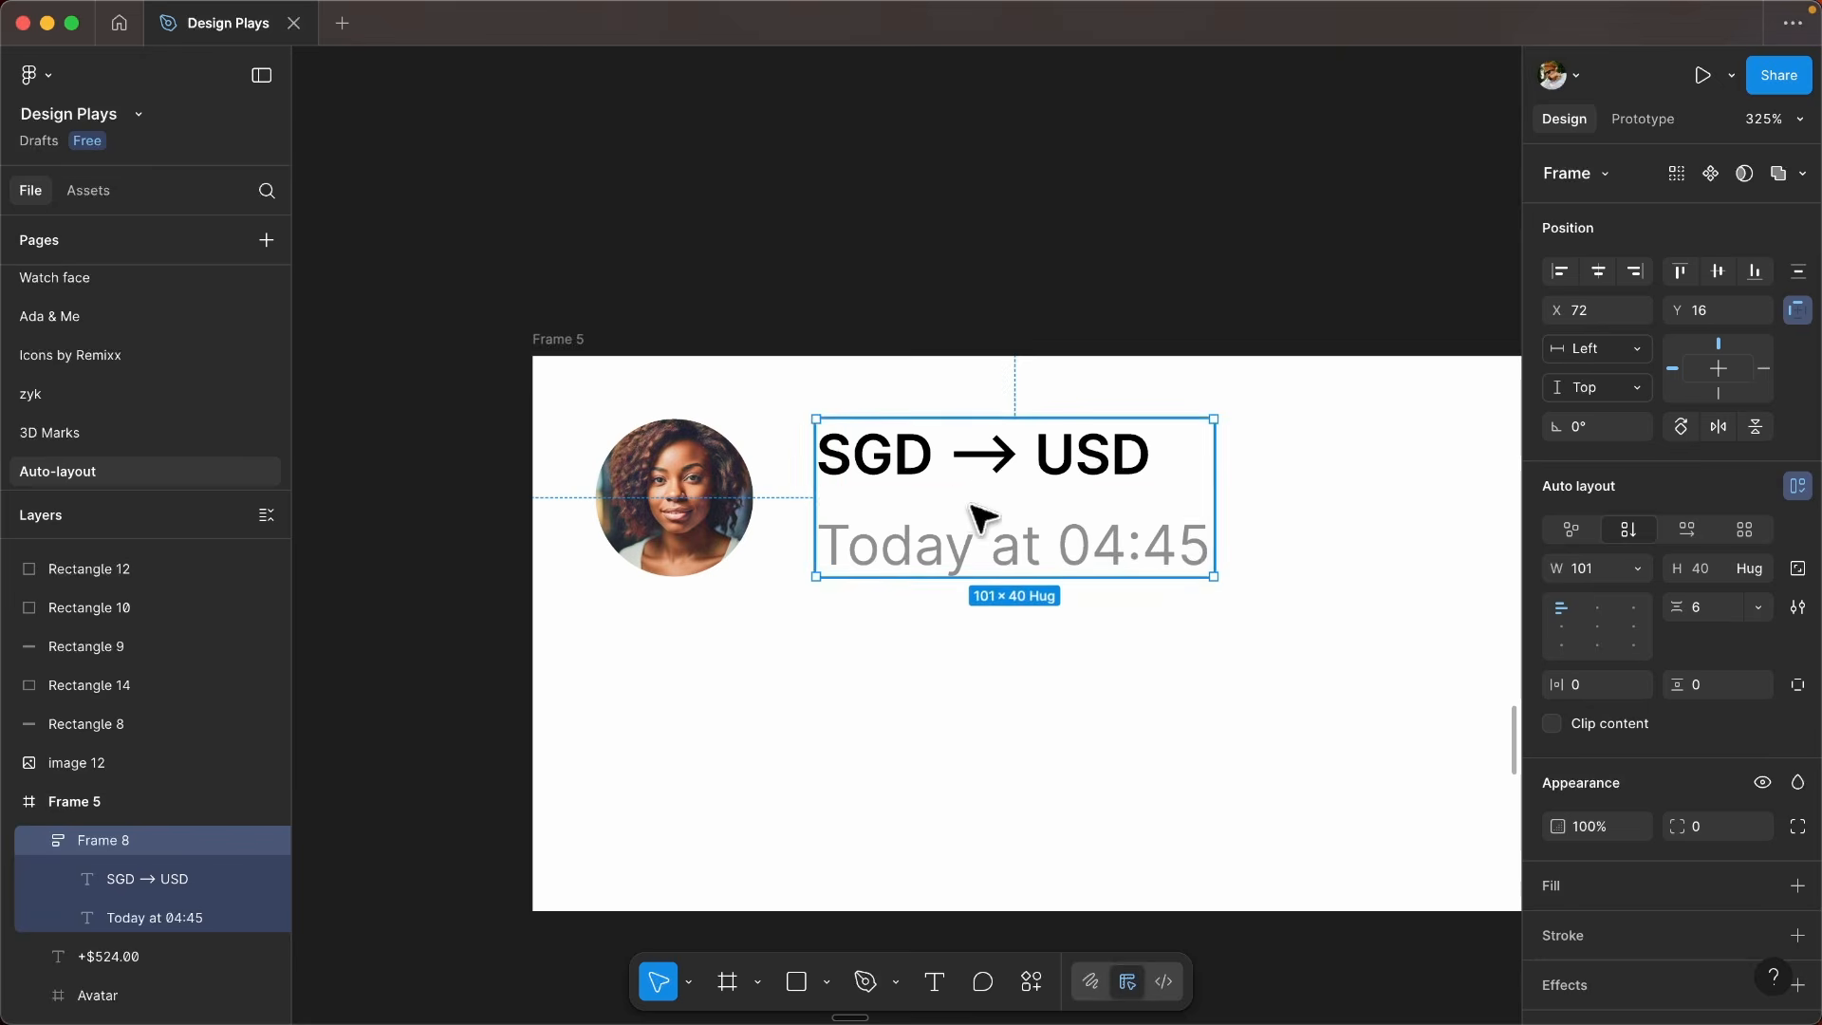
pyautogui.moveTo(970, 505); pyautogui.dragTo(960, 510)
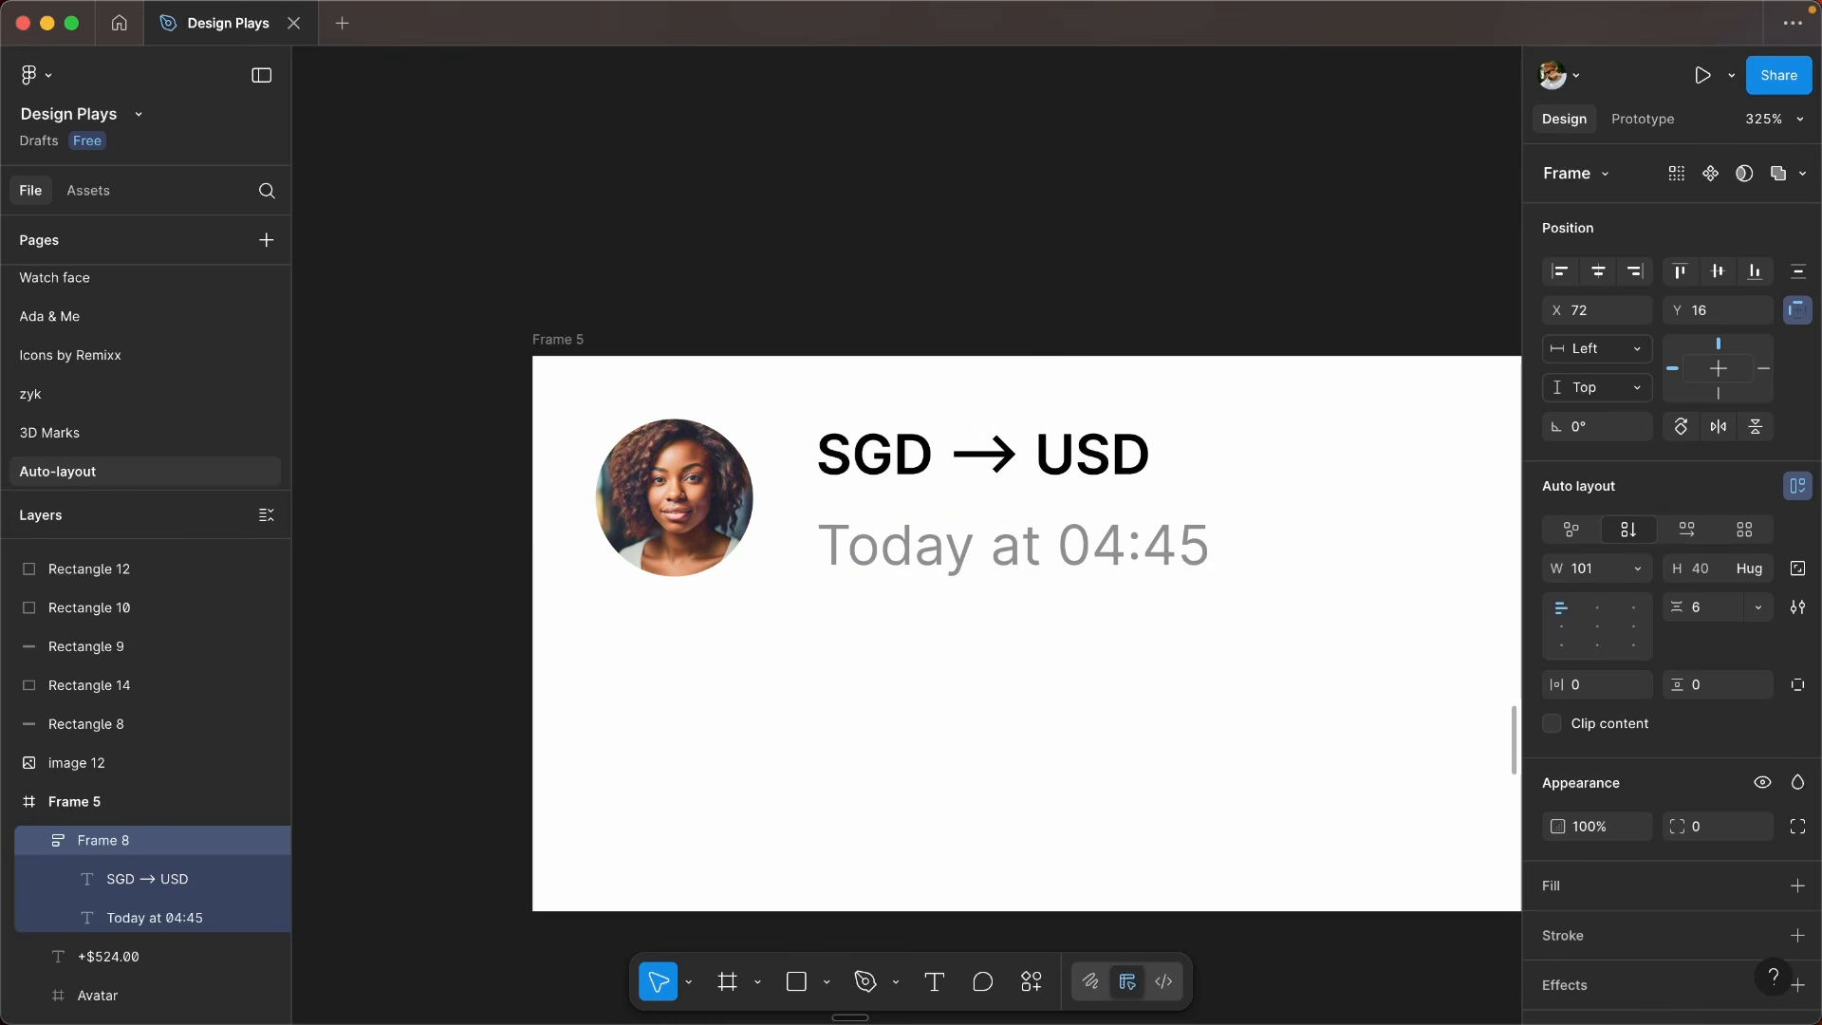
# - Combine the avatar and the text stack in a horizontal auto layout and set its gap to 12
pyautogui.scroll(-2, 752, 561)
pyautogui.click(746, 565)
pyautogui.keyDown('shift'); pyautogui.click(938, 533); pyautogui.keyUp('shift')
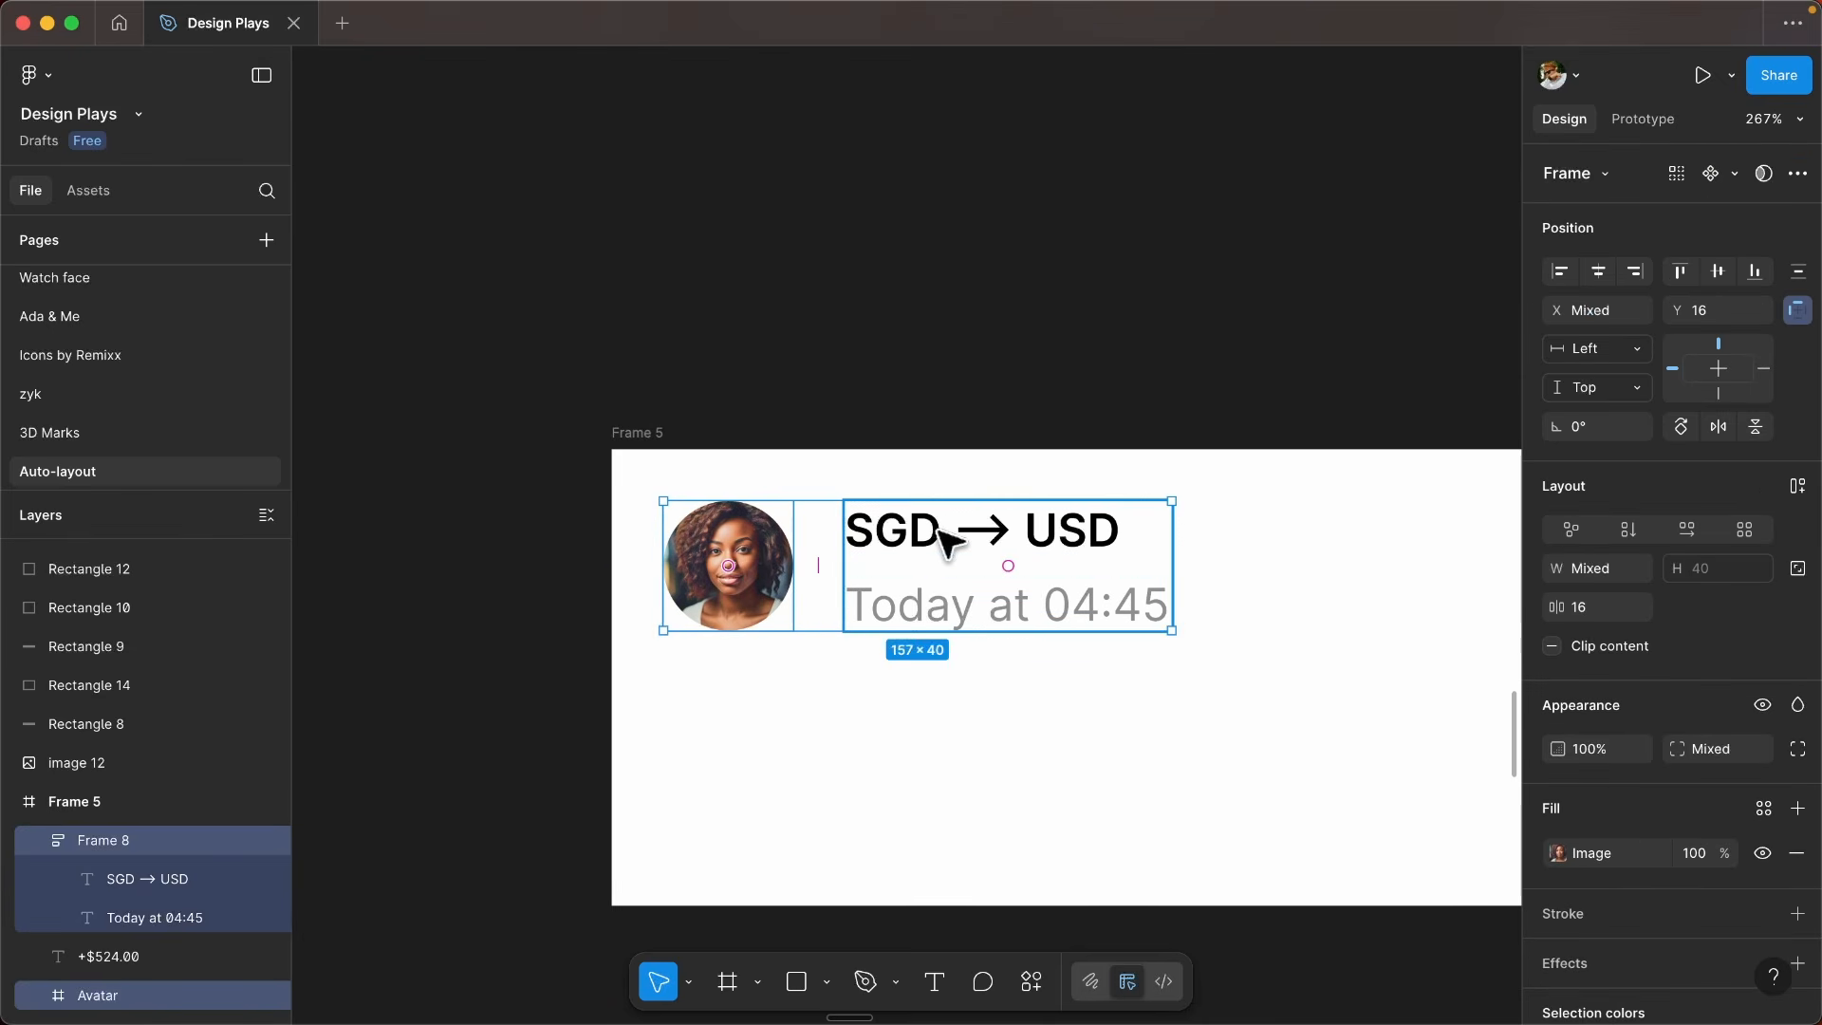
pyautogui.hotkey('shift', 'a')
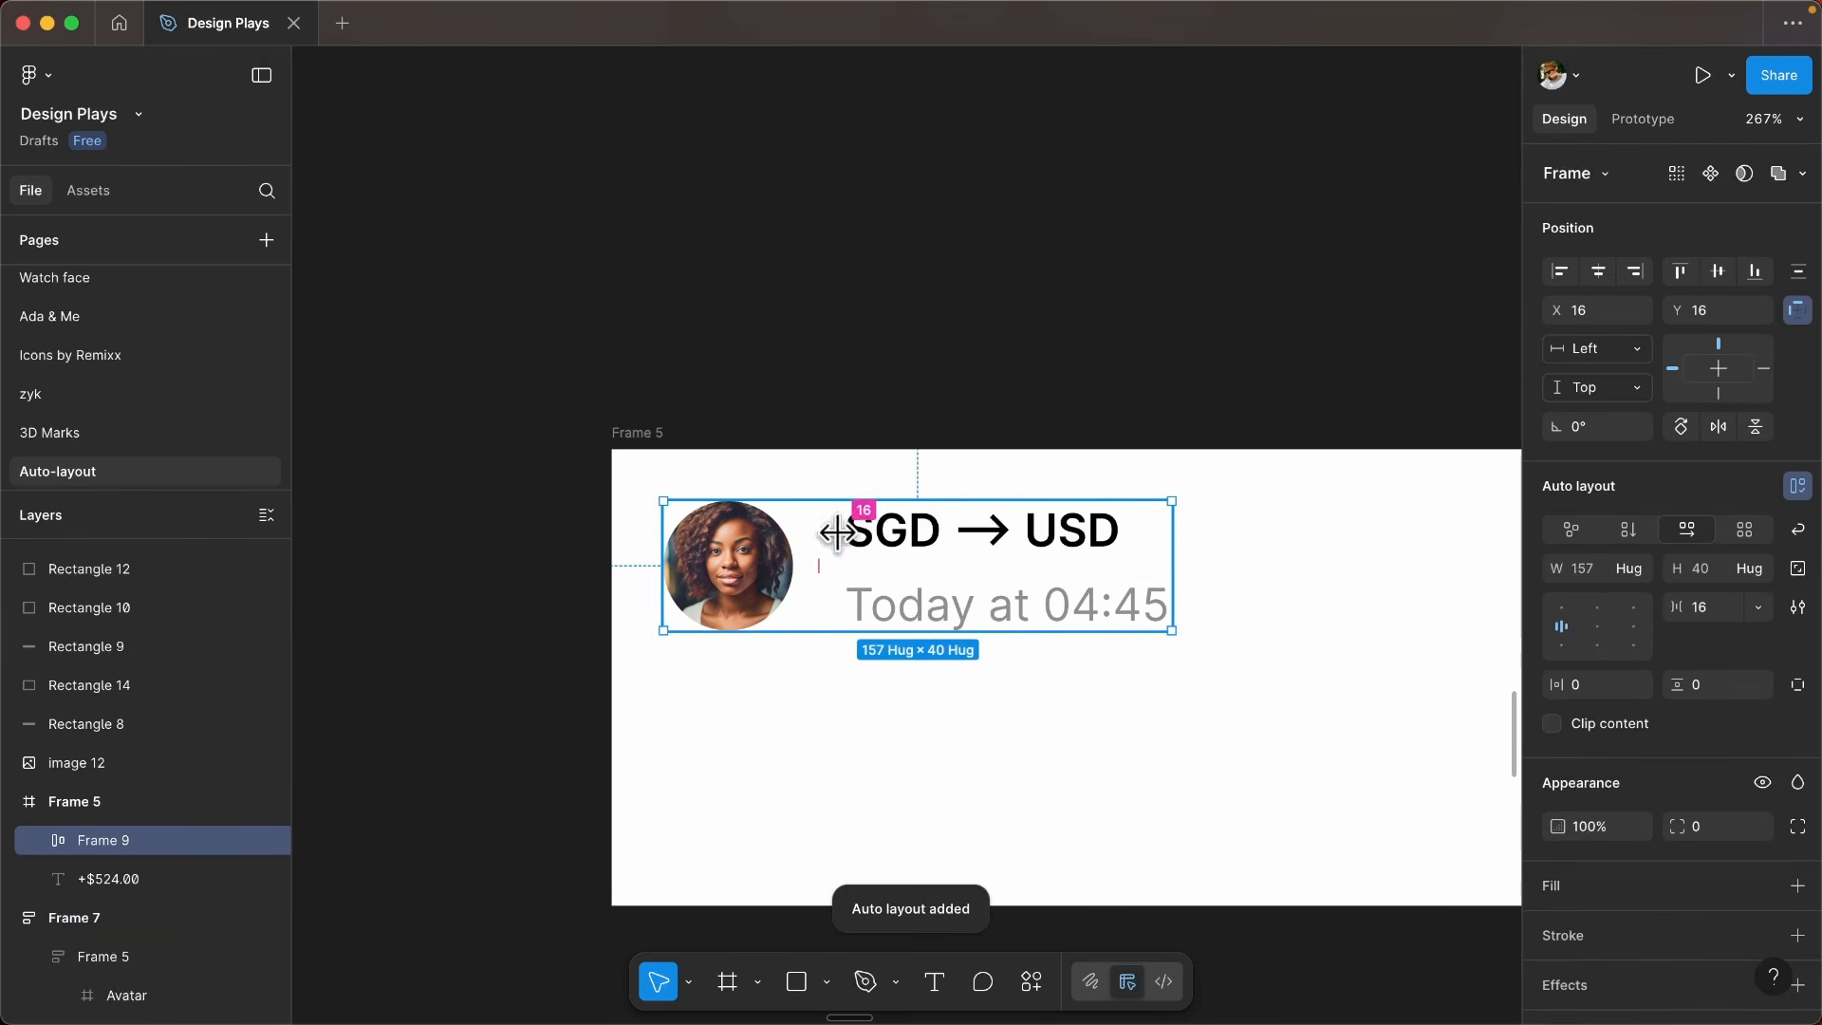
pyautogui.click(817, 561)
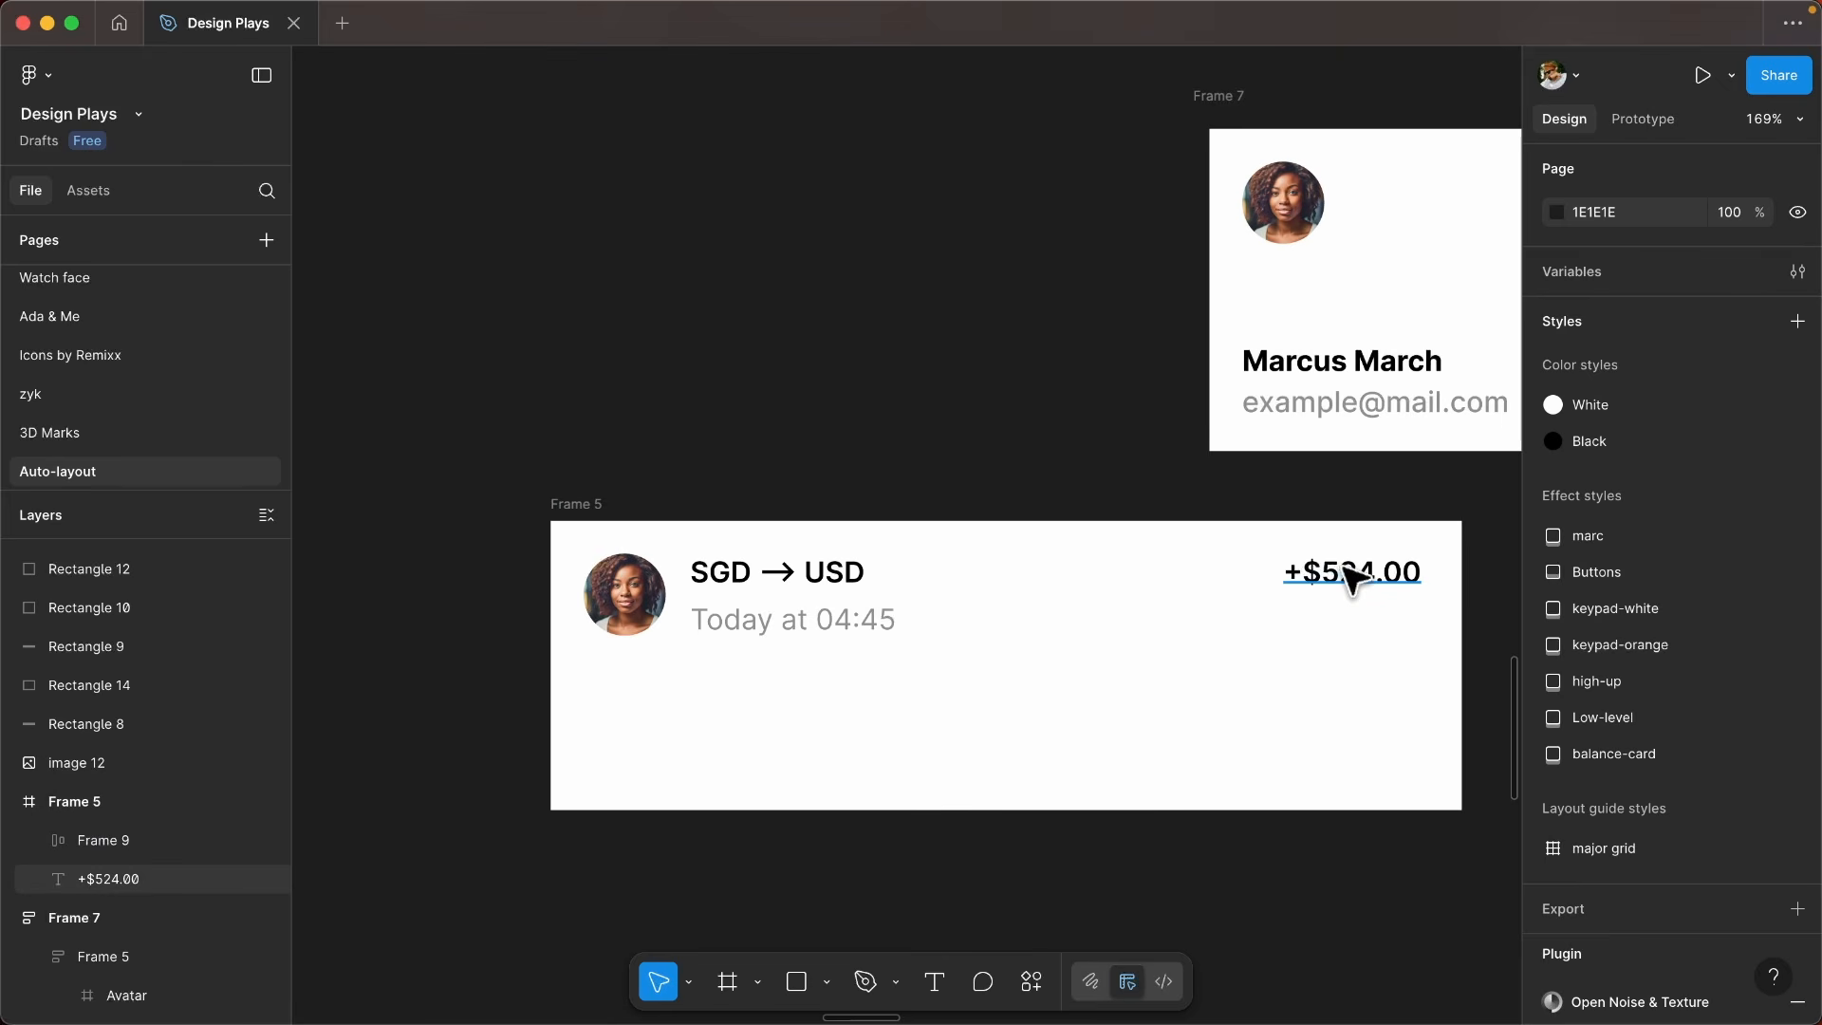
# - Combine the avatar group and the +$524.00 amount in a horizontal auto layout with an Auto gap, and open the gap value
pyautogui.click(739, 588)
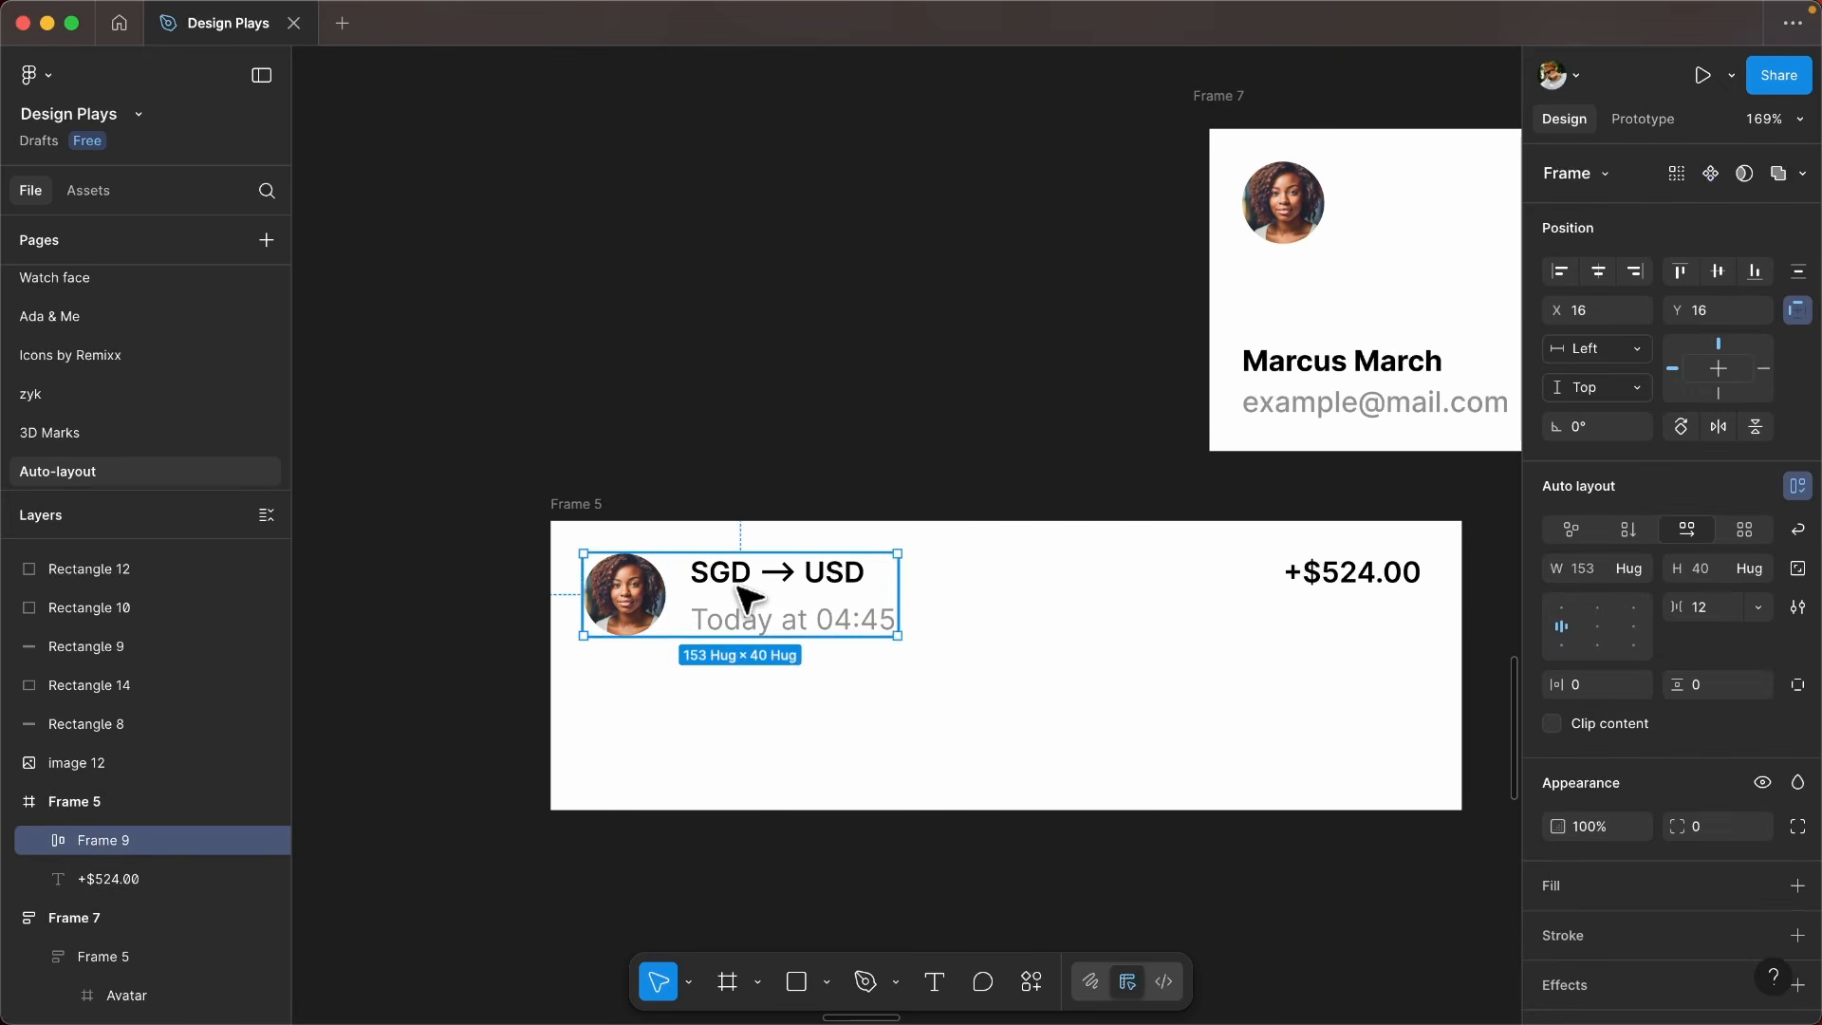
pyautogui.keyDown('shift'); pyautogui.click(1369, 592); pyautogui.keyUp('shift')
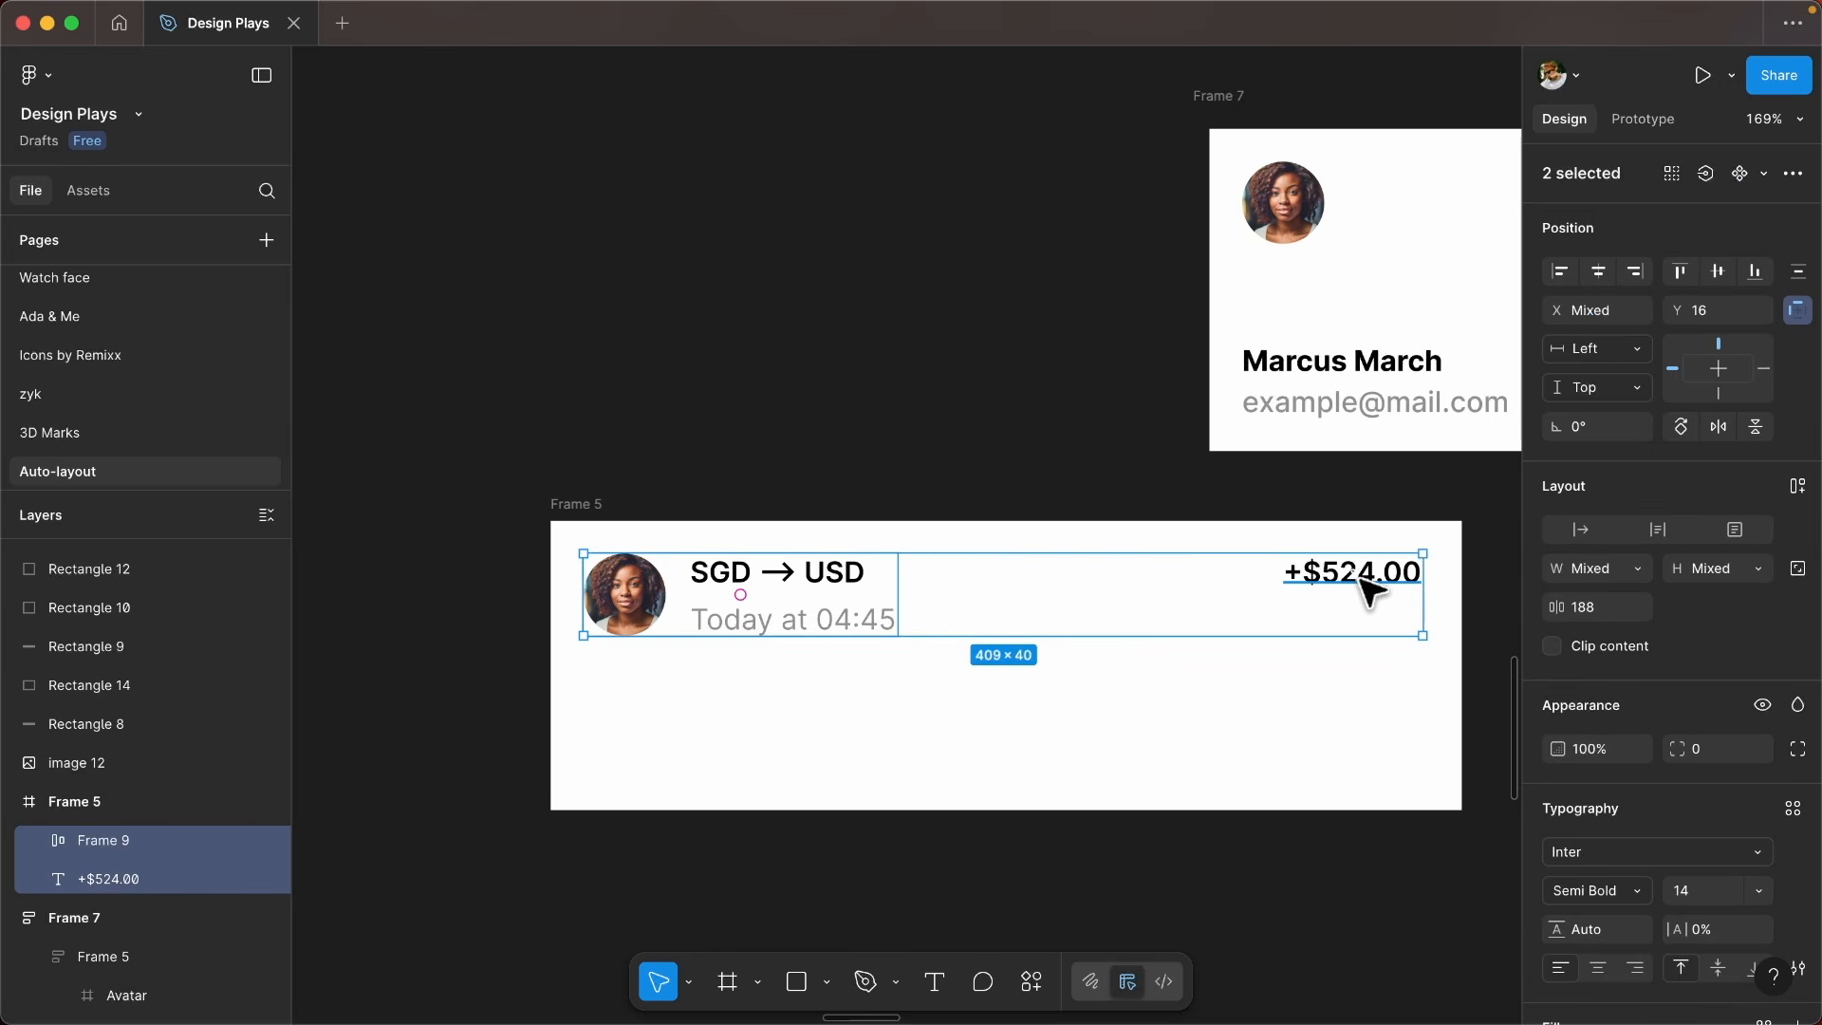
pyautogui.hotkey('shift', 'a')
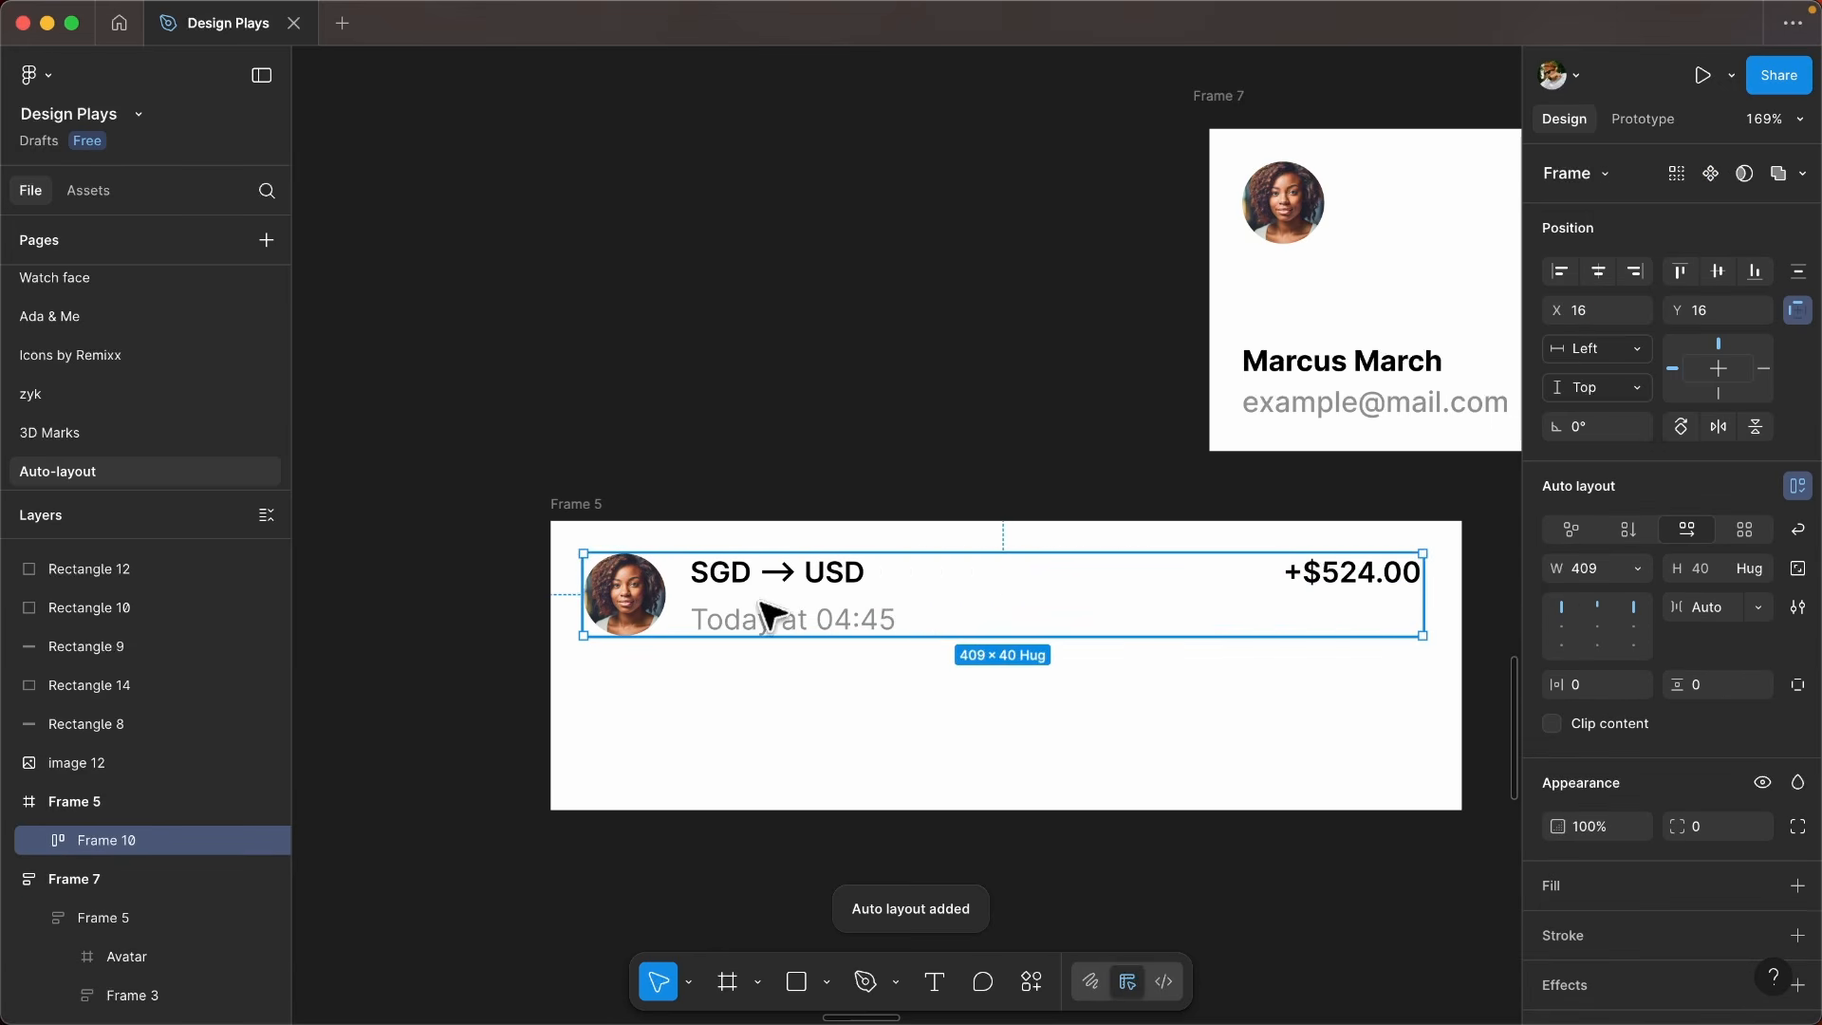
pyautogui.scroll(2, 943, 481)
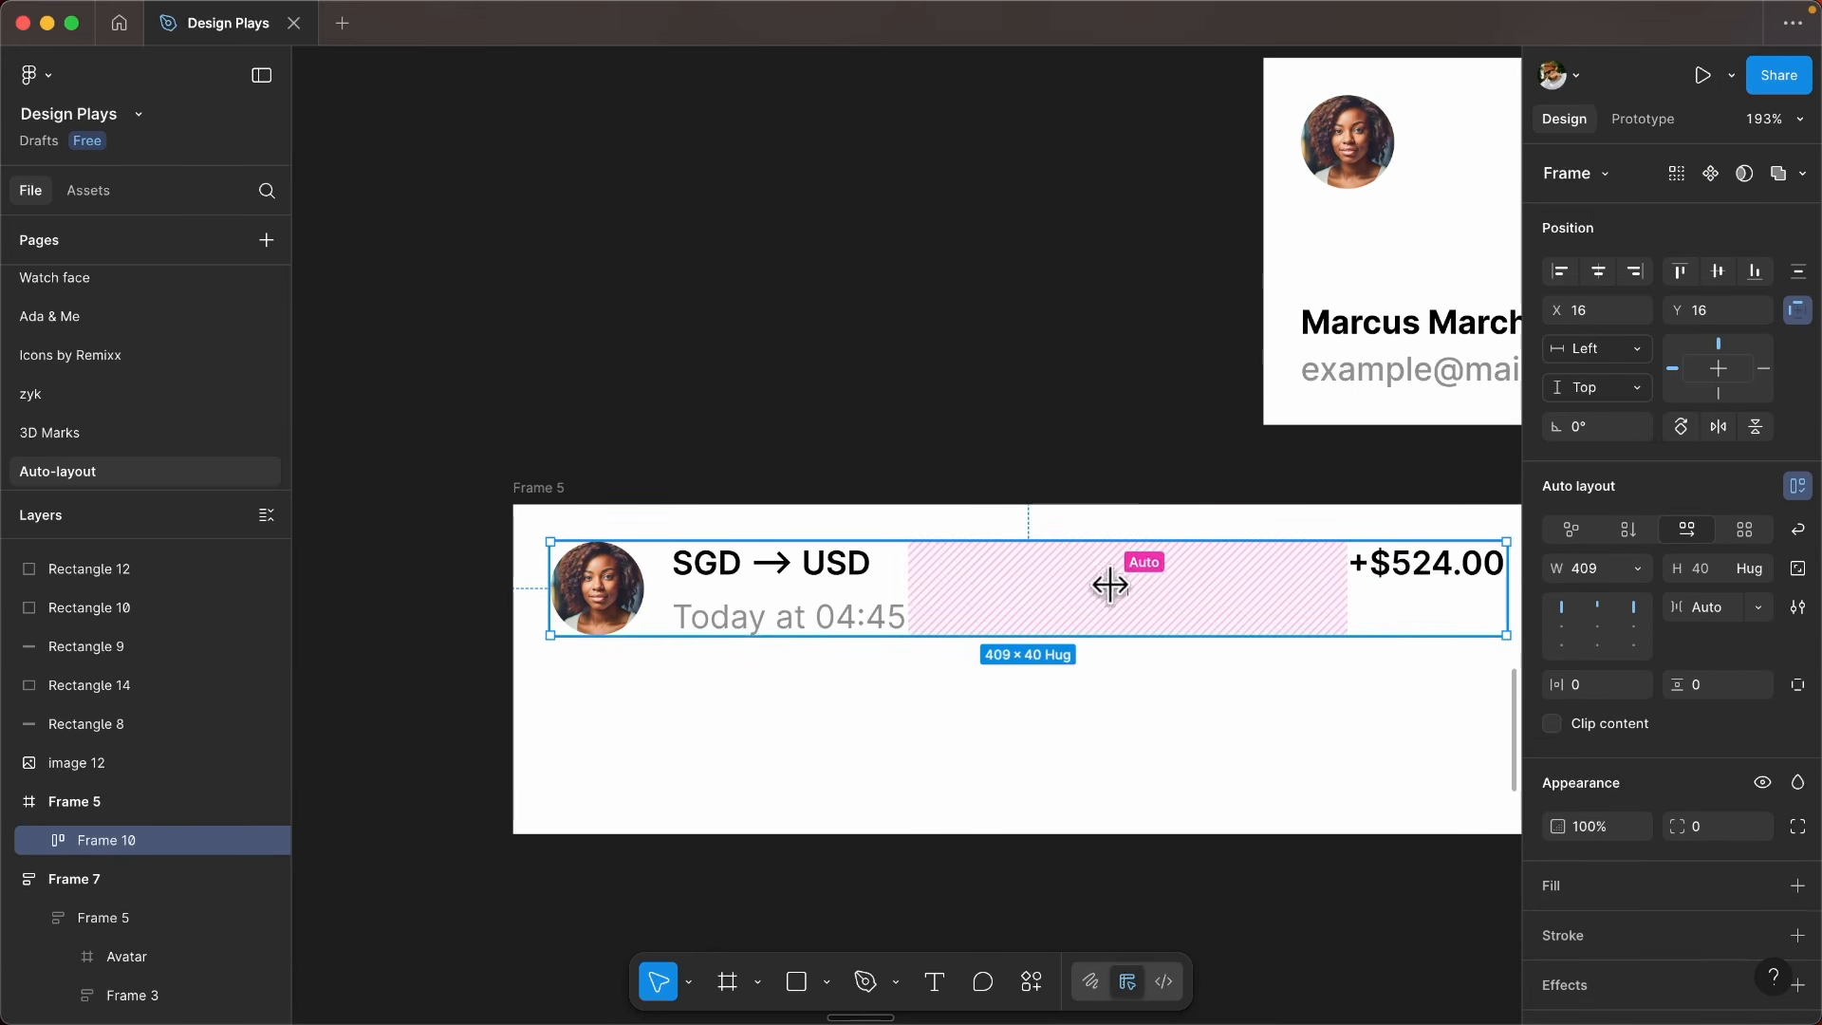
pyautogui.hscroll(5, 1082, 593)
pyautogui.scroll(-1, 1081, 593)
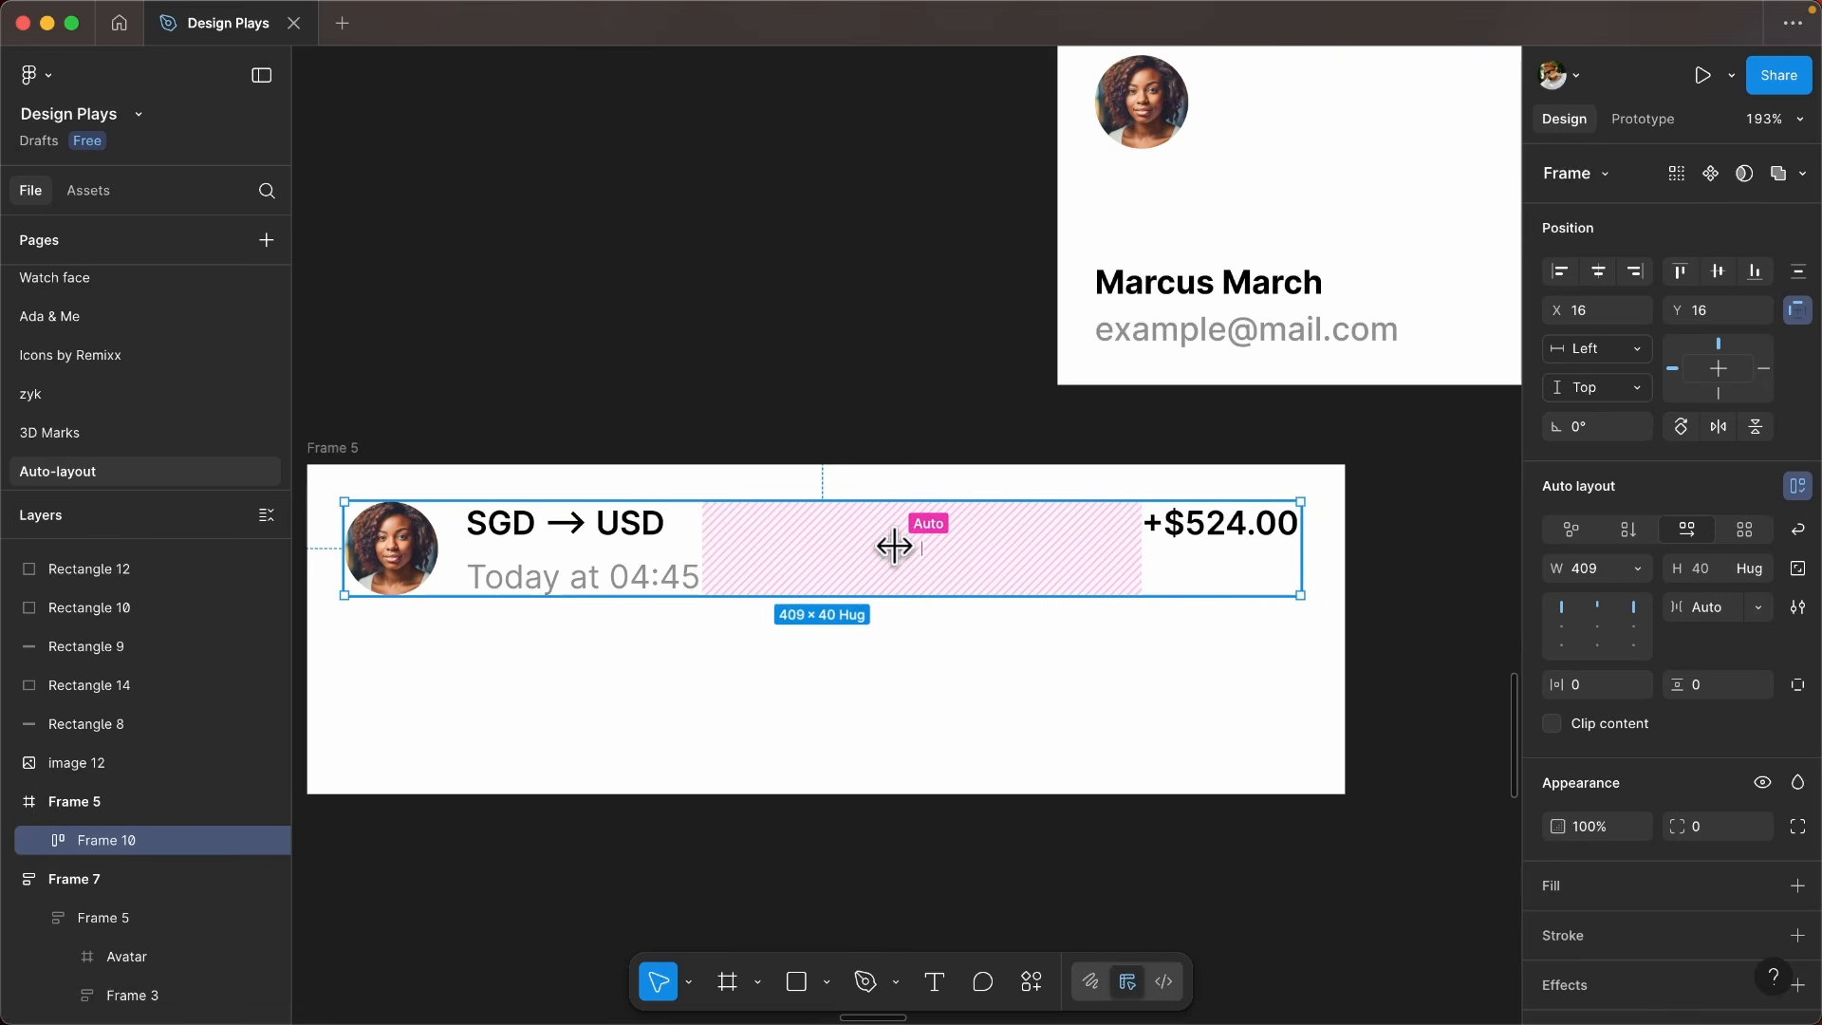
pyautogui.click(893, 546)
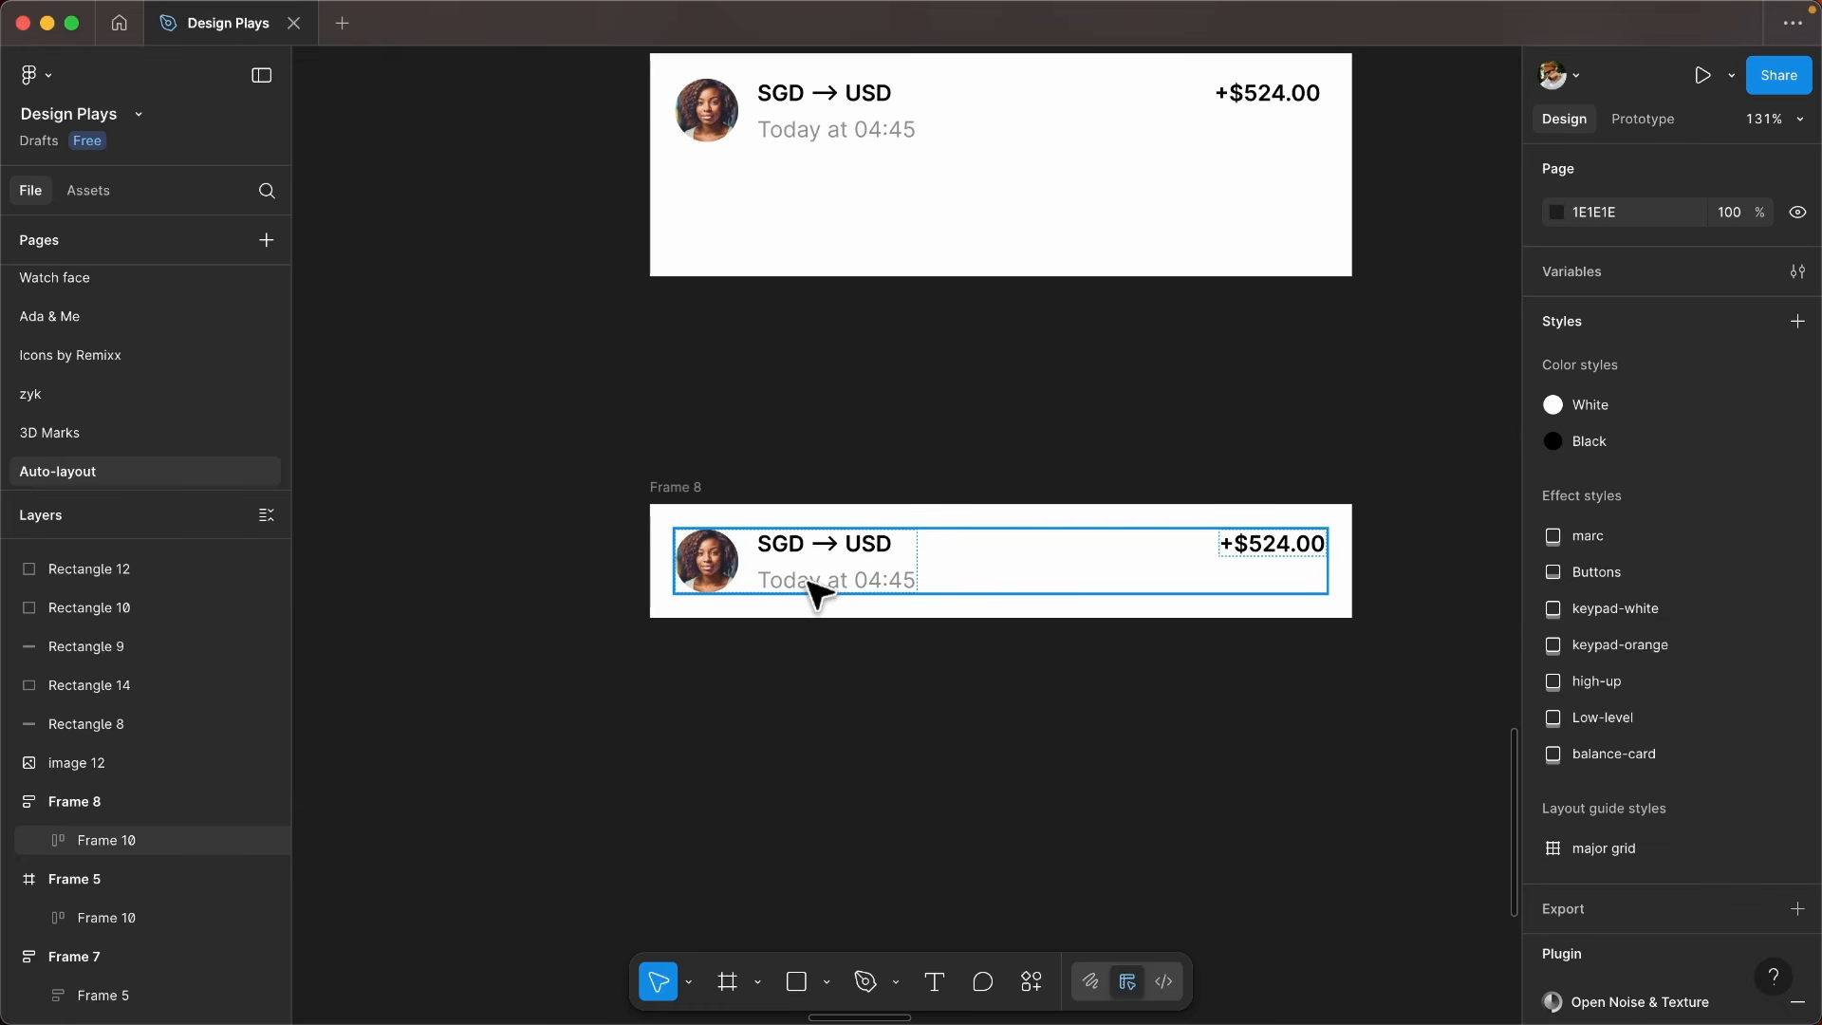
# - Place a copy of the row in its own auto layout frame below Frame 5 and try a narrower frame width
pyautogui.click(813, 593)
pyautogui.click(721, 493)
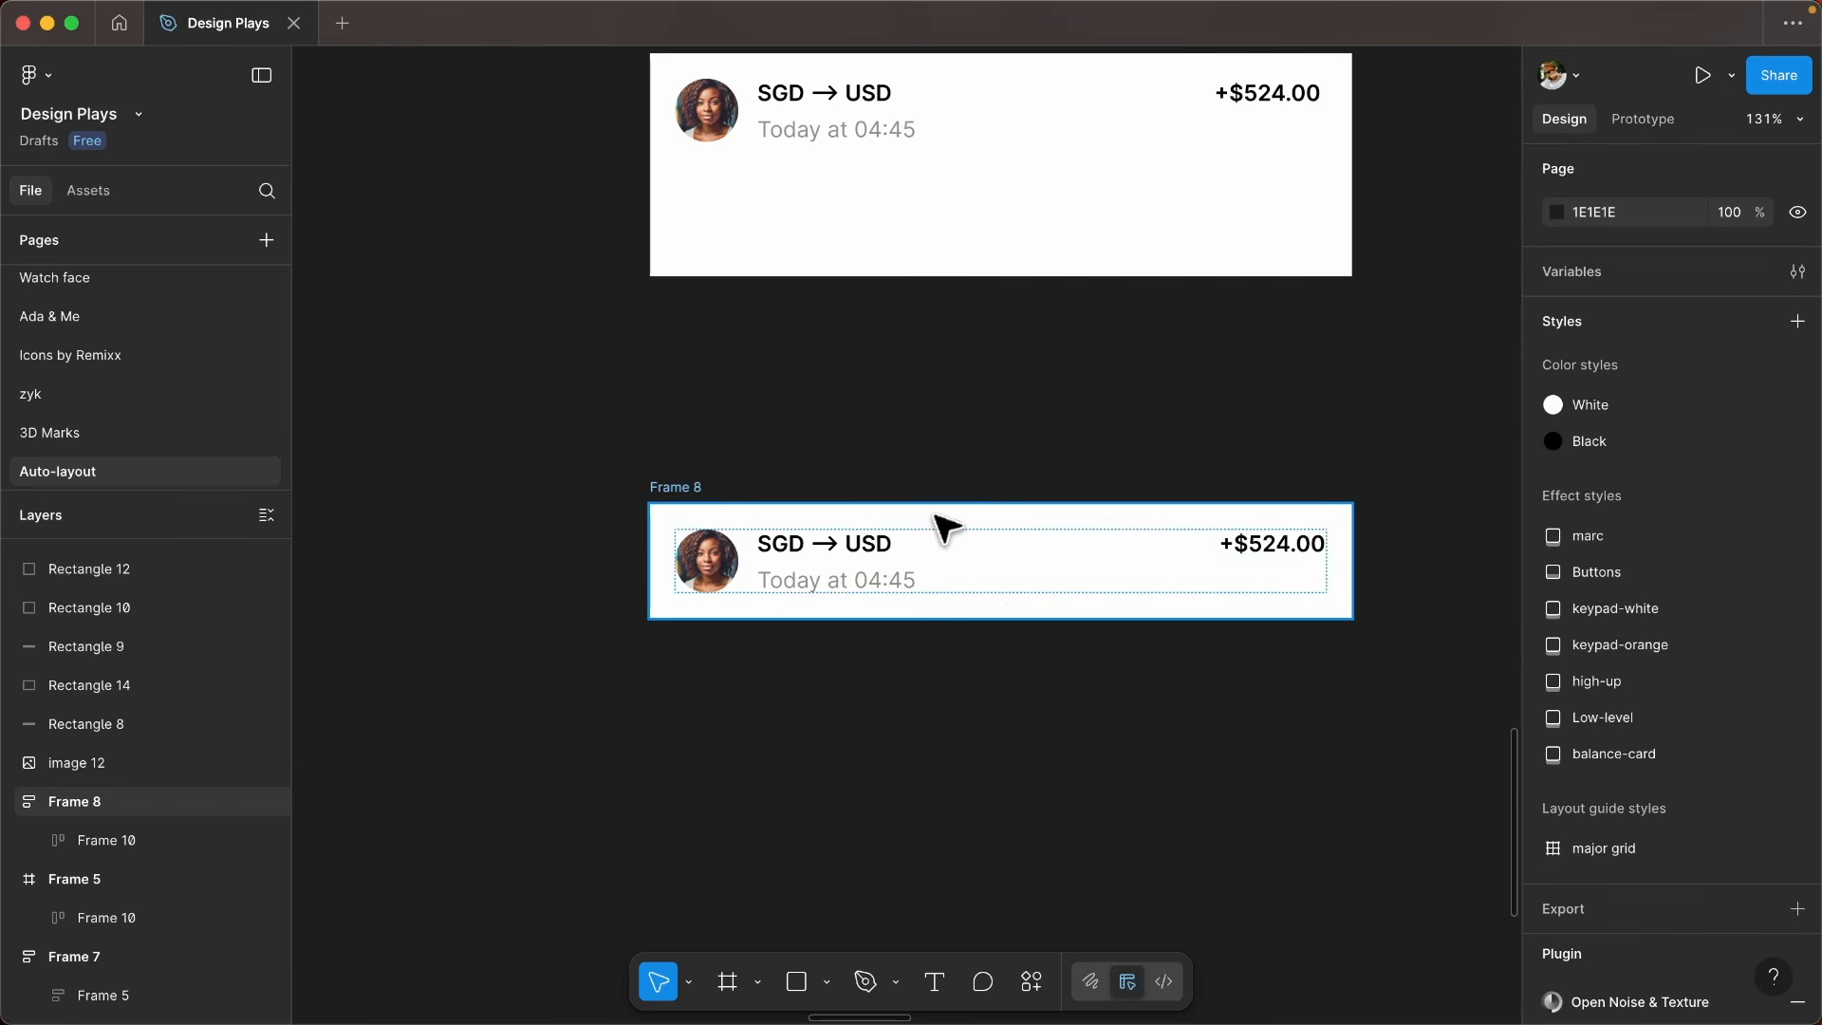
pyautogui.click(1336, 576)
pyautogui.moveTo(1352, 562); pyautogui.dragTo(1241, 558)
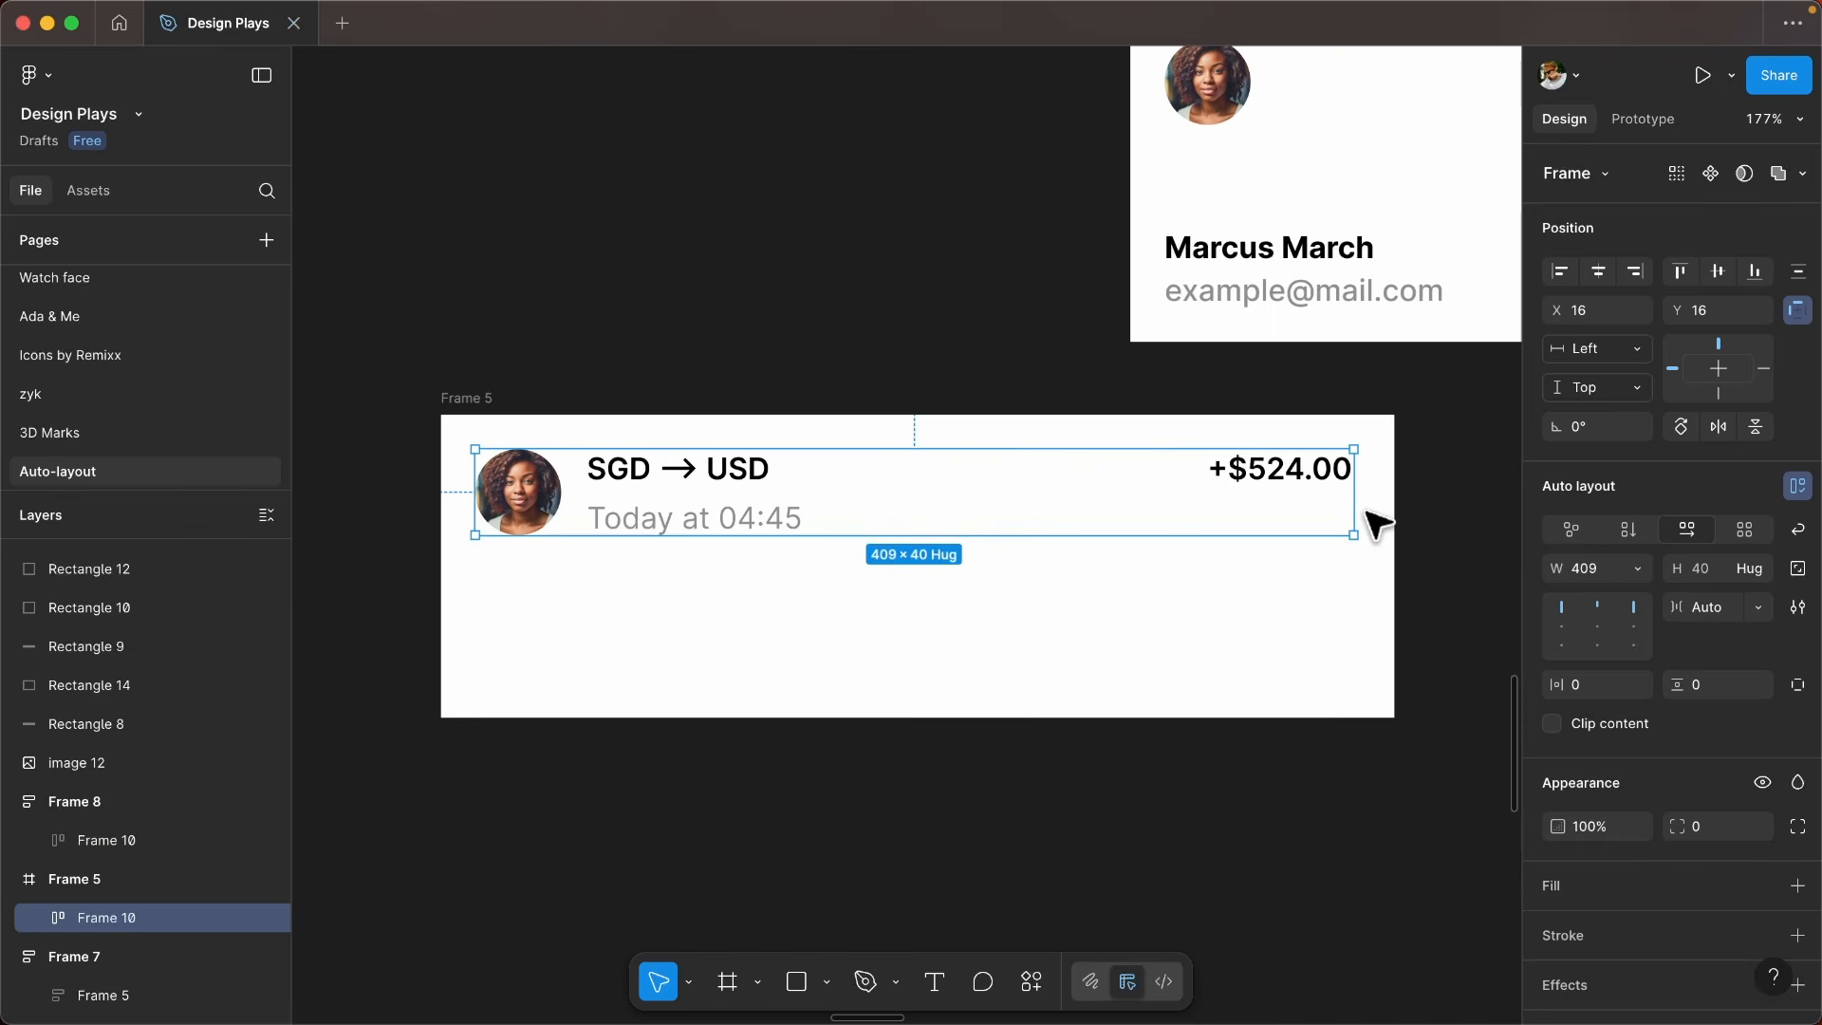
# - Narrow the auto layout row inside Frame 5 to a width of 388
pyautogui.moveTo(1360, 515); pyautogui.dragTo(1195, 524)
pyautogui.click(829, 599)
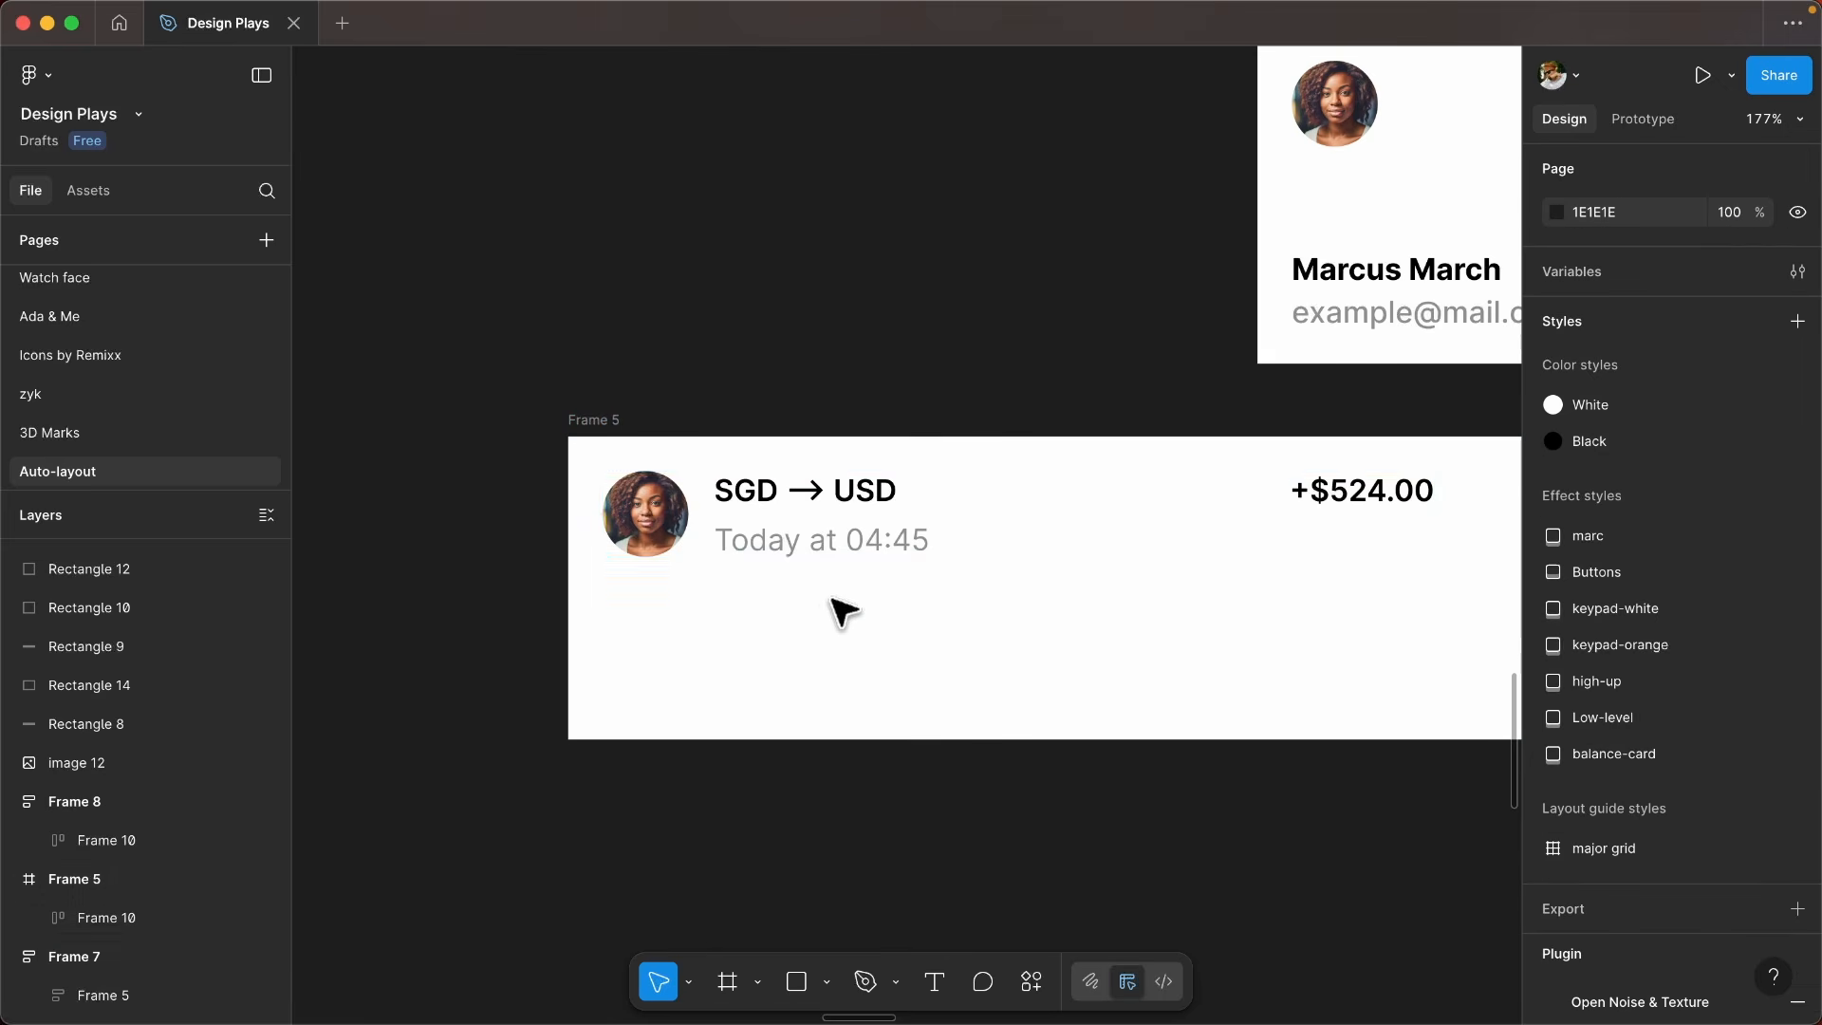
pyautogui.click(930, 503)
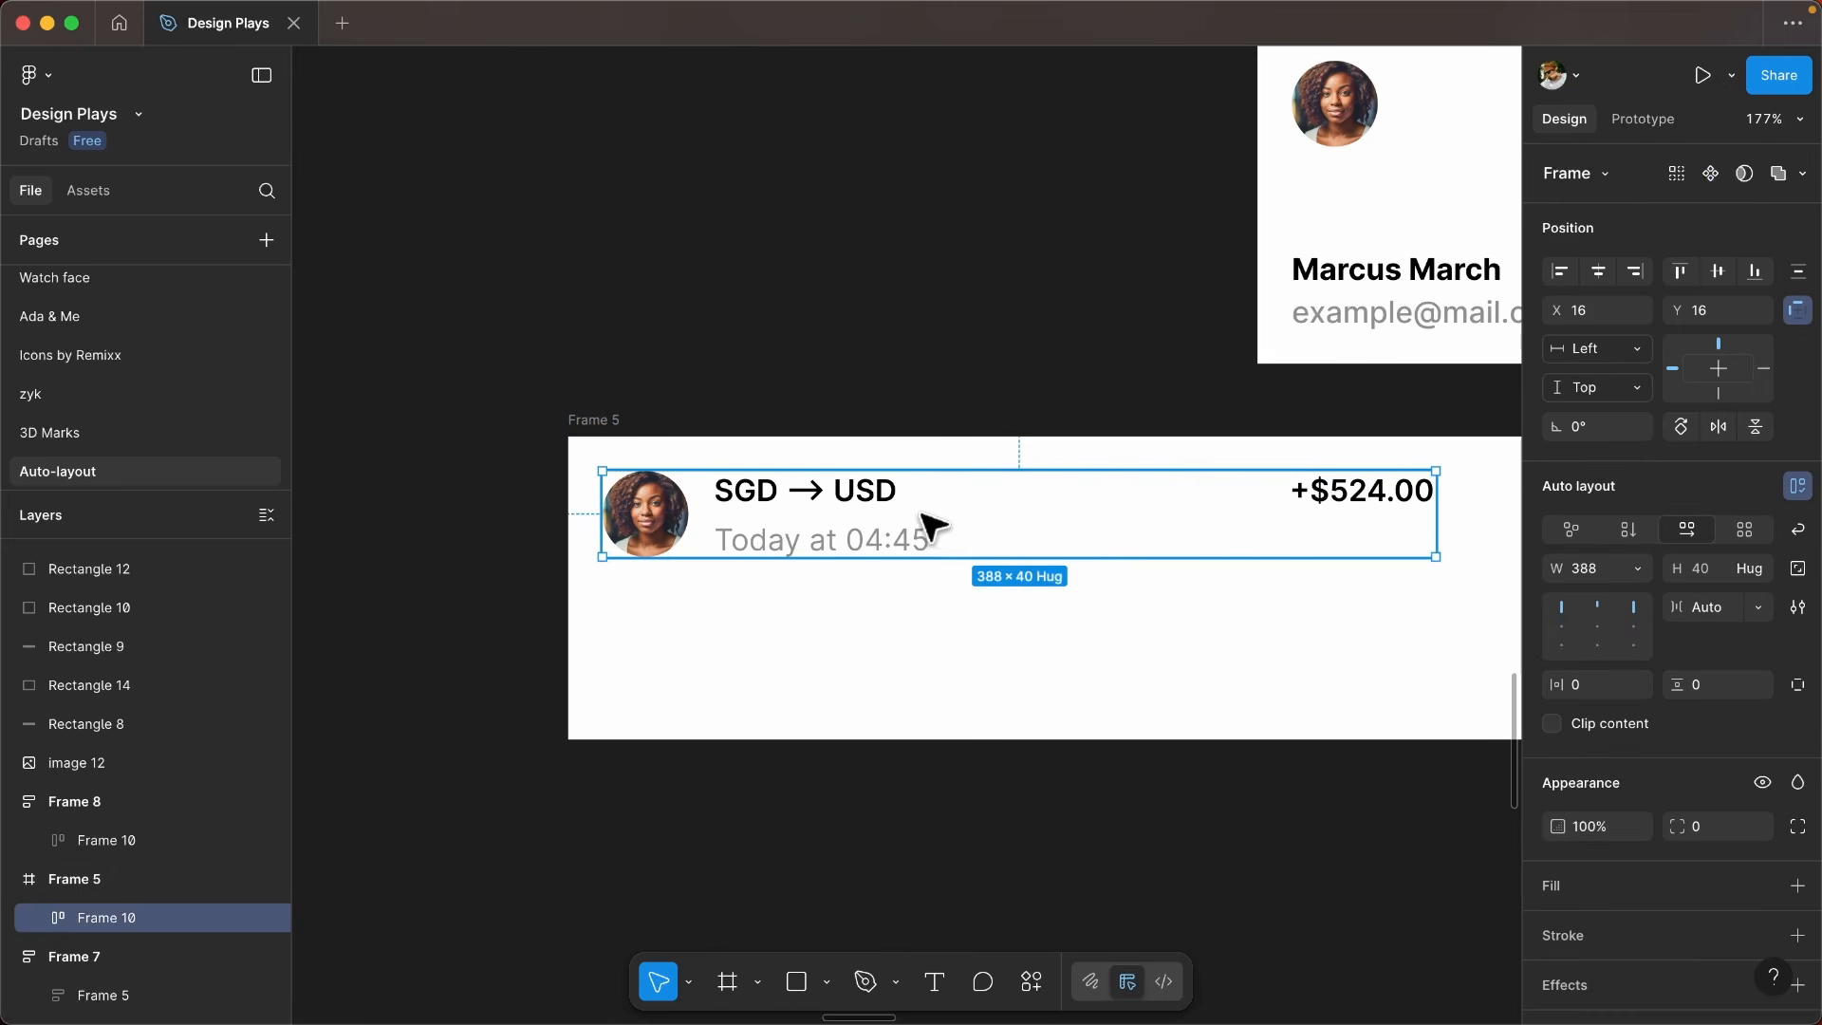
# - Examine the sizing settings of the avatar group, the avatar and the +$524.00 text in Frame 5's row
pyautogui.scroll(5, 634, 515)
pyautogui.hscroll(2, 676, 515)
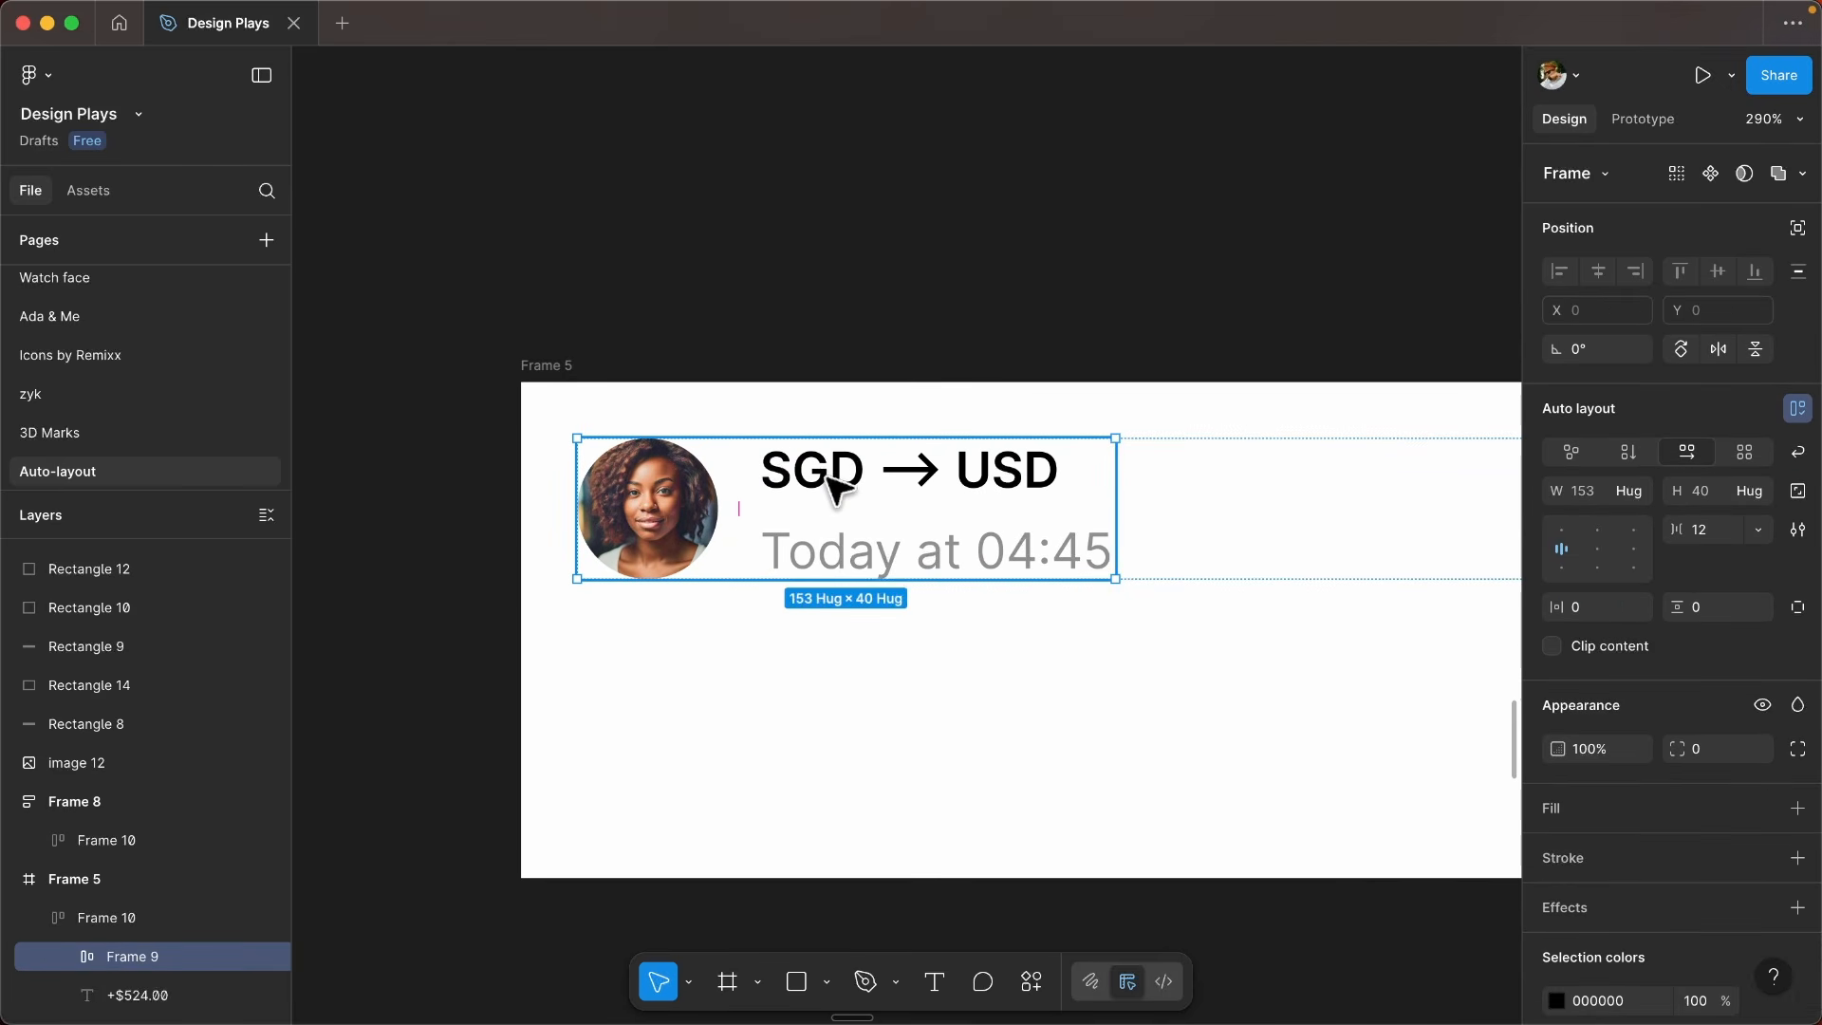
pyautogui.click(683, 492)
pyautogui.hscroll(10, 1212, 557)
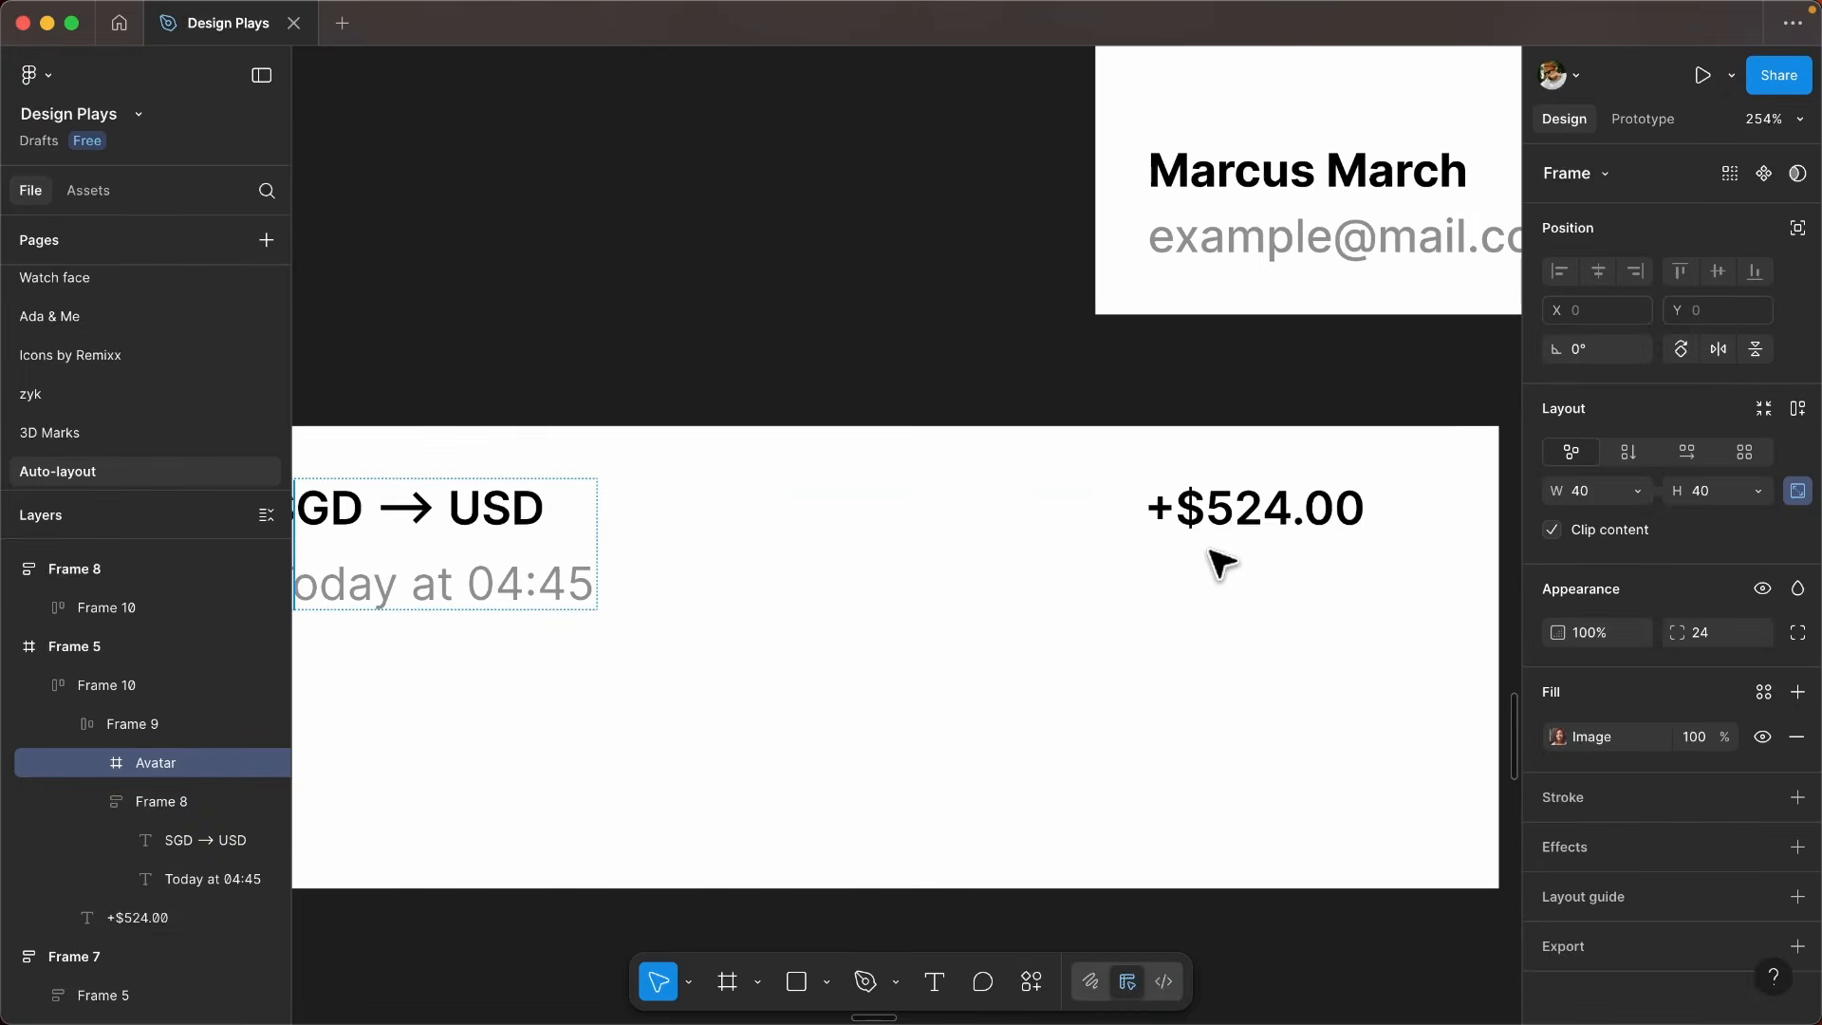
pyautogui.click(1276, 515)
pyautogui.scroll(-5, 1271, 517)
pyautogui.scroll(5, 1147, 528)
pyautogui.scroll(-5, 1276, 516)
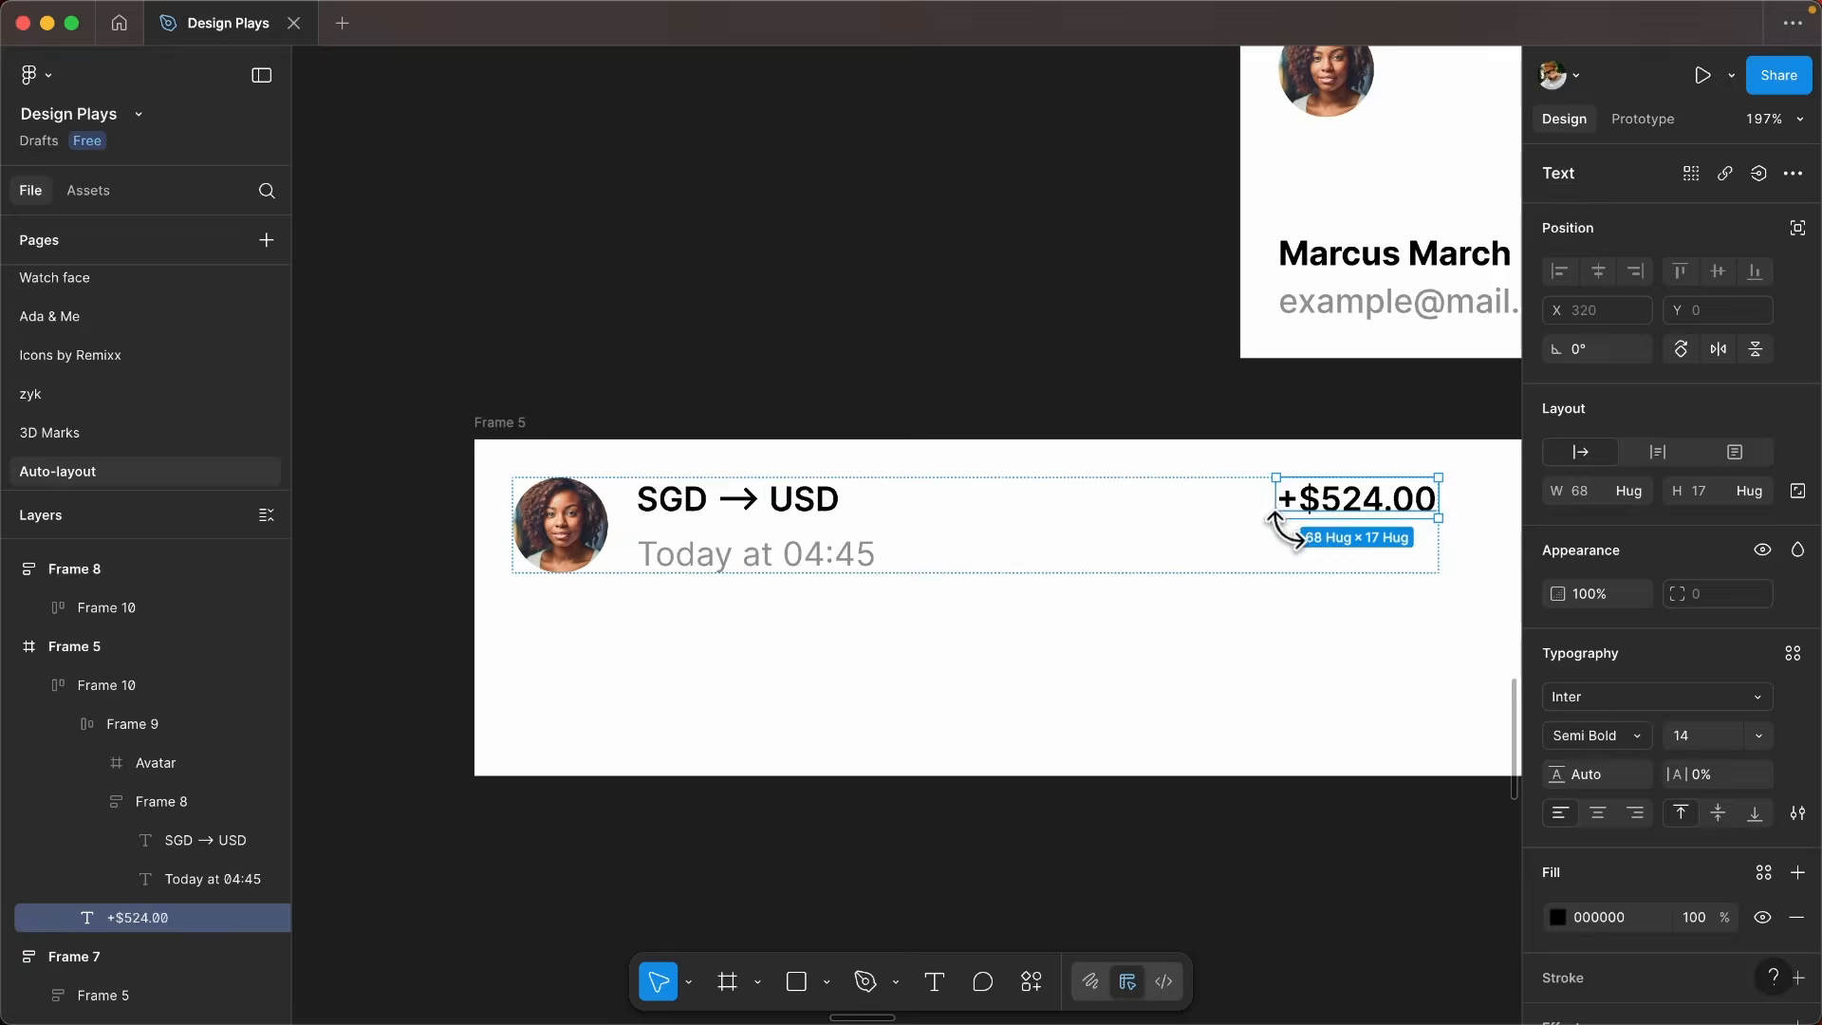
pyautogui.click(1129, 617)
# - Examine the avatar group's auto layout again and the avatar's own width and height settings
pyautogui.scroll(2, 865, 548)
pyautogui.click(968, 513)
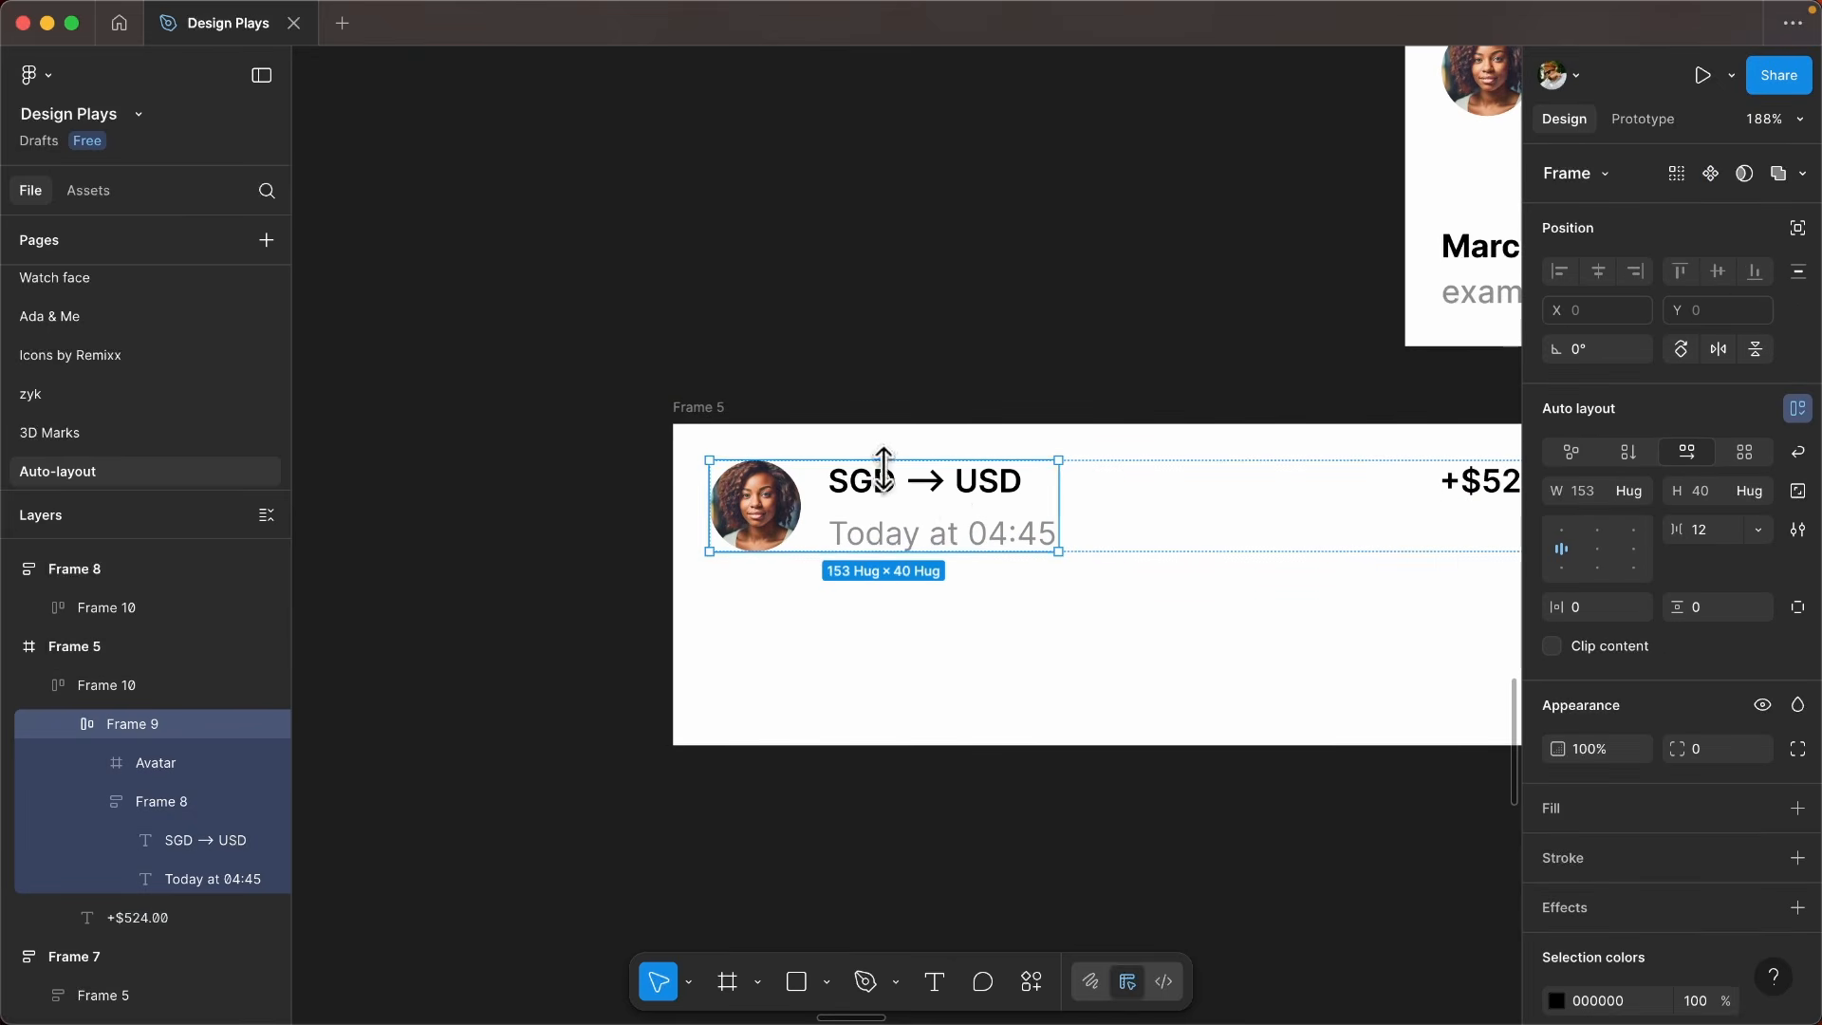
pyautogui.scroll(-3, 1181, 545)
pyautogui.scroll(5, 744, 500)
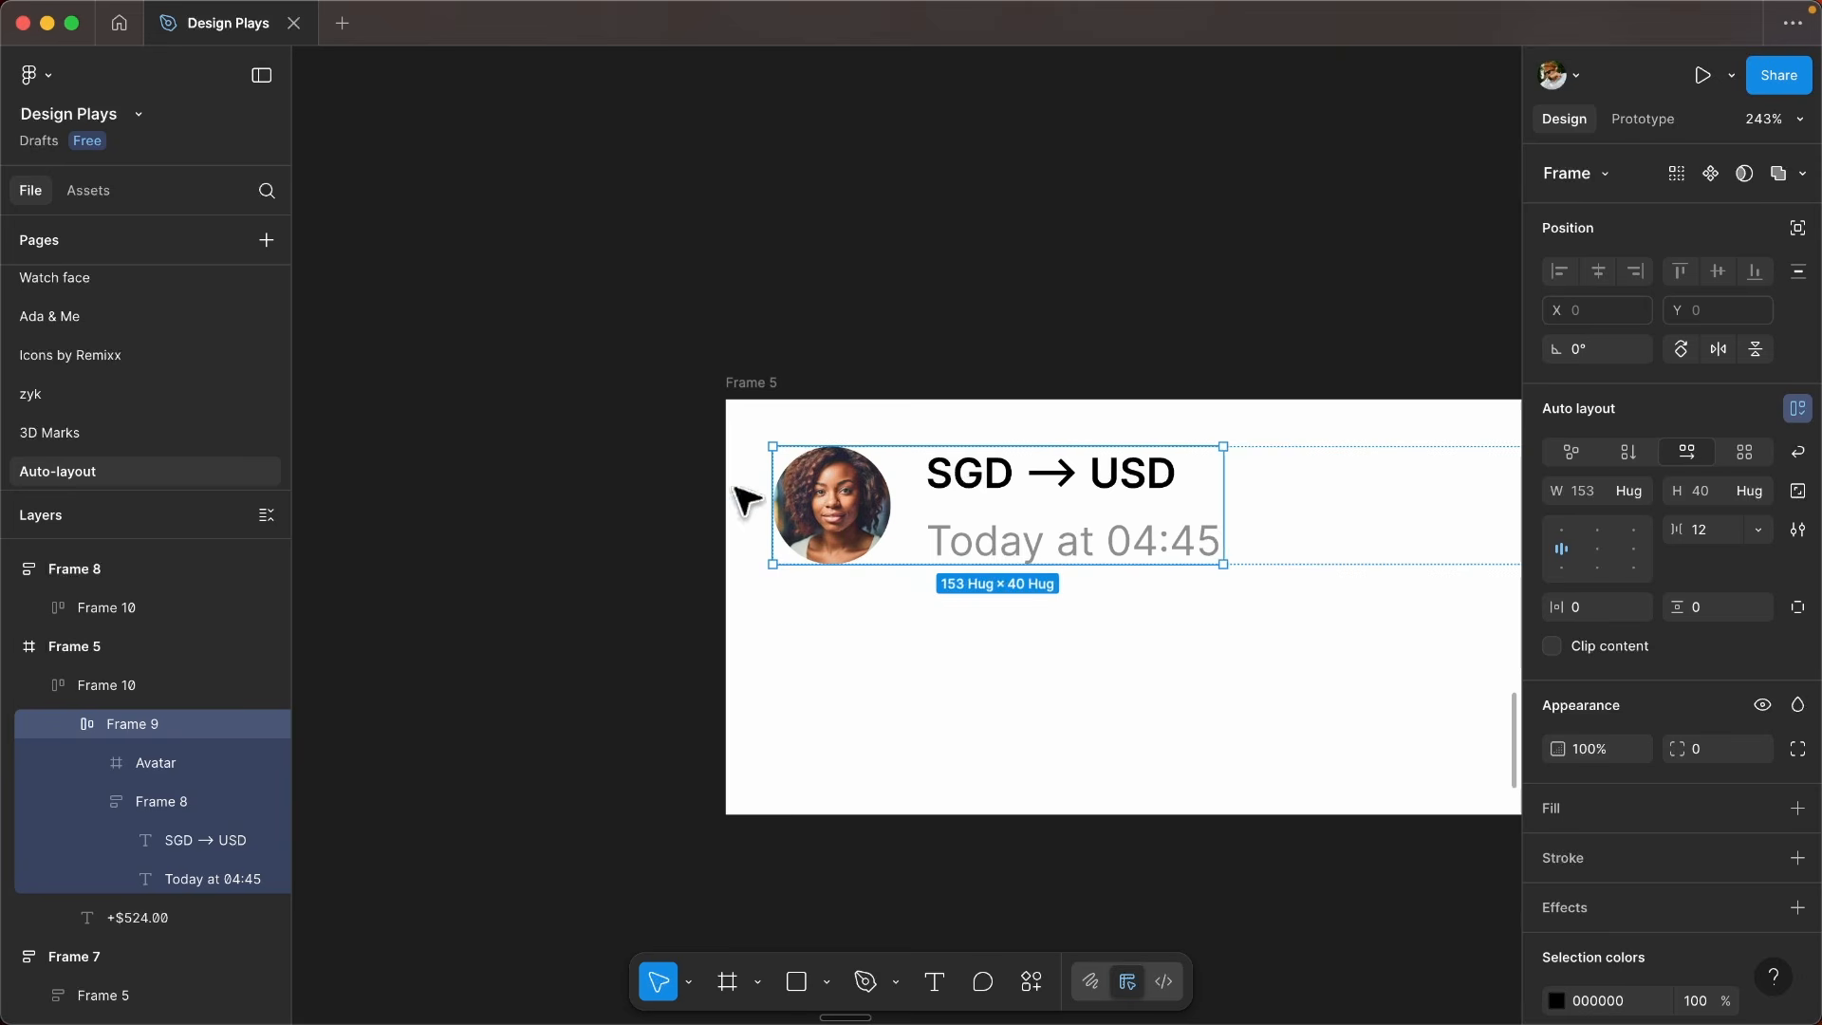
pyautogui.scroll(1, 835, 537)
pyautogui.click(844, 541)
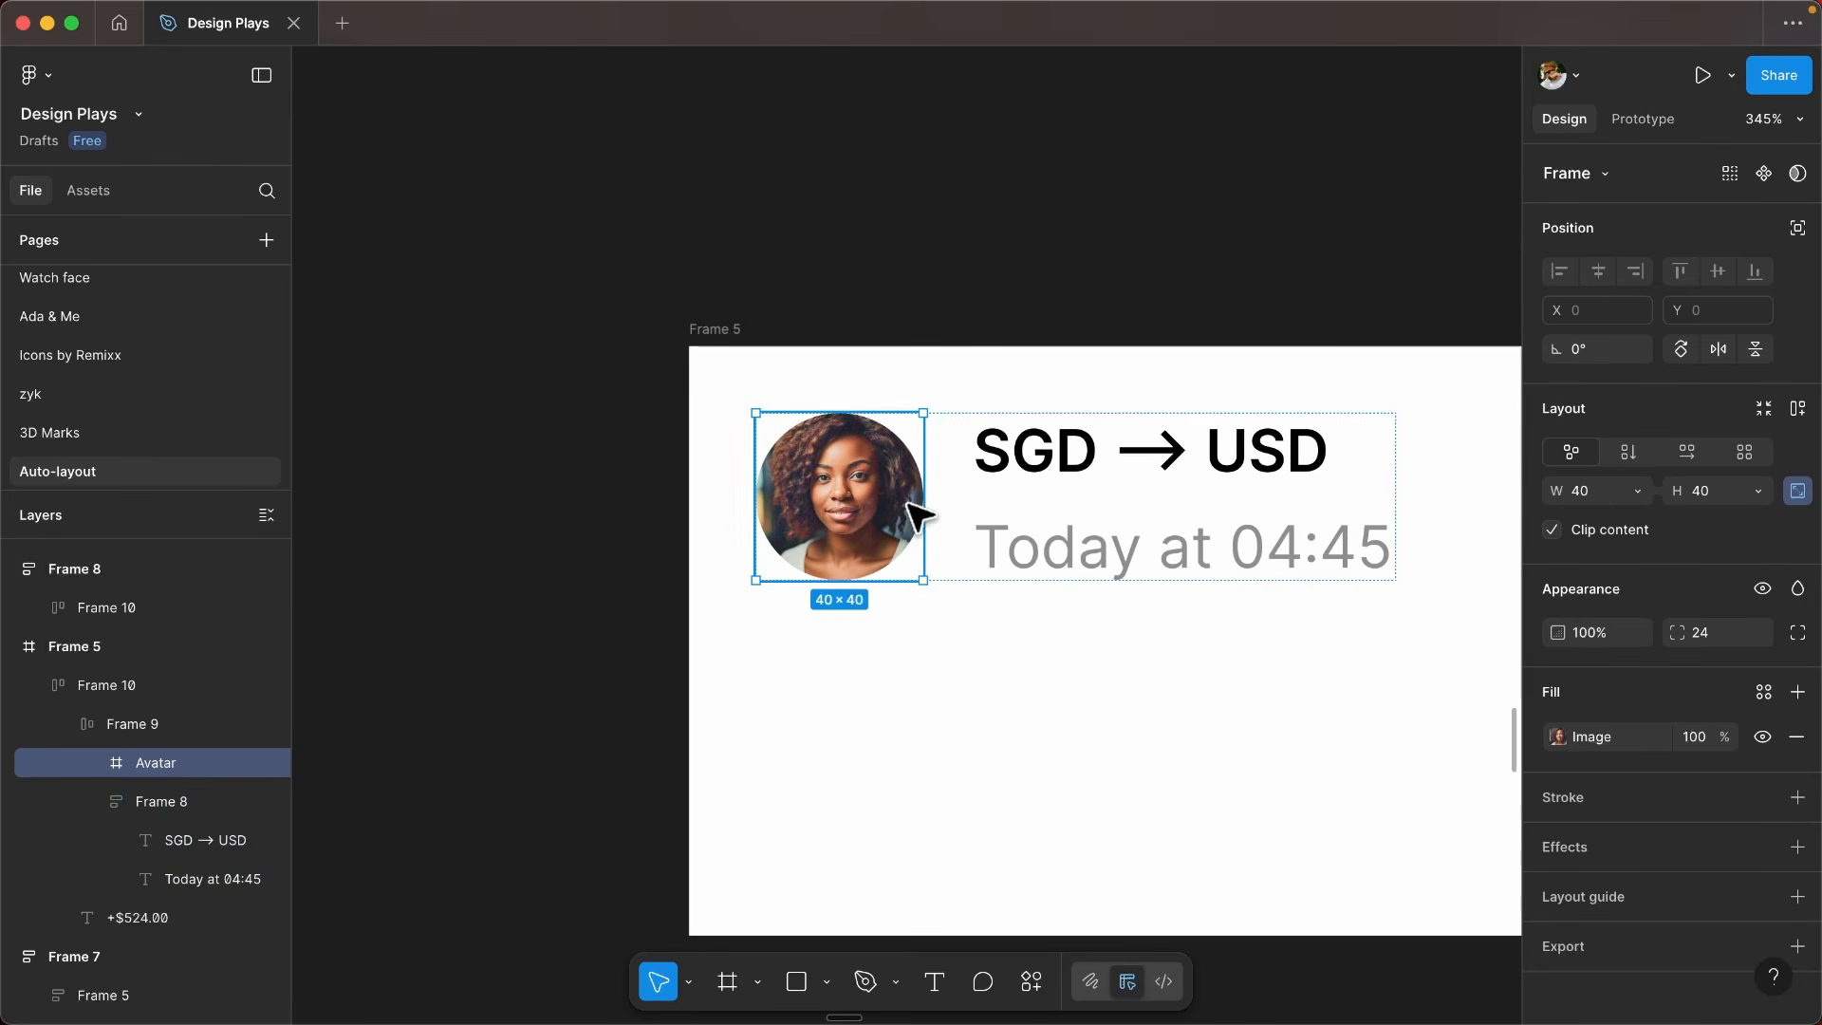
pyautogui.hscroll(3, 915, 522)
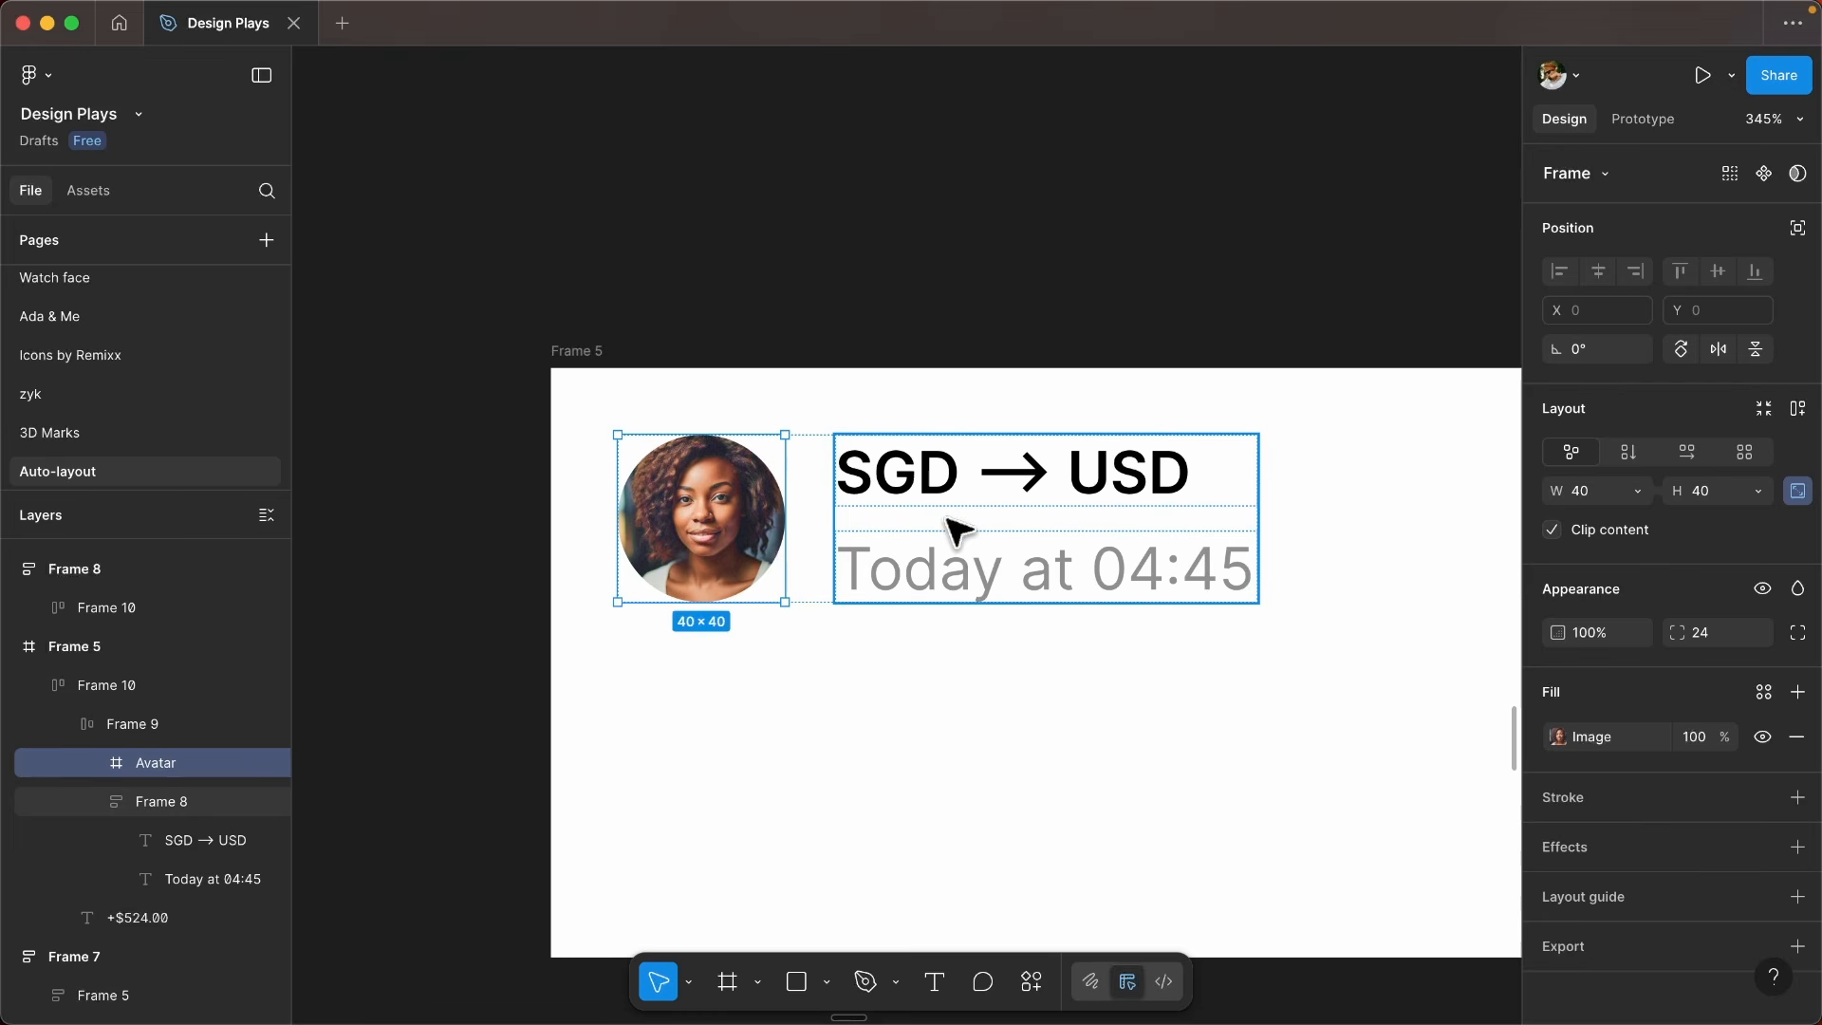
pyautogui.click(1636, 494)
pyautogui.click(1708, 505)
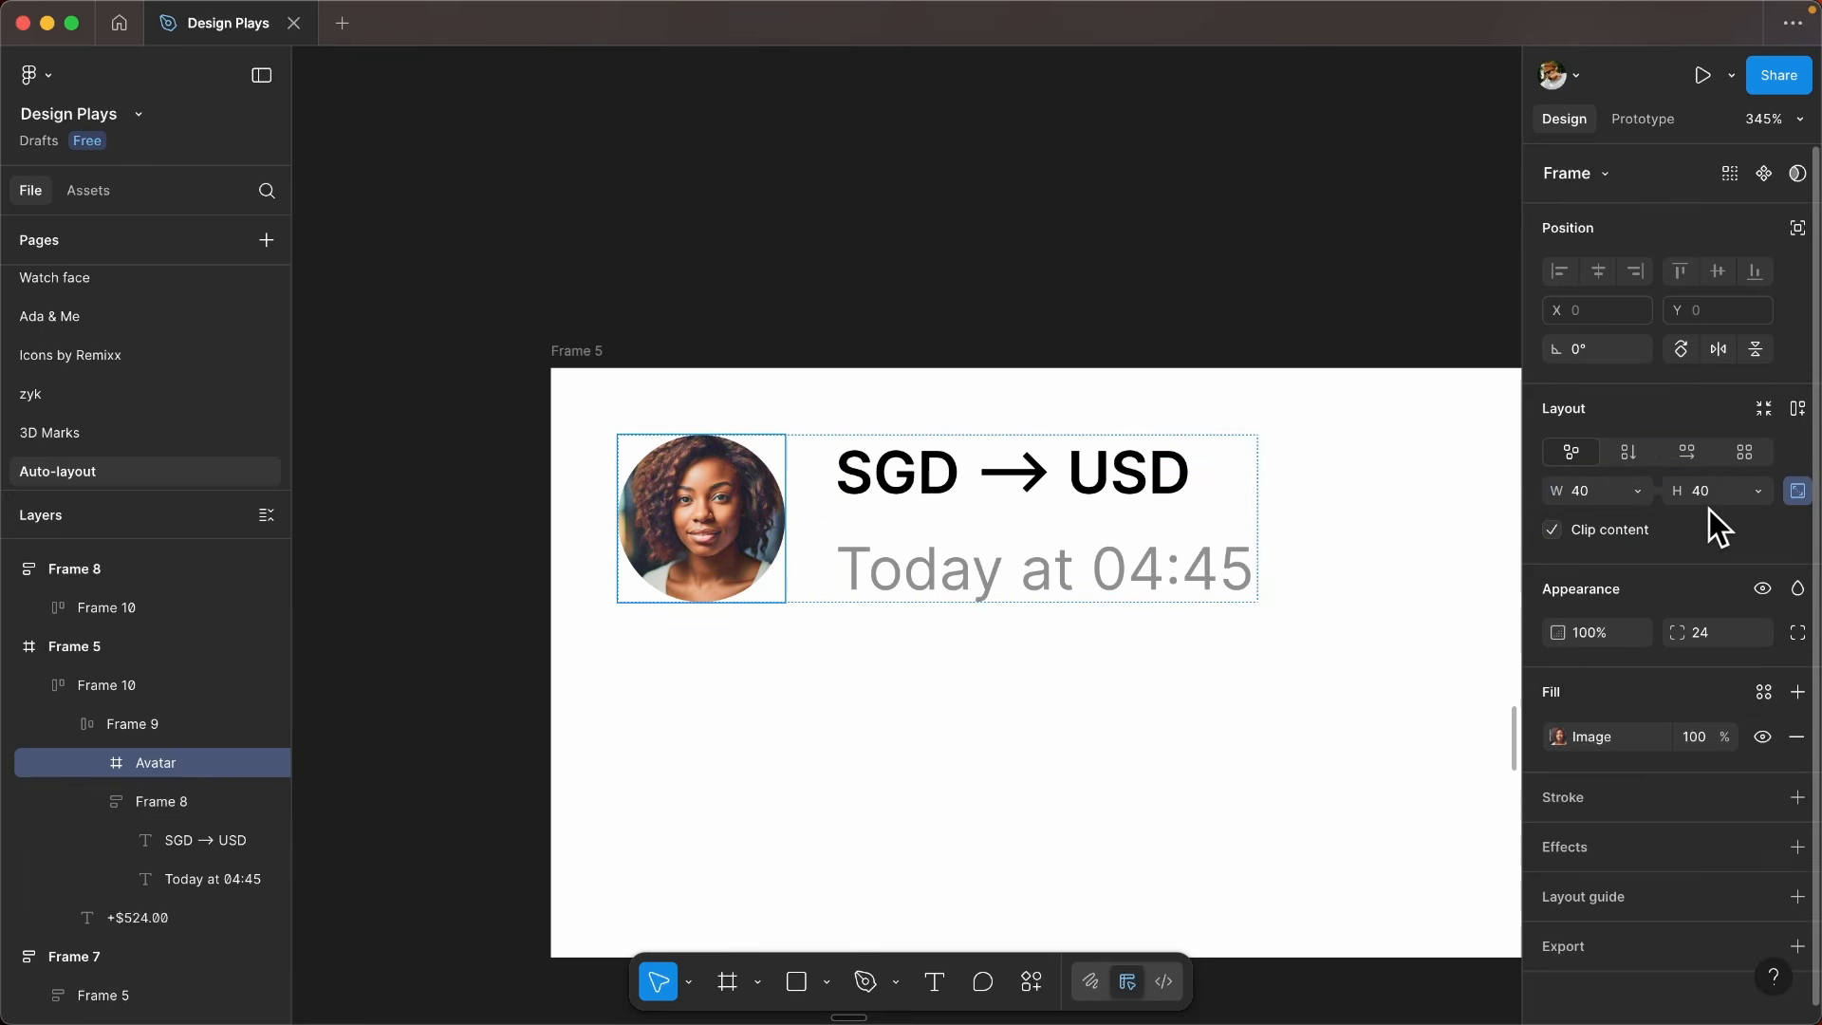
# - Set the SGD → USD text to auto width and try the longer wording SGD → USD -99j9u wr98hwrg8h in it
pyautogui.click(1756, 491)
pyautogui.click(1737, 491)
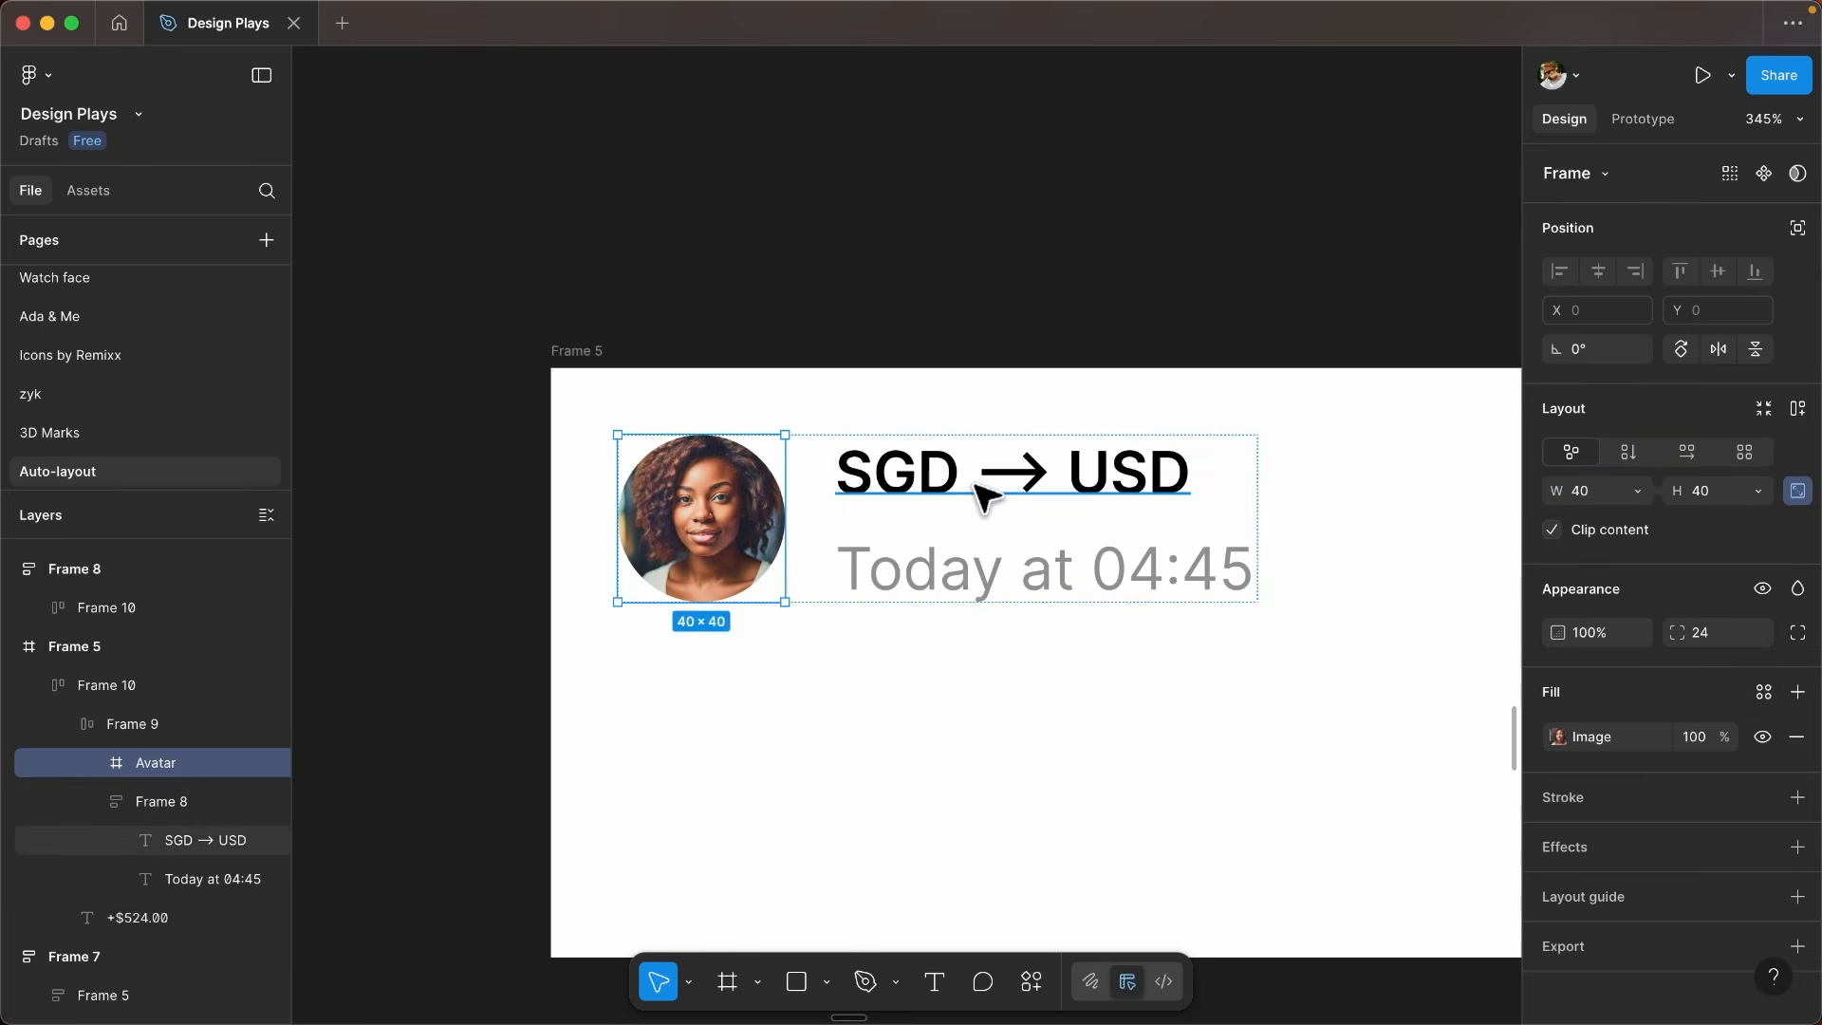
pyautogui.click(985, 495)
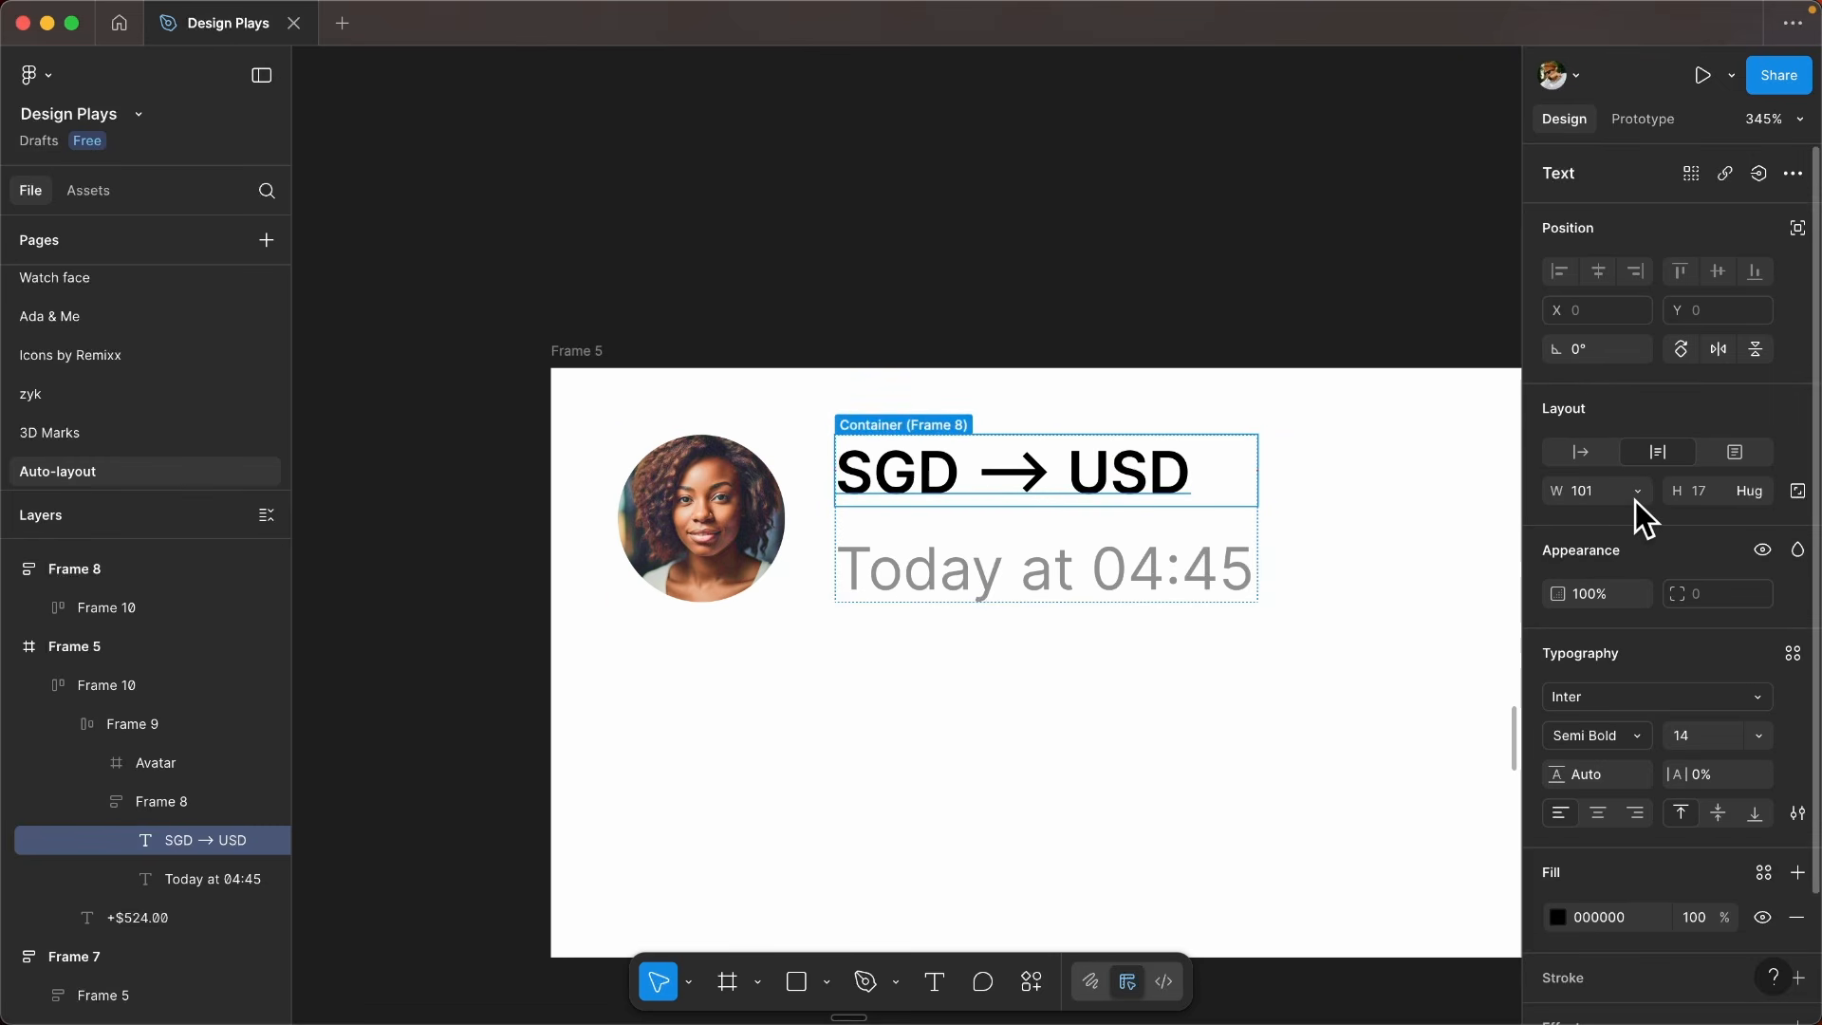
pyautogui.scroll(-2, 1171, 532)
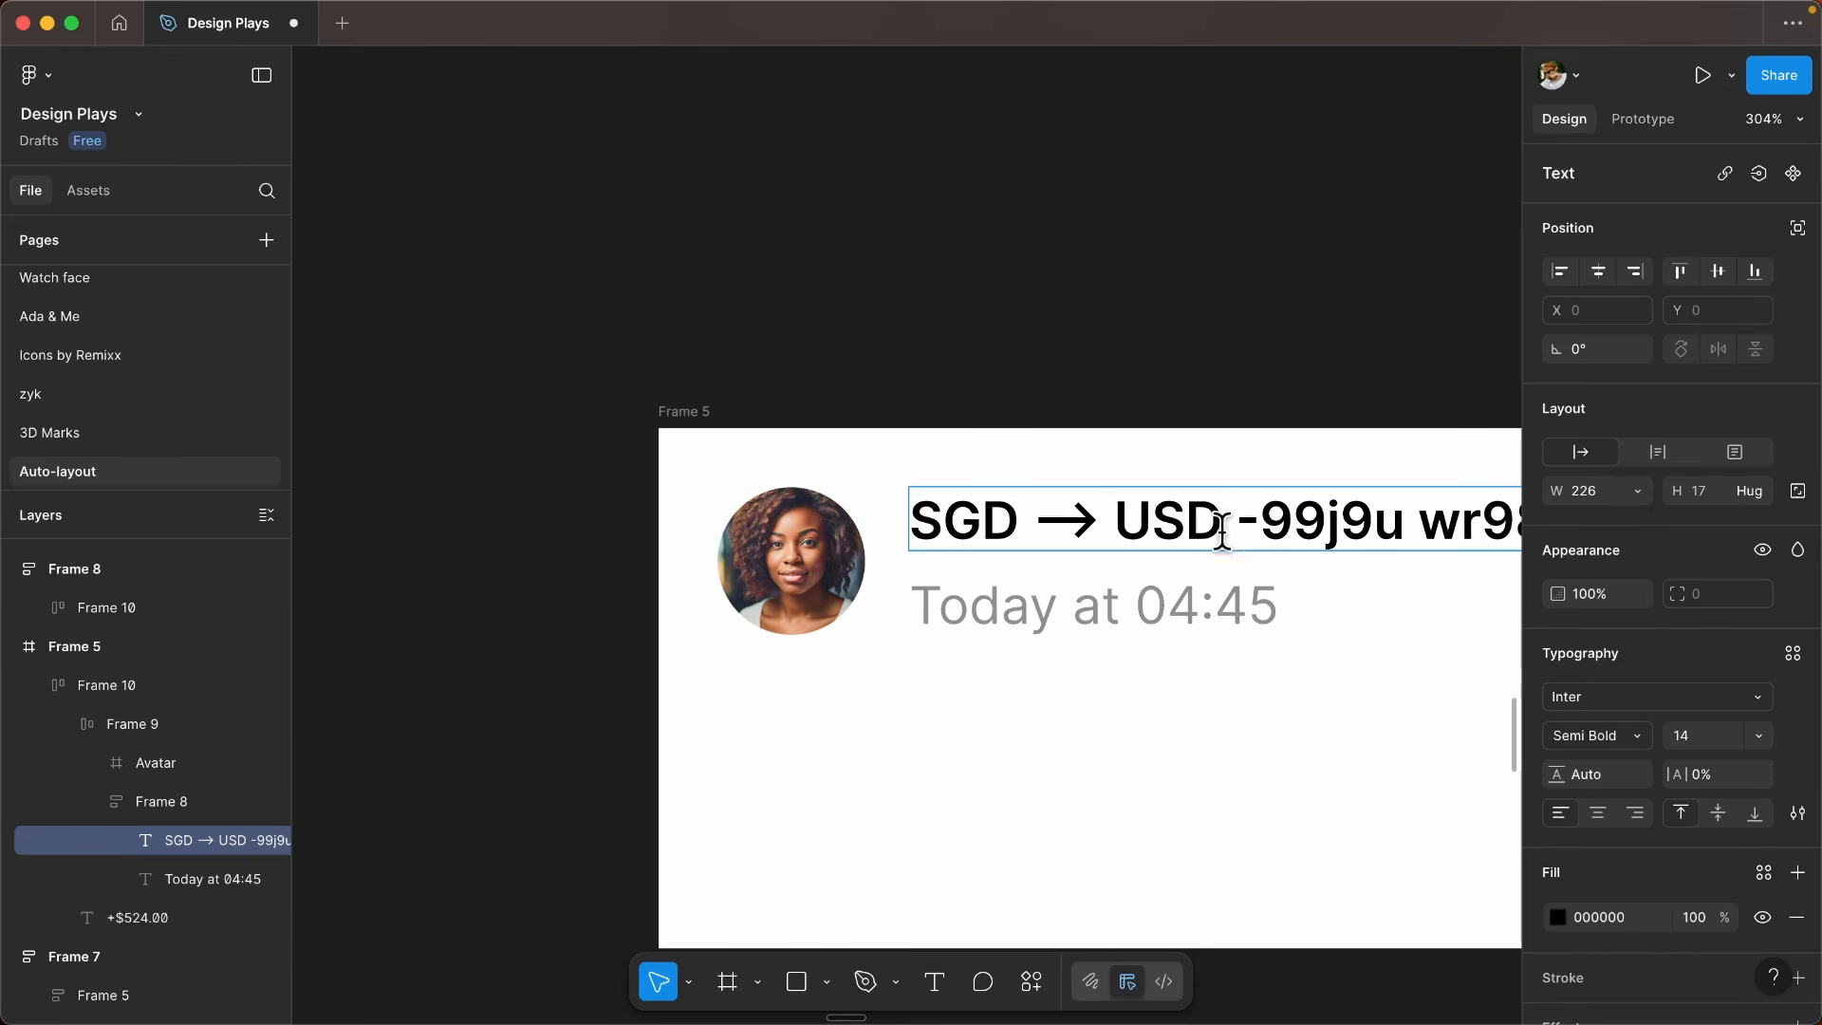
pyautogui.scroll(-3, 1221, 532)
pyautogui.scroll(1, 981, 517)
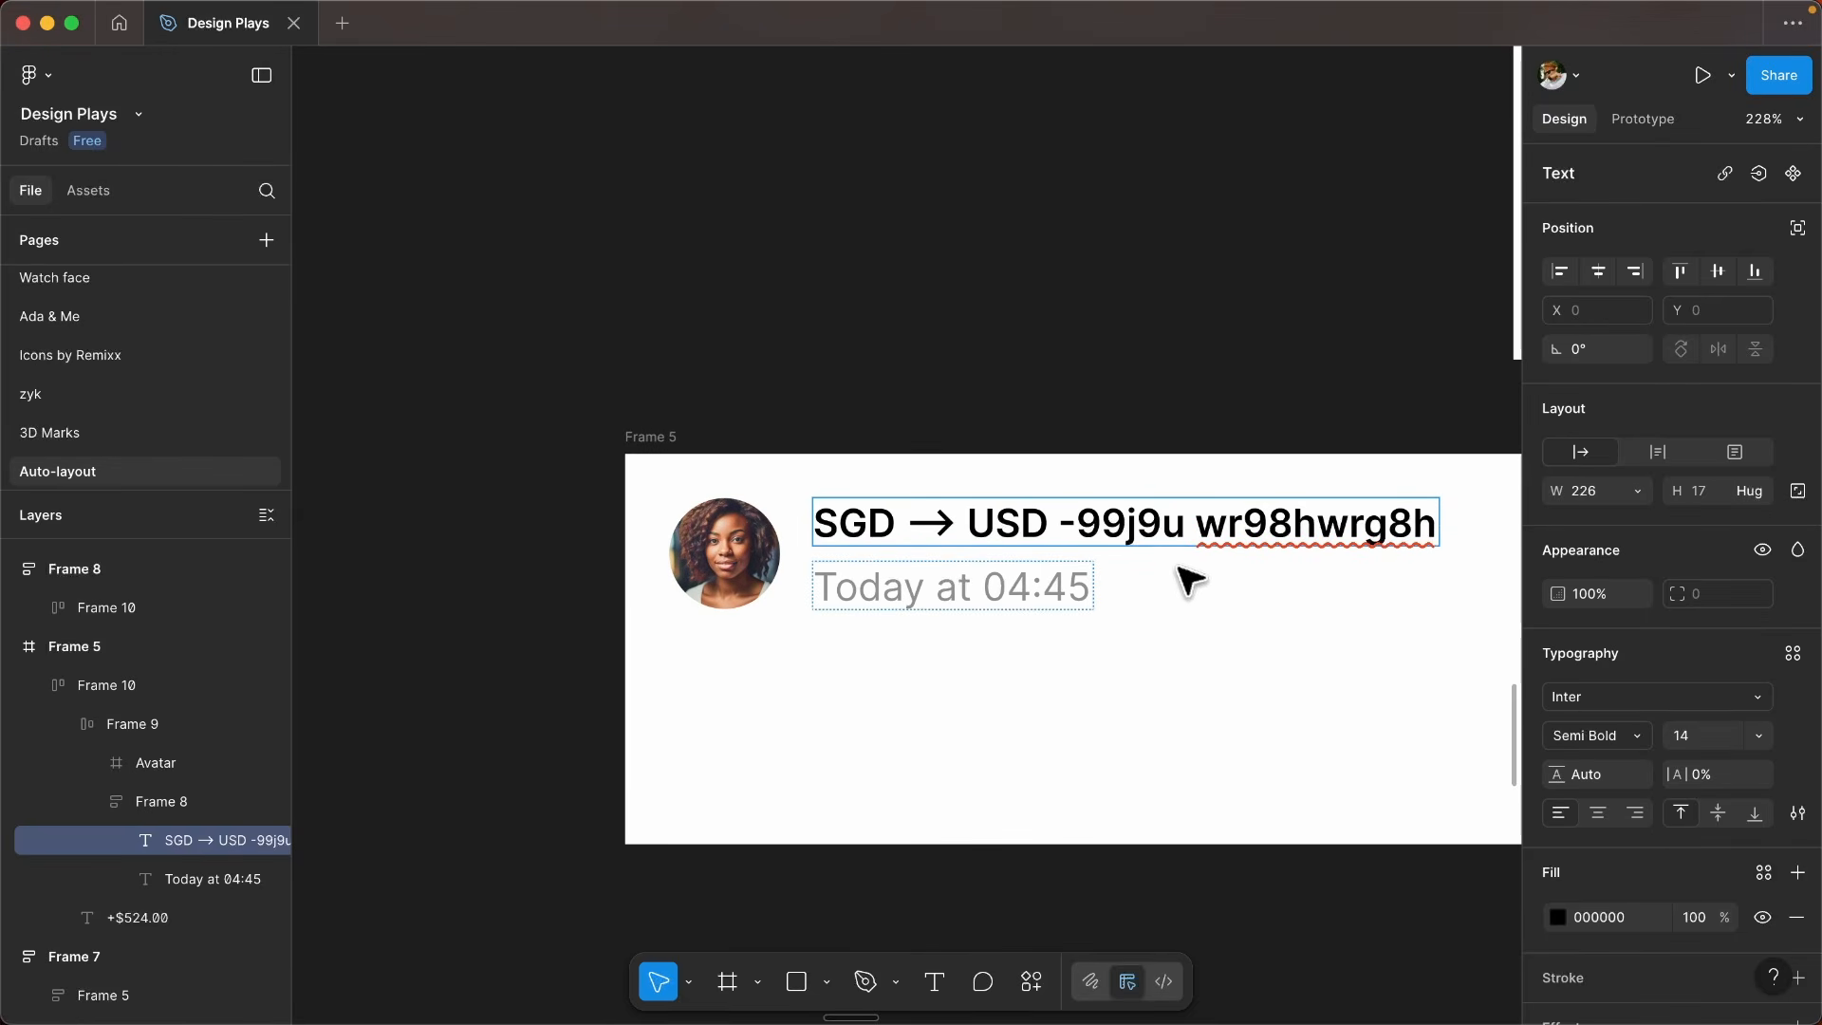
pyautogui.hscroll(3, 1234, 550)
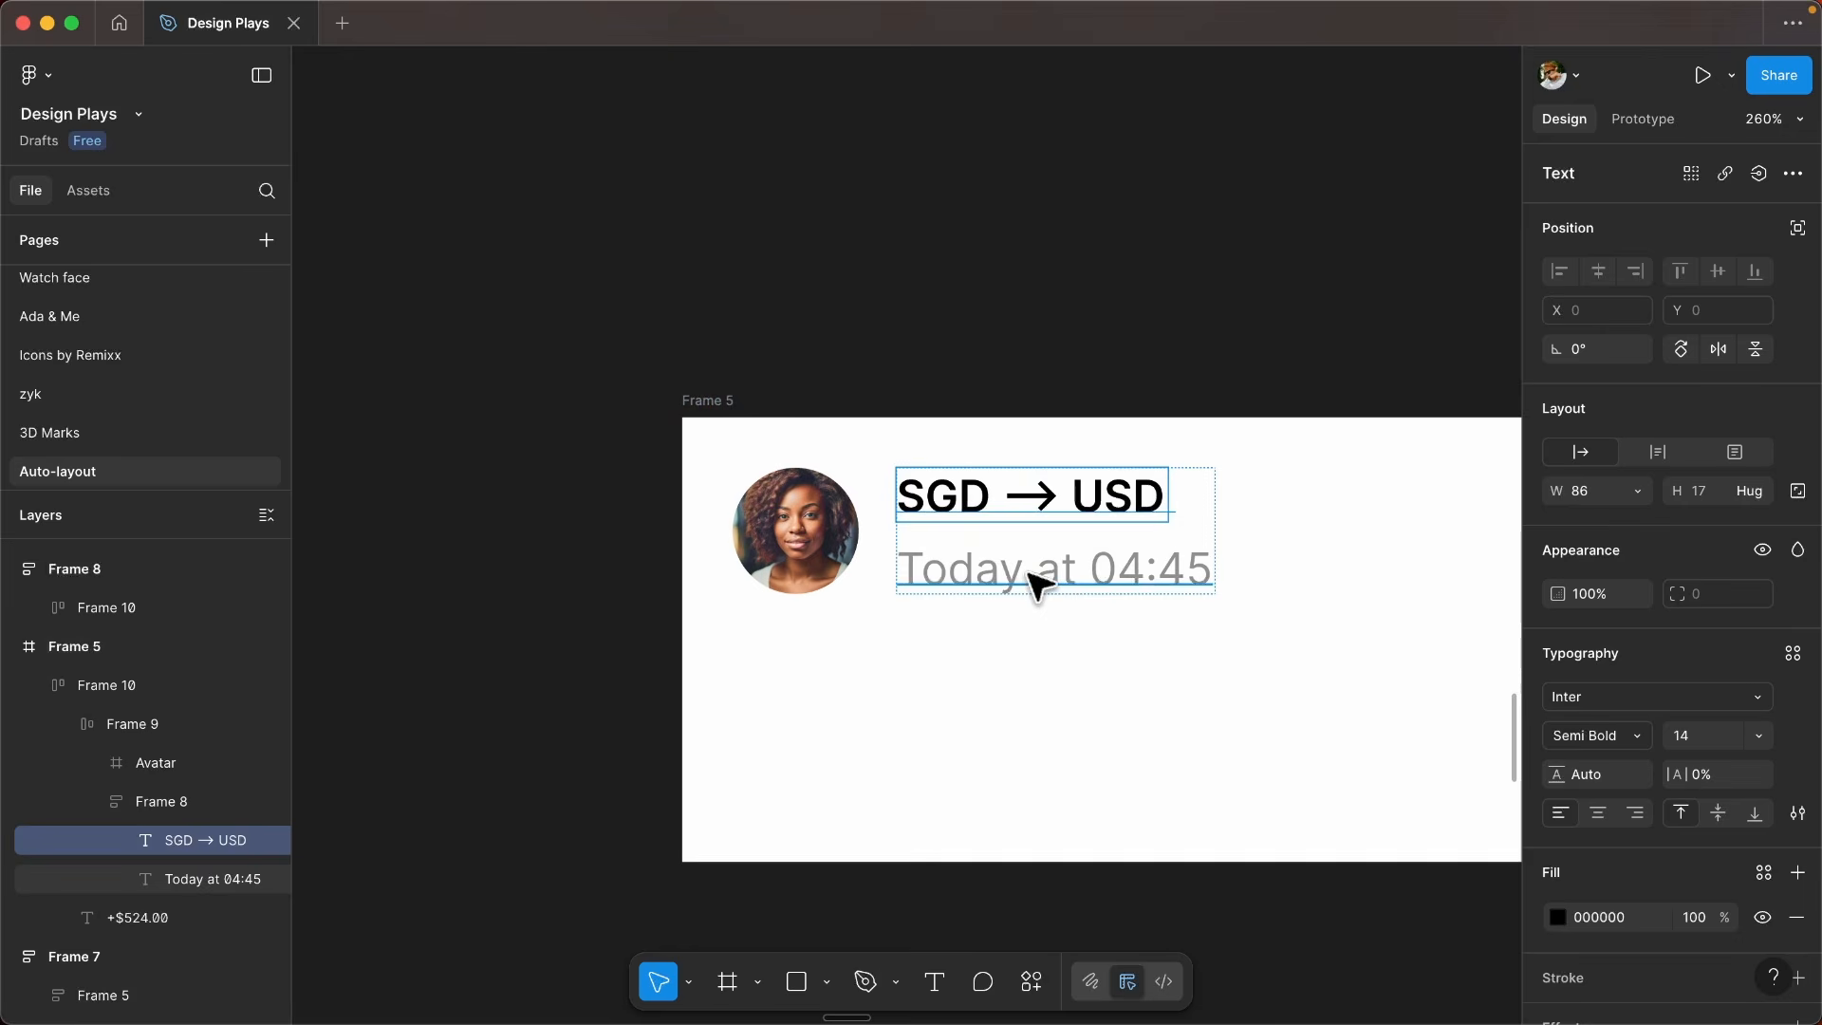
# - Try replacing Today with Yesterday in the Today at 04:45 text, and undo the replacement
pyautogui.click(1035, 582)
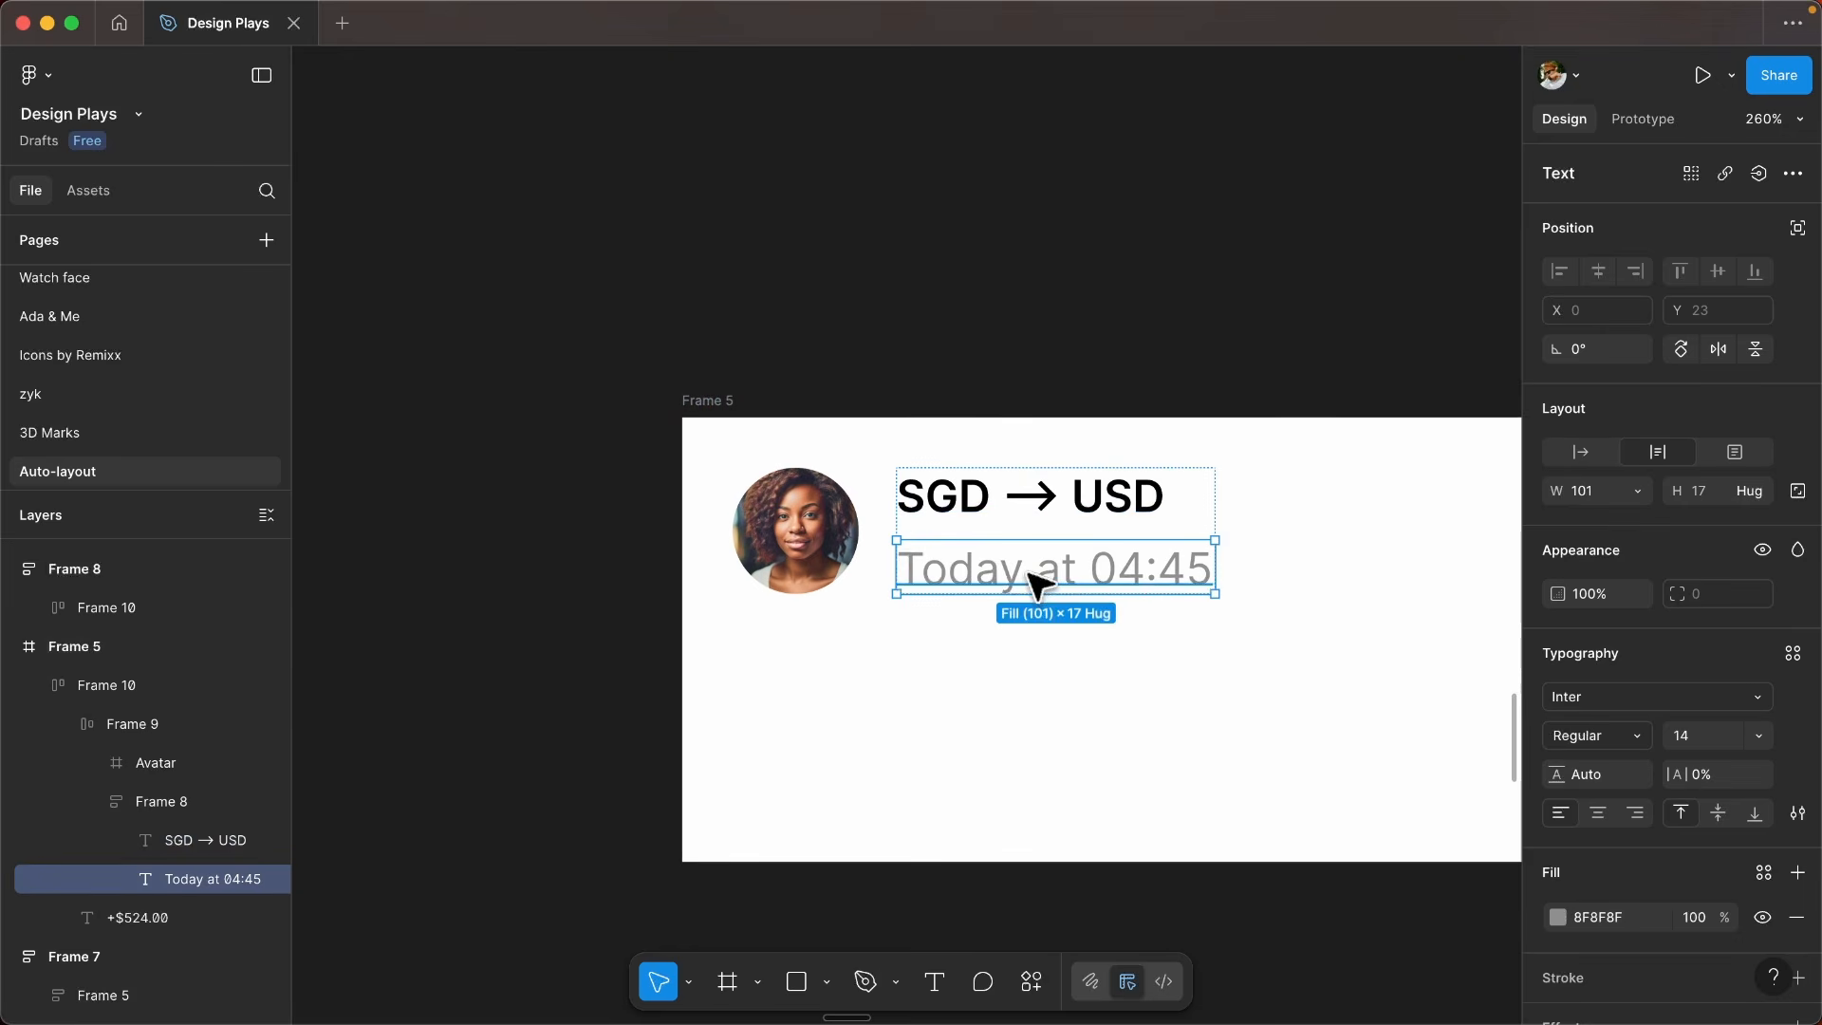
pyautogui.doubleClick(951, 569)
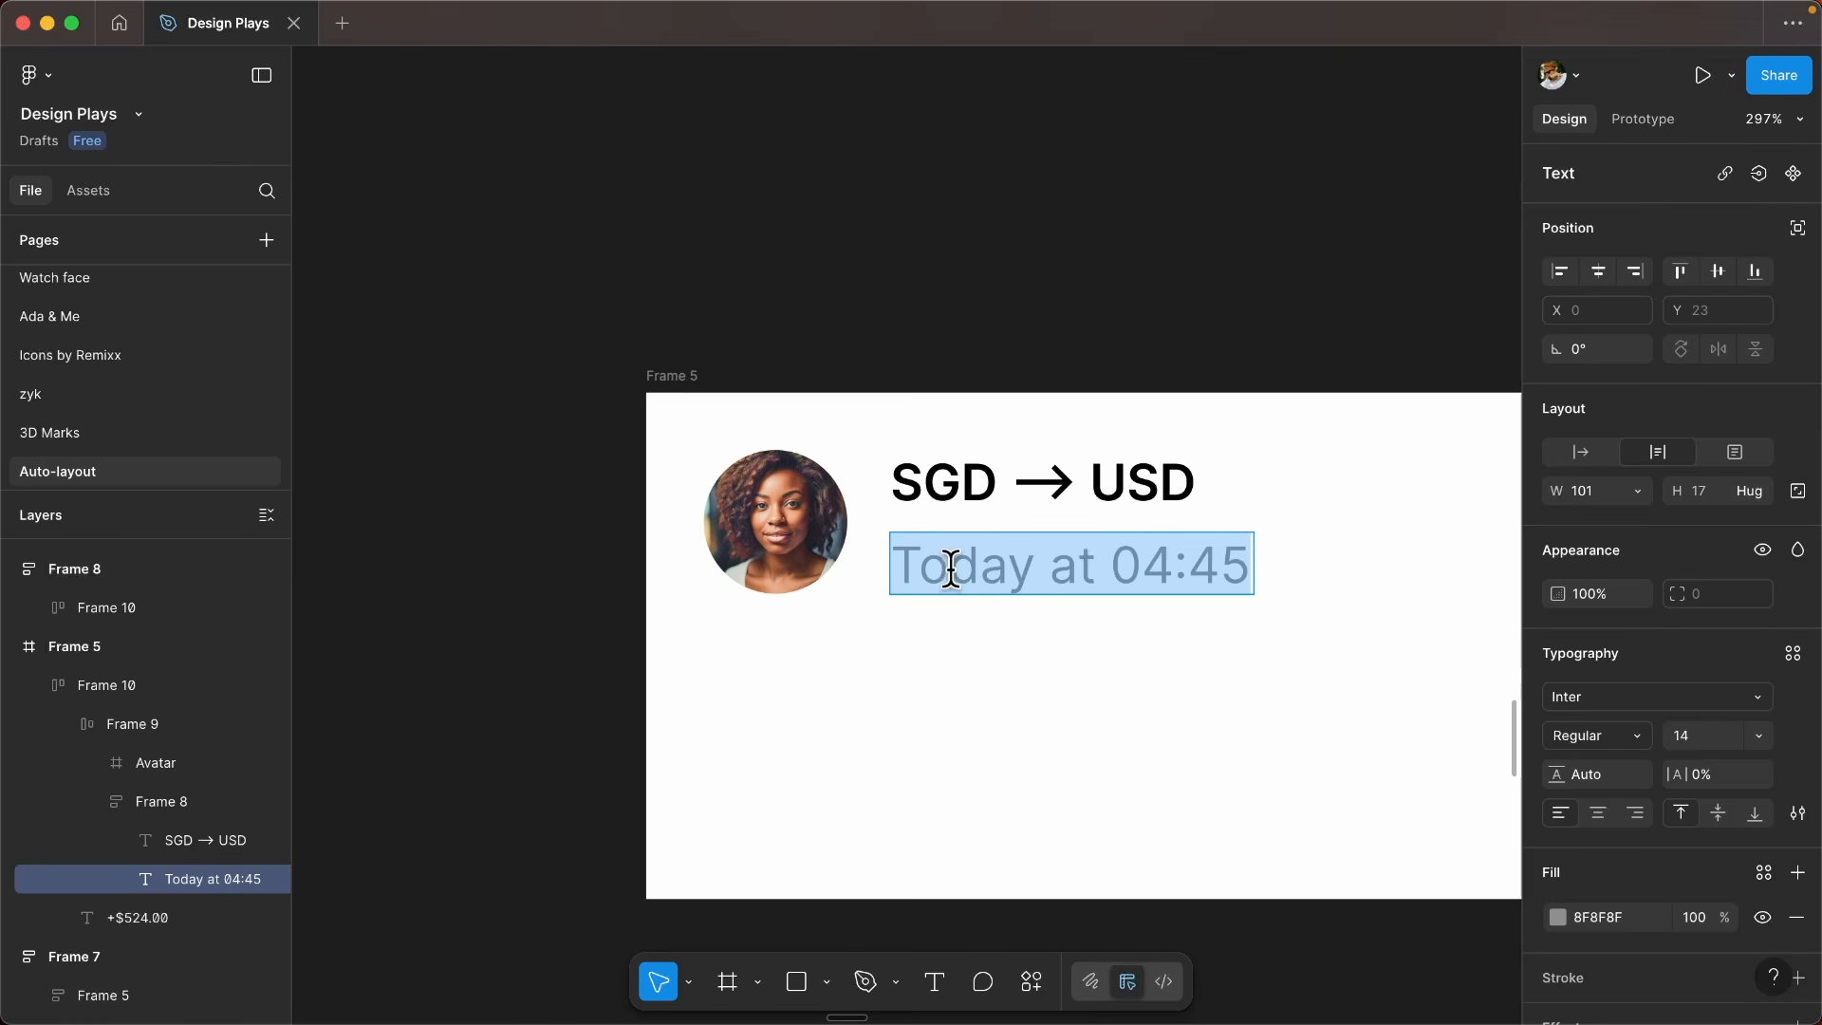
pyautogui.doubleClick(952, 569)
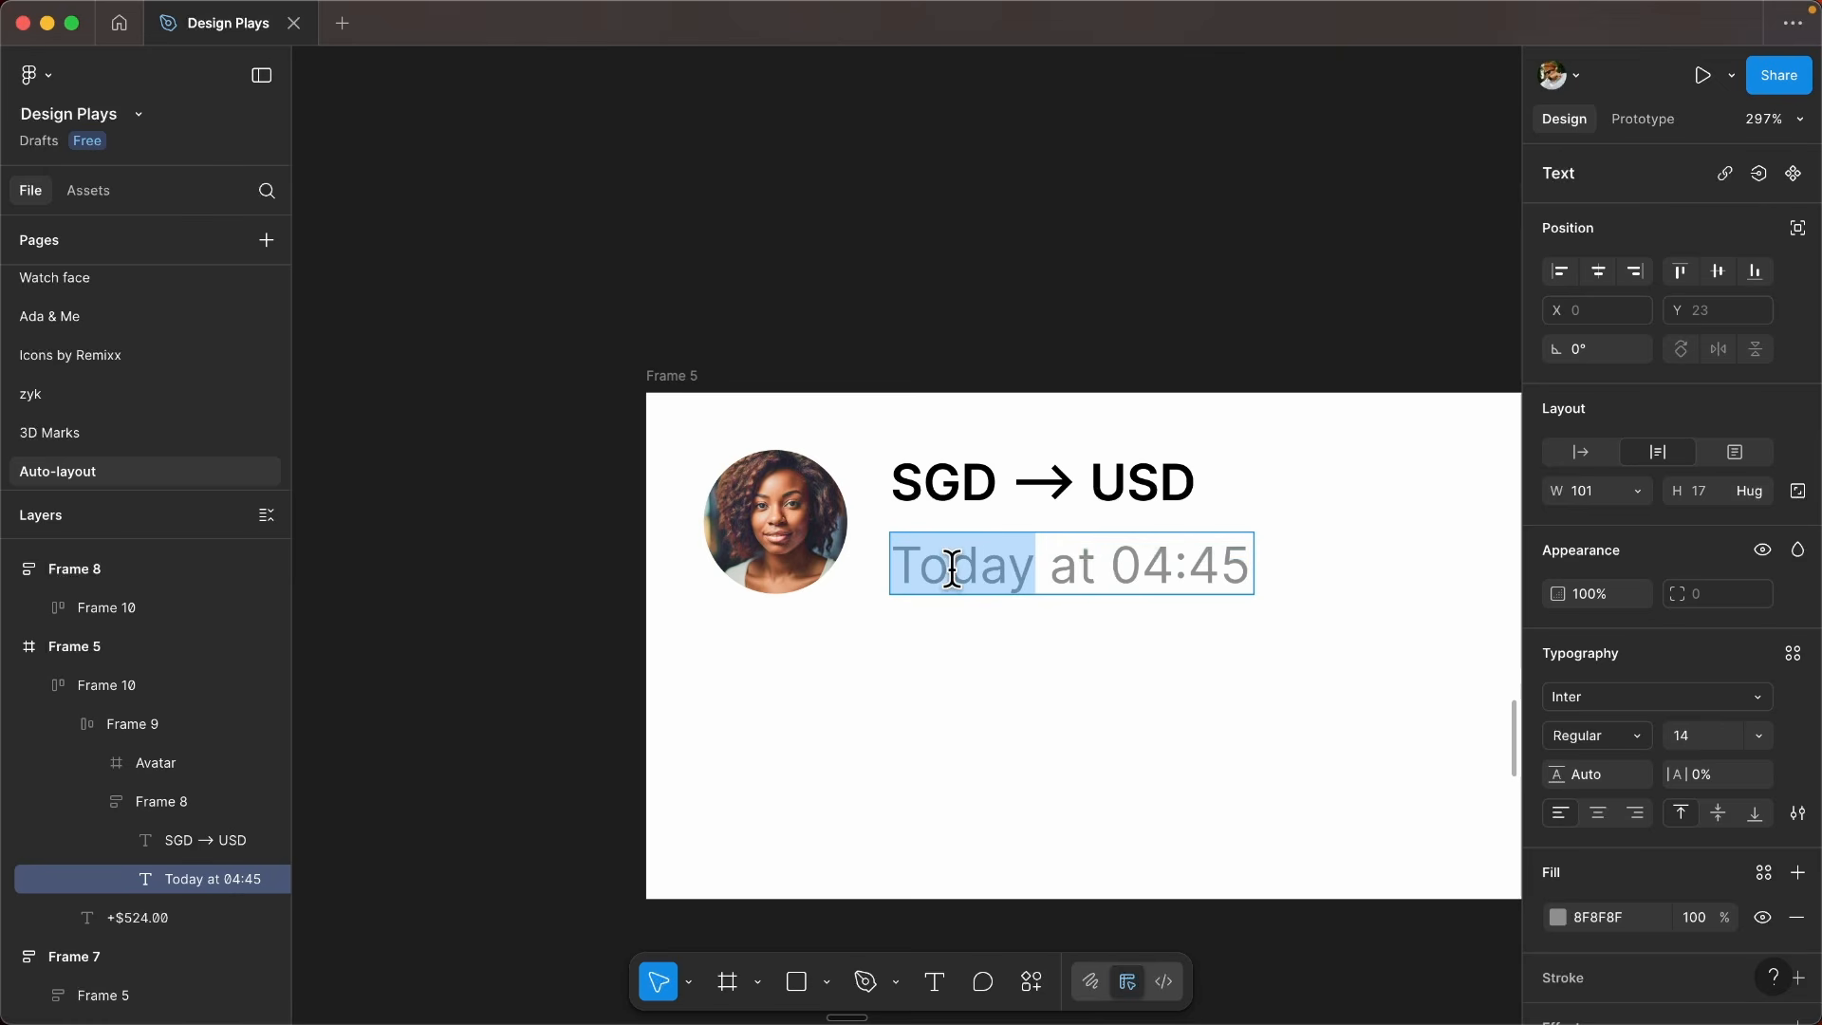
pyautogui.write('Yesterday')
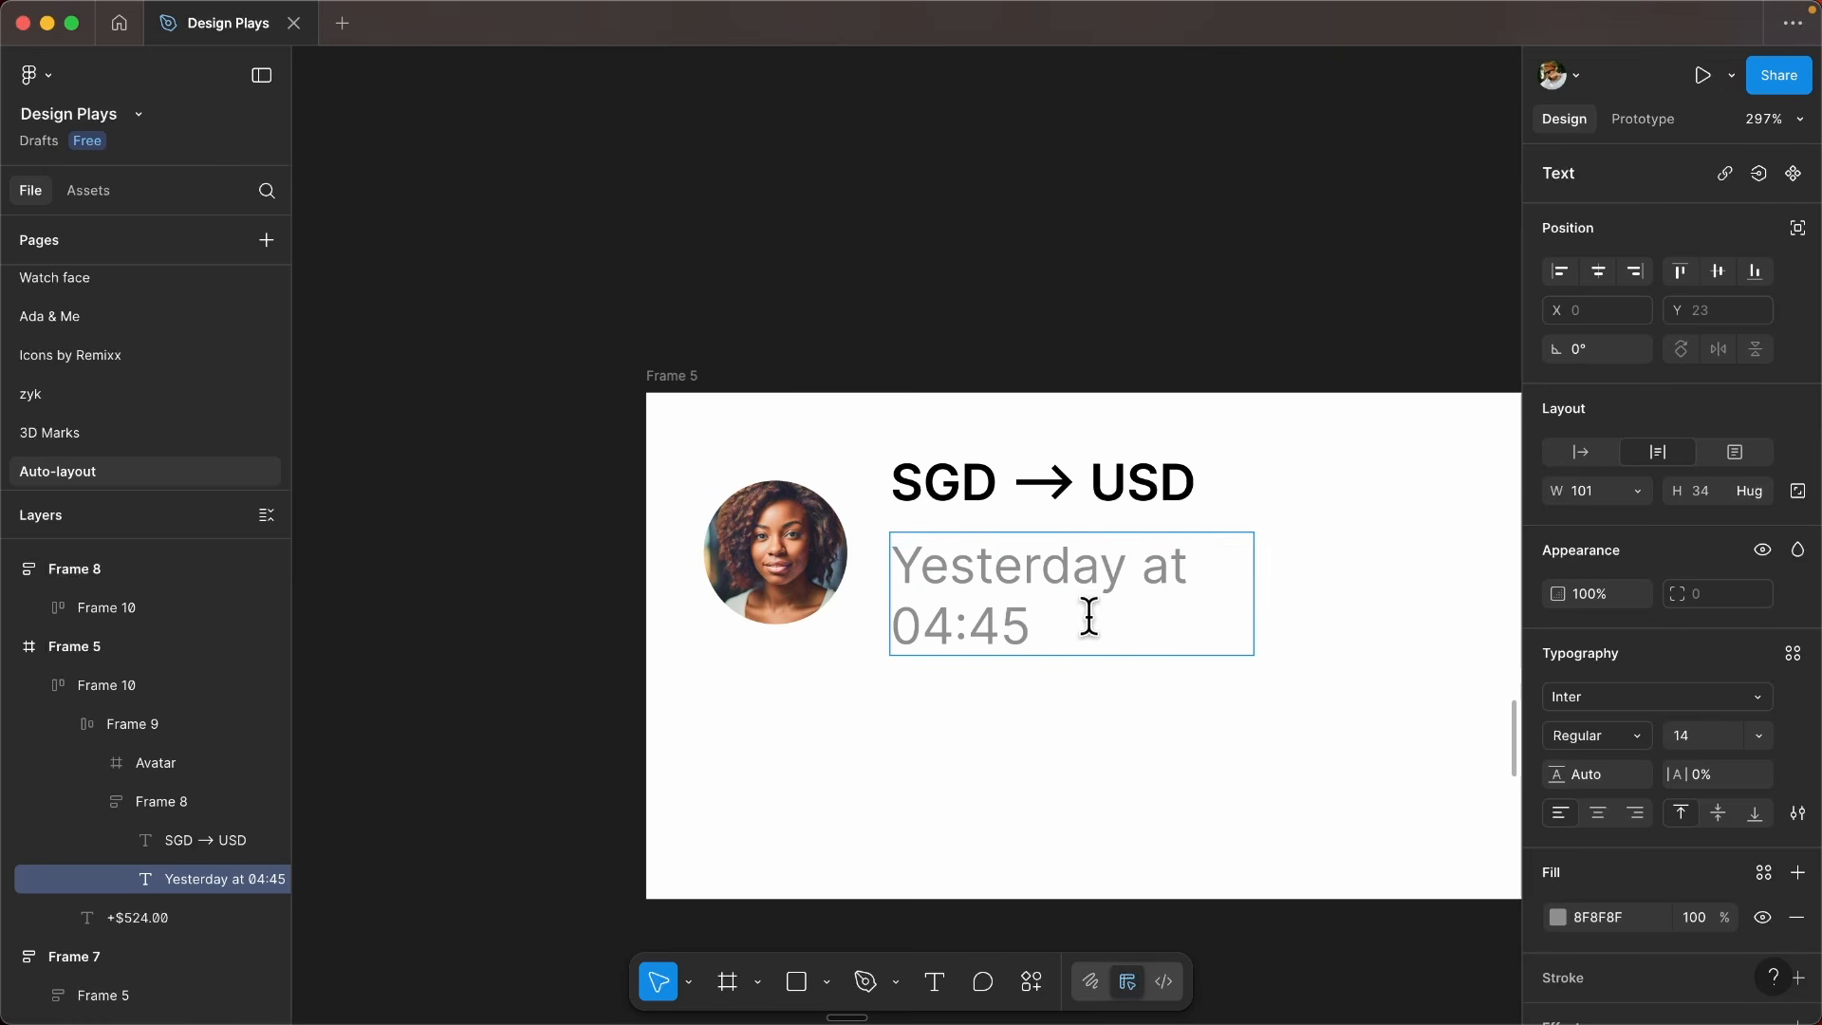
pyautogui.press('super+z')
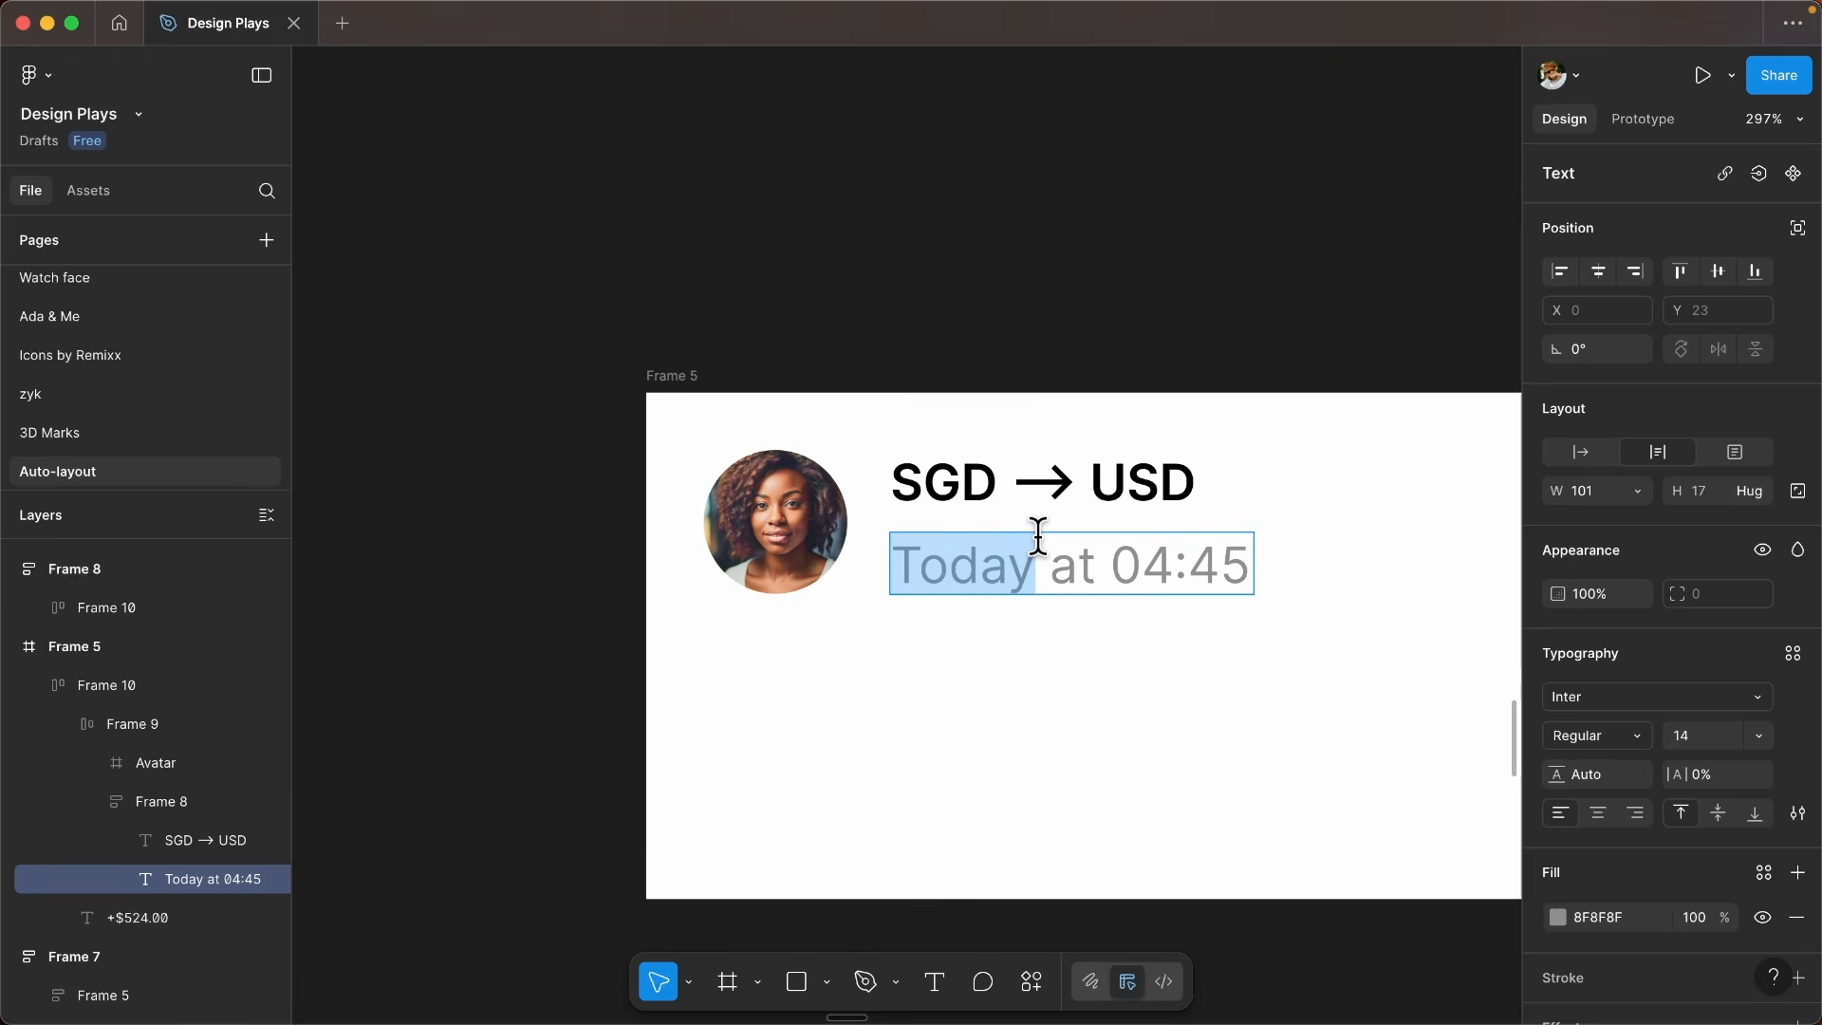
pyautogui.press('Escape')
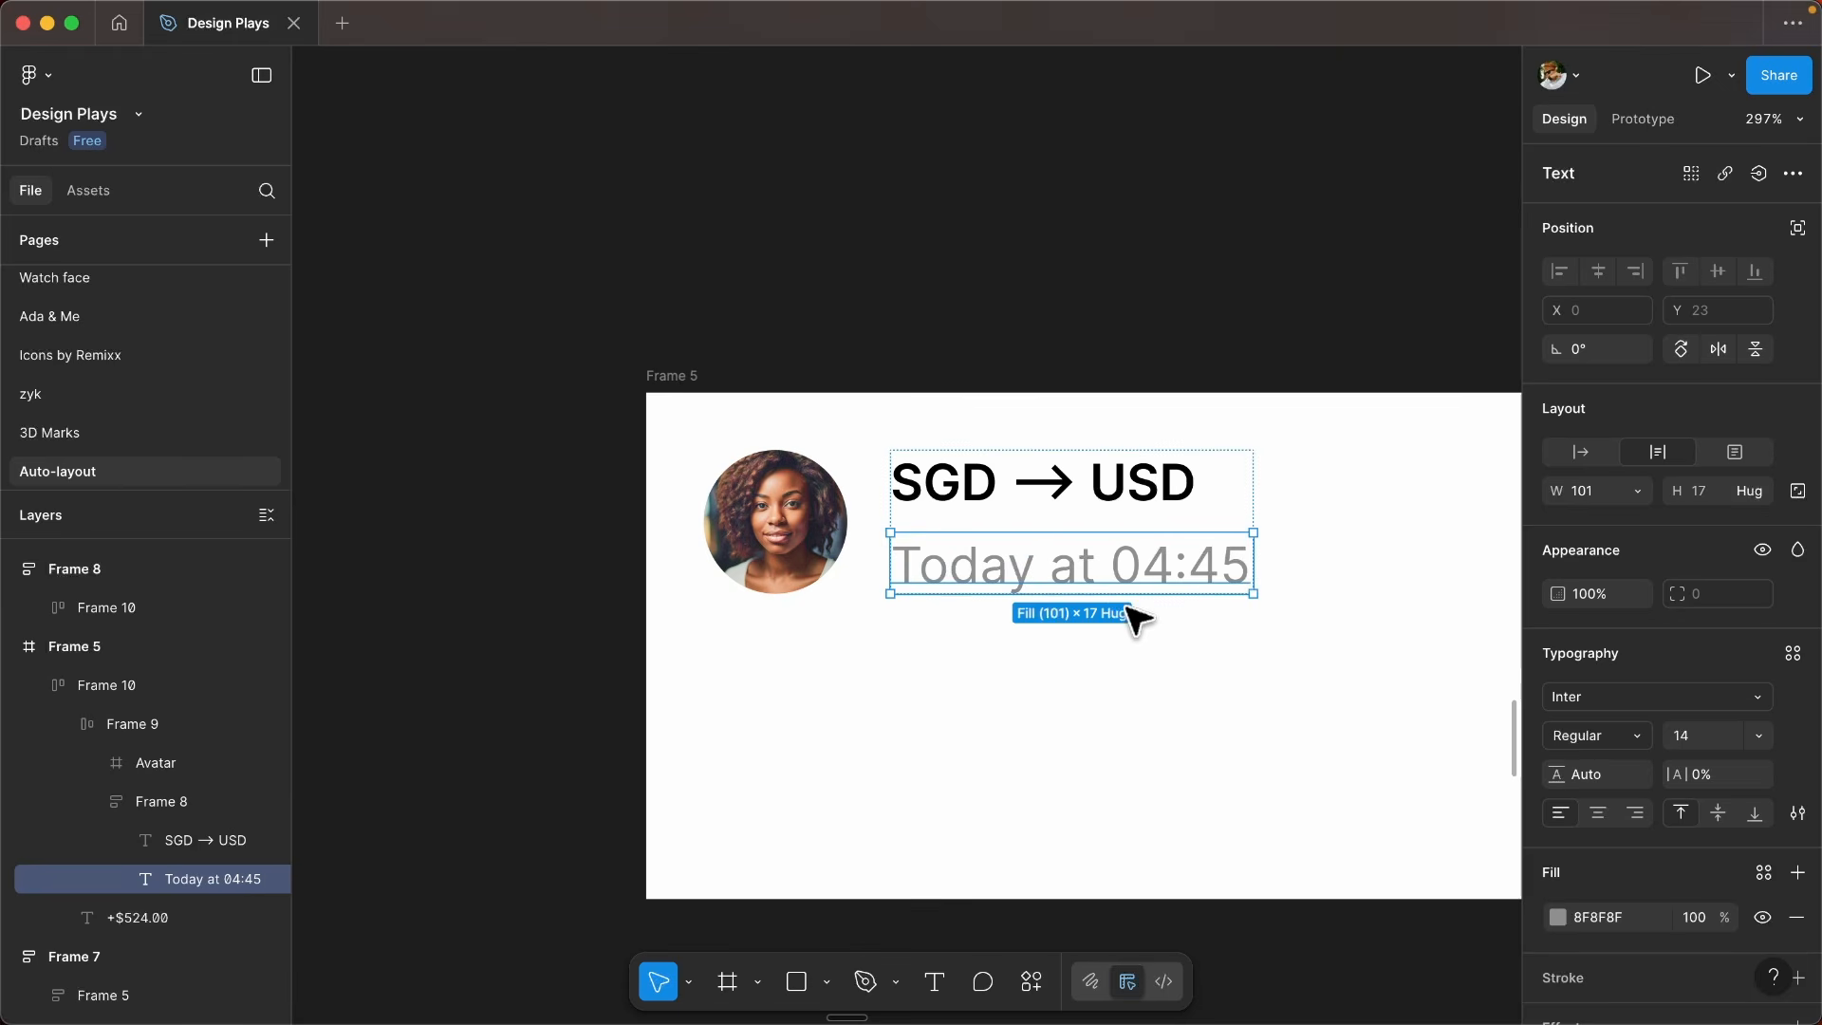
# - Set the Today at 04:45 text's width to hug its contents
pyautogui.click(1640, 494)
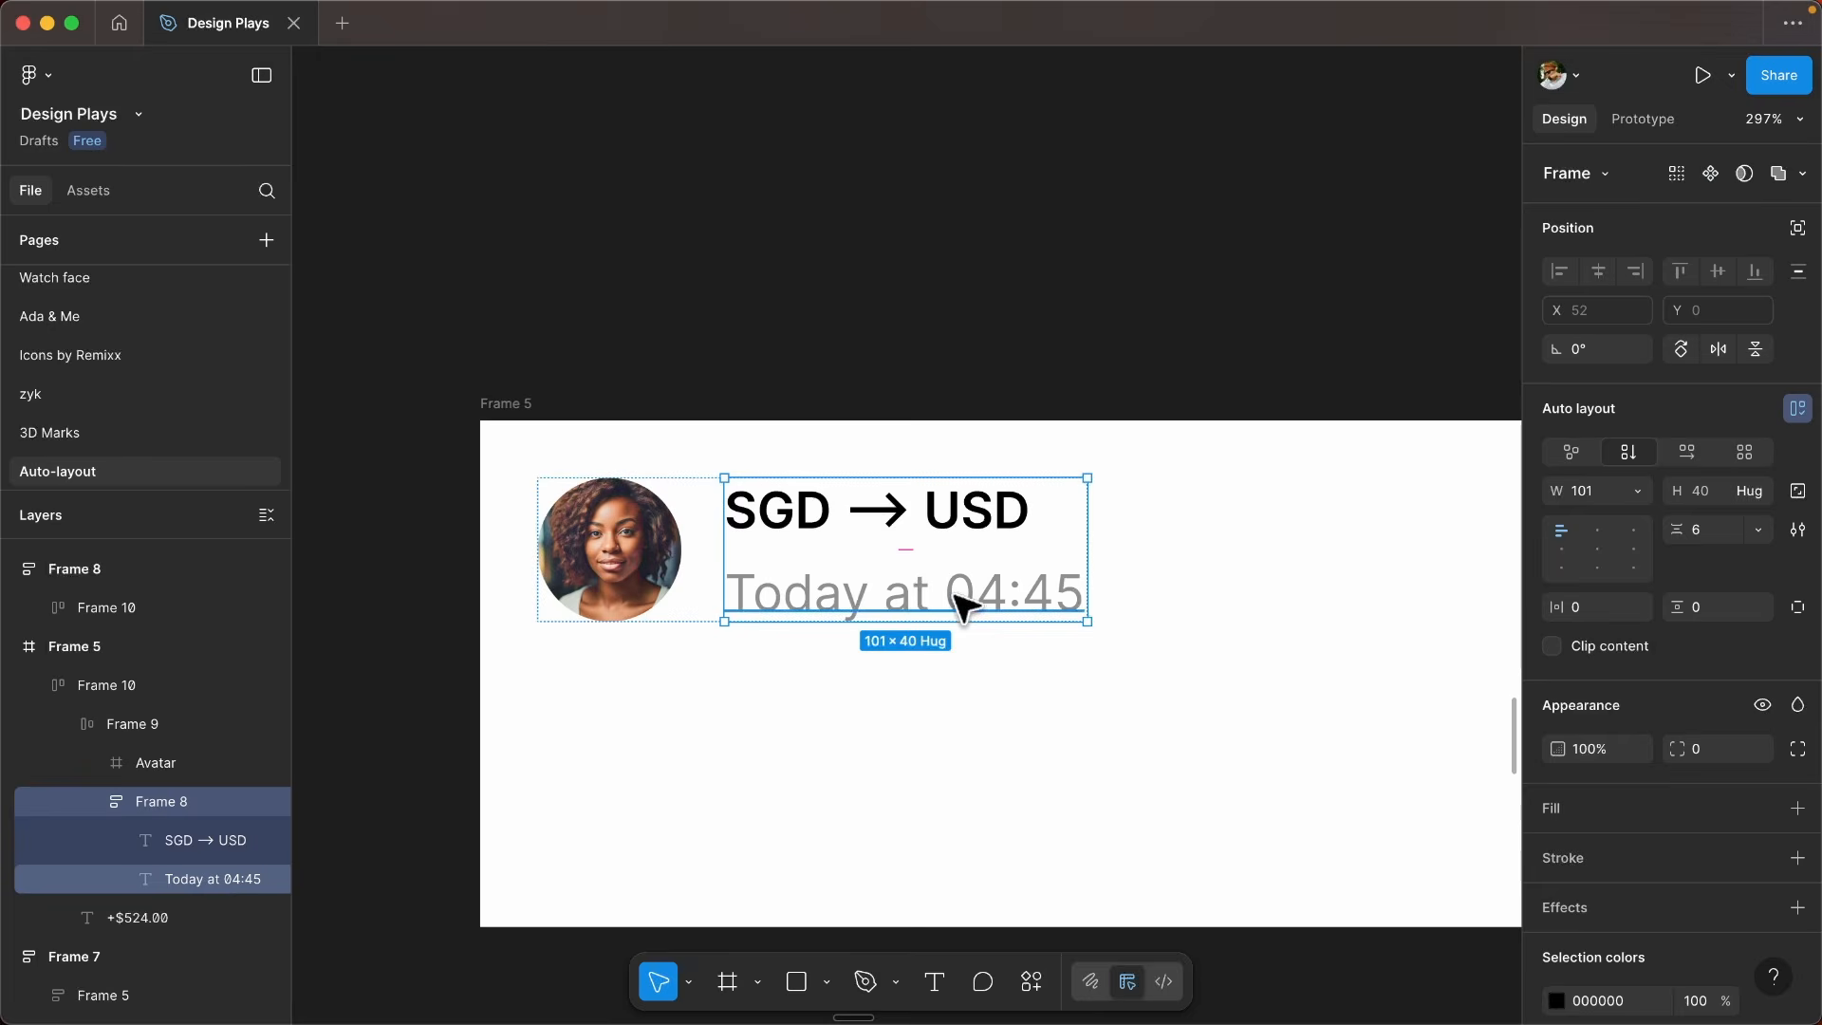
pyautogui.click(961, 603)
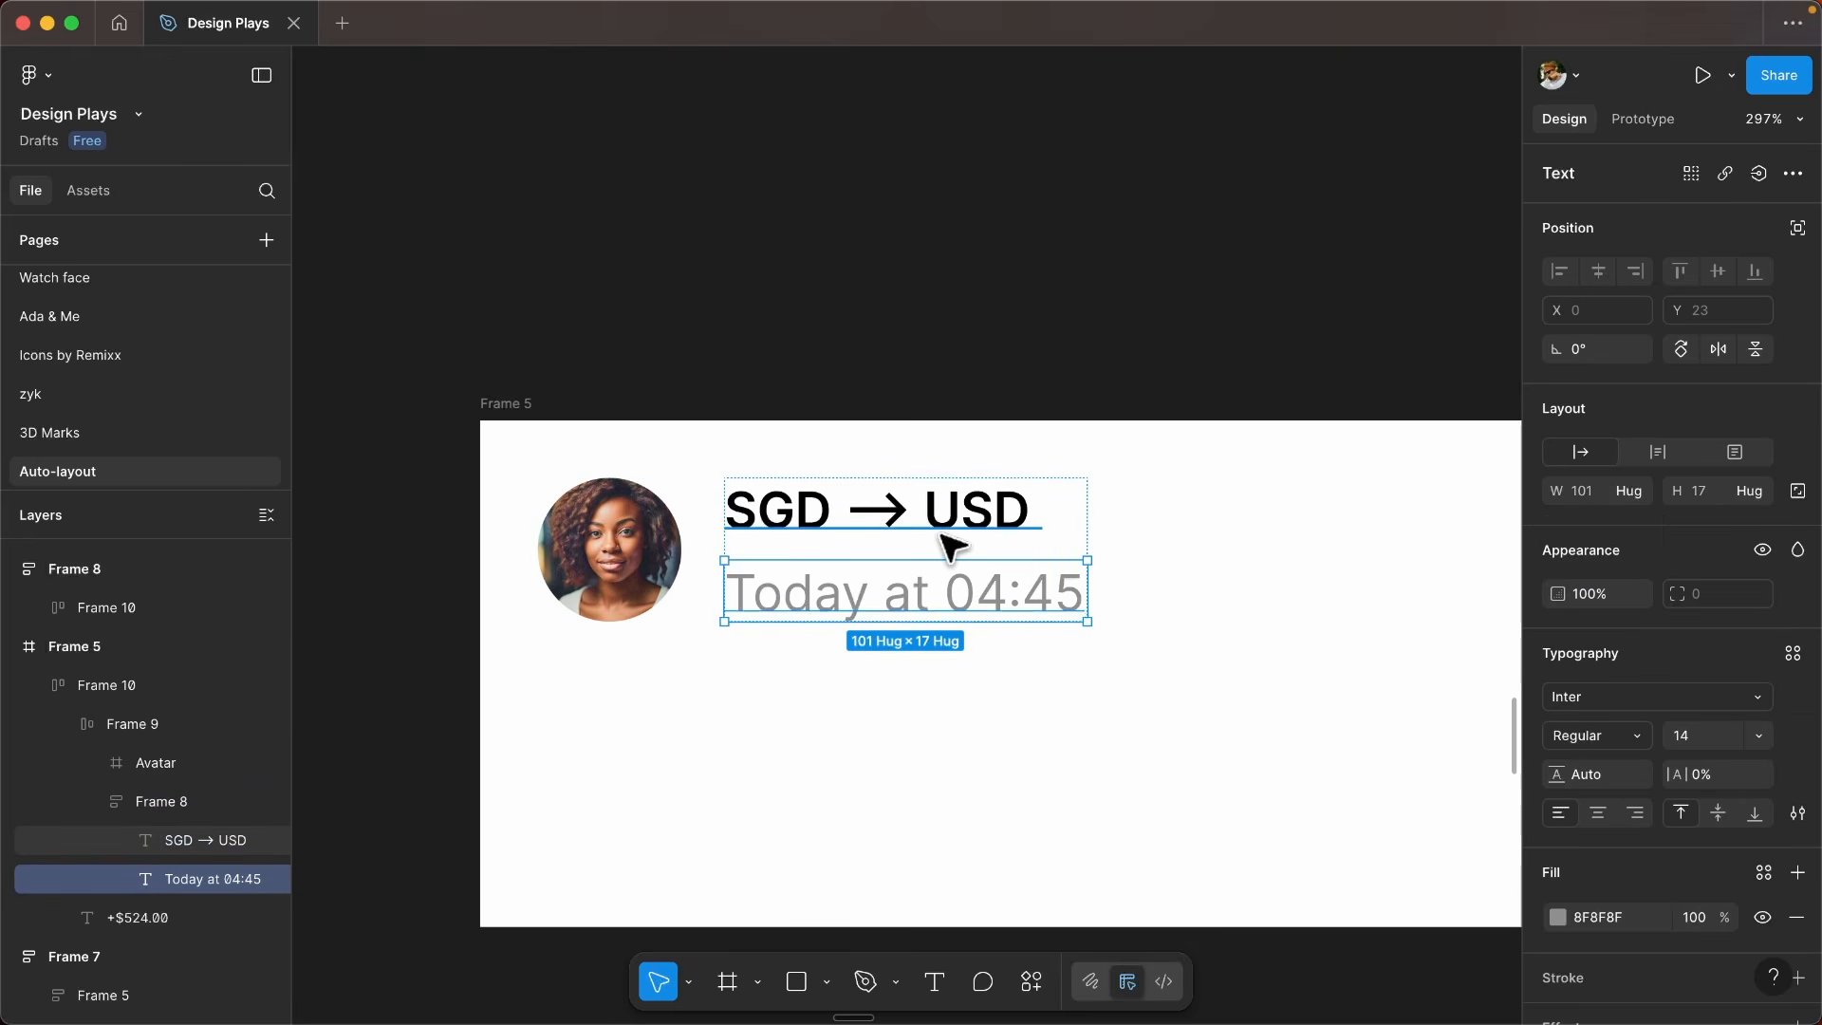
pyautogui.click(1008, 521)
pyautogui.doubleClick(820, 569)
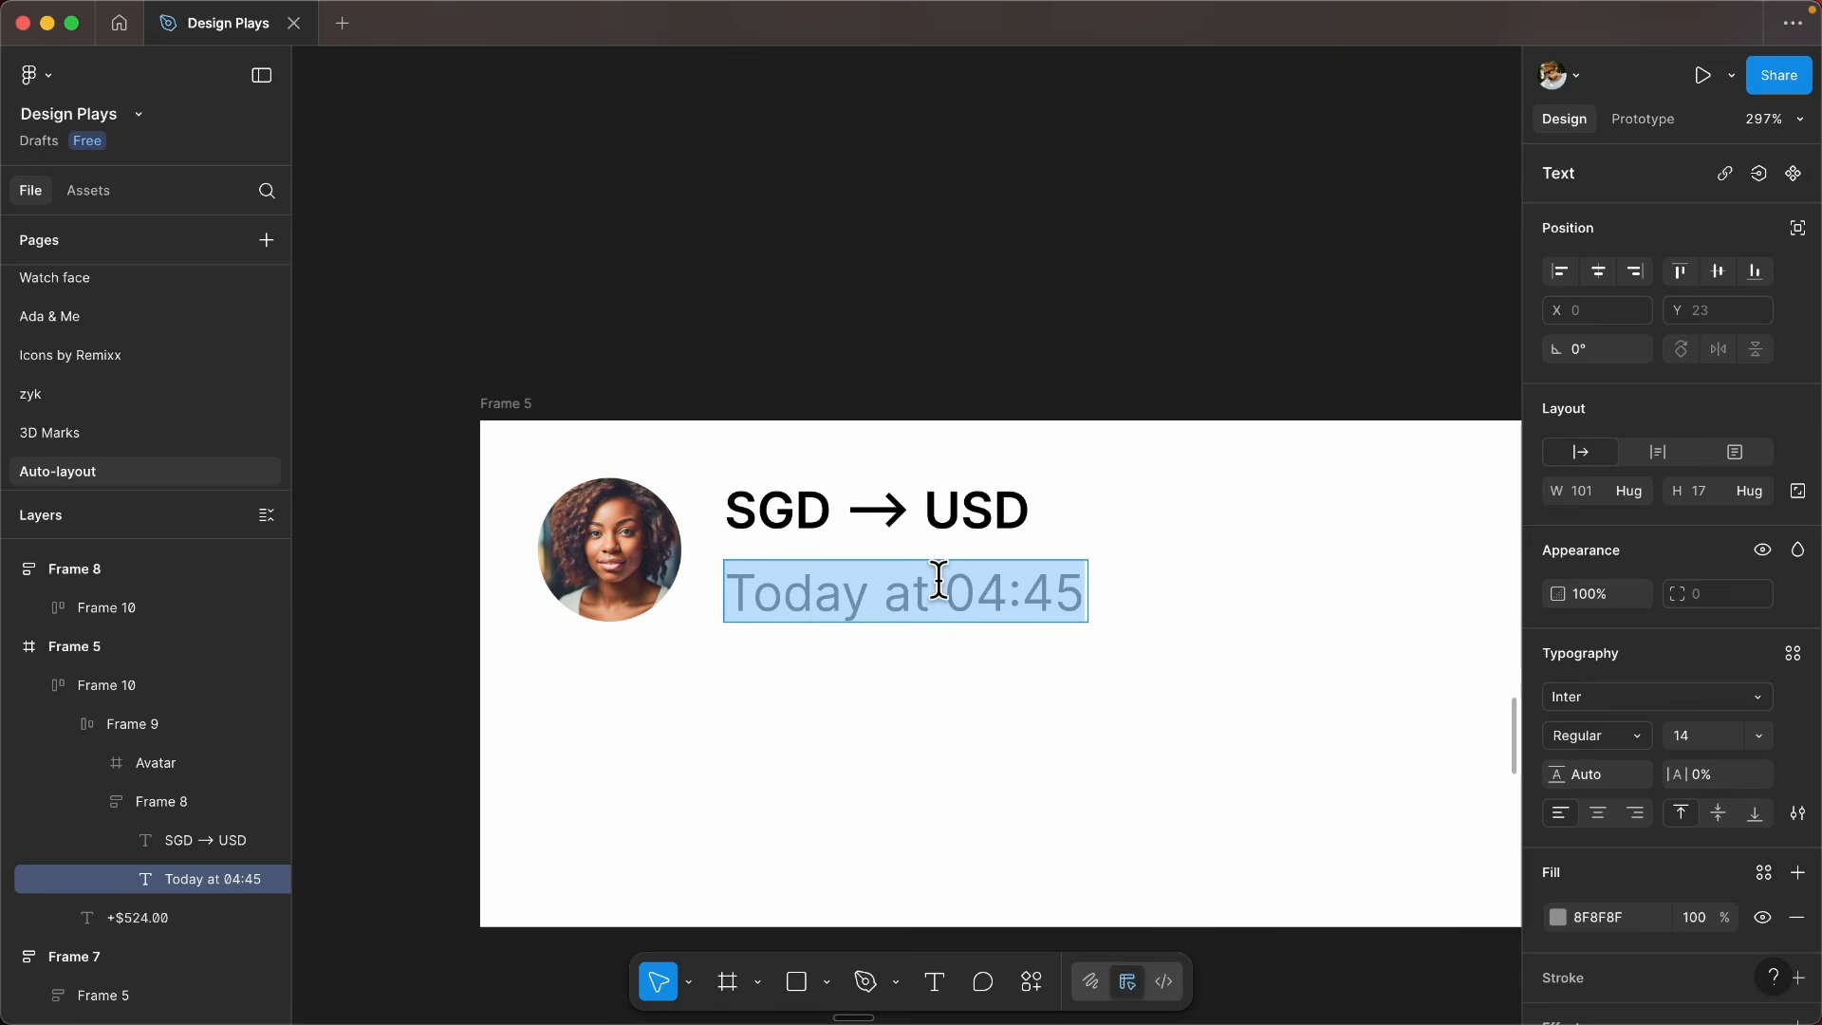
pyautogui.press('Escape')
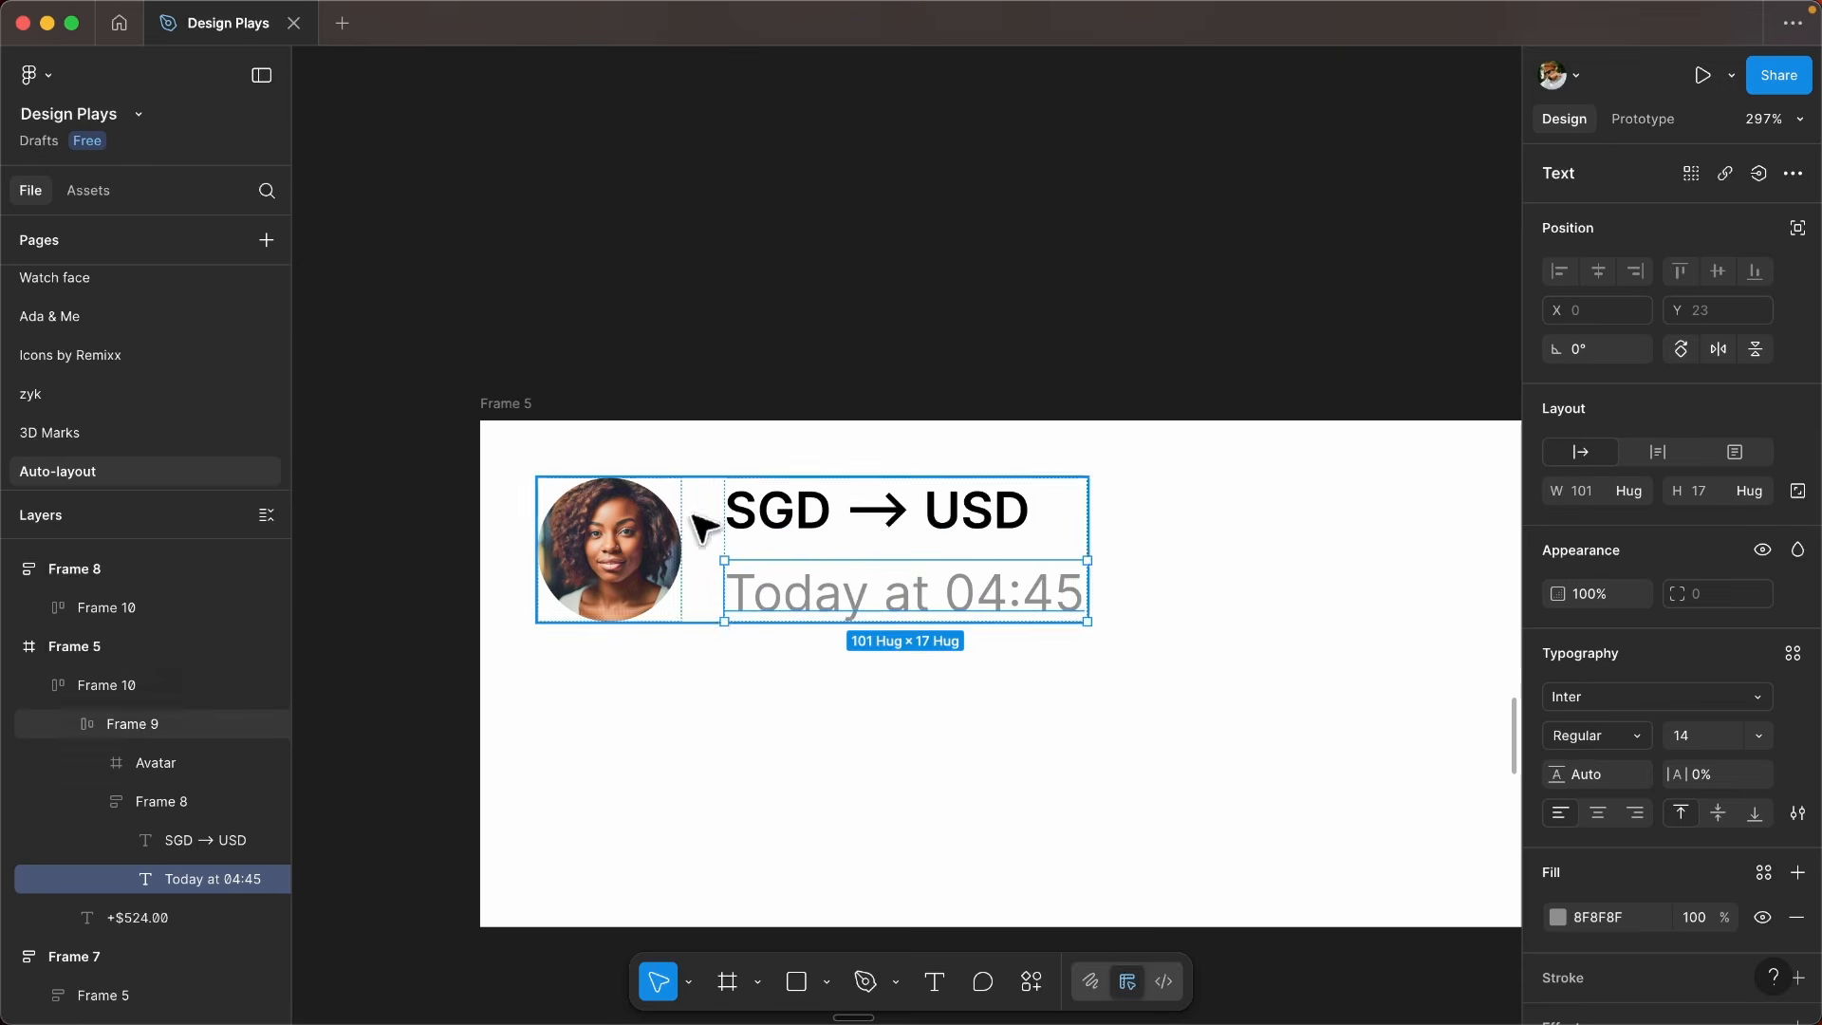
# - Examine the sizing settings of the avatar and the two text lines beside it
pyautogui.click(642, 570)
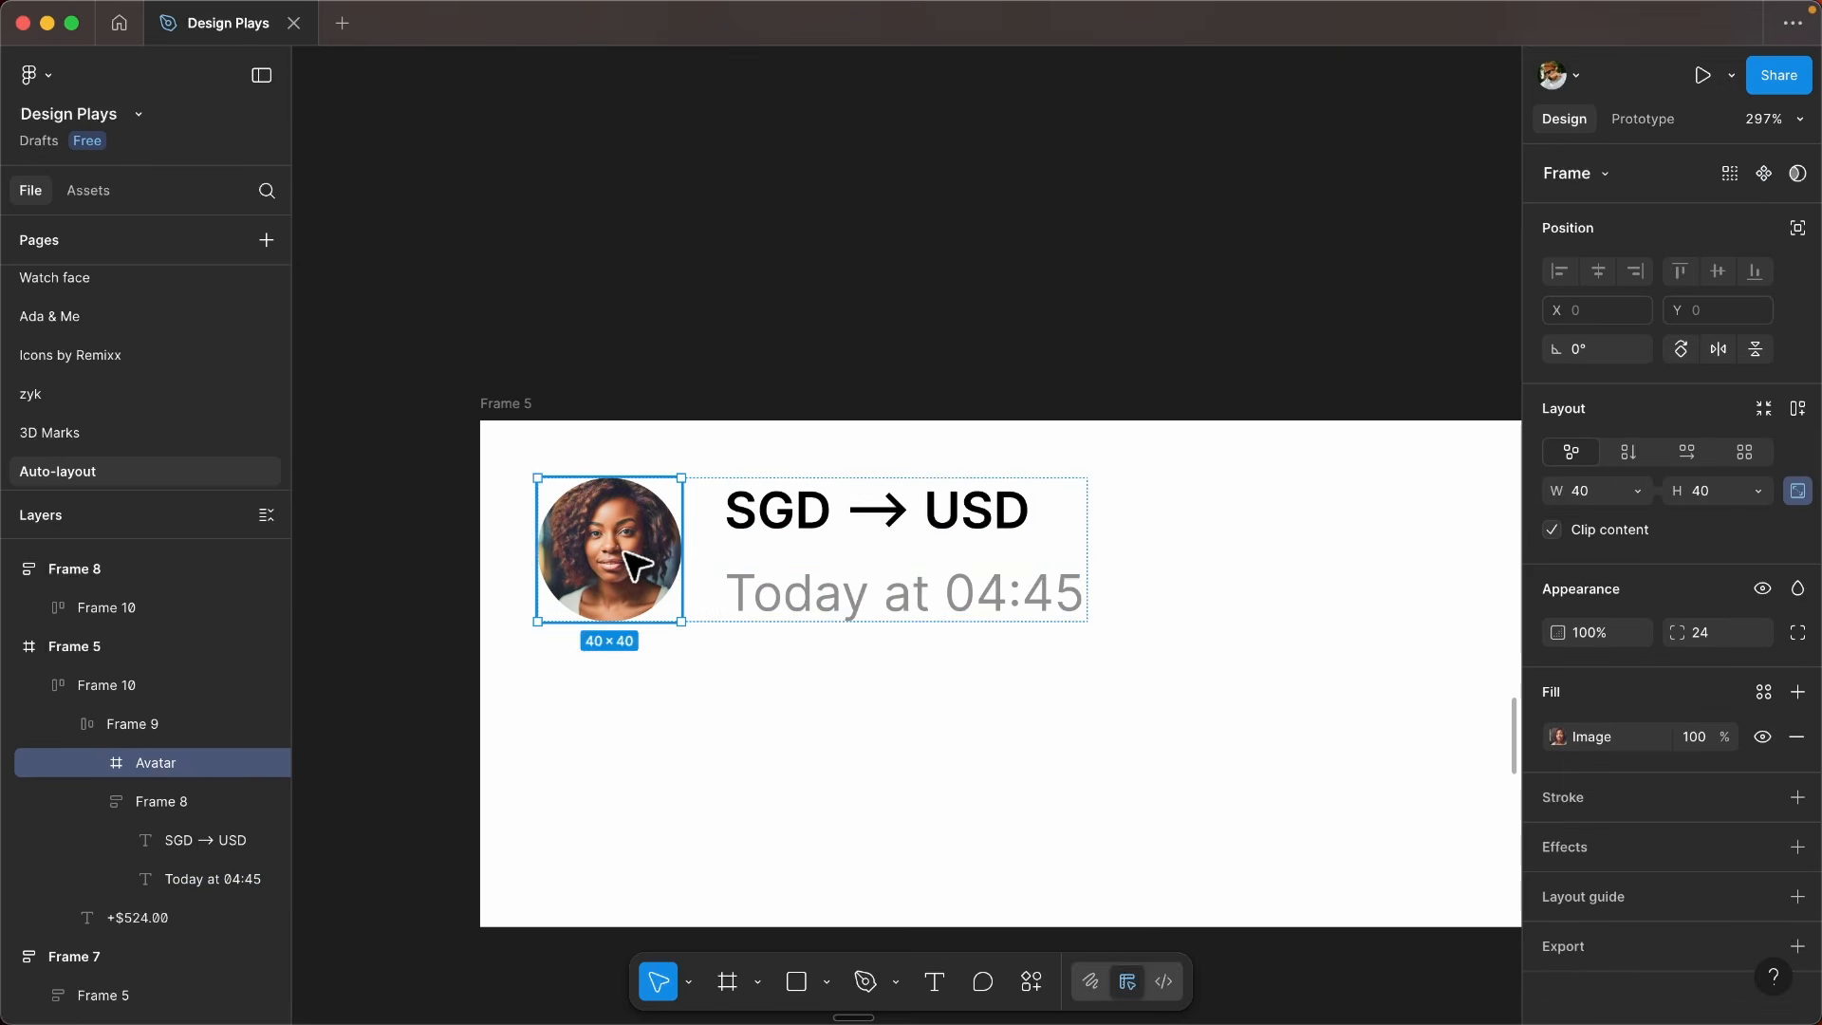
pyautogui.click(843, 512)
pyautogui.click(863, 589)
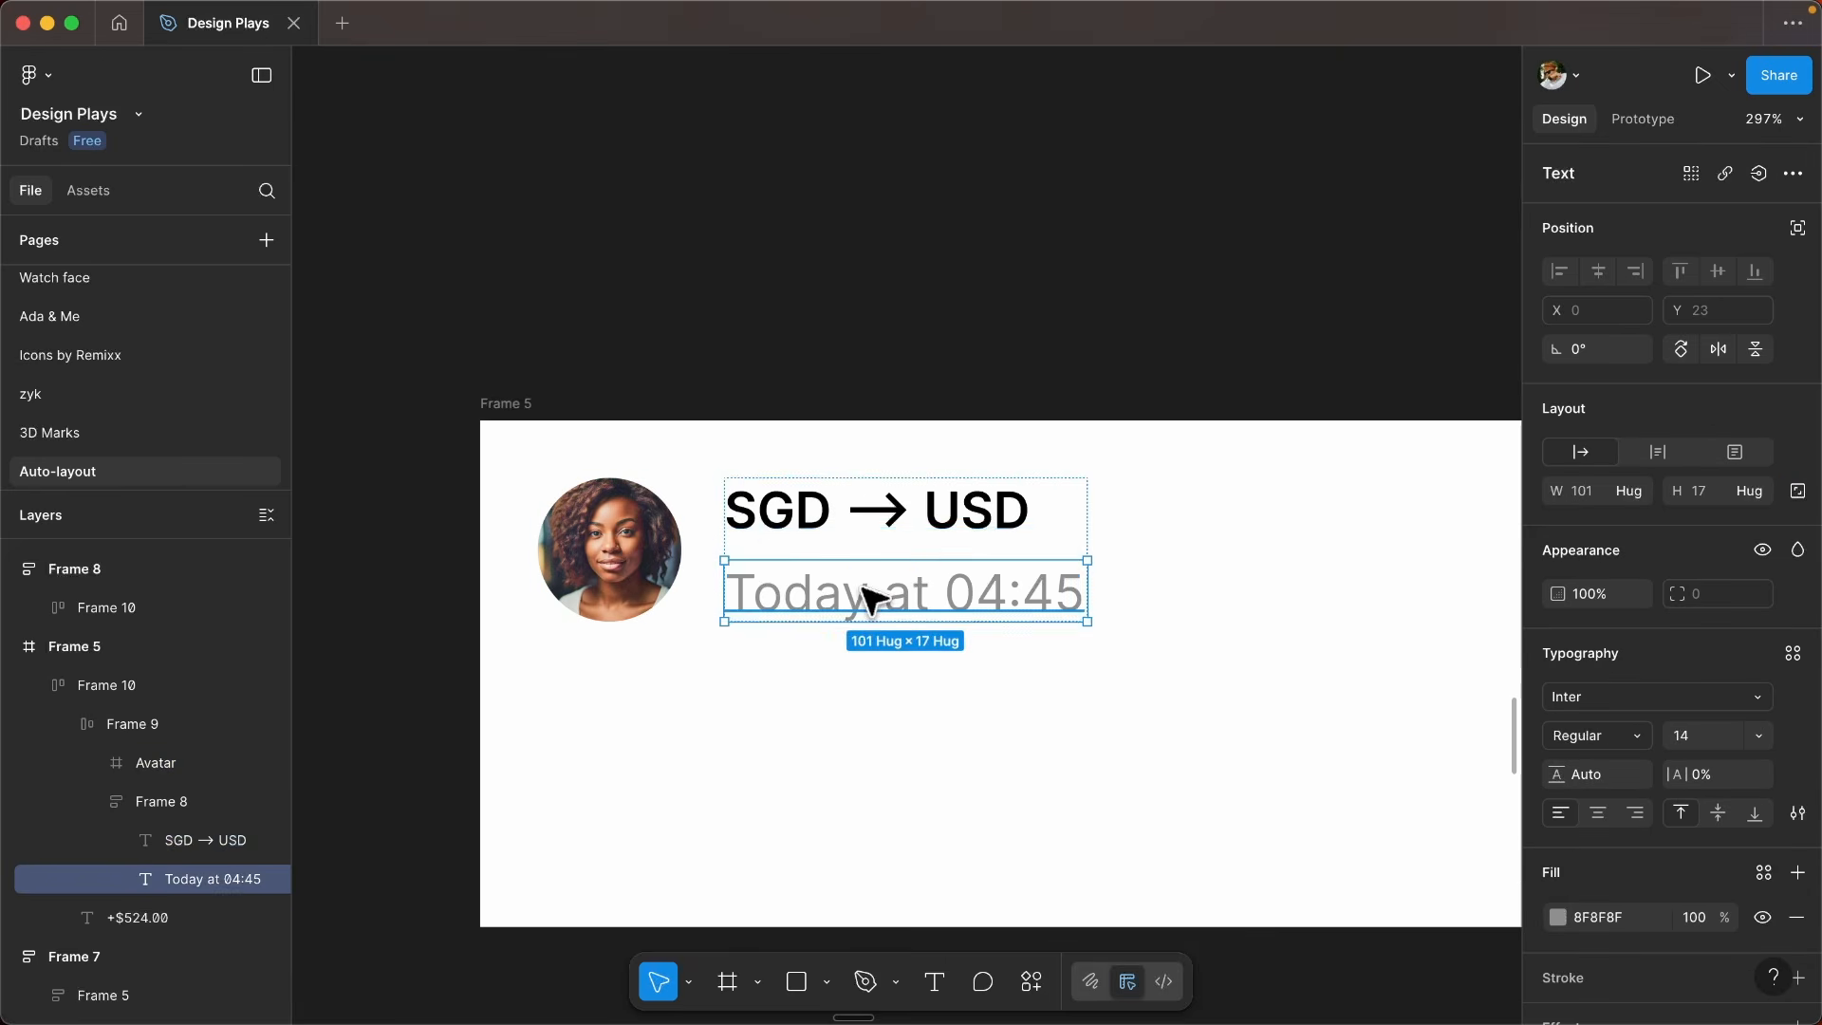
# - Try the longer amount +$5,524.00 in the amount text of Frame 5's row
pyautogui.click(1218, 538)
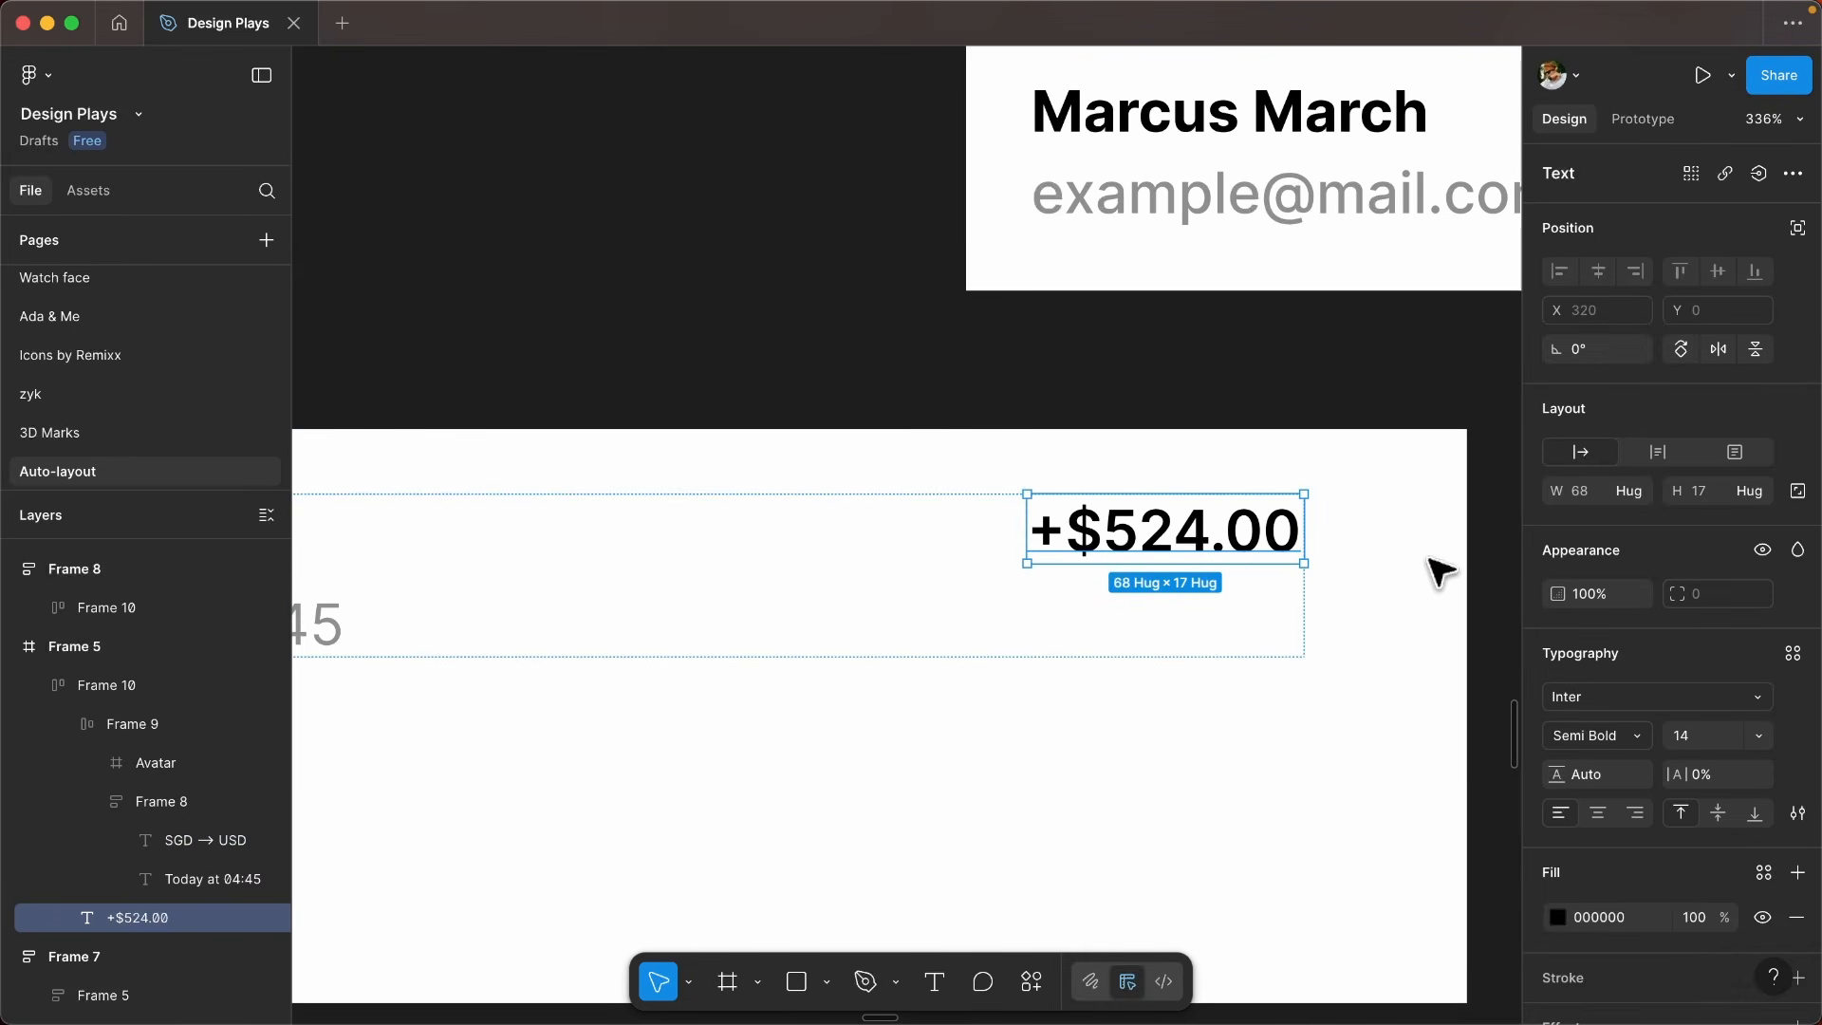
pyautogui.doubleClick(1093, 543)
pyautogui.click(1104, 546)
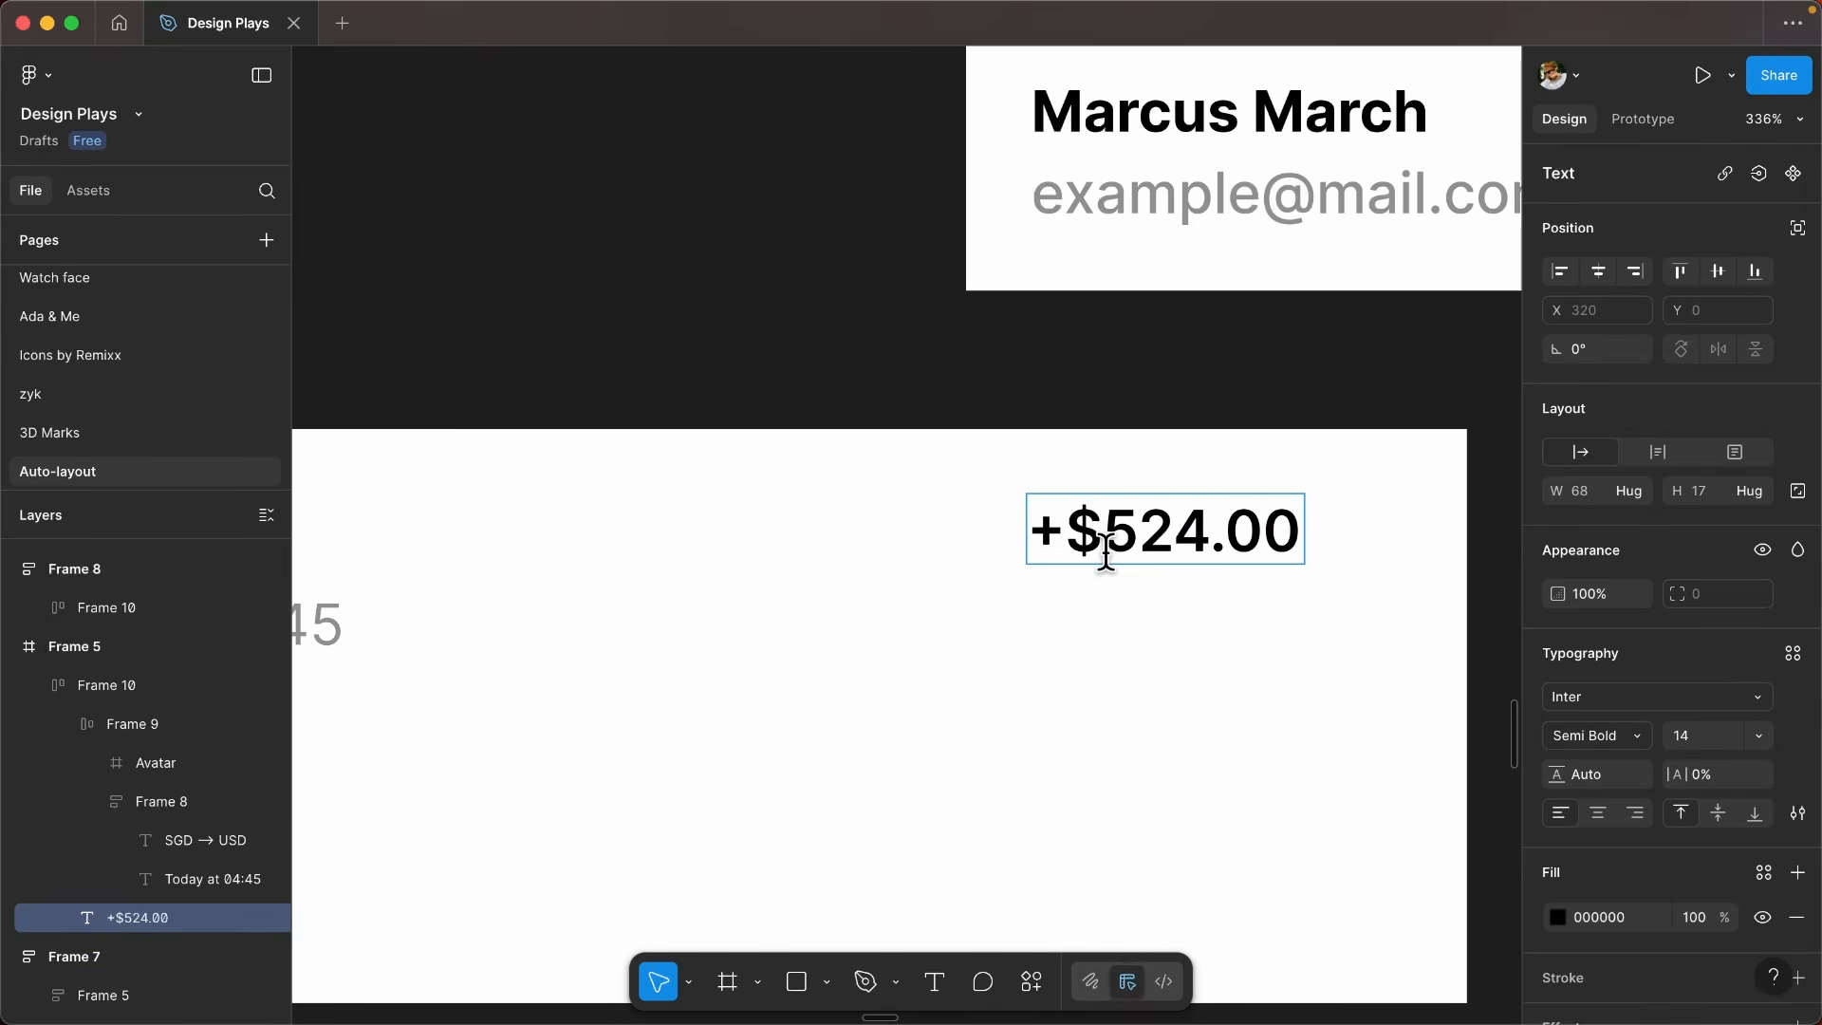
pyautogui.write('5')
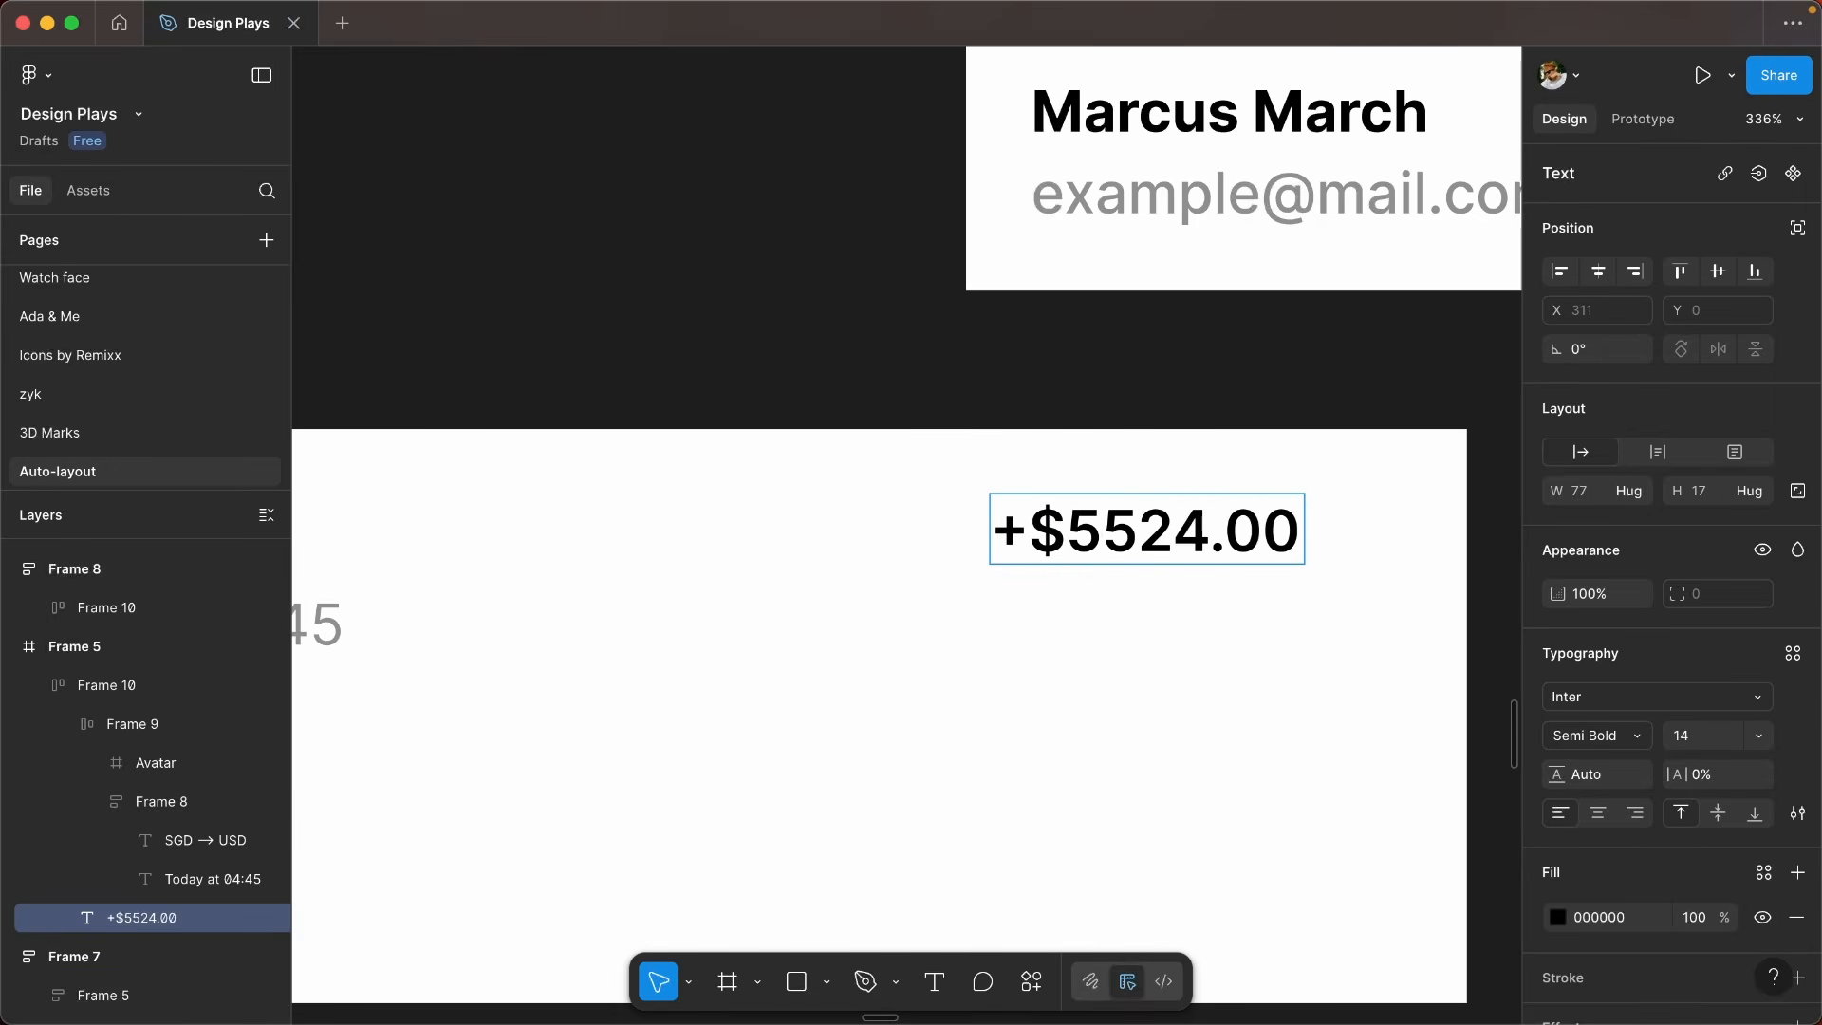
pyautogui.write(',')
pyautogui.scroll(-3, 861, 518)
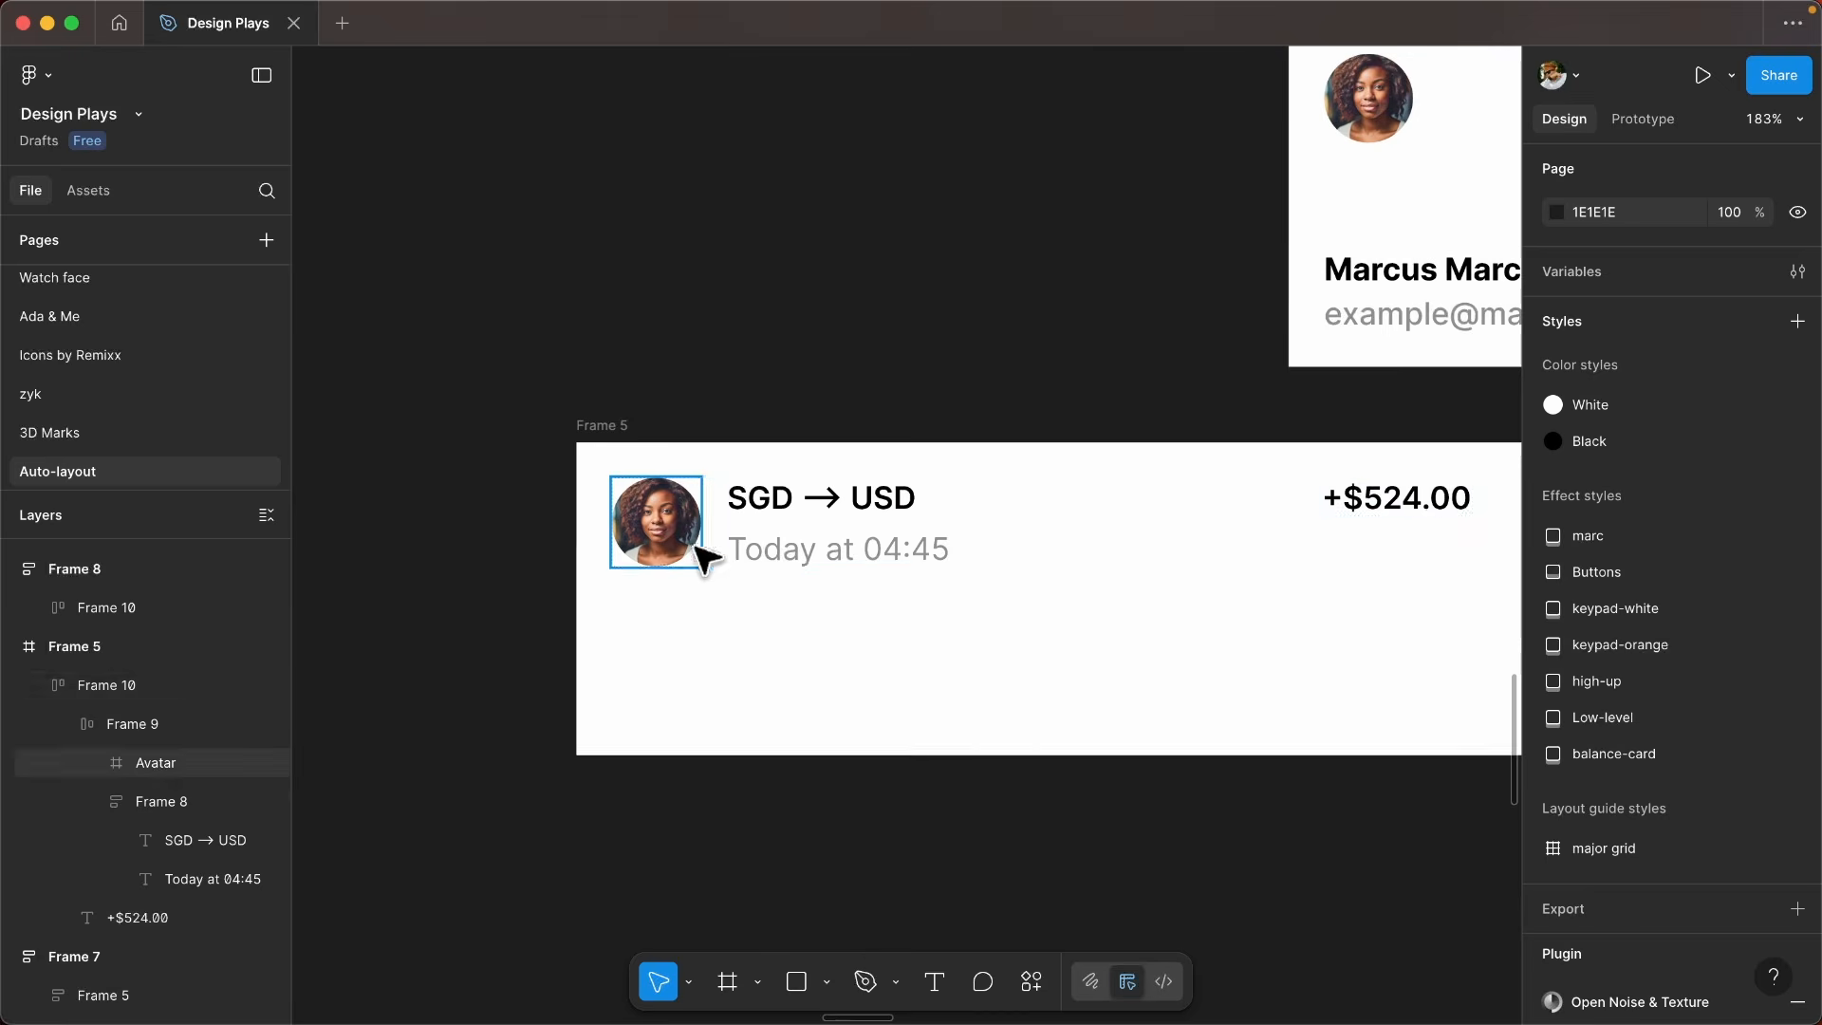
# - Examine the width sizing options of the auto layout row inside Frame 5
pyautogui.click(853, 539)
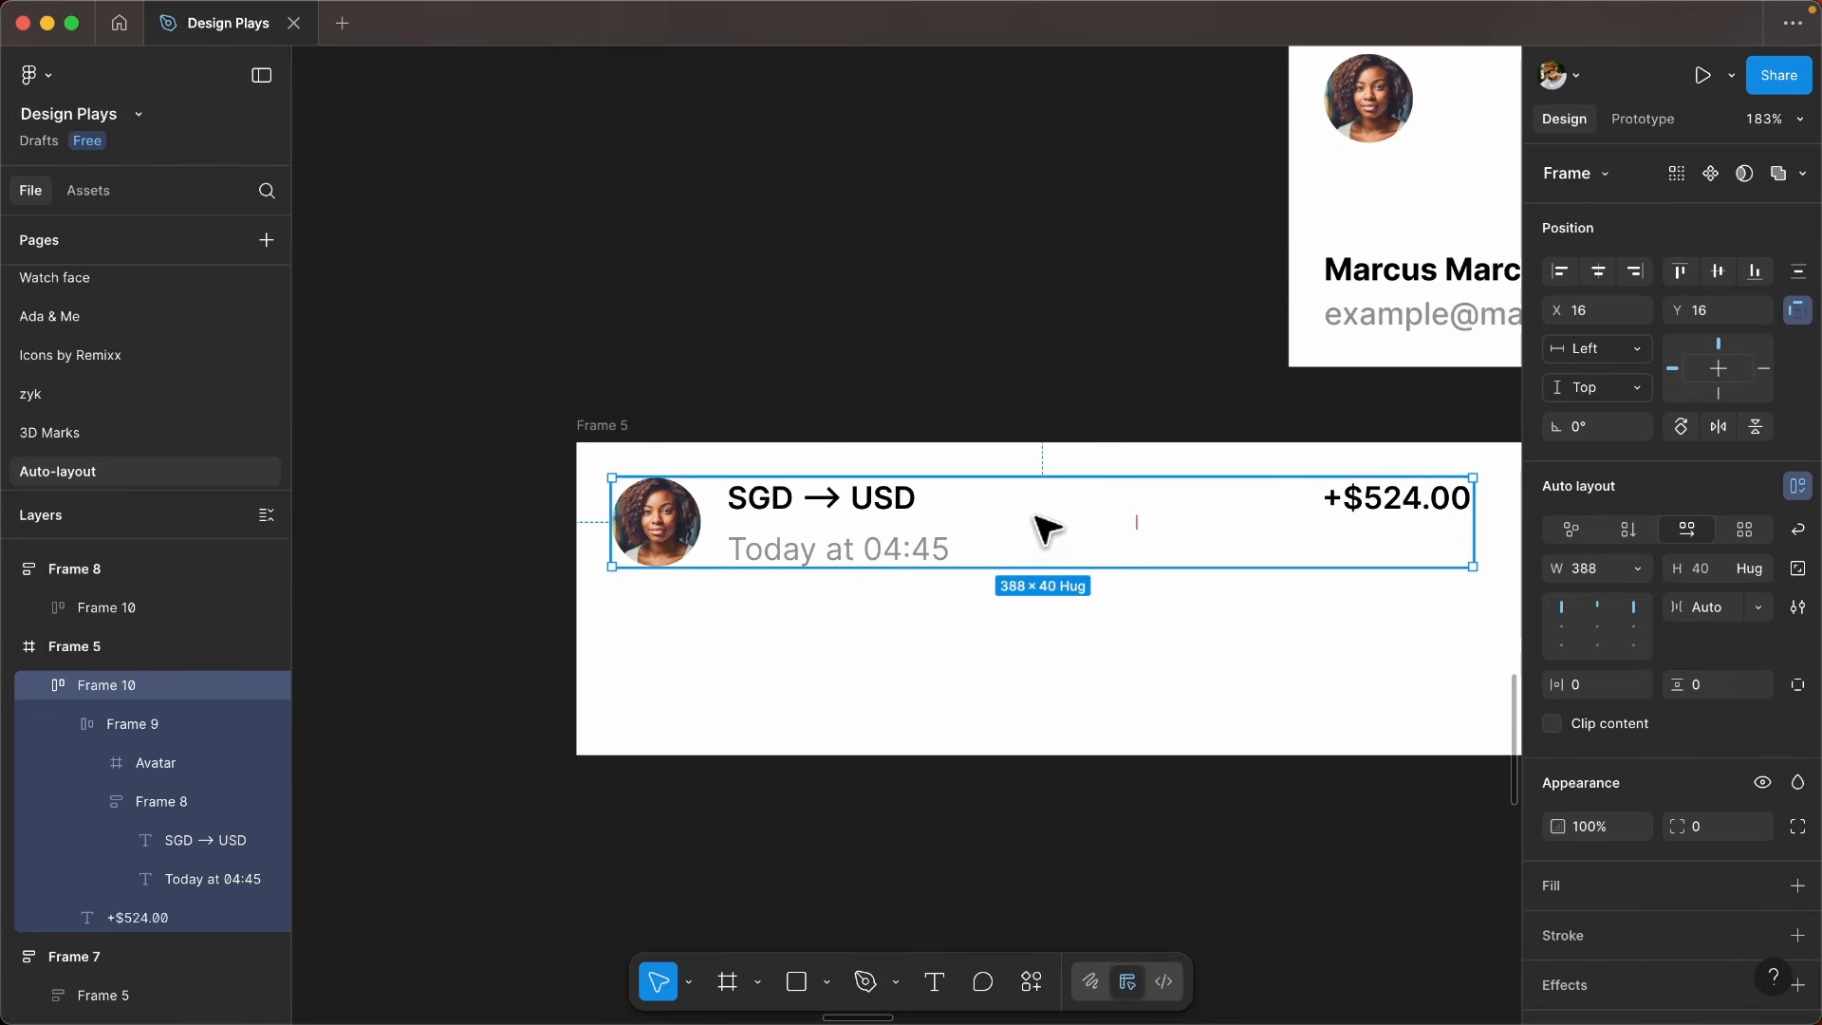
pyautogui.scroll(-5, 1053, 522)
pyautogui.scroll(-2, 1207, 533)
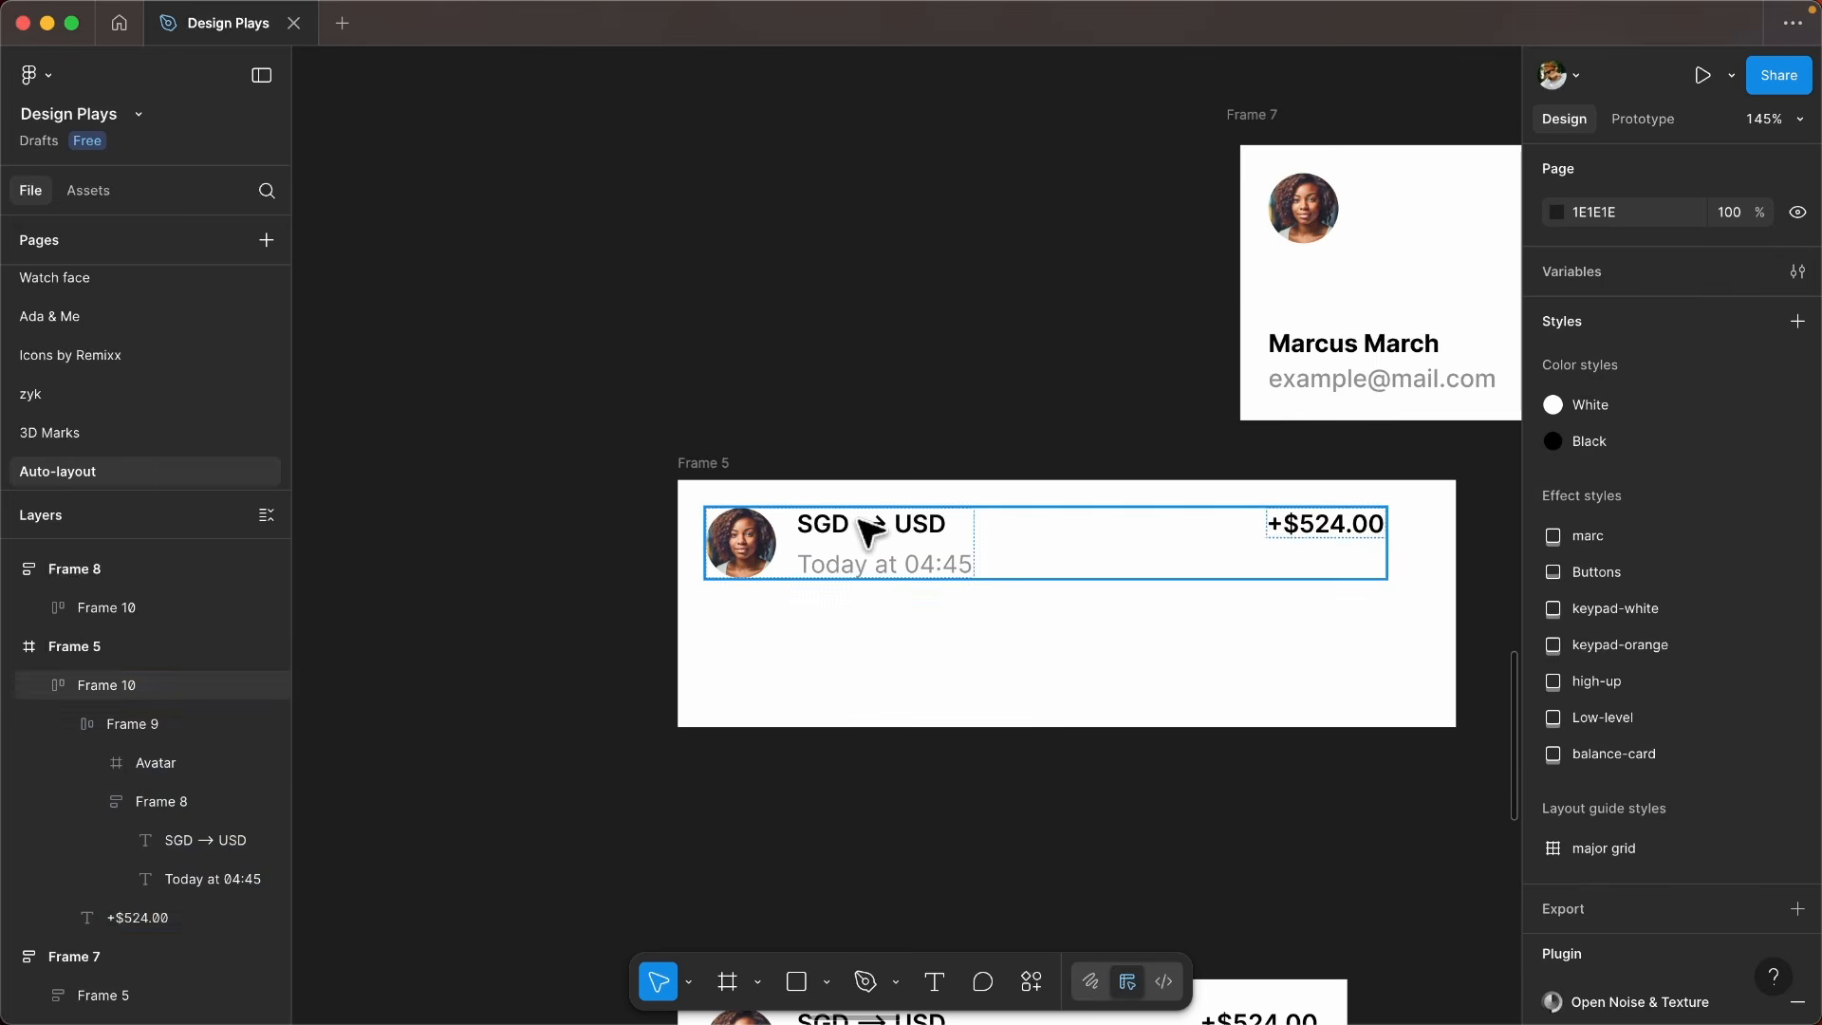
pyautogui.click(868, 531)
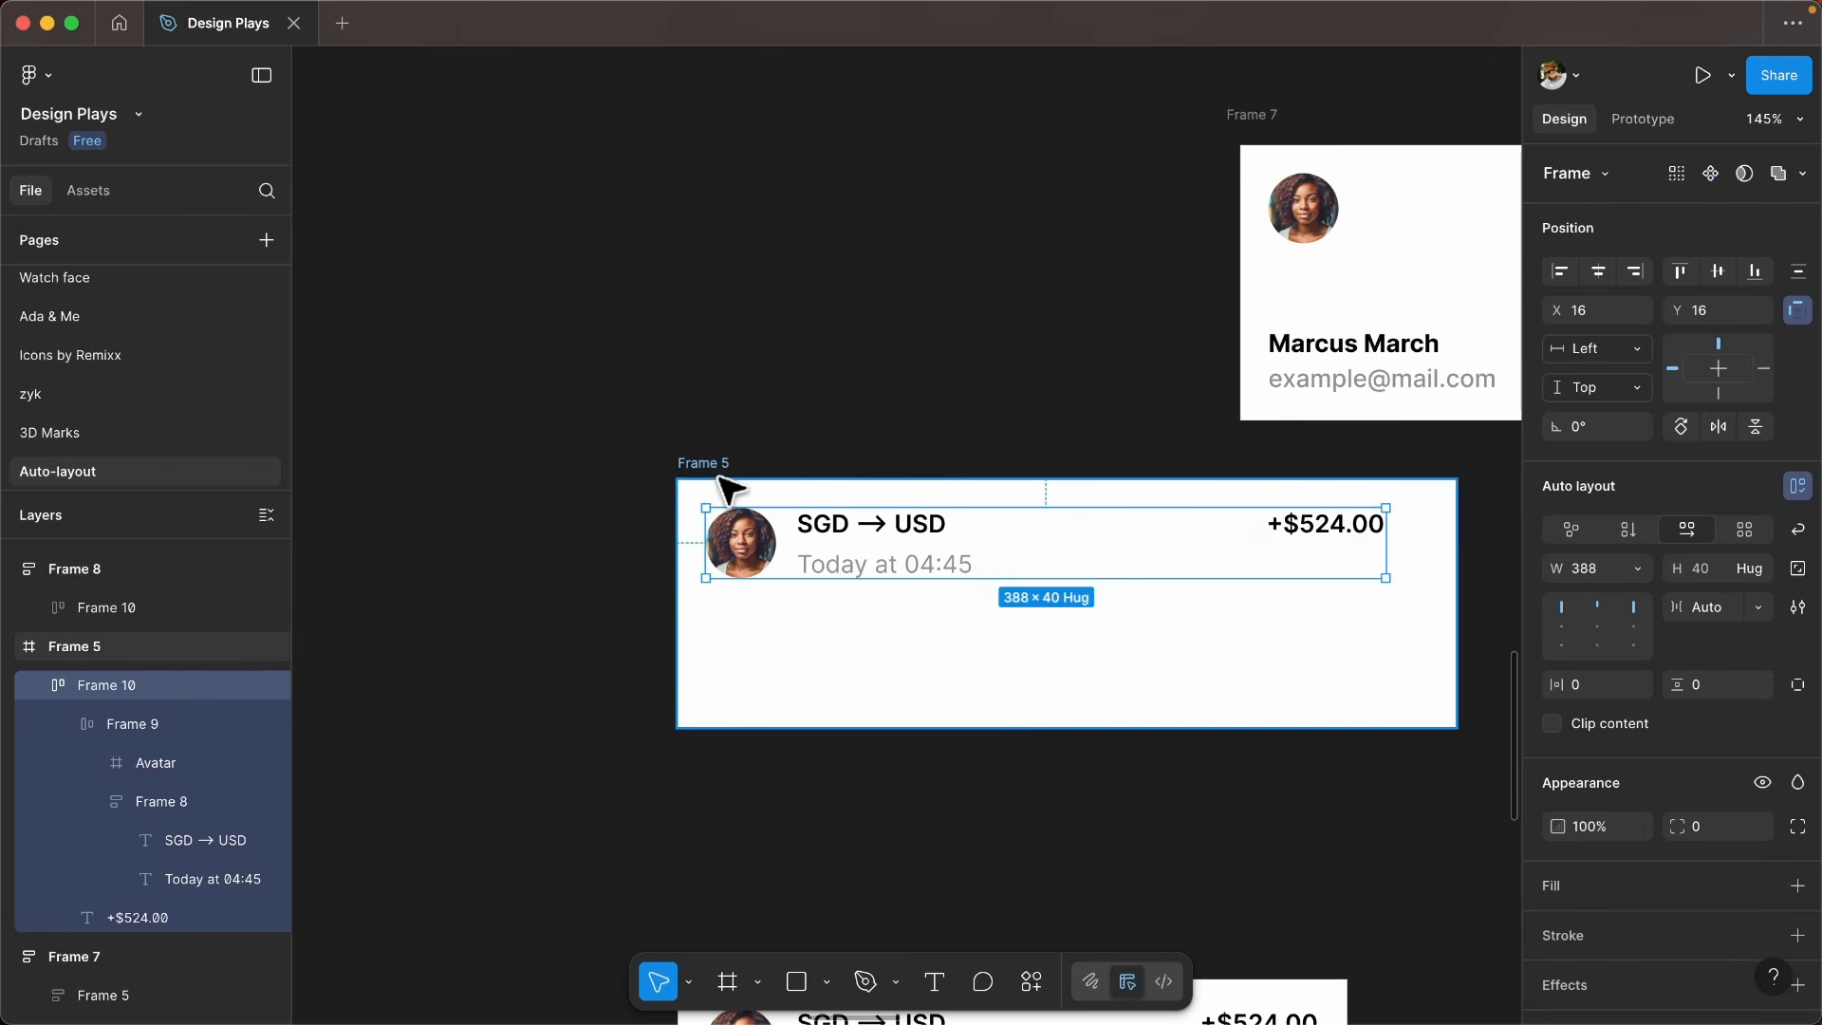
pyautogui.click(1643, 575)
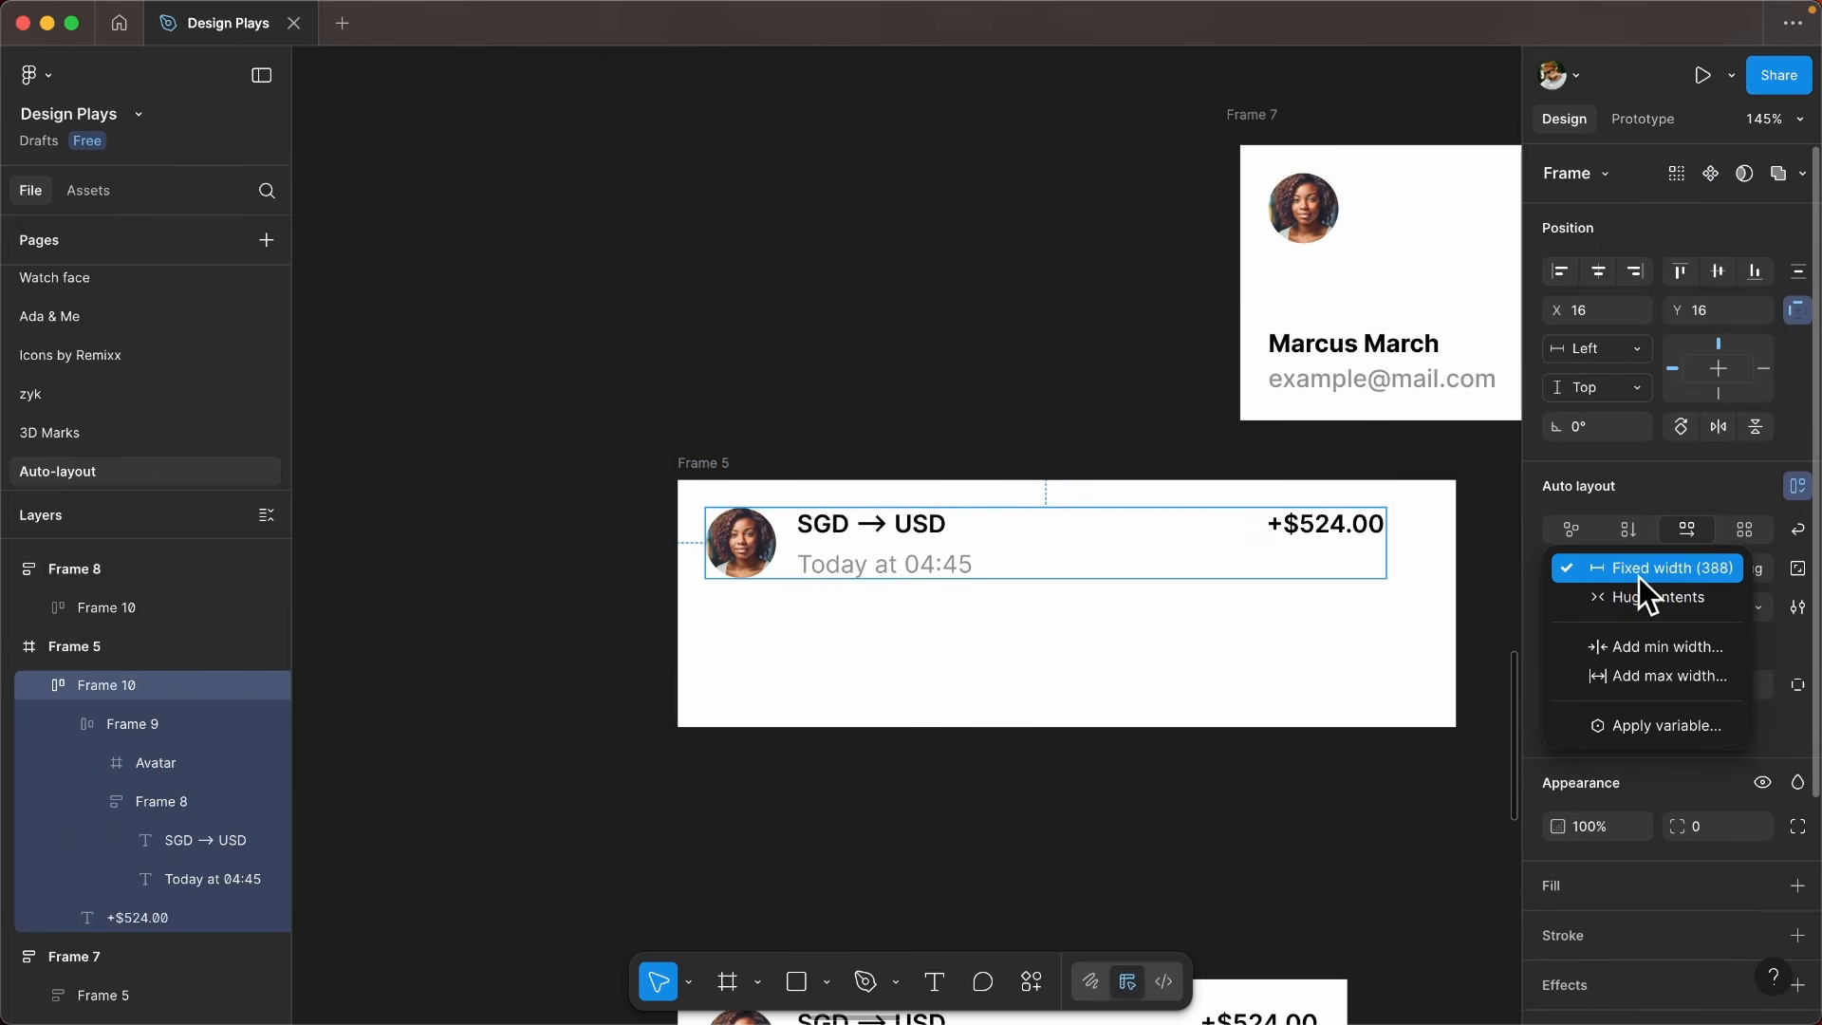
# - Add auto layout to Frame 5 and set its inner row's width to fill container
pyautogui.click(778, 492)
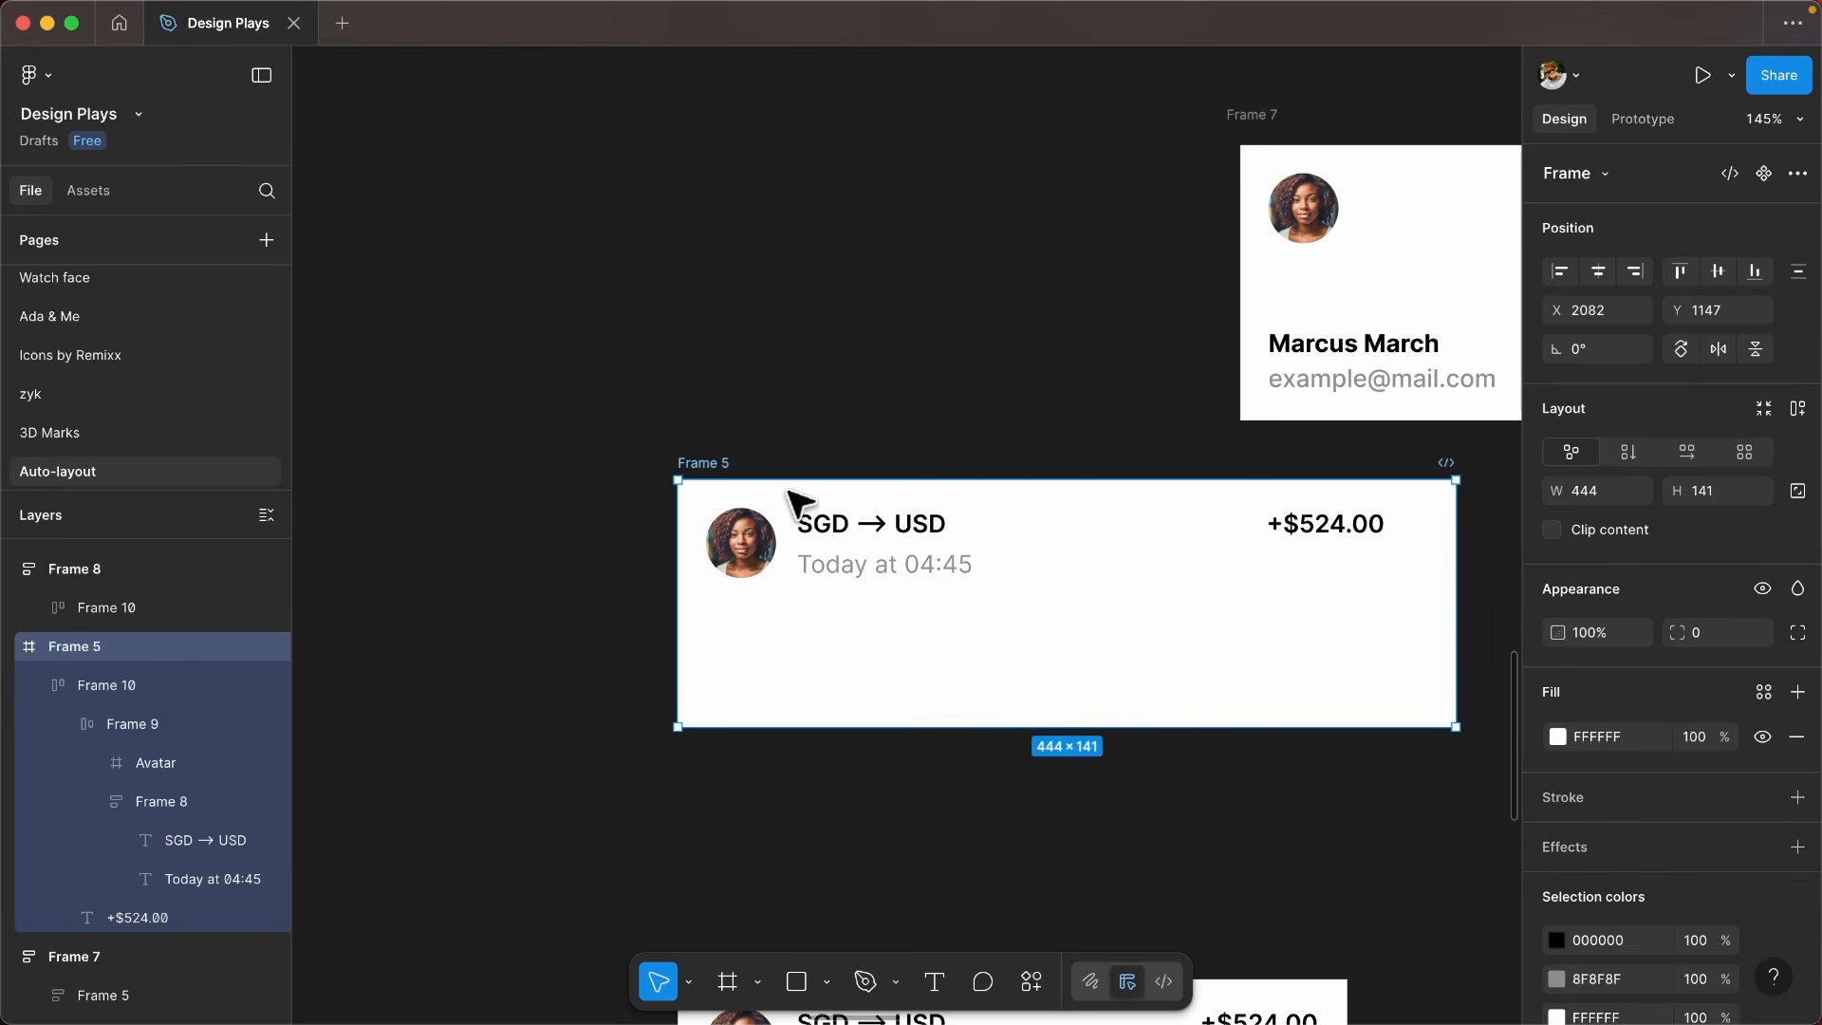
pyautogui.hotkey('shift', 'a')
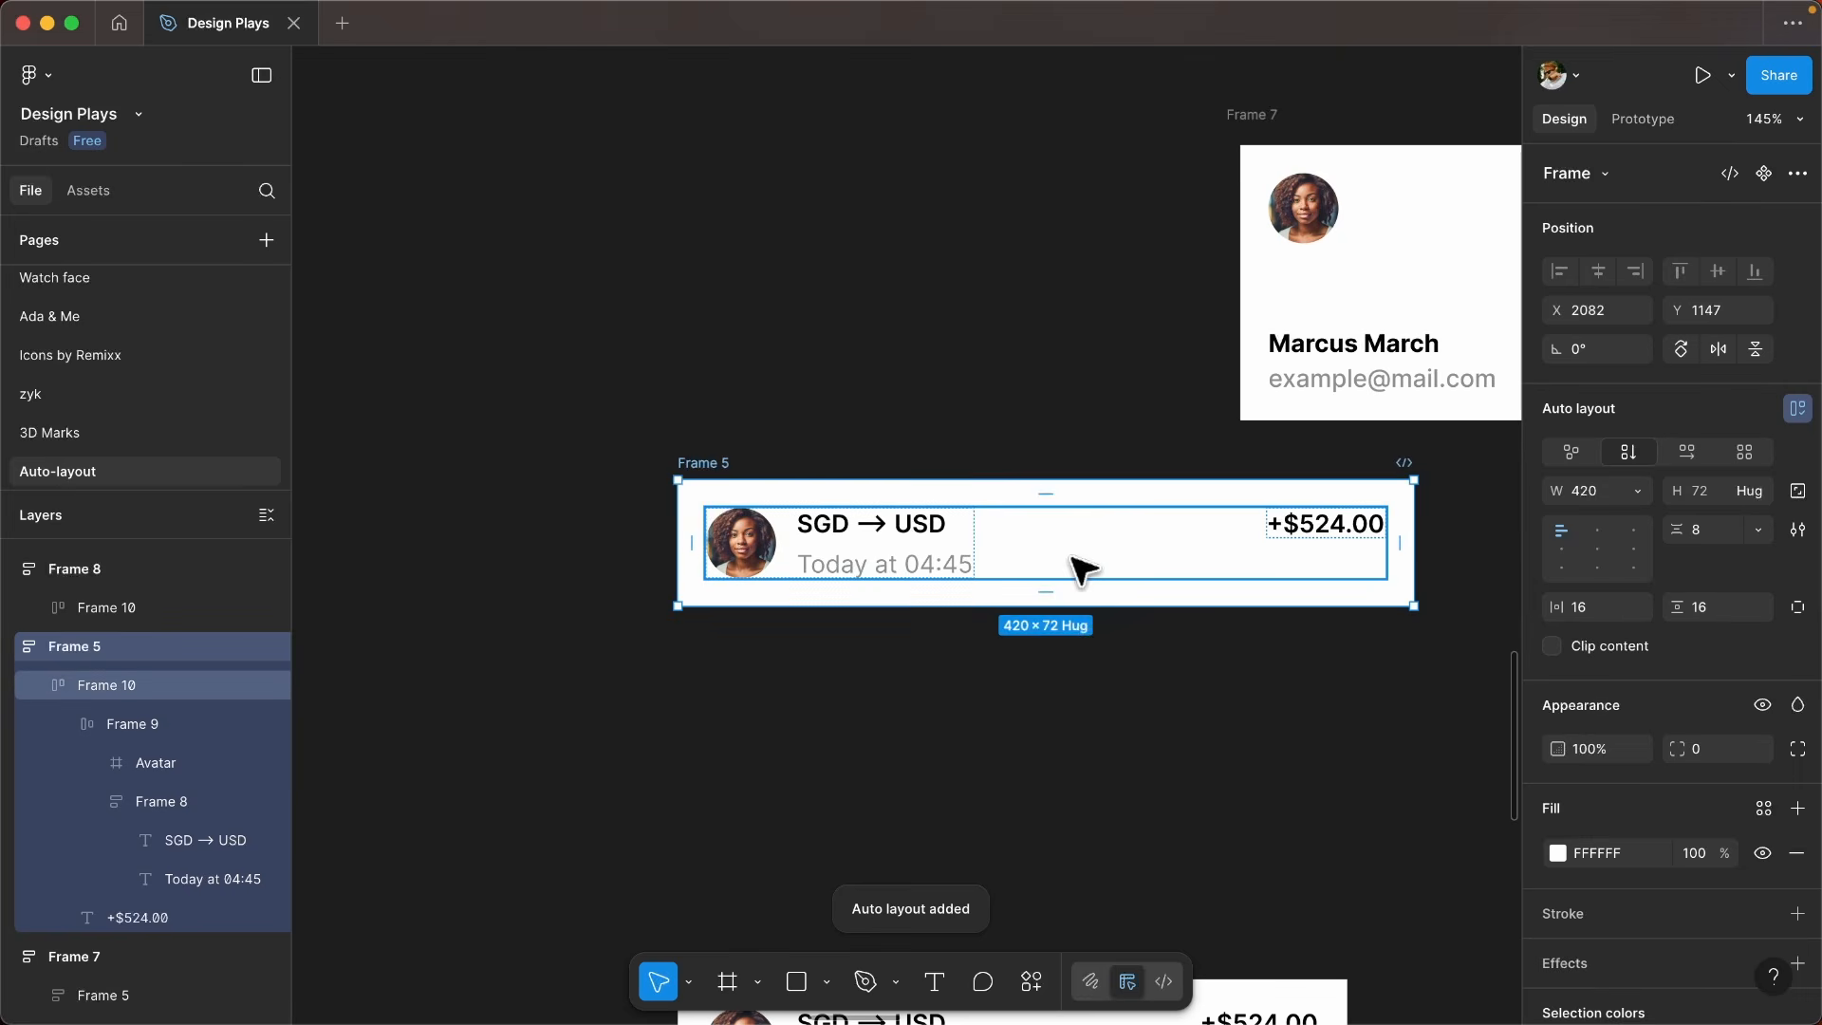
pyautogui.click(1185, 558)
pyautogui.click(1646, 499)
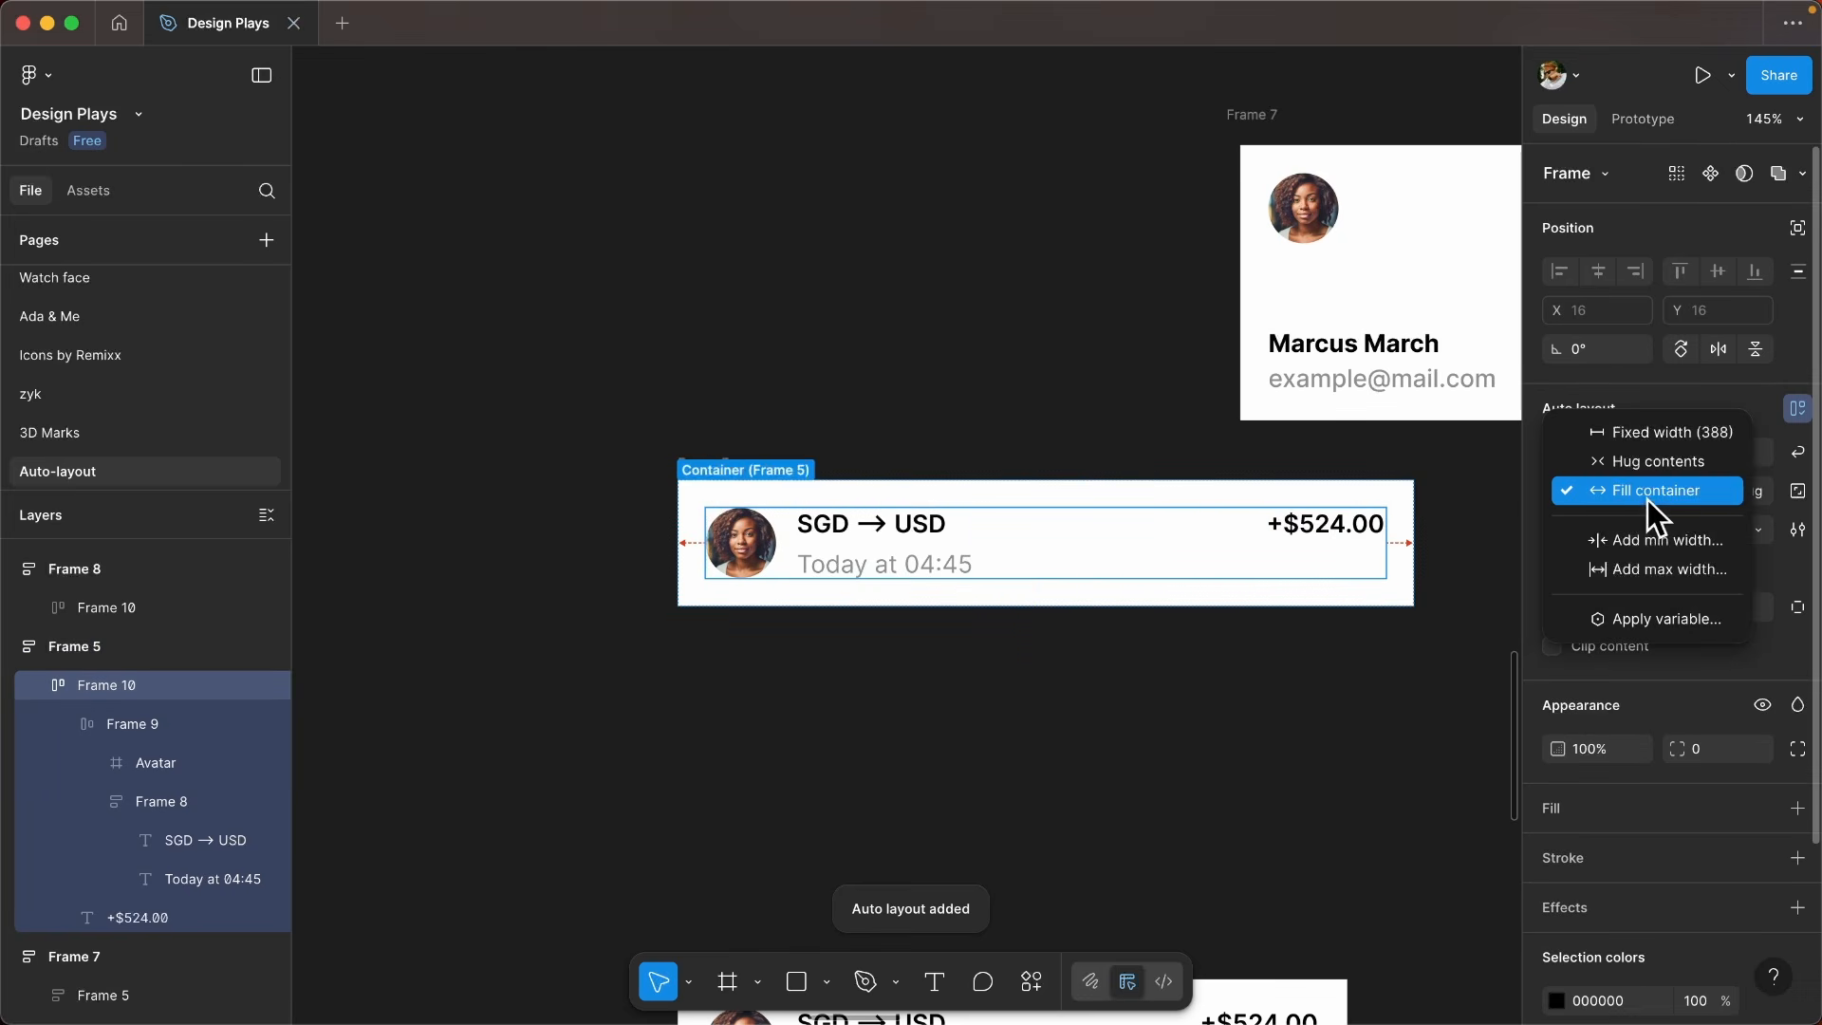
pyautogui.click(1648, 497)
# - Narrow Frame 5 until its inner row is 326 wide
pyautogui.click(964, 492)
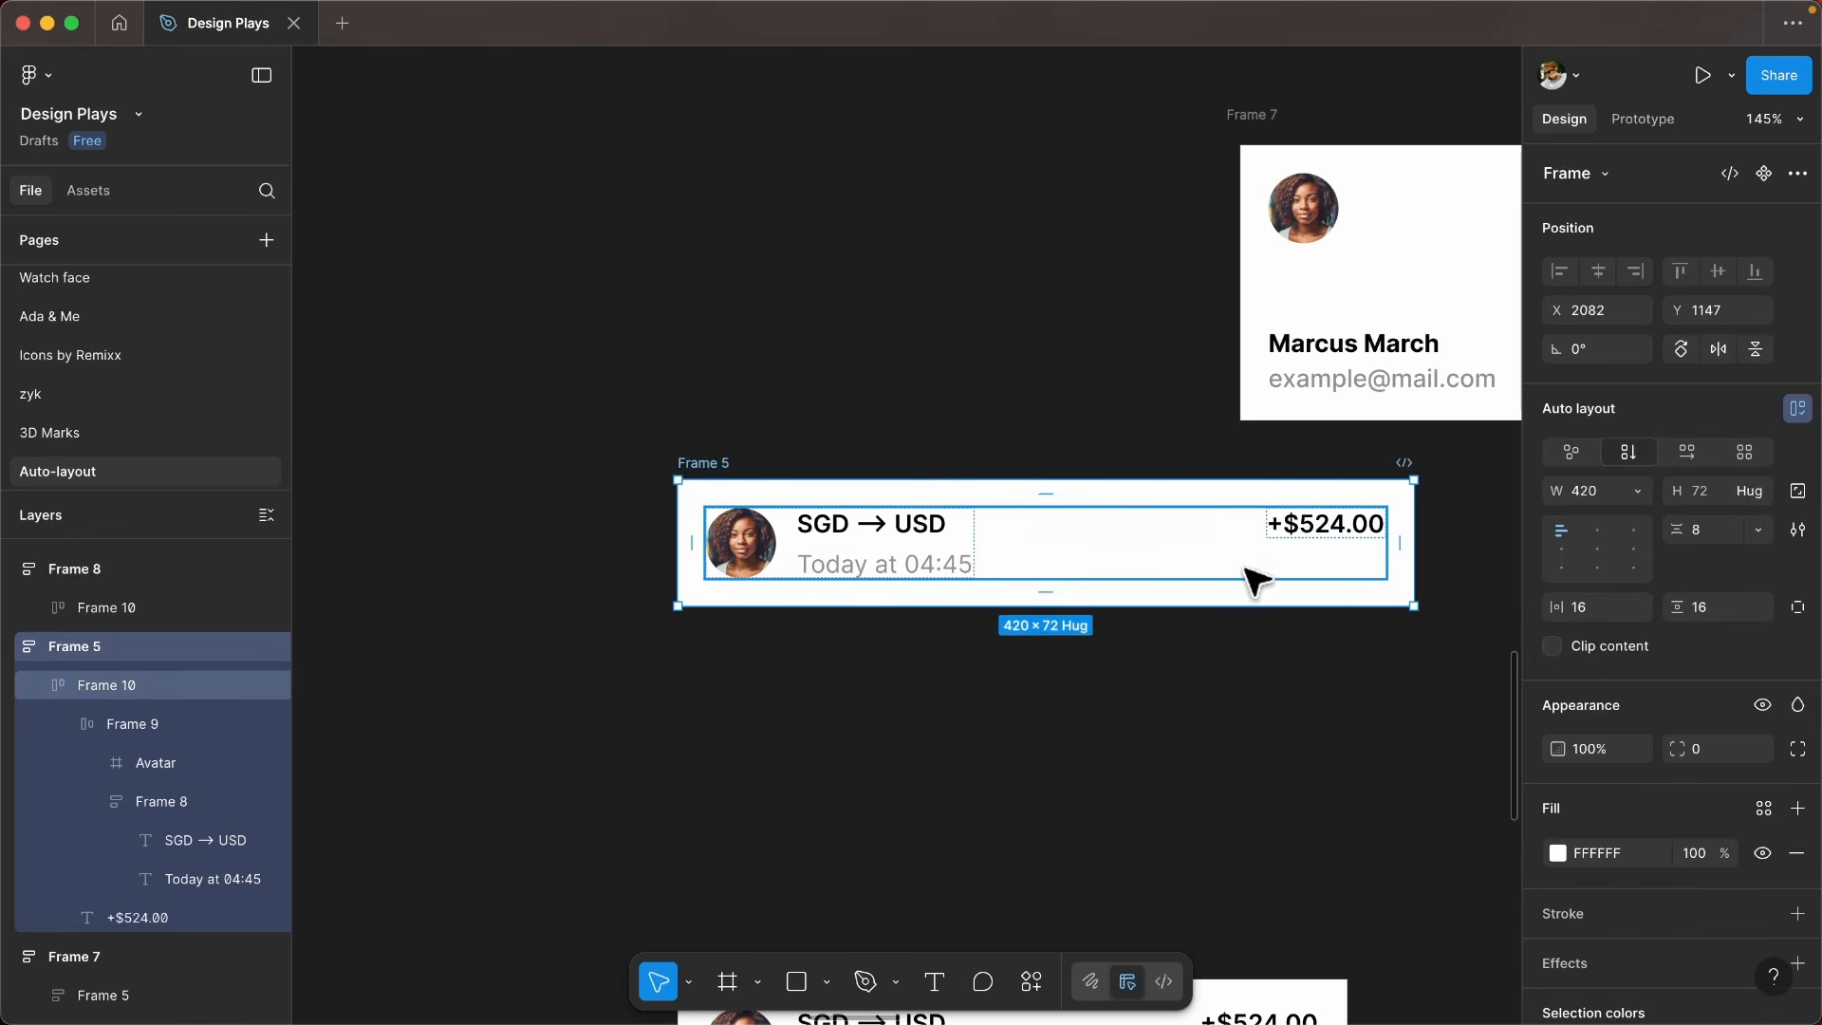
pyautogui.moveTo(1412, 563); pyautogui.dragTo(1147, 558)
pyautogui.keyDown('super'); pyautogui.click(755, 571); pyautogui.keyUp('super')
pyautogui.scroll(2, 754, 573)
pyautogui.hscroll(-1, 801, 492)
# - Examine the auto gap between the avatar group and the amount in Frame 5's inner row
pyautogui.click(1031, 553)
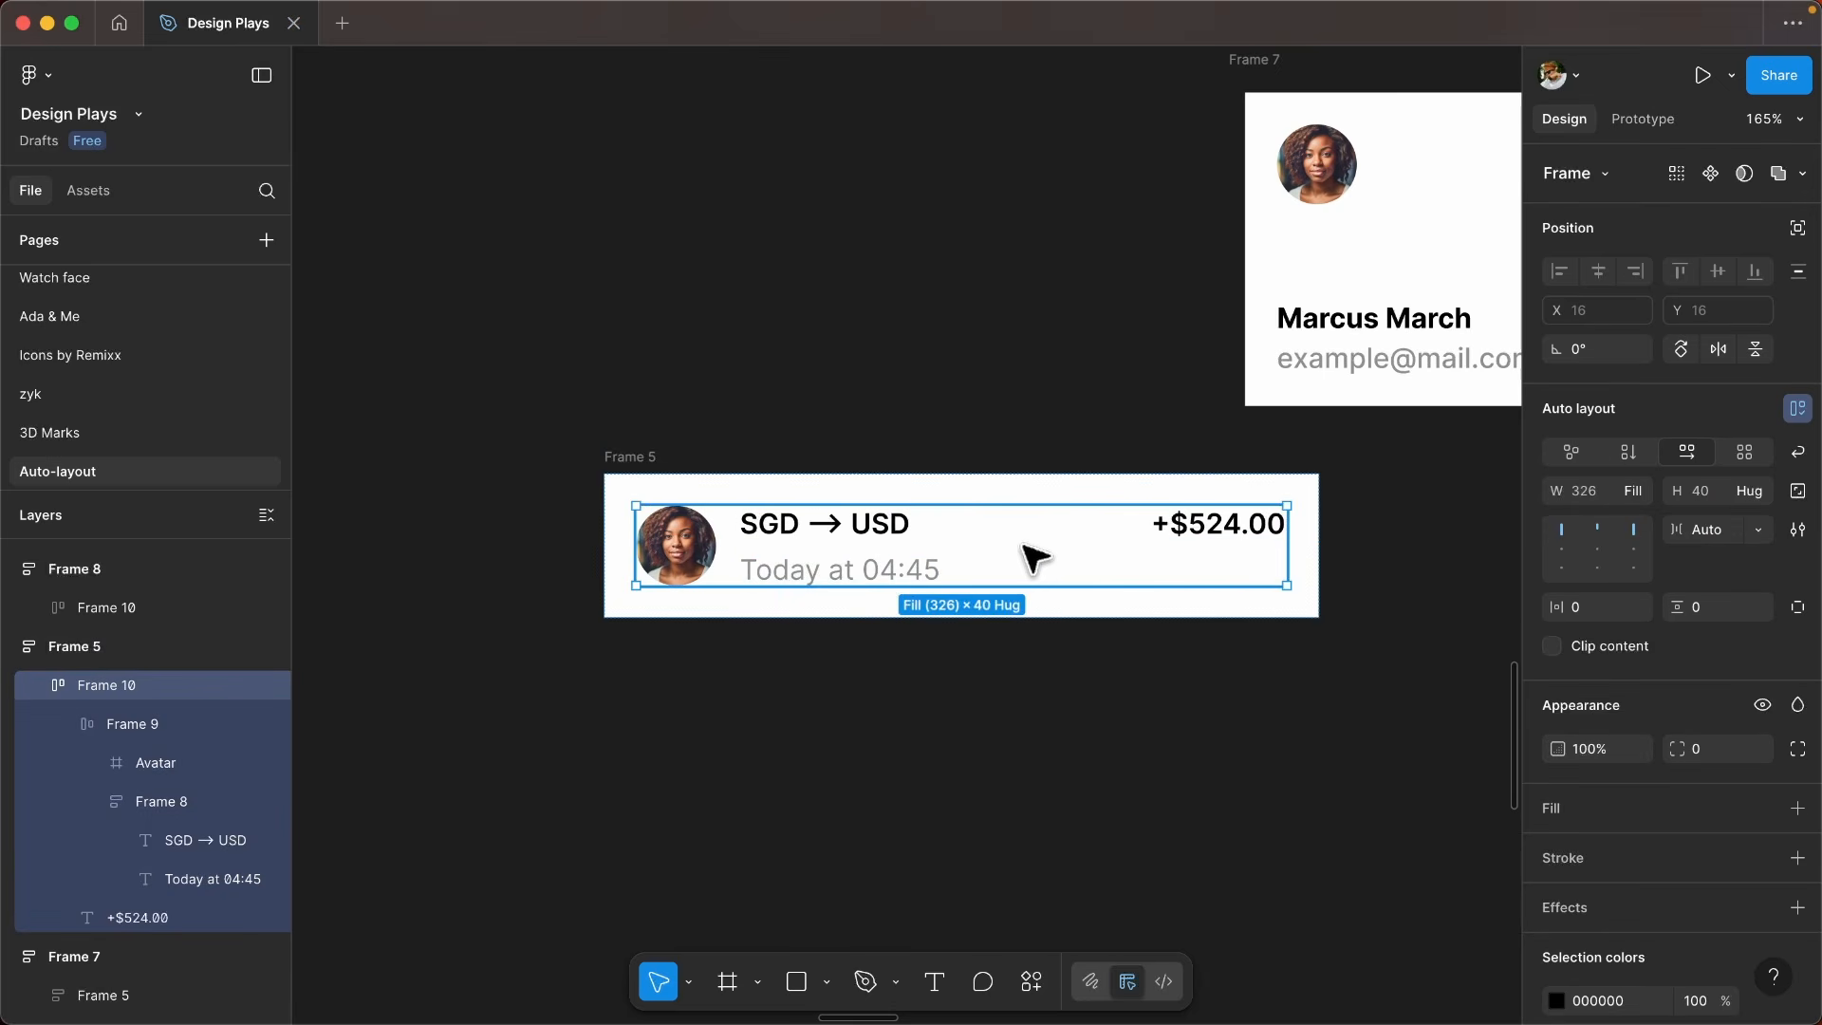
pyautogui.click(1022, 544)
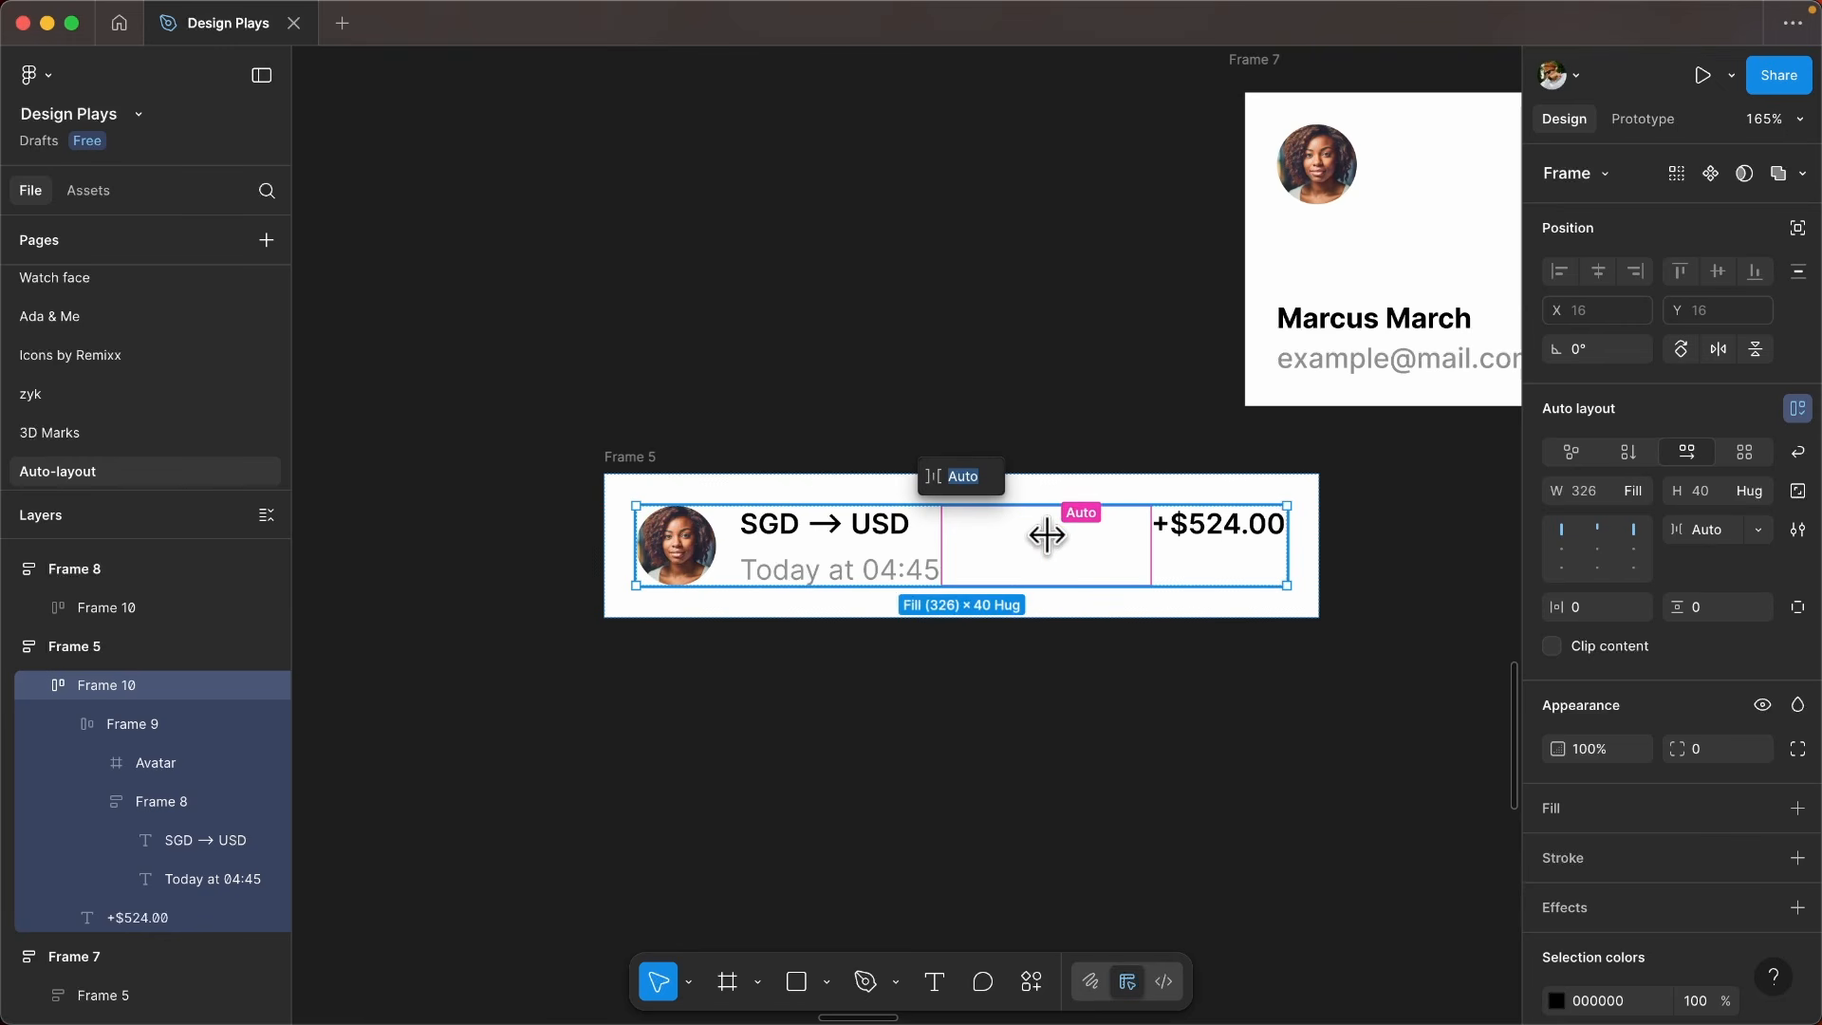
pyautogui.press('Escape')
pyautogui.press('Escape')
# - Try Frame 5 at a width of 345 and leave it slightly narrower
pyautogui.click(630, 456)
pyautogui.moveTo(1314, 548); pyautogui.dragTo(1073, 524)
pyautogui.hscroll(-5, 811, 495)
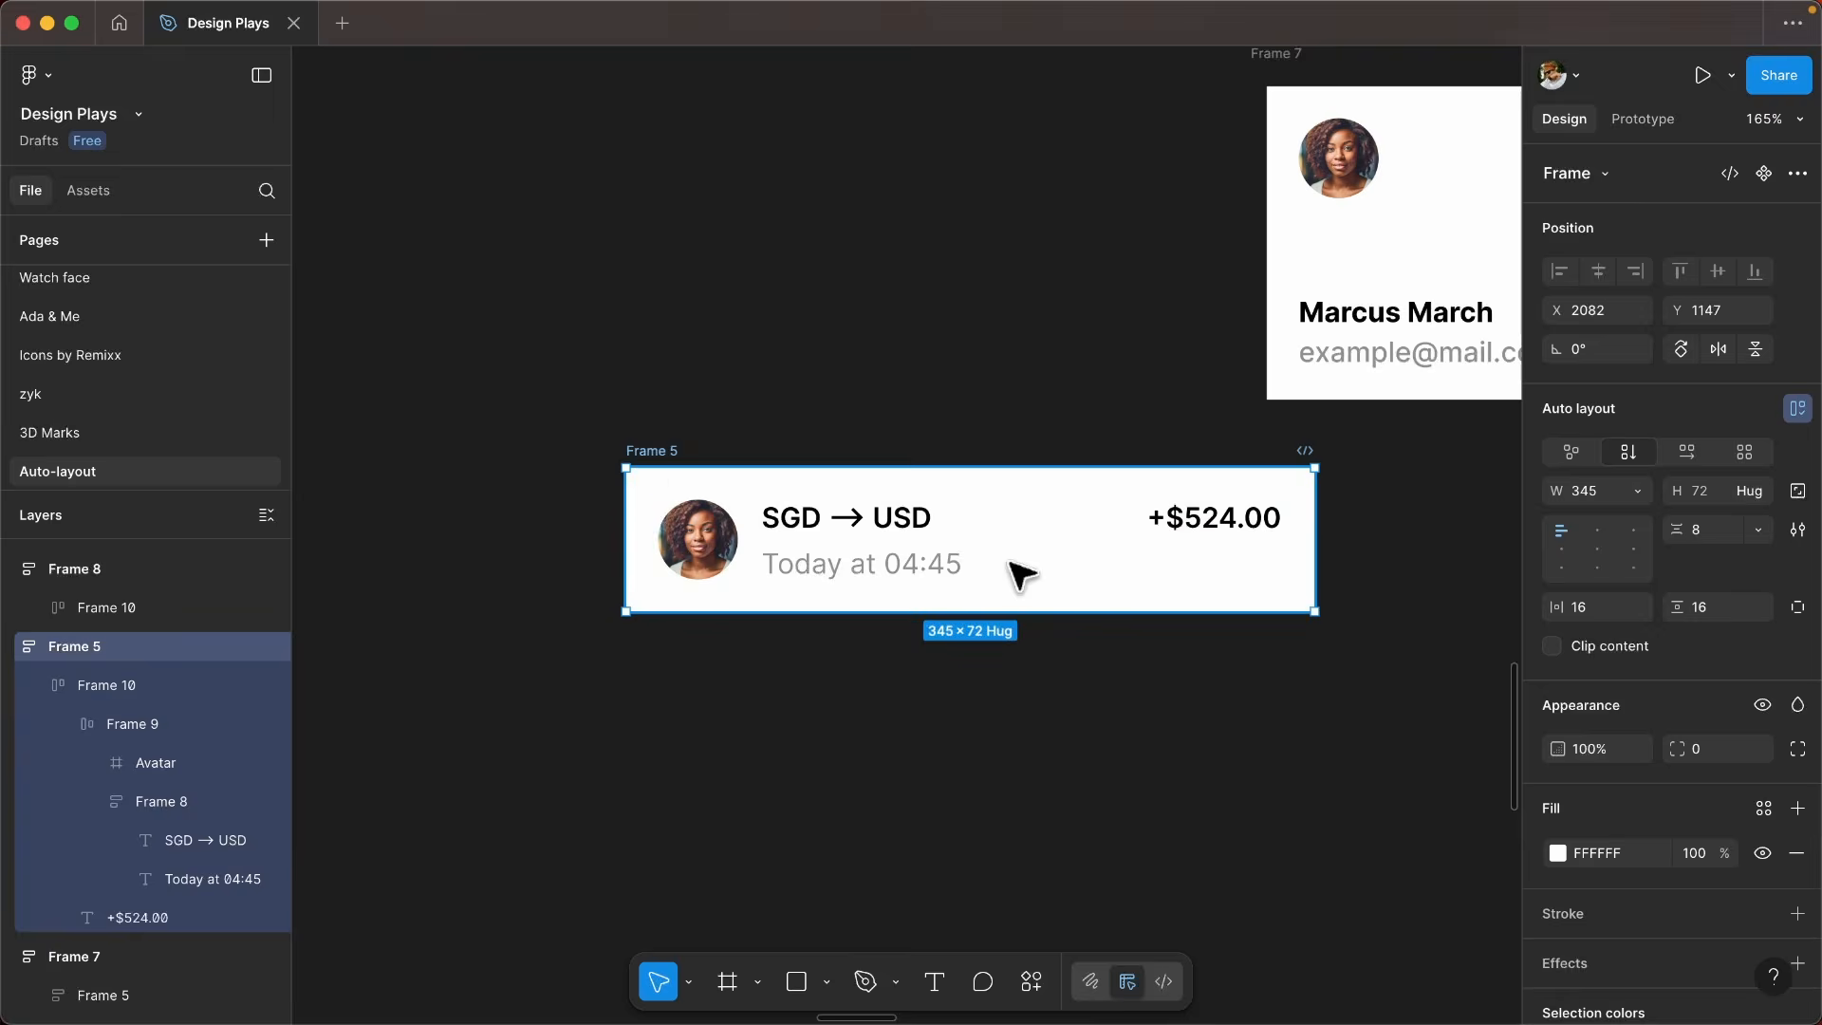
pyautogui.moveTo(1328, 572); pyautogui.dragTo(1284, 568)
pyautogui.click(1301, 573)
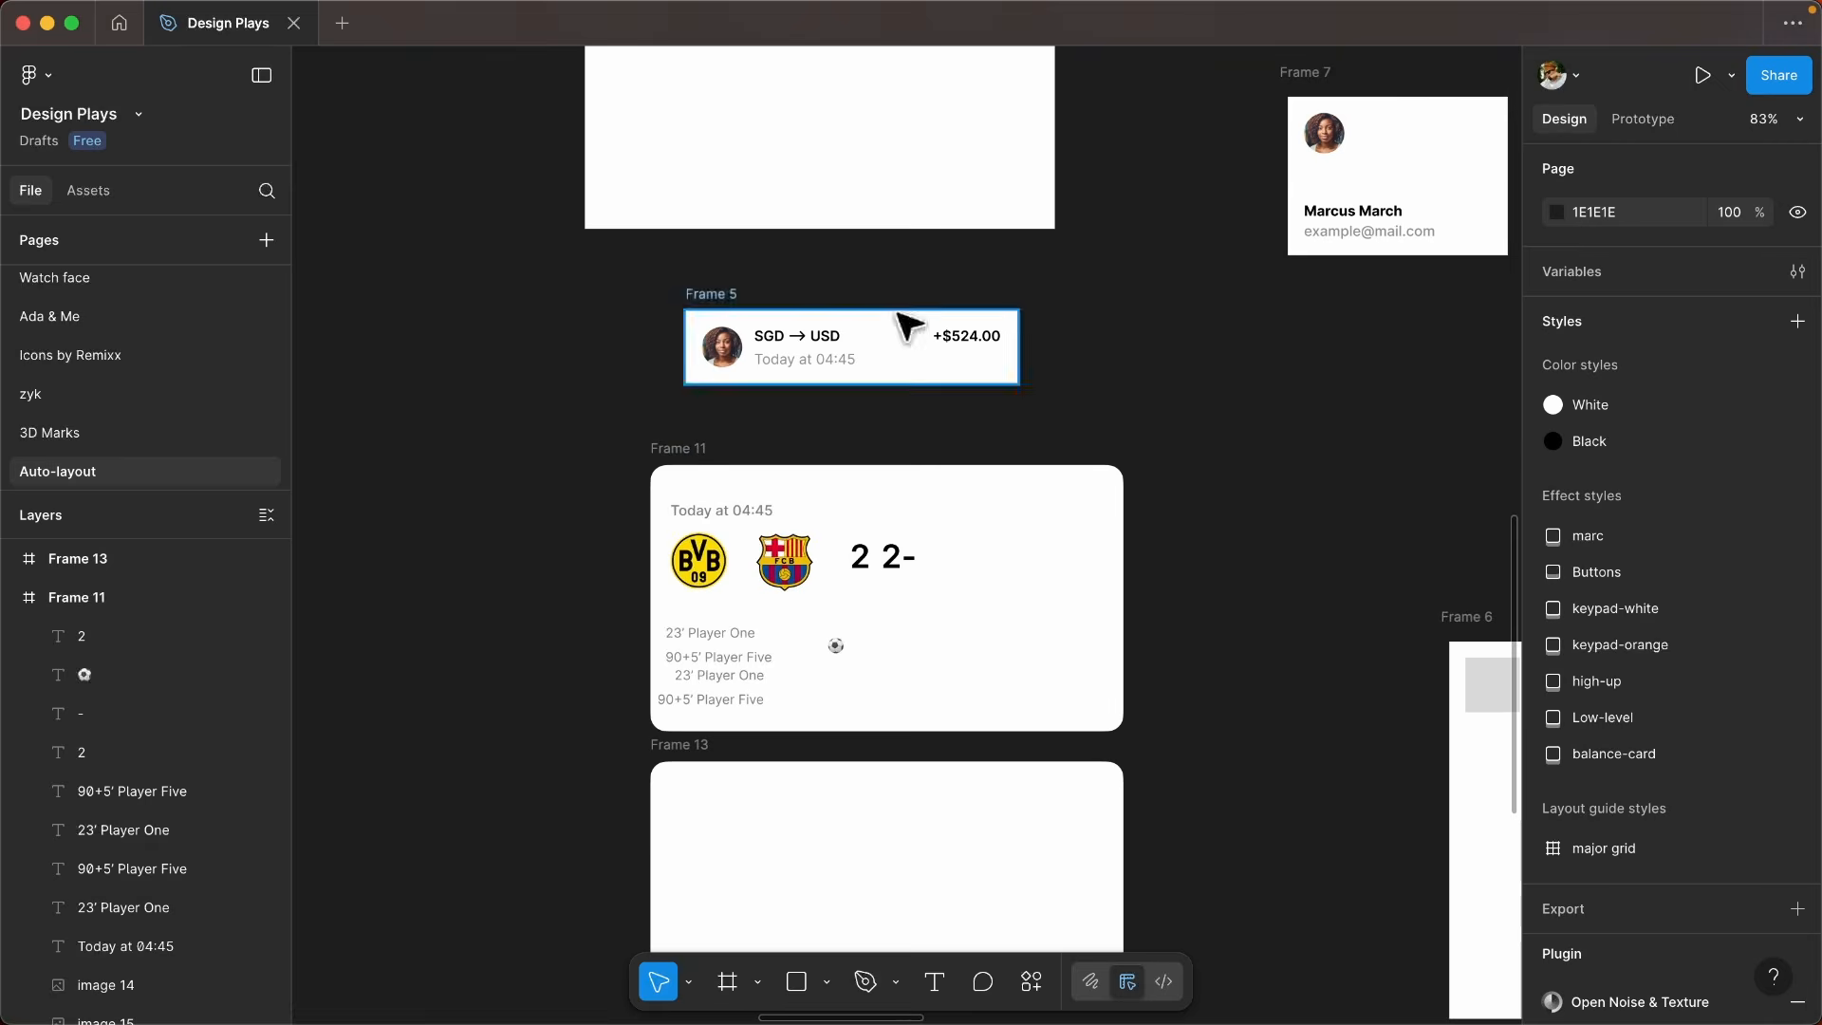
# - Examine the loose match elements in Frame 11 and the empty Frame 13 below it
pyautogui.scroll(5, 906, 328)
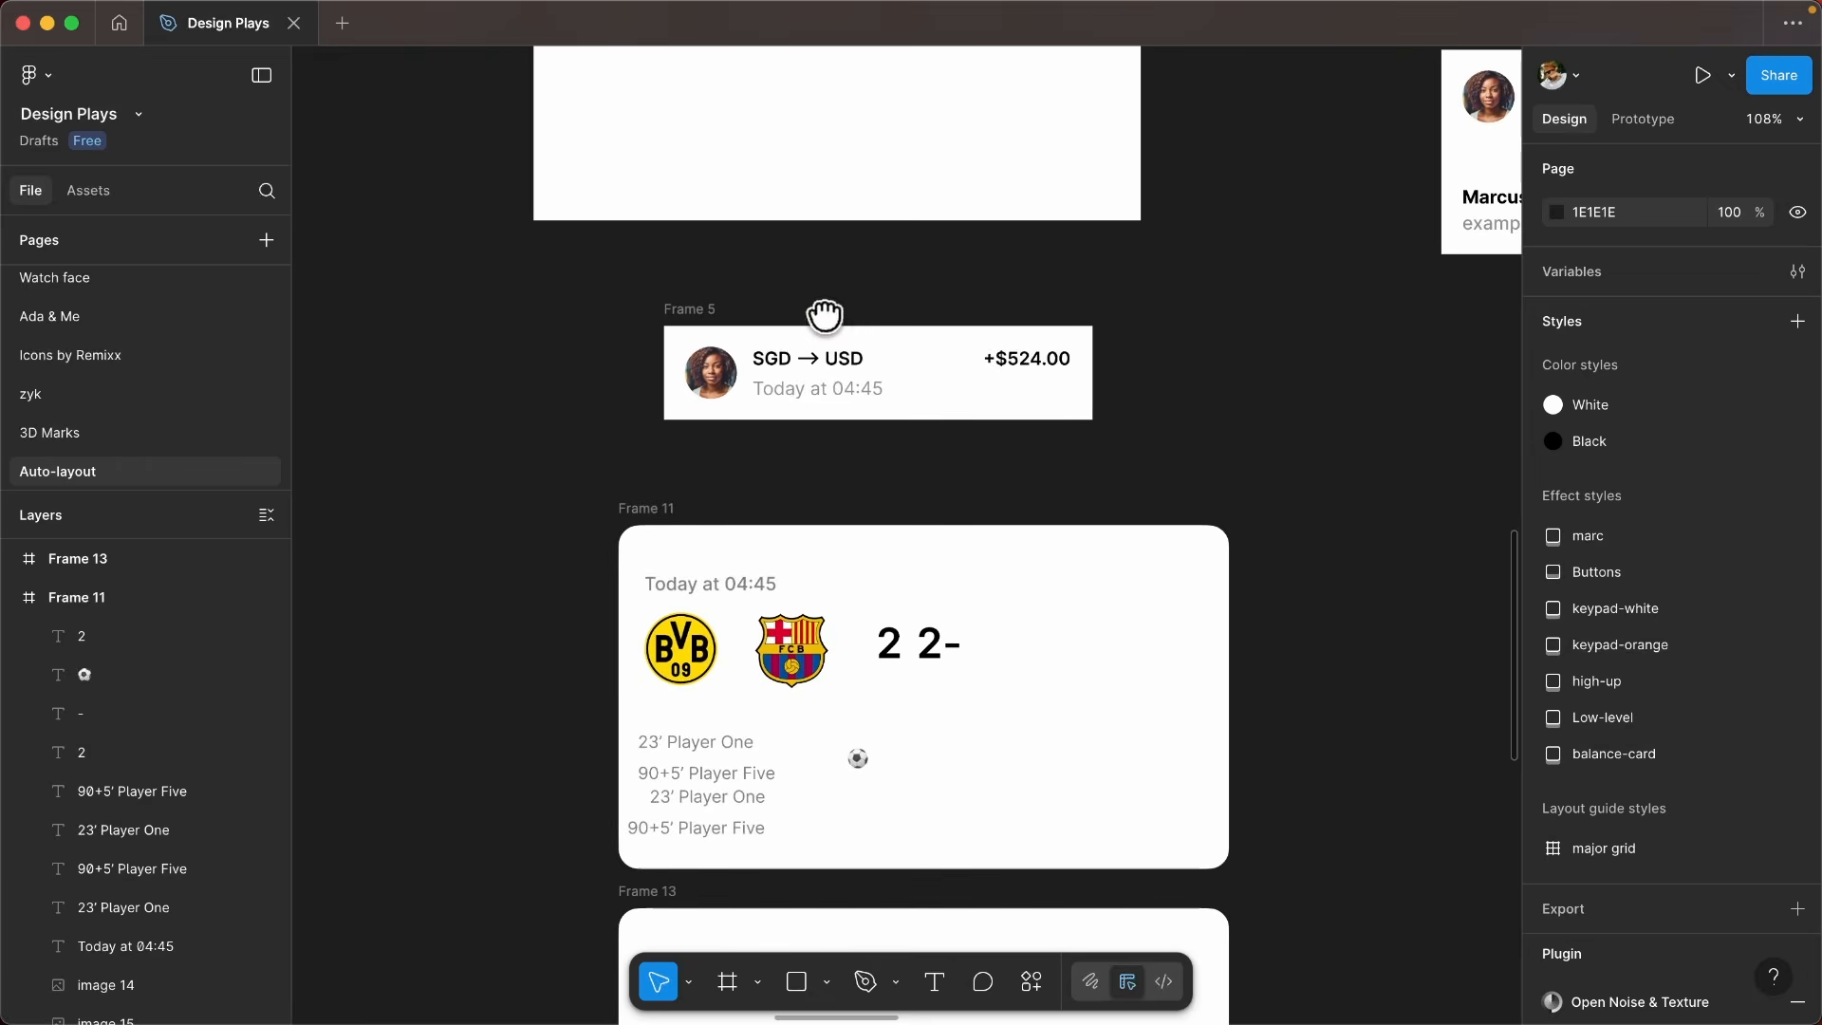
pyautogui.scroll(-4, 854, 342)
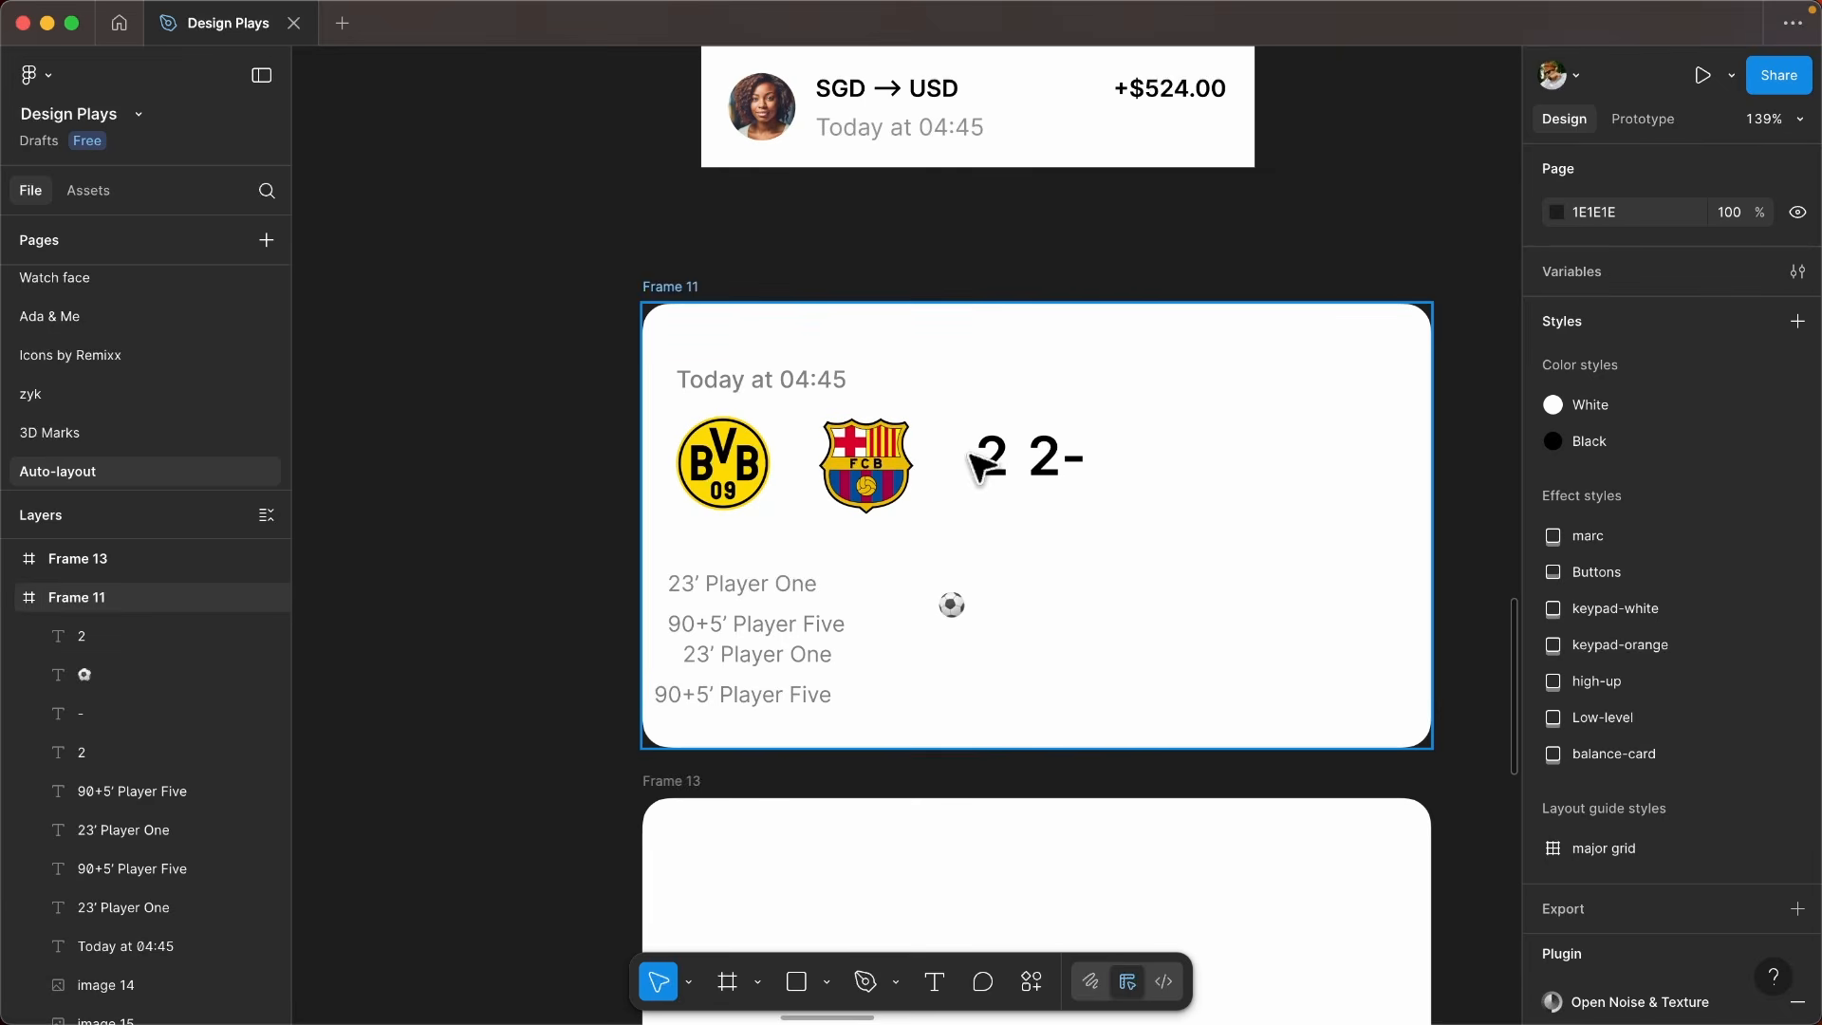
pyautogui.scroll(-2, 860, 370)
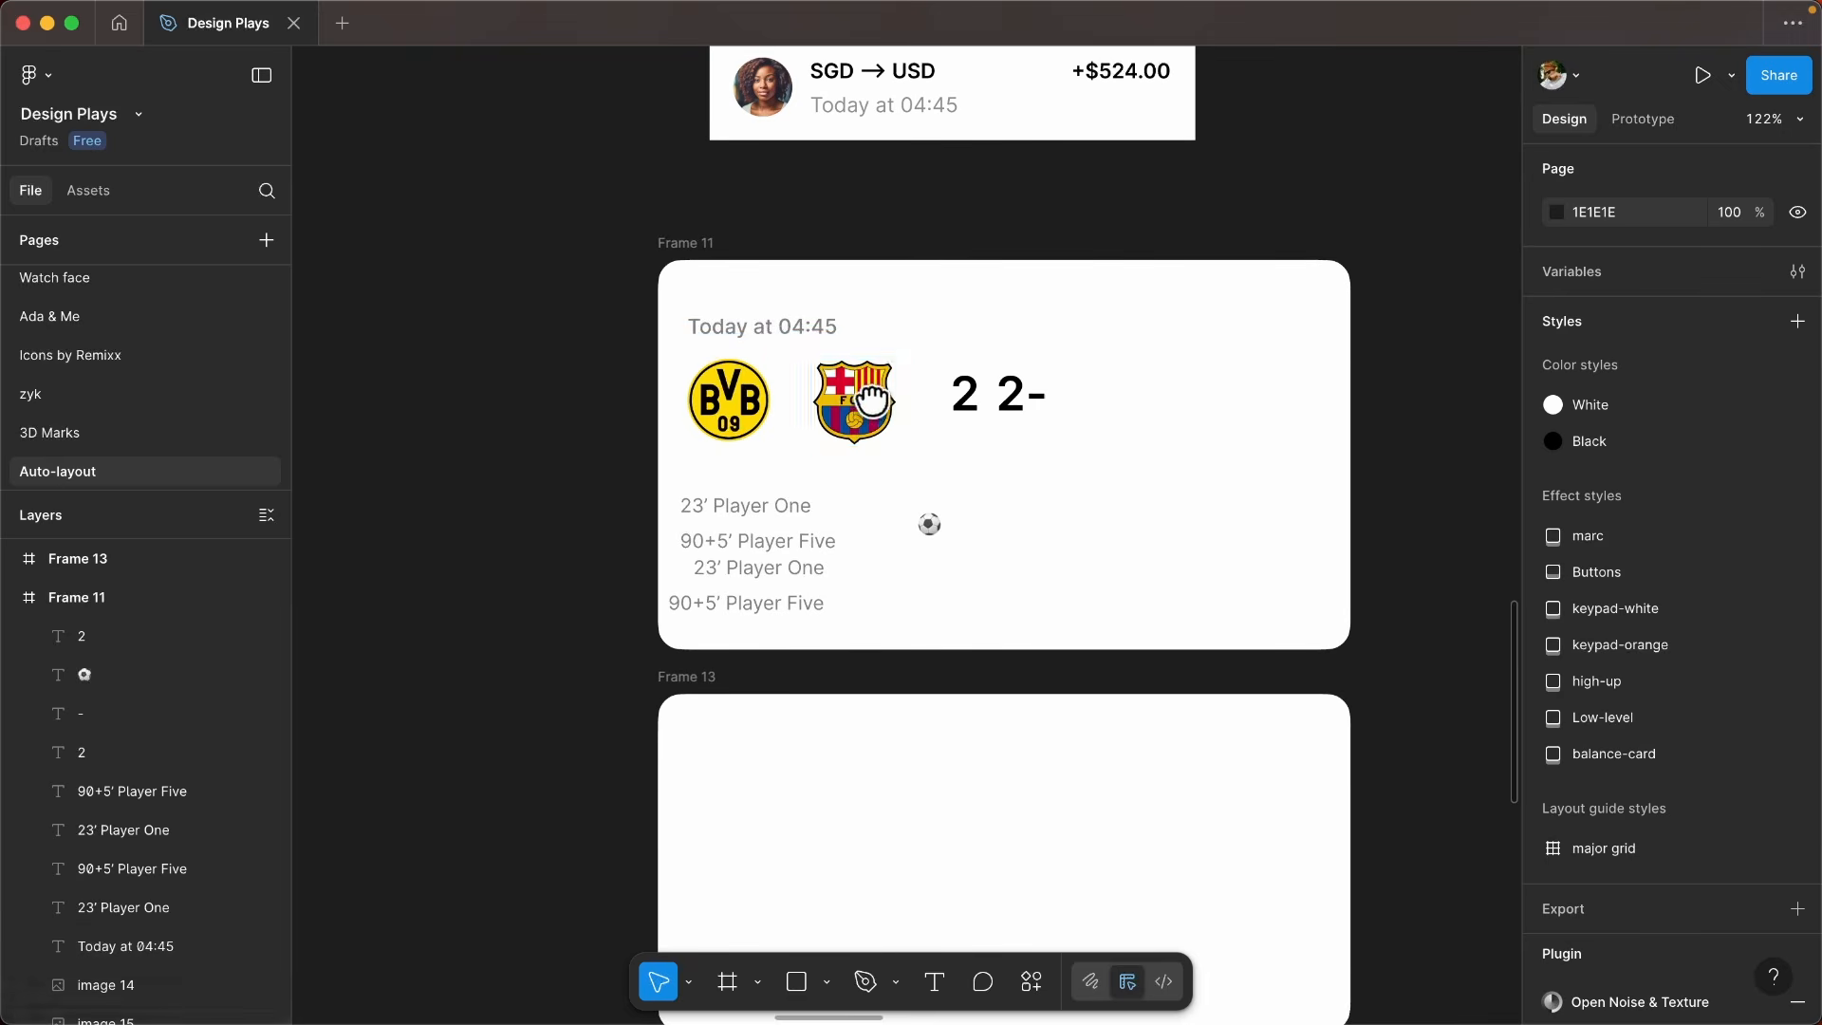
pyautogui.scroll(-2, 768, 342)
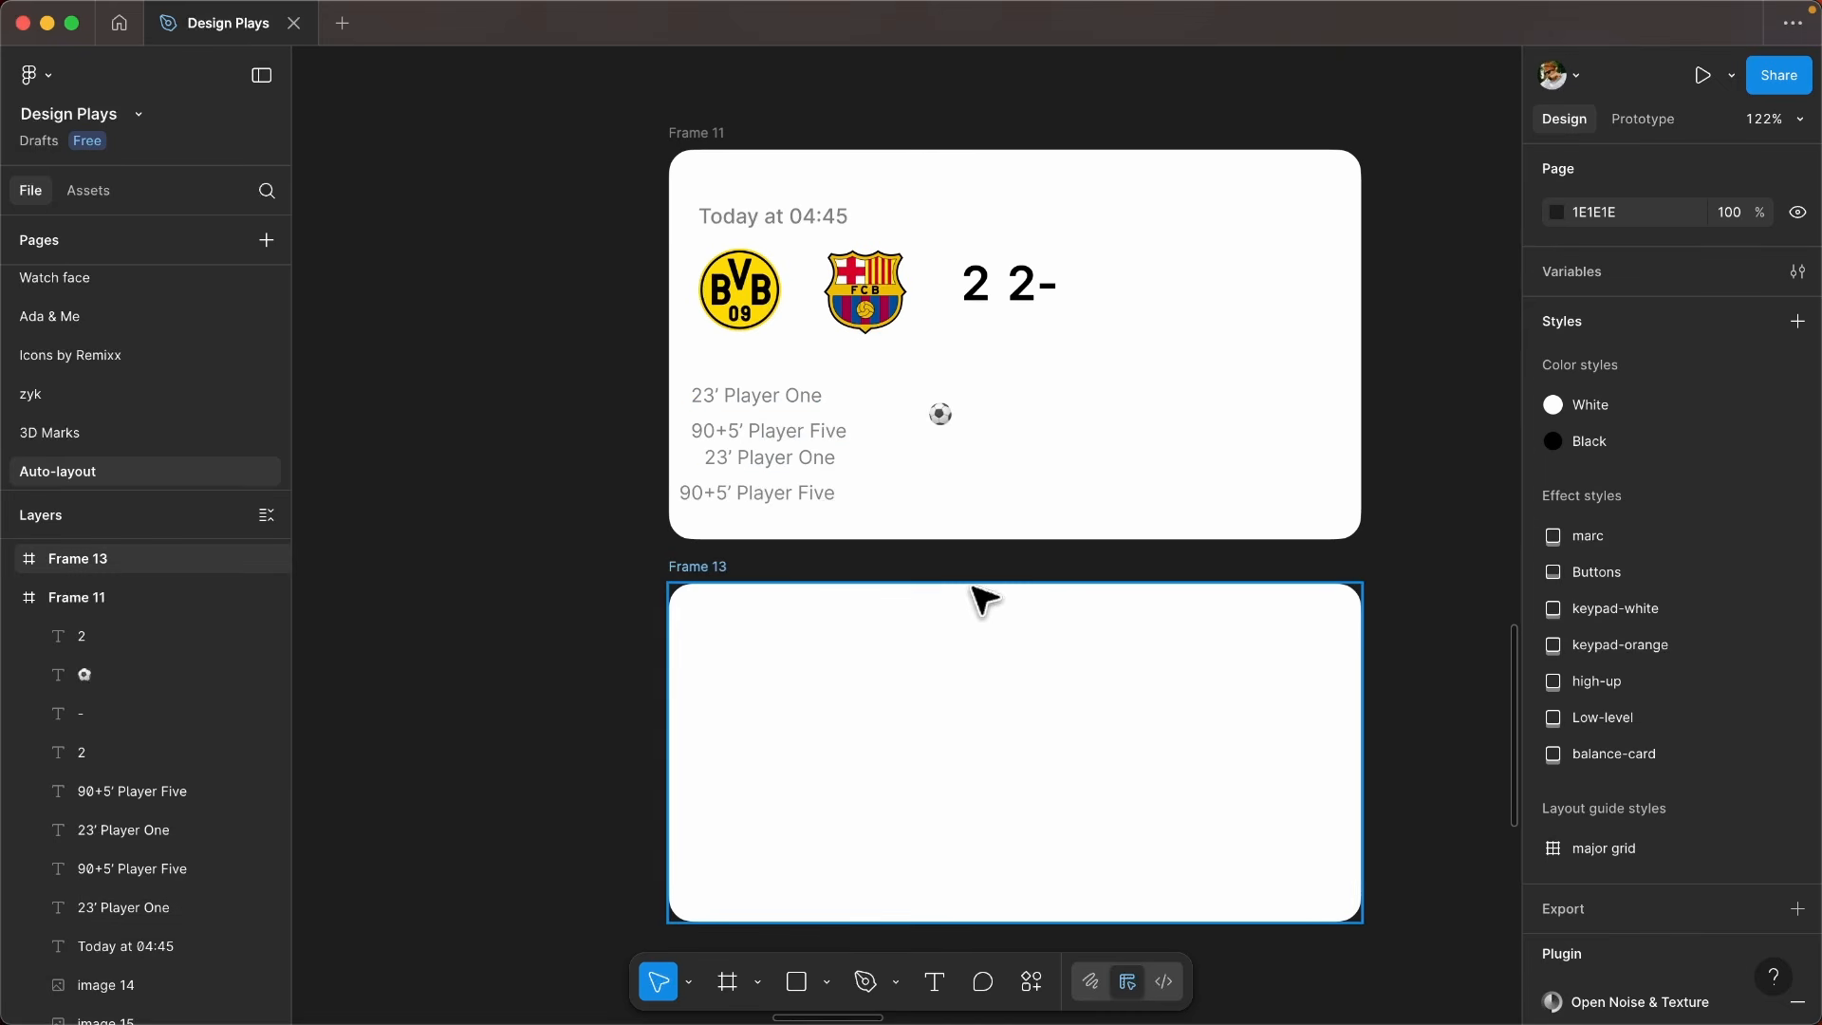
pyautogui.scroll(2, 925, 493)
pyautogui.scroll(-1, 902, 452)
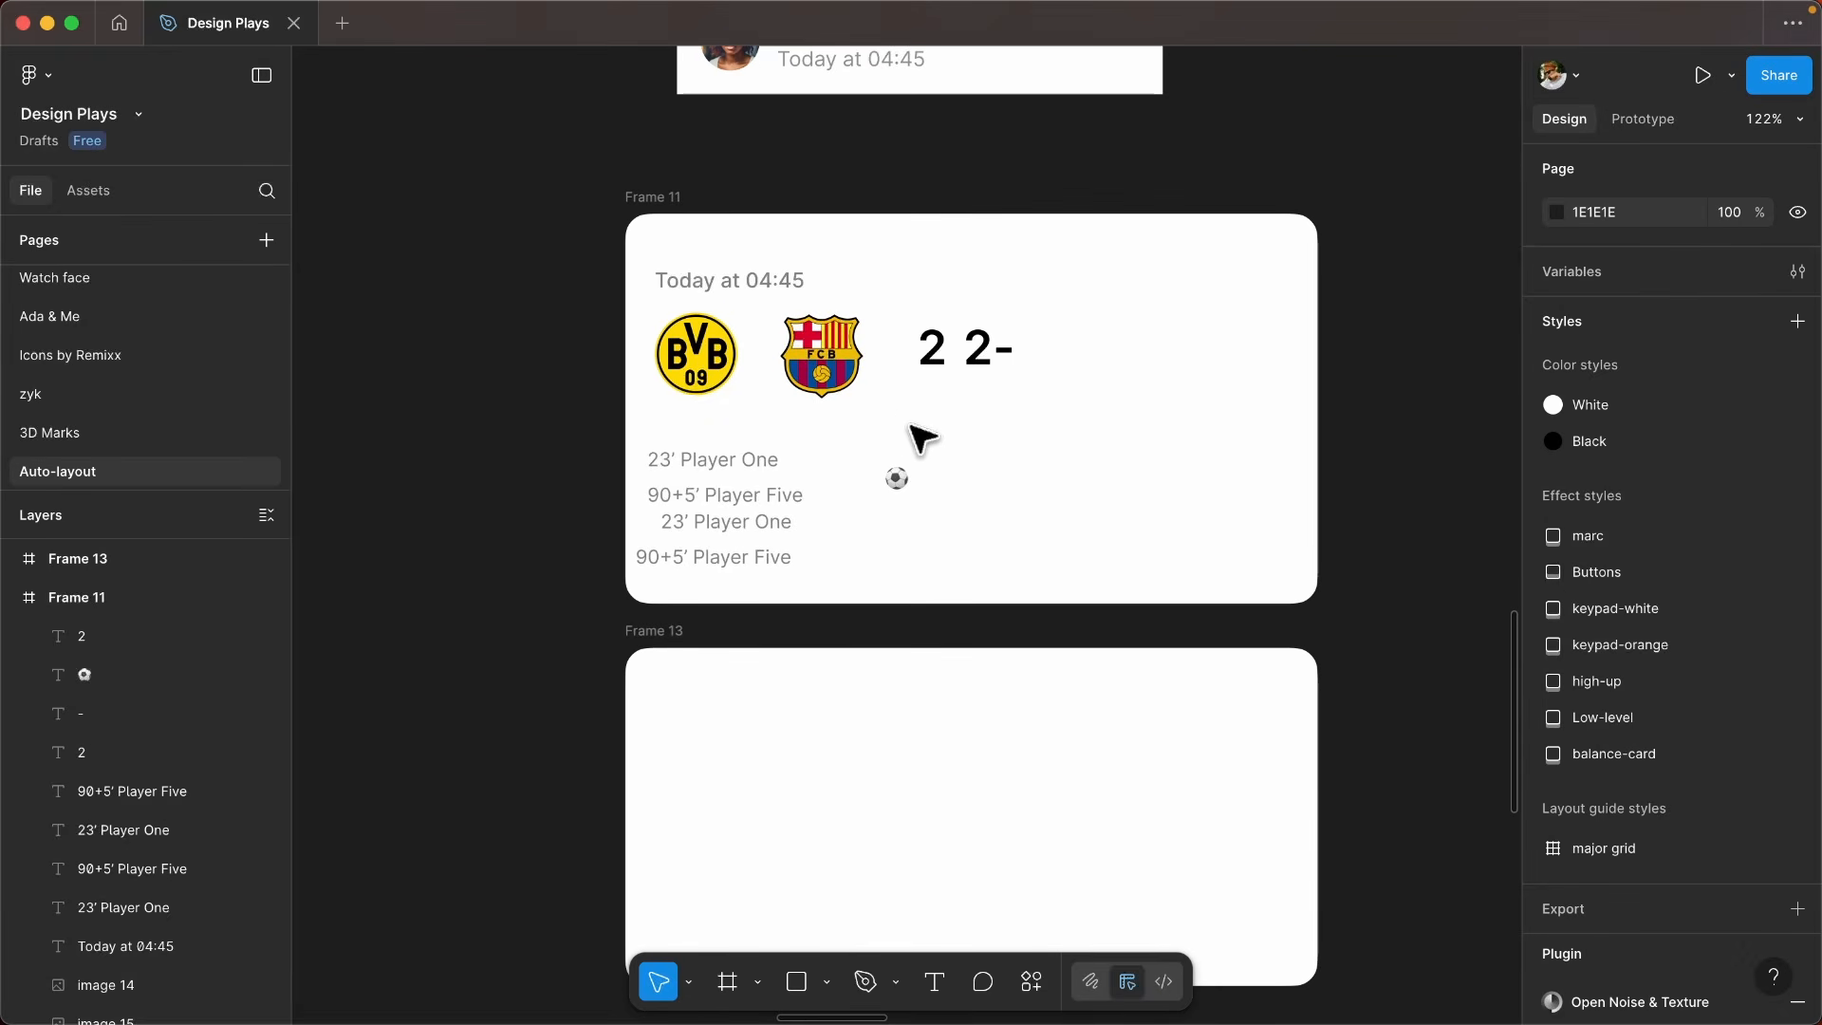
# - Move the date text, both team crests and the 2 - 2 score from Frame 11 into Frame 13 as a match card
pyautogui.scroll(3, 660, 366)
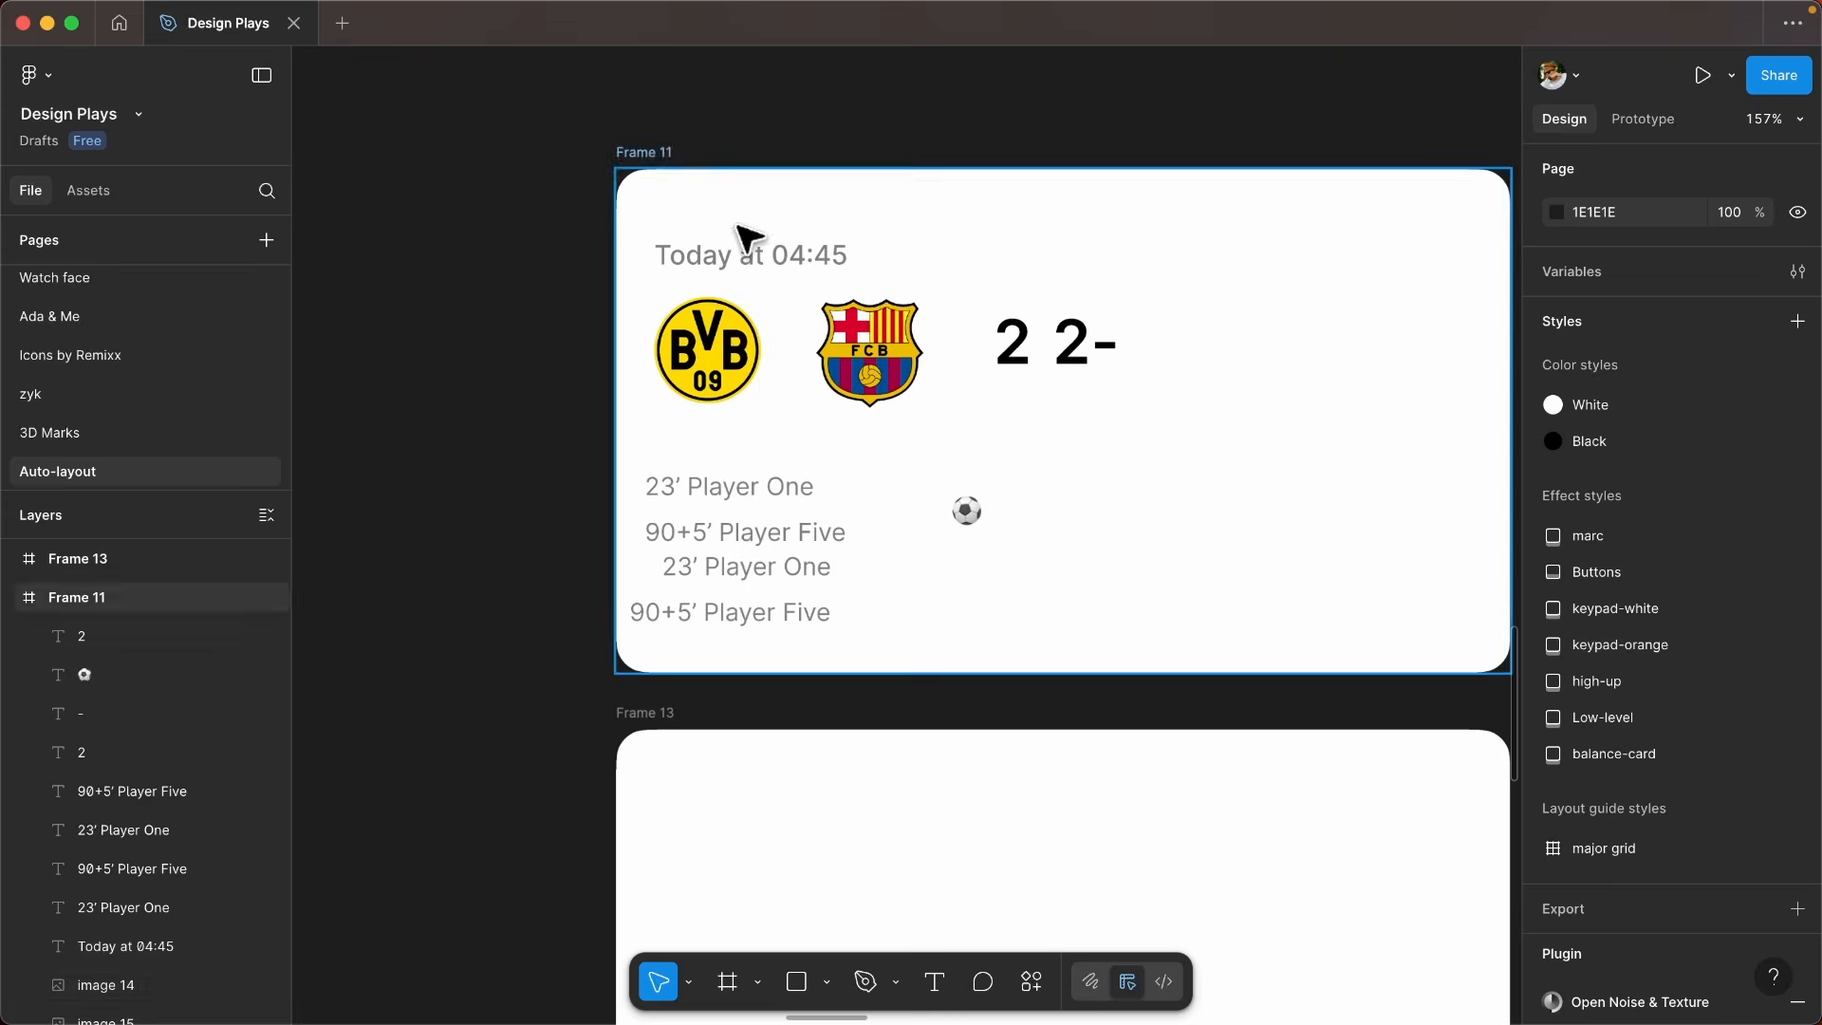
pyautogui.scroll(-1, 804, 243)
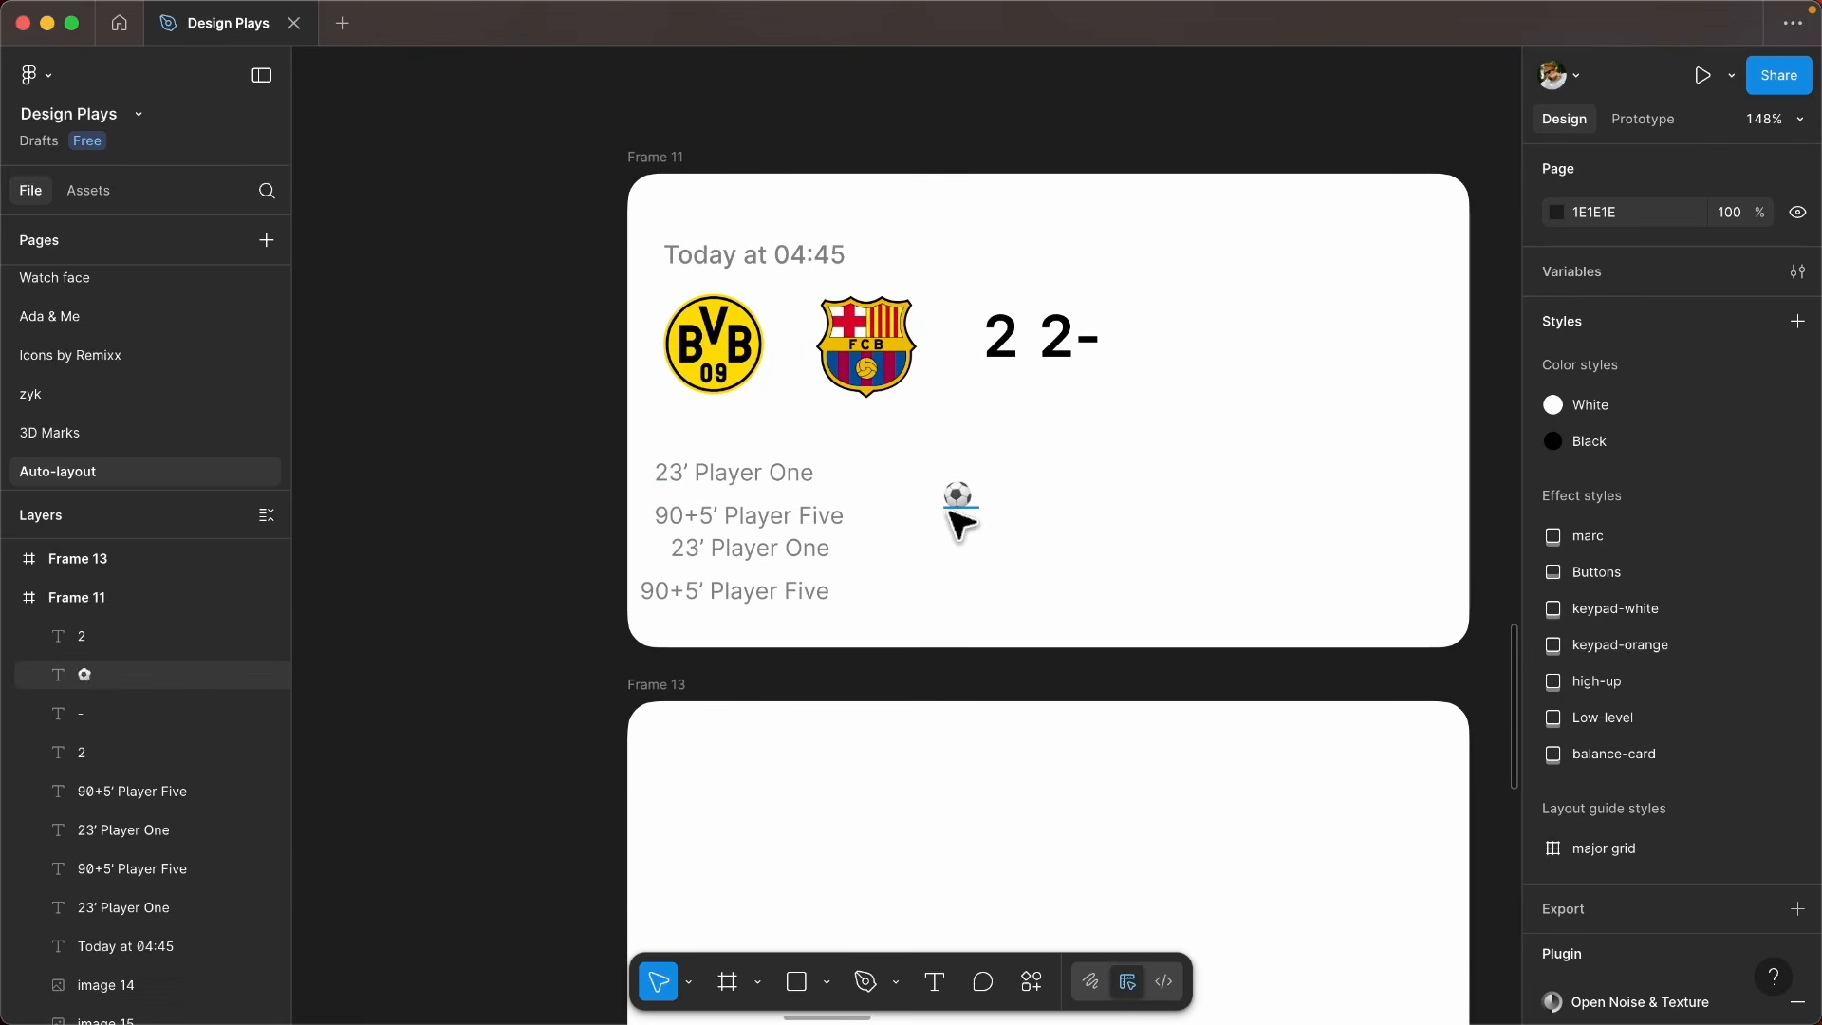
pyautogui.scroll(-1, 806, 405)
pyautogui.scroll(-3, 802, 404)
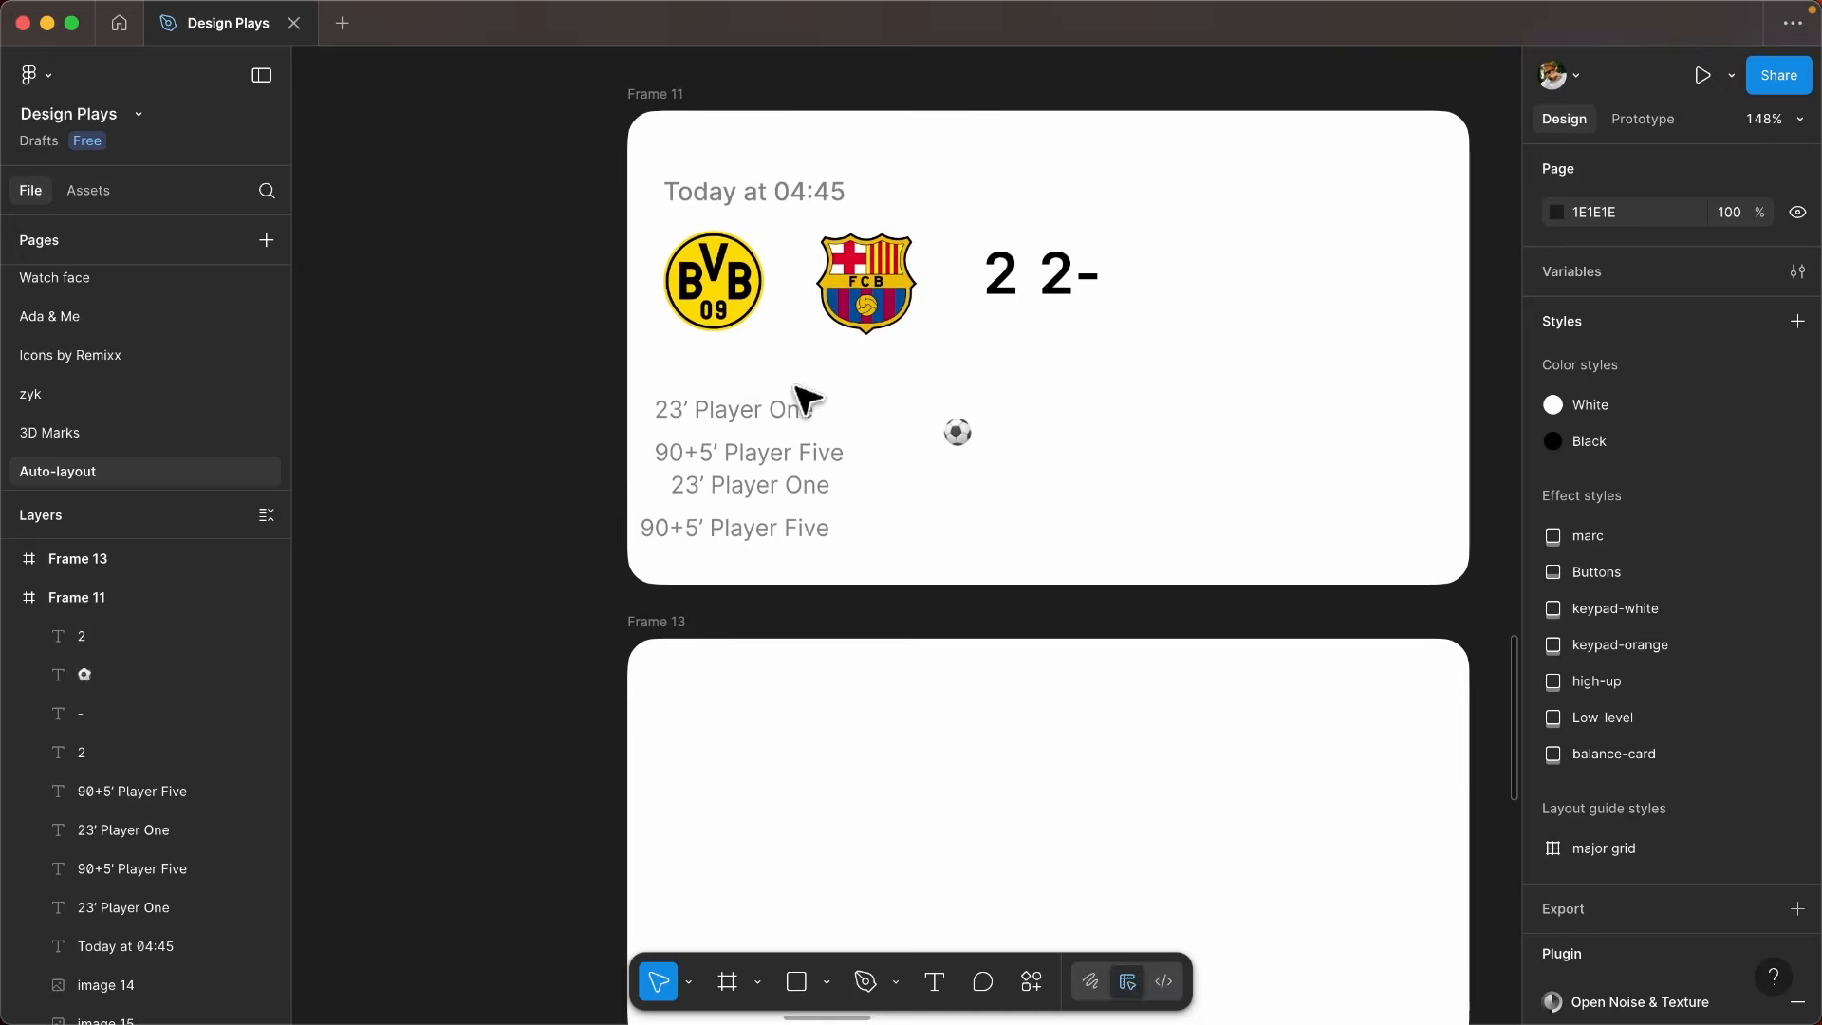
pyautogui.scroll(-2, 683, 493)
pyautogui.scroll(-1, 776, 500)
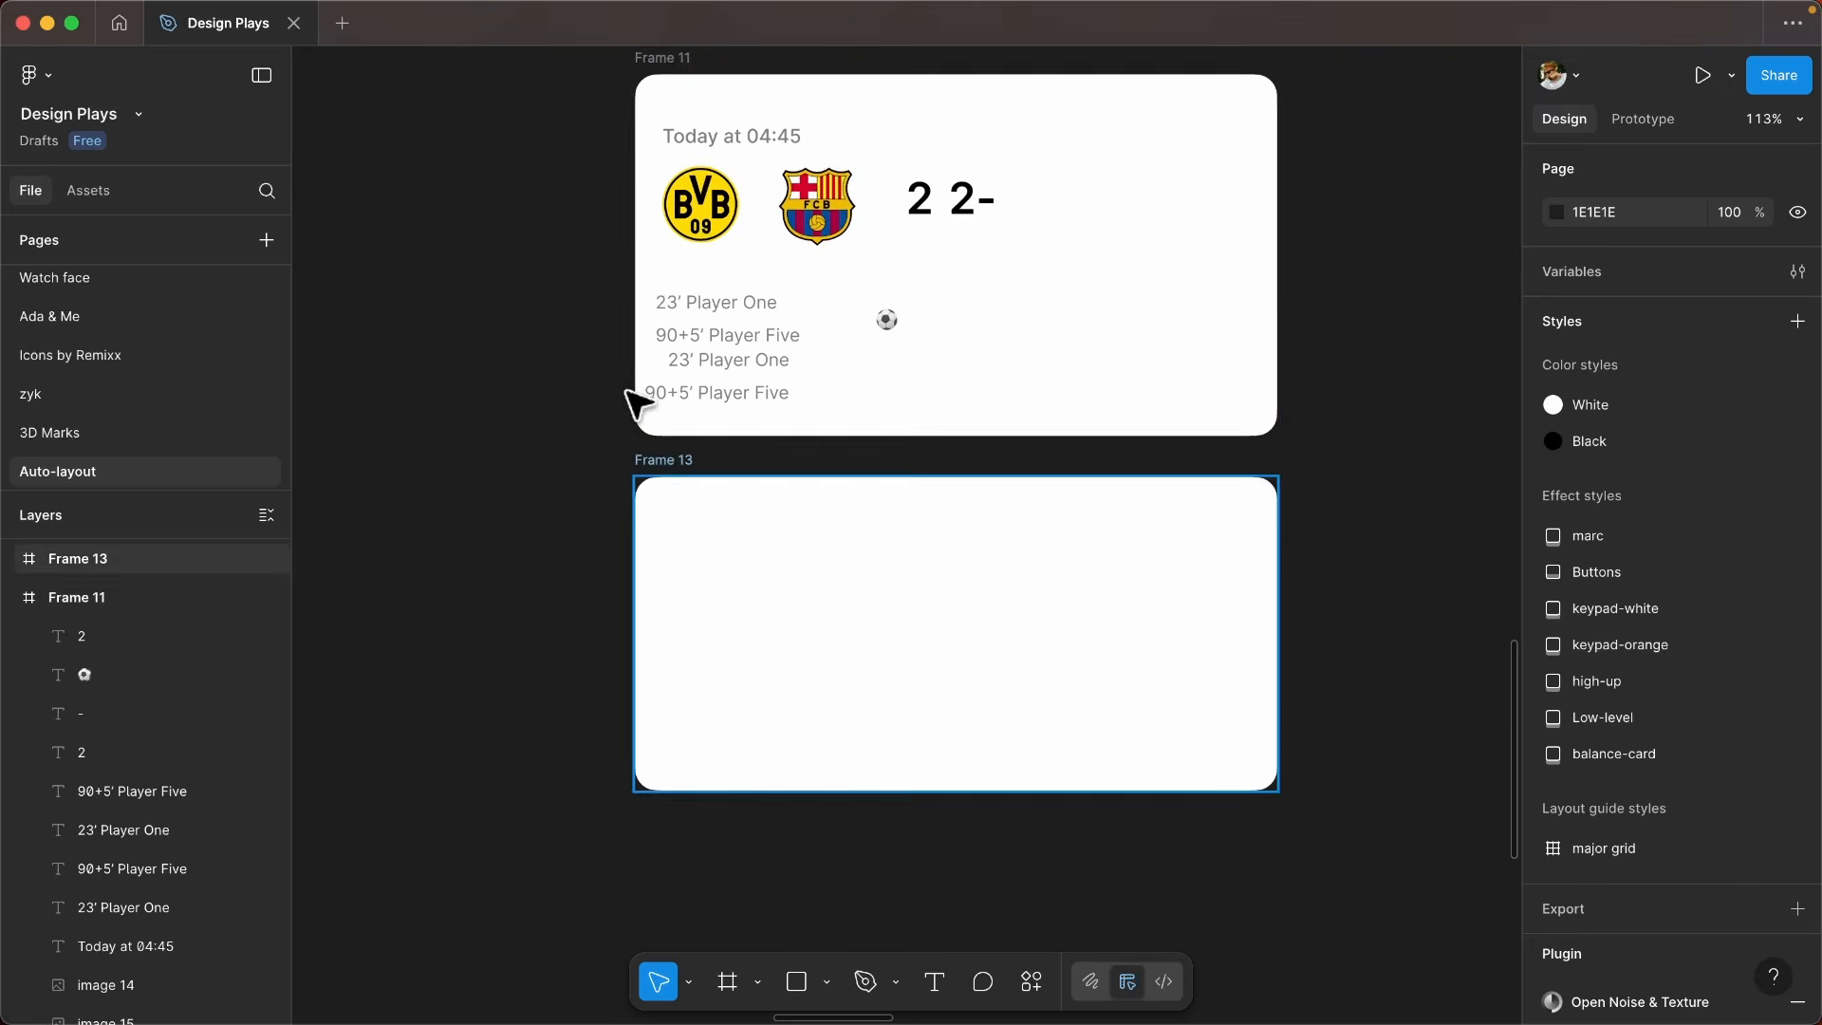
pyautogui.click(680, 464)
pyautogui.moveTo(731, 138); pyautogui.dragTo(713, 555)
pyautogui.moveTo(866, 194); pyautogui.dragTo(857, 615)
pyautogui.moveTo(962, 201); pyautogui.dragTo(1027, 612)
pyautogui.moveTo(857, 612); pyautogui.dragTo(842, 612)
pyautogui.moveTo(987, 201); pyautogui.dragTo(935, 612)
# - Move the two pairs of scorer texts into Frame 13, one pair below each team crest
pyautogui.scroll(-1, 911, 531)
pyautogui.click(793, 237)
pyautogui.keyDown('shift'); pyautogui.click(827, 270); pyautogui.keyUp('shift')
pyautogui.moveTo(827, 242); pyautogui.dragTo(822, 637)
pyautogui.click(818, 294)
pyautogui.keyDown('shift'); pyautogui.click(823, 326); pyautogui.keyUp('shift')
pyautogui.moveTo(824, 298); pyautogui.dragTo(1274, 635)
# - Place the football emoji between the scorer pairs below the score dash and fine-tune the arrangement in Frame 13
pyautogui.moveTo(942, 258); pyautogui.dragTo(989, 644)
pyautogui.click(1598, 271)
pyautogui.click(987, 544)
pyautogui.click(1597, 271)
pyautogui.moveTo(1235, 490); pyautogui.dragTo(1242, 774)
pyautogui.moveTo(1251, 545); pyautogui.dragTo(1265, 549)
pyautogui.moveTo(1079, 540); pyautogui.dragTo(1053, 504)
pyautogui.click(1162, 543)
# - Examine how the date, crests, score and scorer texts are arranged in Frame 13
pyautogui.scroll(-2, 833, 390)
pyautogui.scroll(2, 889, 430)
pyautogui.click(1015, 463)
pyautogui.hscroll(1, 987, 489)
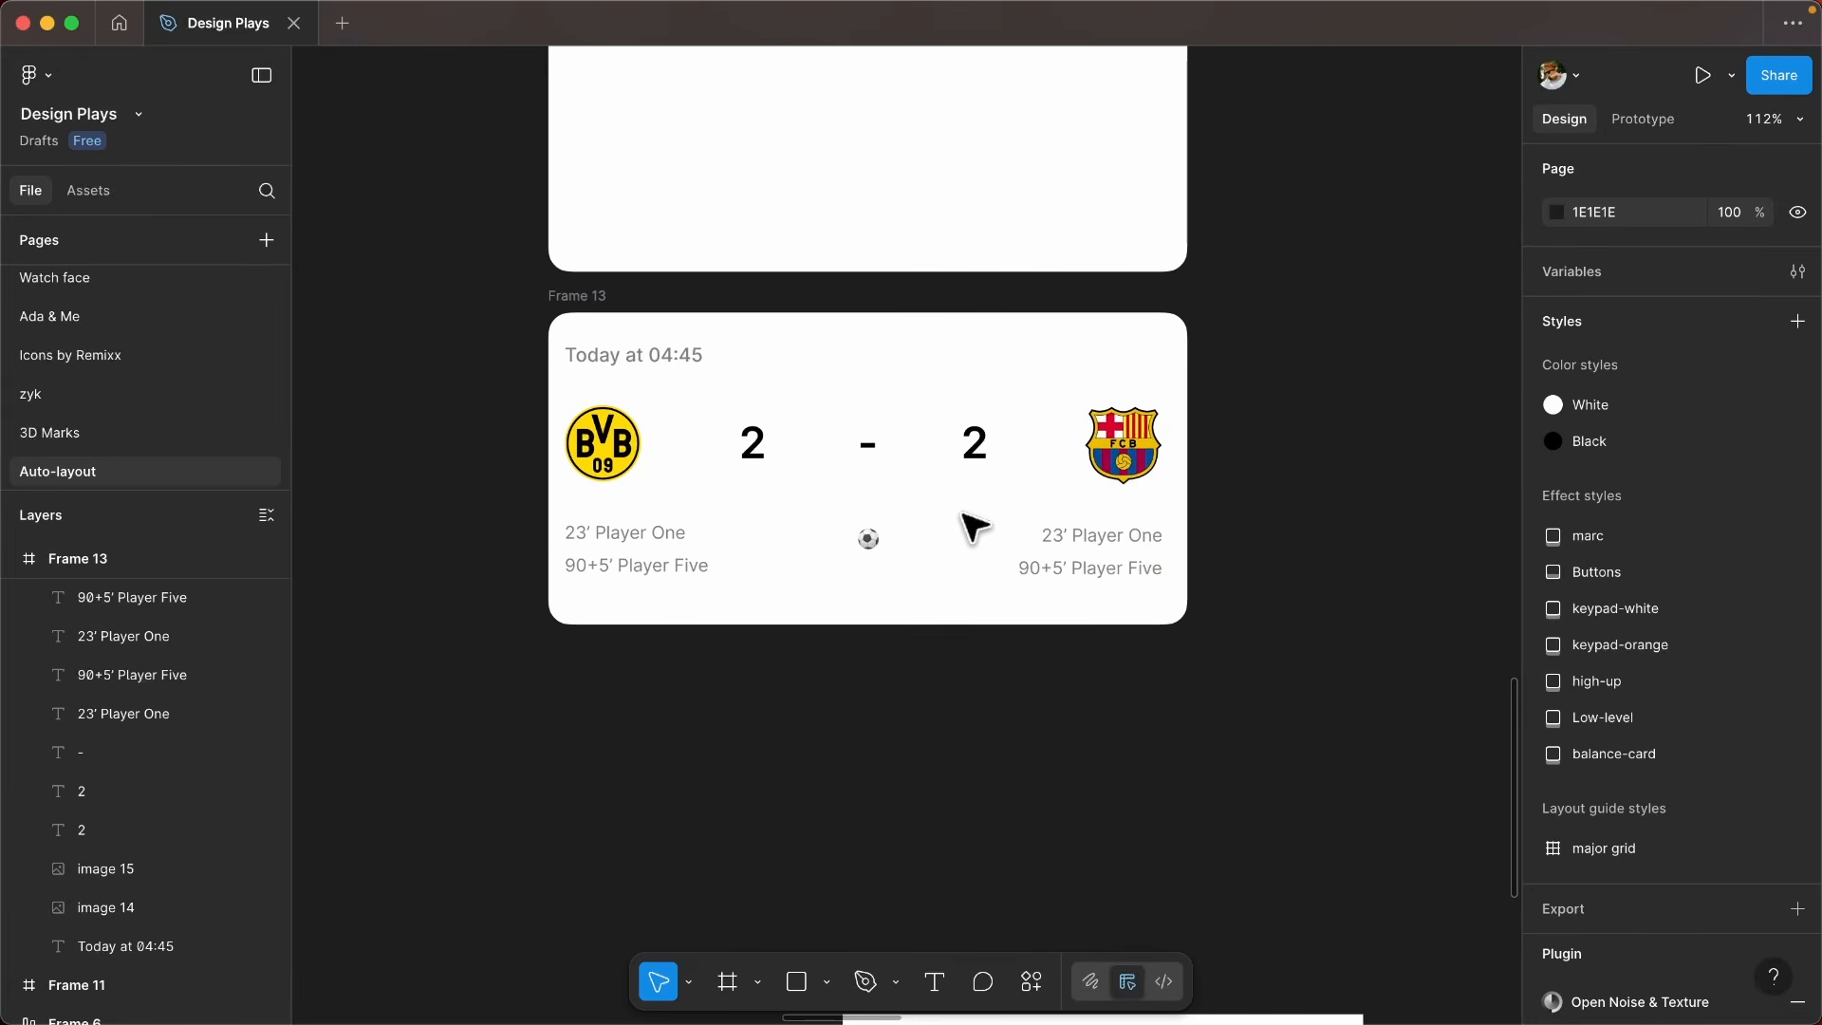
pyautogui.scroll(1, 960, 500)
pyautogui.hscroll(-1, 960, 500)
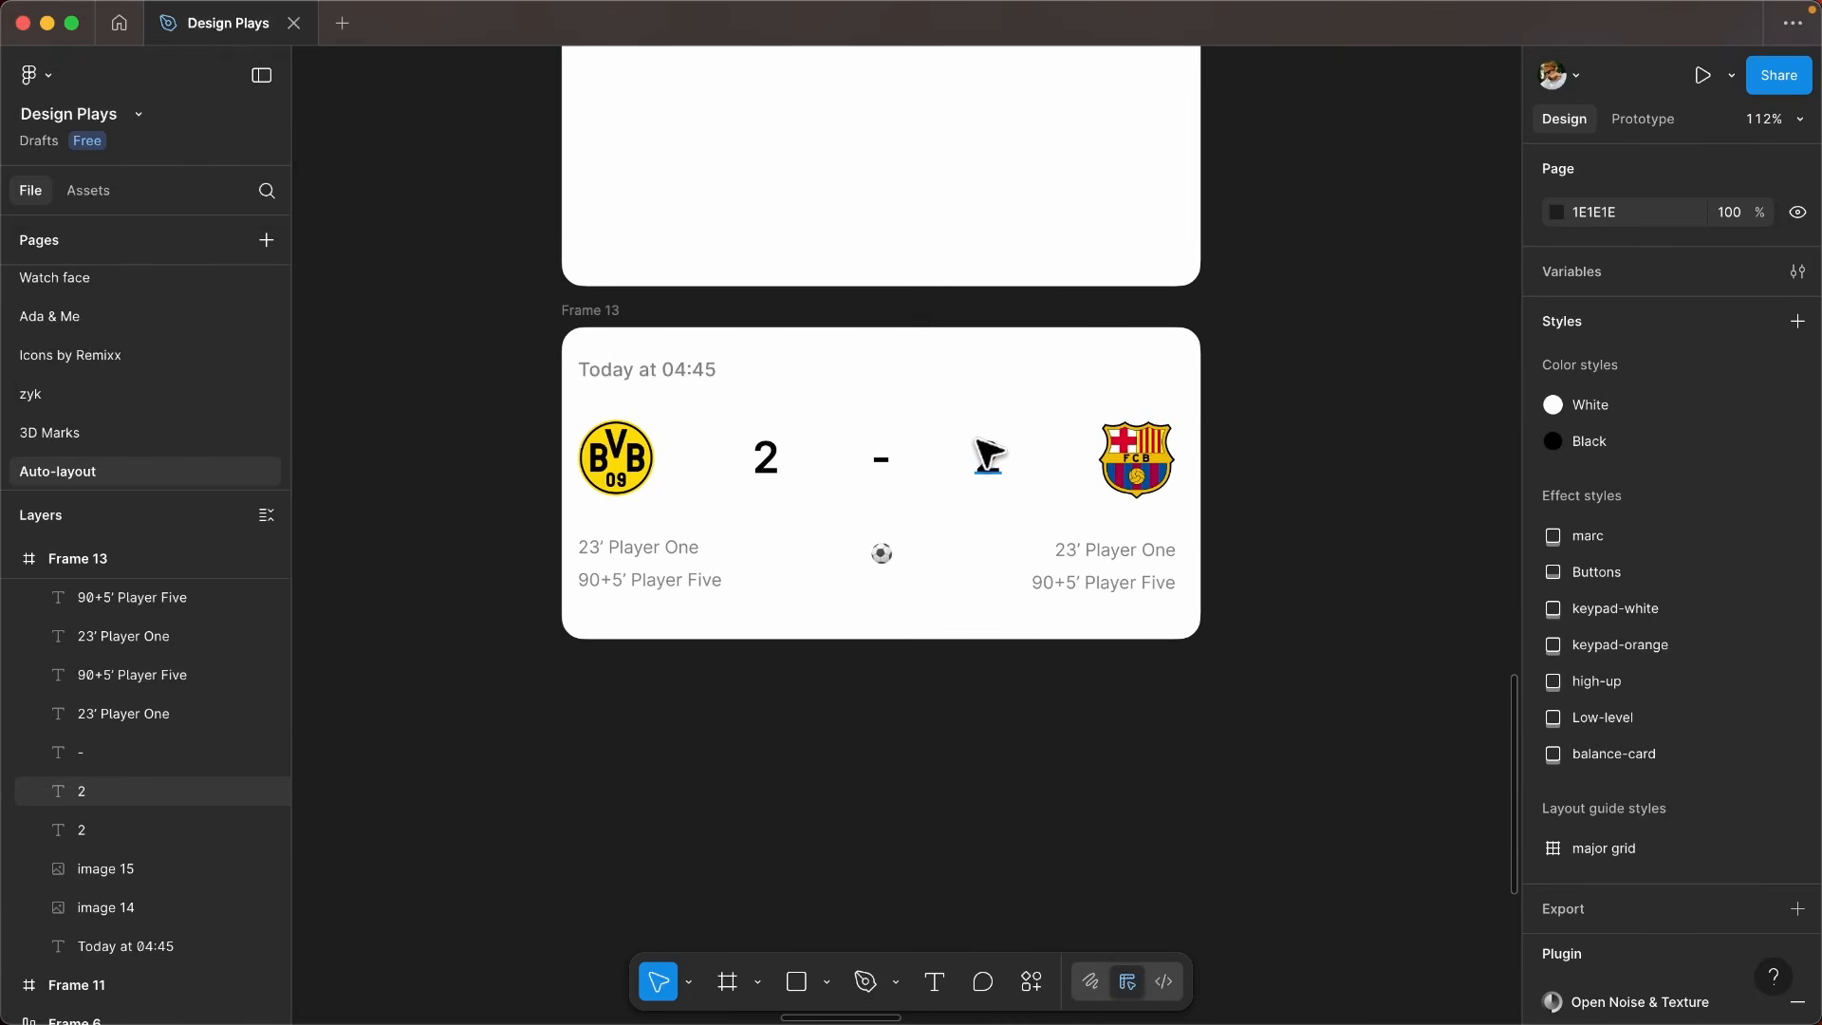
pyautogui.scroll(2, 949, 480)
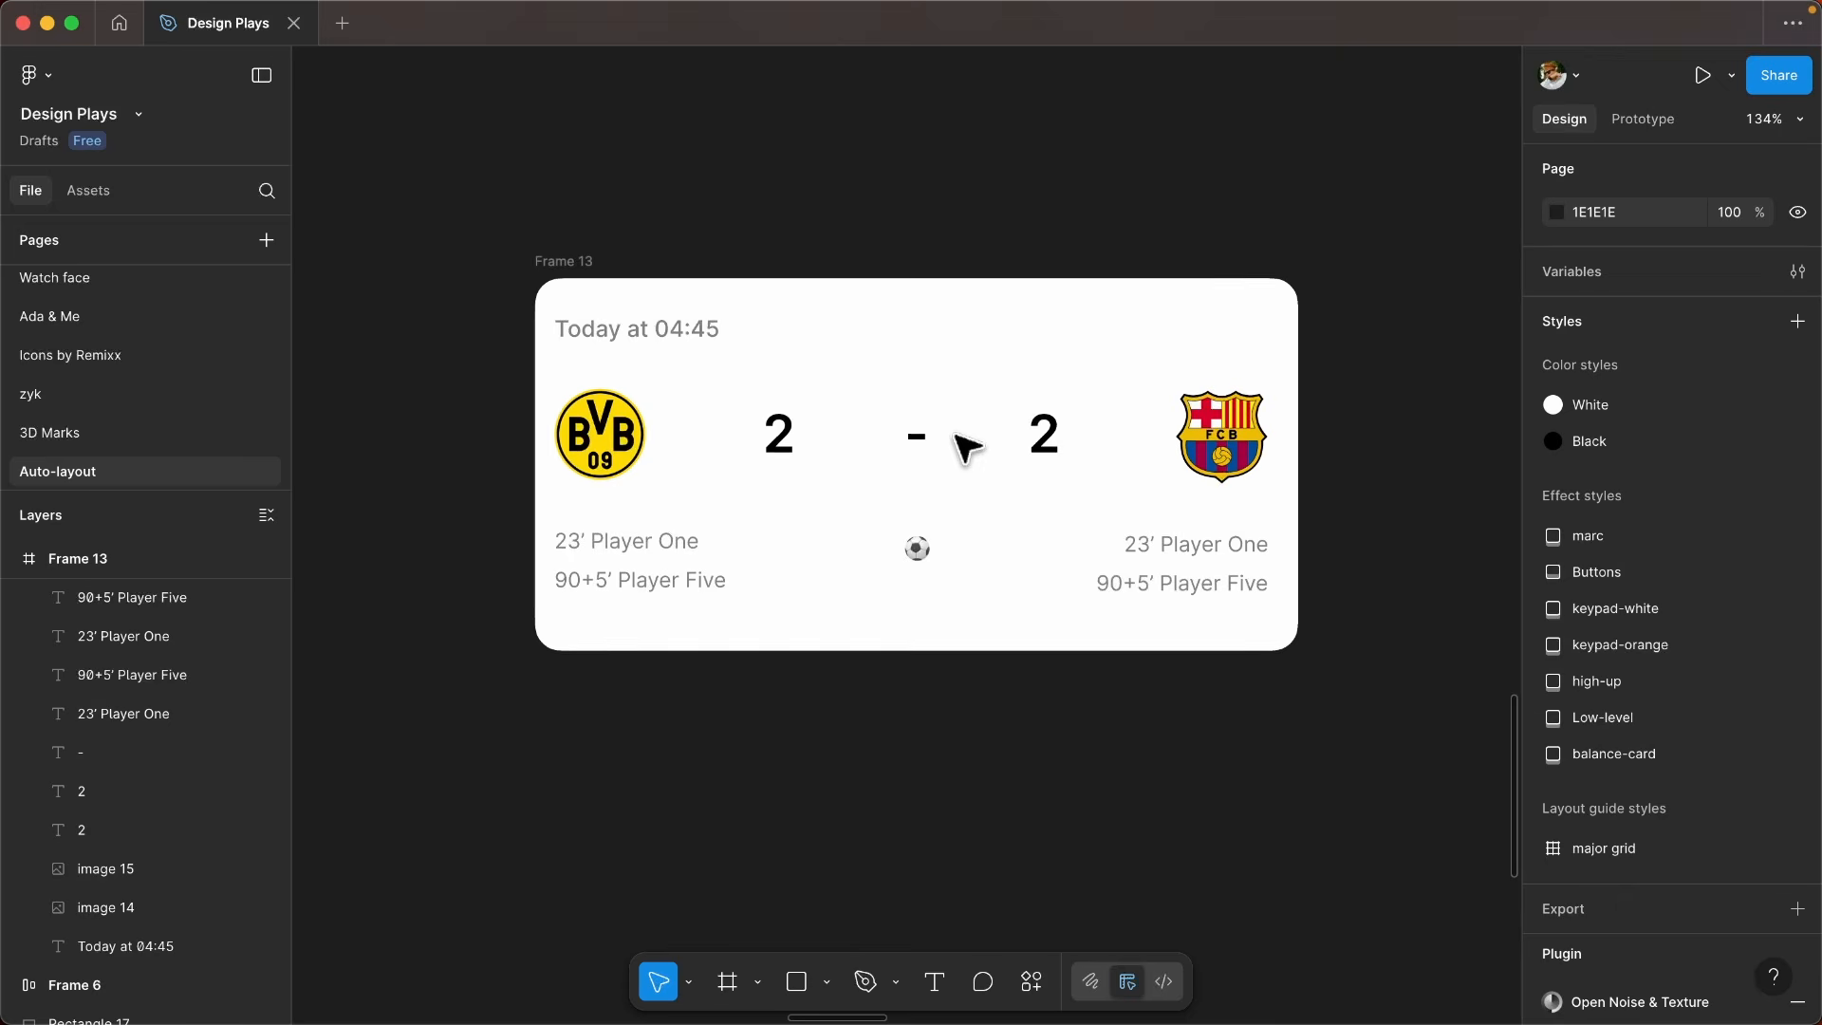
pyautogui.scroll(1, 973, 494)
pyautogui.hscroll(-1, 972, 493)
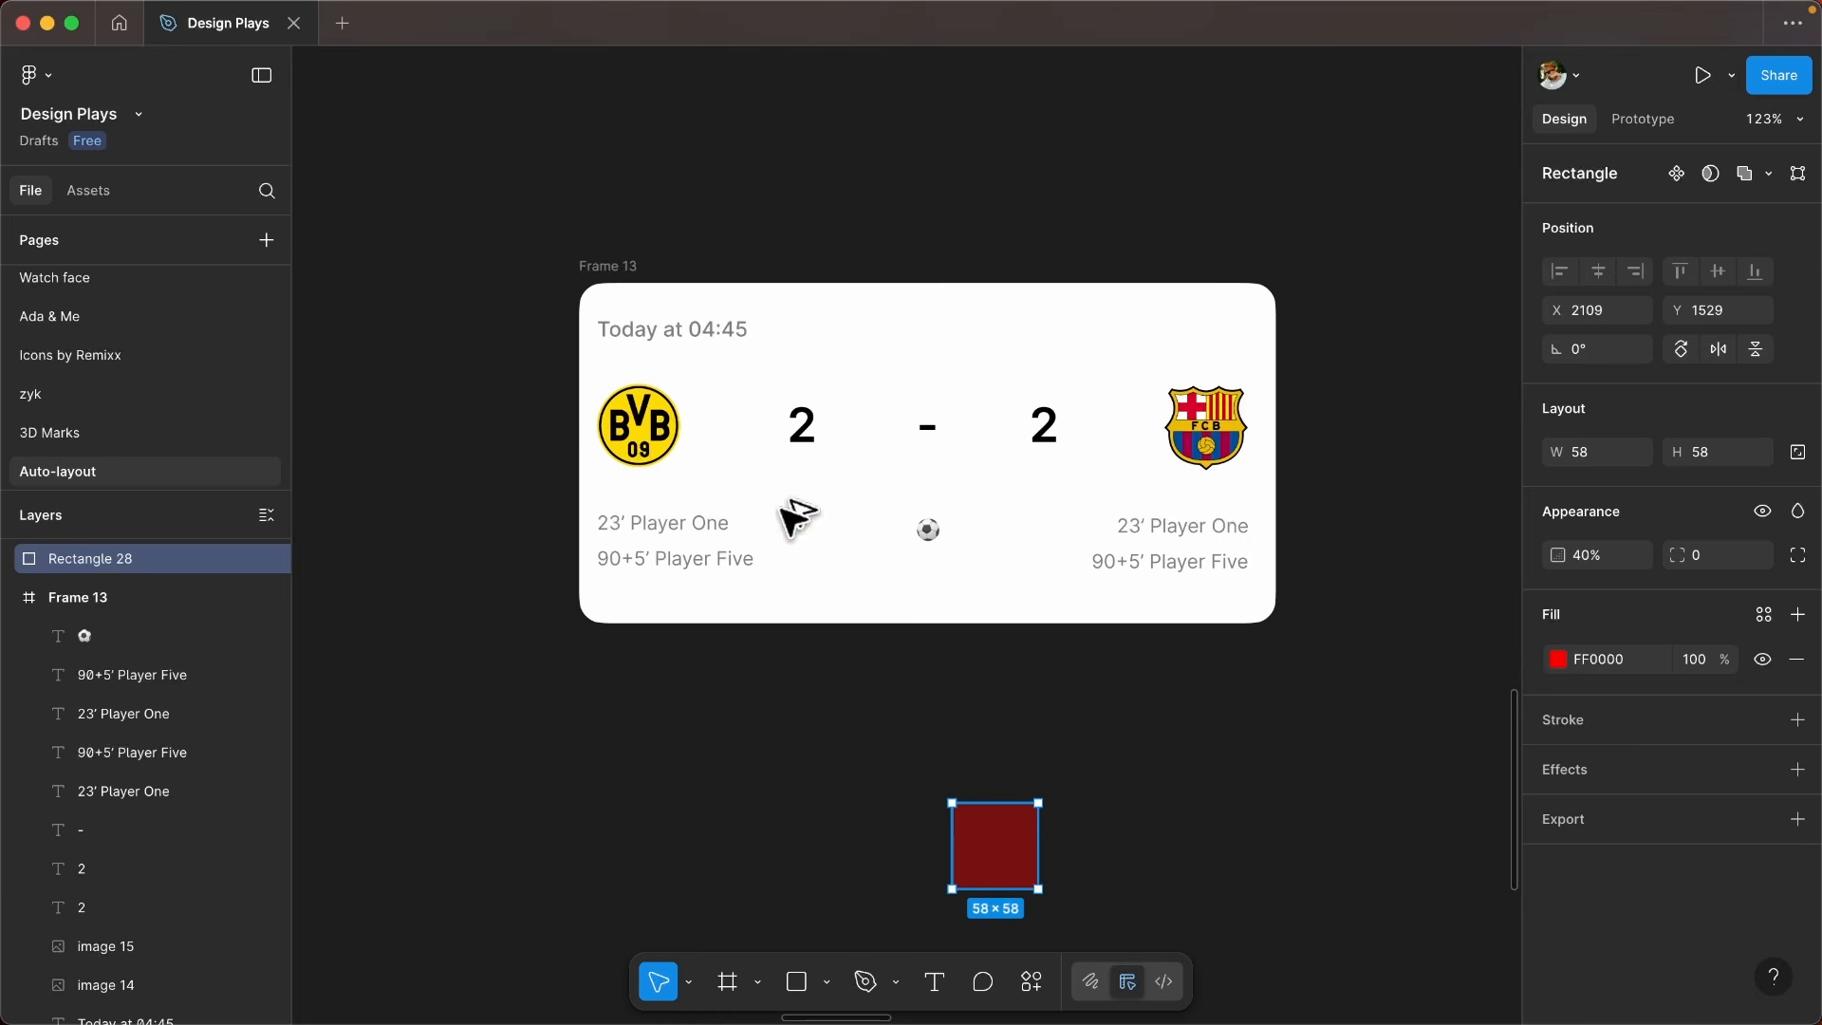
# - Overlay the date, crests and score characters with FF0000 rectangles at 40% opacity, and the whole score row with a 456 × 73 one at 20%
pyautogui.moveTo(790, 517); pyautogui.dragTo(624, 339)
pyautogui.moveTo(624, 338); pyautogui.dragTo(823, 324)
pyautogui.moveTo(823, 324); pyautogui.dragTo(809, 323)
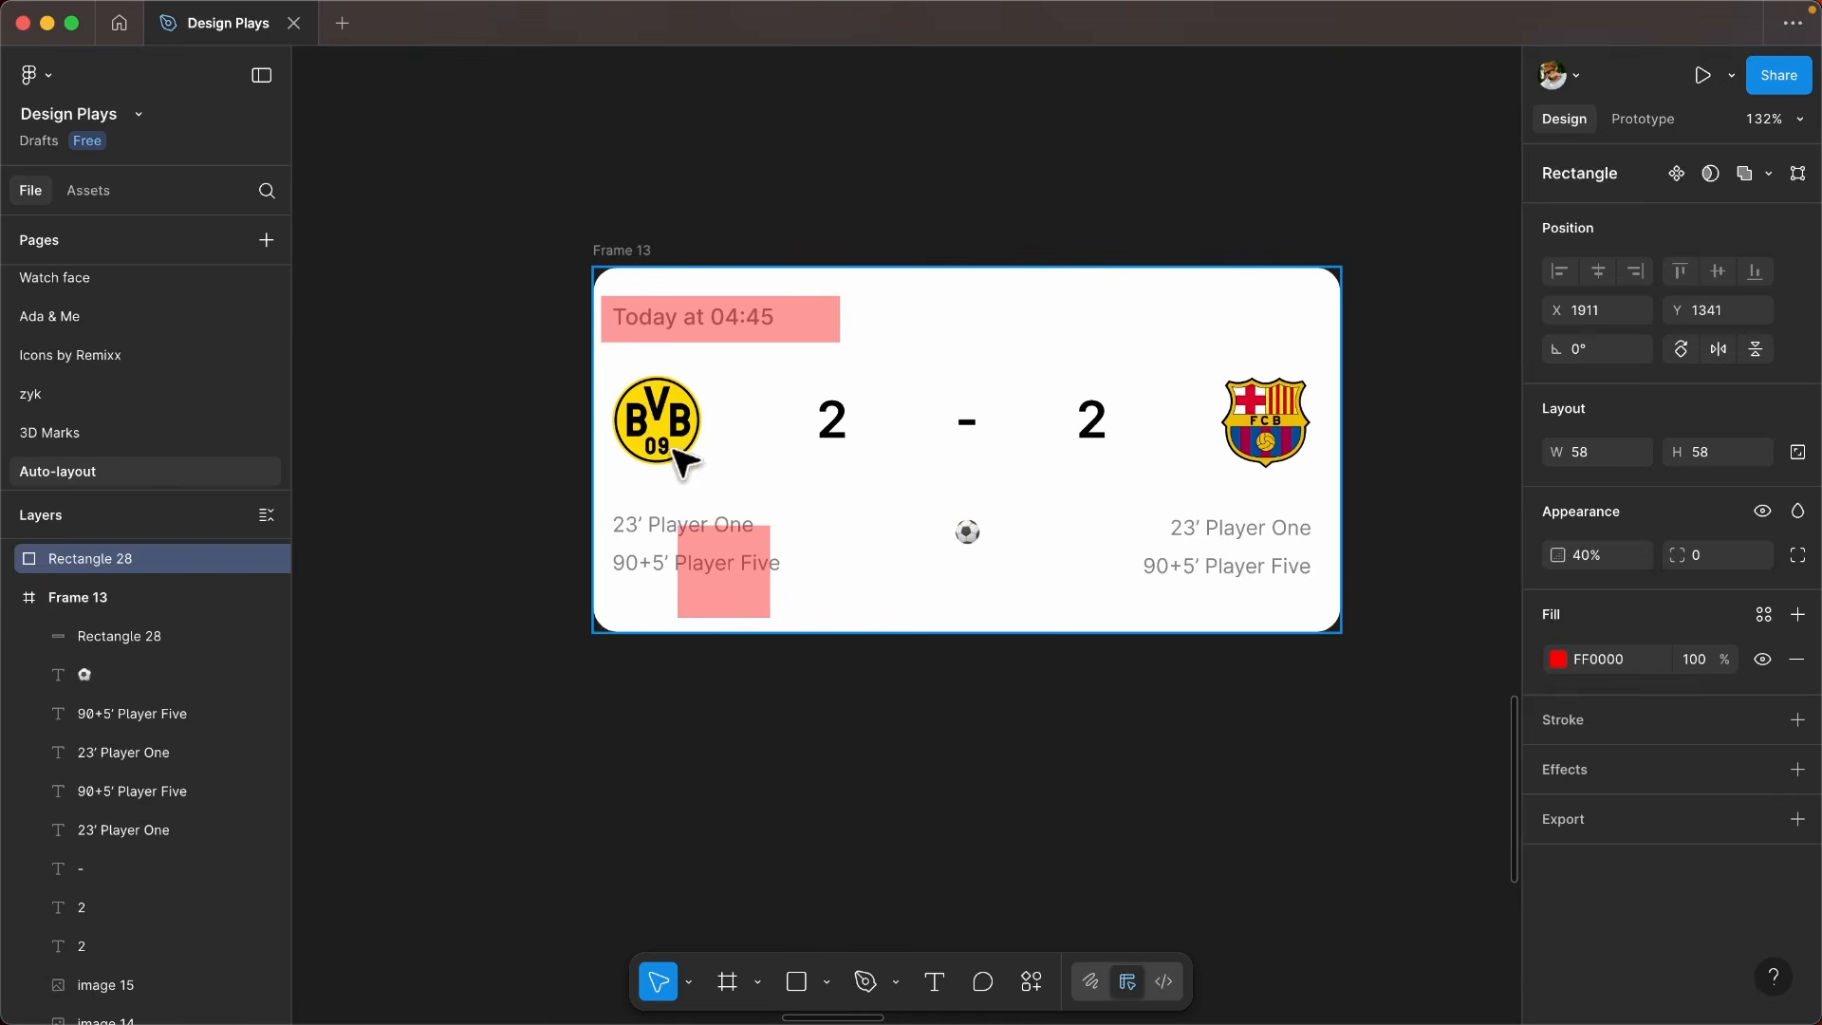
pyautogui.moveTo(673, 450)
pyautogui.mouseDown()
pyautogui.moveTo(667, 403)
pyautogui.moveTo(667, 443)
pyautogui.mouseUp()
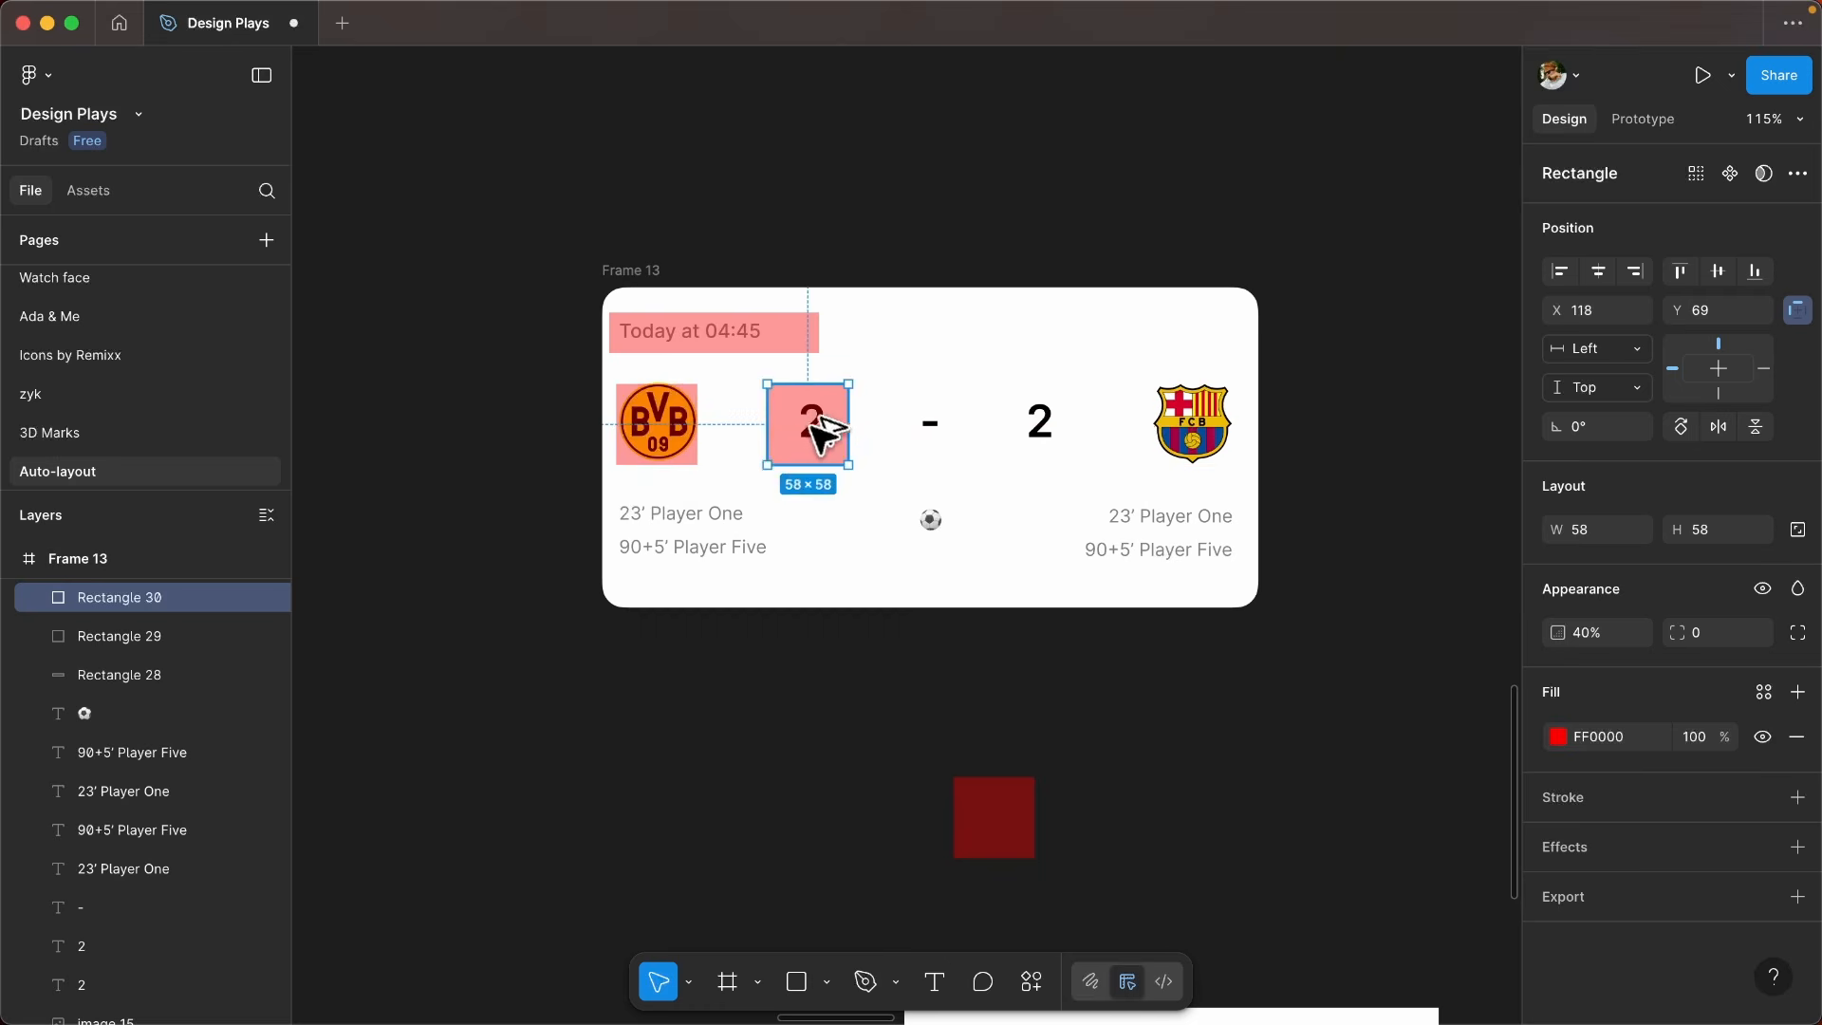
pyautogui.moveTo(801, 418); pyautogui.dragTo(1049, 427)
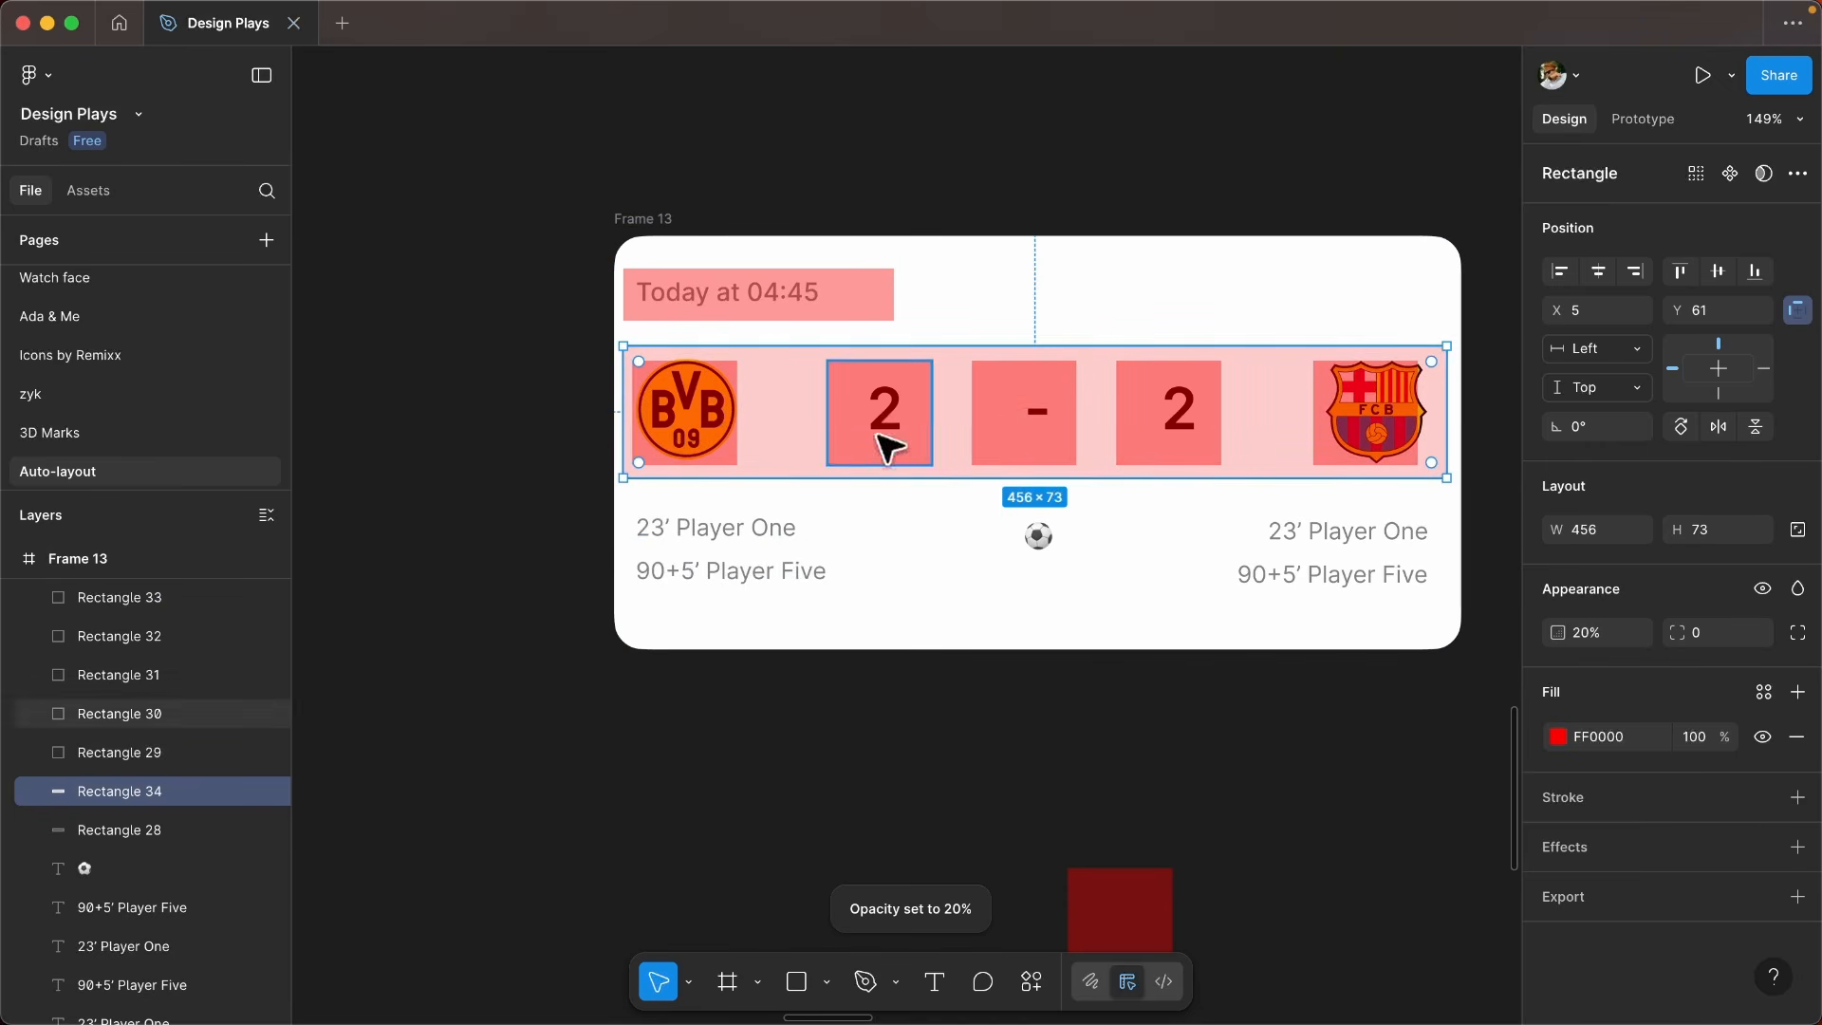
# - Copy the 456 × 73 row overlay onto the scorer row and cover both BVB scorer lines with 121-wide, 40% red rectangles
pyautogui.moveTo(762, 442); pyautogui.dragTo(899, 552)
pyautogui.scroll(3, 612, 474)
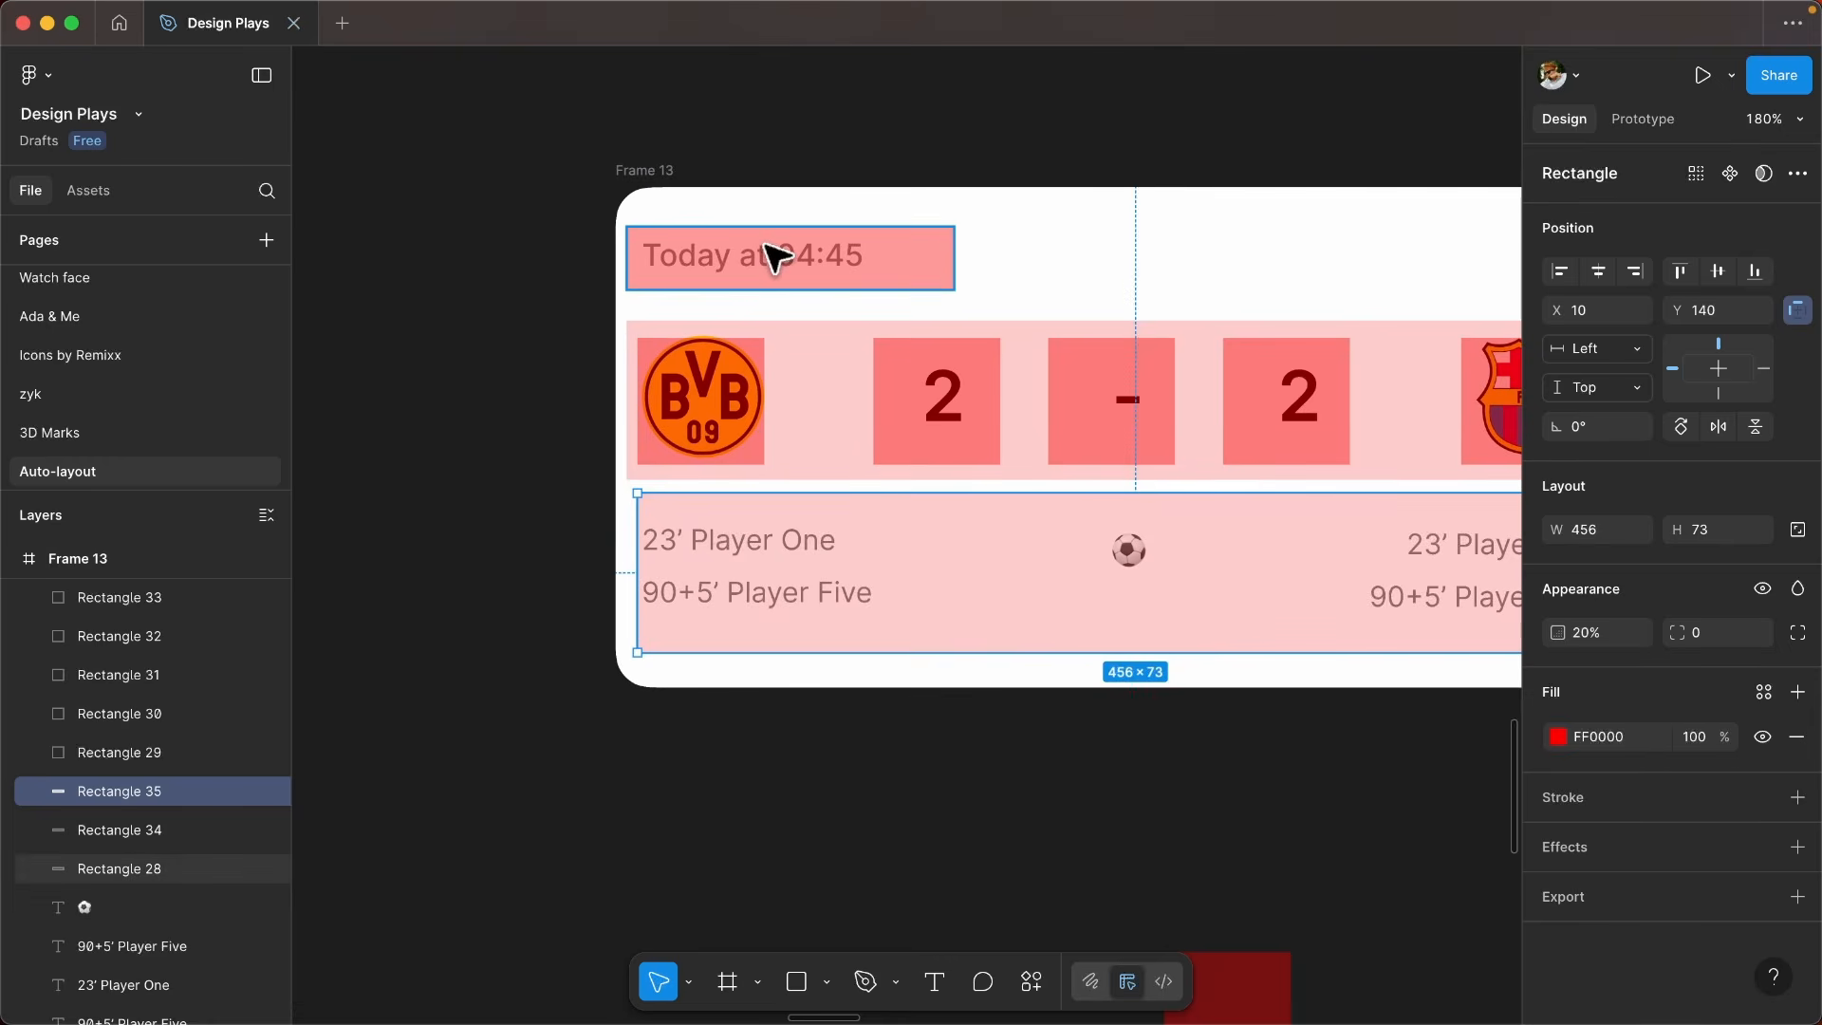
pyautogui.click(778, 253)
pyautogui.moveTo(785, 252); pyautogui.dragTo(816, 545)
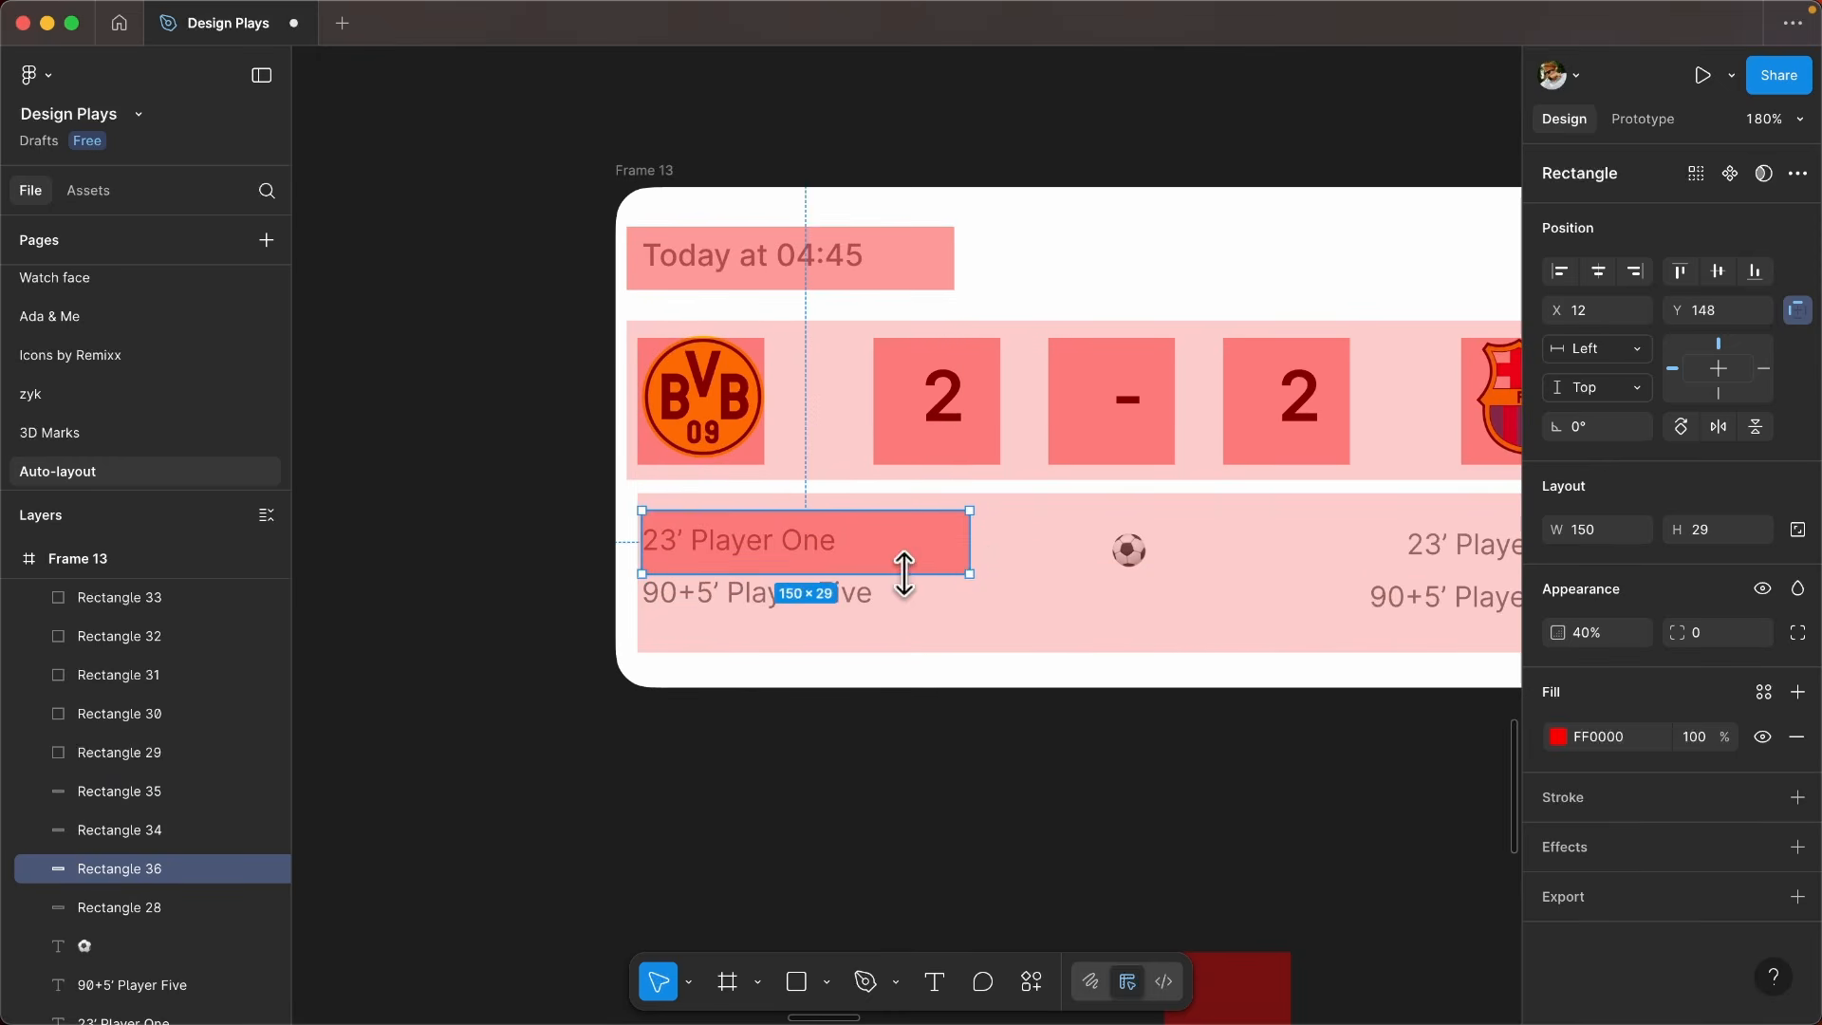
pyautogui.moveTo(977, 565); pyautogui.dragTo(902, 549)
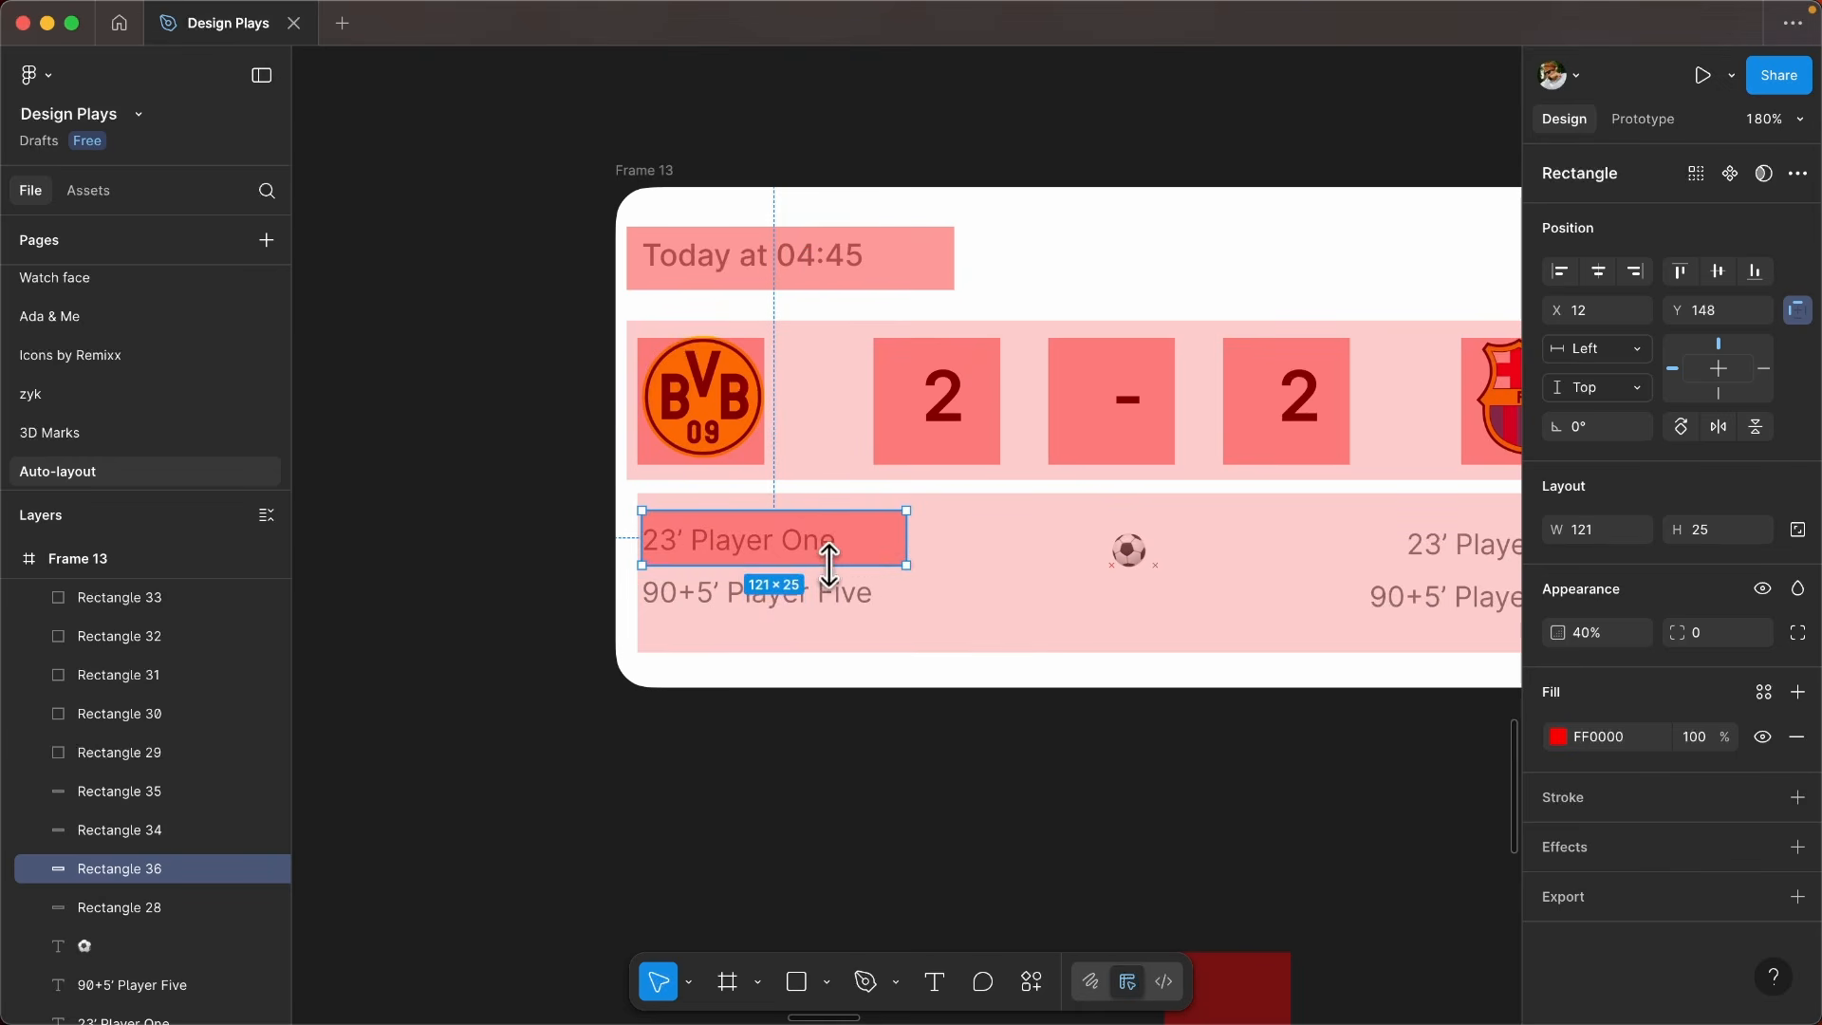
pyautogui.moveTo(840, 543); pyautogui.dragTo(850, 594)
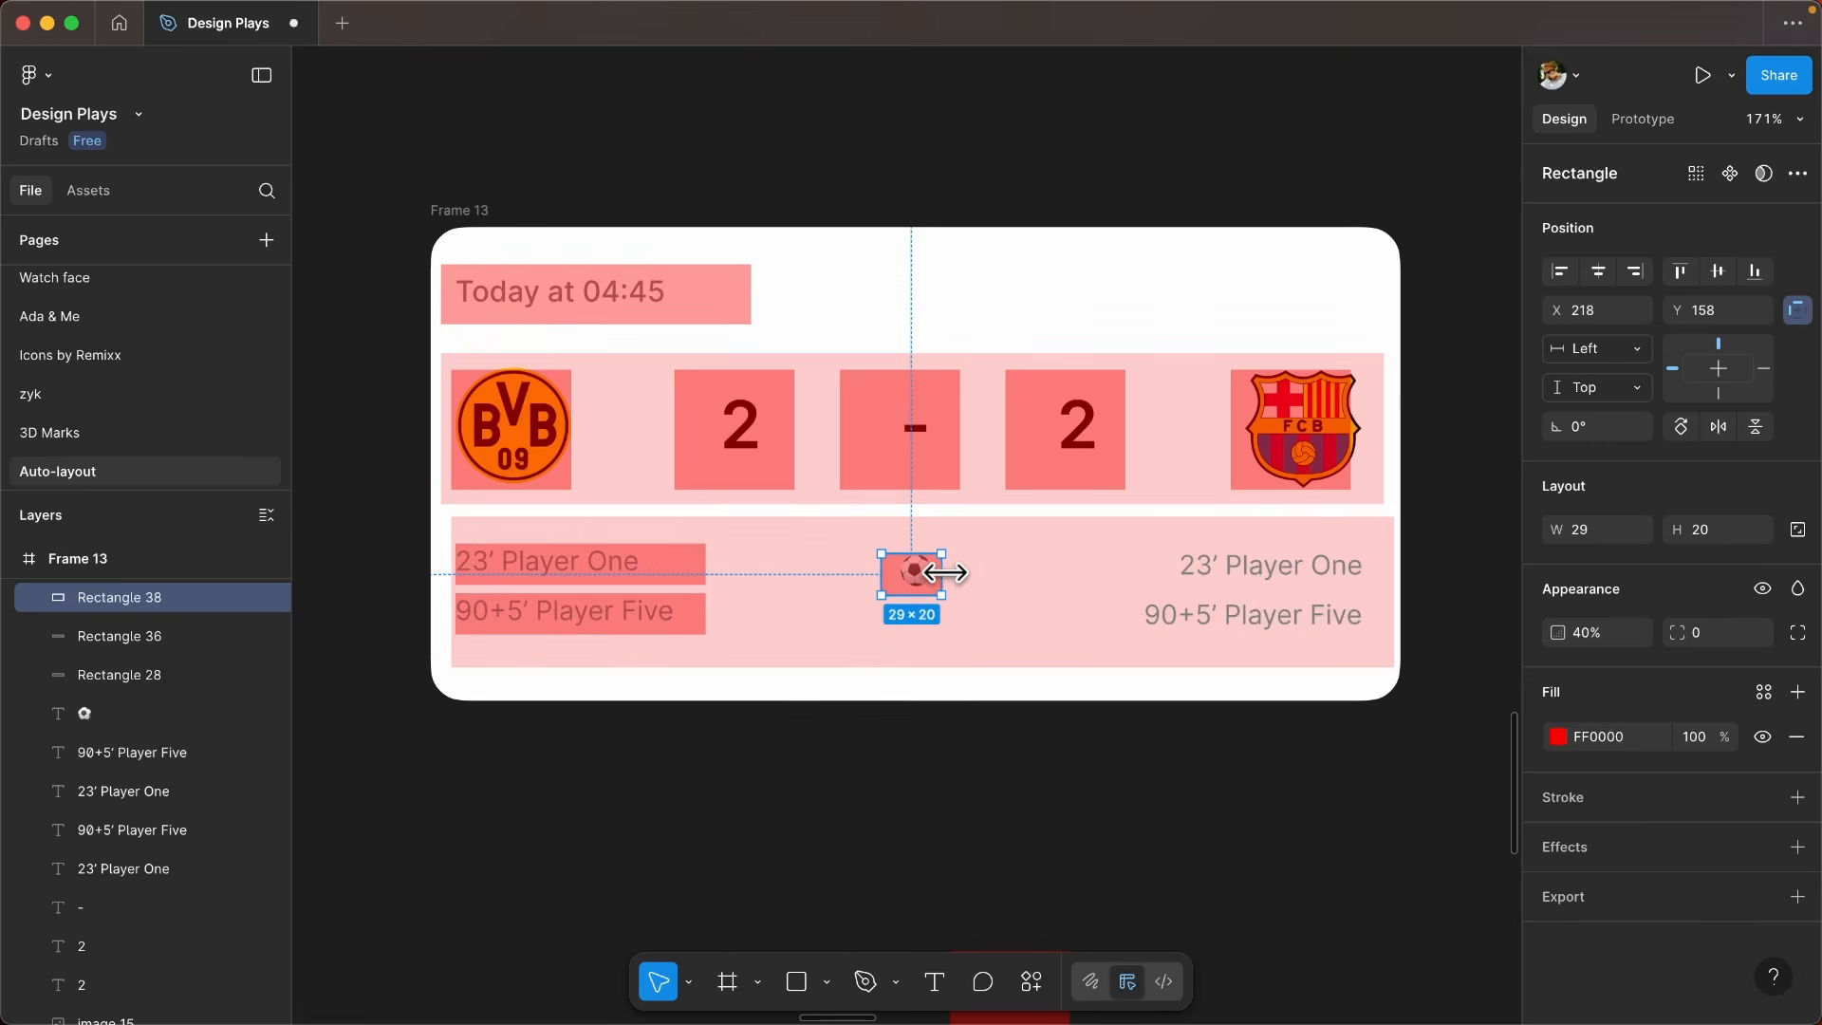
# - Duplicate the scorer-line overlays onto the FCB scorer lines and cover the football emoji with a matching rectangle
pyautogui.click(685, 572)
pyautogui.keyDown('shift'); pyautogui.click(660, 610); pyautogui.keyUp('shift')
pyautogui.moveTo(653, 609); pyautogui.dragTo(1266, 596)
pyautogui.scroll(-2, 994, 550)
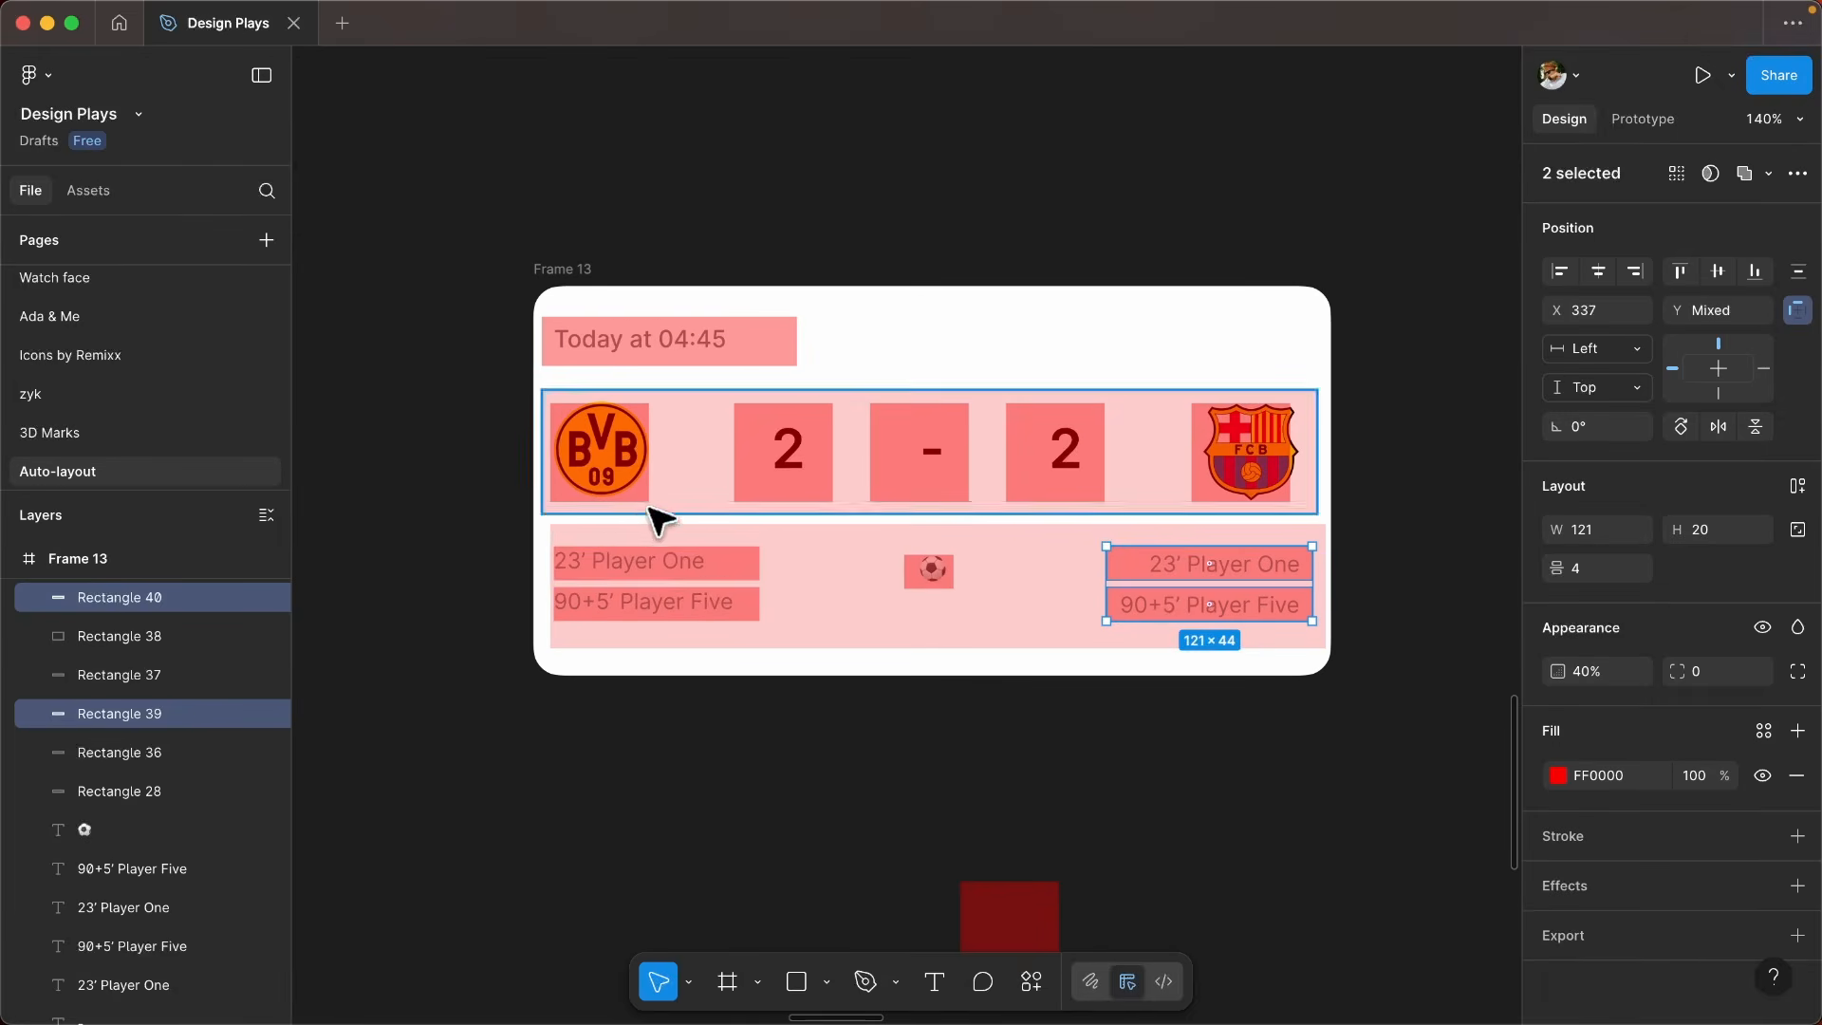
pyautogui.scroll(-3, 807, 571)
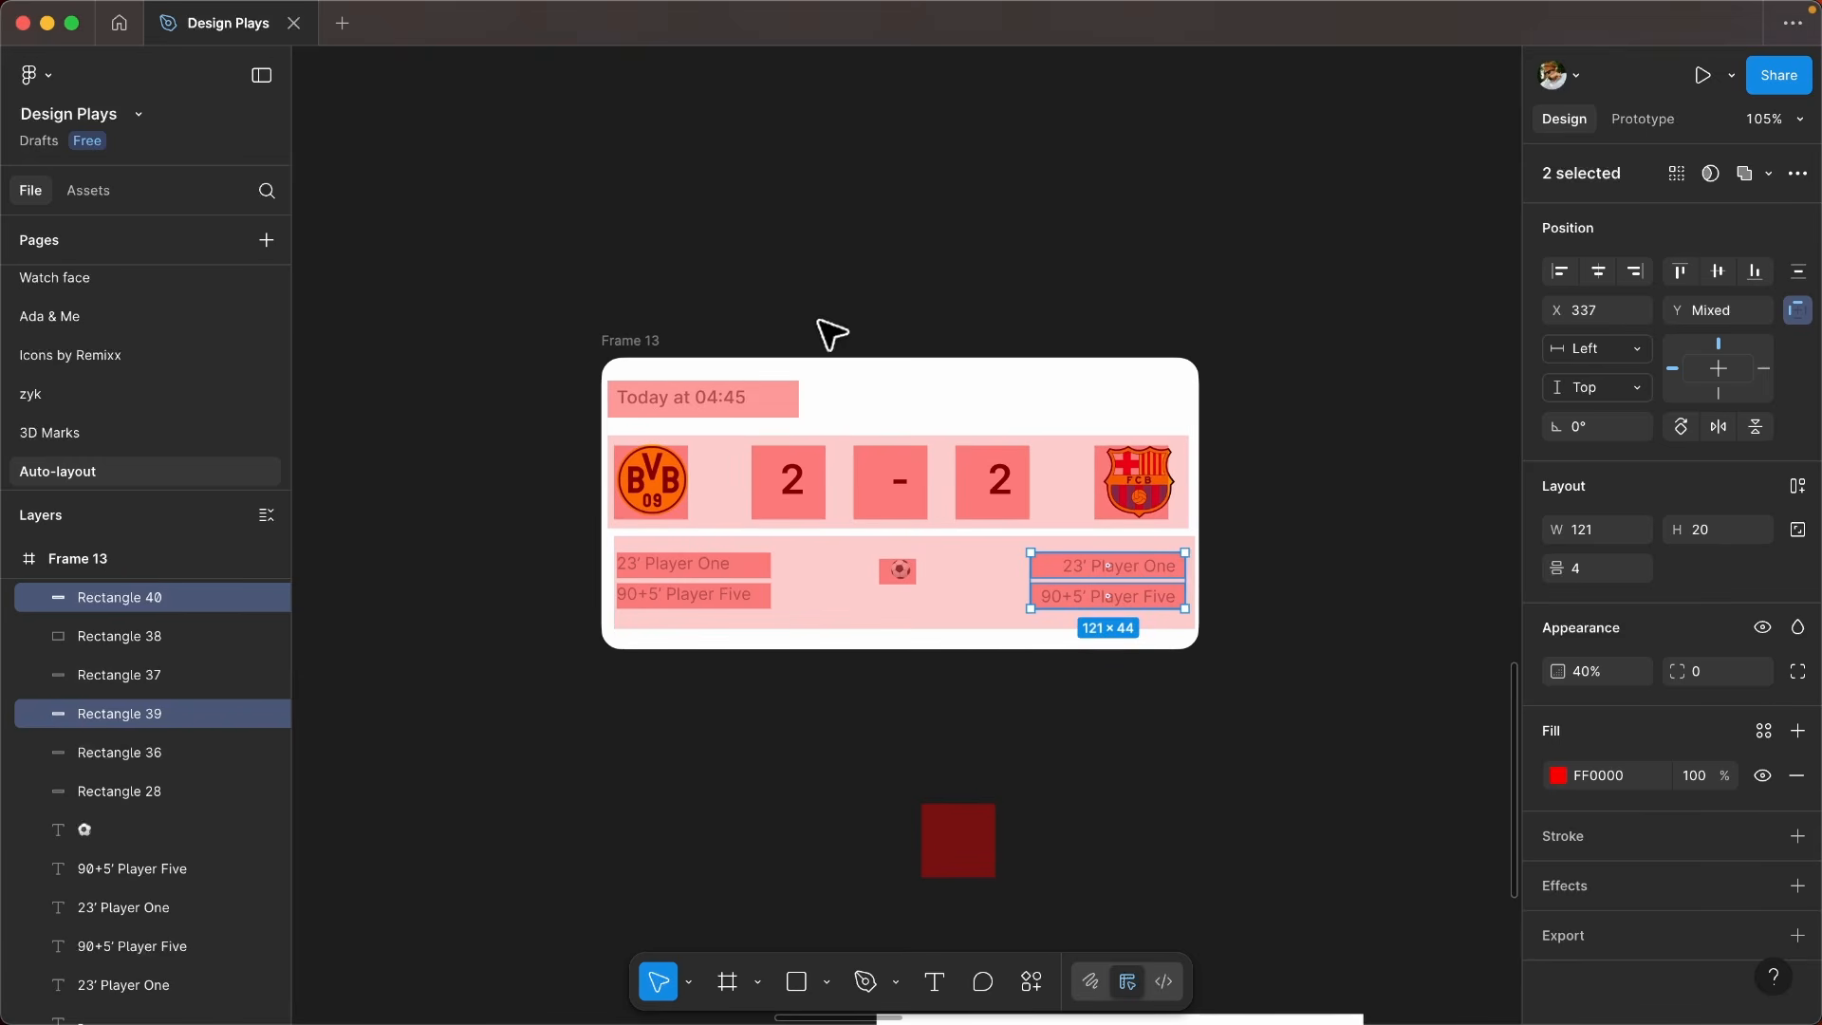
pyautogui.click(724, 332)
pyautogui.scroll(3, 647, 437)
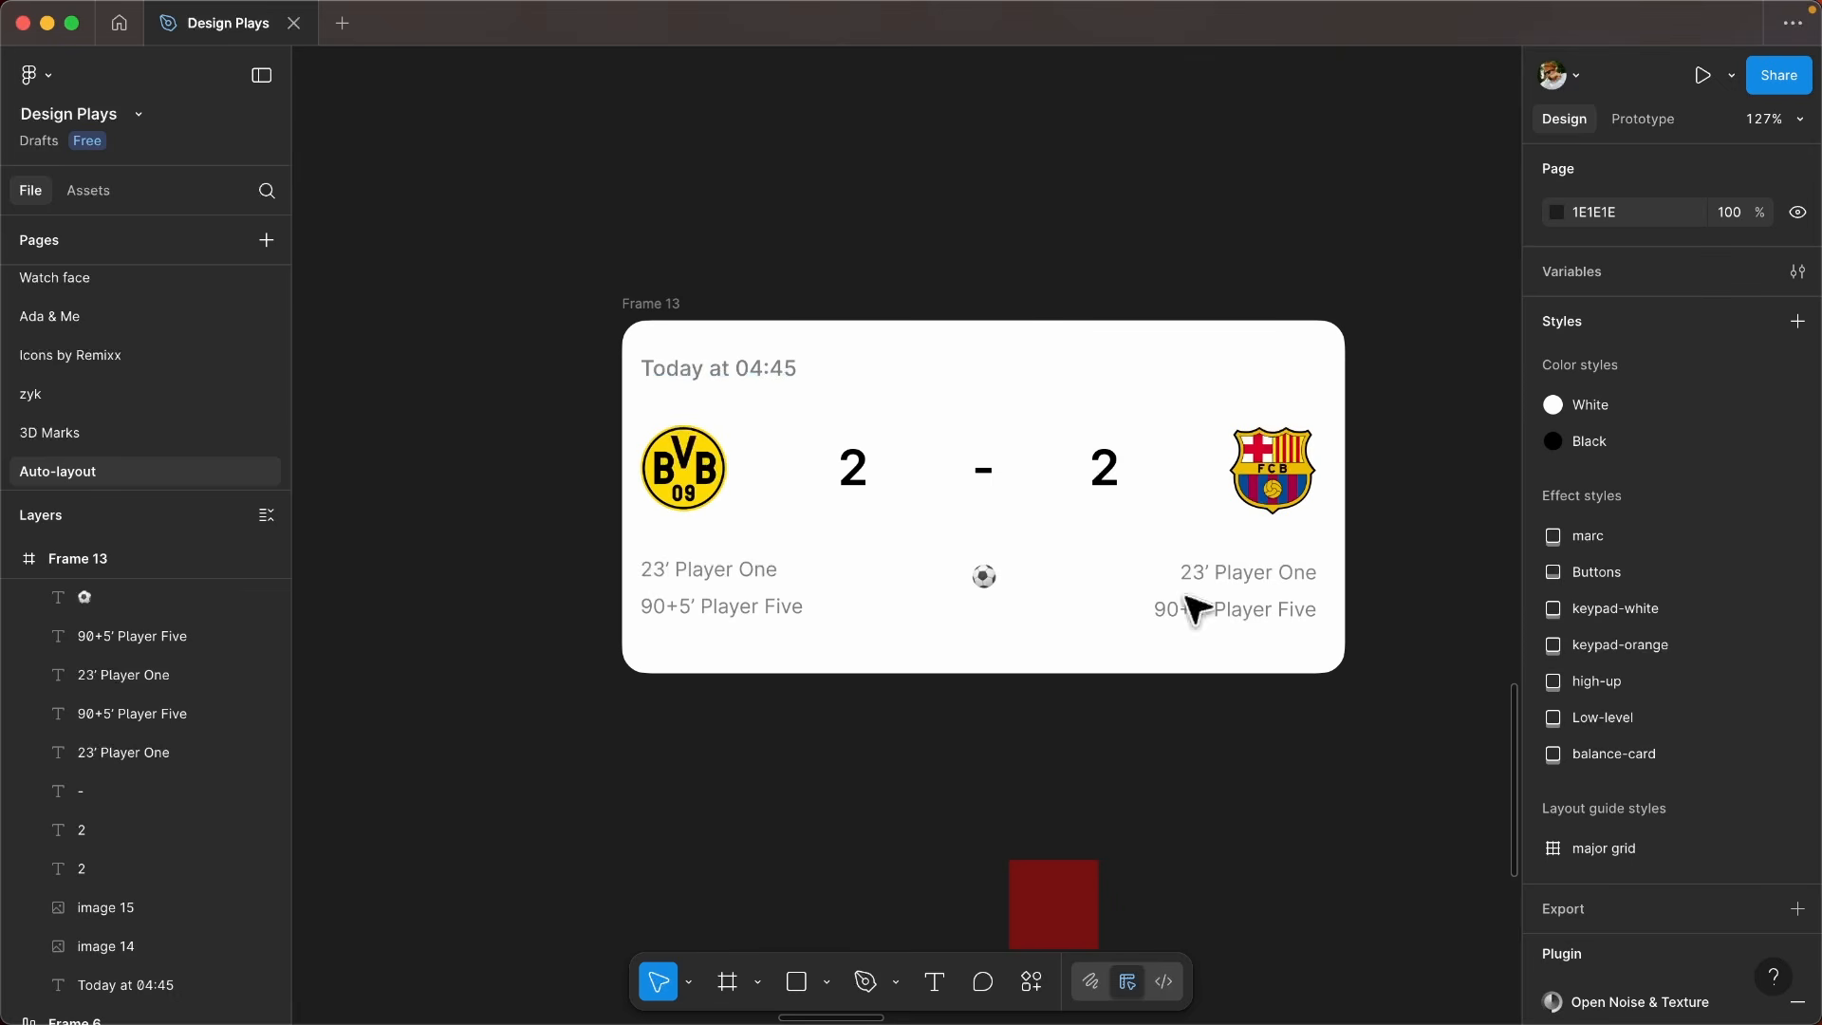
pyautogui.hscroll(1, 1197, 609)
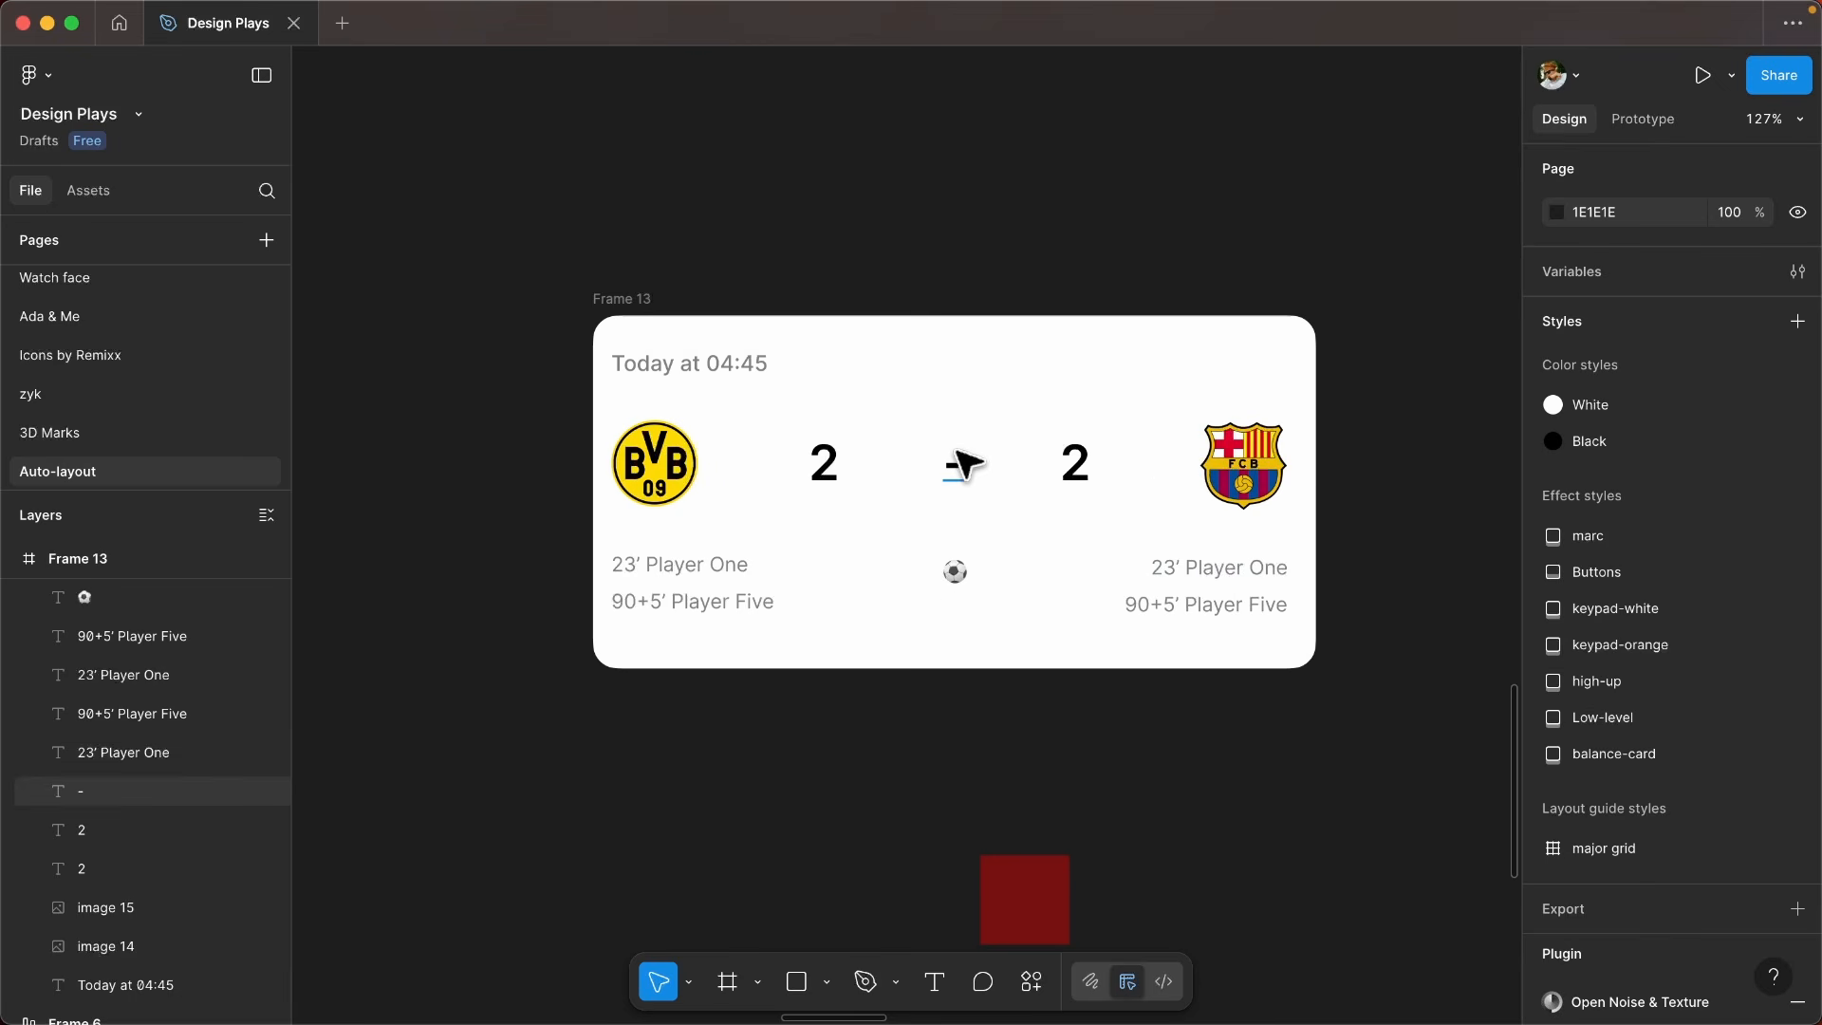
# - Wrap the "Today at 04:45" text in its own auto layout frame
pyautogui.click(765, 364)
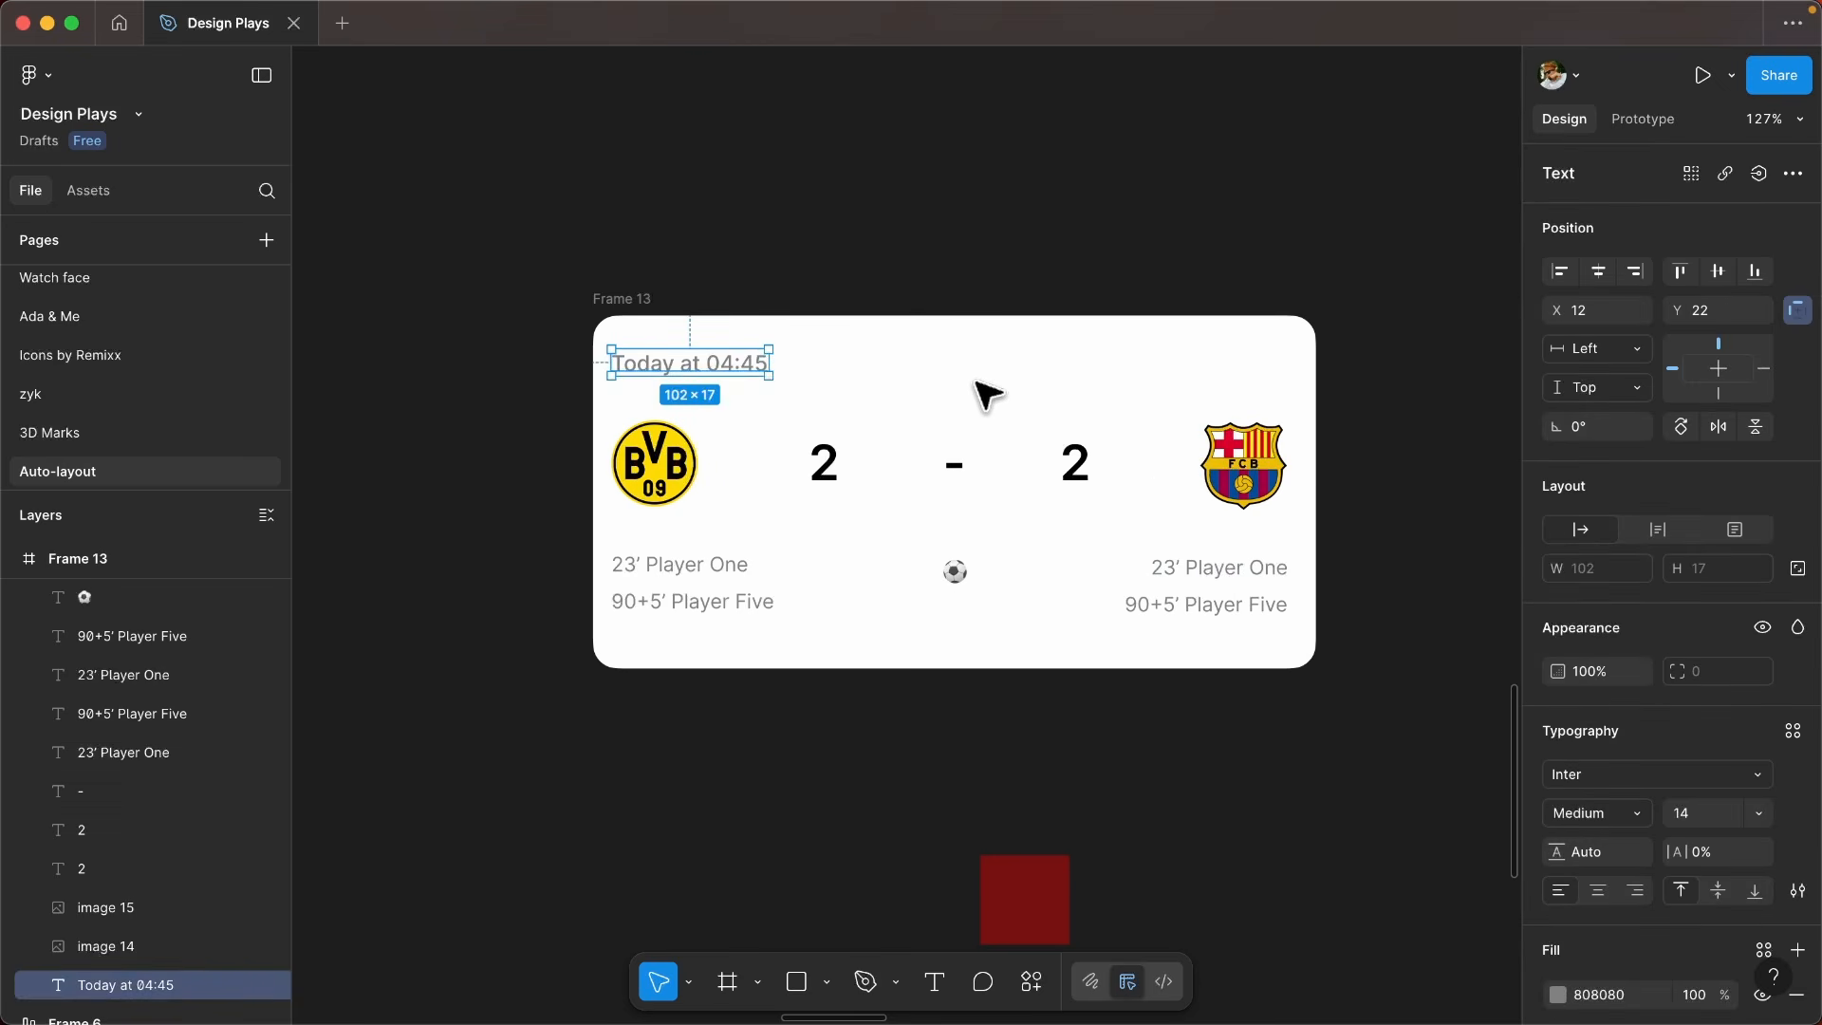
pyautogui.scroll(3, 783, 366)
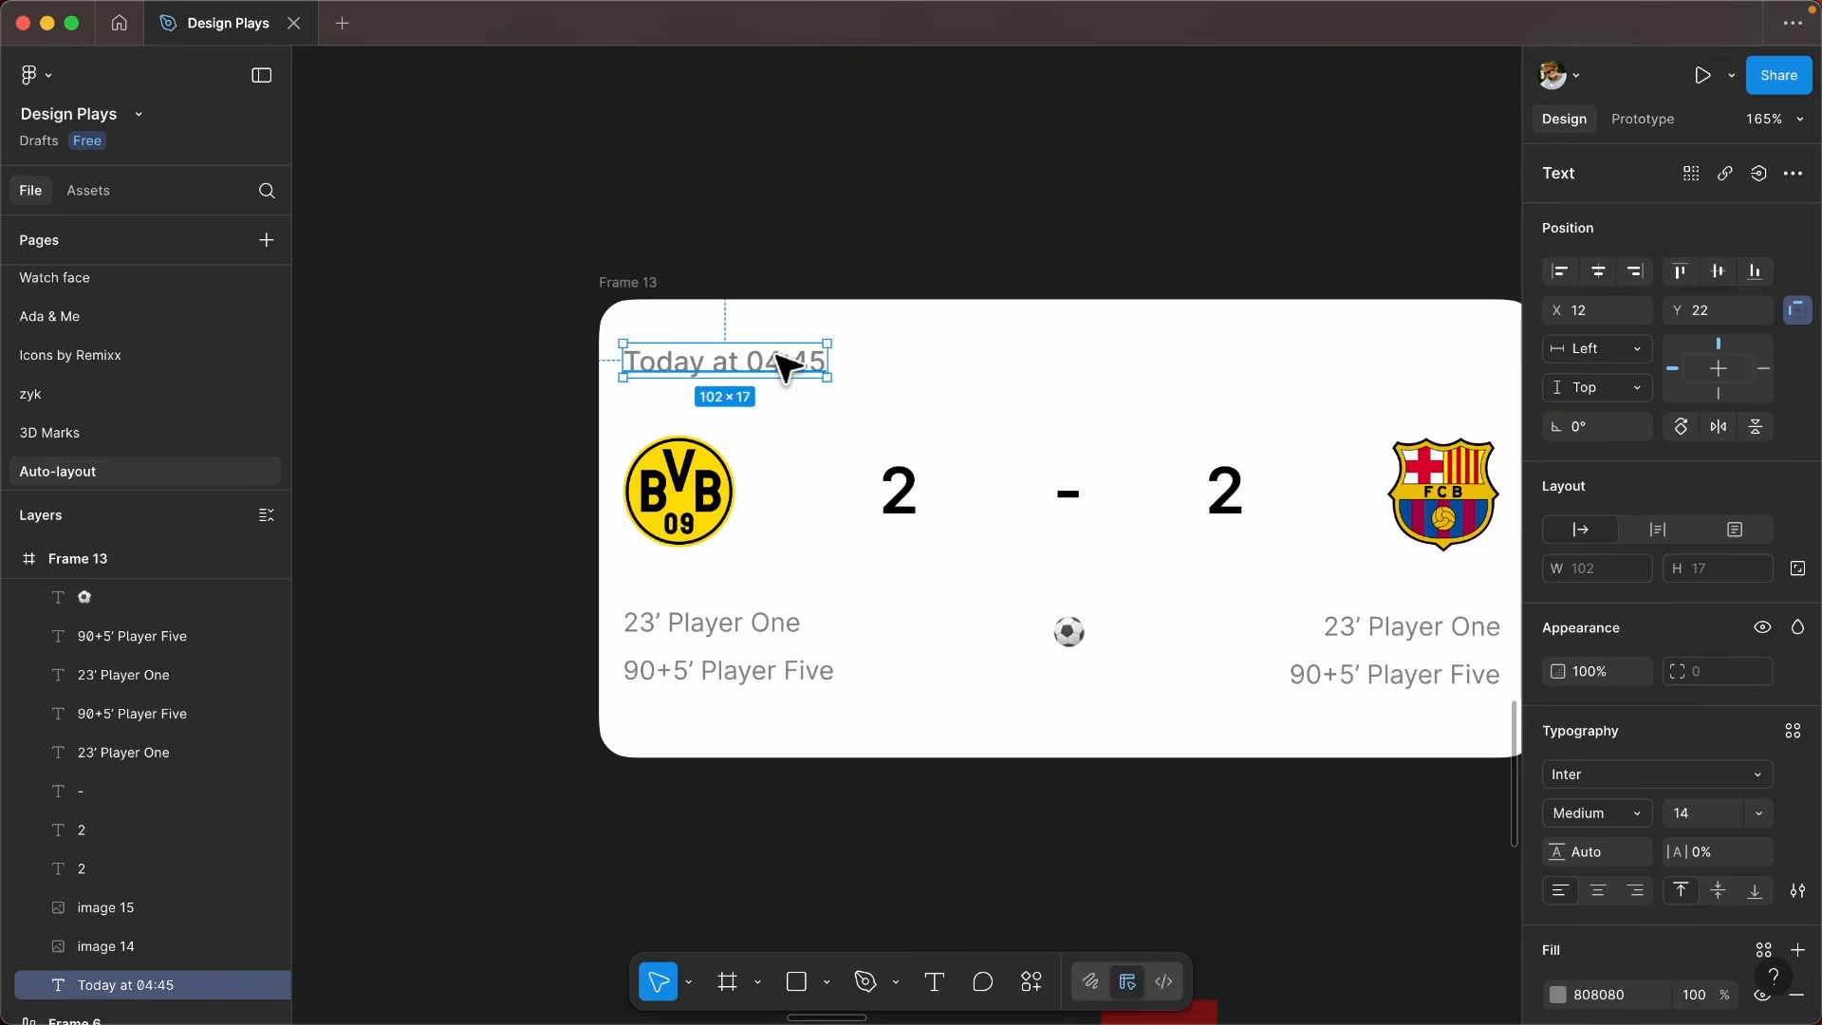
pyautogui.hotkey('shift', 'a')
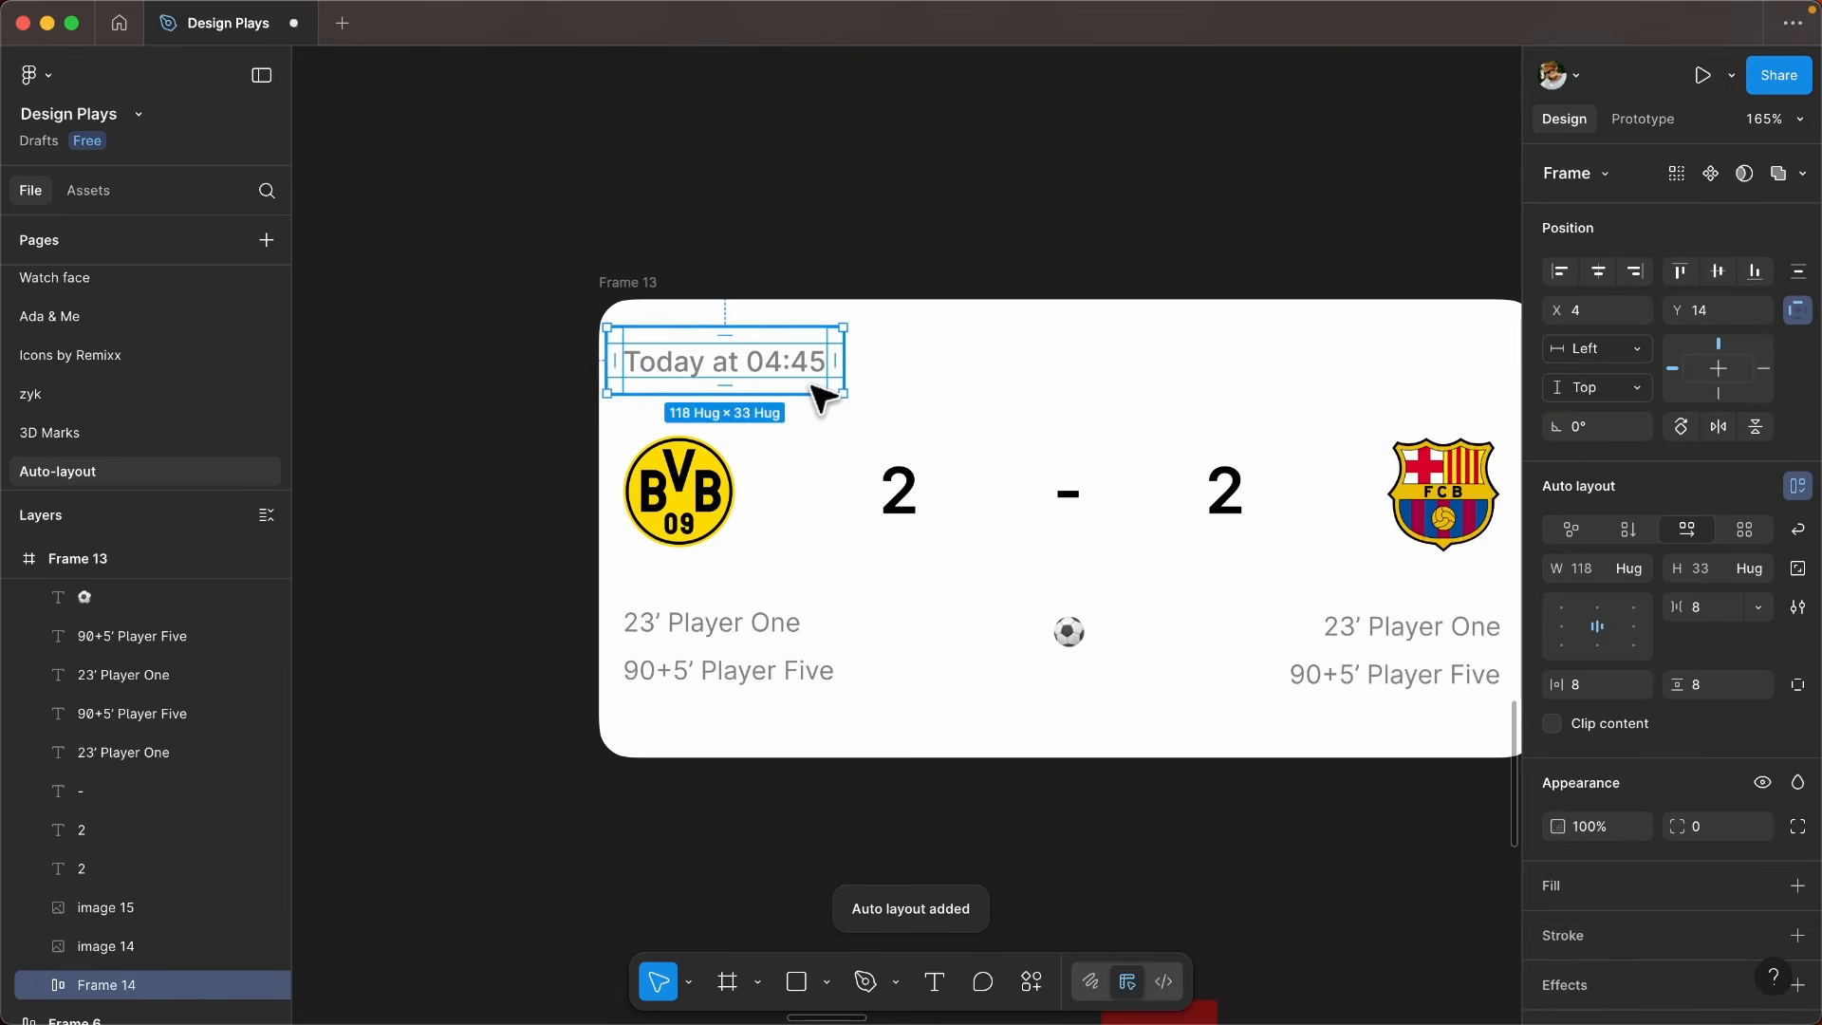
# - Set the horizontal and vertical padding of the date's auto layout frame to 0
pyautogui.scroll(5, 649, 366)
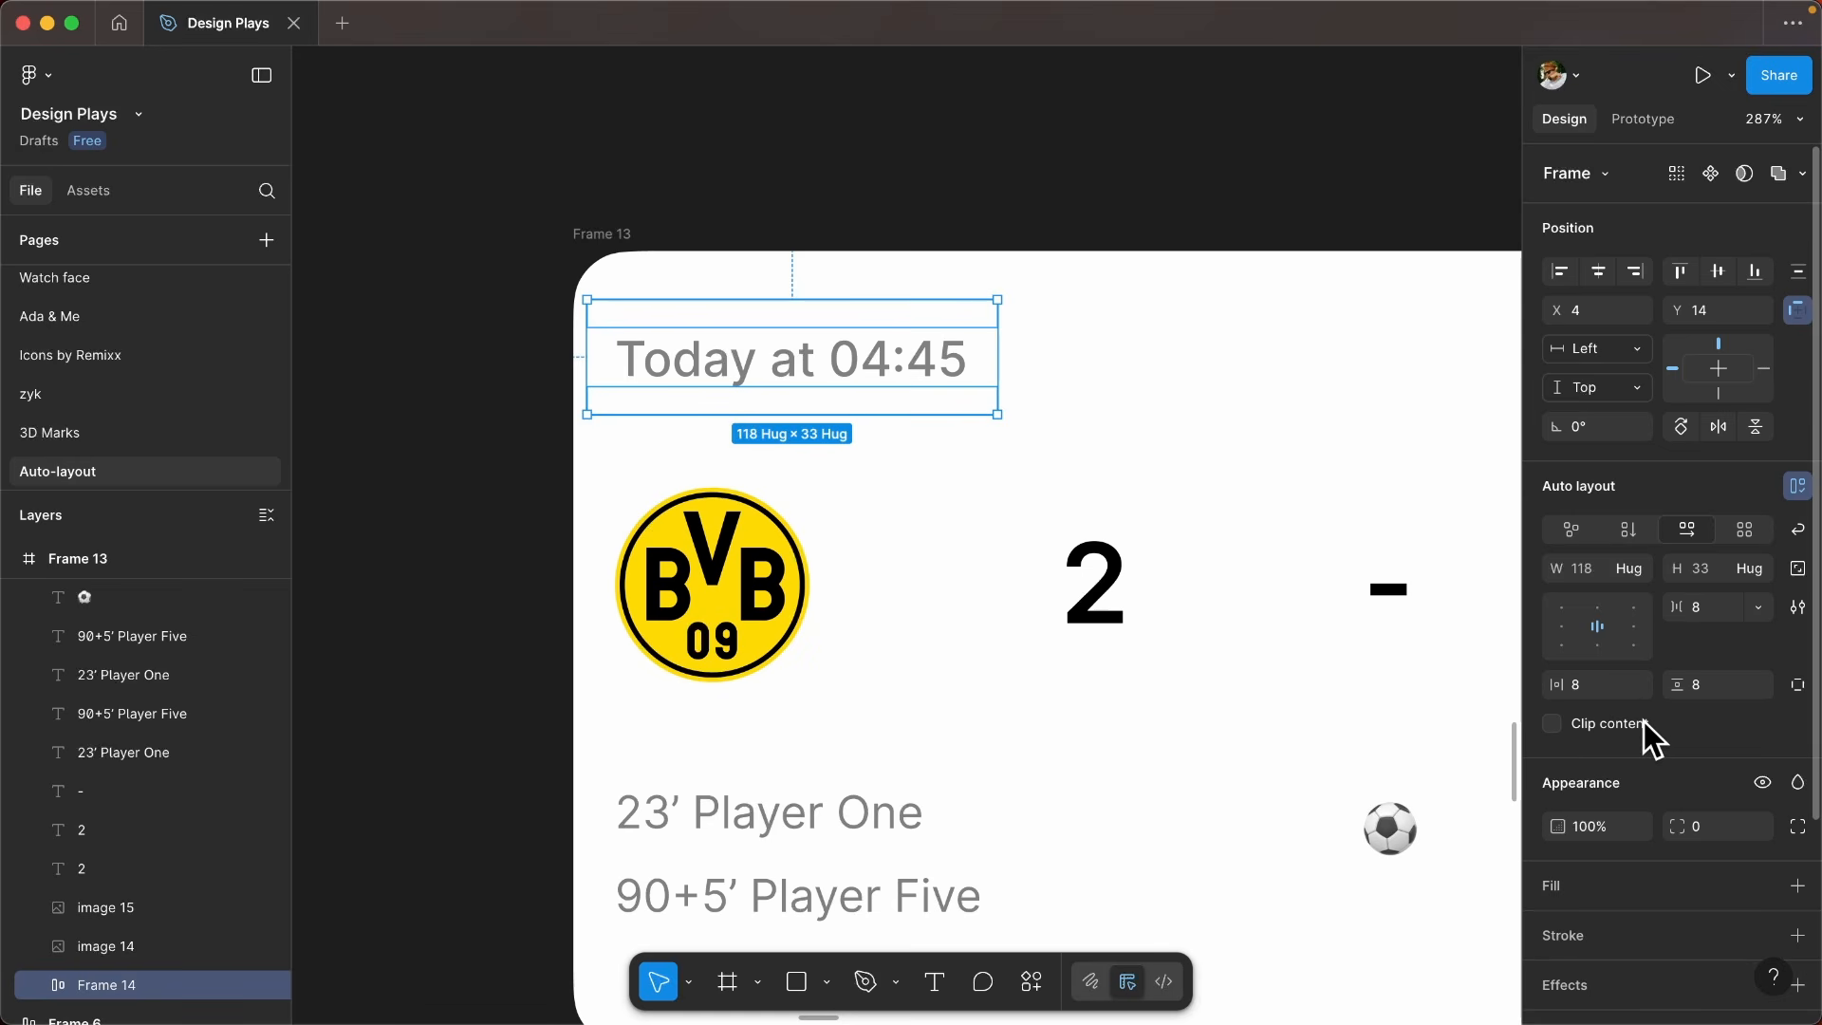
pyautogui.click(866, 314)
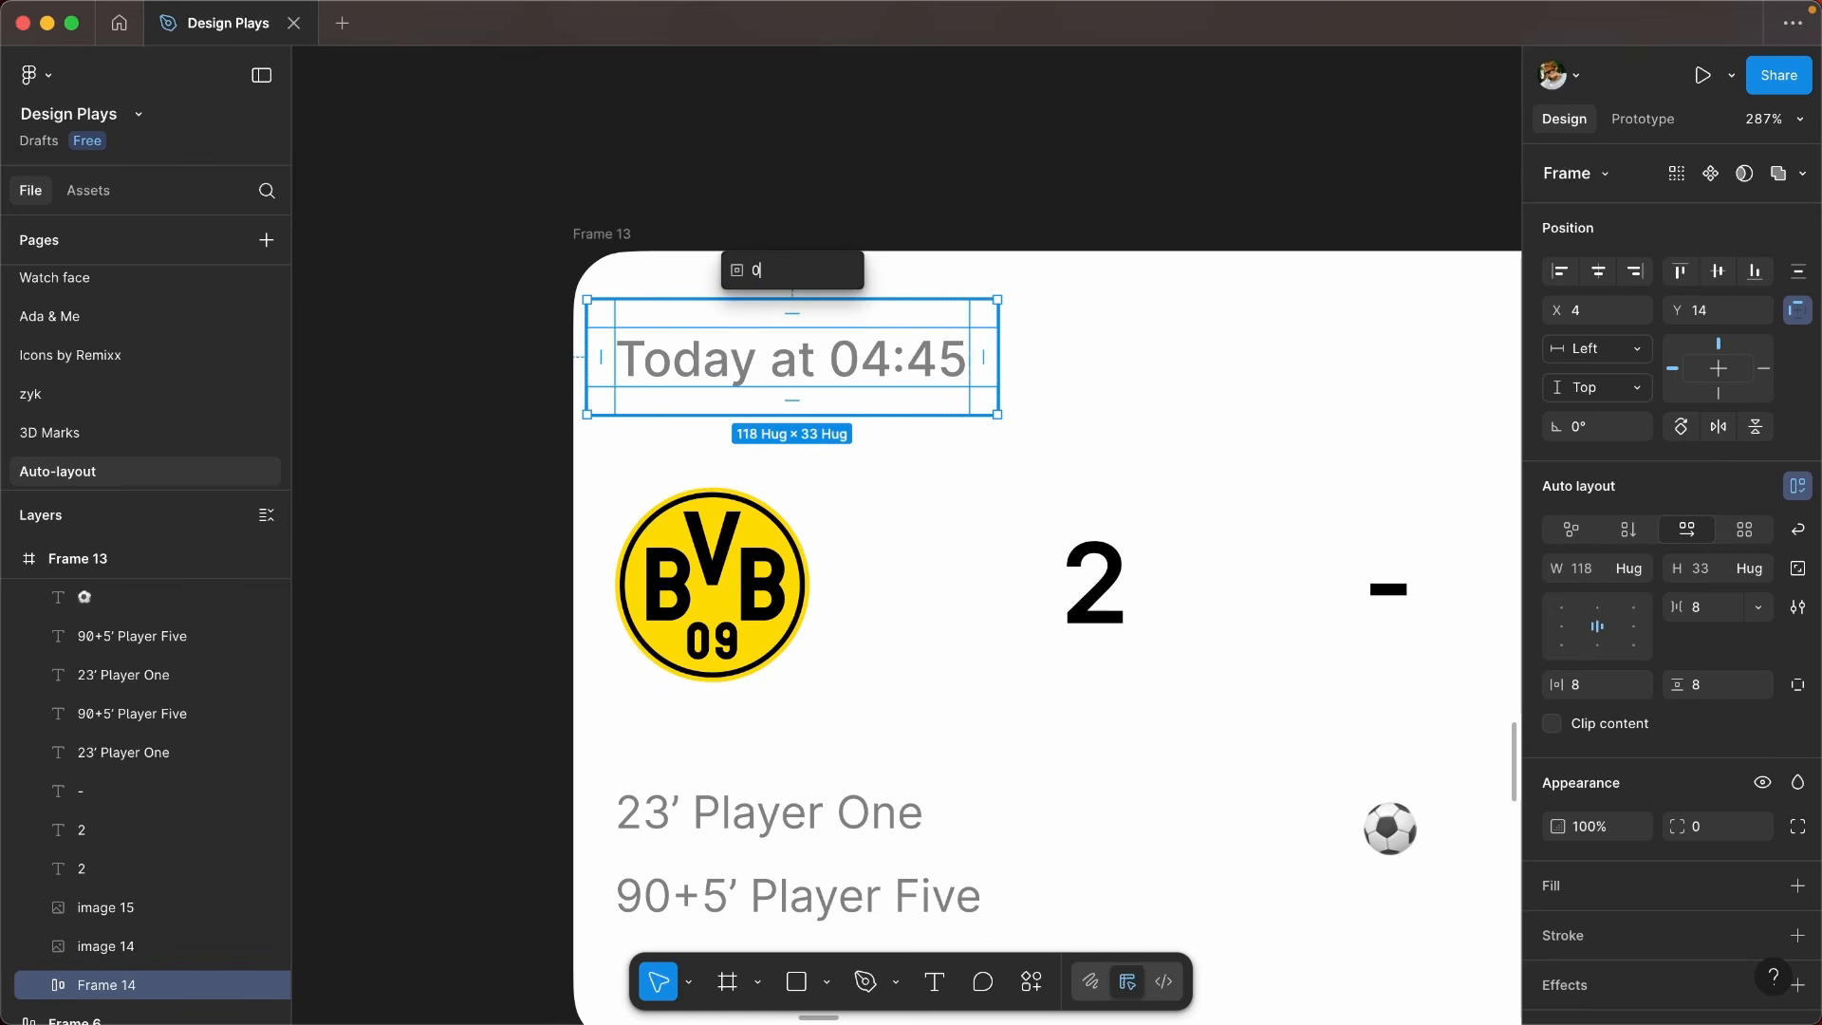
pyautogui.press('Return')
pyautogui.scroll(-3, 861, 611)
pyautogui.moveTo(784, 423); pyautogui.dragTo(800, 419)
pyautogui.scroll(-2, 801, 421)
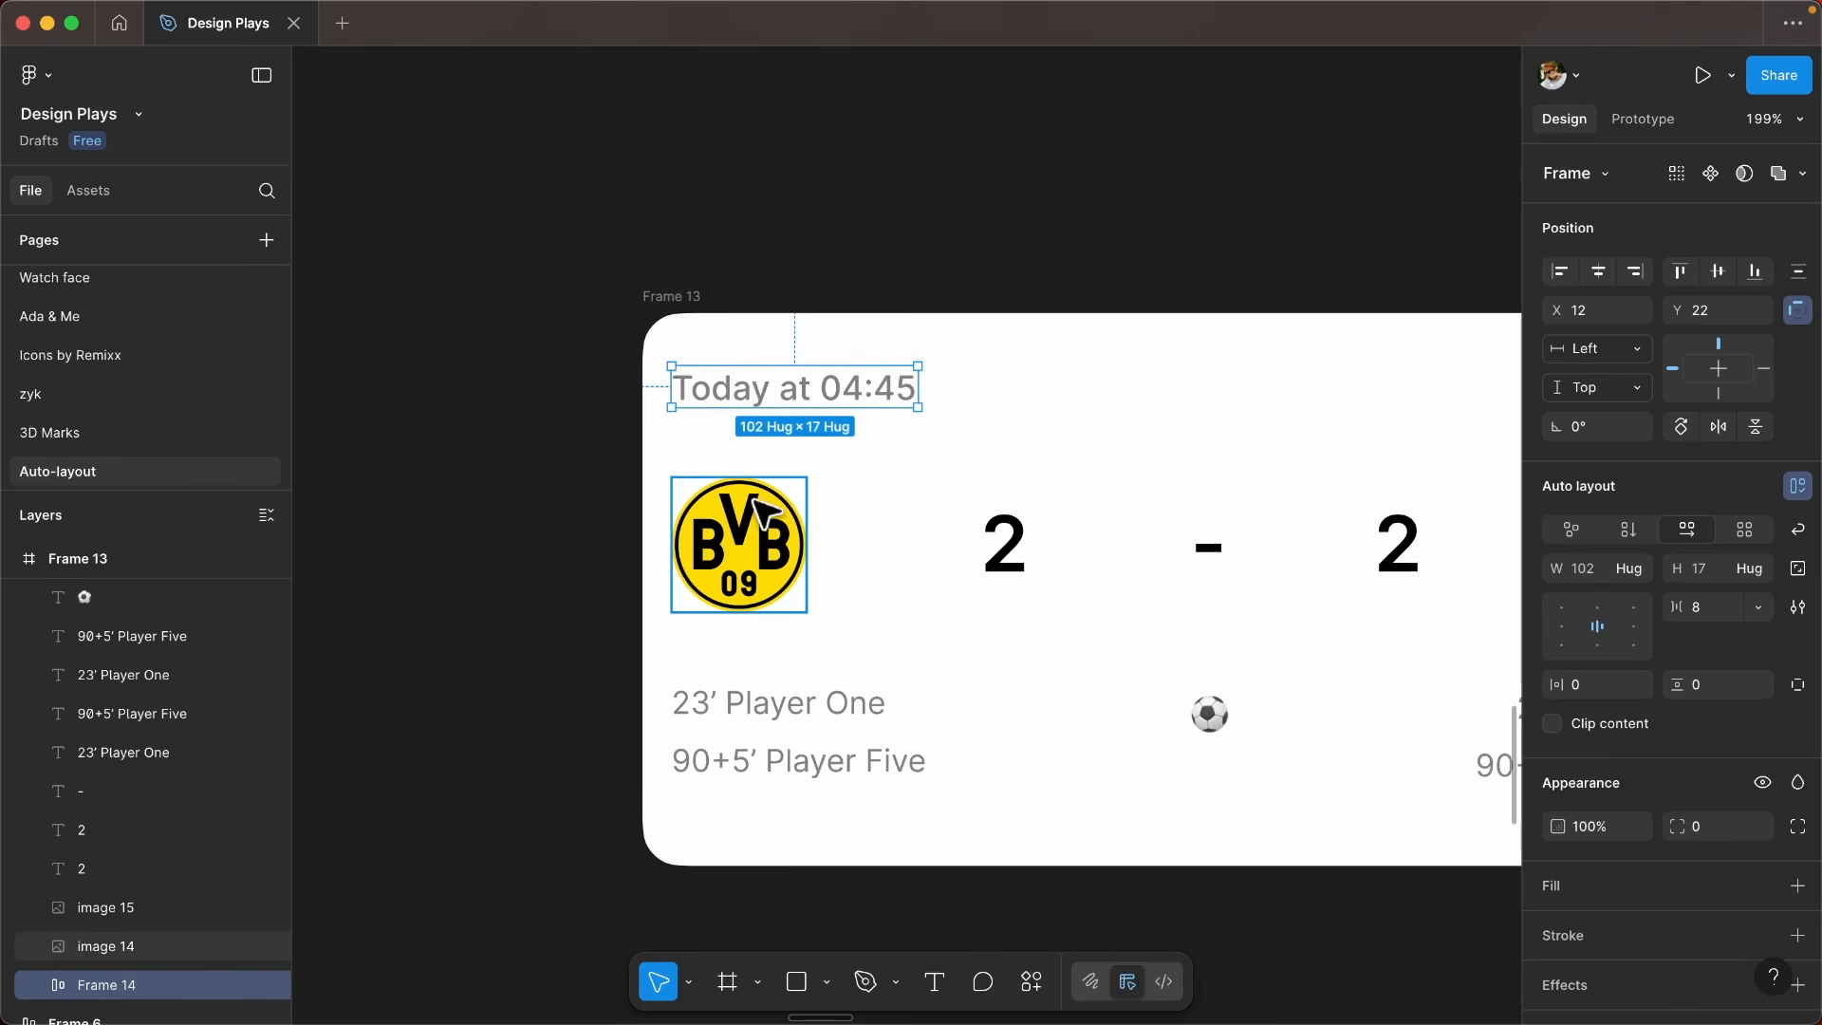
pyautogui.scroll(-2, 775, 457)
pyautogui.scroll(-1, 747, 484)
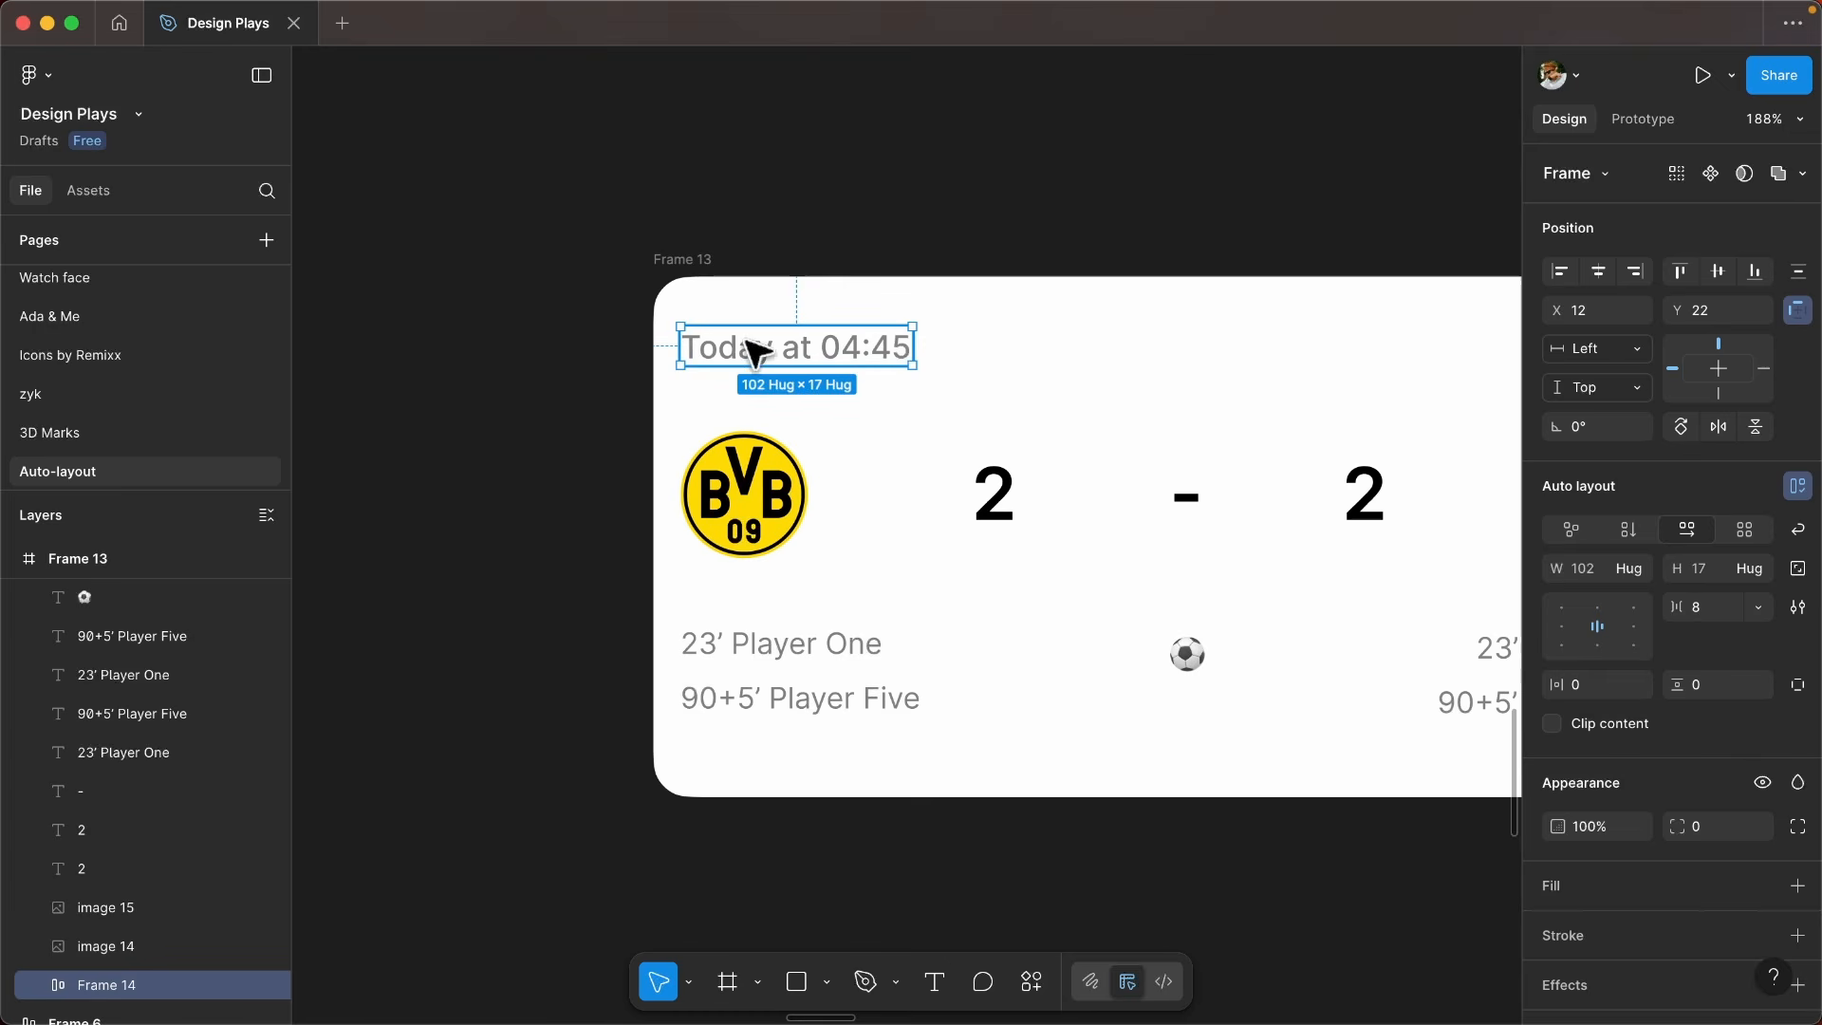
# - Wrap the two crests, both score digits and the dash together in a horizontal auto layout frame
pyautogui.hscroll(5, 908, 359)
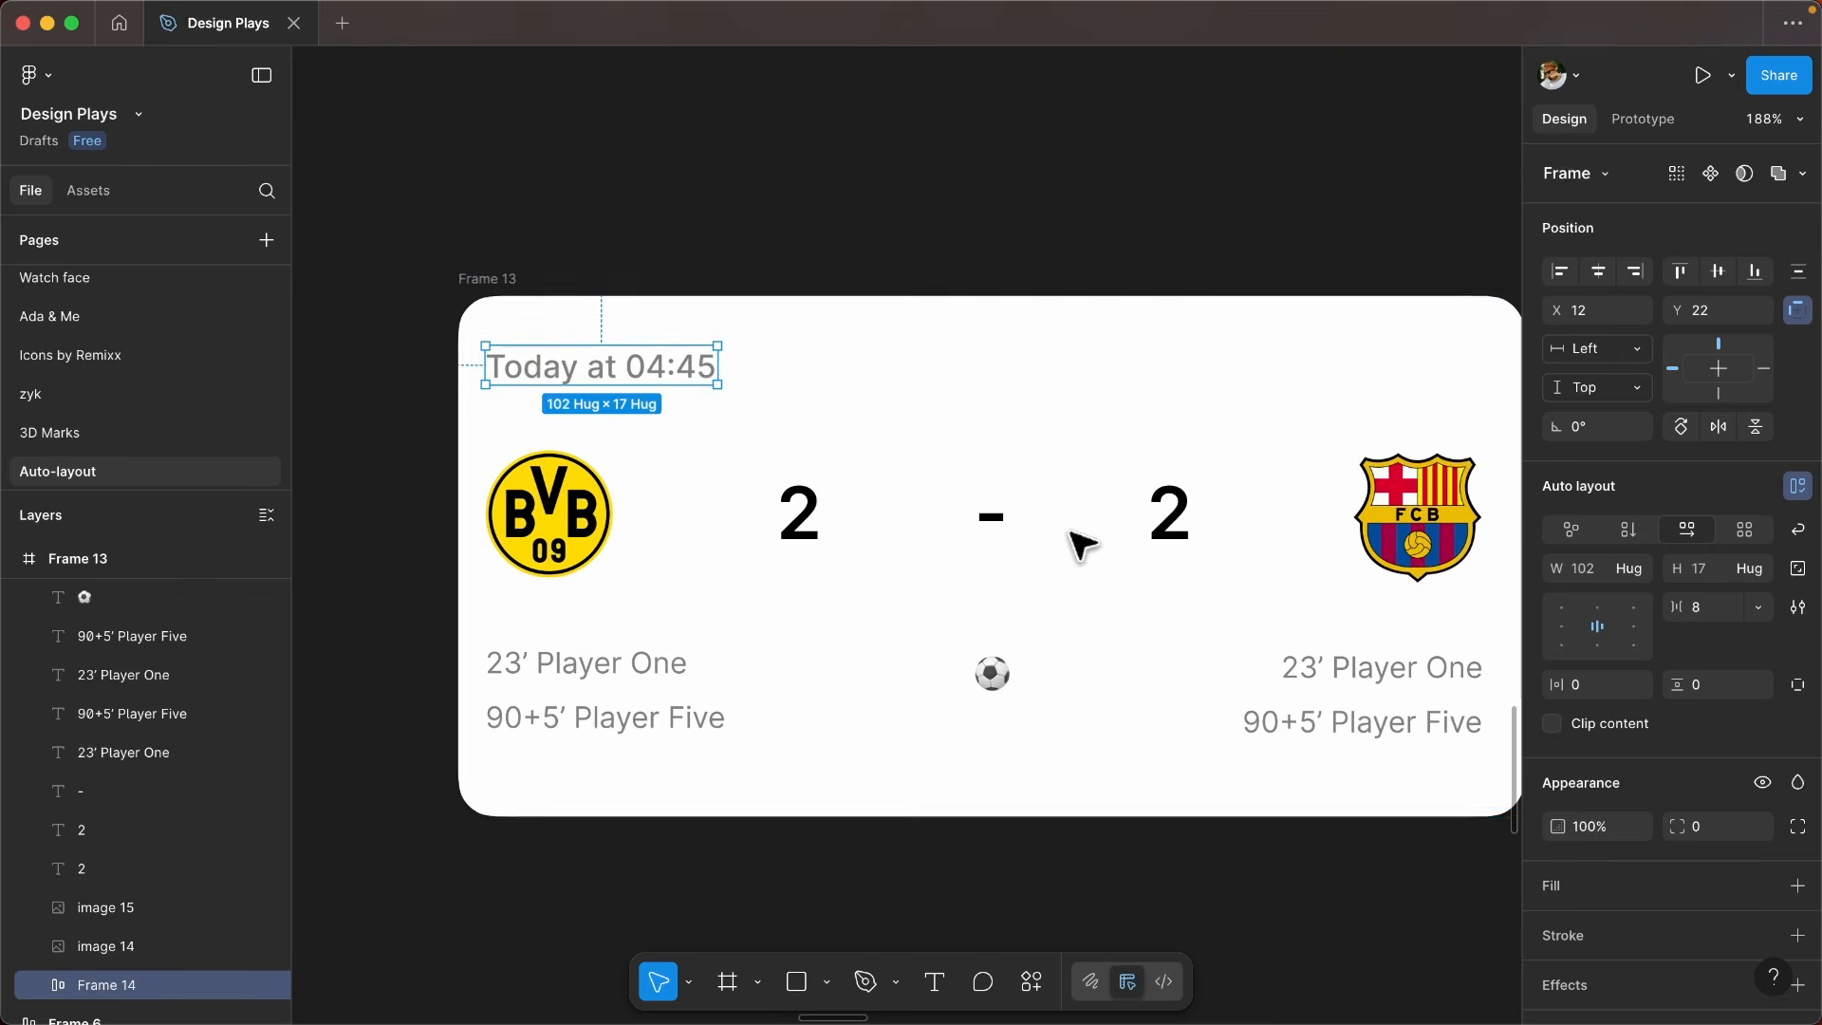
pyautogui.scroll(-2, 833, 550)
pyautogui.moveTo(401, 447); pyautogui.dragTo(1456, 569)
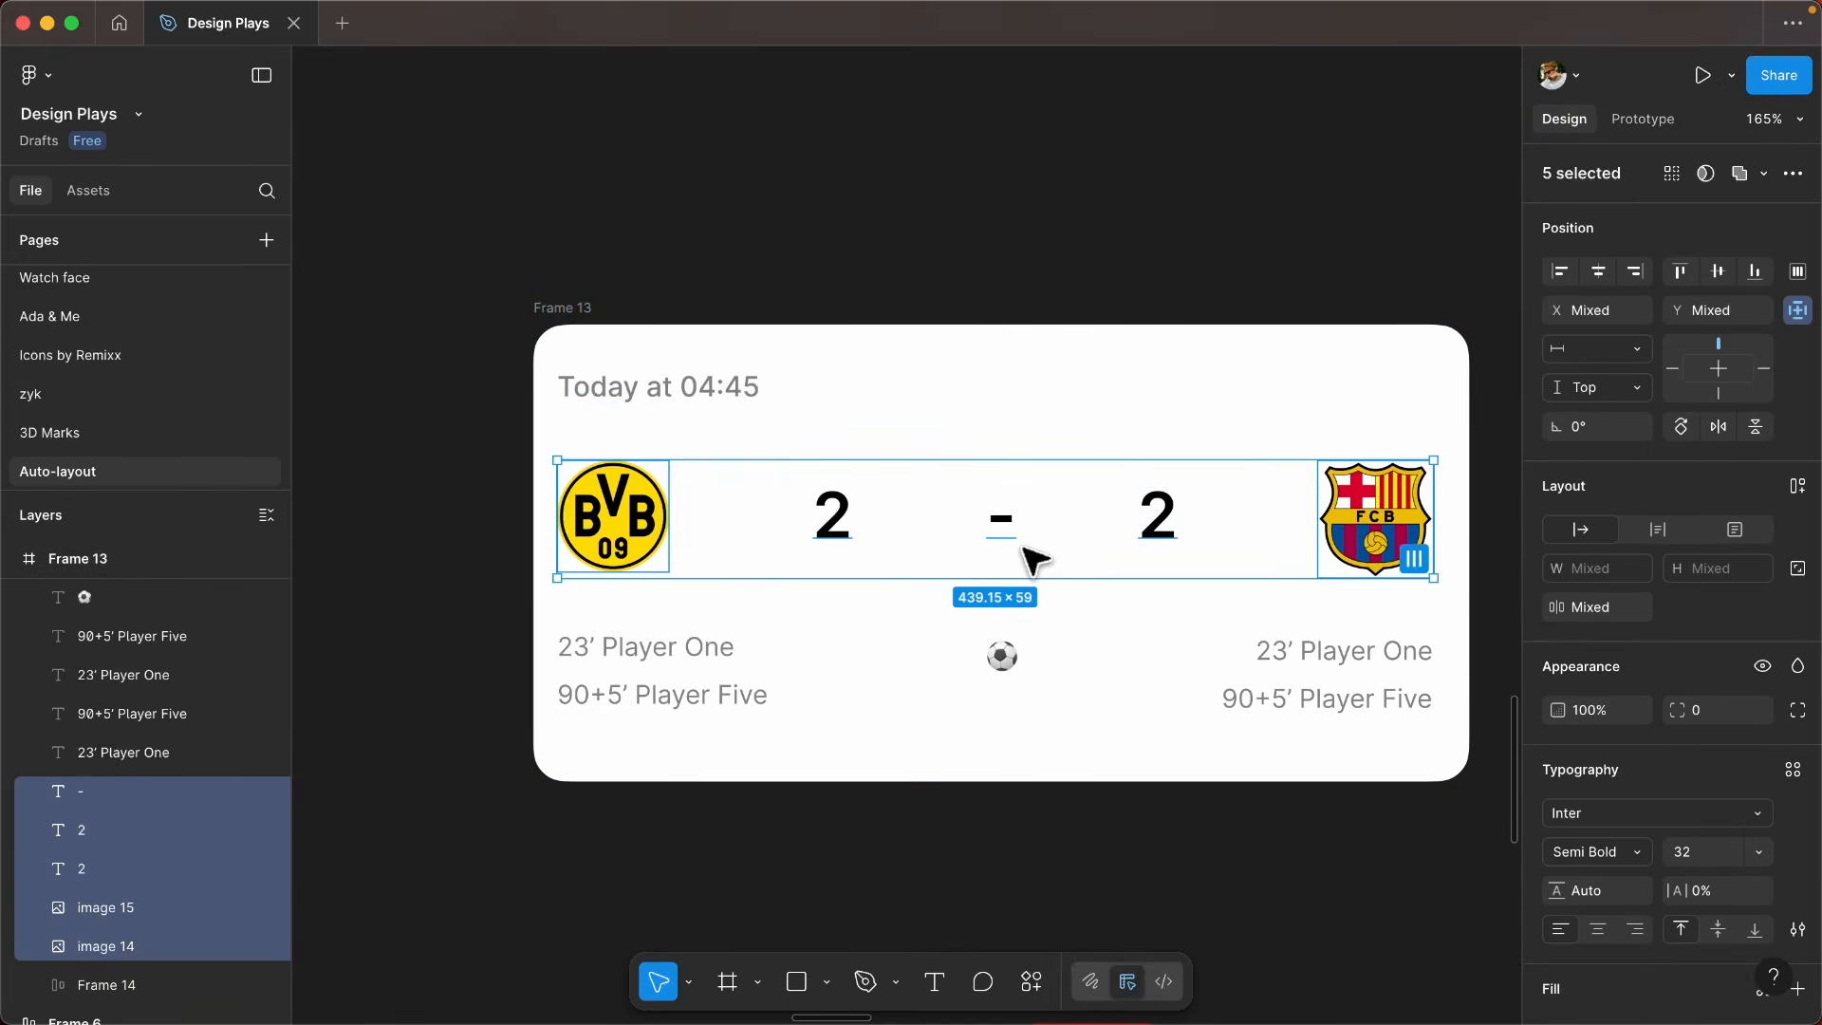
pyautogui.hotkey('shift', 'a')
# - Set the gap between the items of the crest and score row to Auto
pyautogui.click(888, 502)
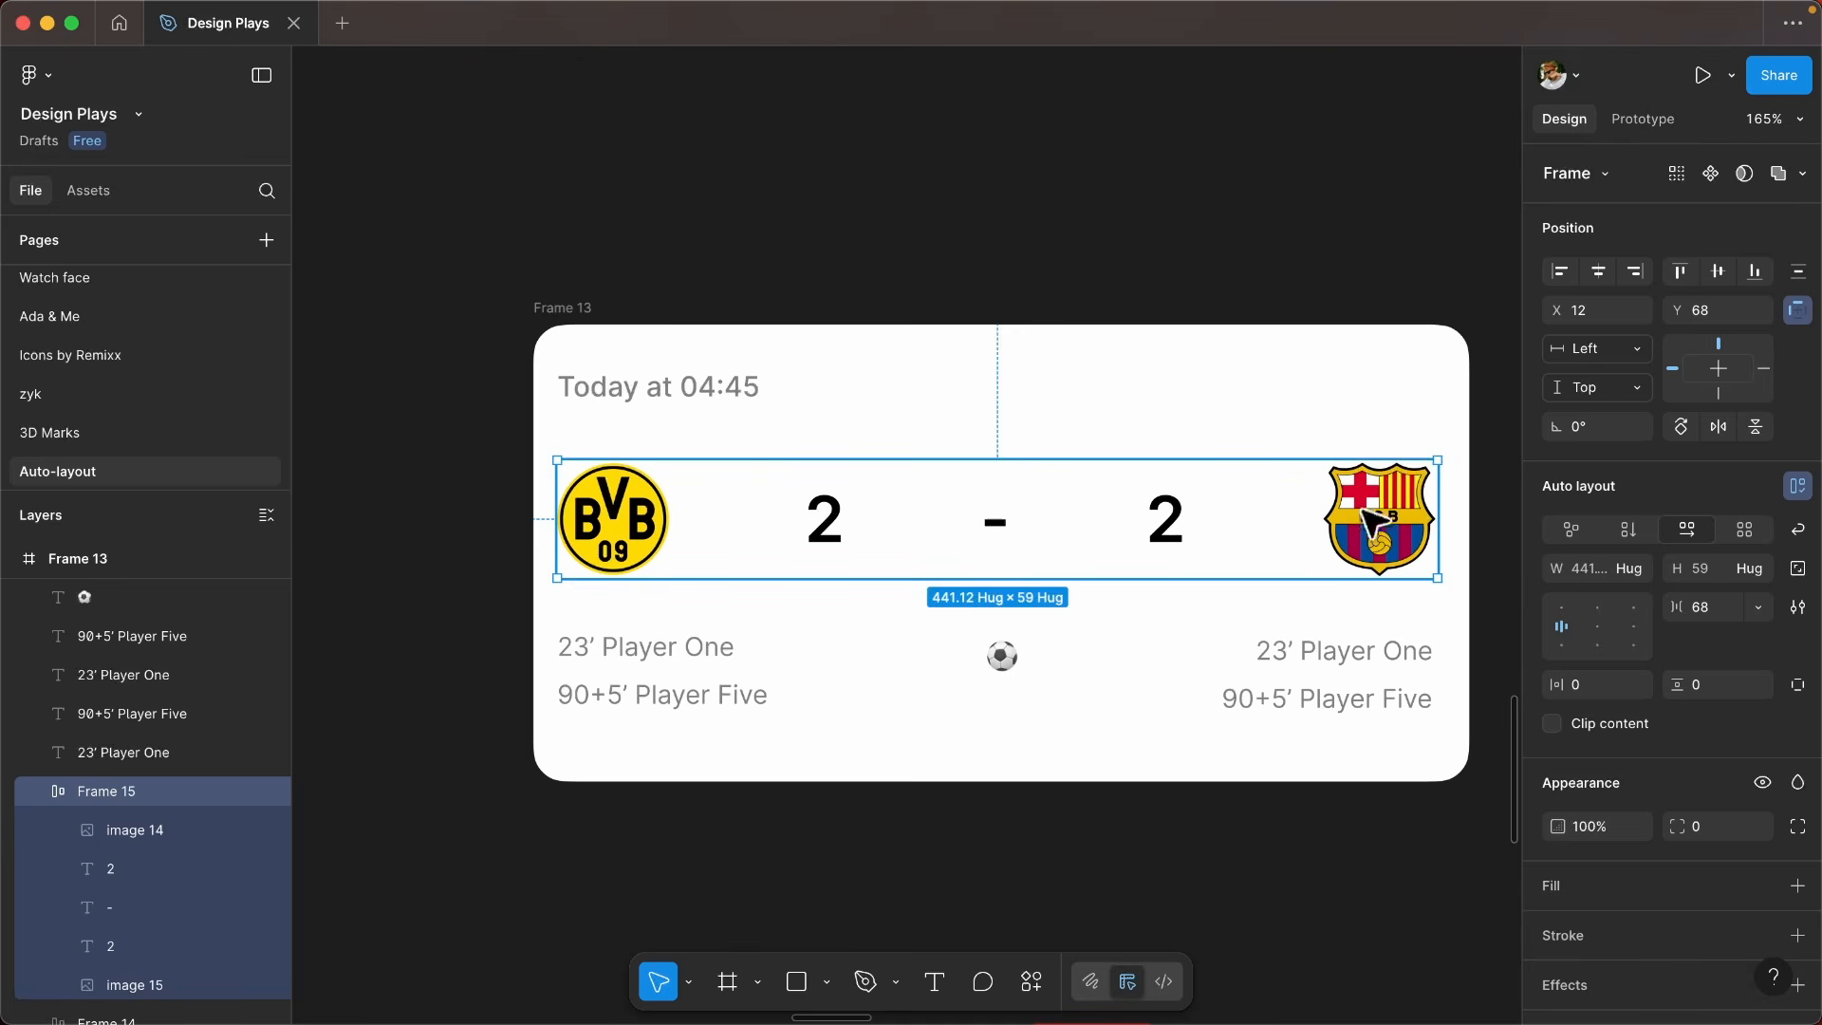
pyautogui.click(726, 516)
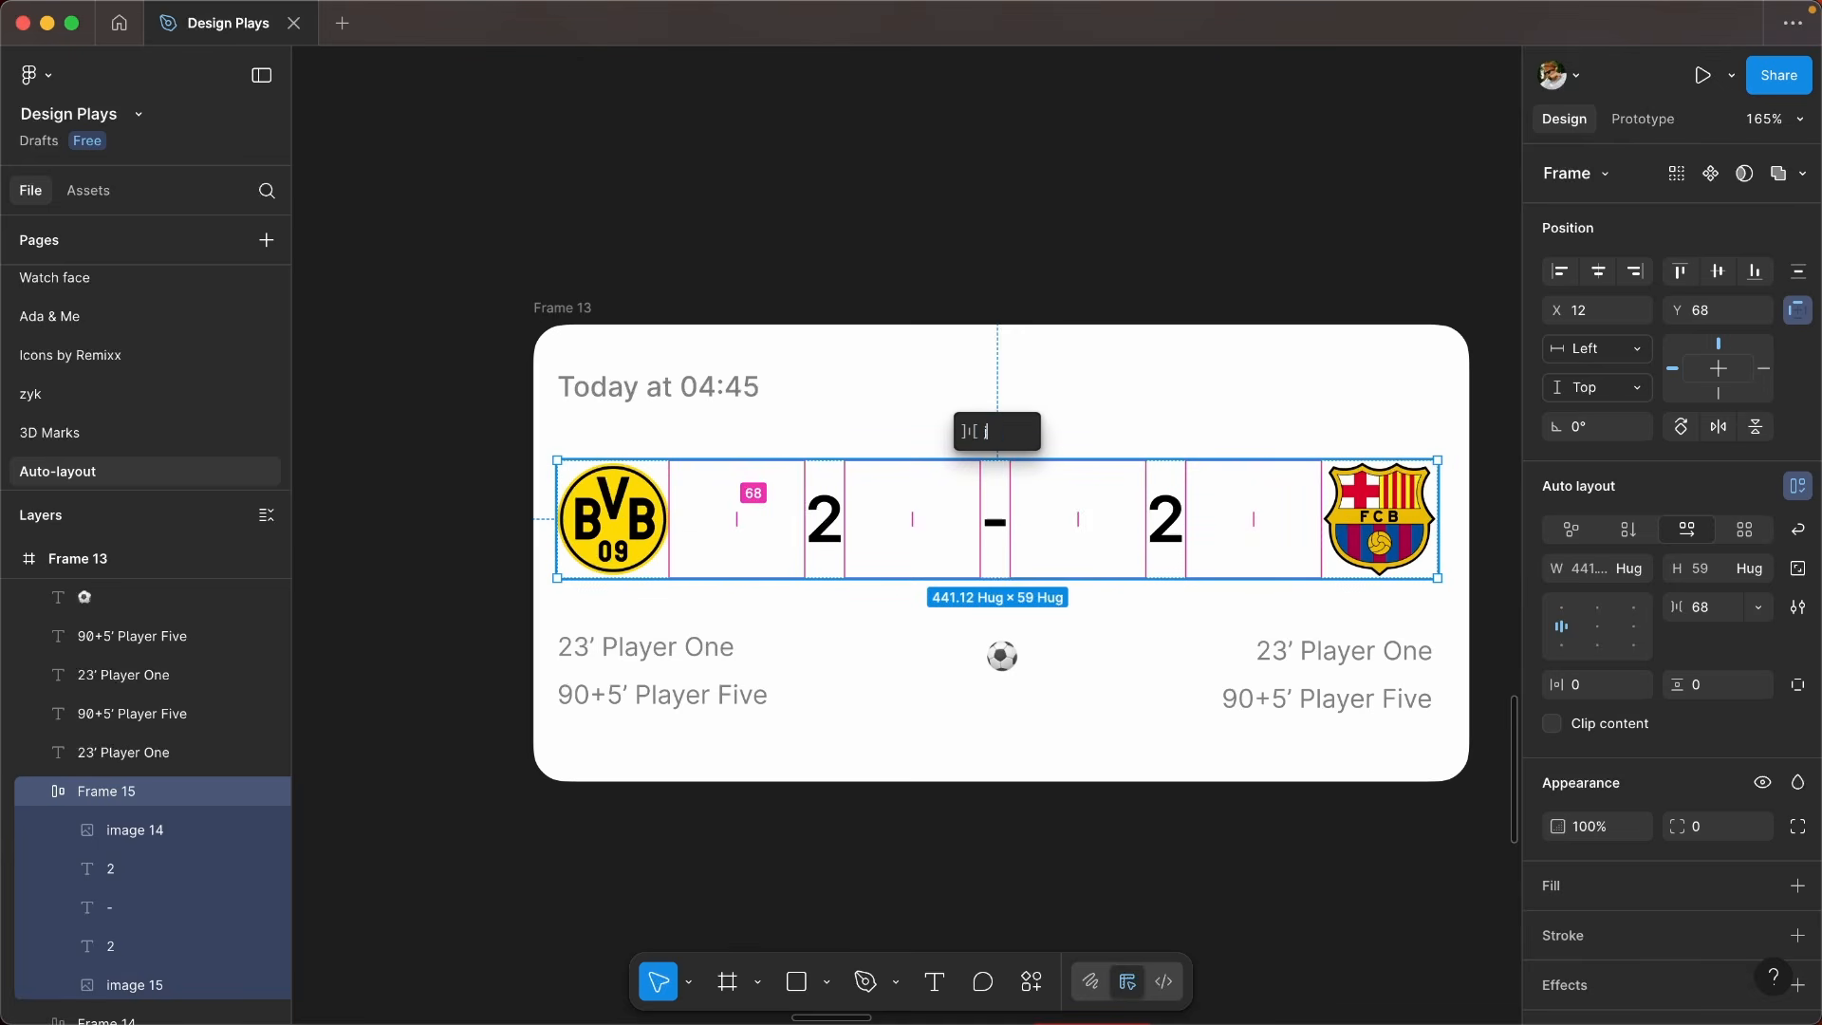
pyautogui.press('Return')
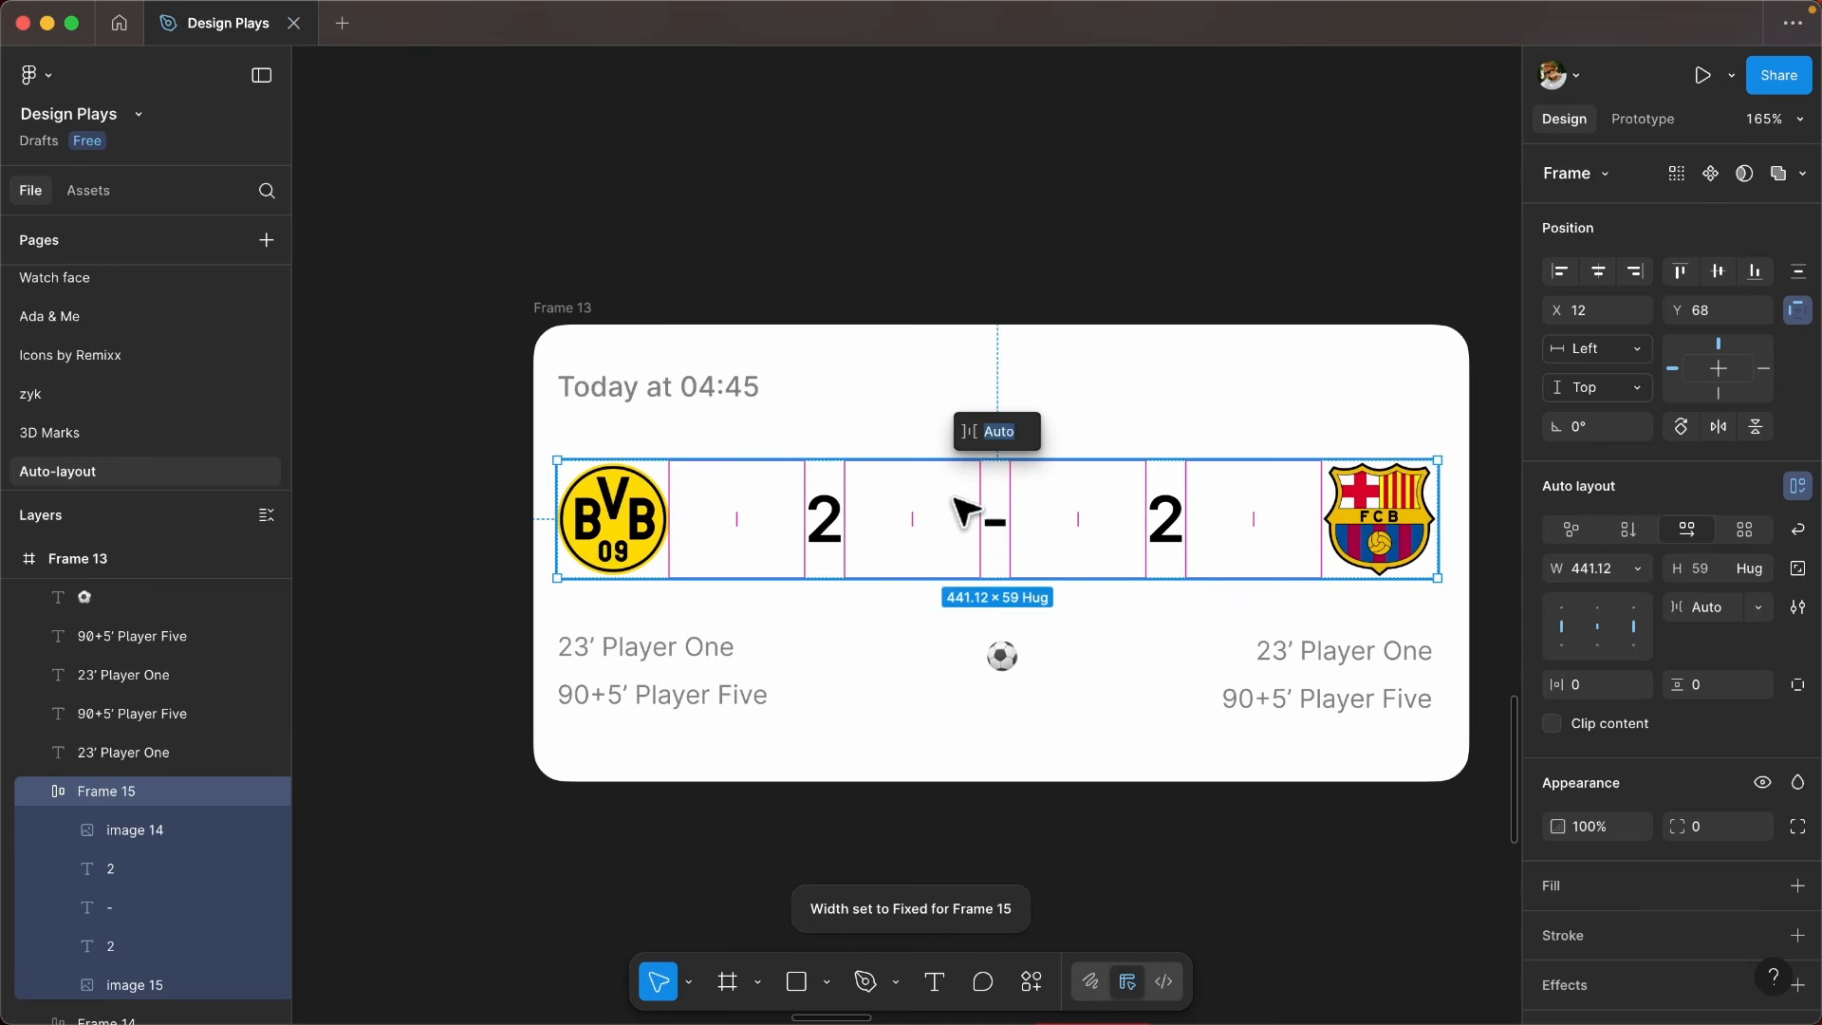
pyautogui.moveTo(1438, 547)
pyautogui.mouseDown()
pyautogui.moveTo(1100, 552)
pyautogui.moveTo(1437, 555)
pyautogui.mouseUp()
pyautogui.scroll(-2, 807, 533)
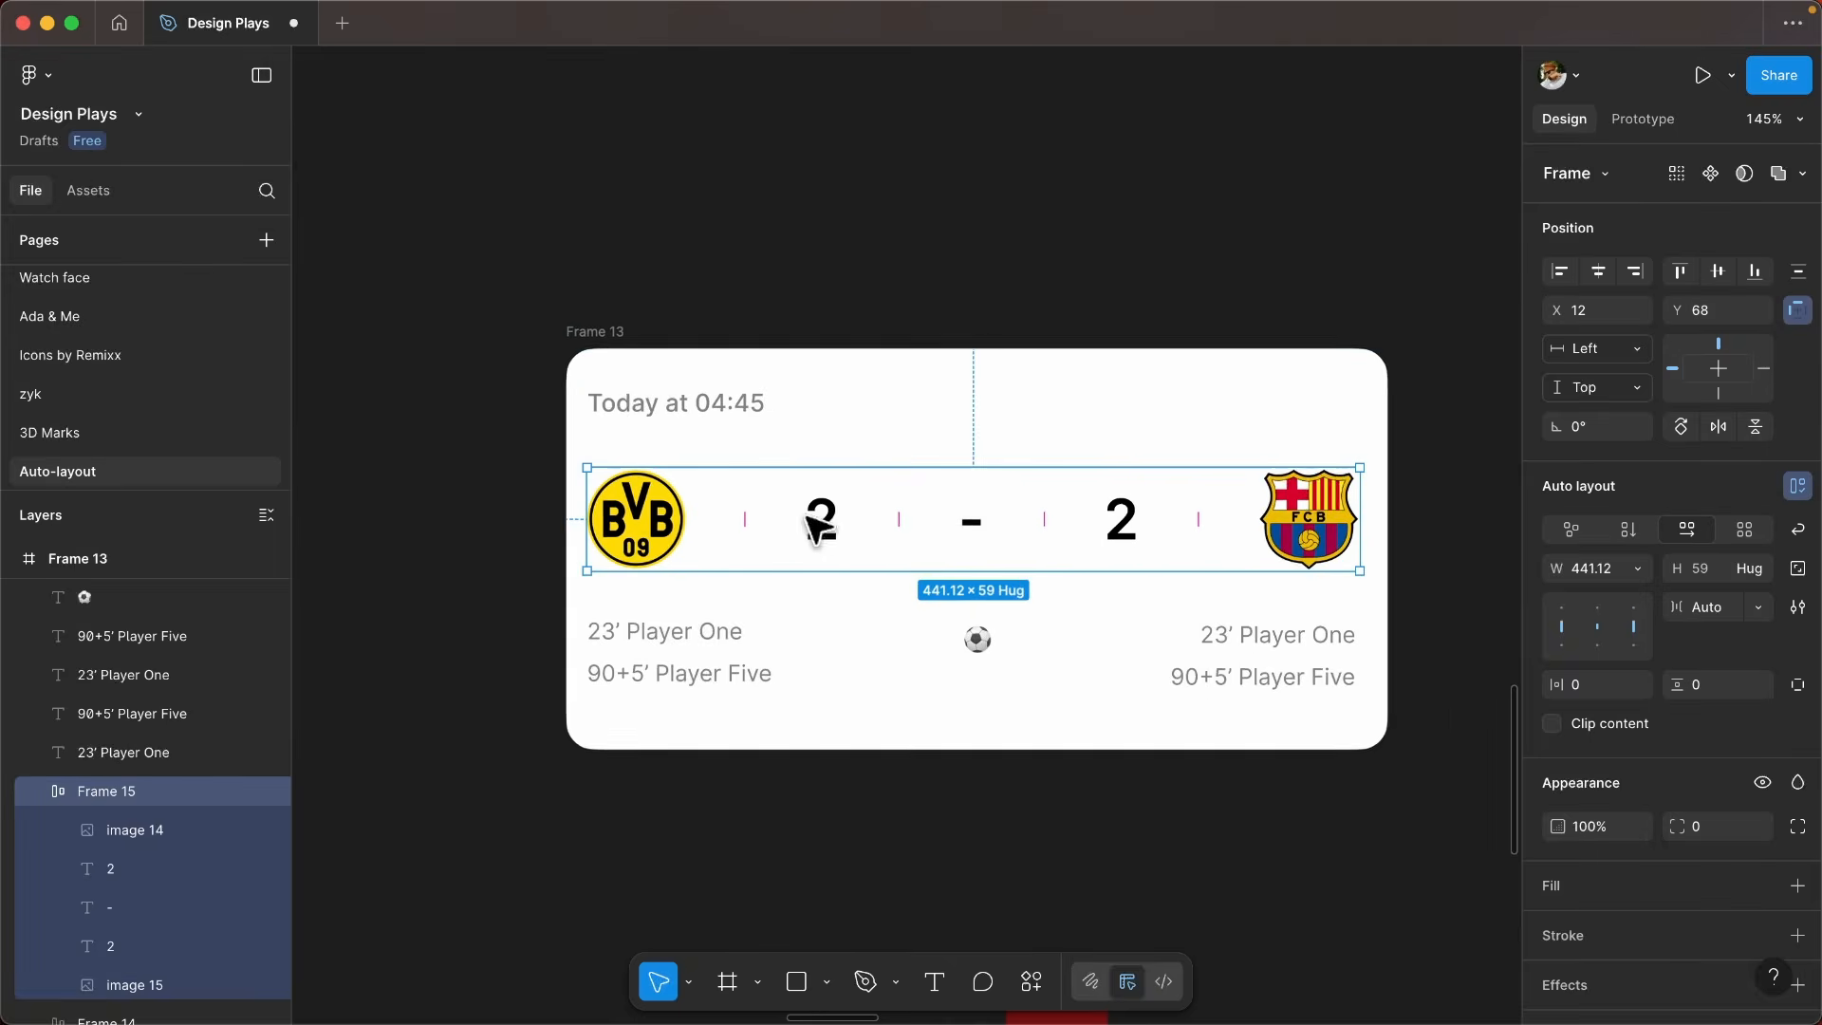
# - Wrap the two scorer lines below the BVB crest in a vertical auto layout frame
pyautogui.scroll(2, 759, 543)
pyautogui.hscroll(-1, 731, 545)
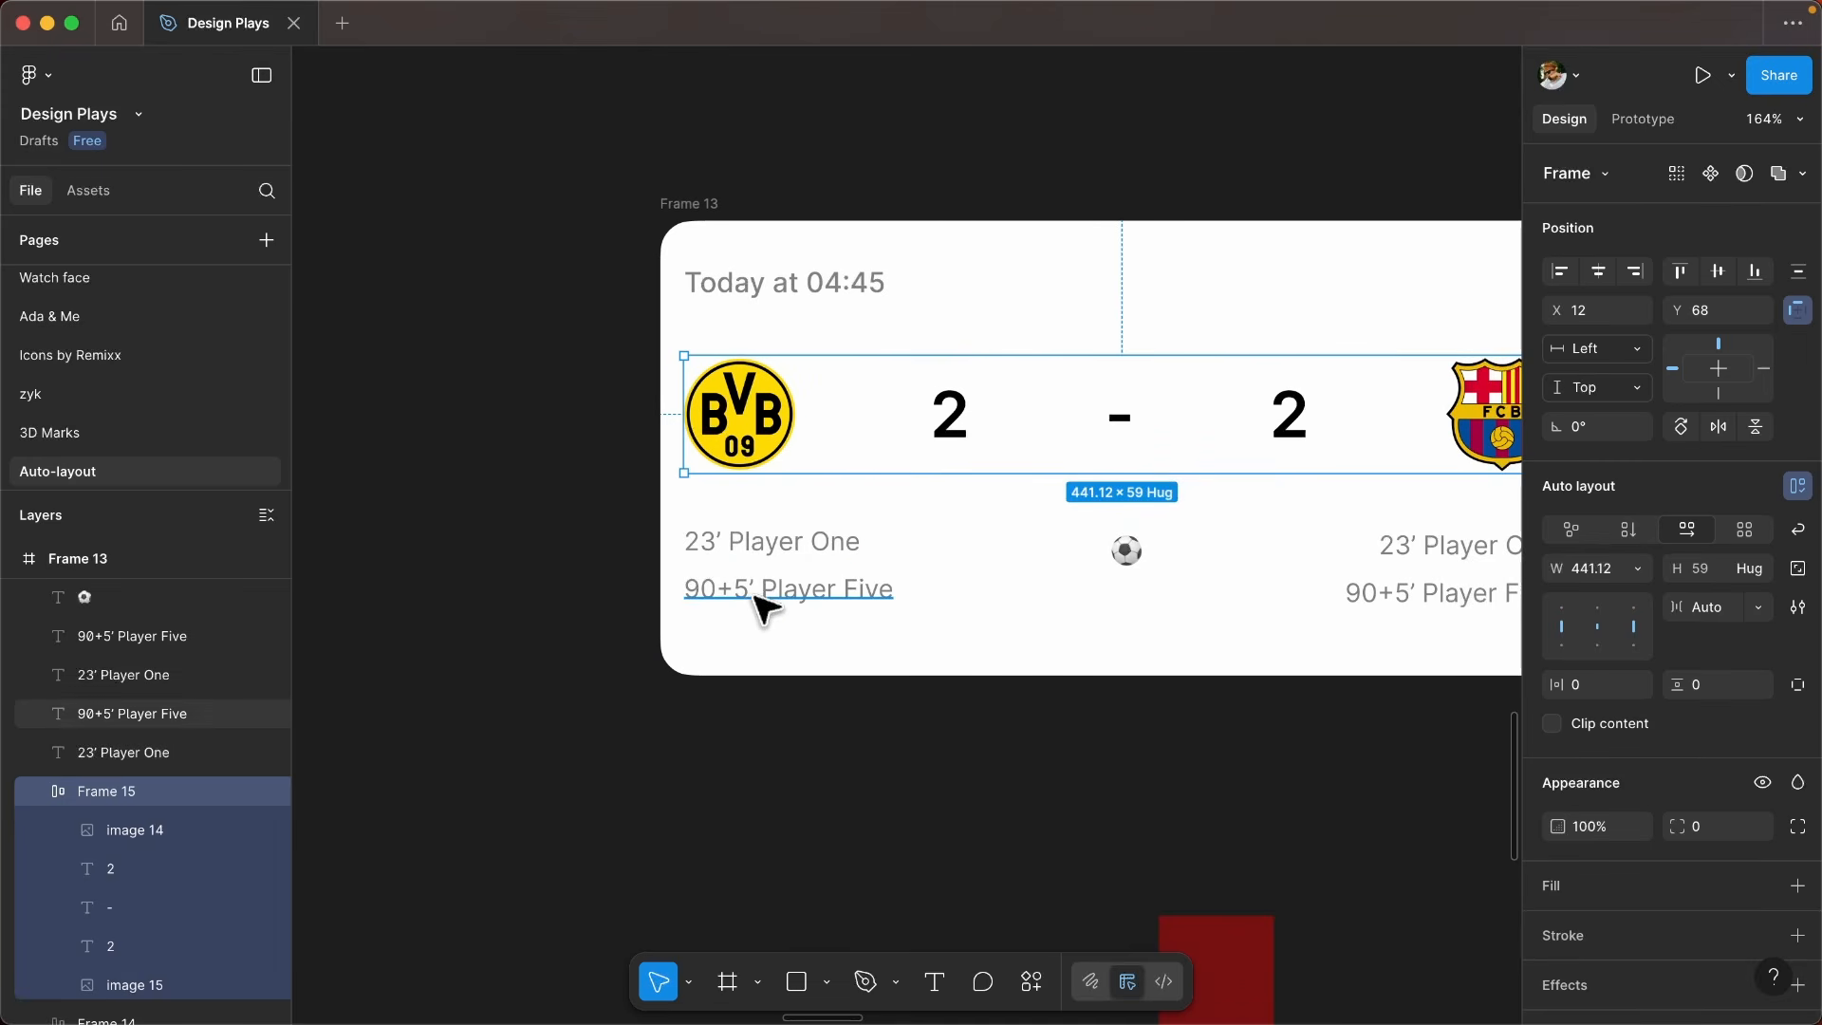
pyautogui.press('Escape')
pyautogui.click(842, 542)
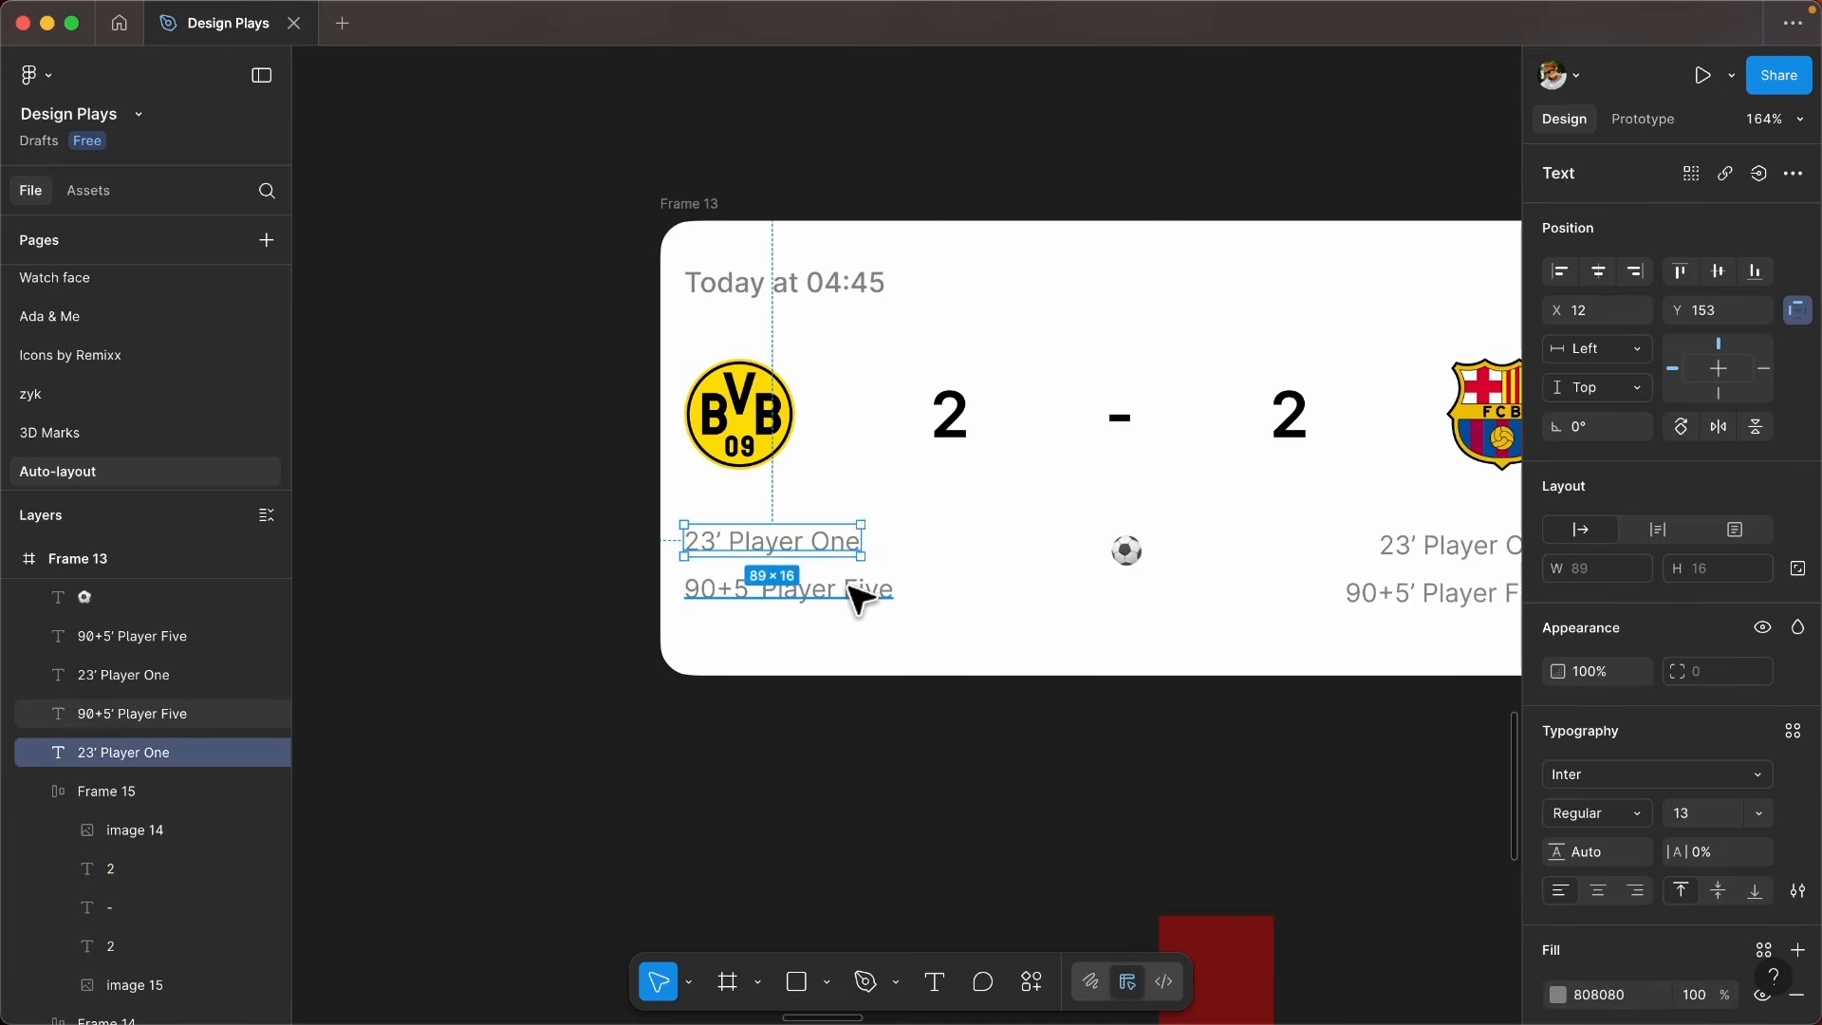
pyautogui.keyDown('shift'); pyautogui.click(863, 610); pyautogui.keyUp('shift')
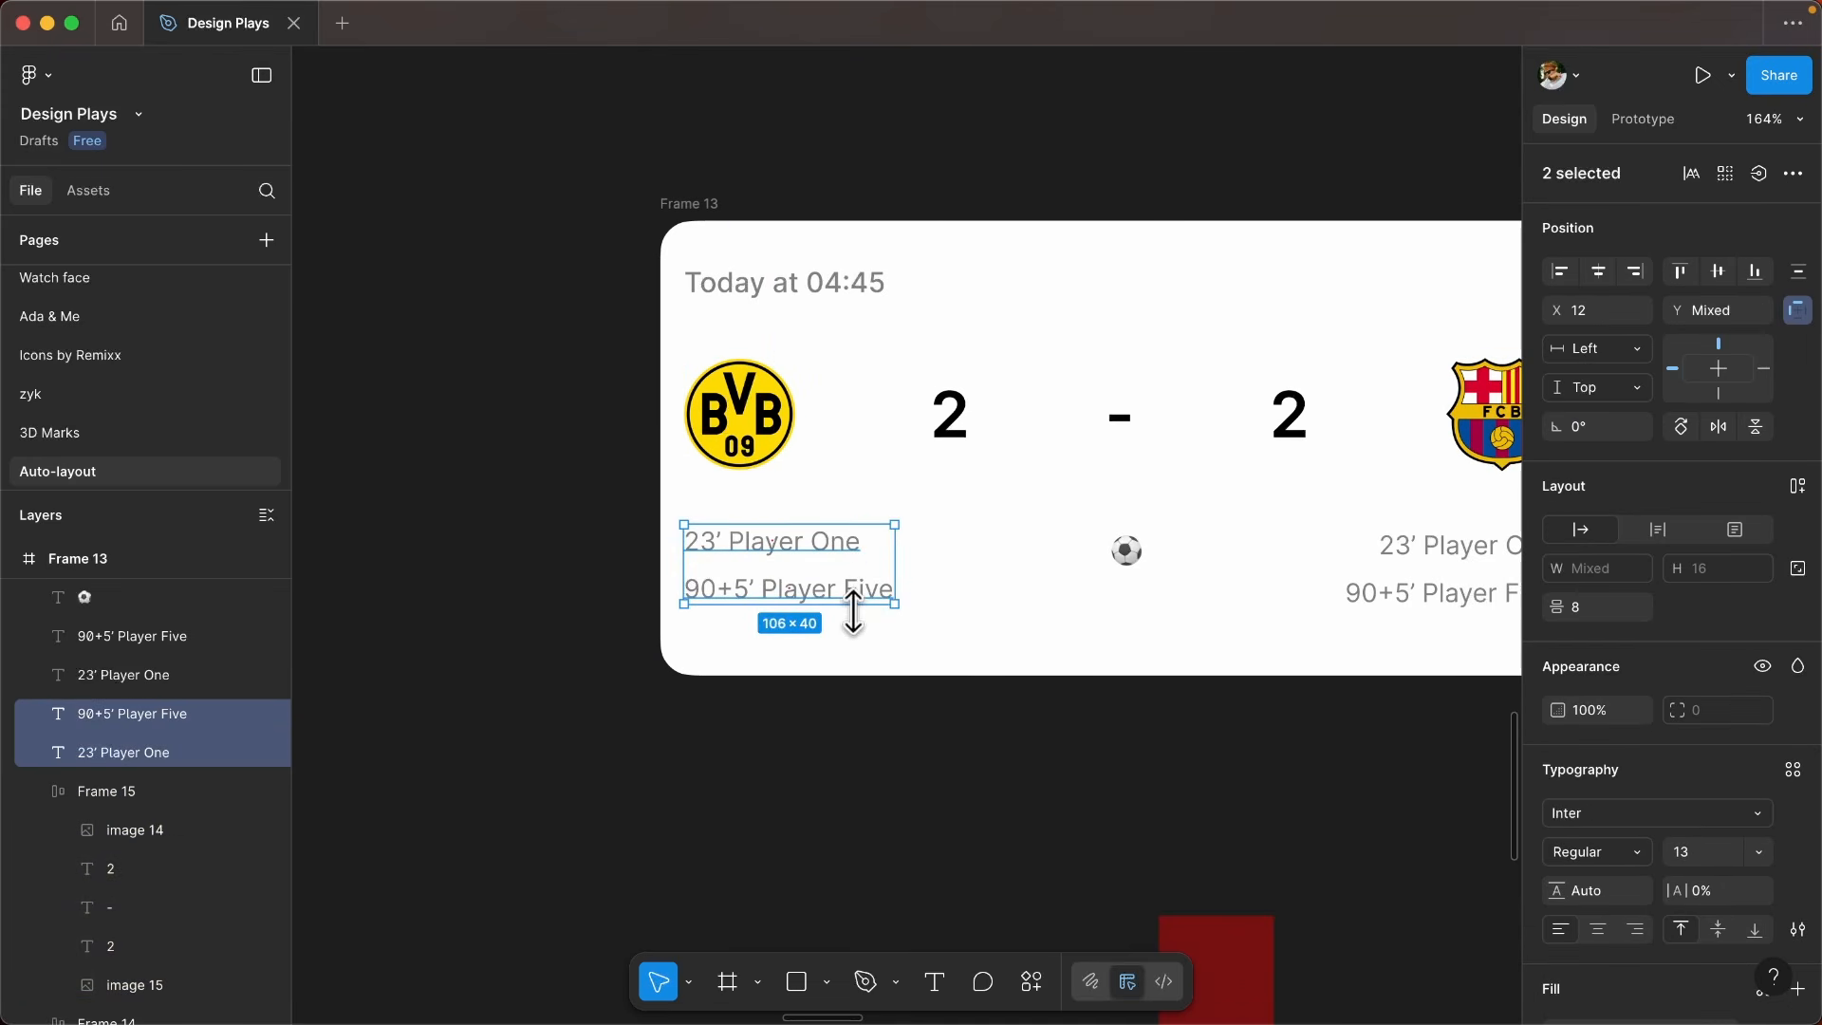
pyautogui.hotkey('shift', 'a')
pyautogui.scroll(3, 806, 569)
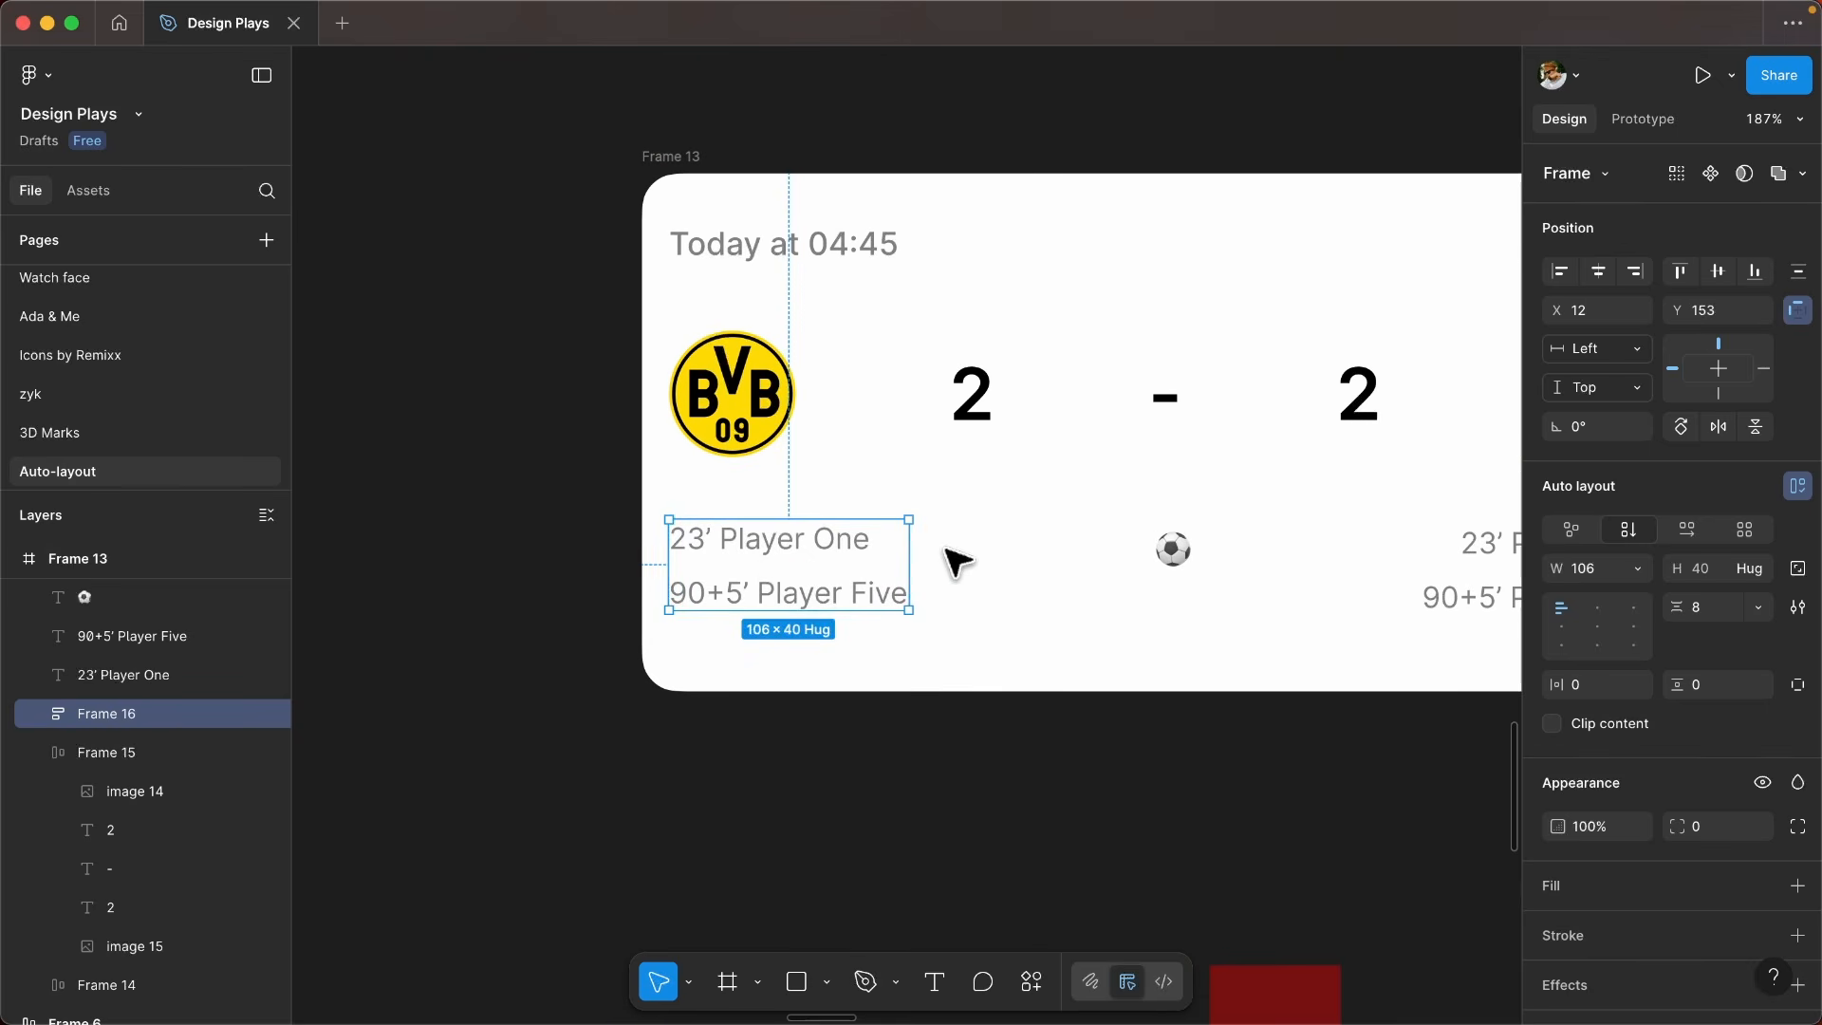
# - Wrap the two scorer lines below the FCB crest in a vertical auto layout frame
pyautogui.hscroll(1, 931, 577)
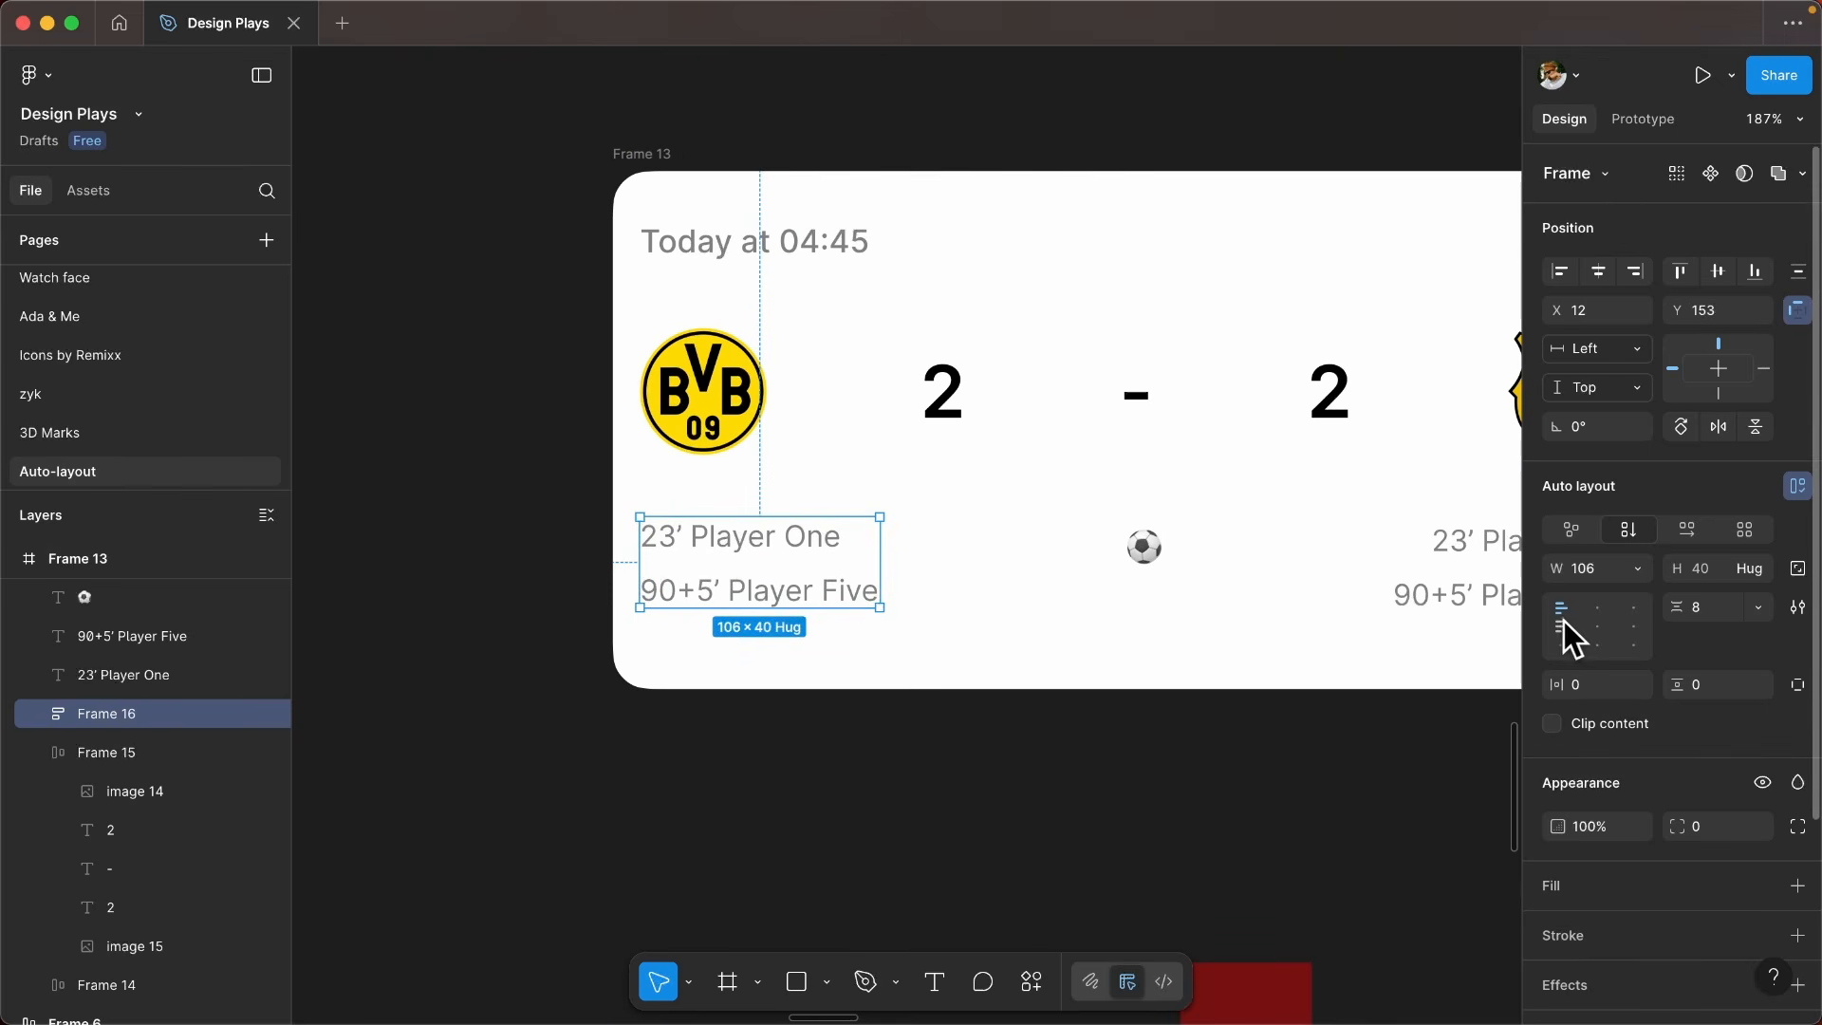
pyautogui.hscroll(8, 1183, 565)
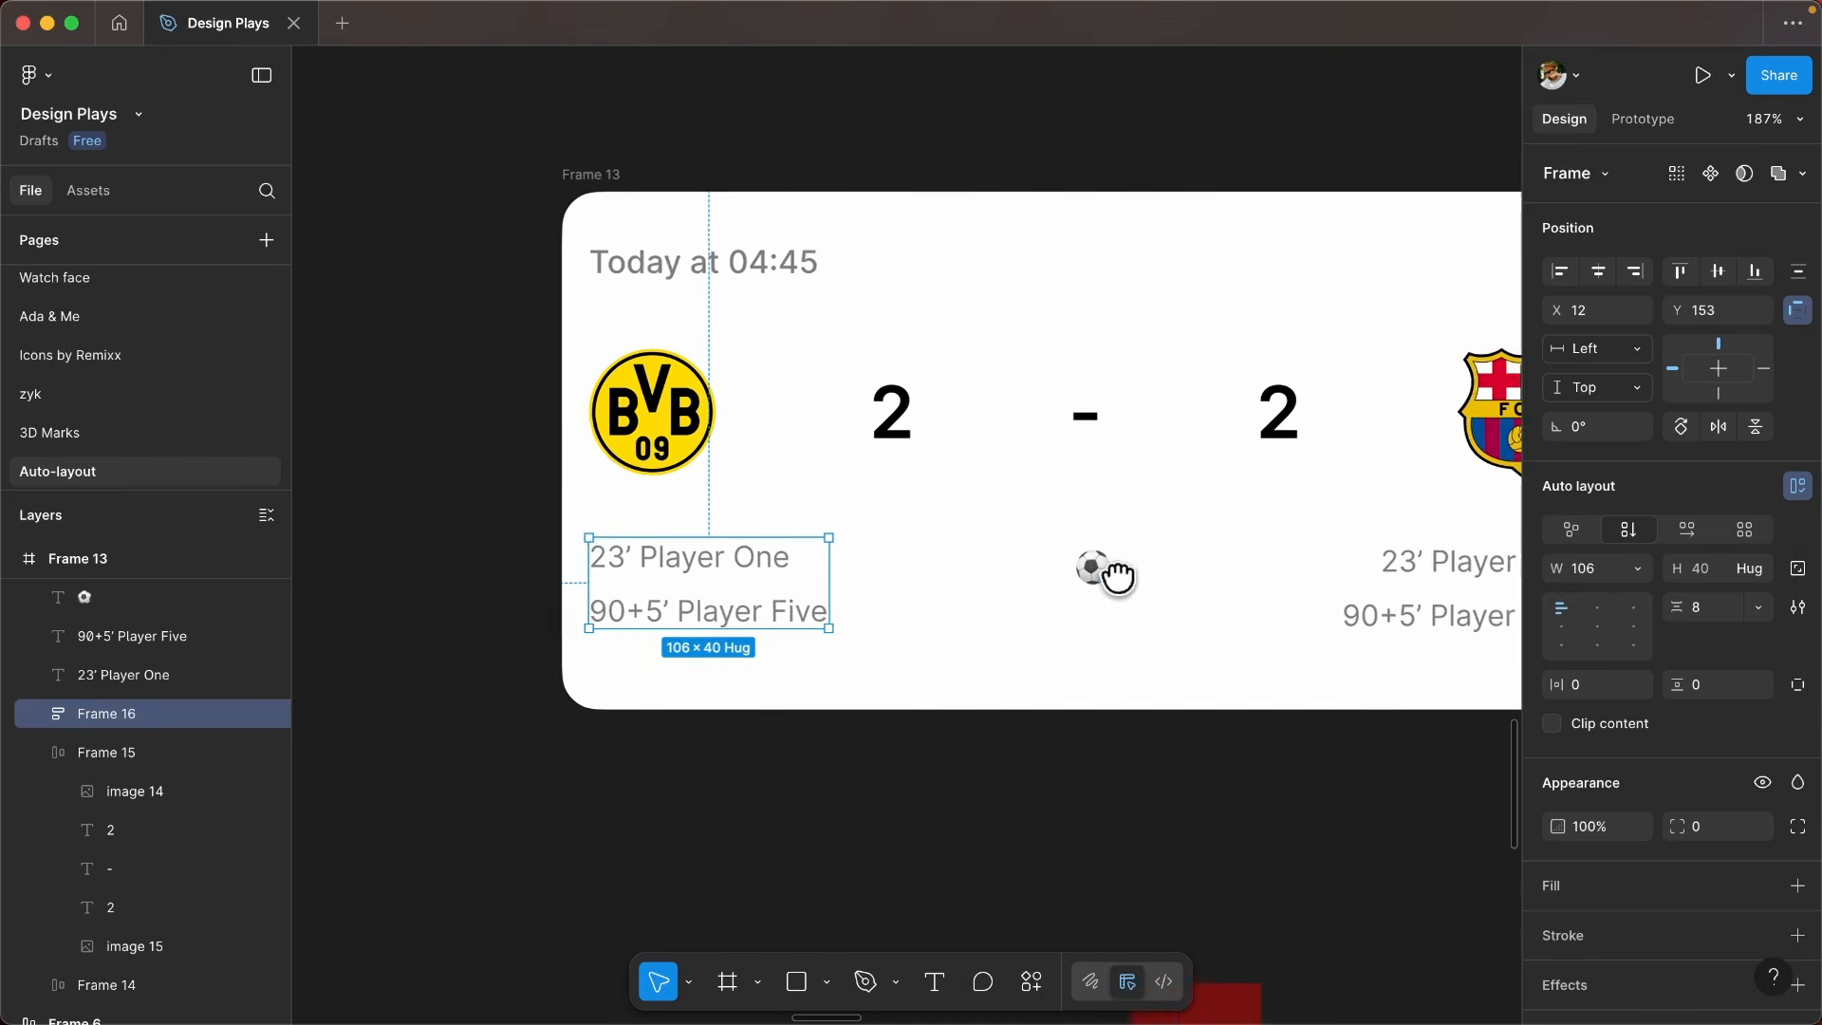
pyautogui.press('Escape')
pyautogui.click(1116, 580)
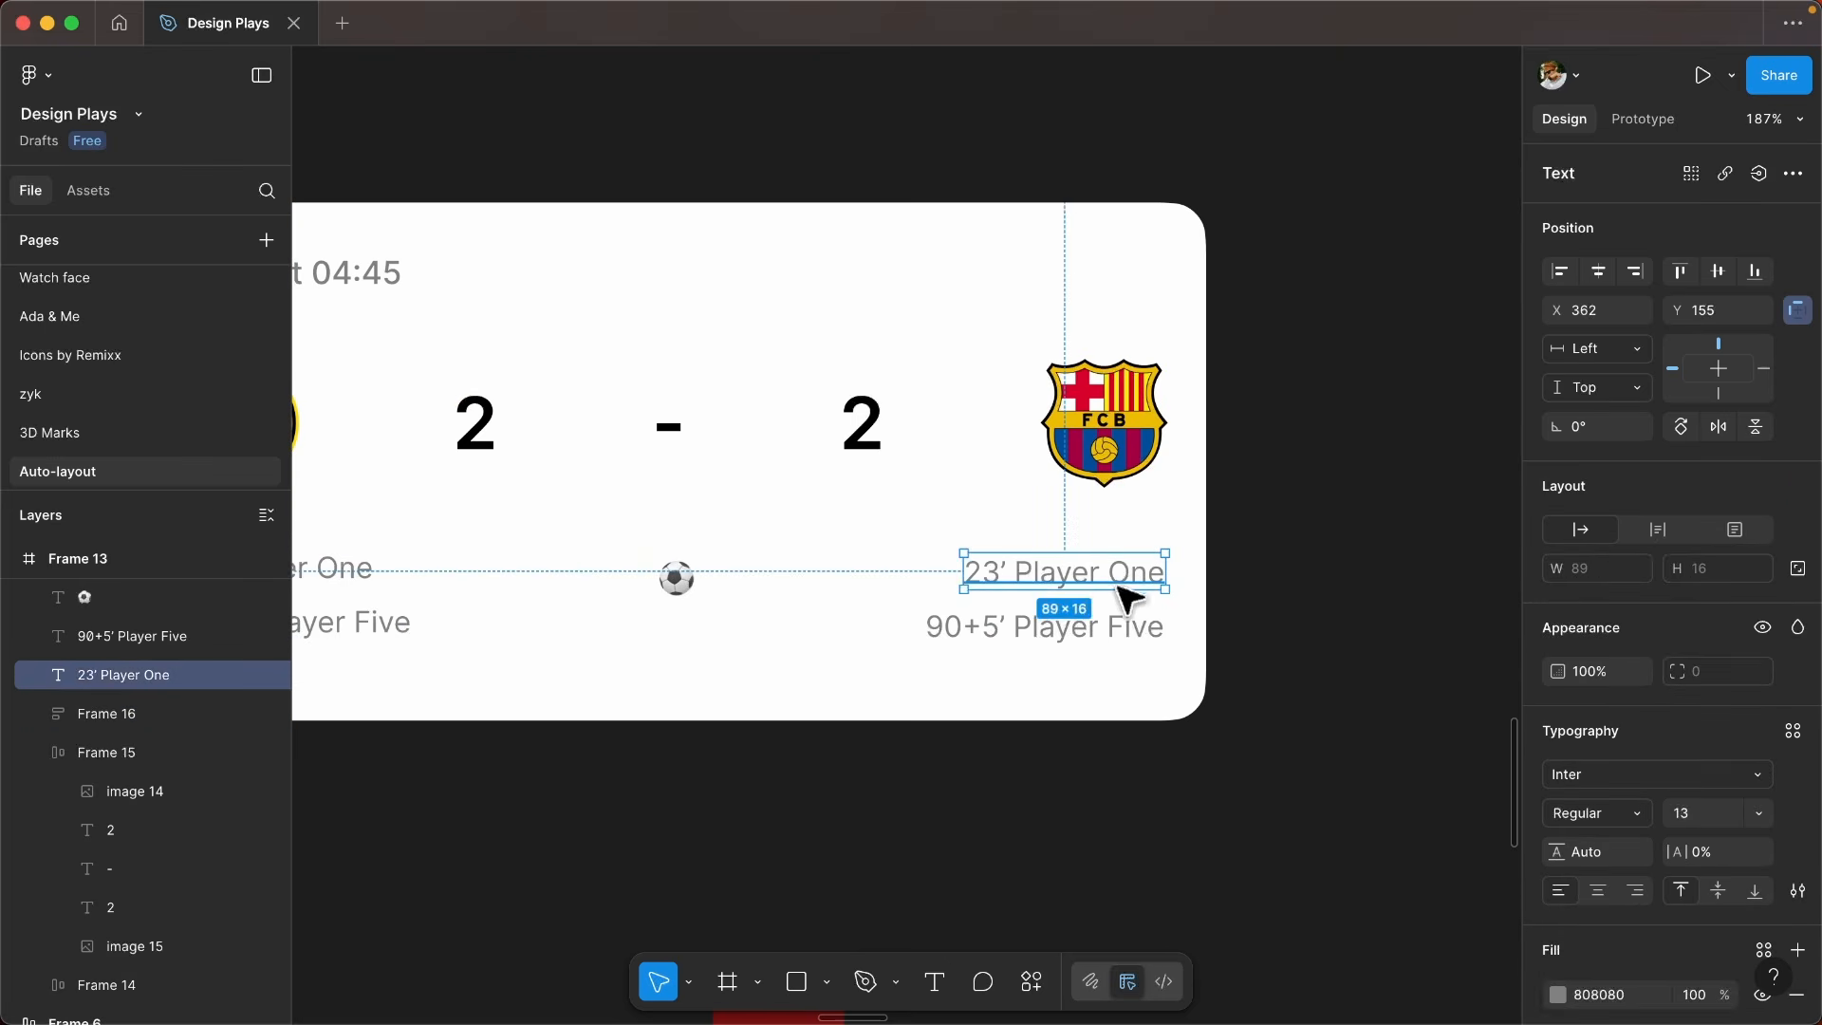
pyautogui.keyDown('shift'); pyautogui.click(1132, 637); pyautogui.keyUp('shift')
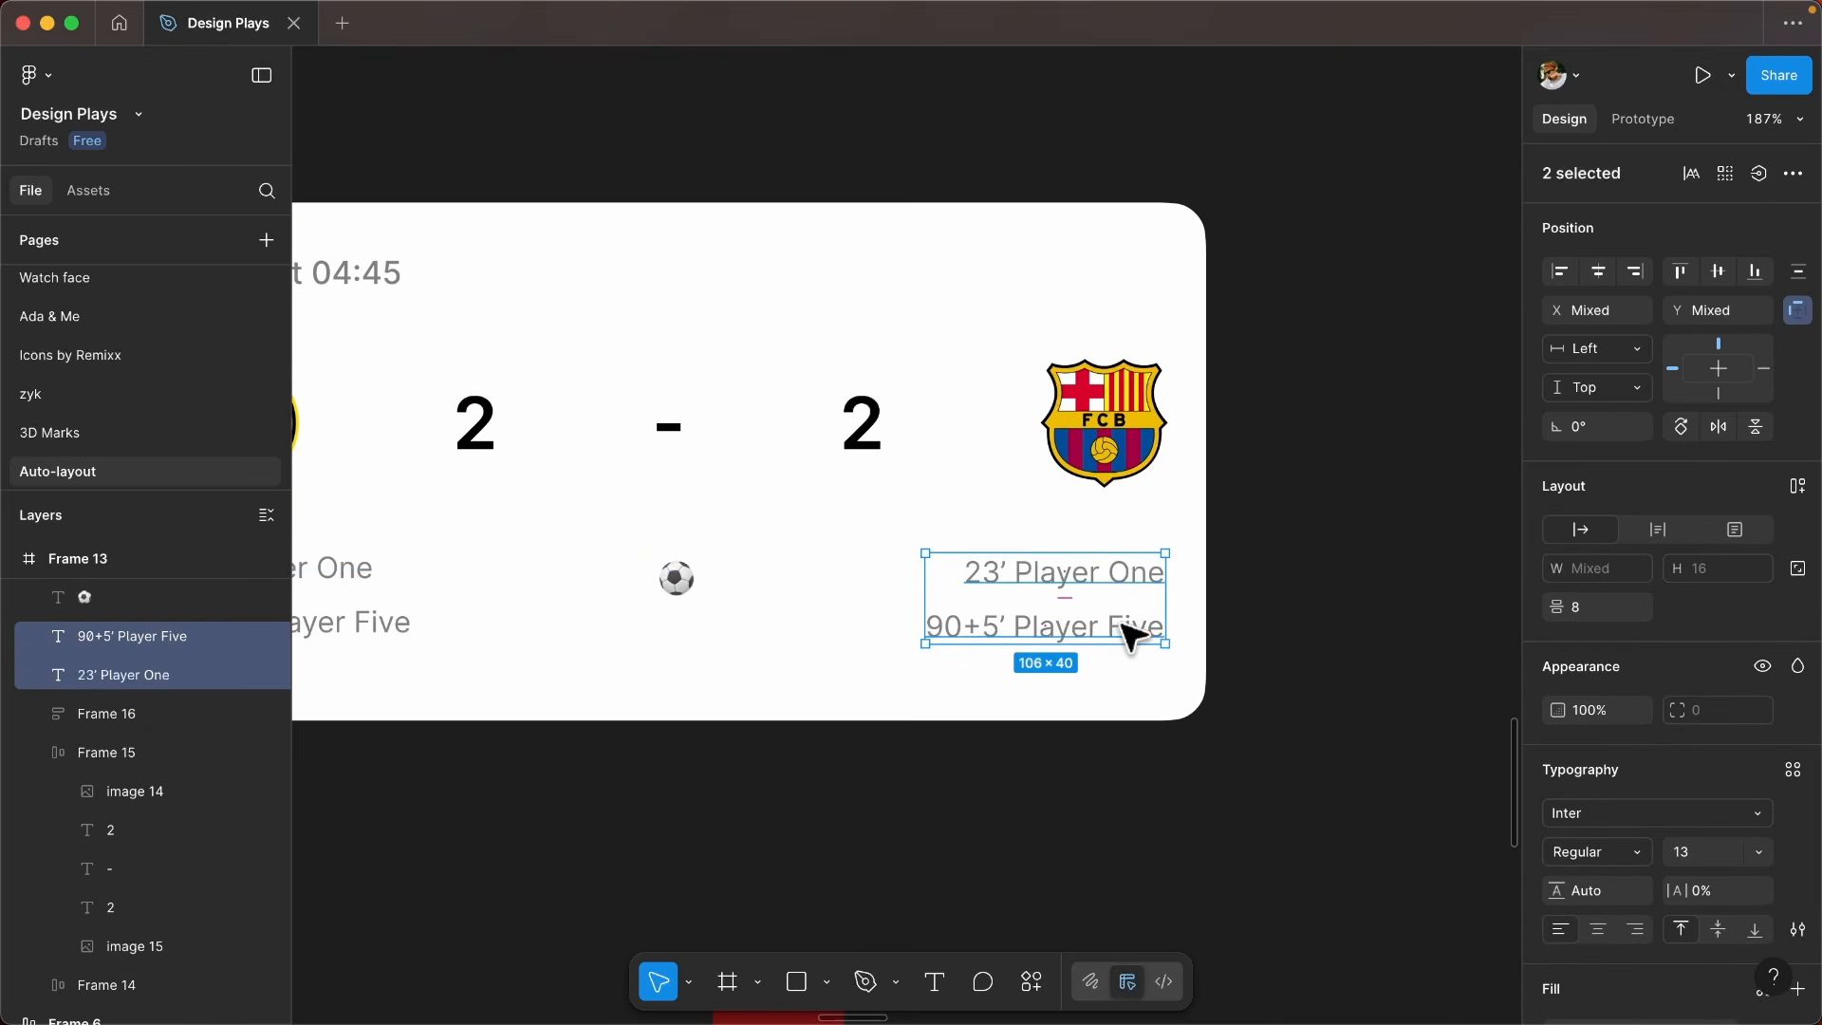
pyautogui.hotkey('shift', 'a')
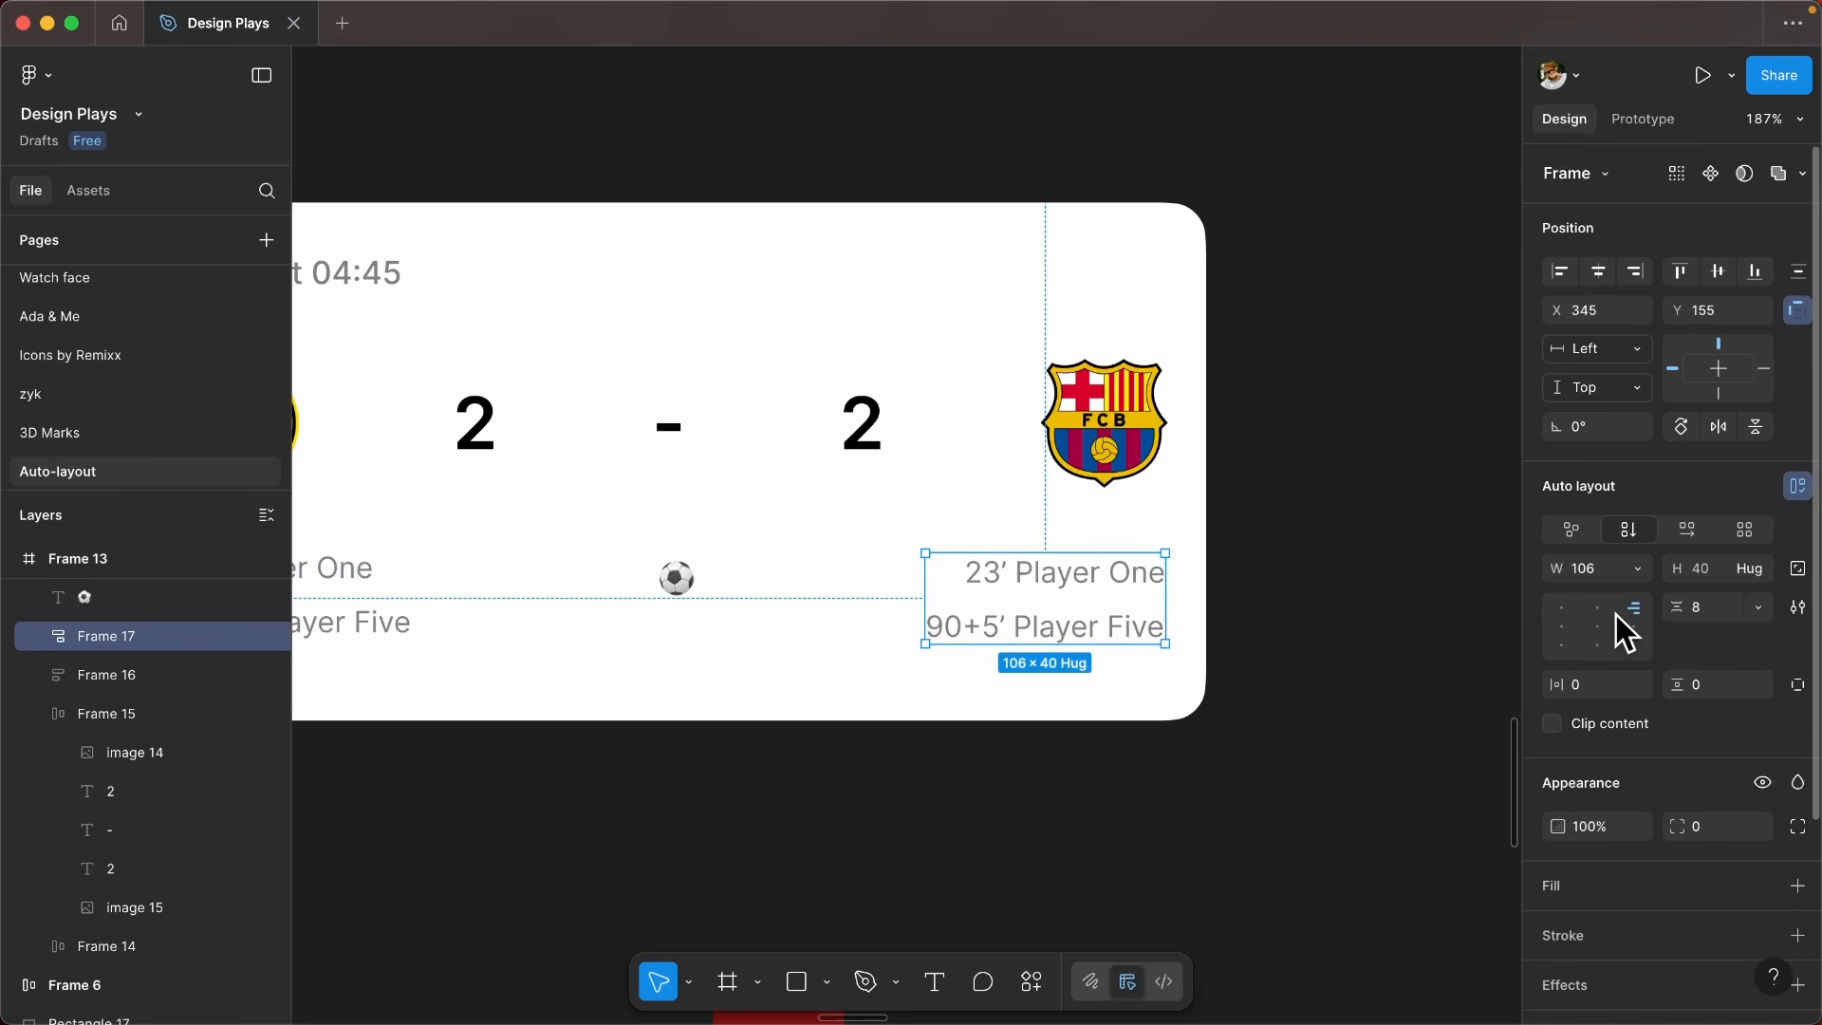
# - Wrap both scorer frames and the football between them together in a horizontal auto layout frame
pyautogui.scroll(-5, 1228, 614)
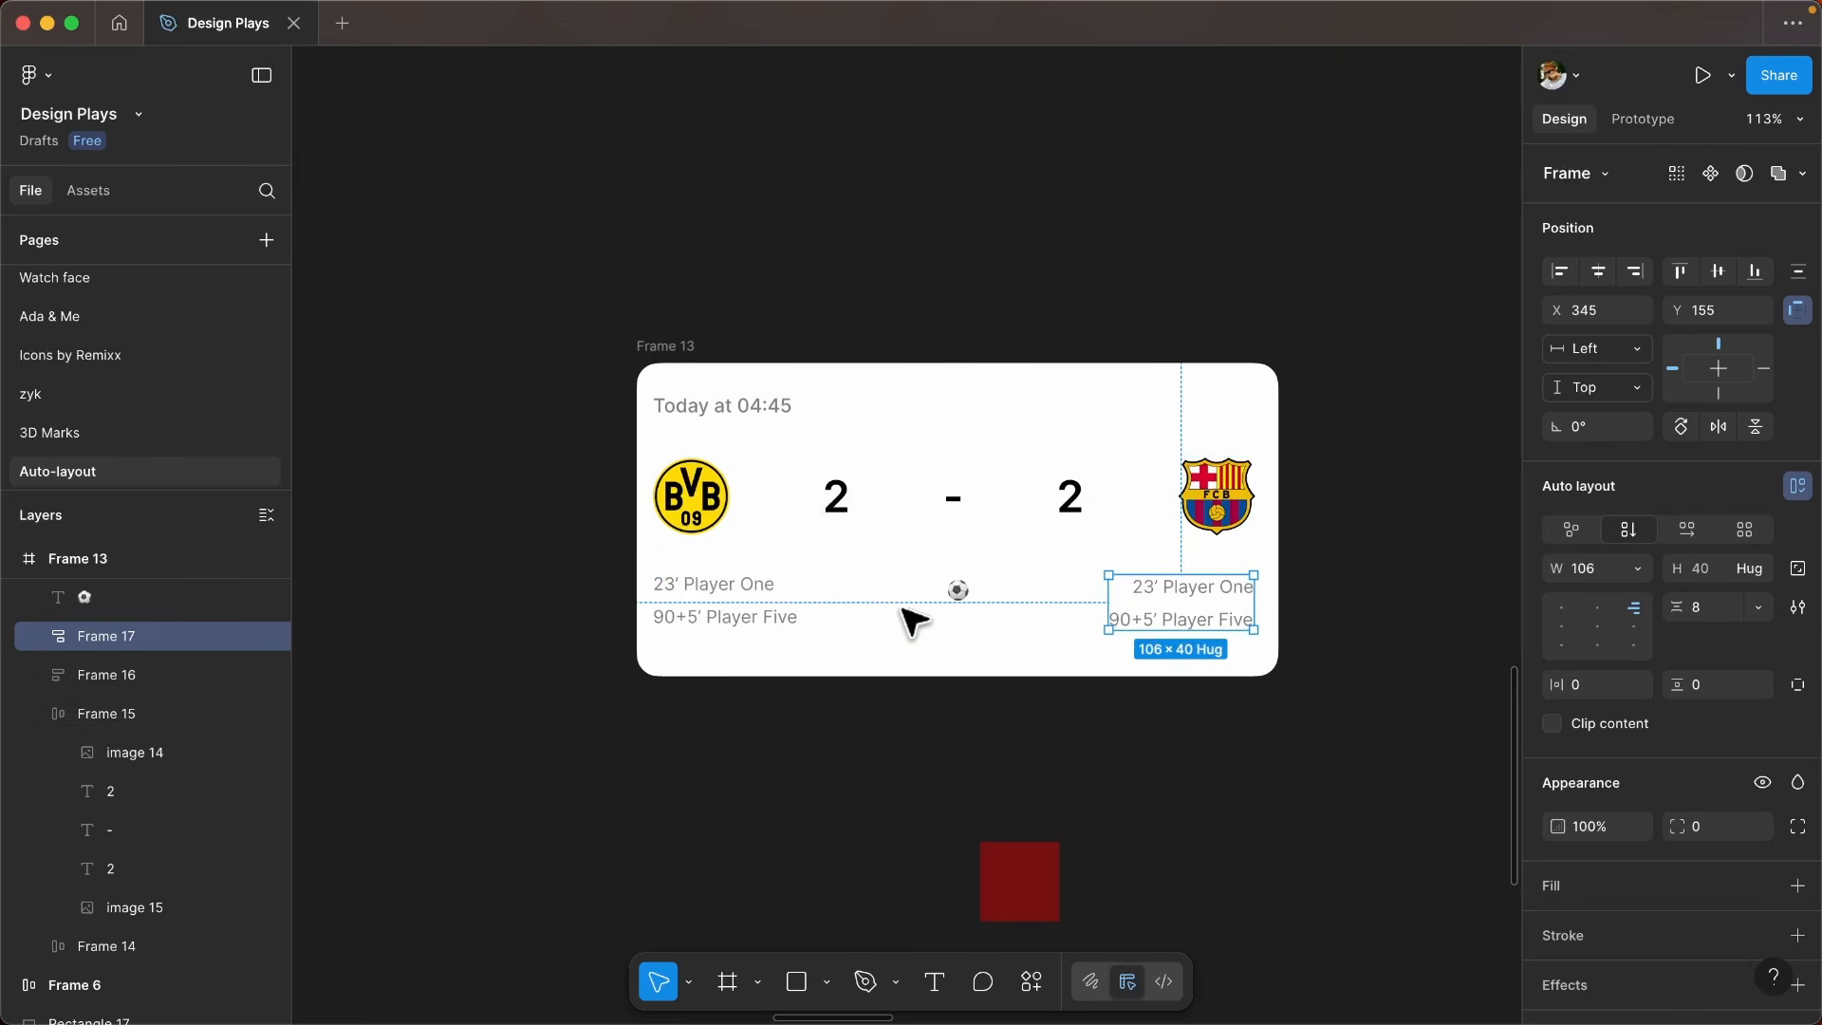
pyautogui.press('Escape')
pyautogui.click(772, 607)
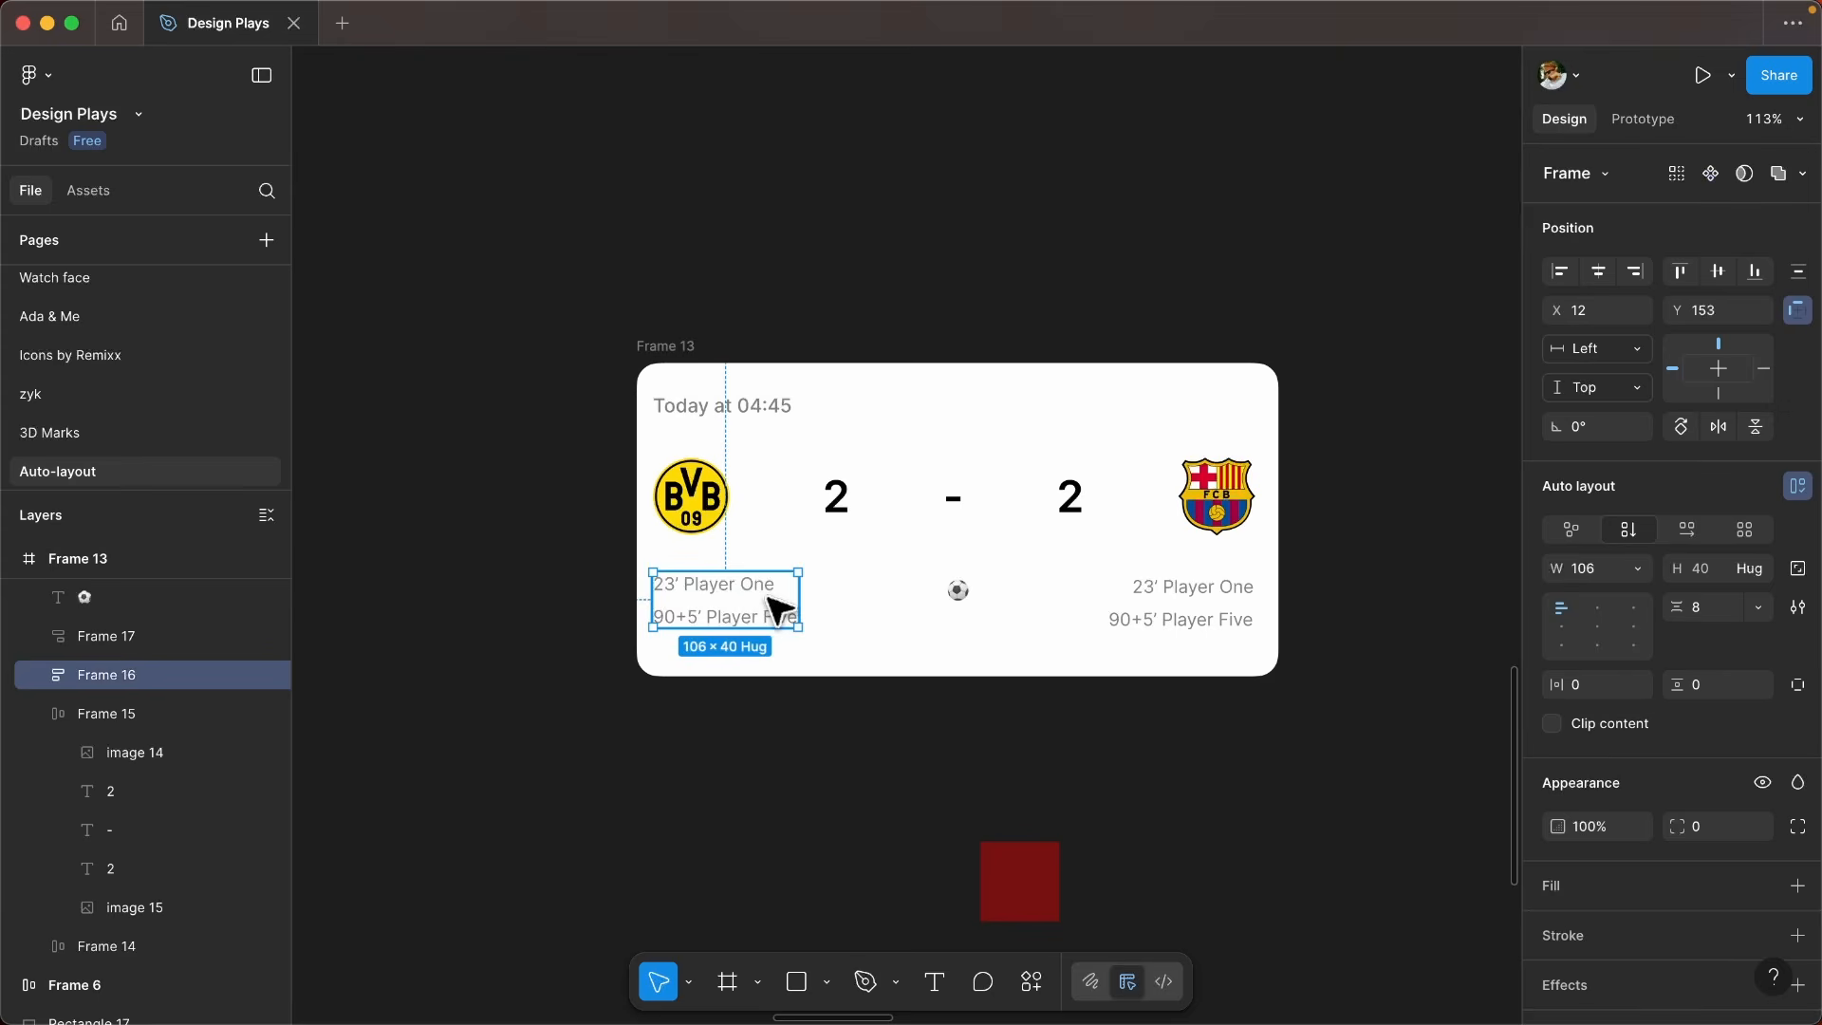
pyautogui.keyDown('shift'); pyautogui.click(960, 594); pyautogui.keyUp('shift')
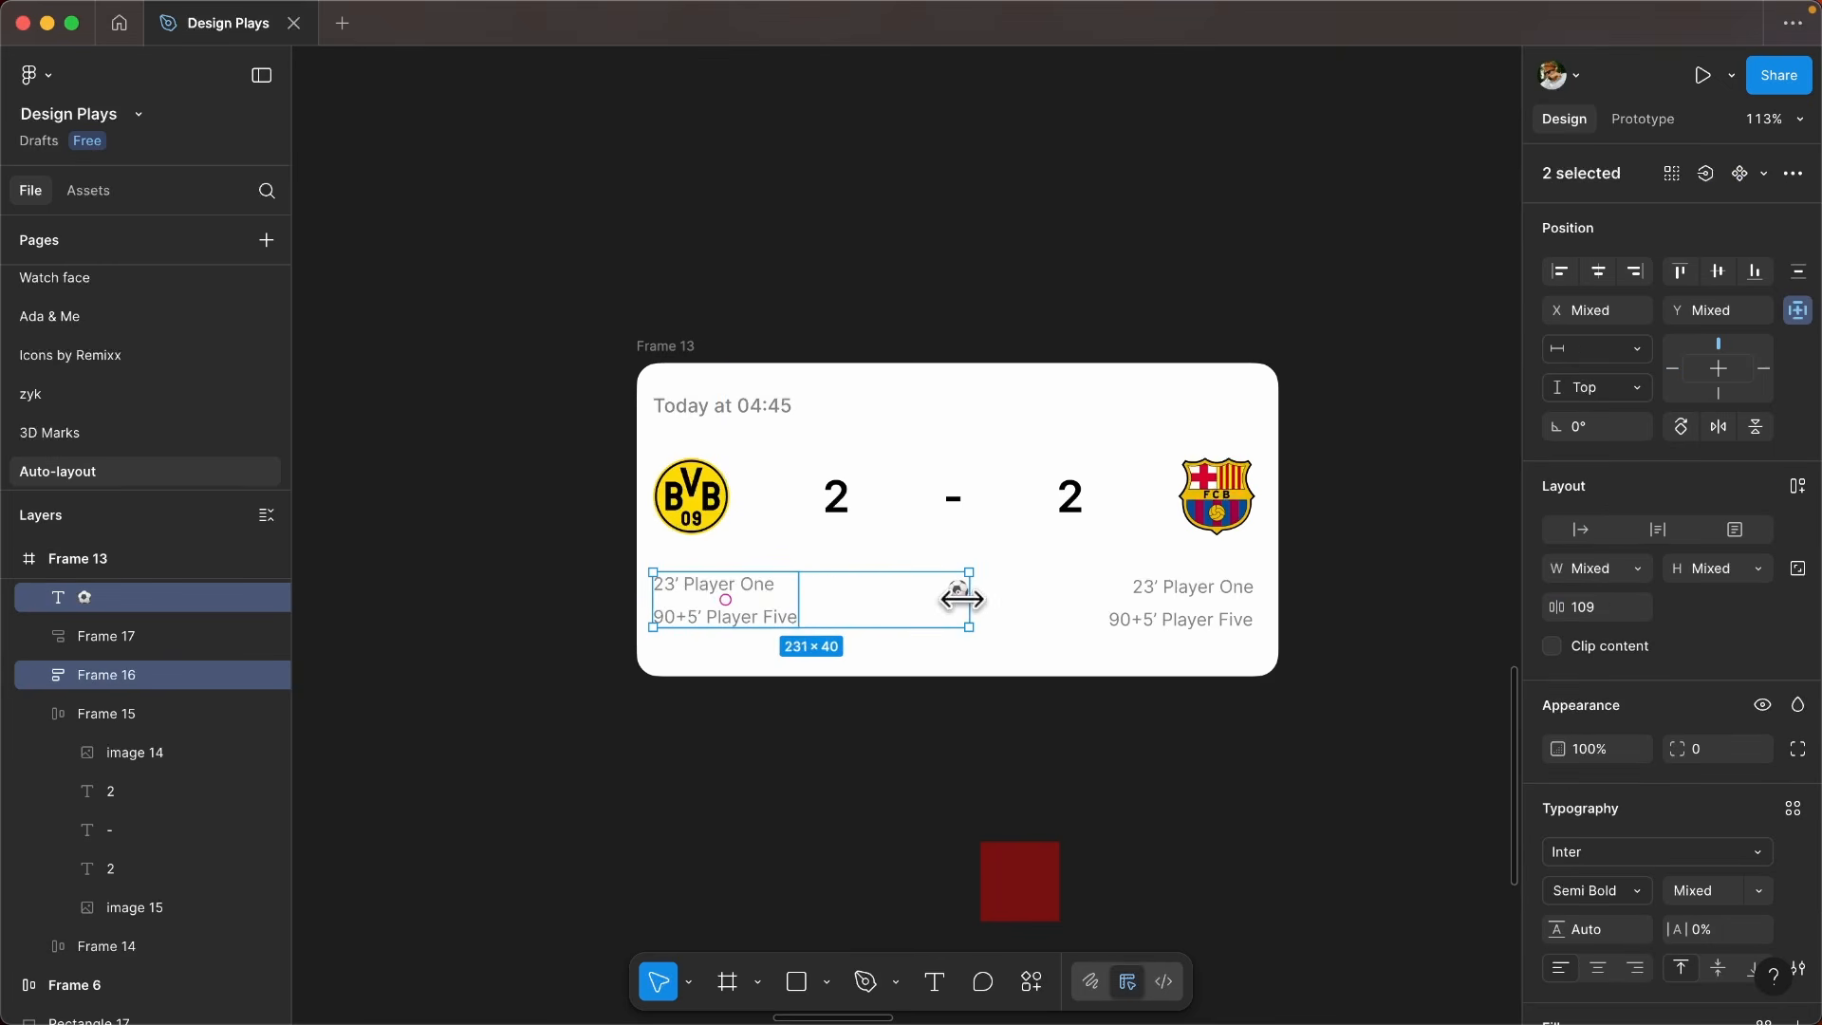
pyautogui.keyDown('shift'); pyautogui.click(1136, 610); pyautogui.keyUp('shift')
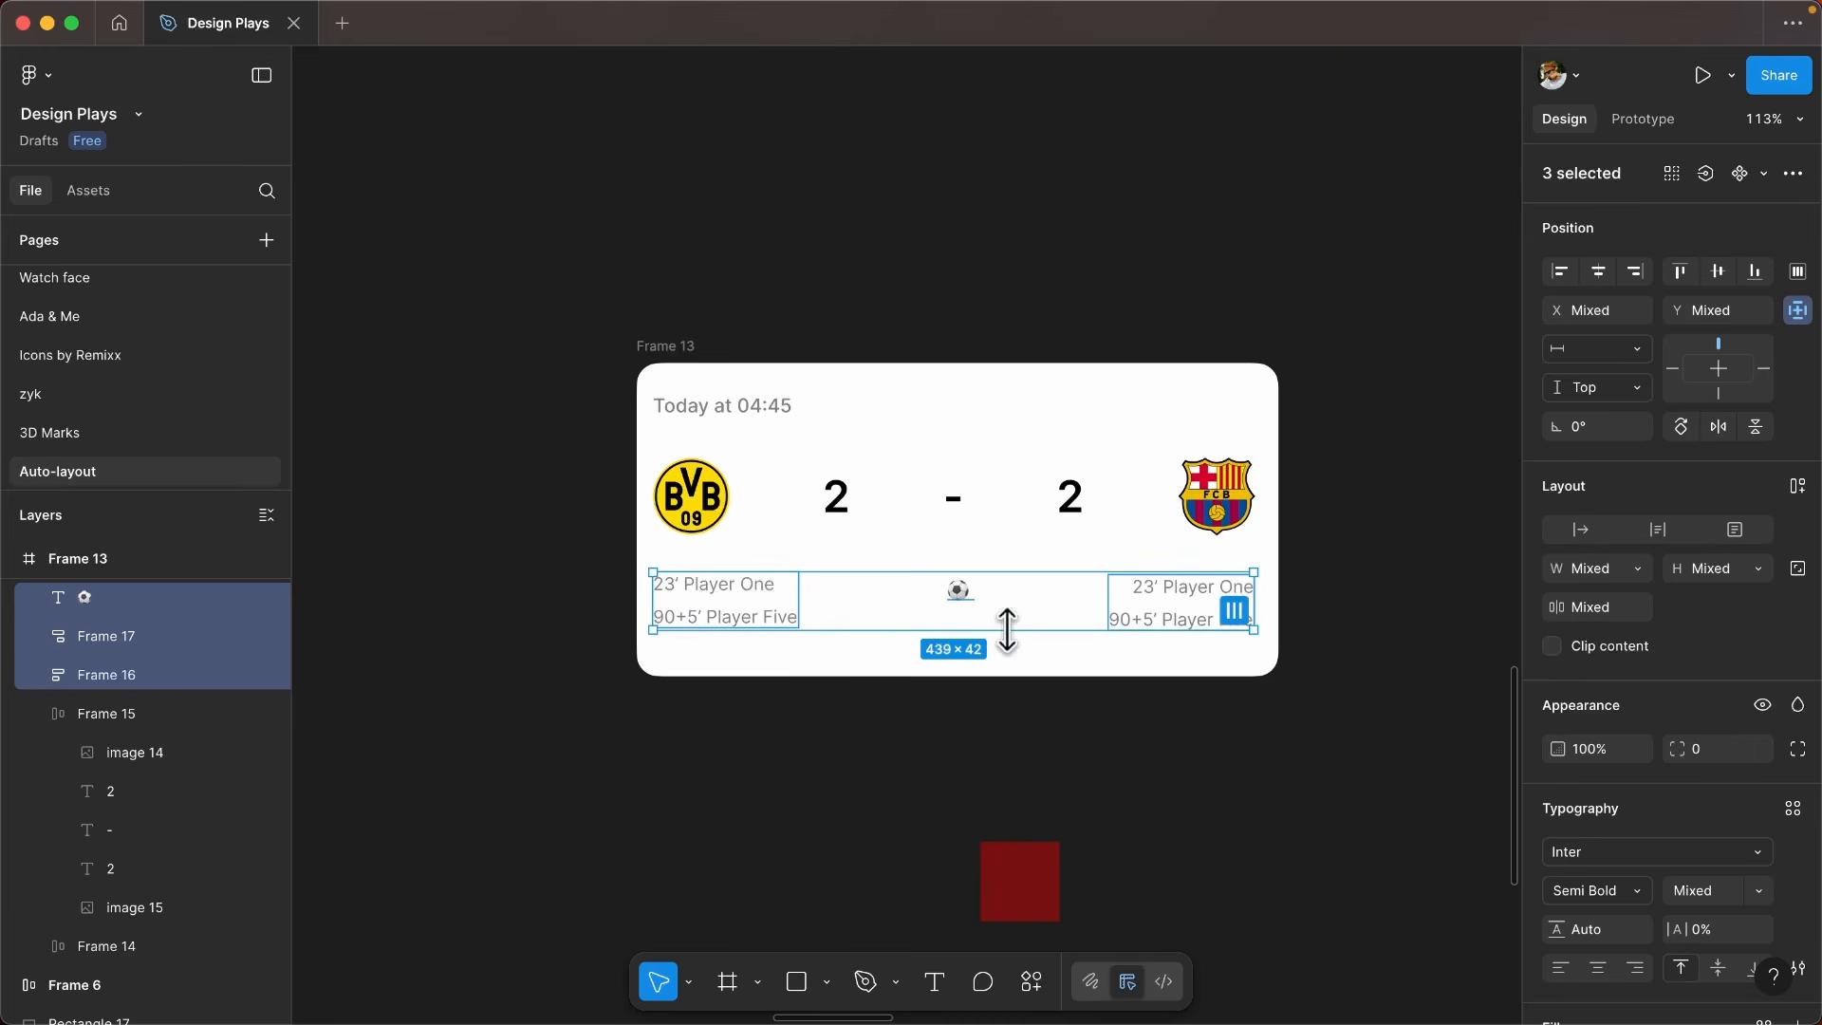
pyautogui.hotkey('shift', 'a')
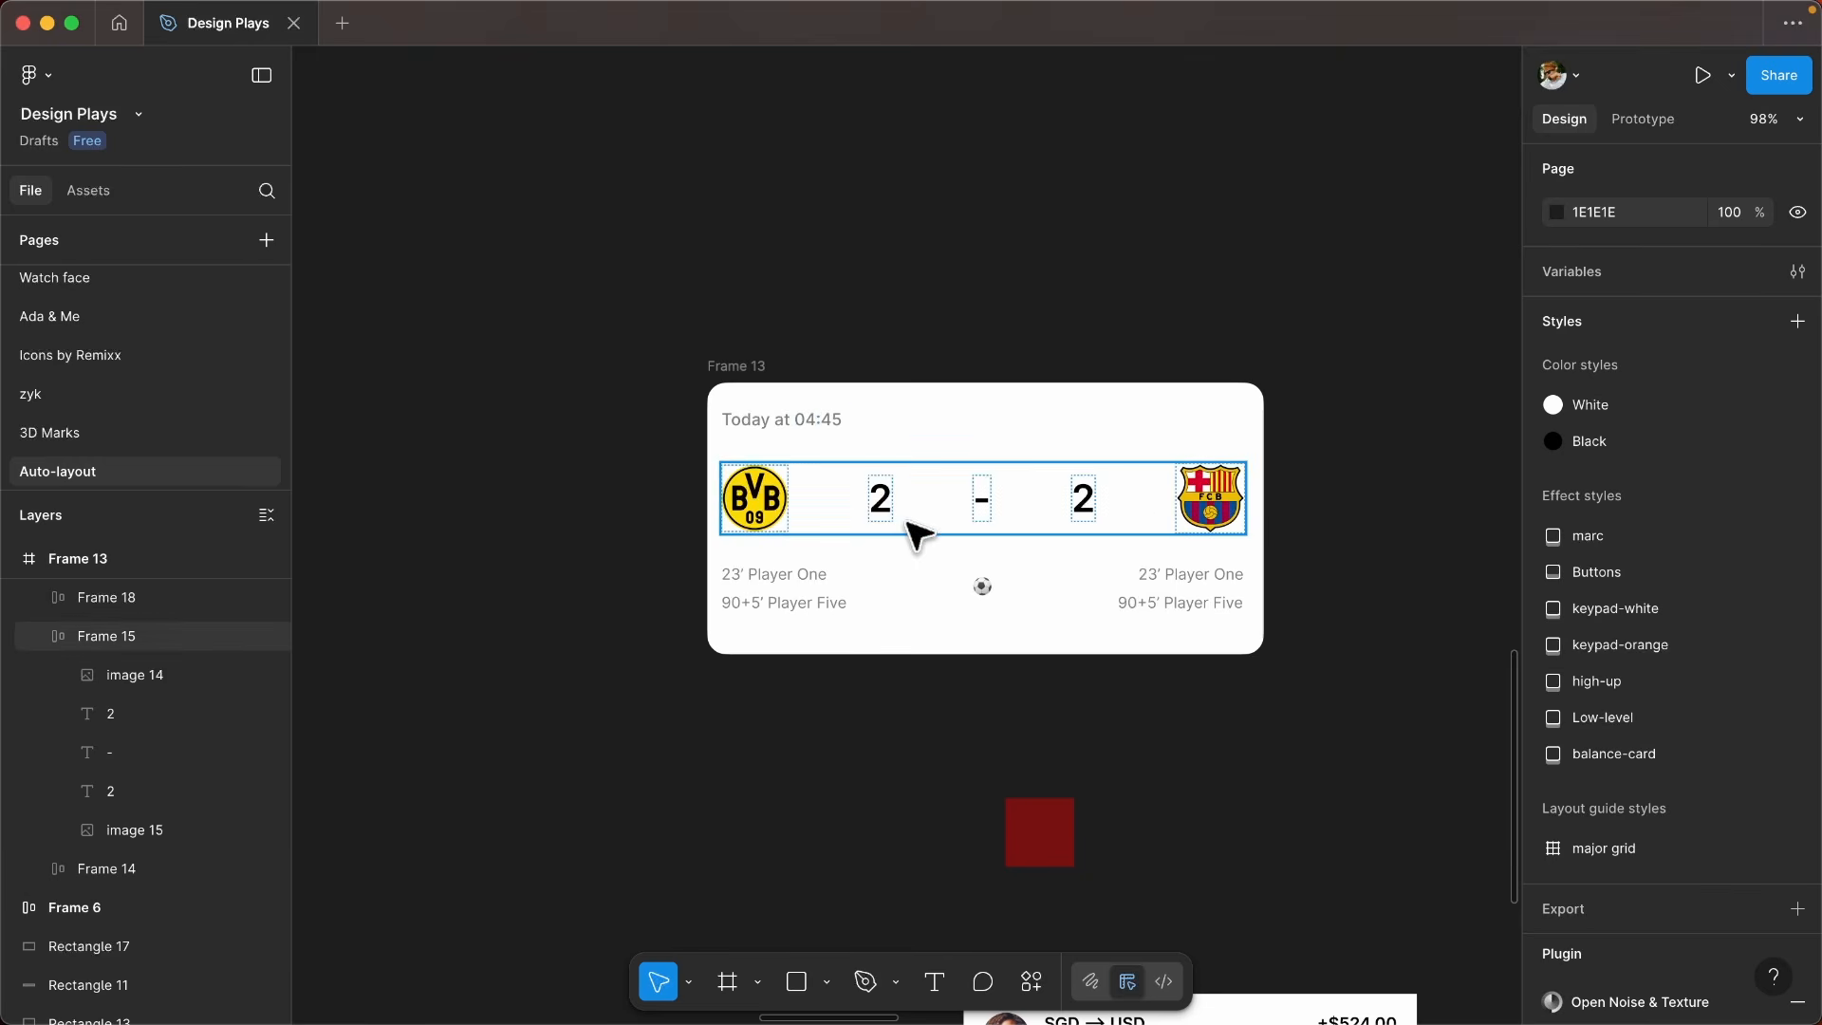
# - Apply vertical auto layout to the whole match card frame
pyautogui.click(744, 372)
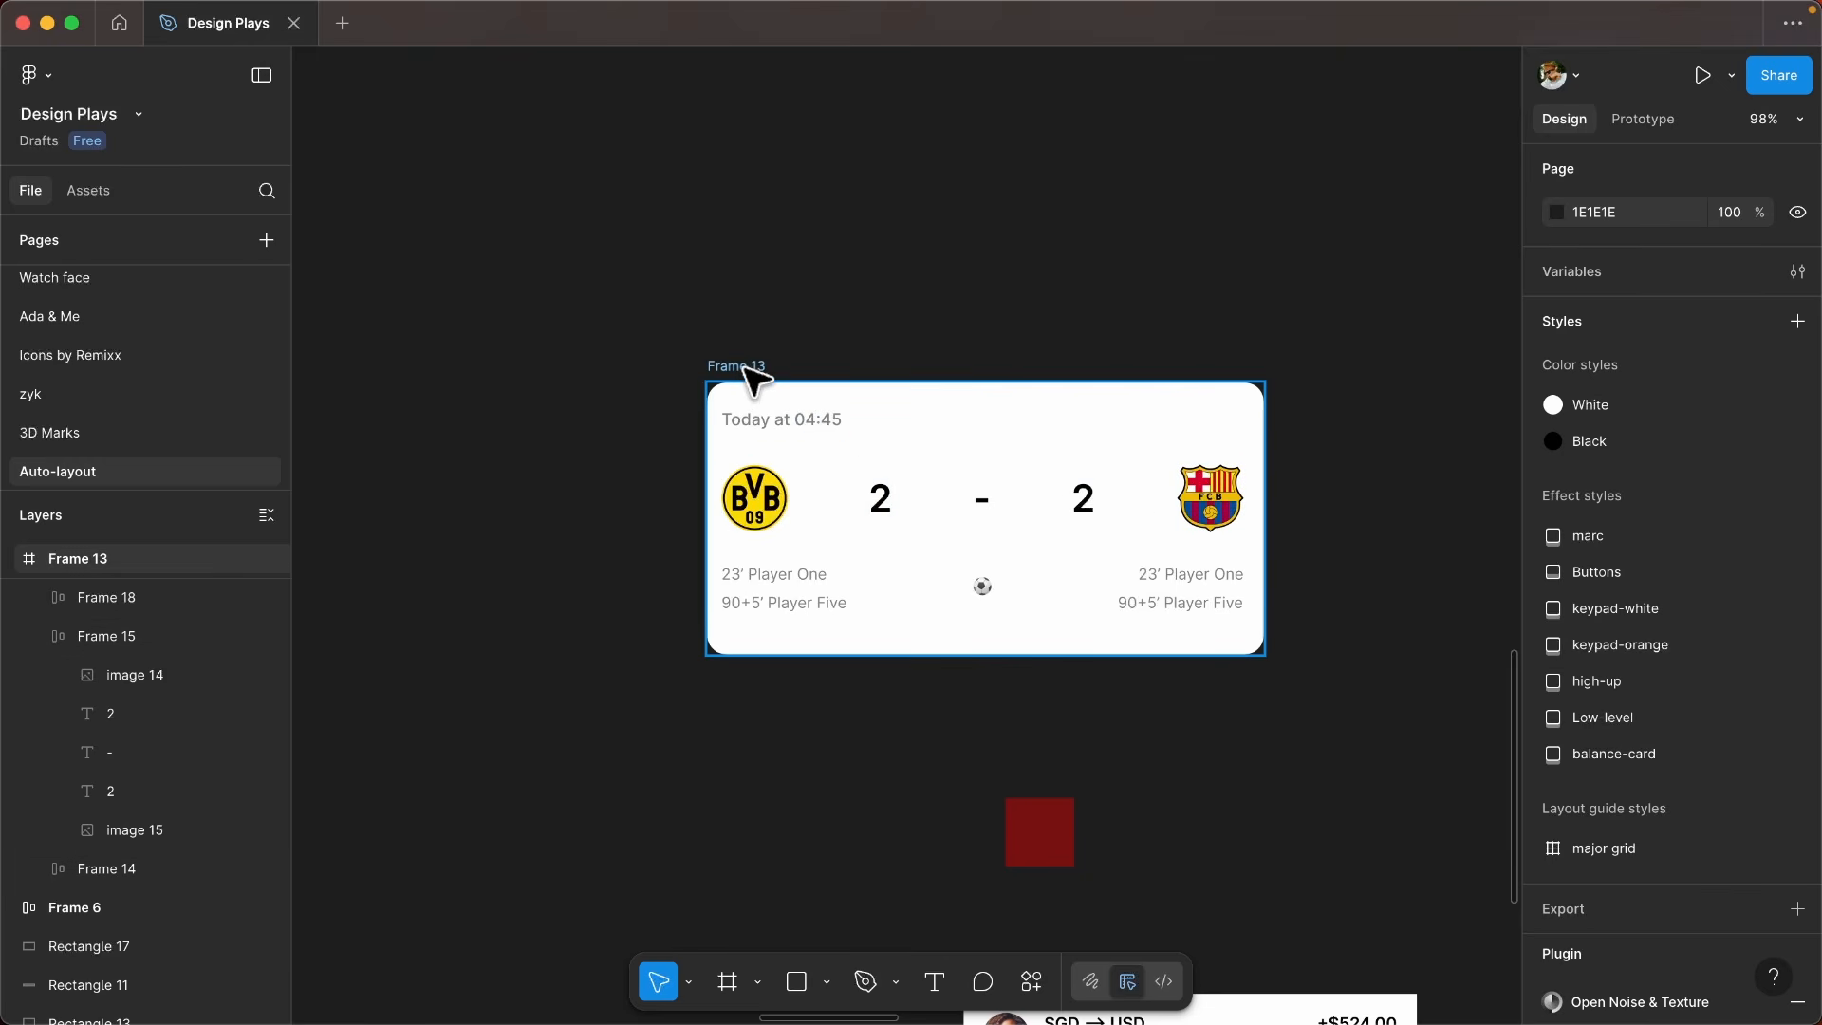
pyautogui.click(744, 368)
pyautogui.press('Escape')
pyautogui.click(758, 376)
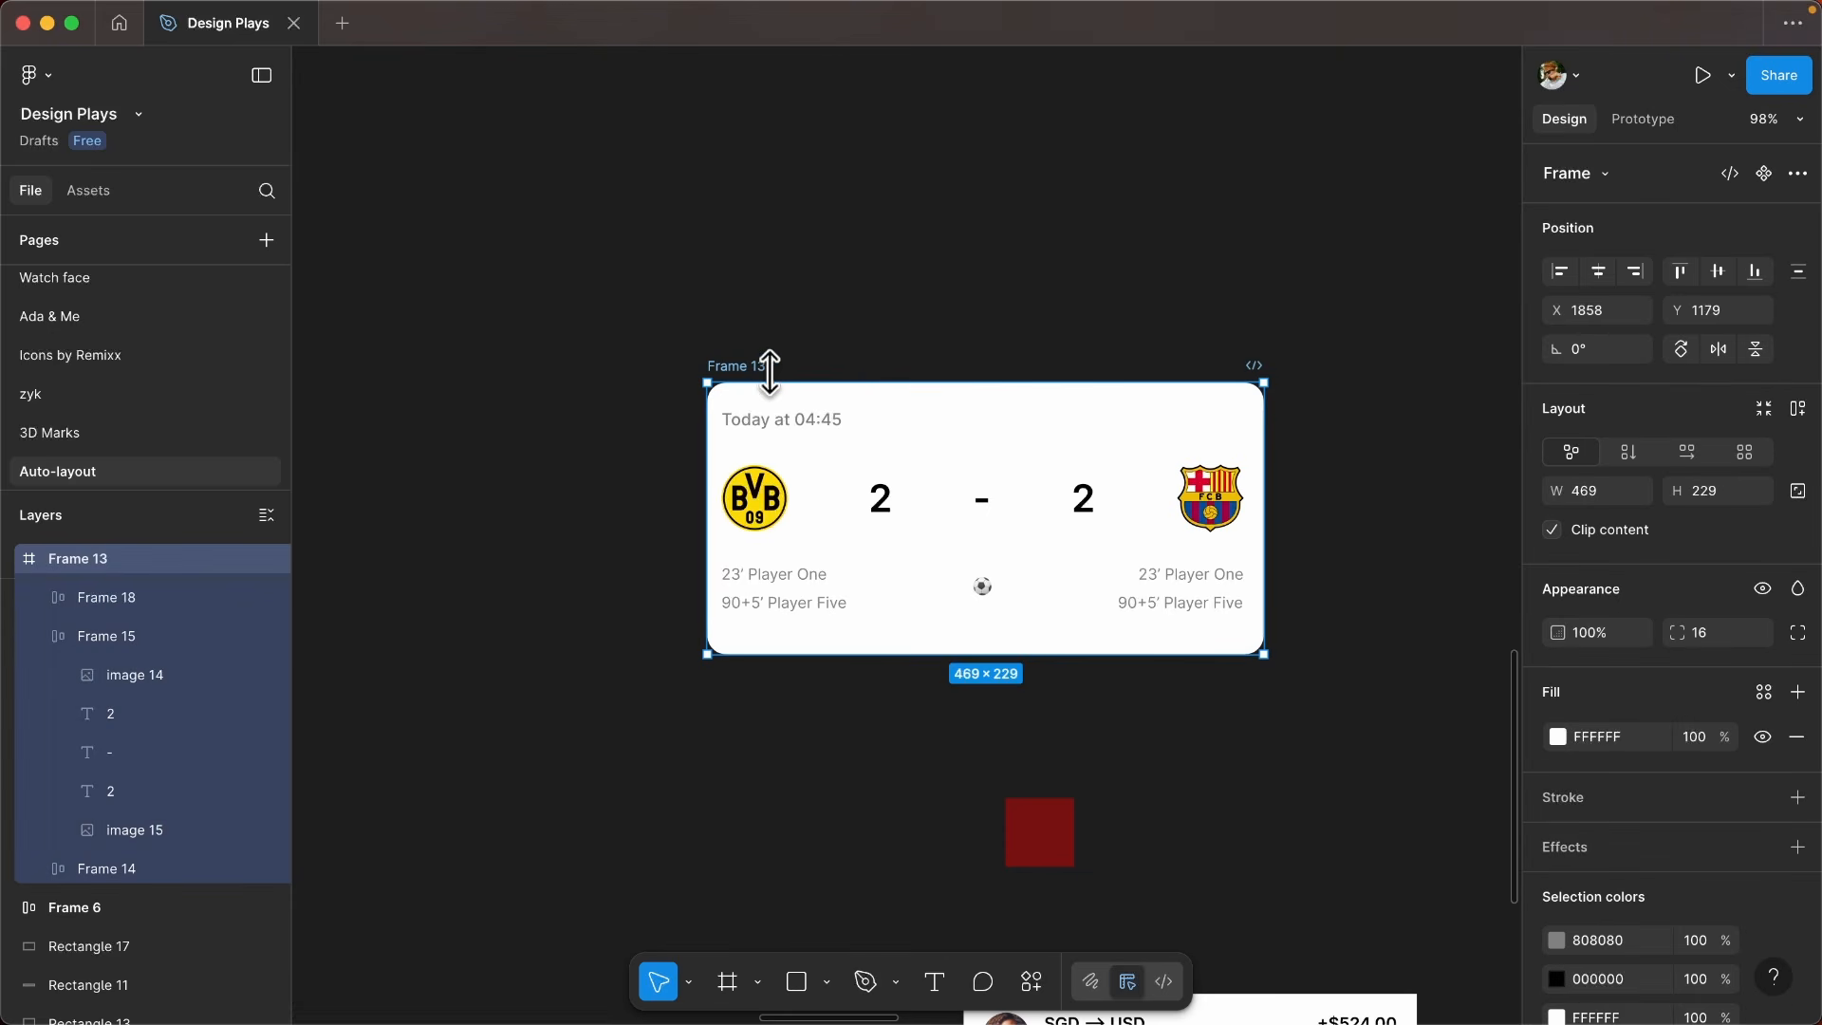
pyautogui.hotkey('shift', 'a')
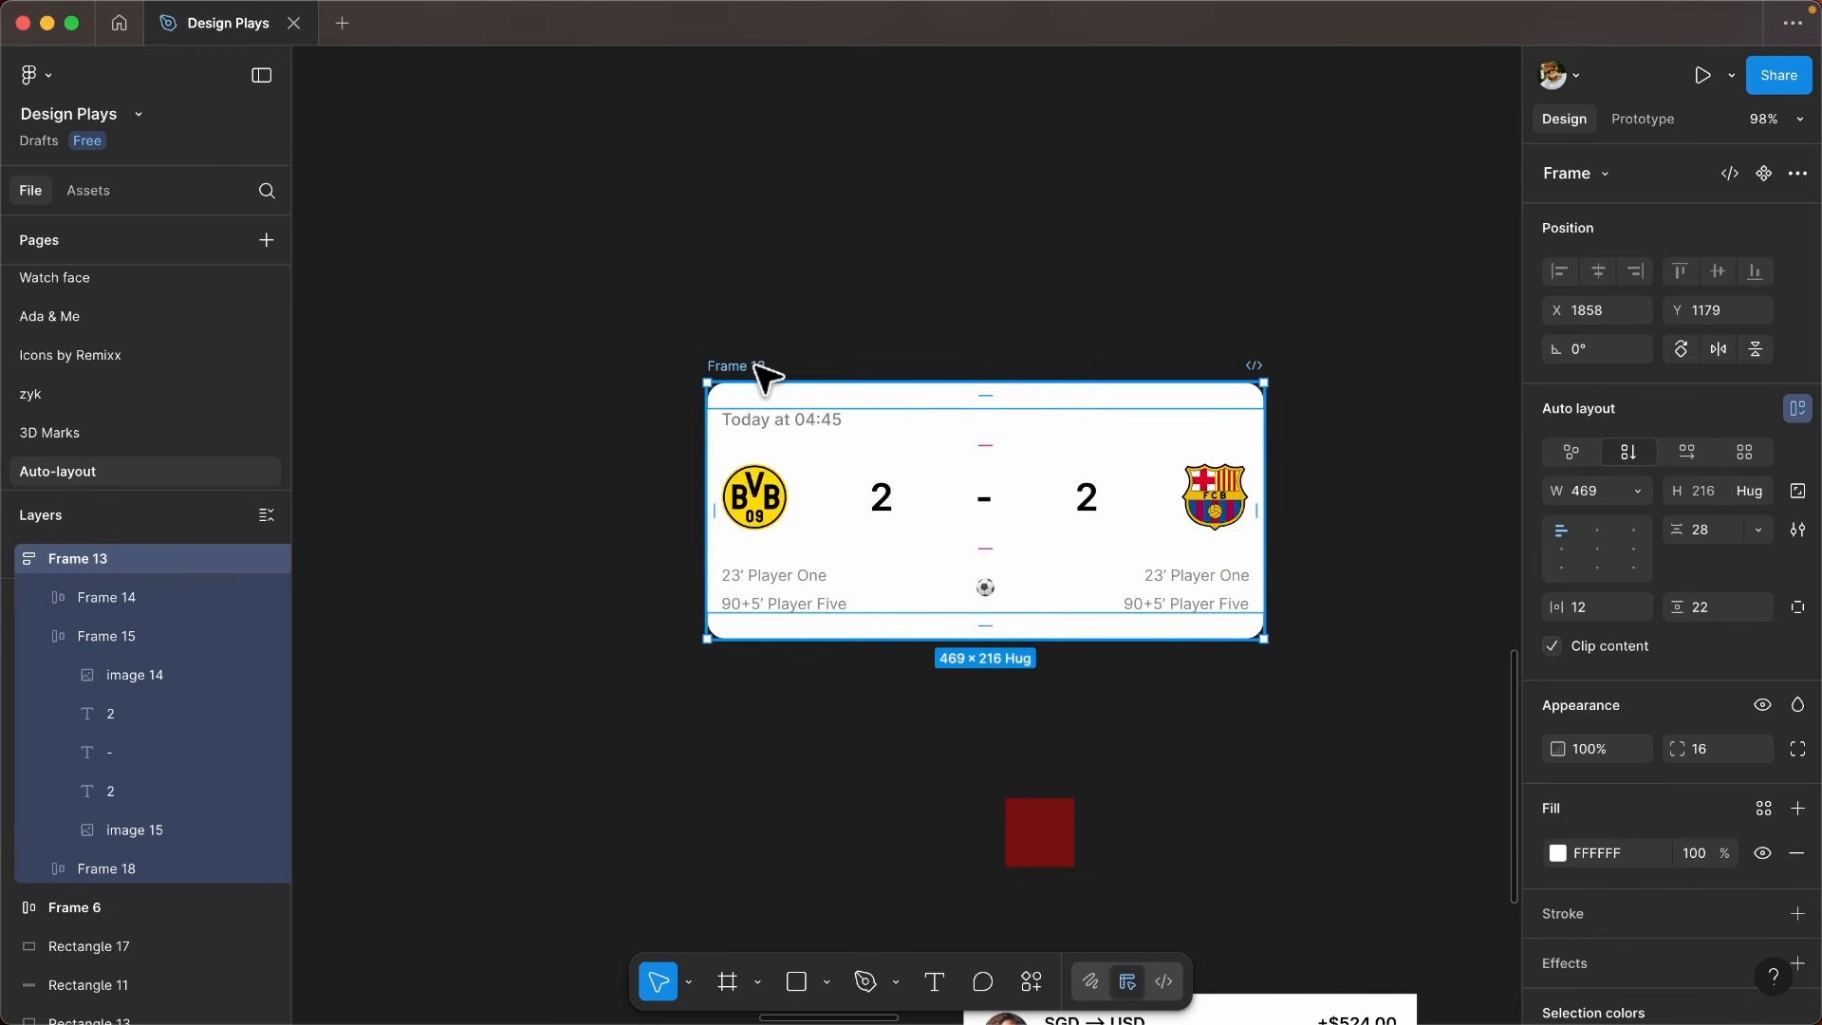
# - Set the width of the card's date, score and scorer rows to Fill container
pyautogui.press('Return')
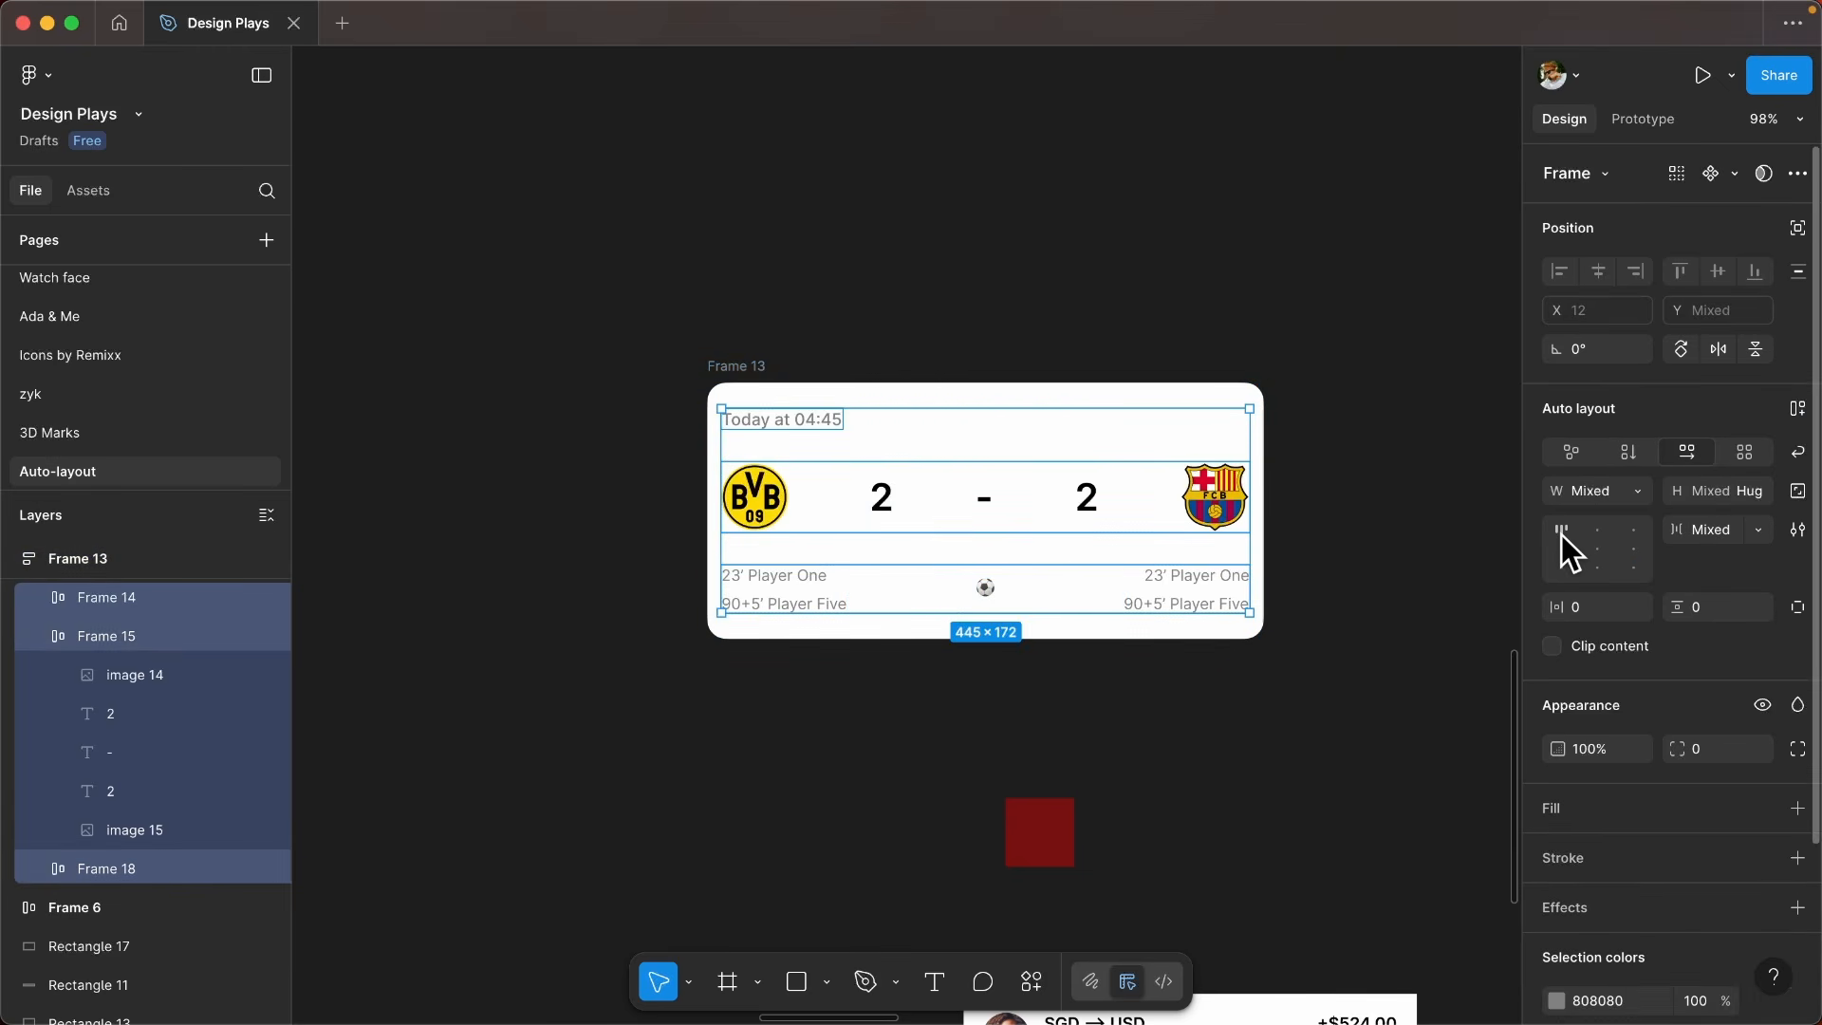
pyautogui.scroll(1, 1615, 510)
pyautogui.click(1636, 493)
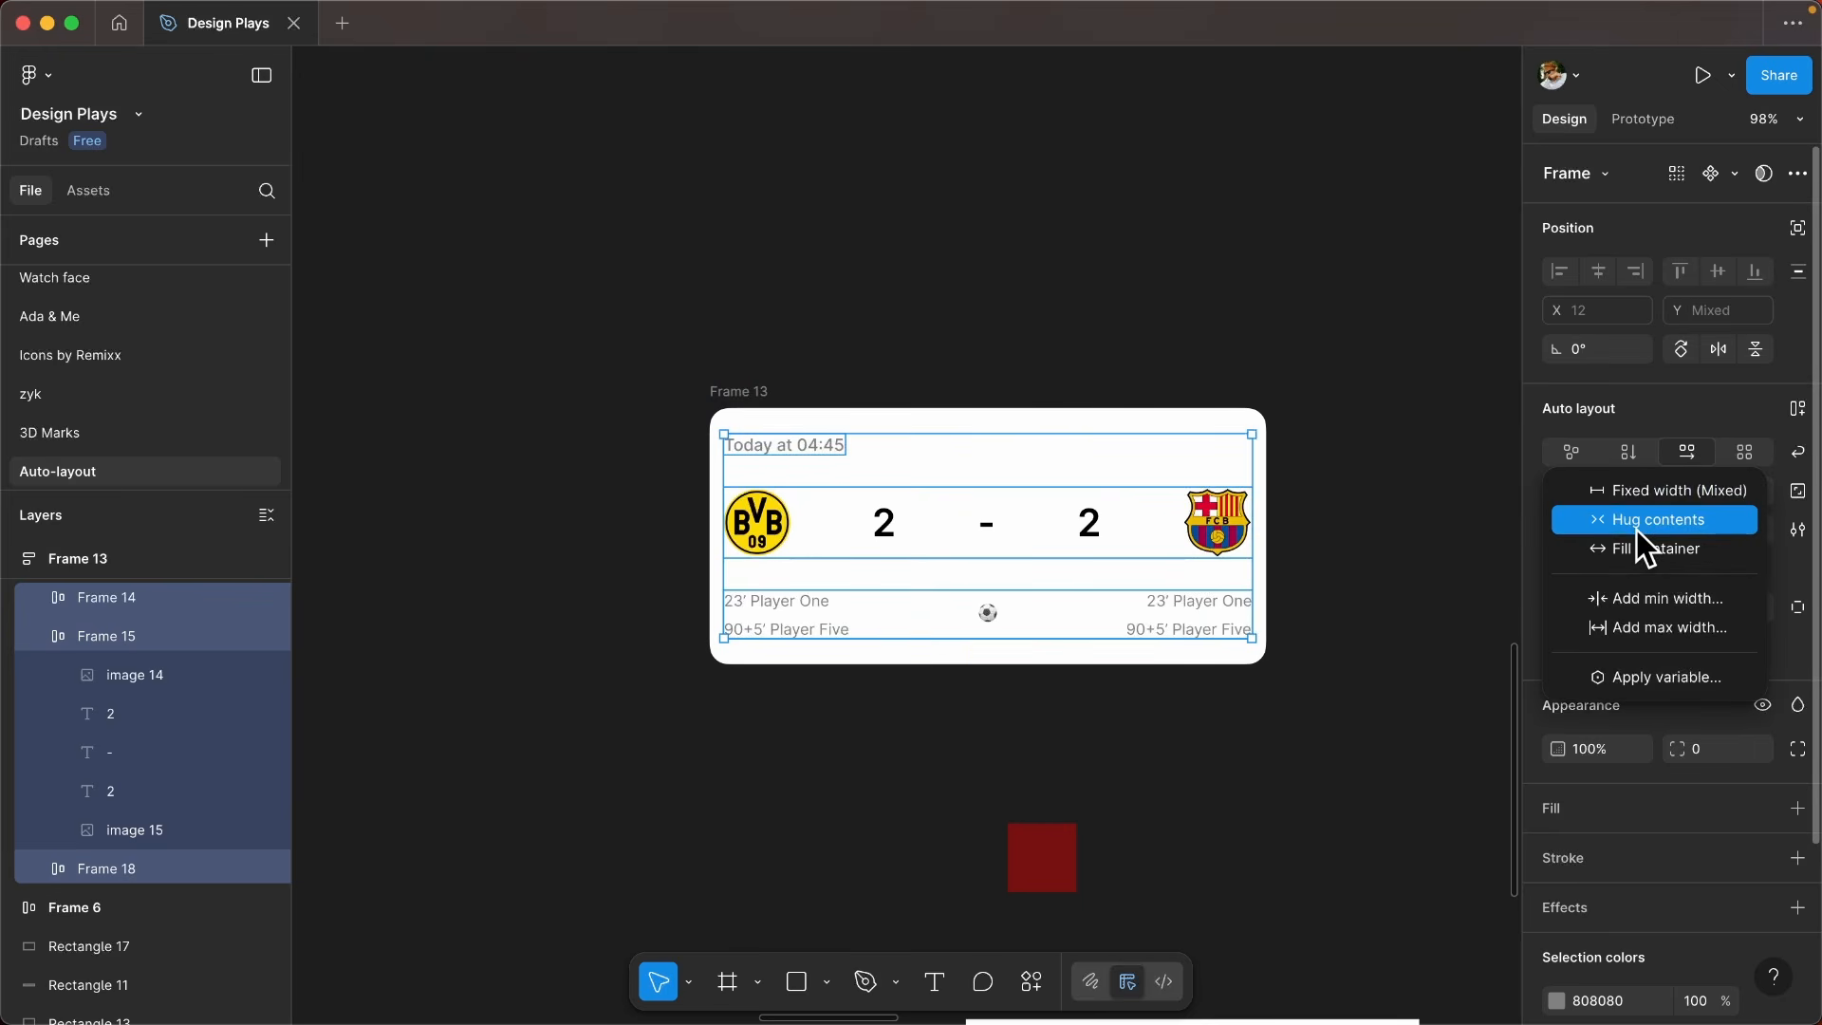
pyautogui.click(1636, 549)
pyautogui.click(1077, 342)
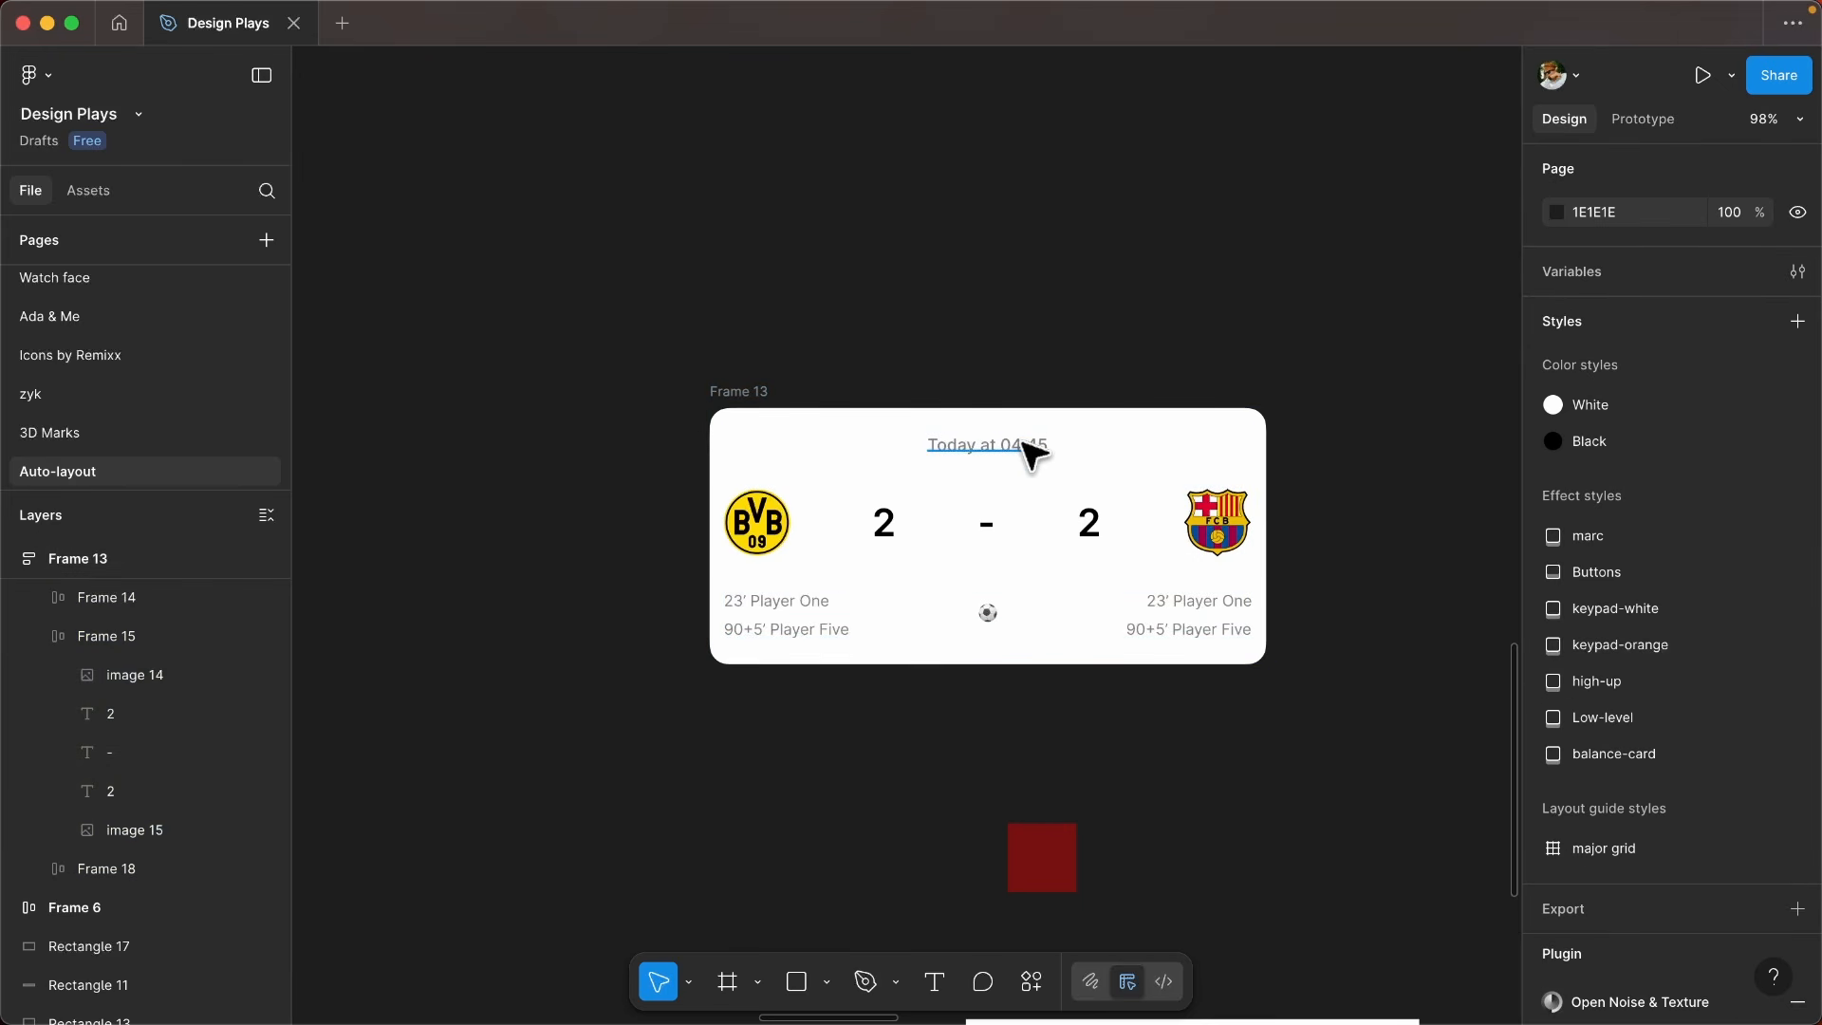
# - Try different horizontal alignments for the date within its row and finish with it left-aligned
pyautogui.click(1024, 444)
pyautogui.click(1132, 447)
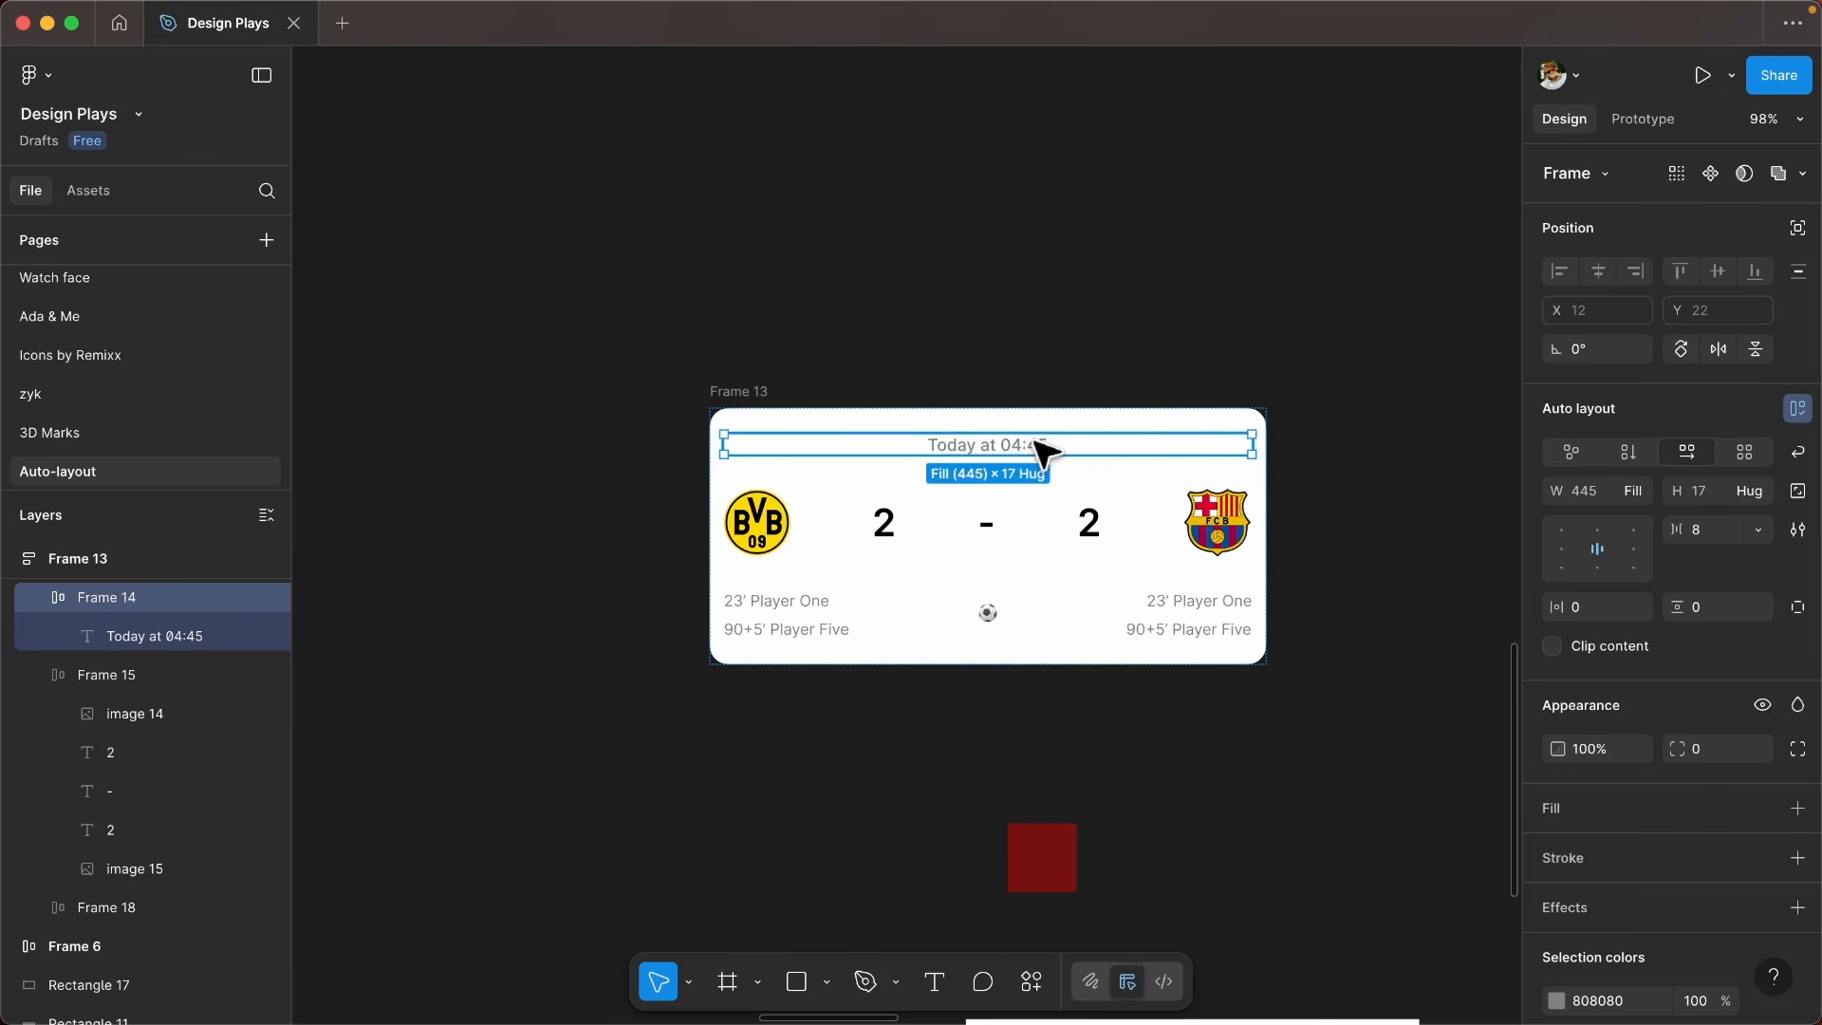
pyautogui.click(1563, 554)
pyautogui.click(1630, 554)
pyautogui.click(1568, 556)
pyautogui.click(1596, 553)
pyautogui.click(1557, 558)
# - Resize the match card horizontally to about 441 wide to test how its rows respond
pyautogui.click(783, 389)
pyautogui.click(764, 391)
pyautogui.scroll(-3, 768, 397)
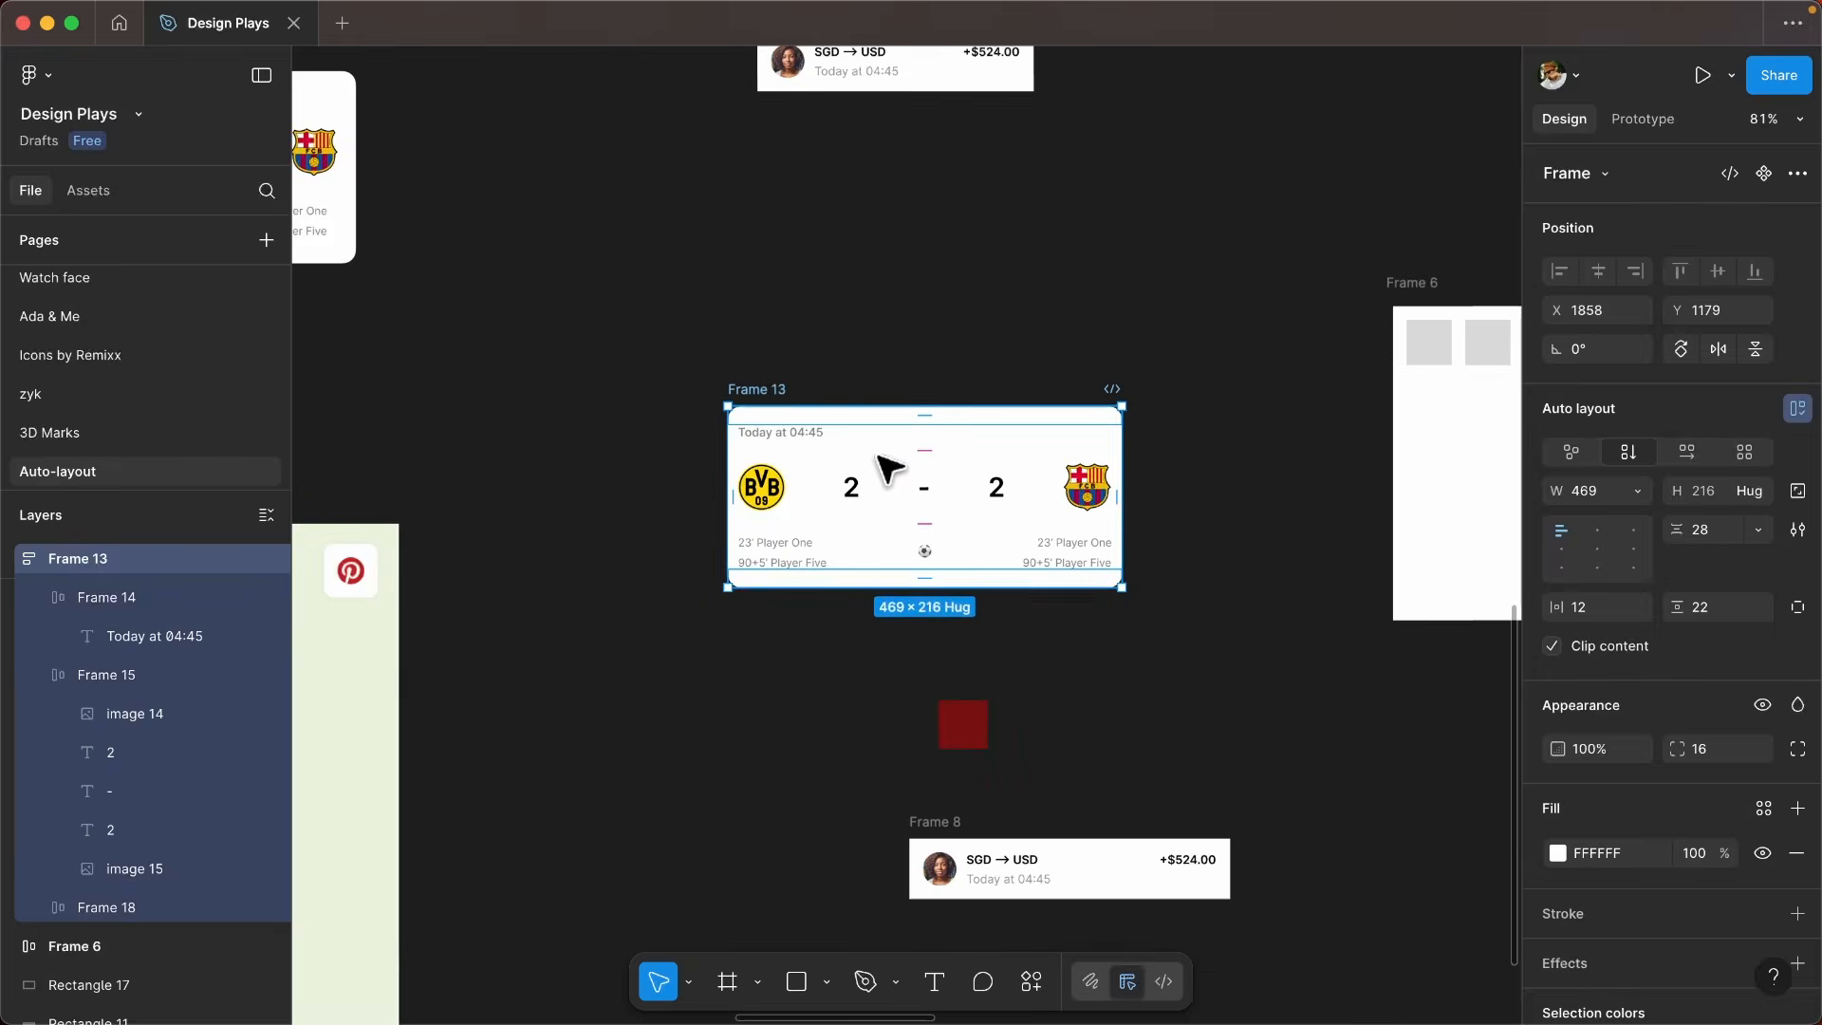
pyautogui.scroll(2, 1126, 500)
pyautogui.moveTo(1126, 500)
pyautogui.mouseDown()
pyautogui.moveTo(1220, 488)
pyautogui.moveTo(965, 493)
pyautogui.moveTo(1271, 485)
pyautogui.moveTo(965, 483)
pyautogui.moveTo(1176, 459)
pyautogui.moveTo(1391, 471)
pyautogui.moveTo(1025, 493)
pyautogui.moveTo(1215, 487)
pyautogui.moveTo(1144, 498)
pyautogui.mouseUp()
pyautogui.scroll(2, 911, 357)
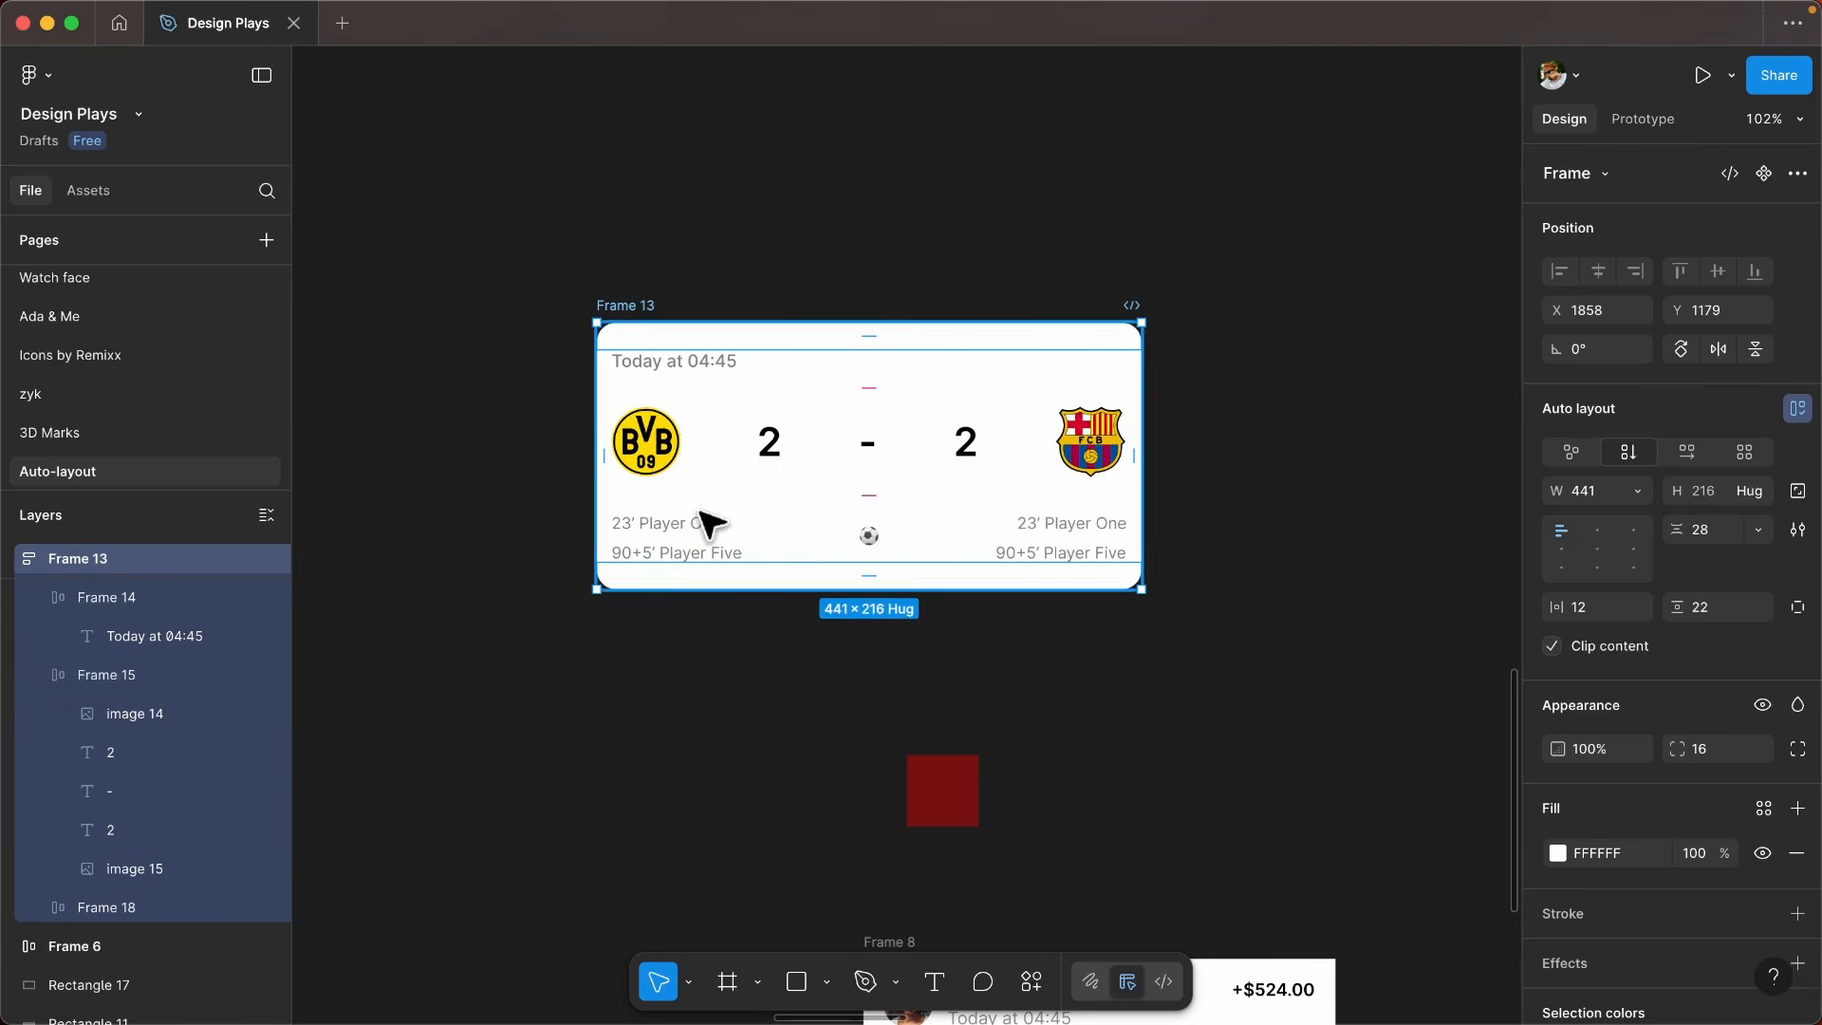
pyautogui.click(745, 649)
pyautogui.click(811, 581)
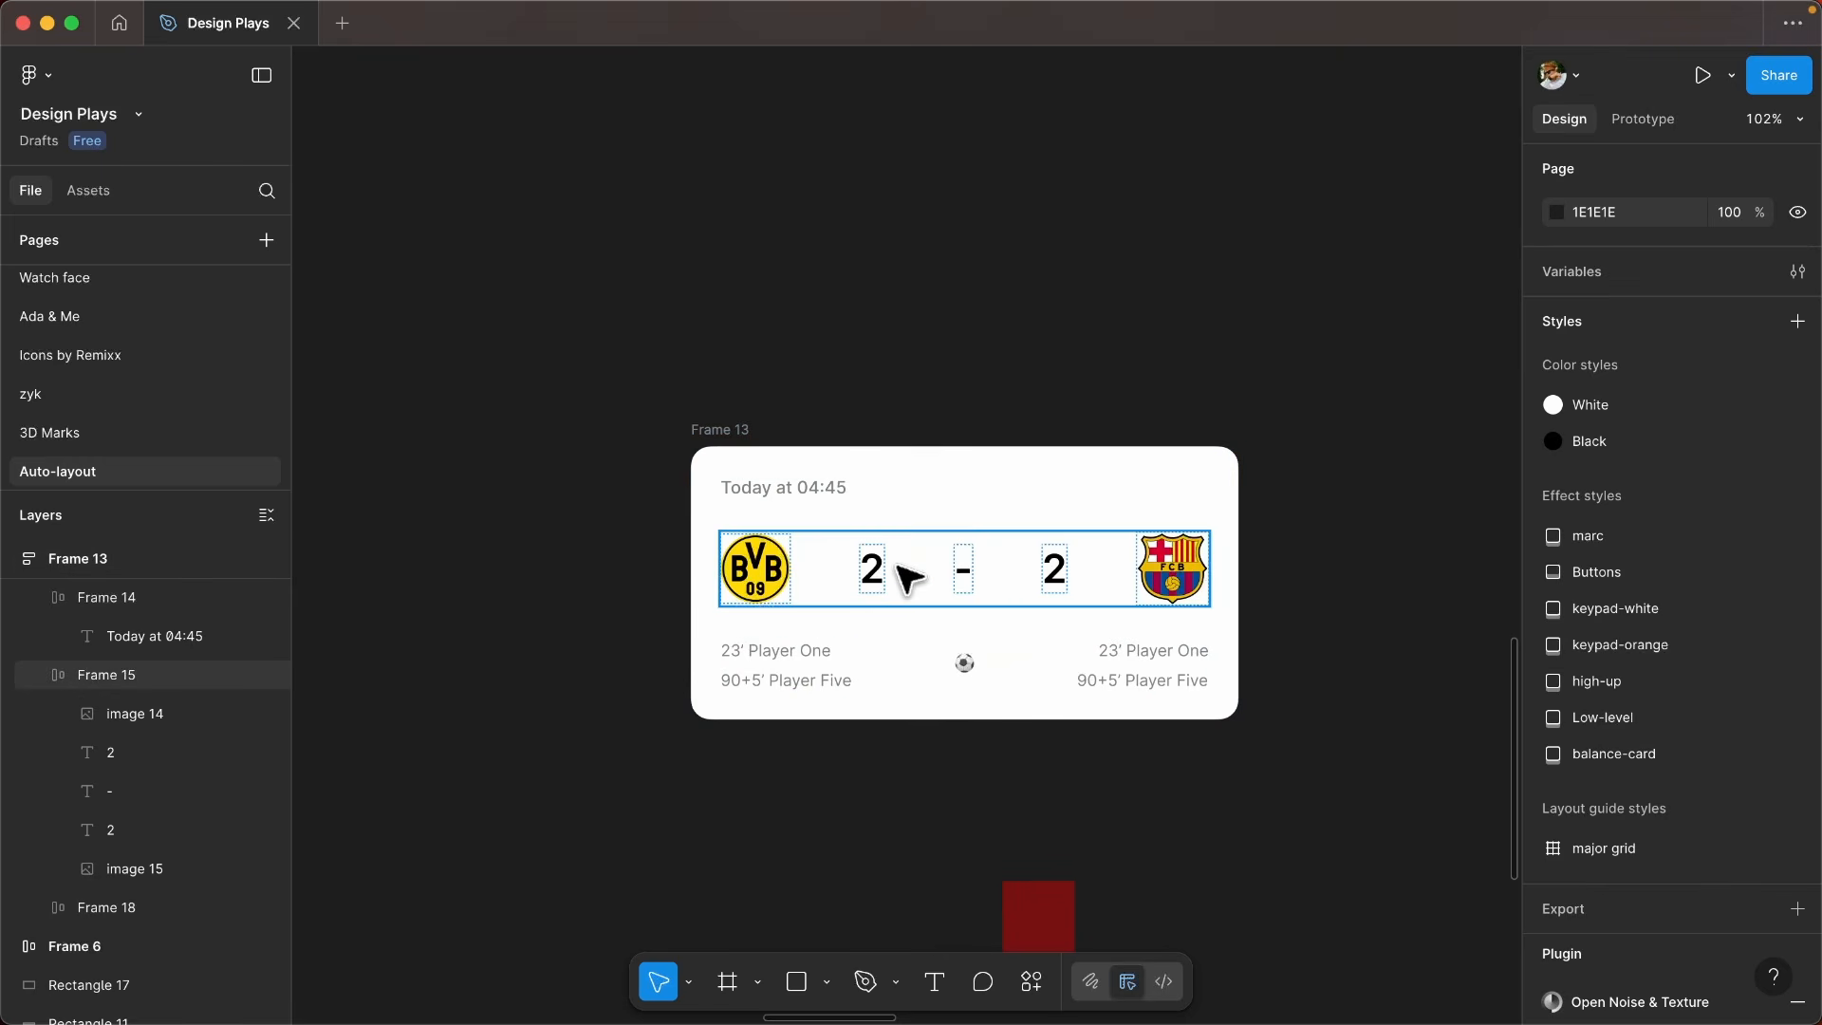
# - Examine the two crests, the football and the spacing of the scorer row inside the finished card
pyautogui.scroll(1, 721, 560)
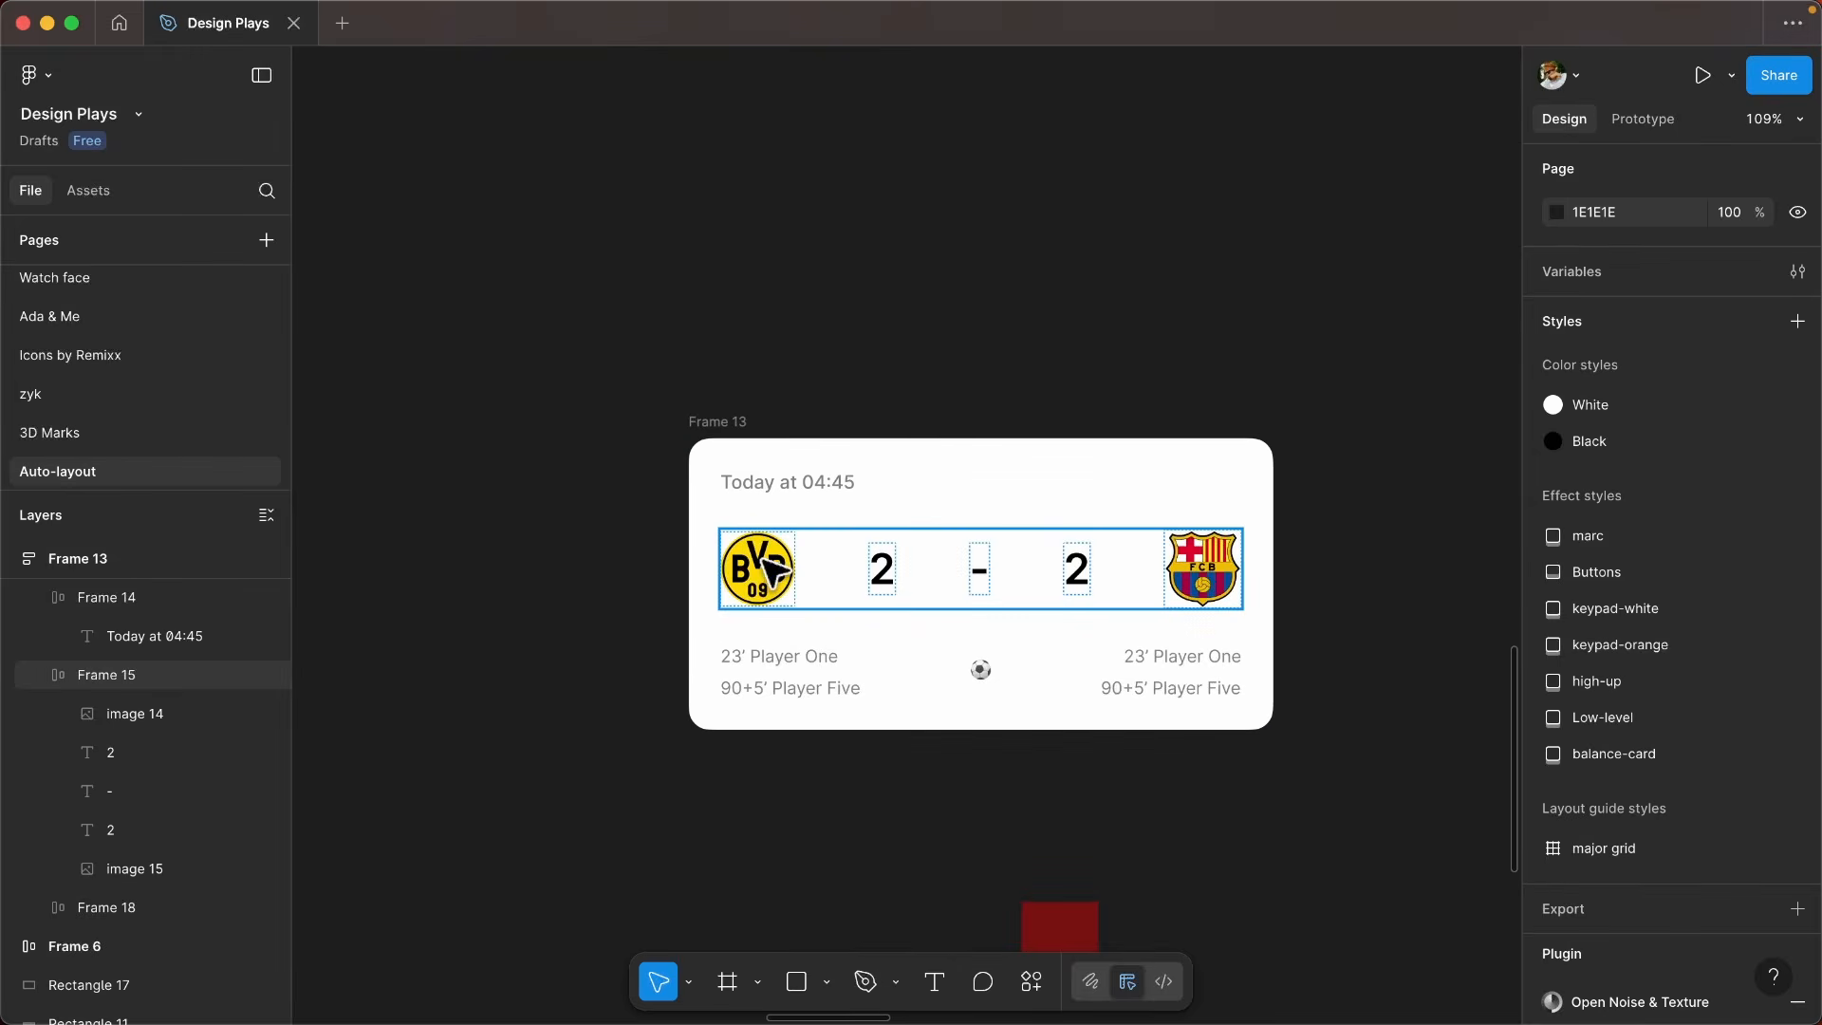
pyautogui.click(771, 569)
pyautogui.click(772, 569)
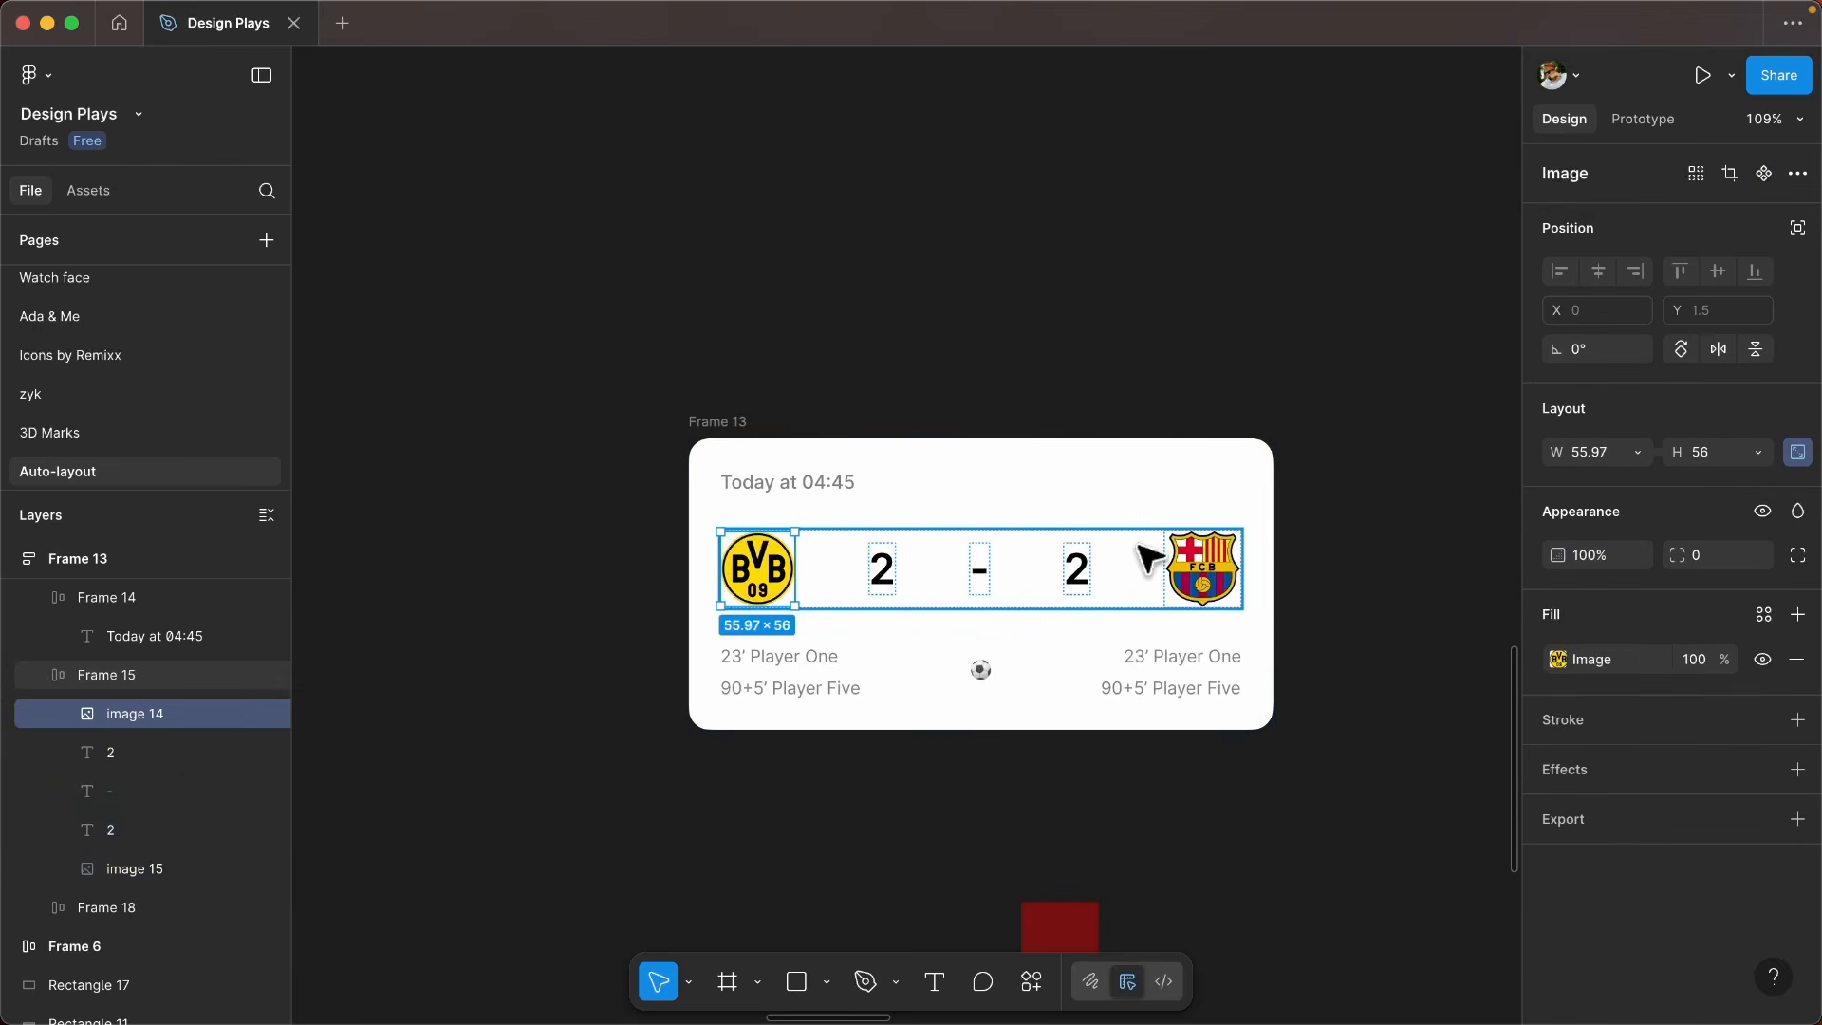
pyautogui.click(1212, 558)
pyautogui.scroll(-2, 826, 570)
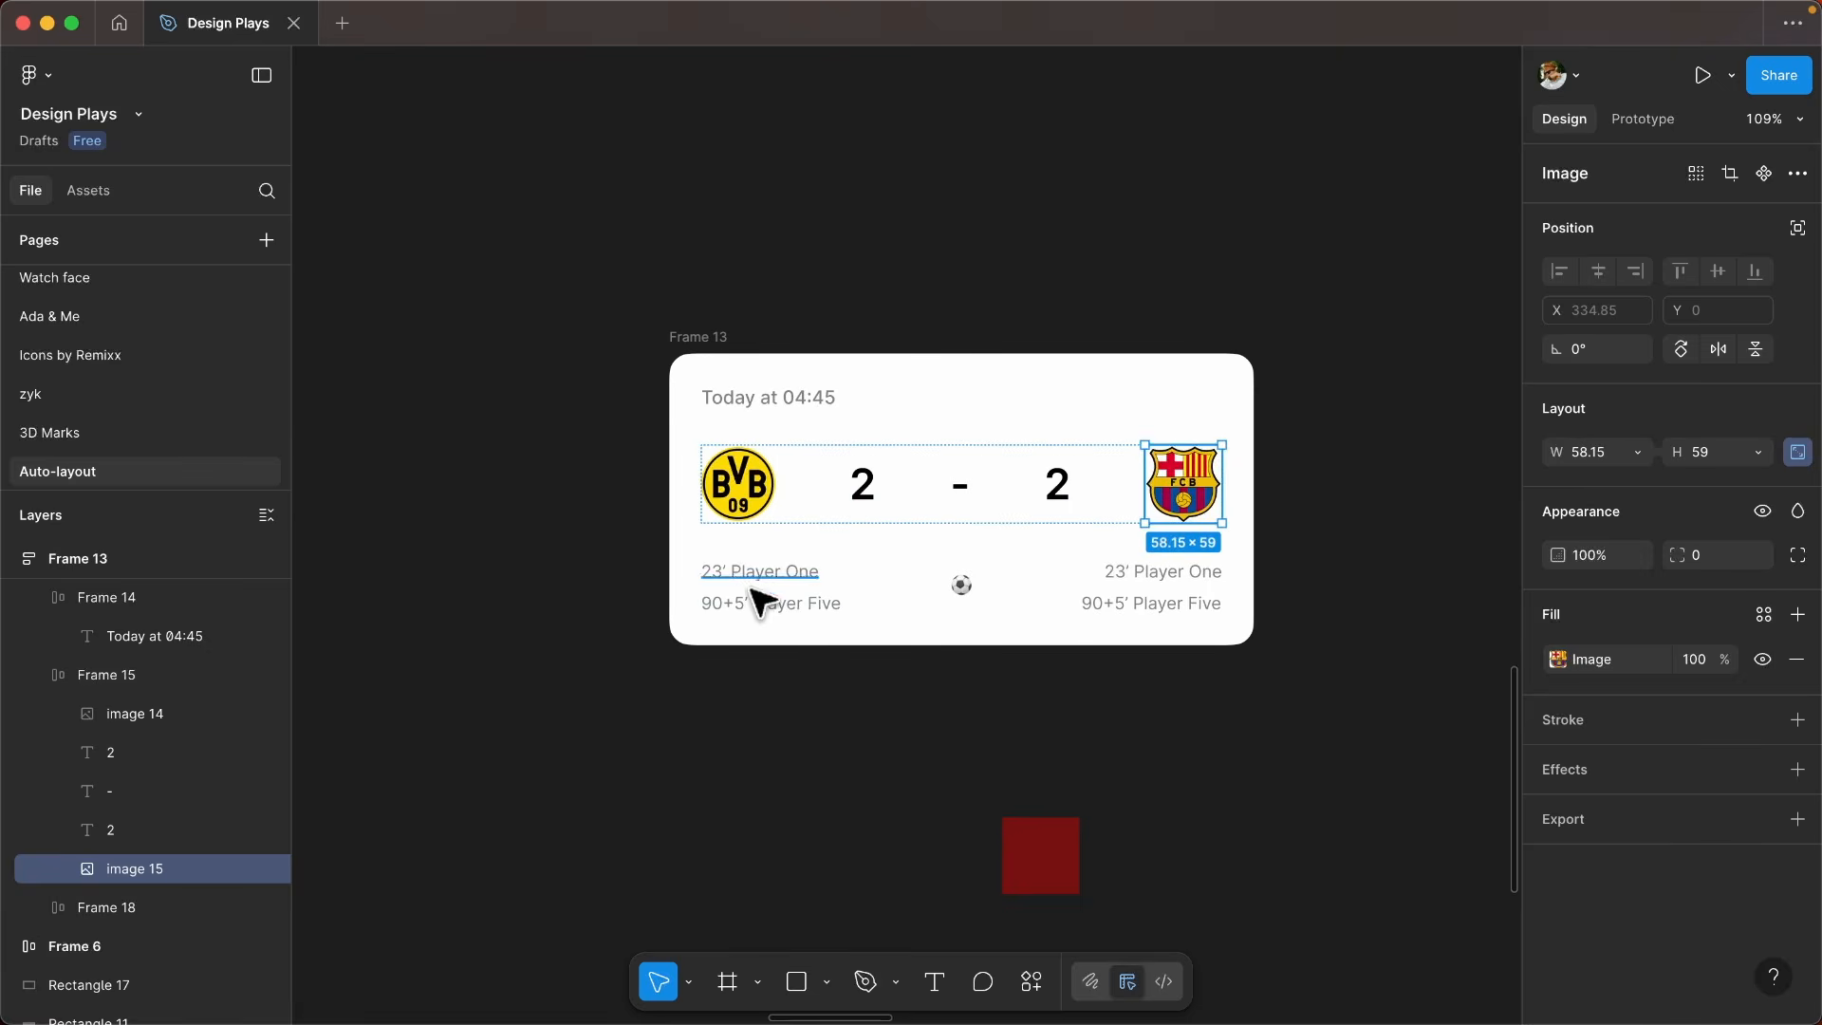
pyautogui.scroll(1, 769, 598)
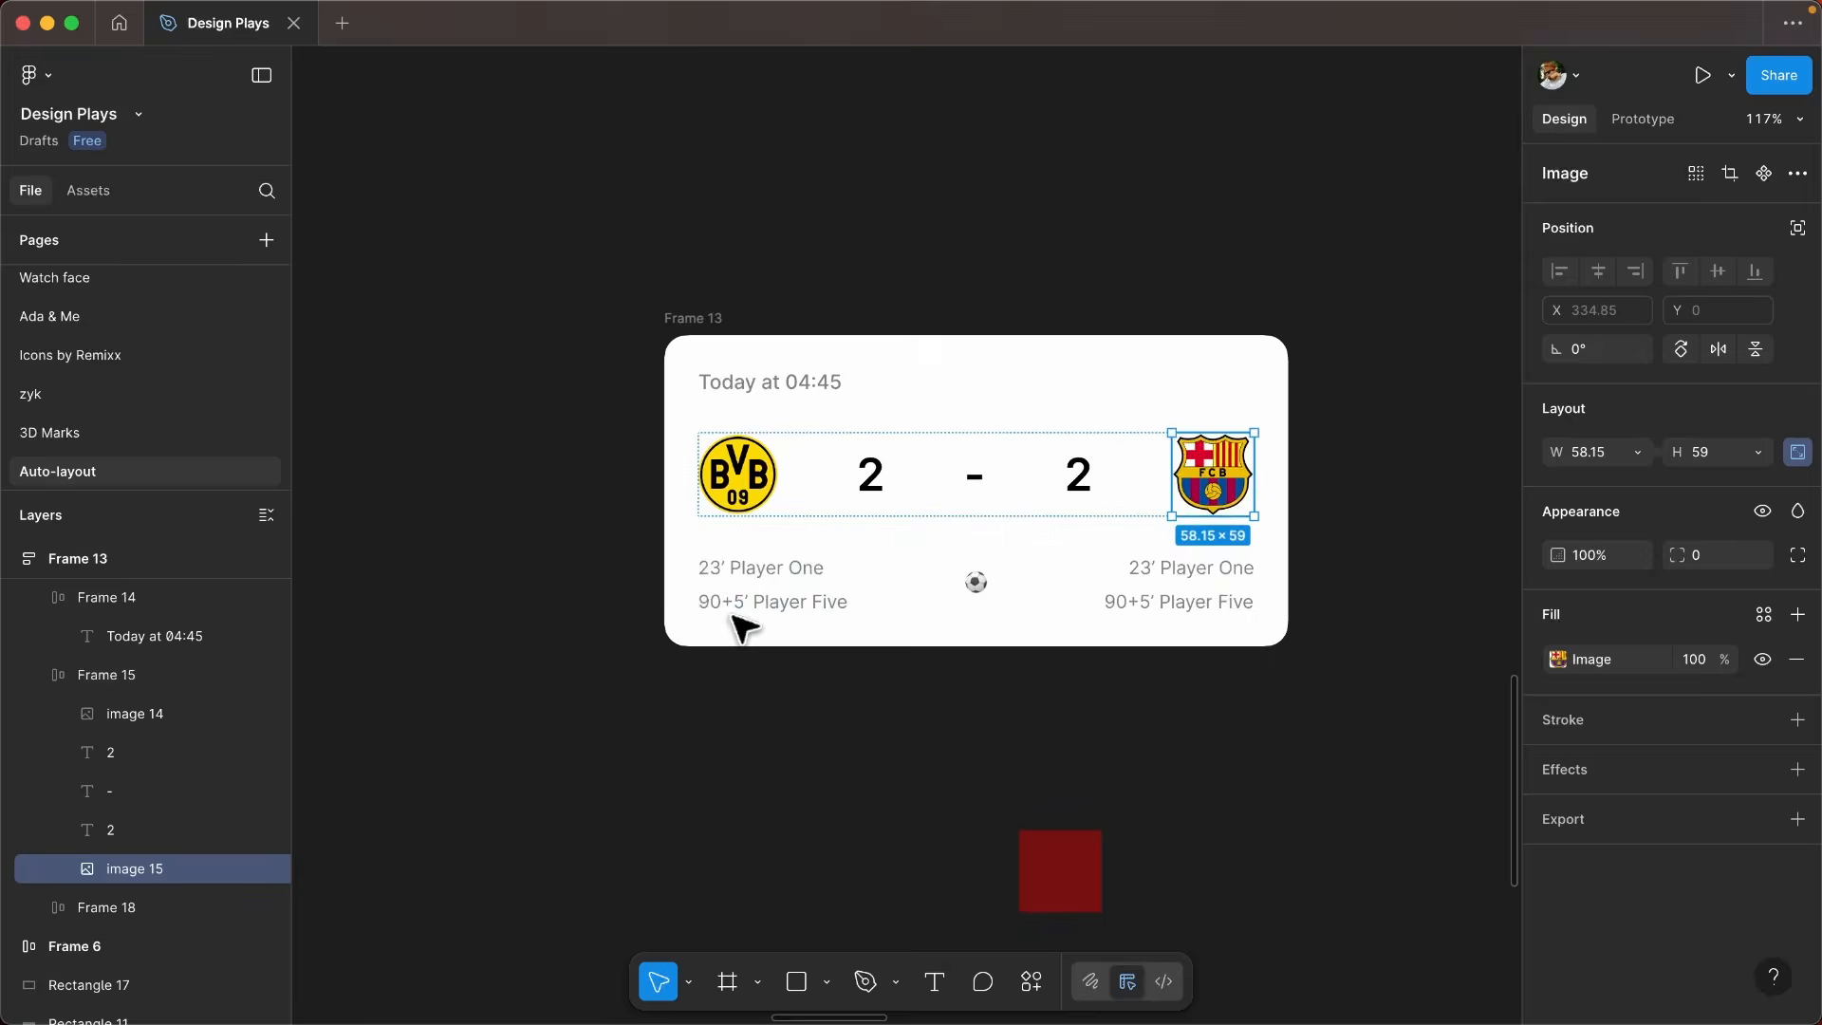
pyautogui.doubleClick(977, 583)
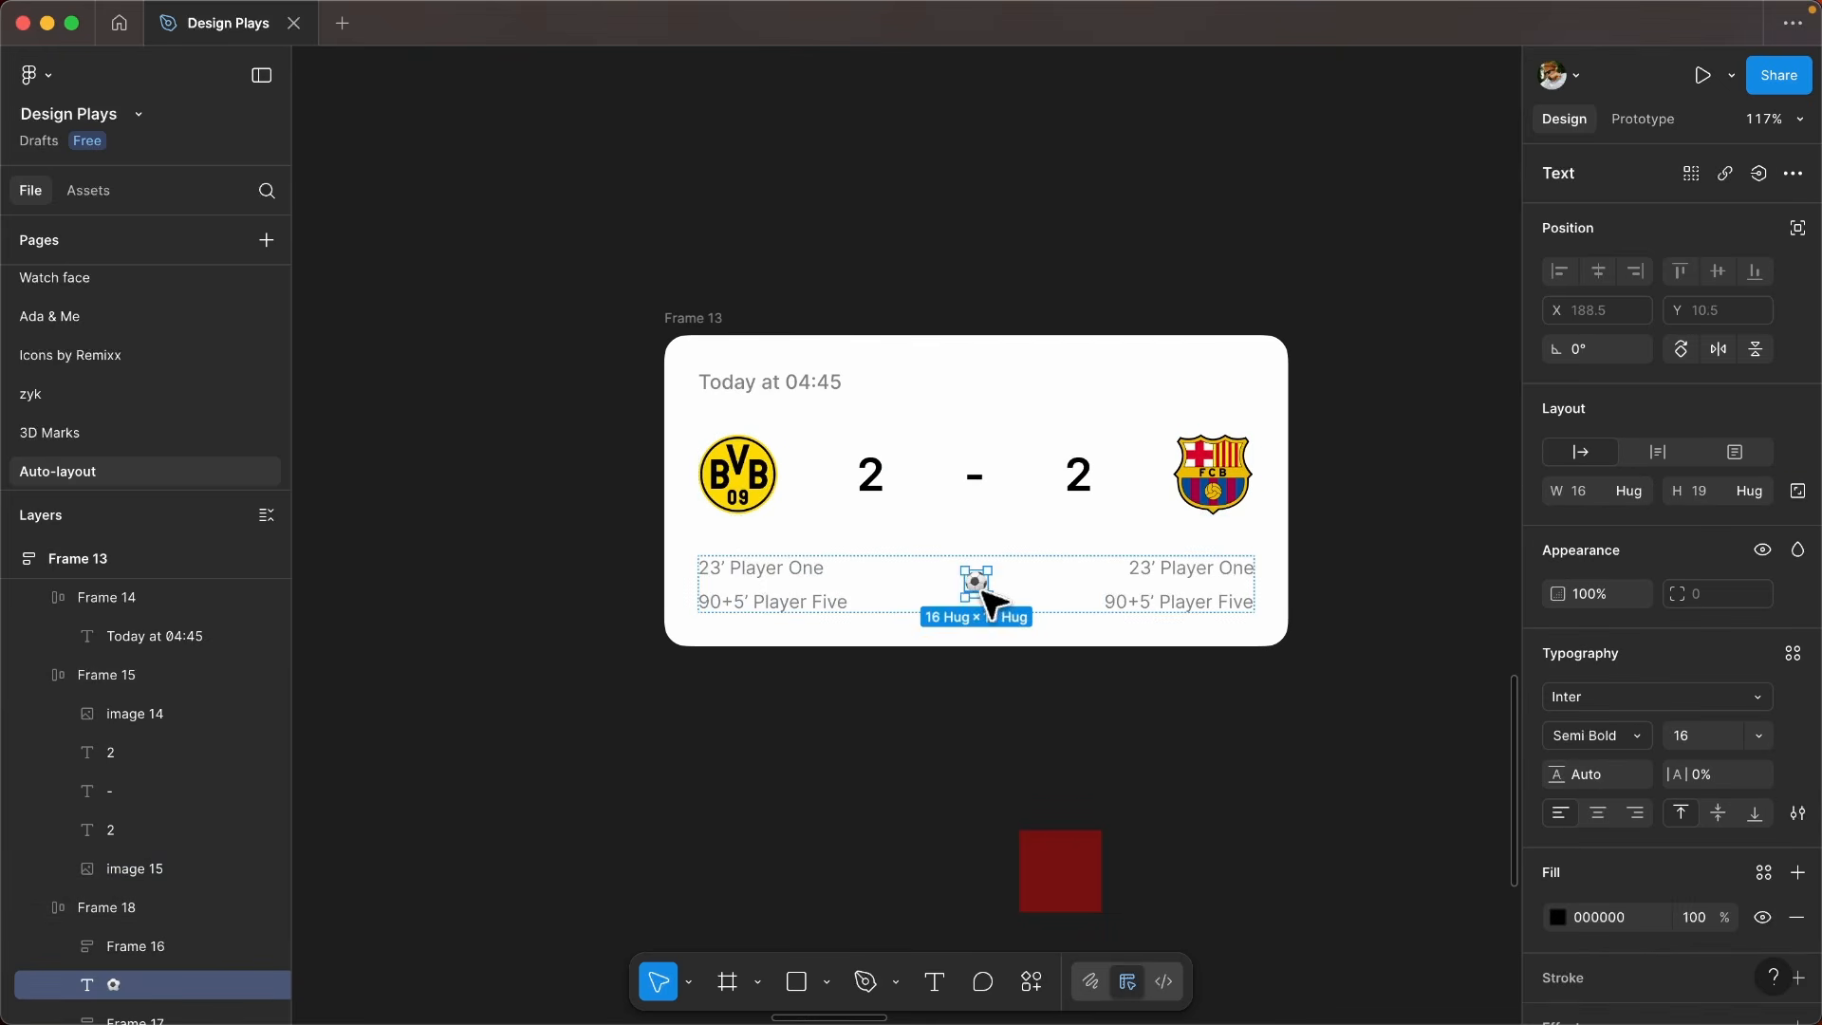
pyautogui.click(1082, 598)
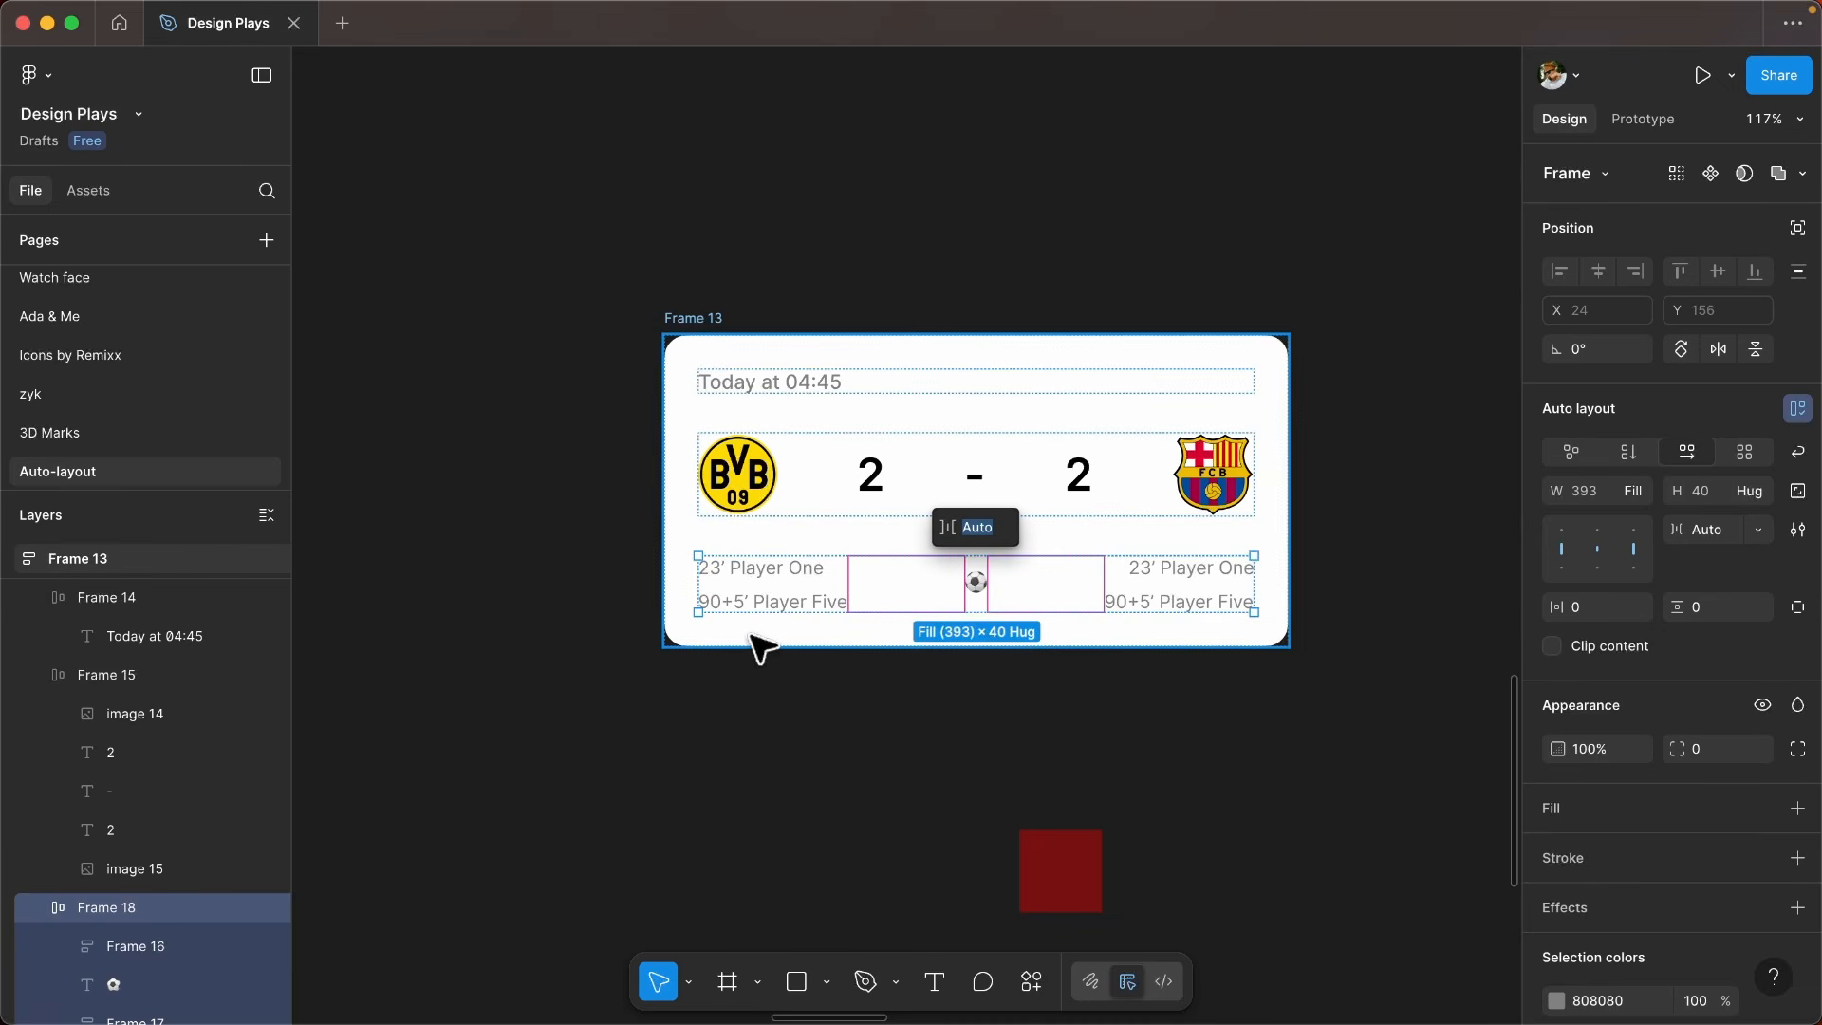
pyautogui.click(826, 663)
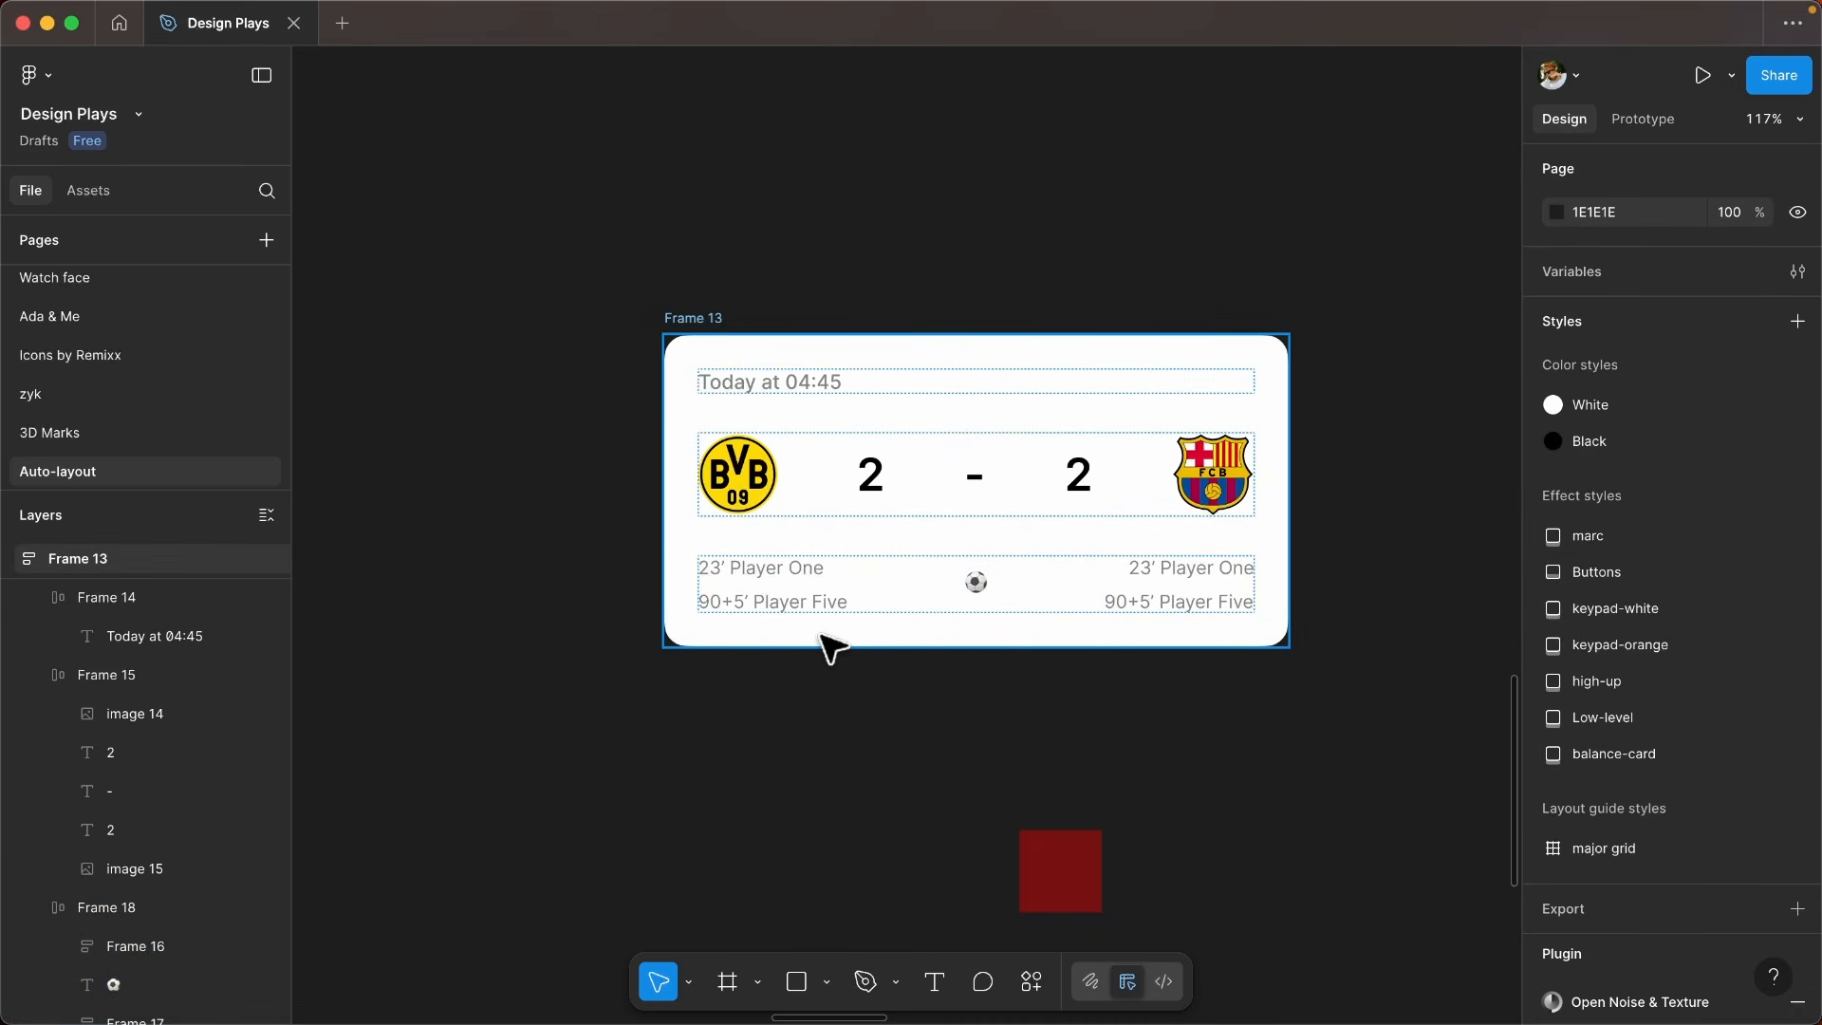